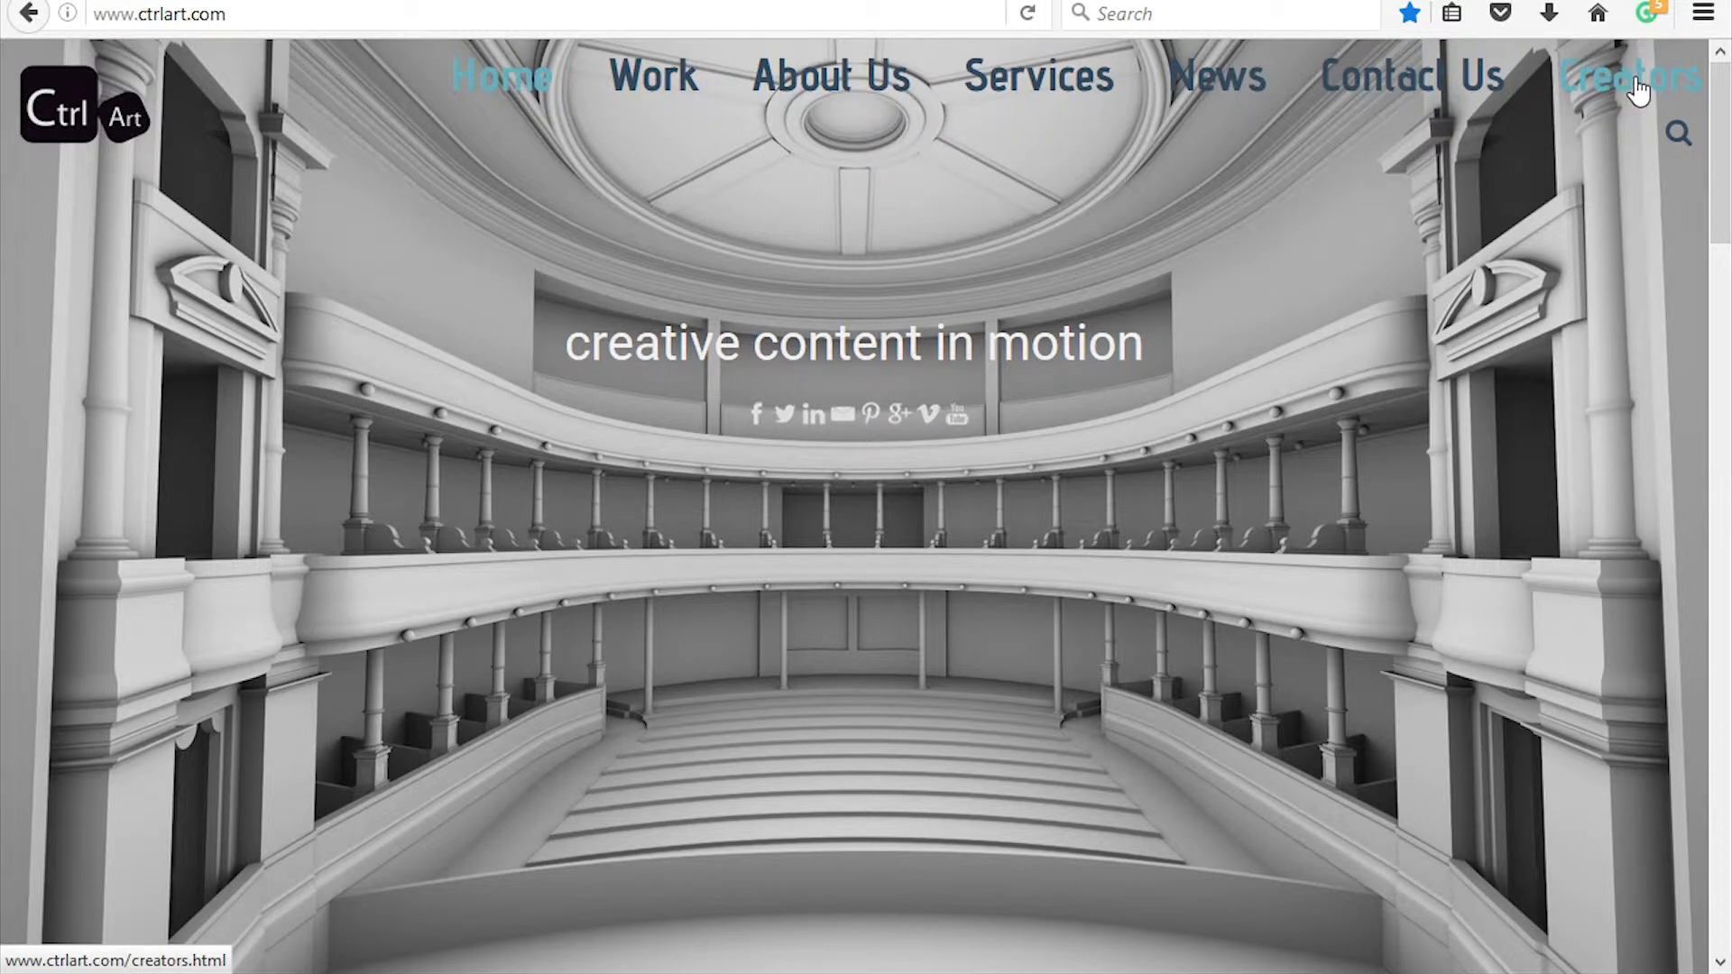
Open the Creators page of ctrlart.com and look through the workshop's Lecture 01 to Lecture 03 materials
left_click(1635, 82)
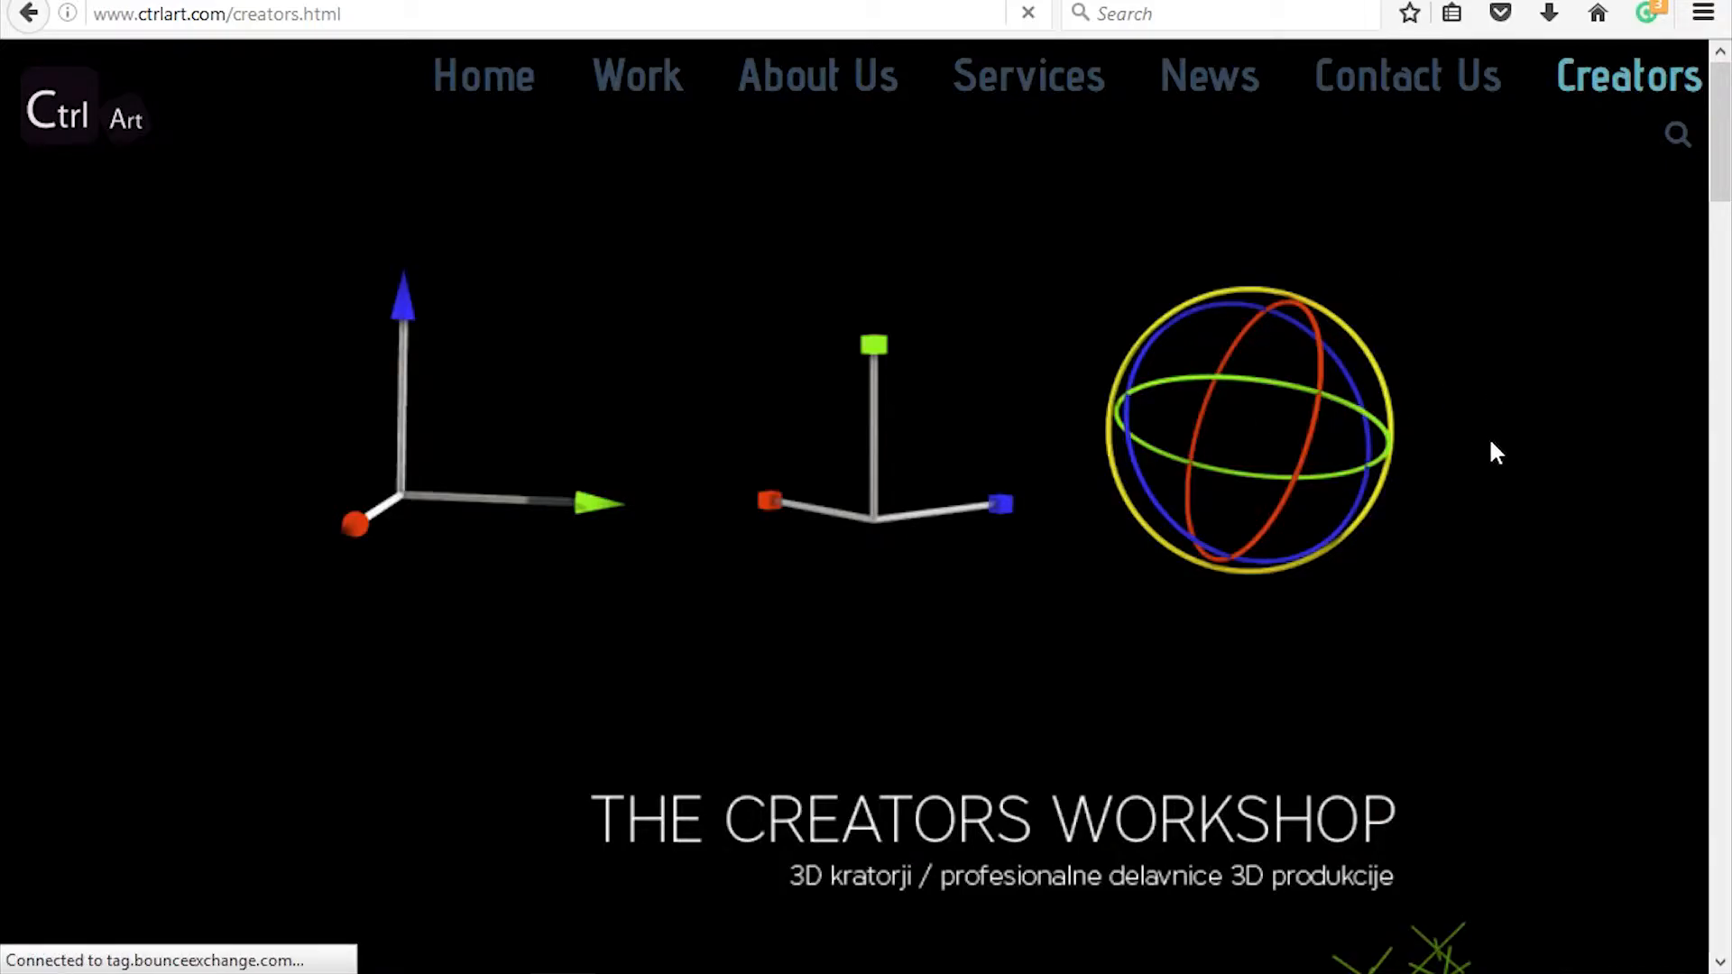
scroll(1489, 437, "down", 5)
scroll(1490, 457, "down", 6)
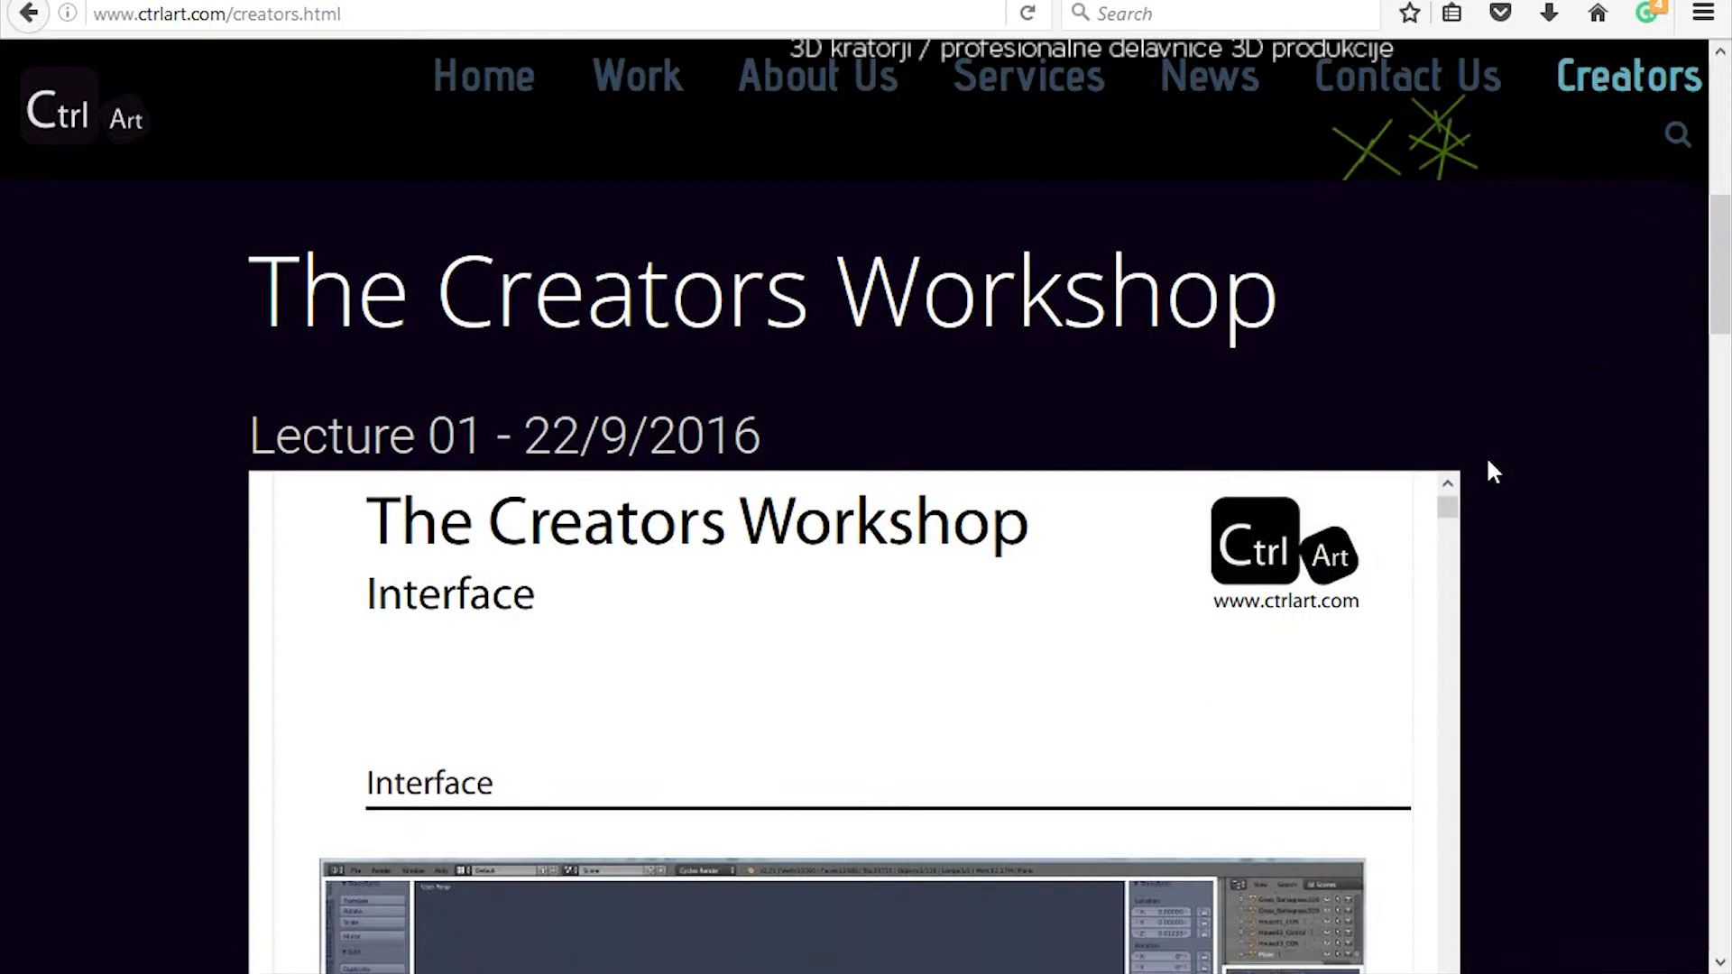
scroll(1505, 482, "down", 5)
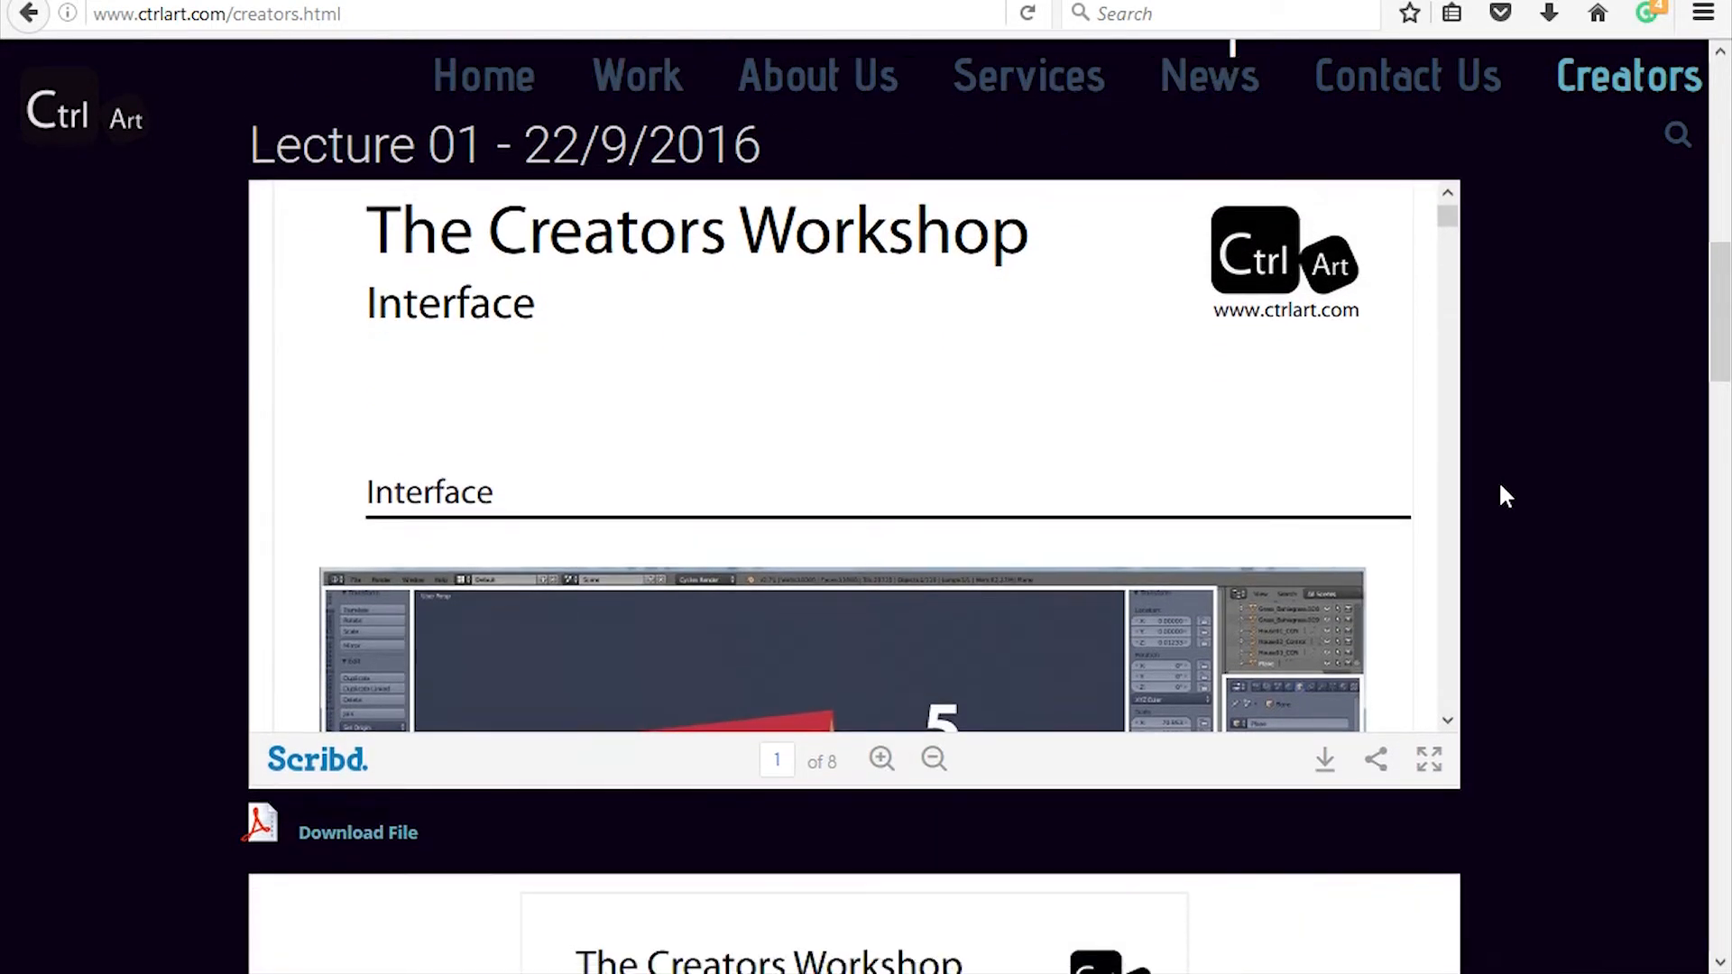
scroll(1533, 453, "down", 3)
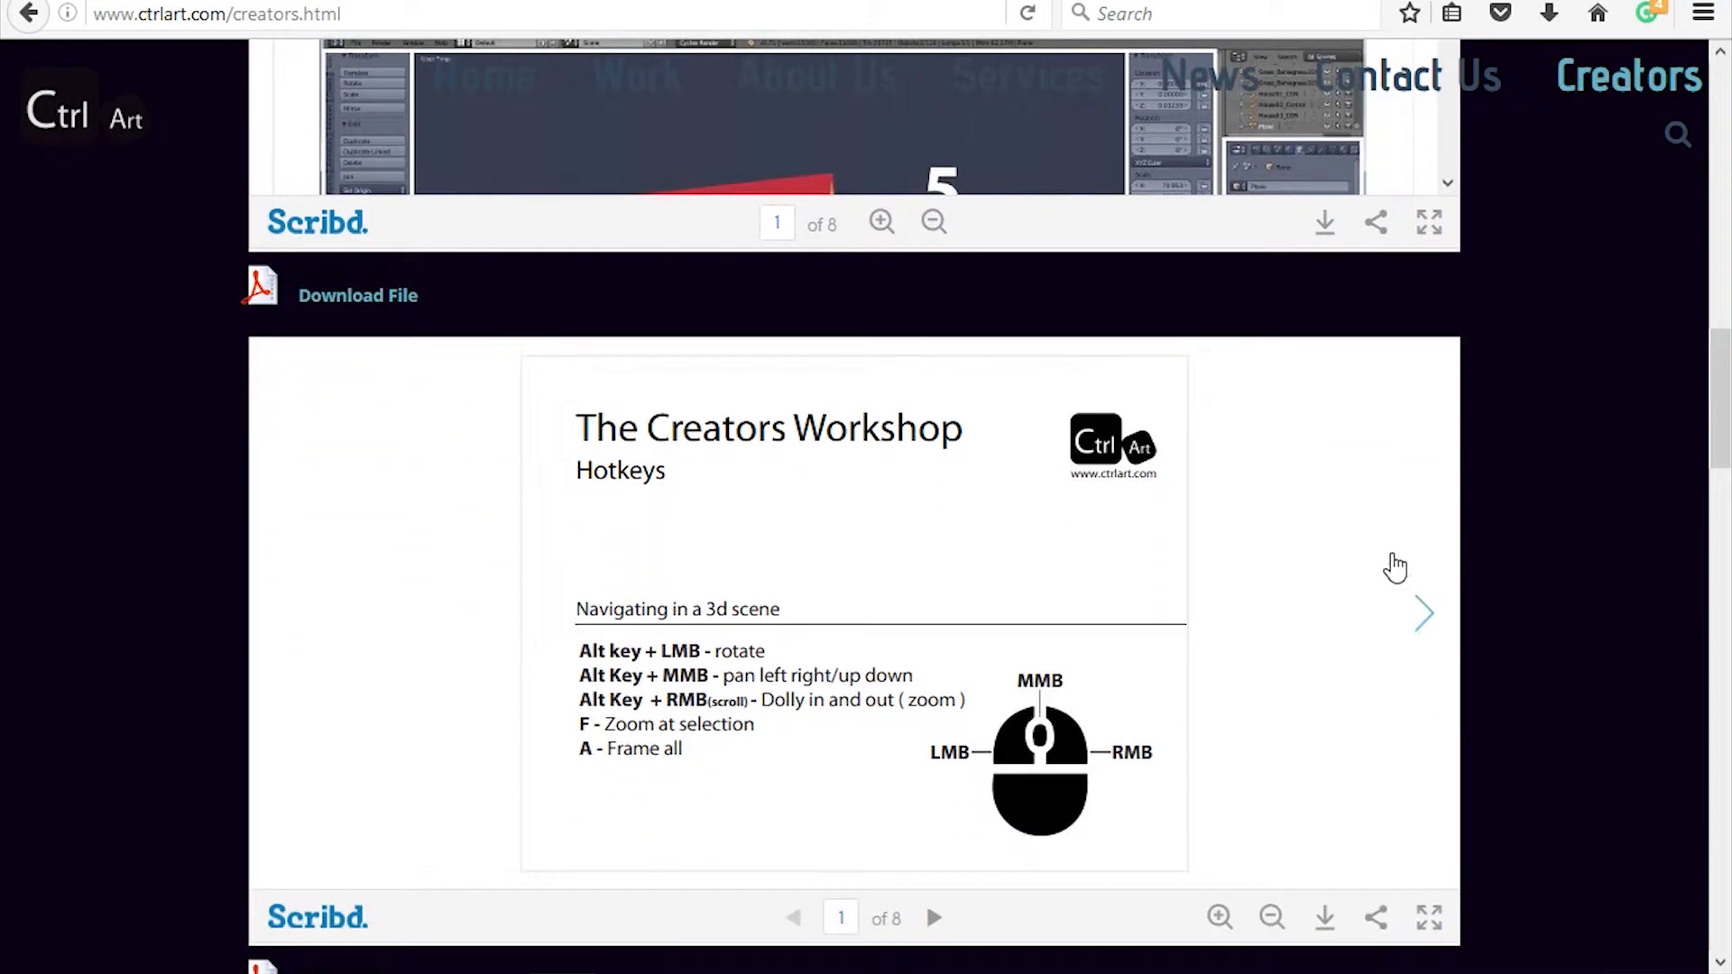
scroll(1524, 619, "down", 3)
scroll(1521, 619, "down", 6)
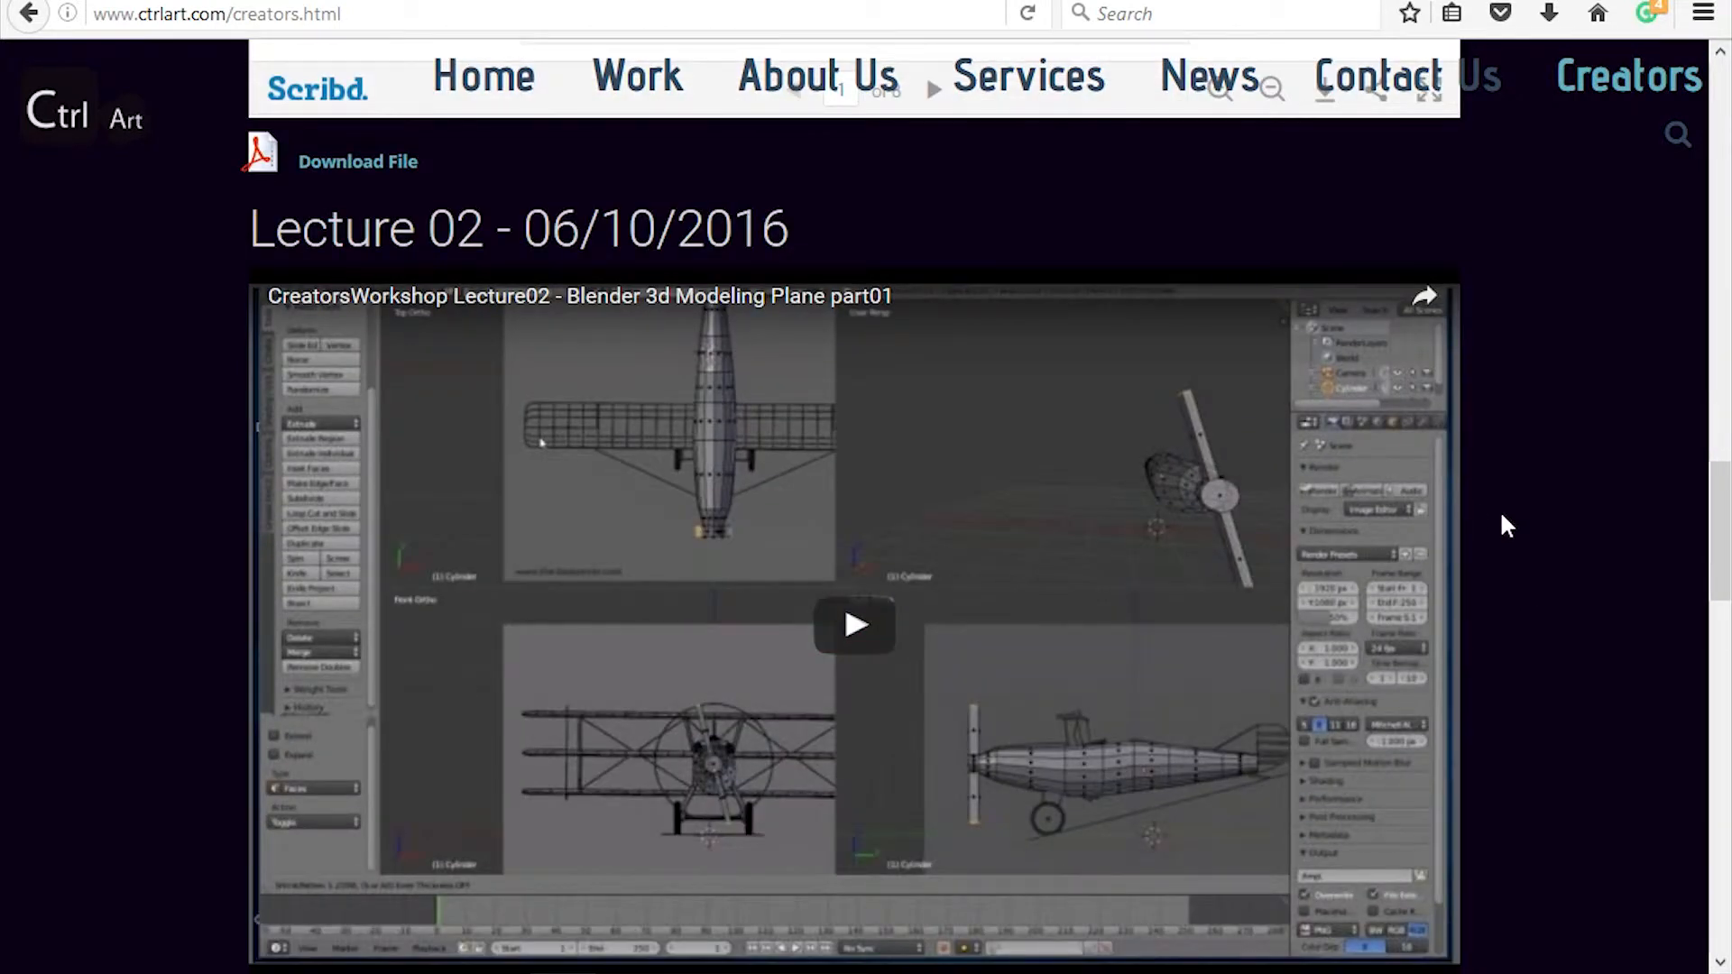
scroll(1503, 515, "down", 5)
scroll(1504, 519, "down", 4)
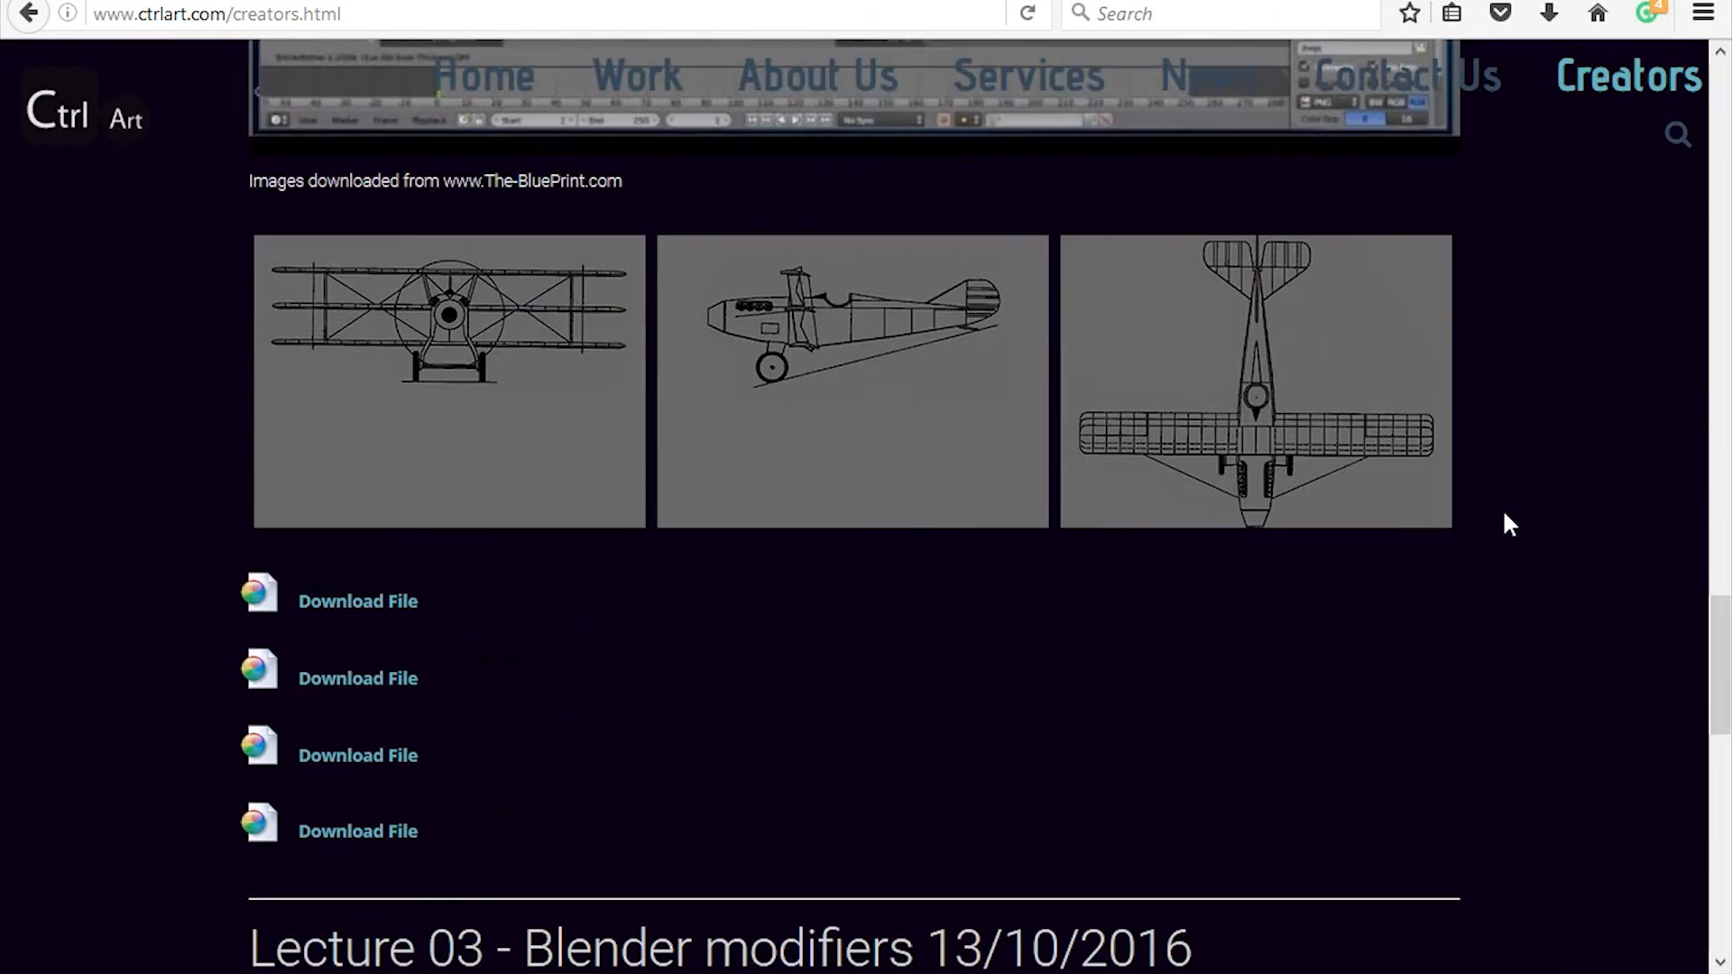
scroll(1551, 430, "down", 5)
scroll(1548, 451, "down", 5)
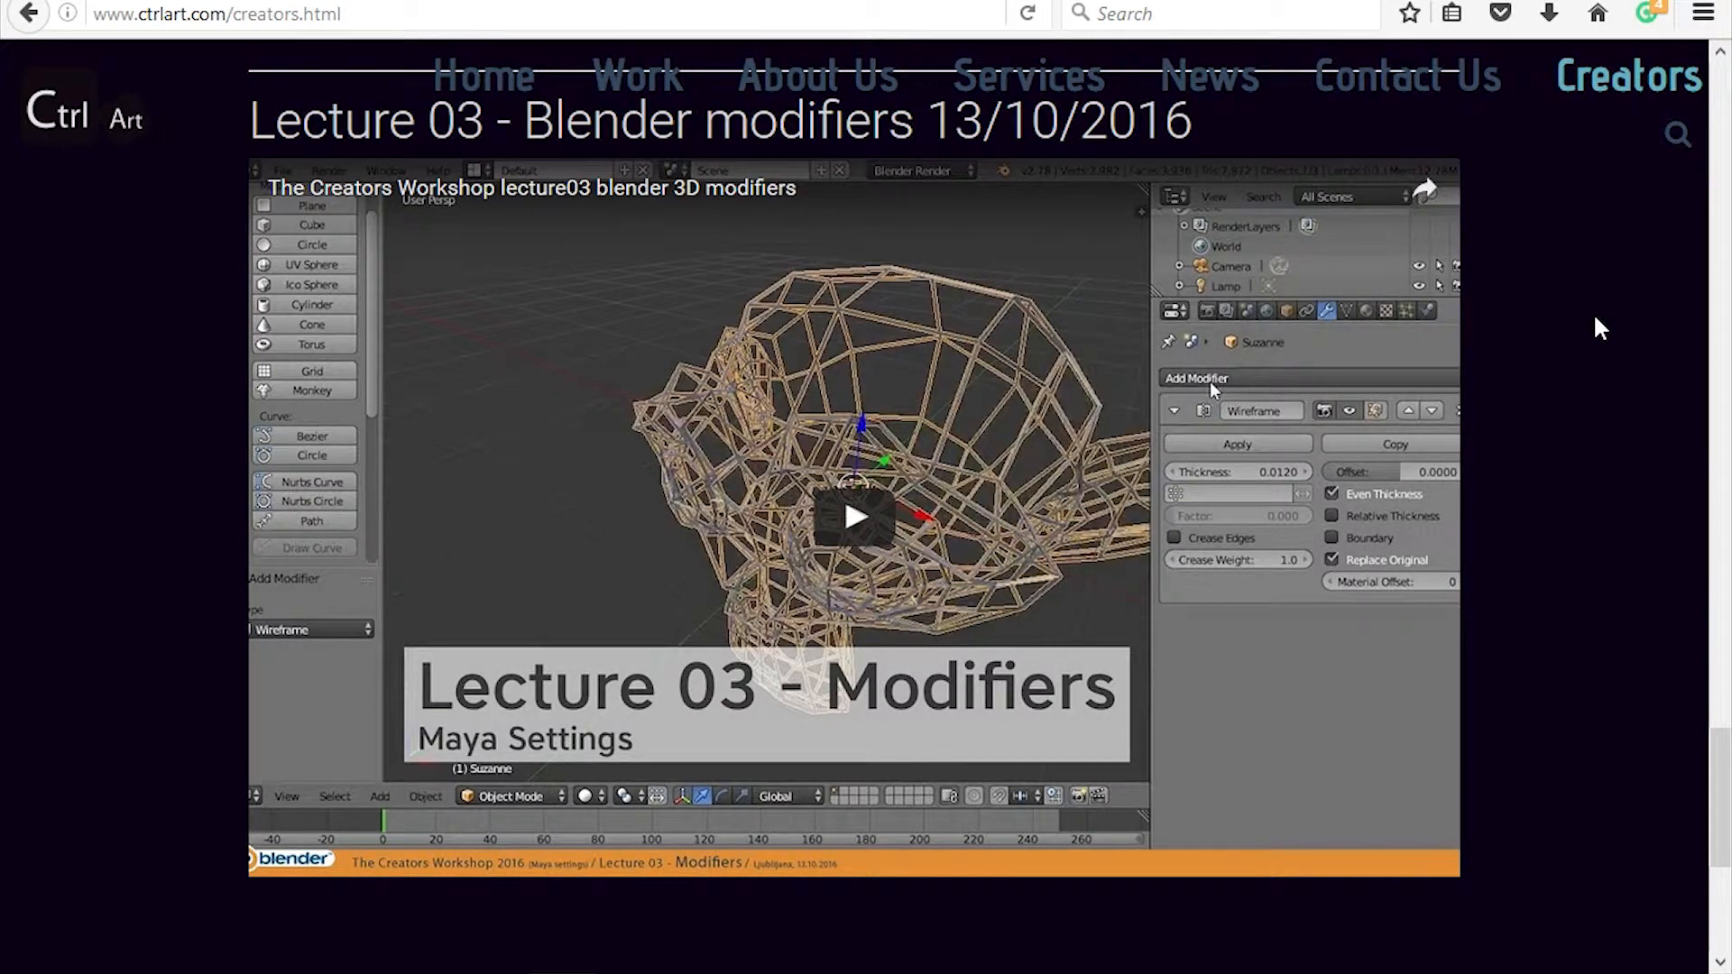
scroll(1604, 332, "up", 8)
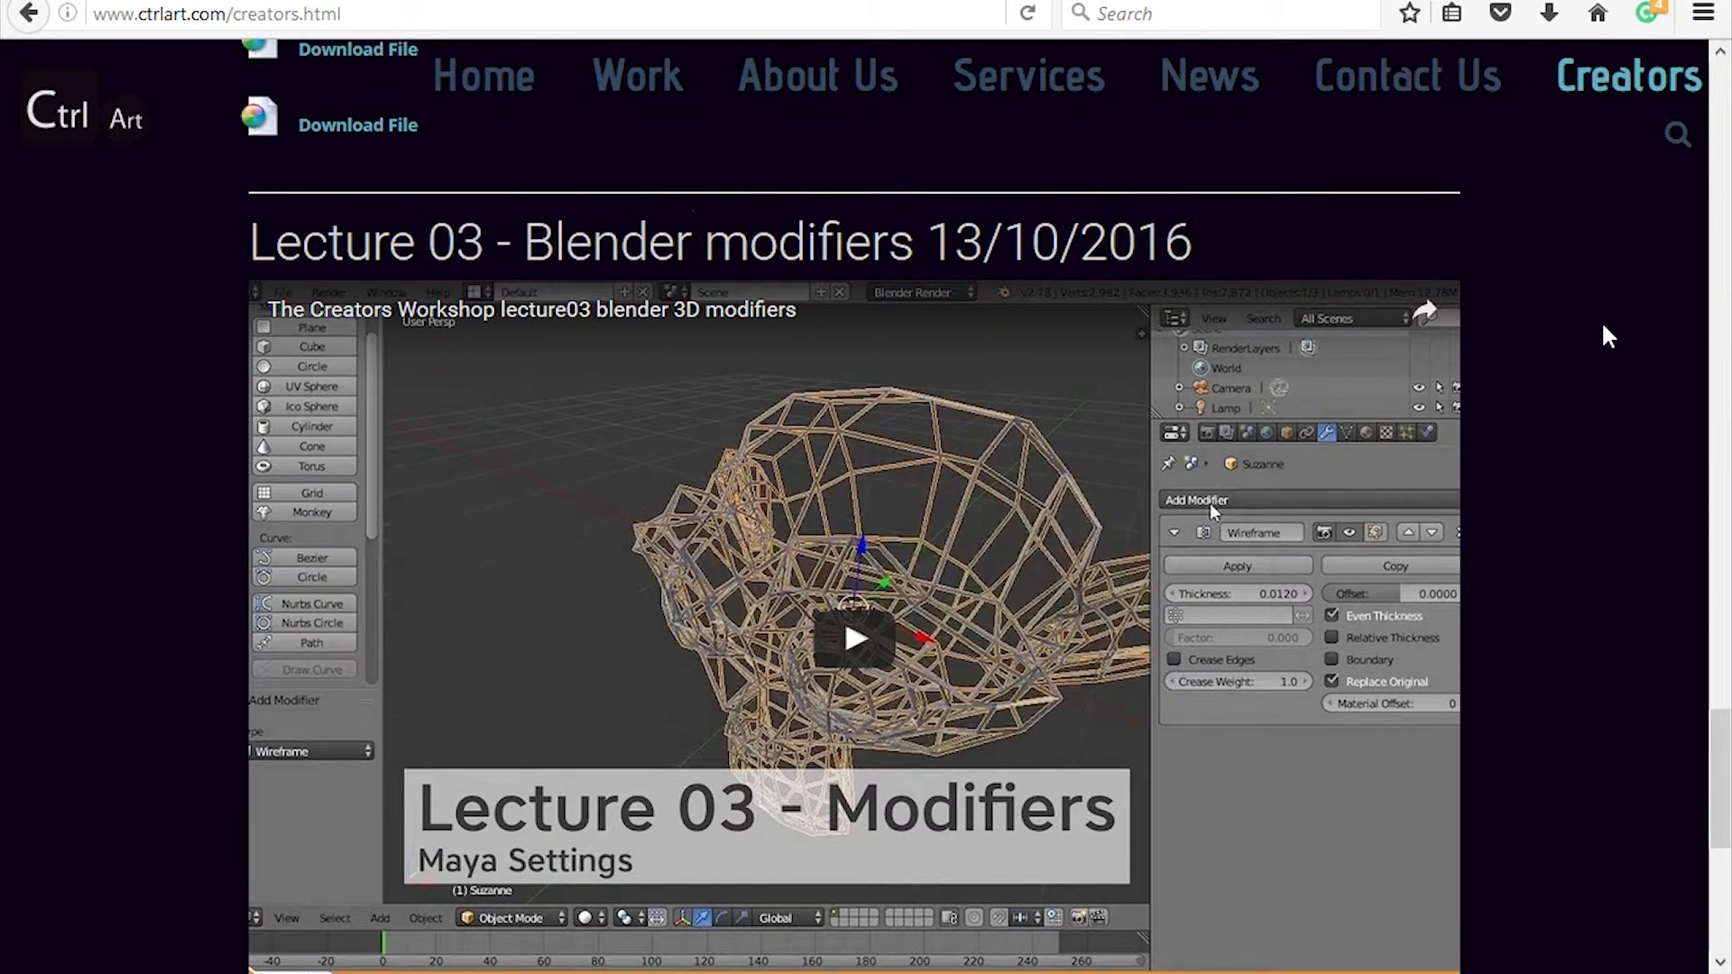
scroll(1587, 325, "up", 20)
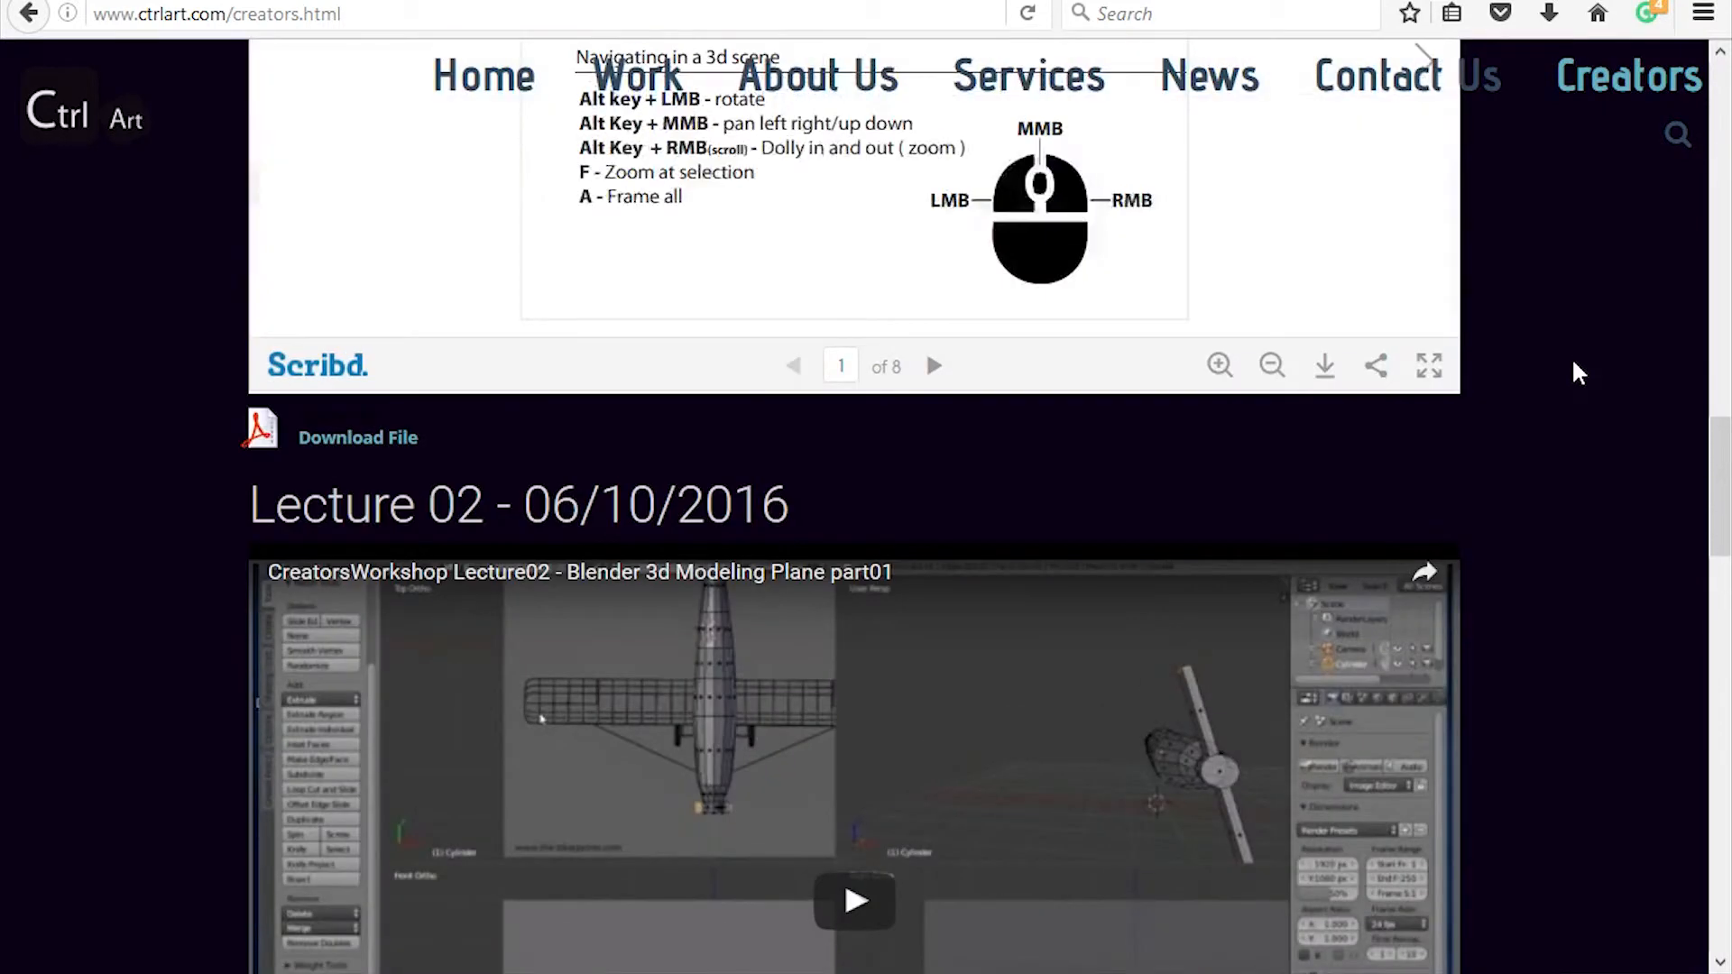
scroll(1601, 306, "up", 3)
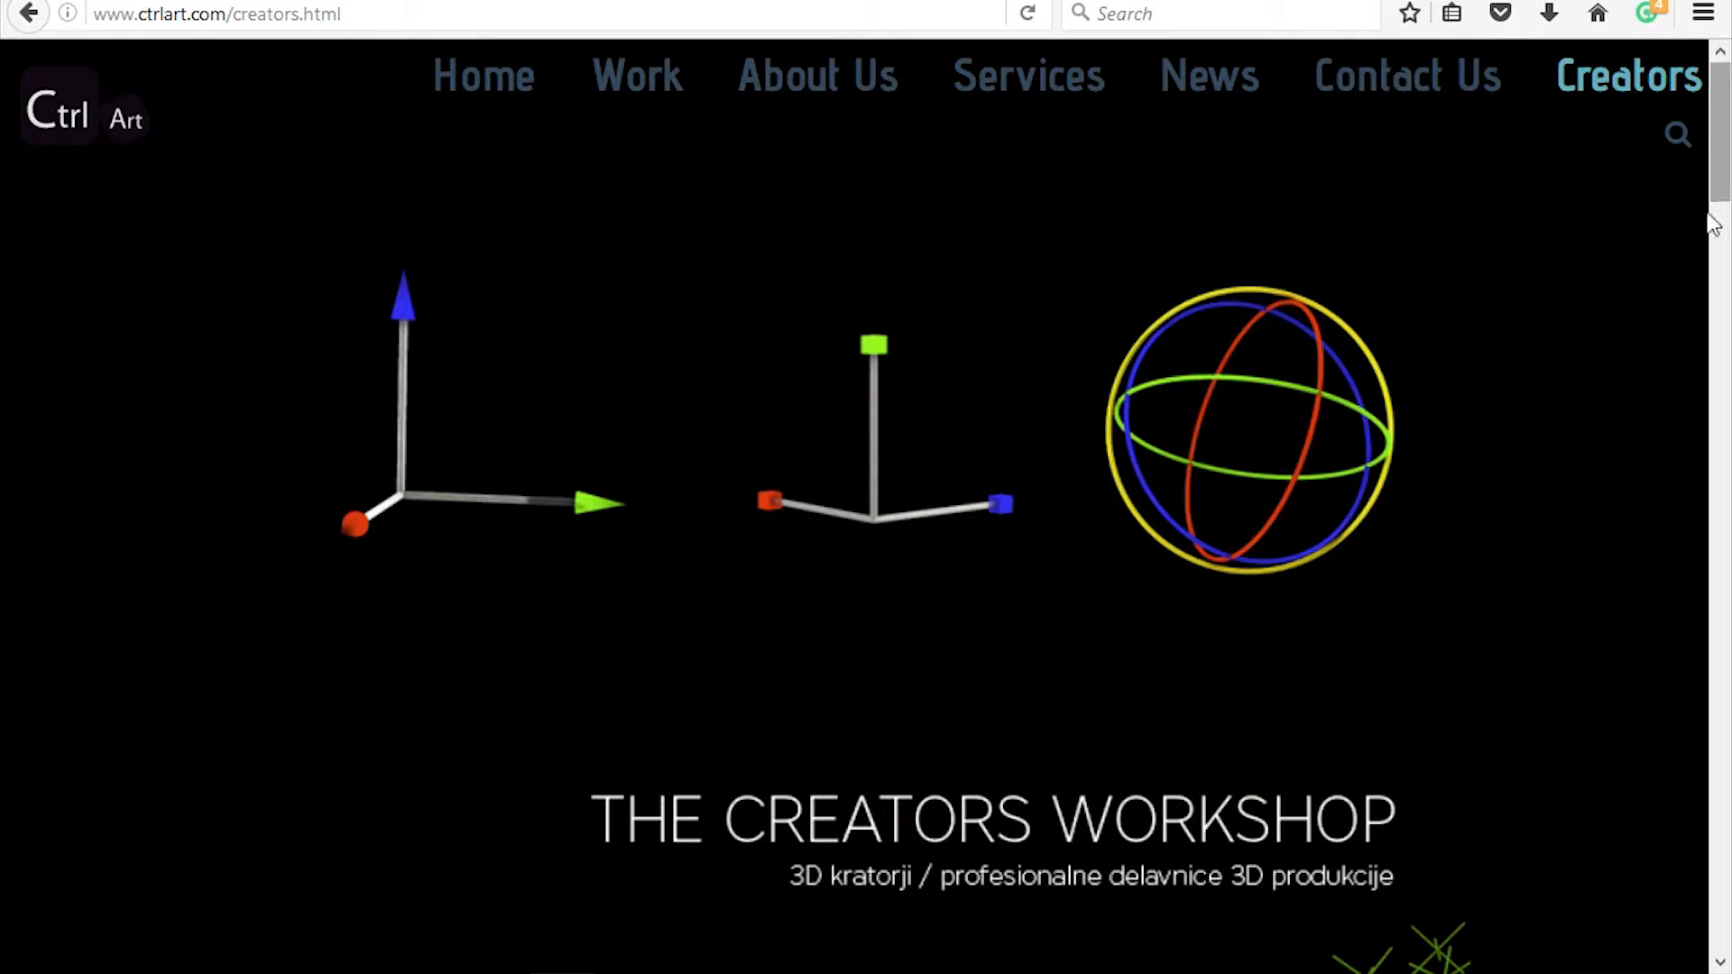
Switch to Blender, dismiss the splash screen and bring the default cube into close view
mouse_move(628, 973)
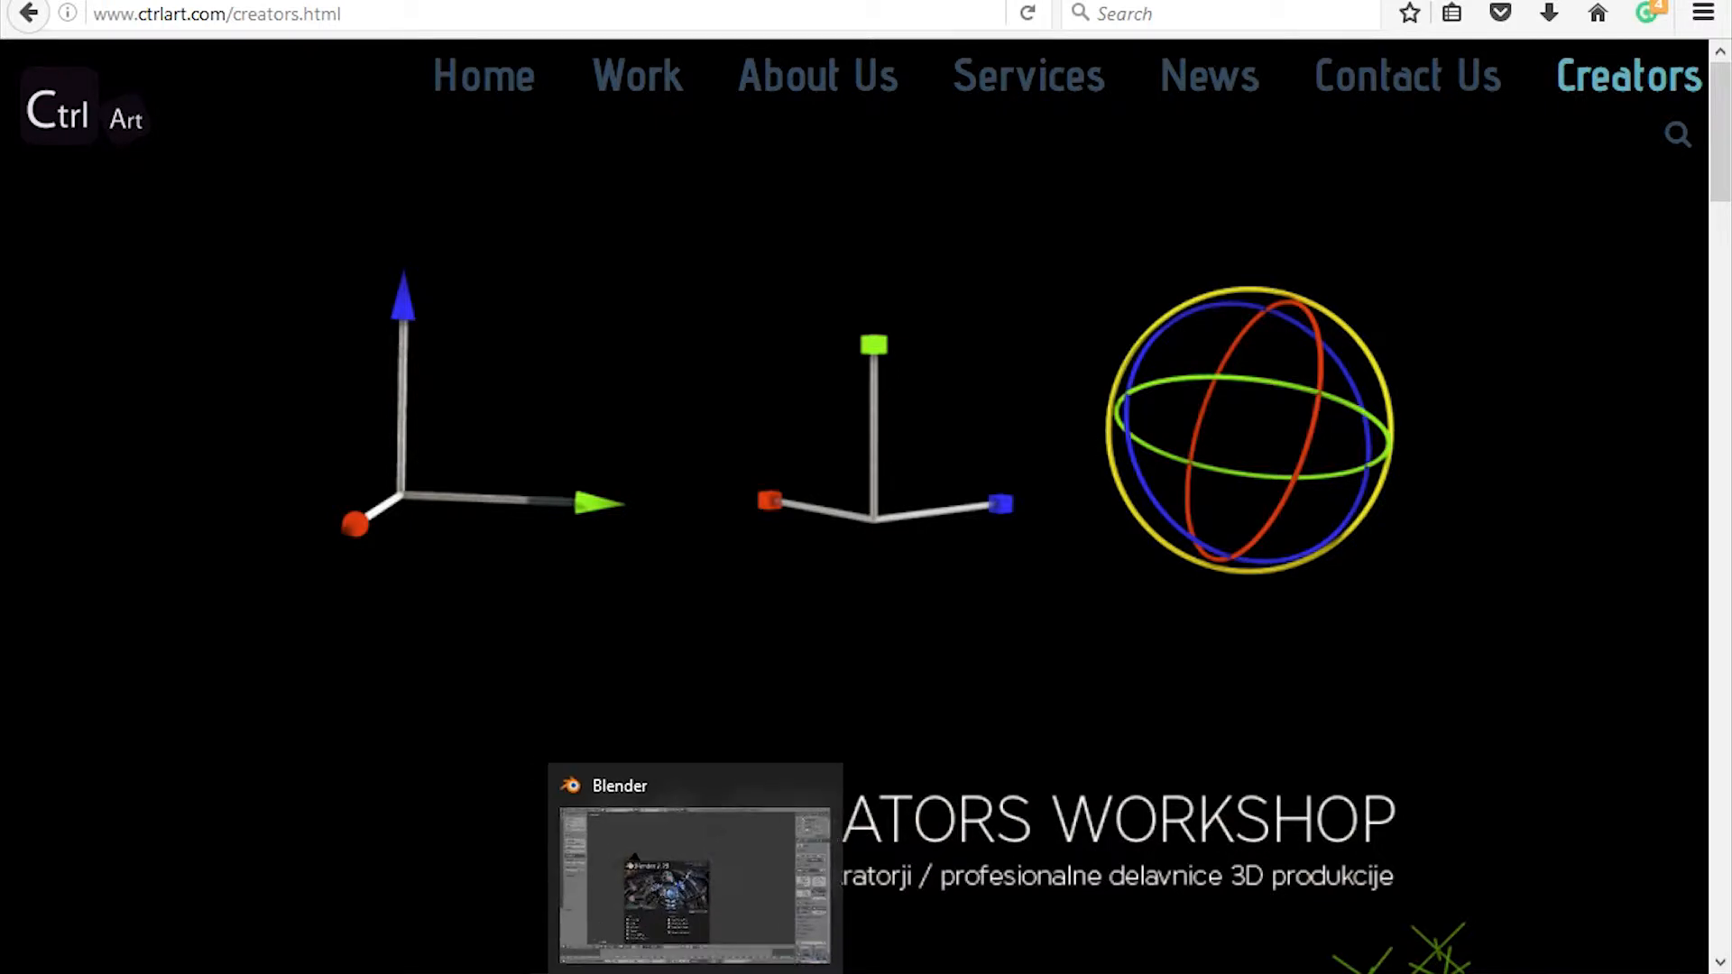
left_click(695, 972)
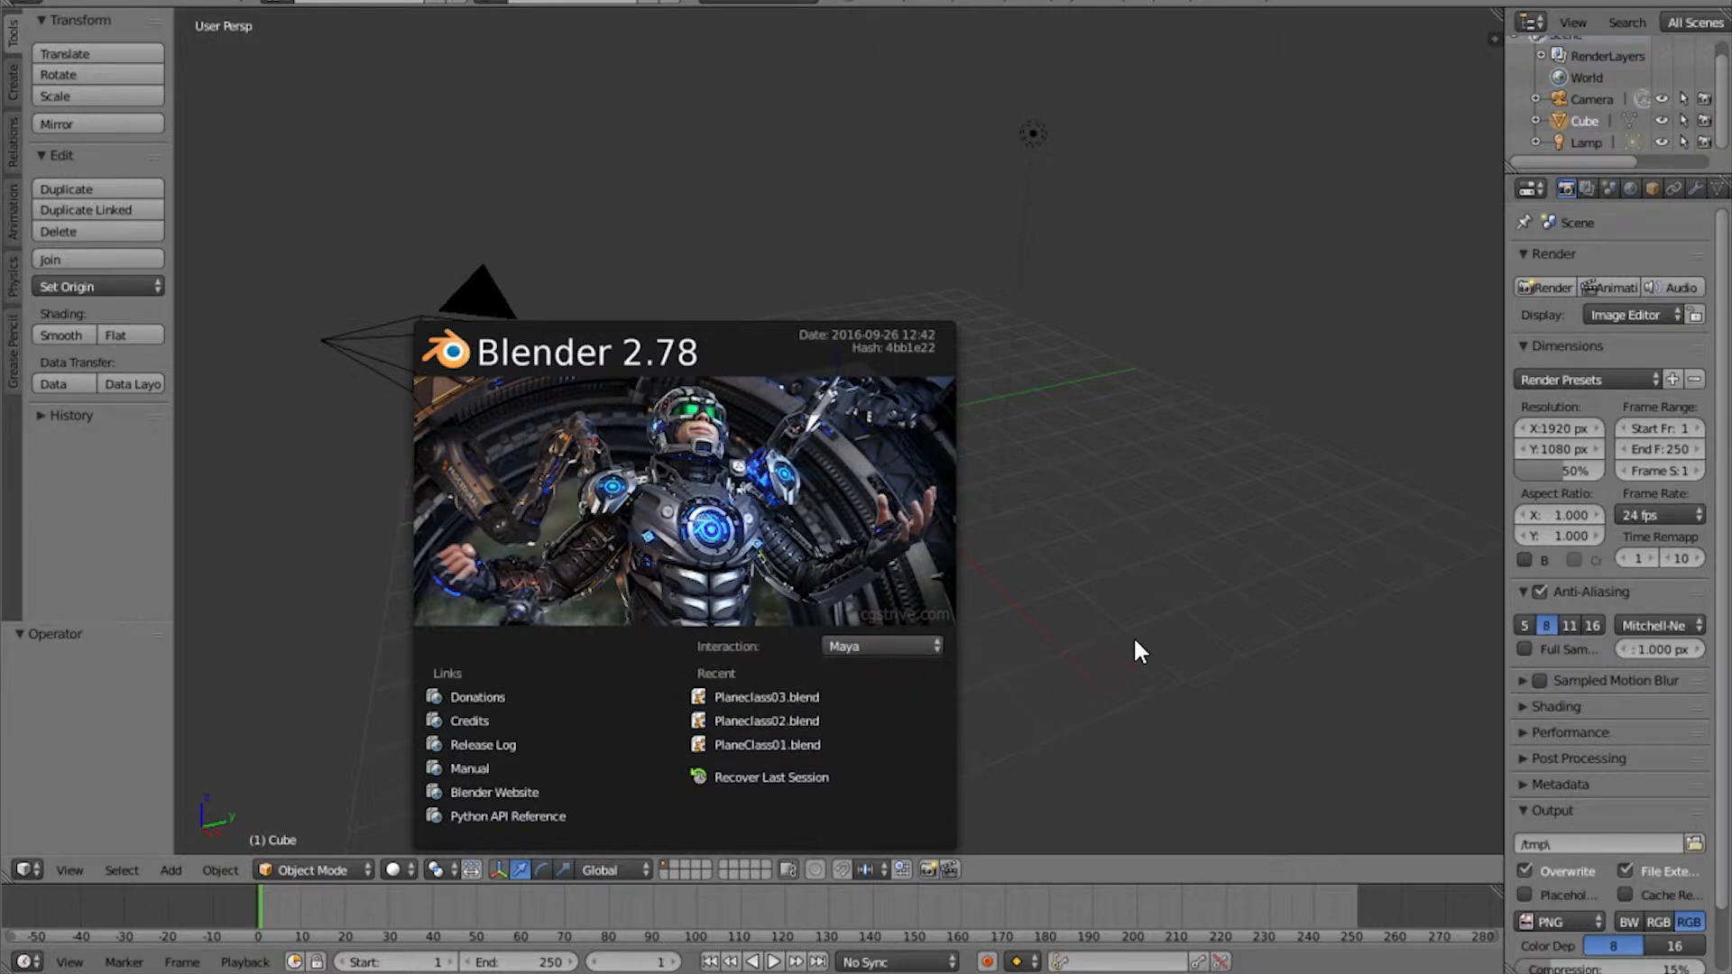
left_click(1193, 479)
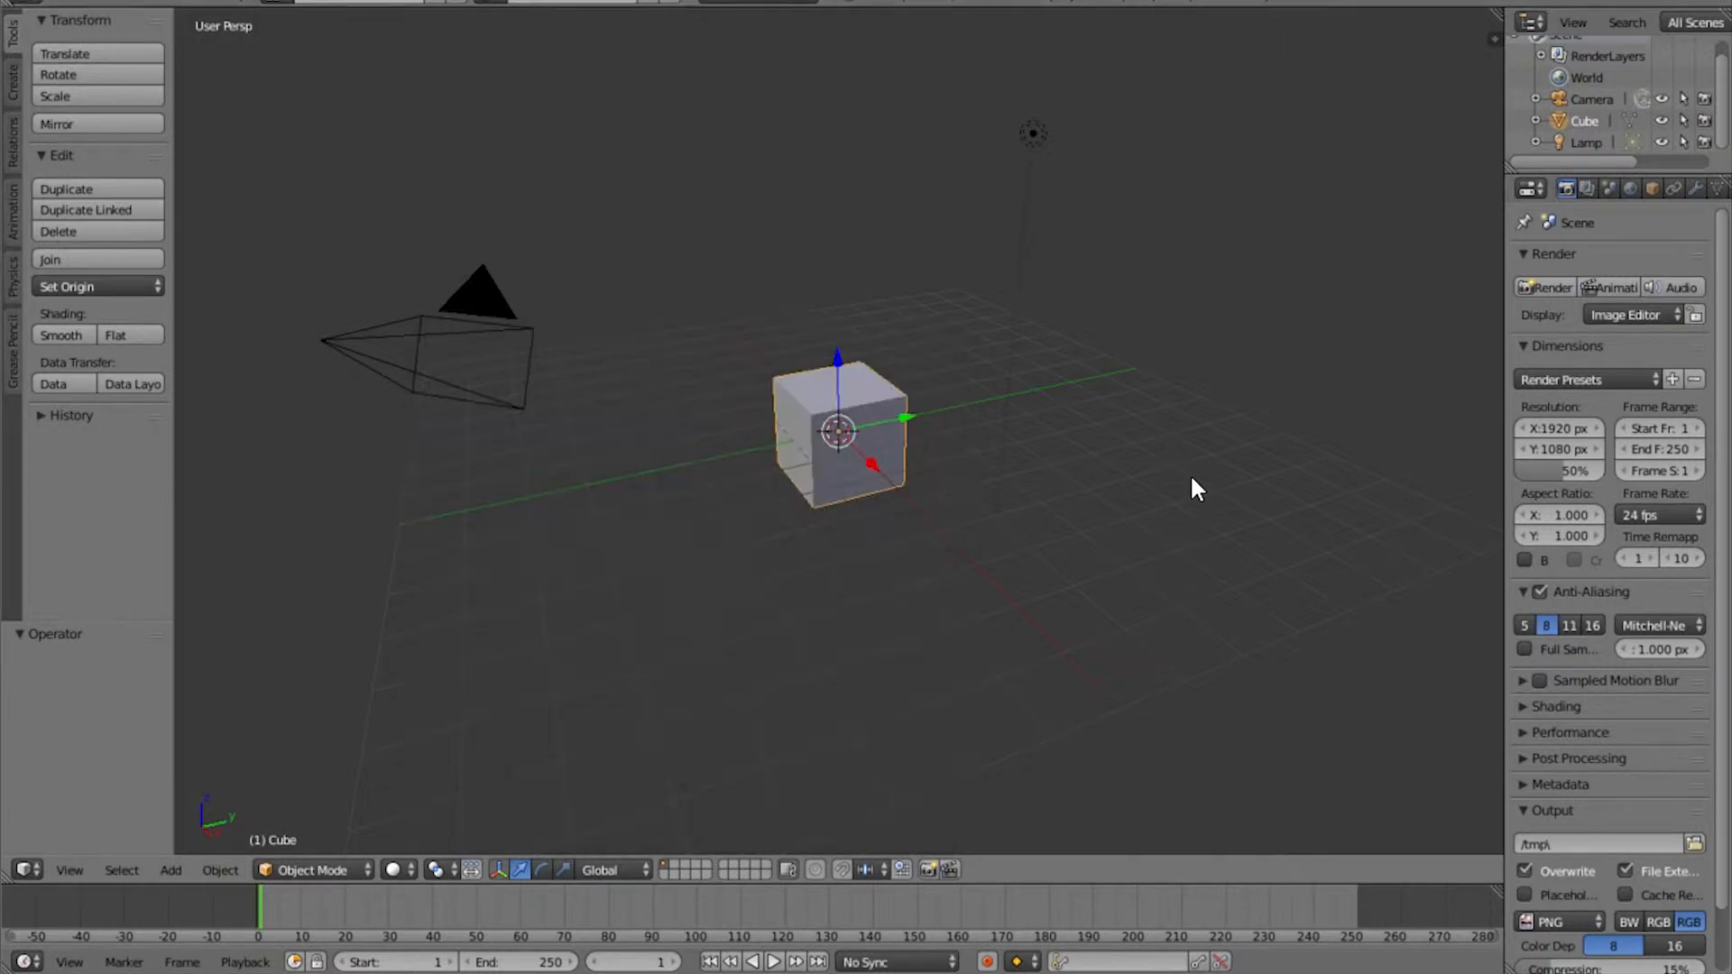
middle_click_drag(1214, 495, 1124, 531)
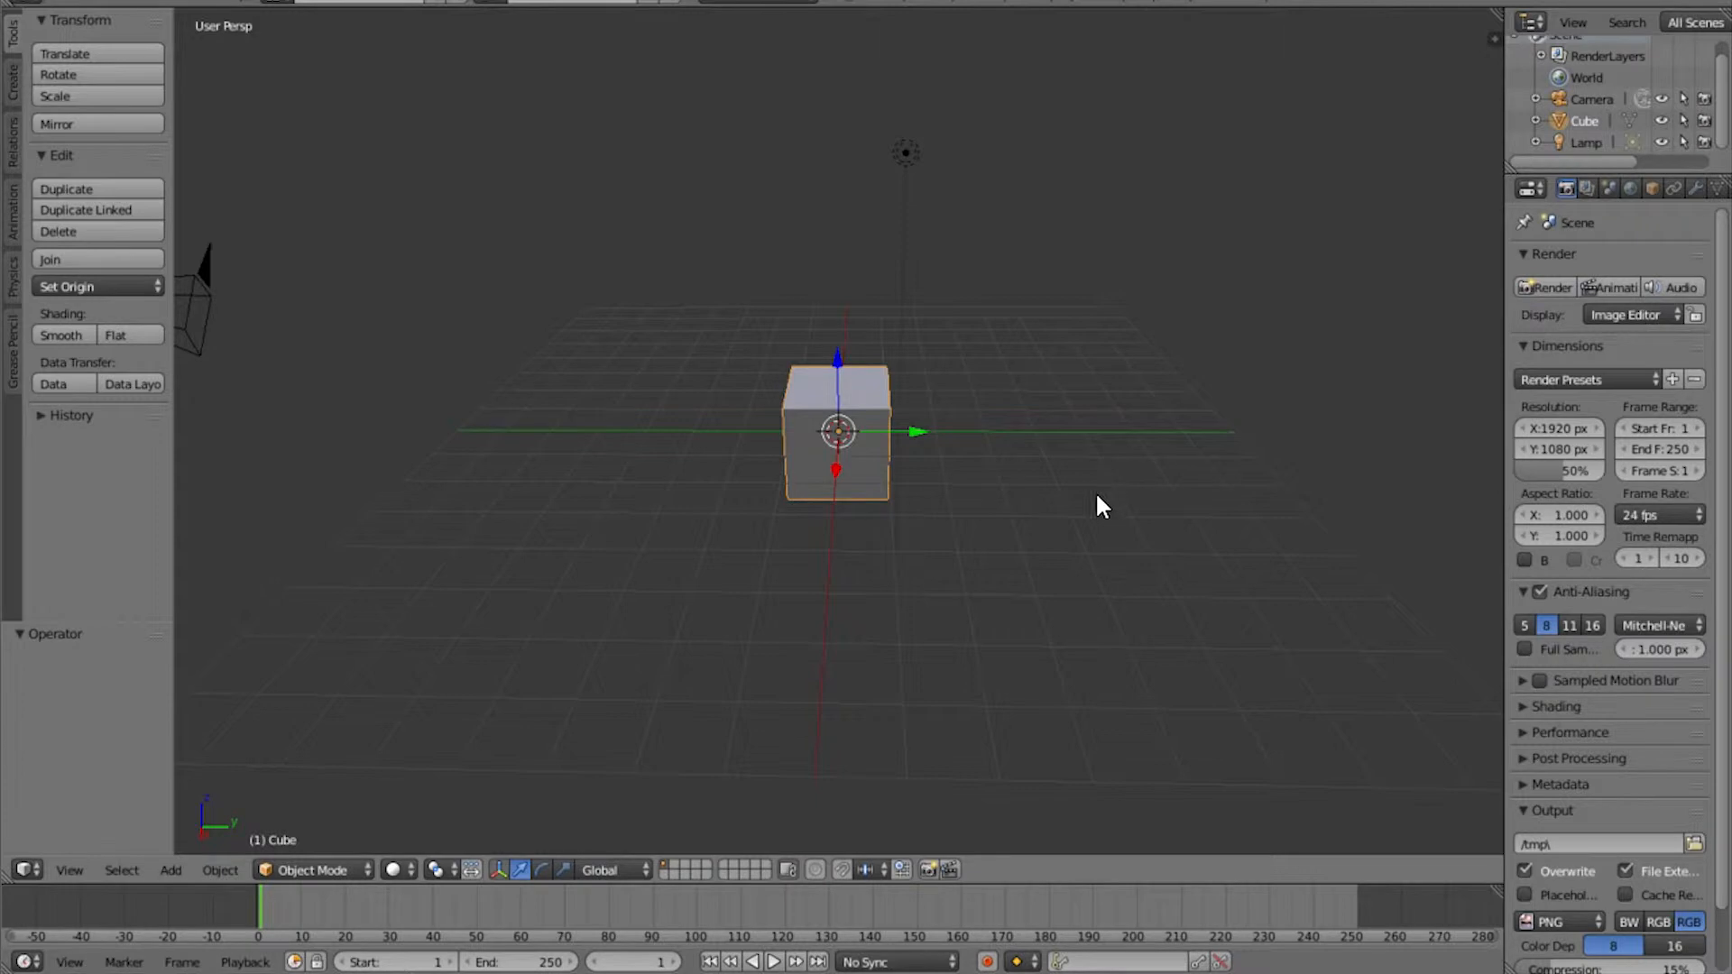
middle_click_drag(1070, 514, 969, 588)
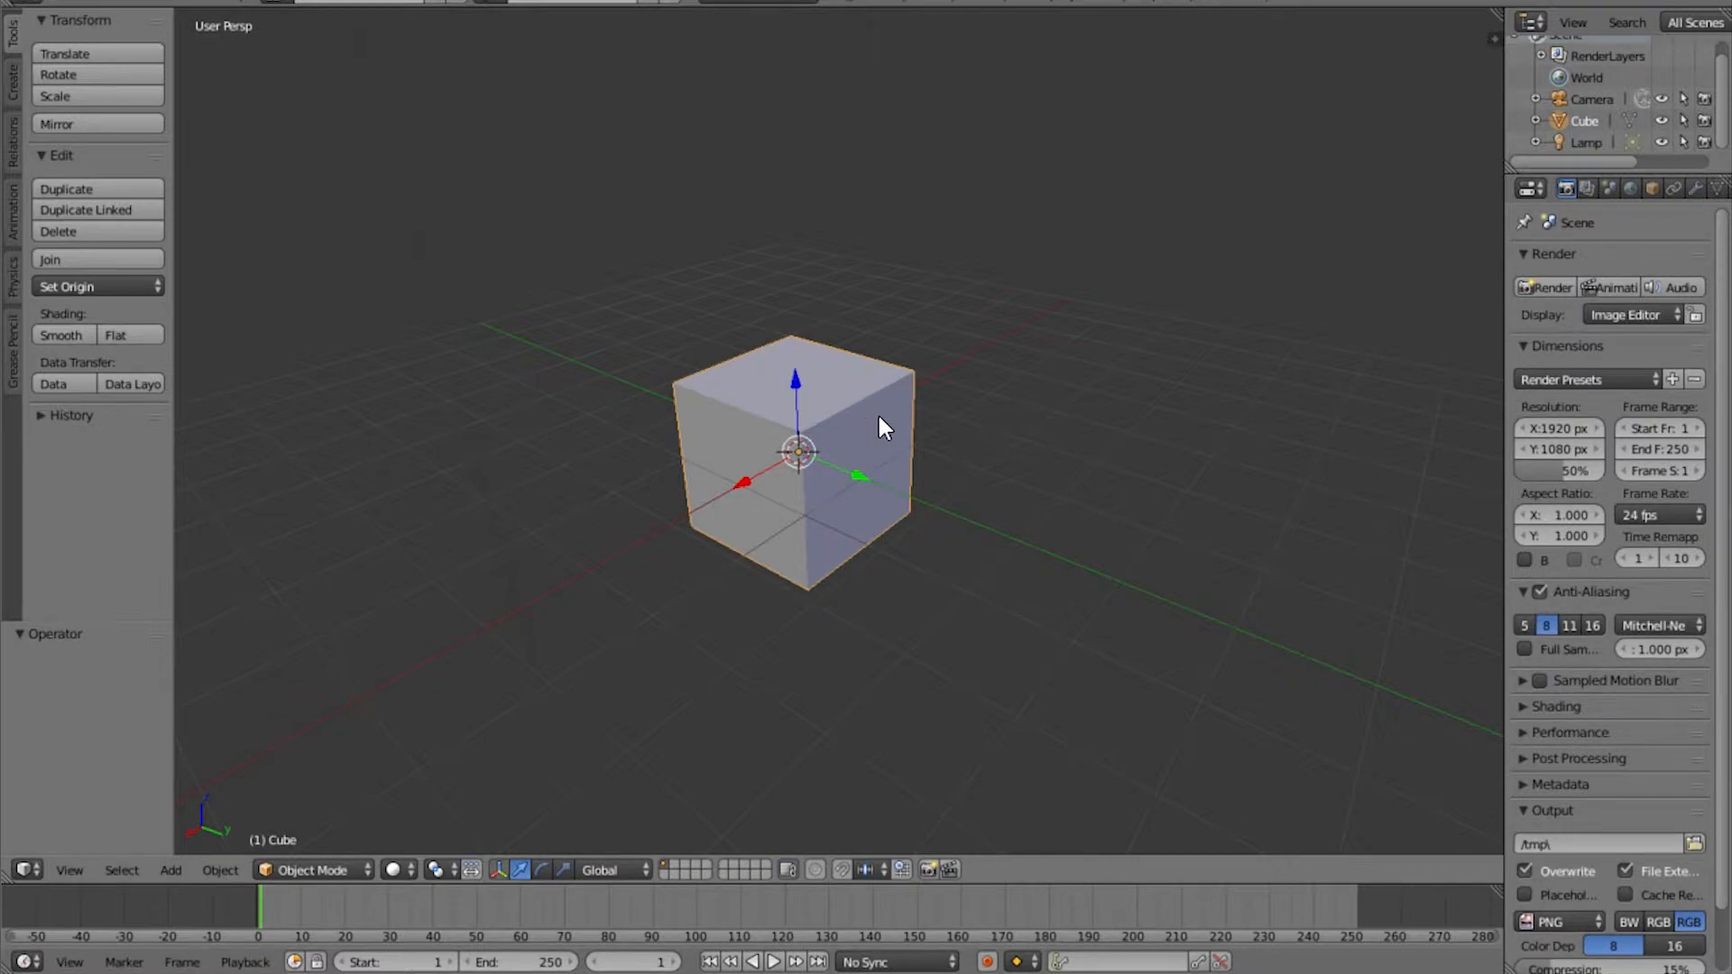
In the cube's Edit Mode, select one top corner vertex, and select a vertical edge using Edge select mode
key("Tab")
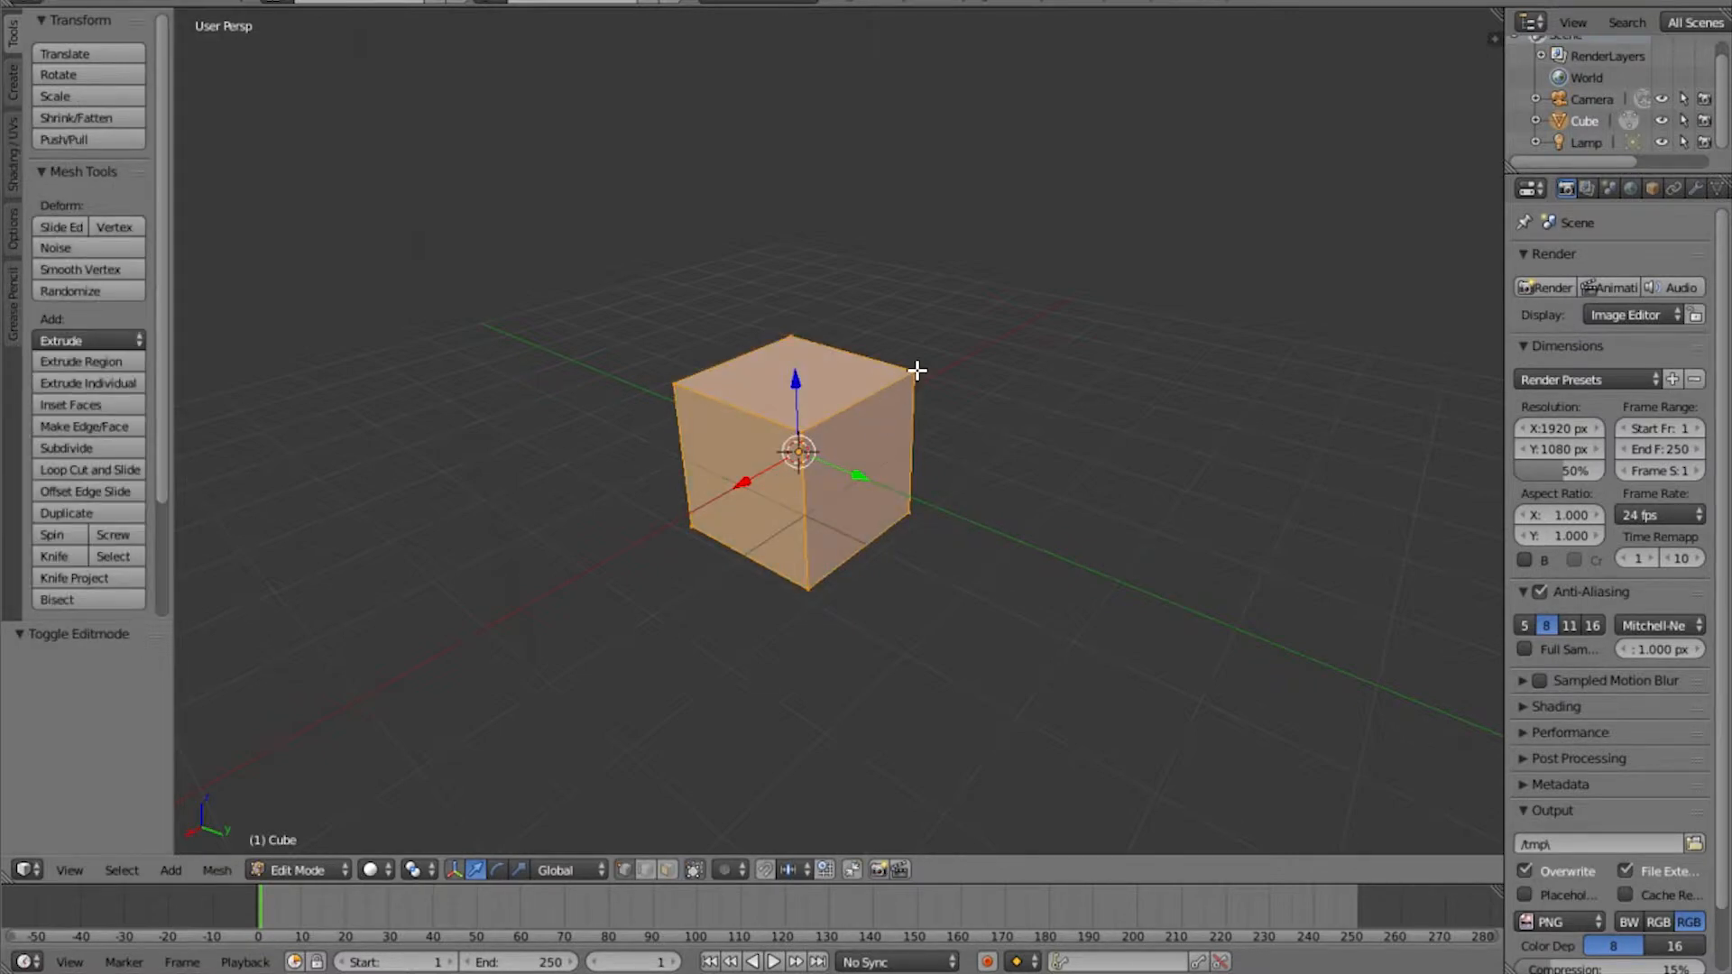
middle_click_drag(933, 385, 924, 399)
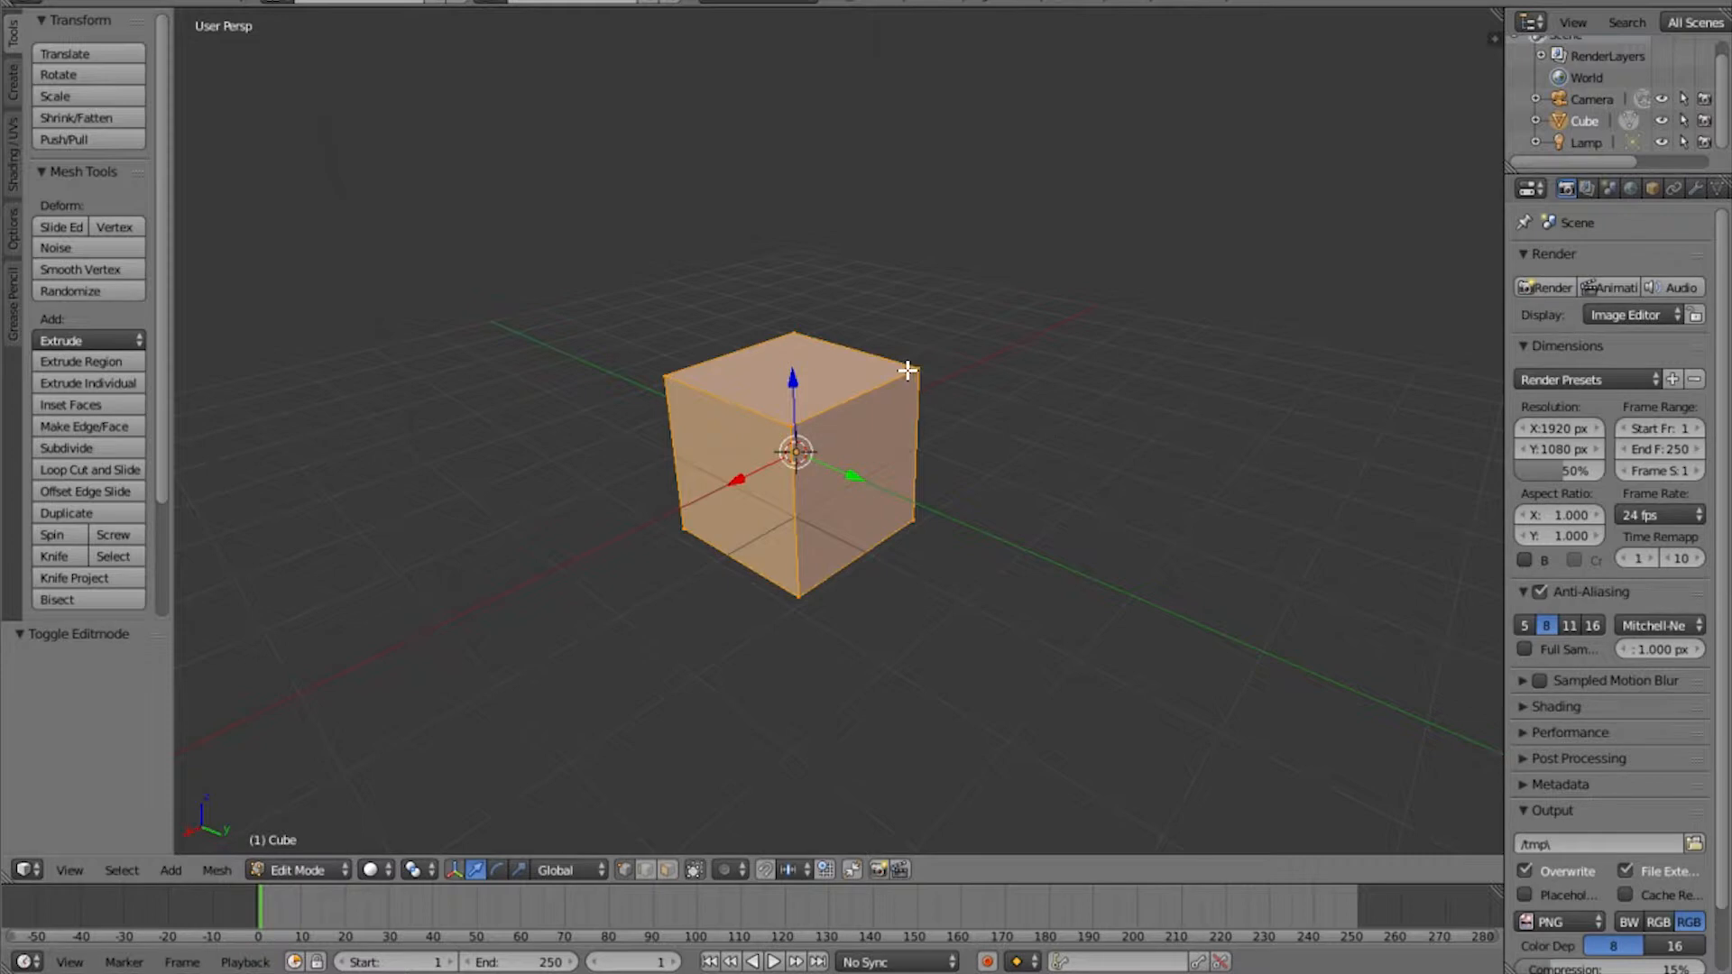
right_click(919, 373)
key("ctrl+Tab")
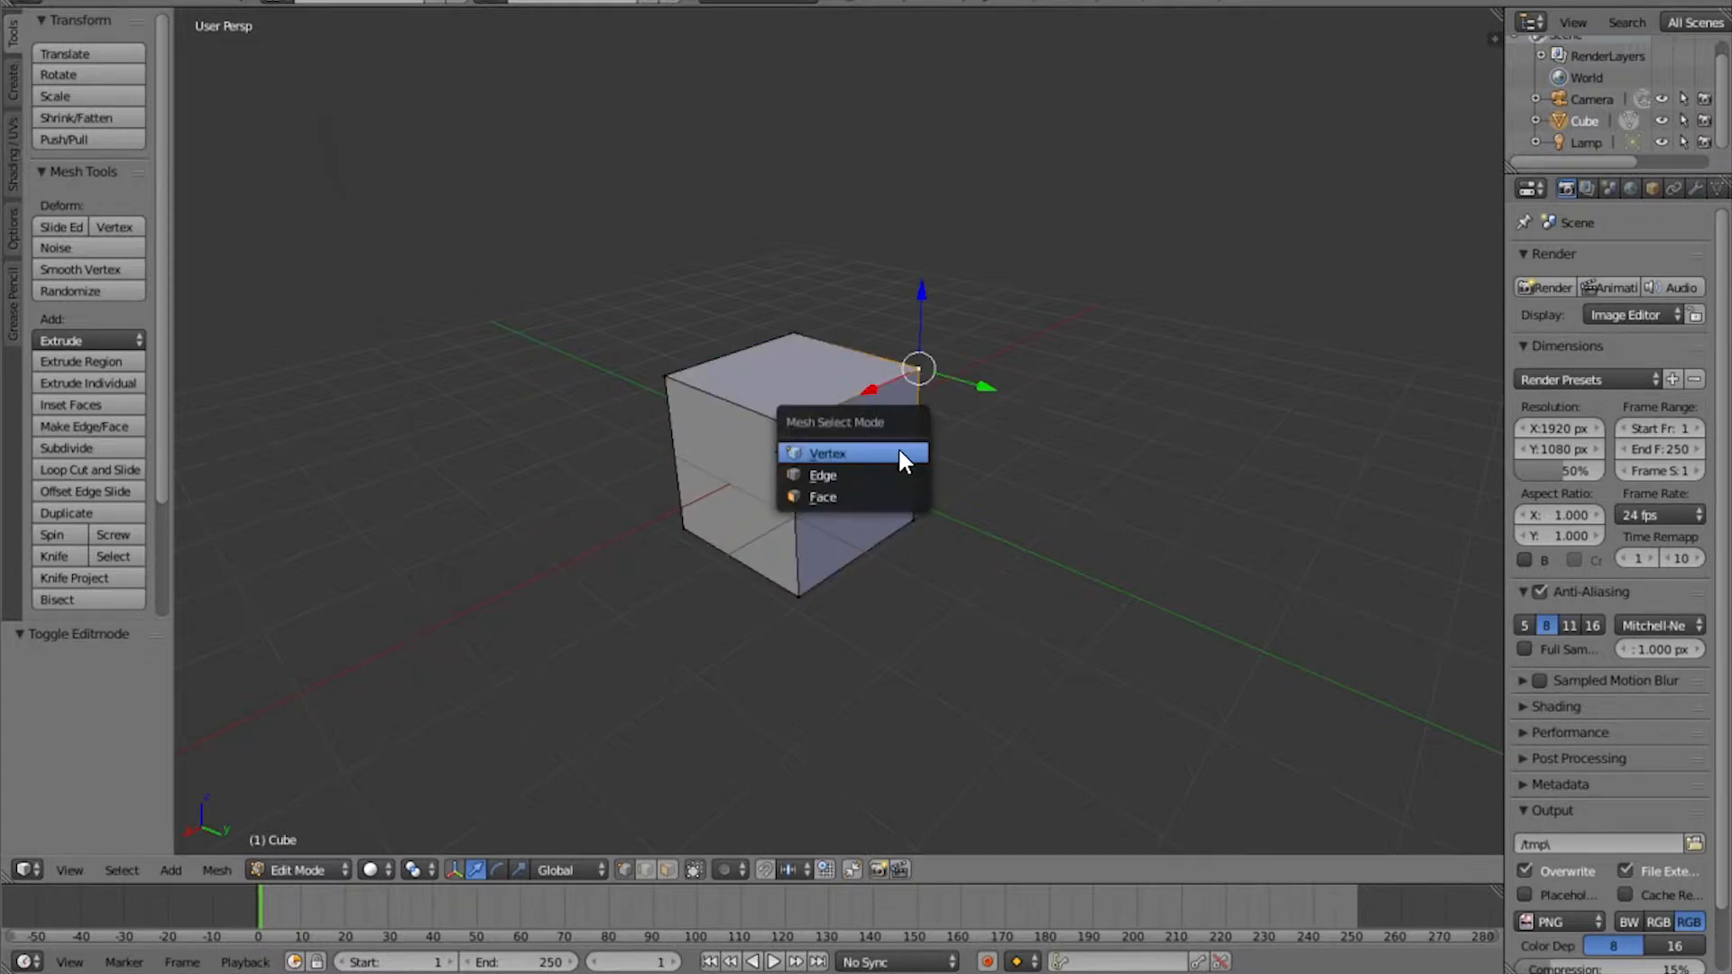
left_click(859, 482)
right_click(917, 442)
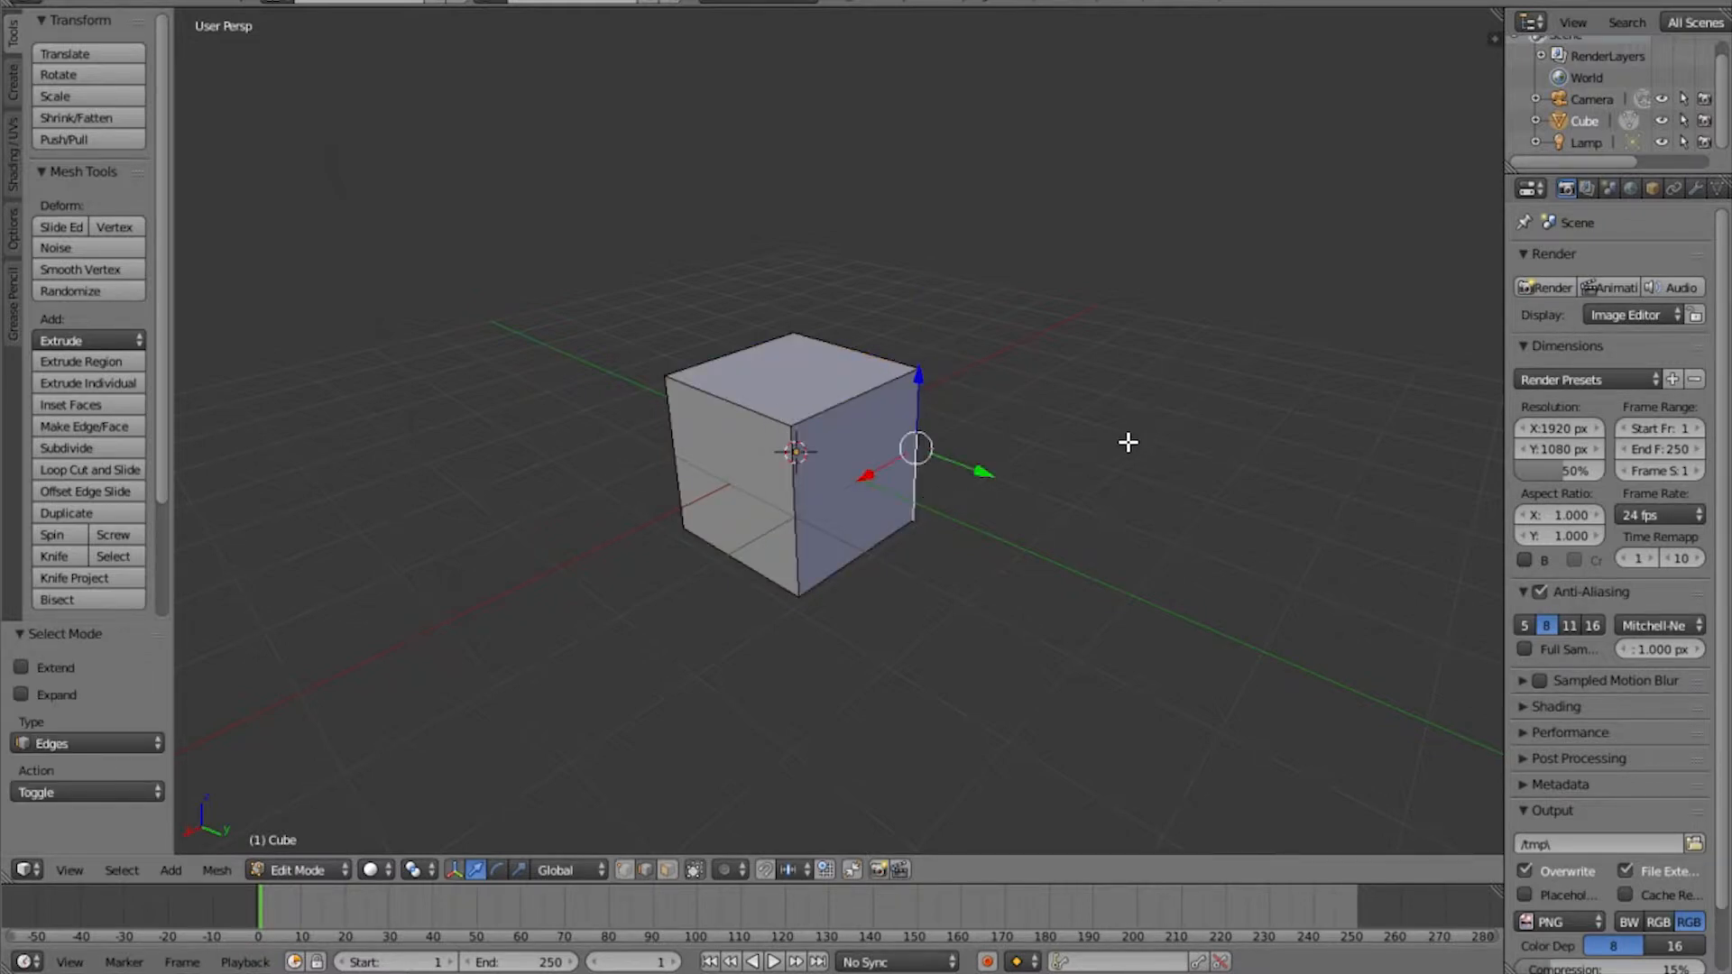
Extend the edge selection with the remaining edges of the cube's side face and further edges of its top face
middle_click_drag(1072, 464, 1001, 464)
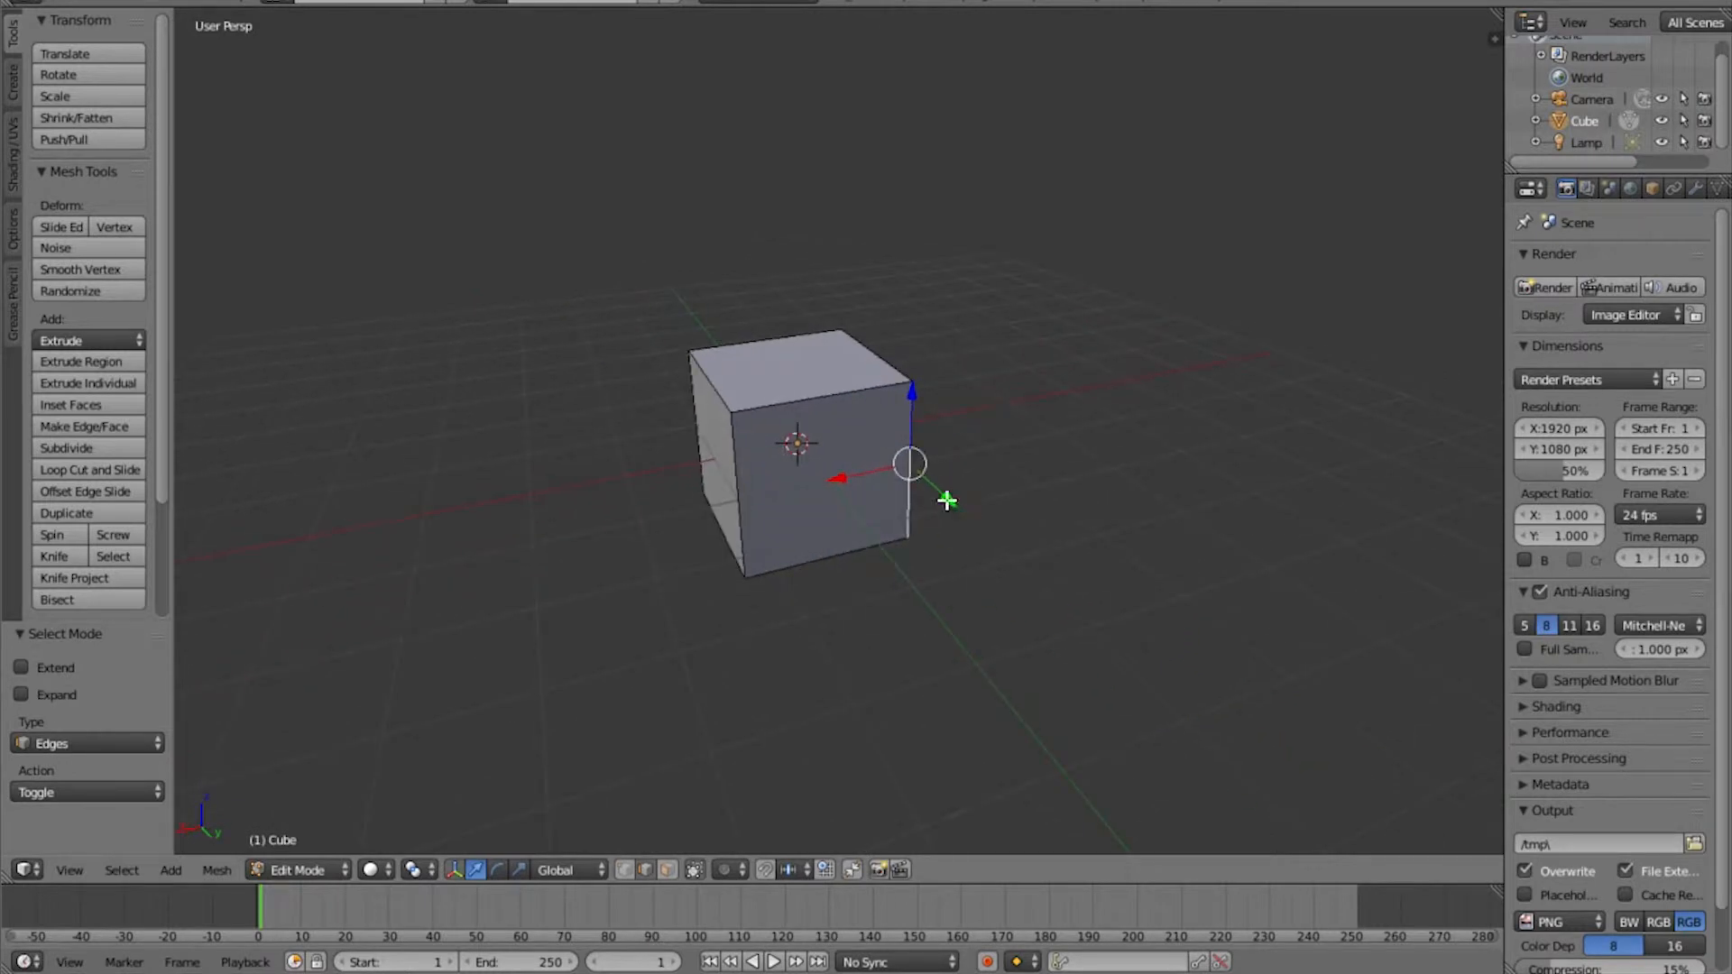
right_click(738, 494, "shift")
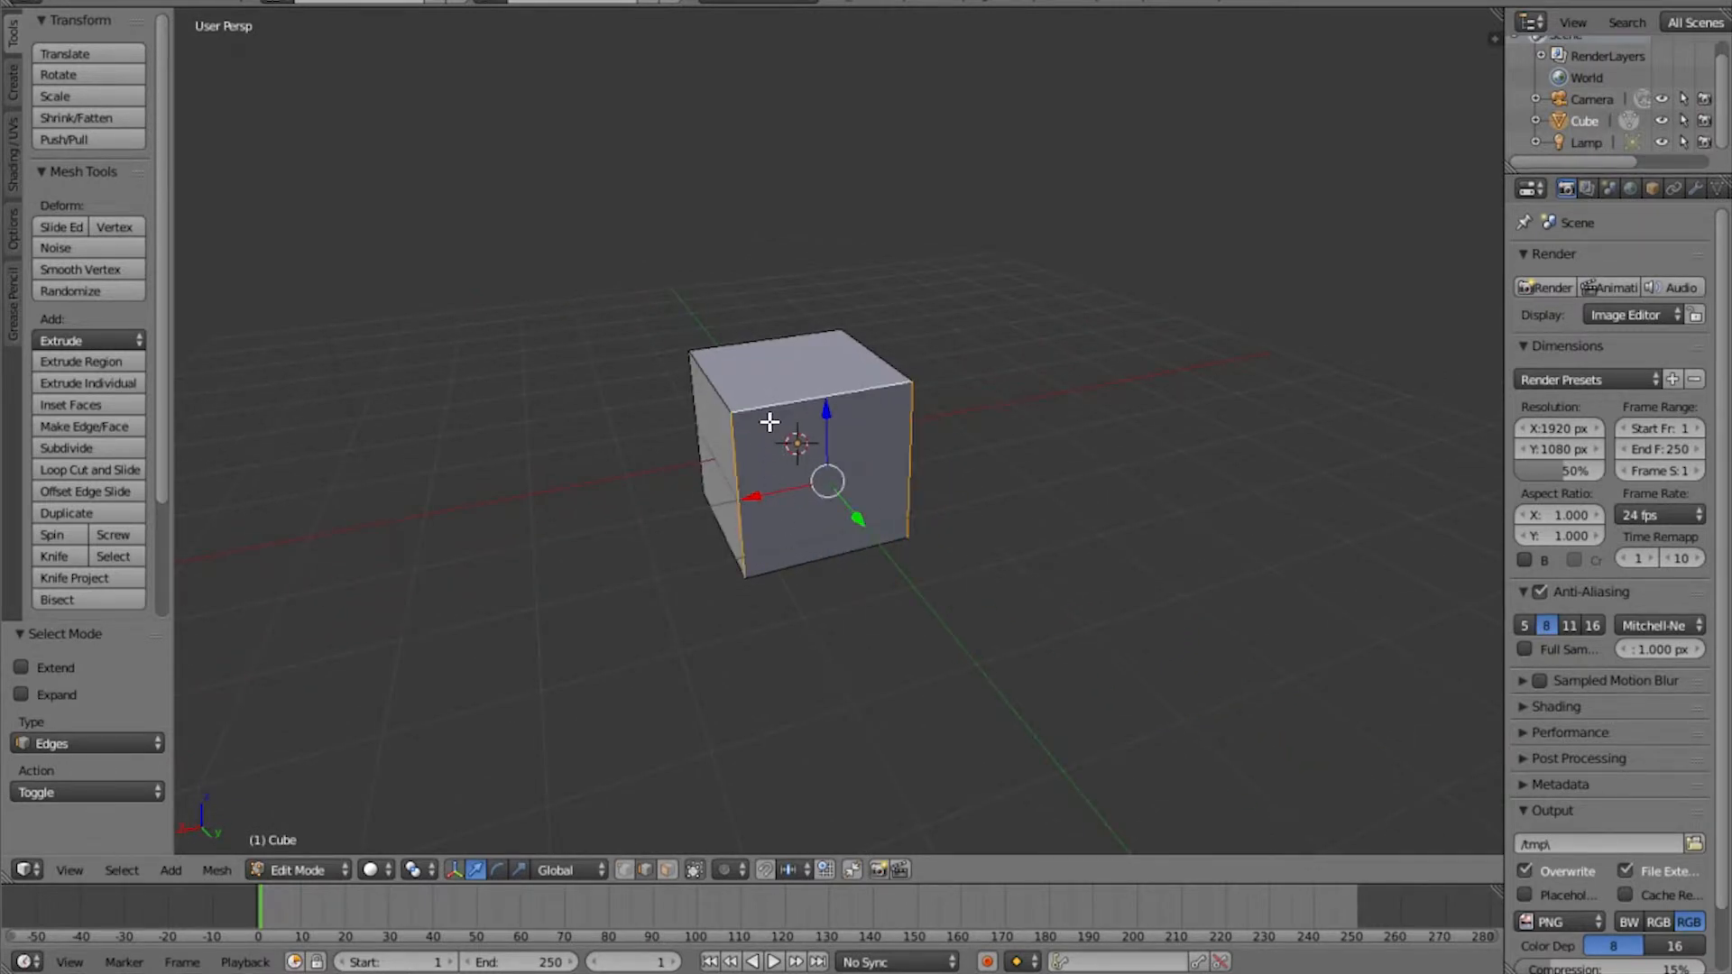
right_click(857, 362, "shift")
right_click(875, 355, "shift")
middle_click_drag(886, 516, 882, 476)
right_click(828, 543, "shift")
middle_click_drag(844, 550, 931, 623)
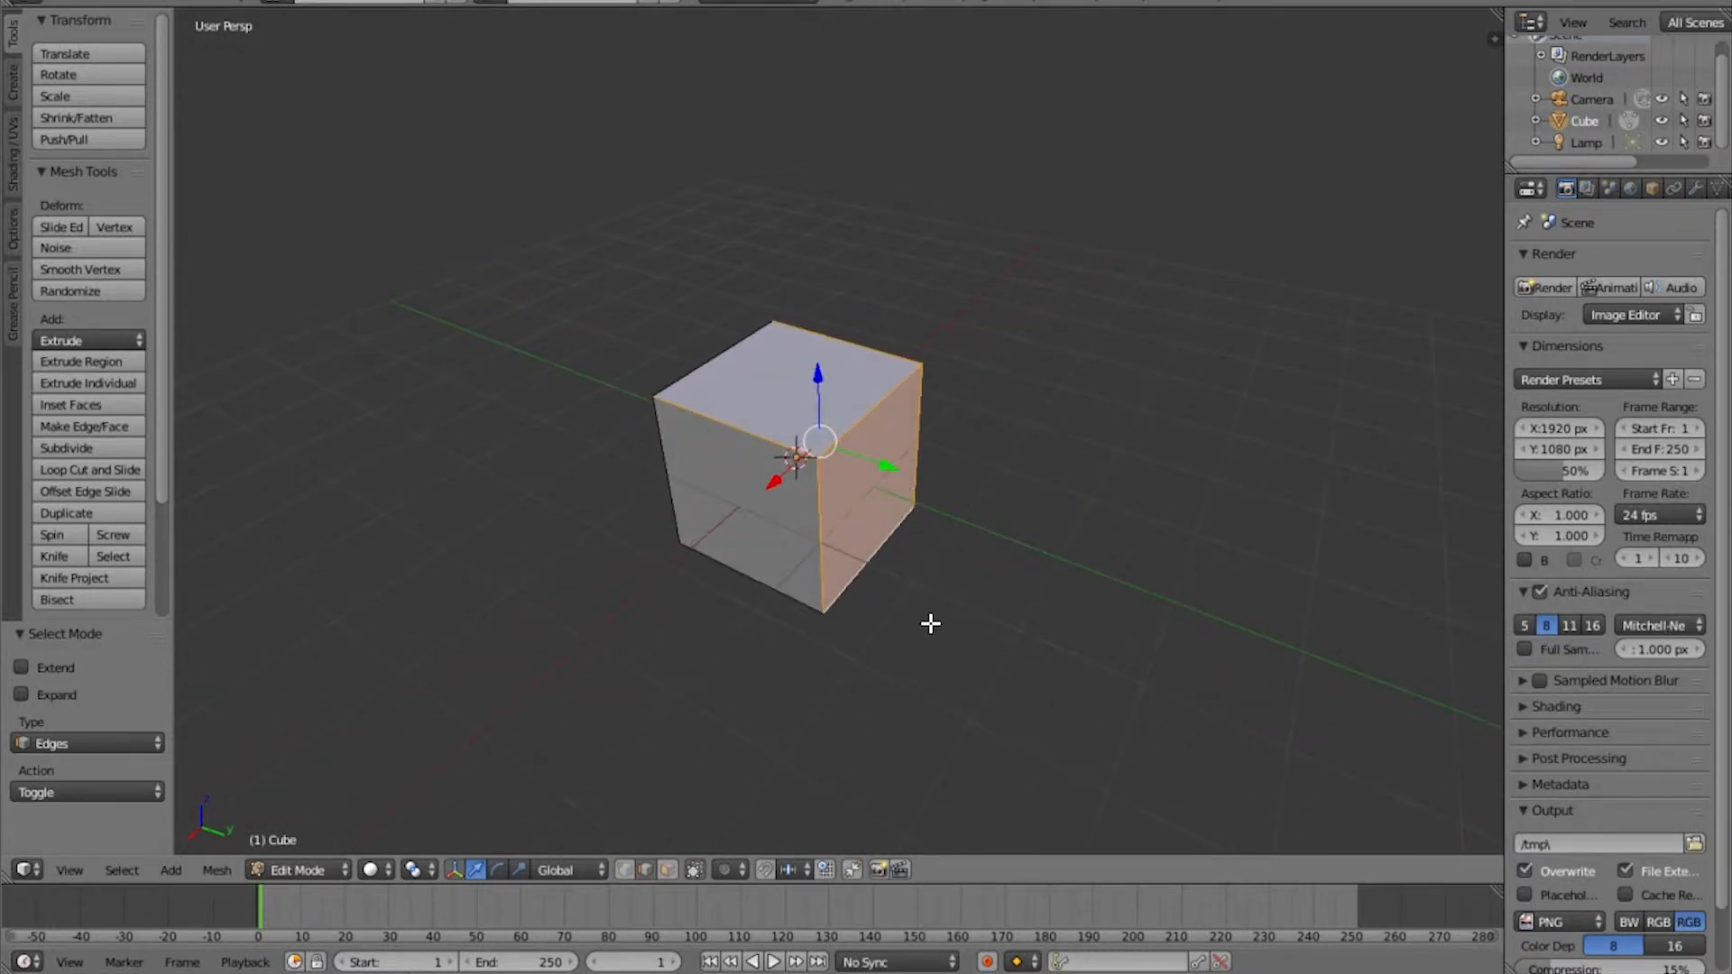
Return to Object Mode and delete the cube
key("Tab")
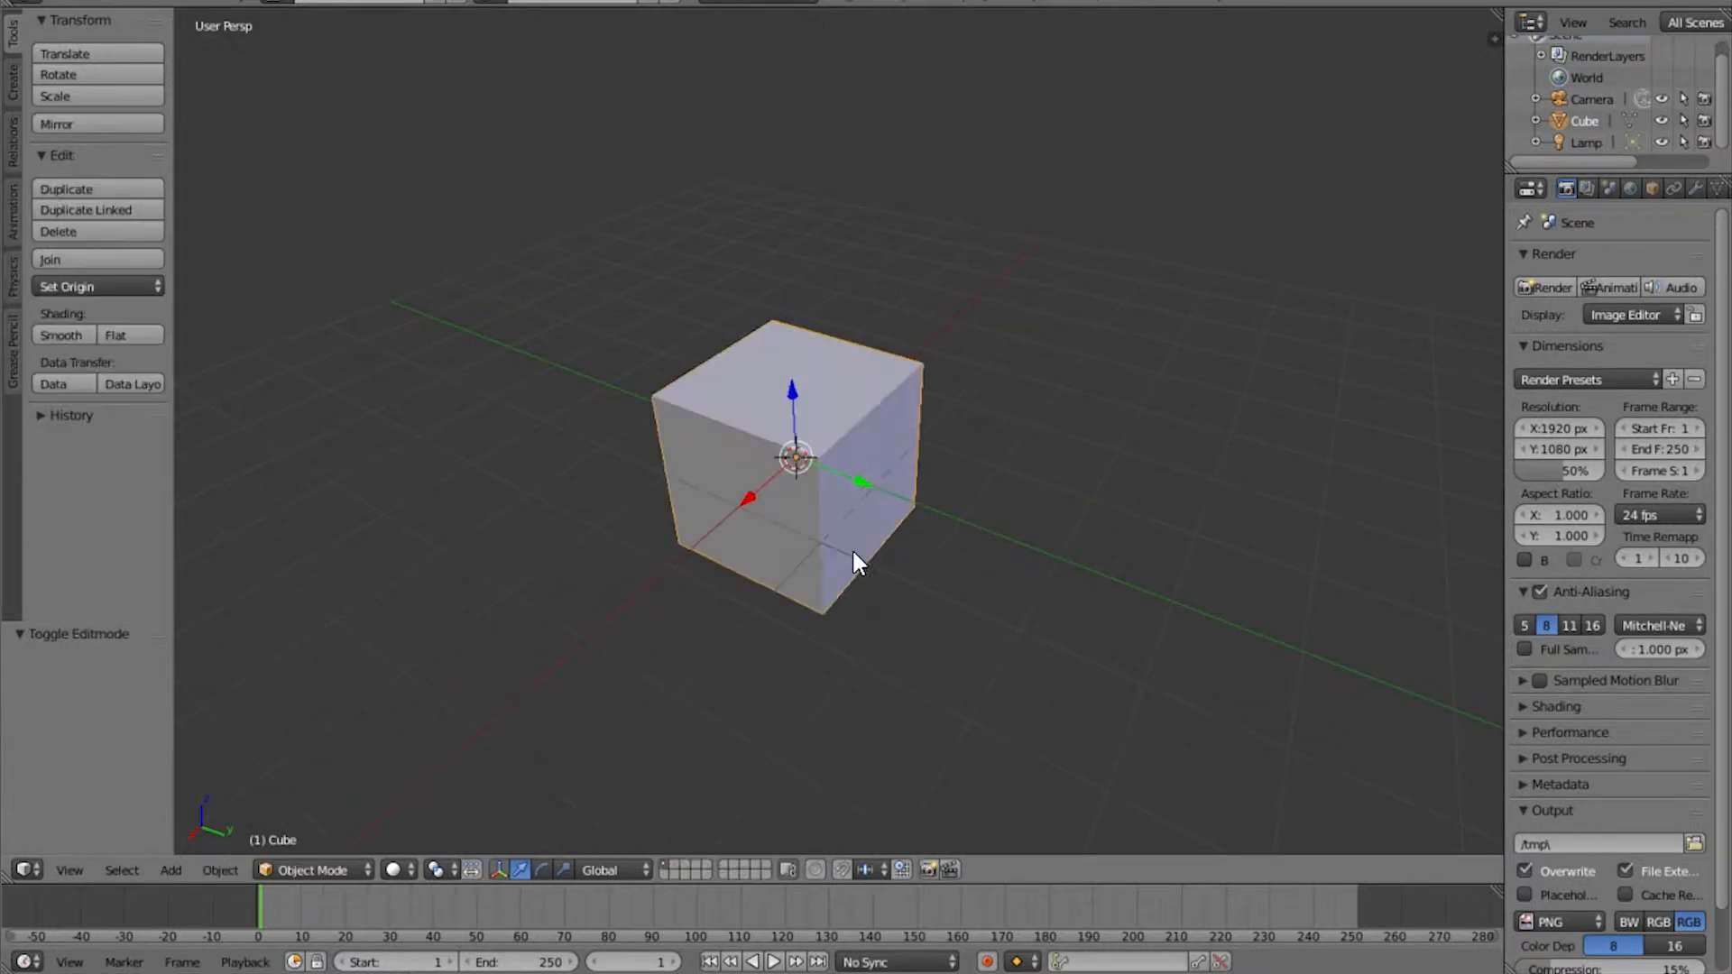
key("x")
left_click(837, 368)
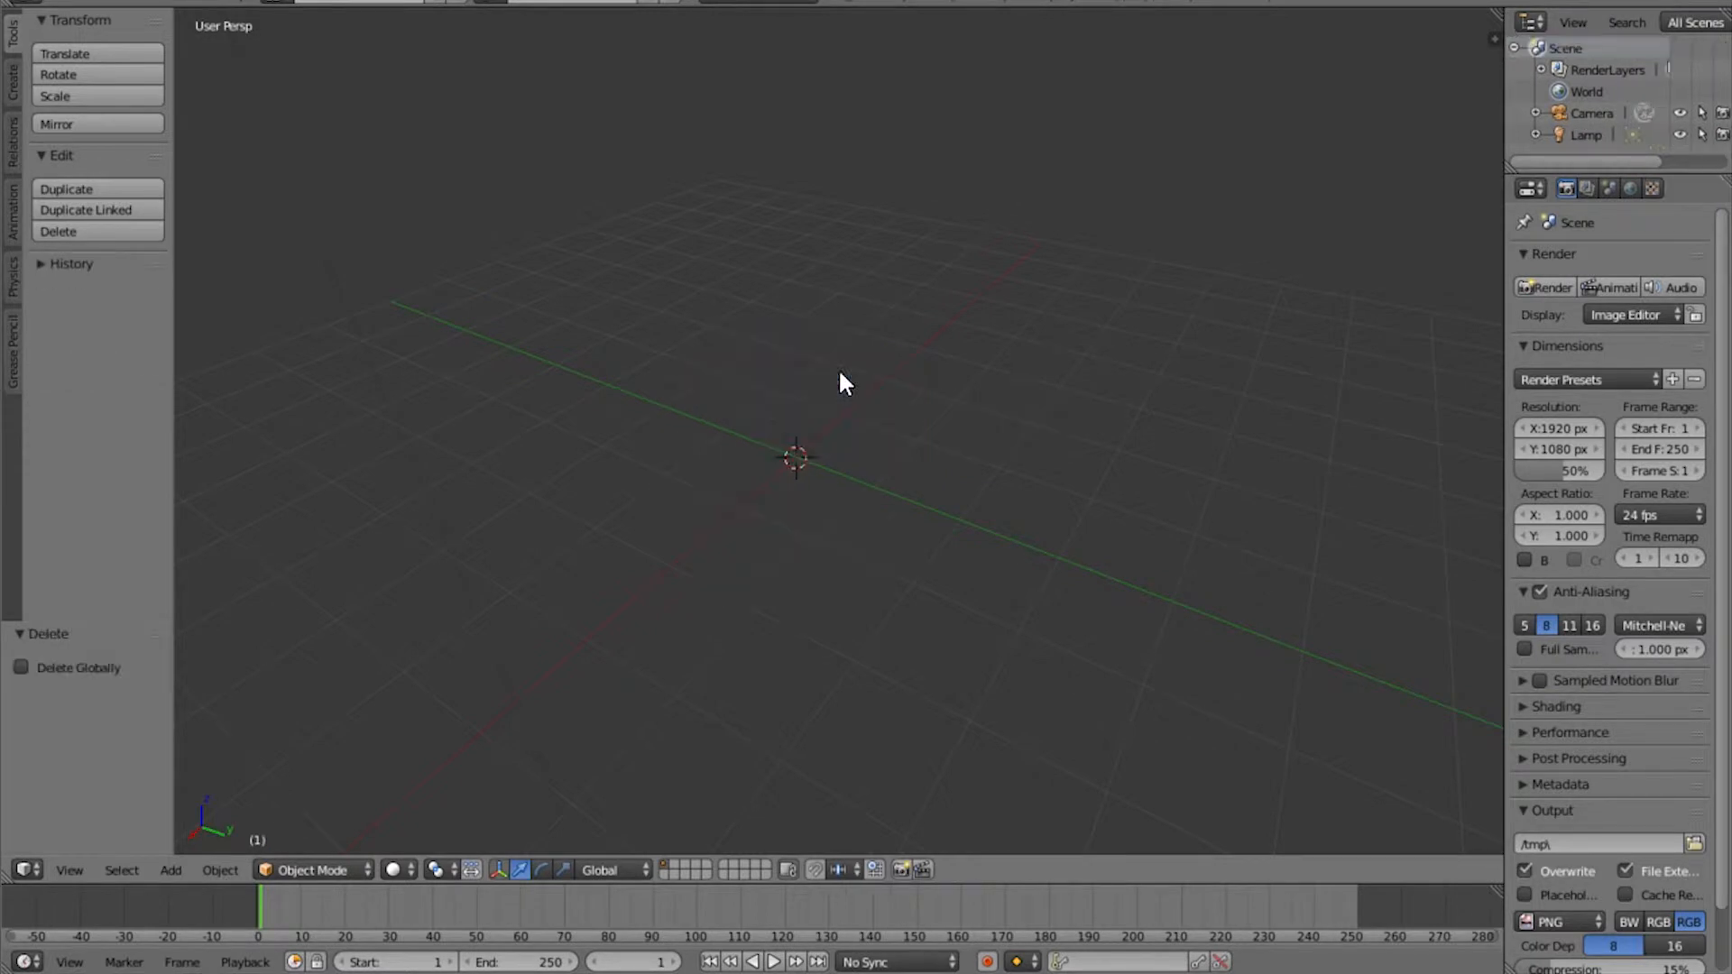
Add a torus mesh primitive at the centre of the scene
left_click(7, 81)
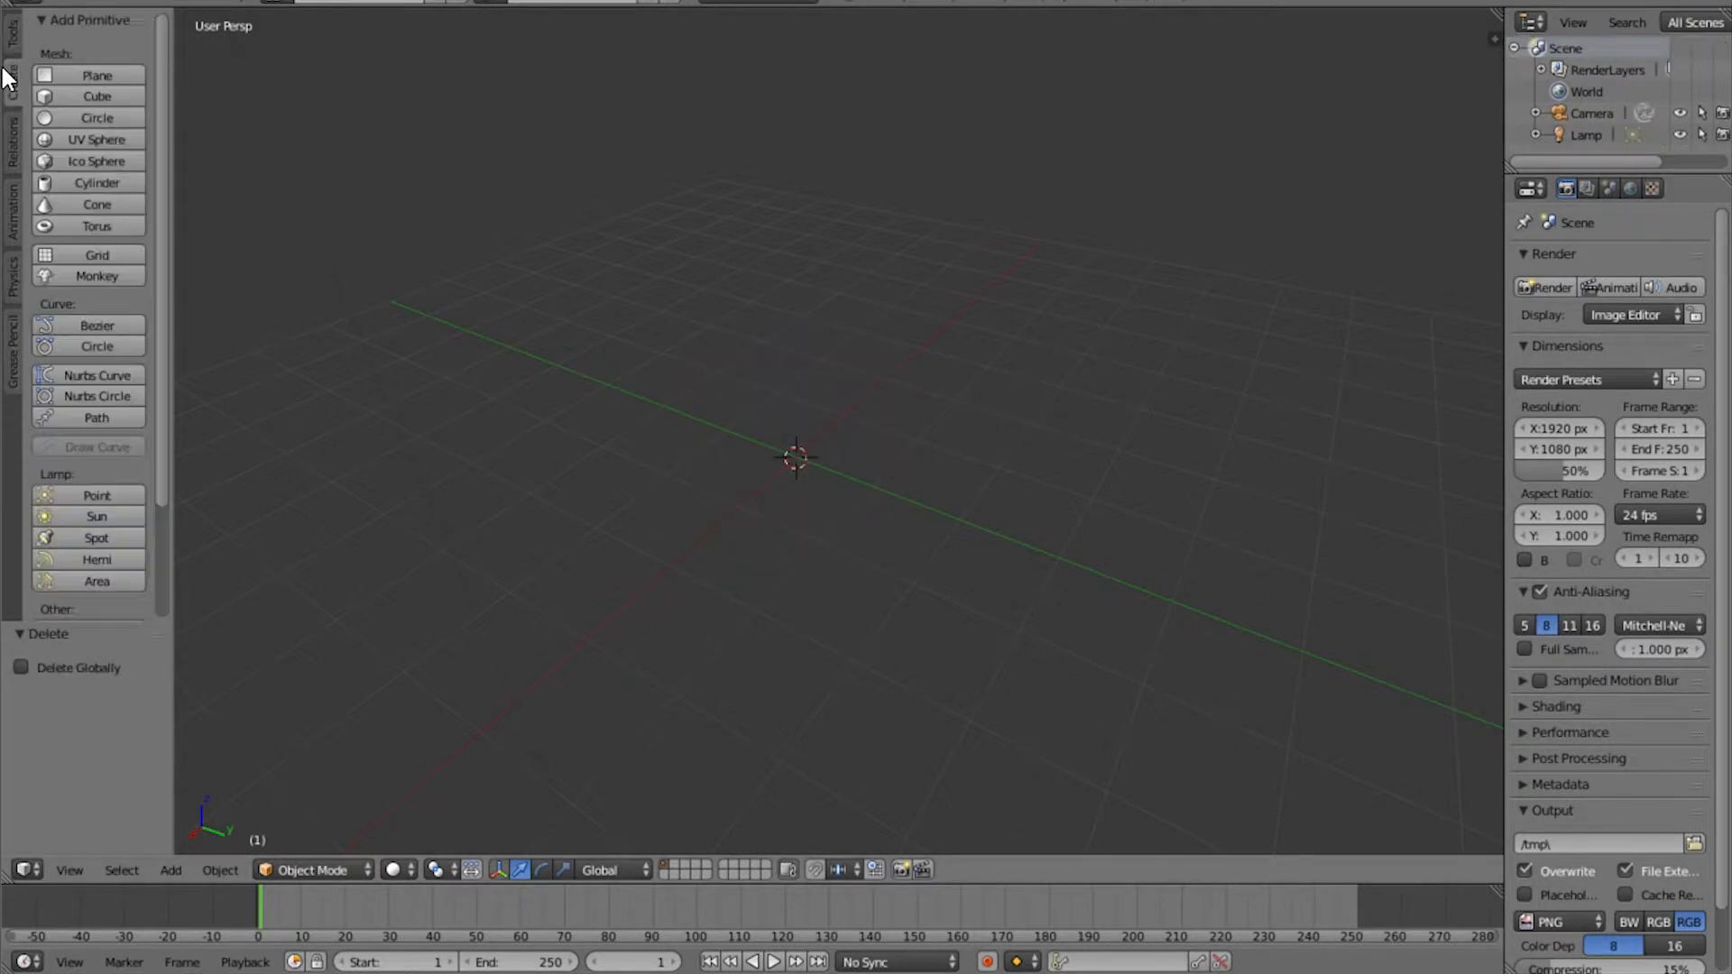
left_click(63, 224)
scroll(988, 537, "up", 4)
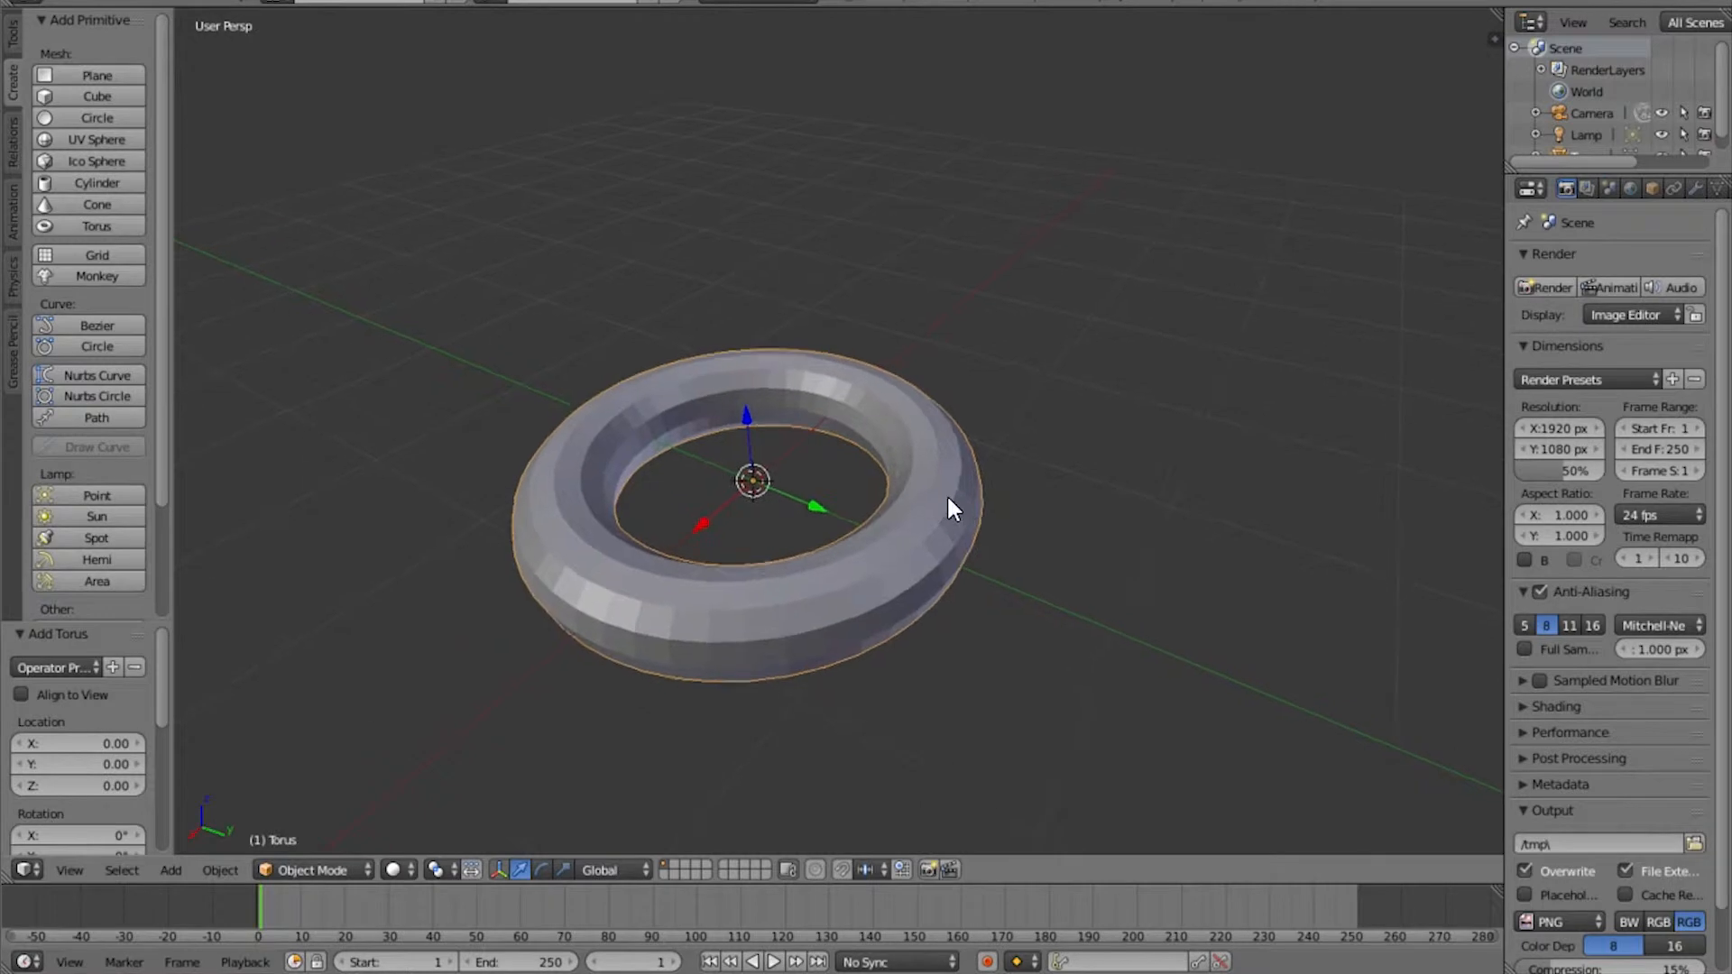
middle_click_drag(945, 496, 979, 408, "shift")
scroll(980, 407, "down", 1)
Put the torus in Edit Mode with Edge select mode and deselect its whole mesh
key("Tab")
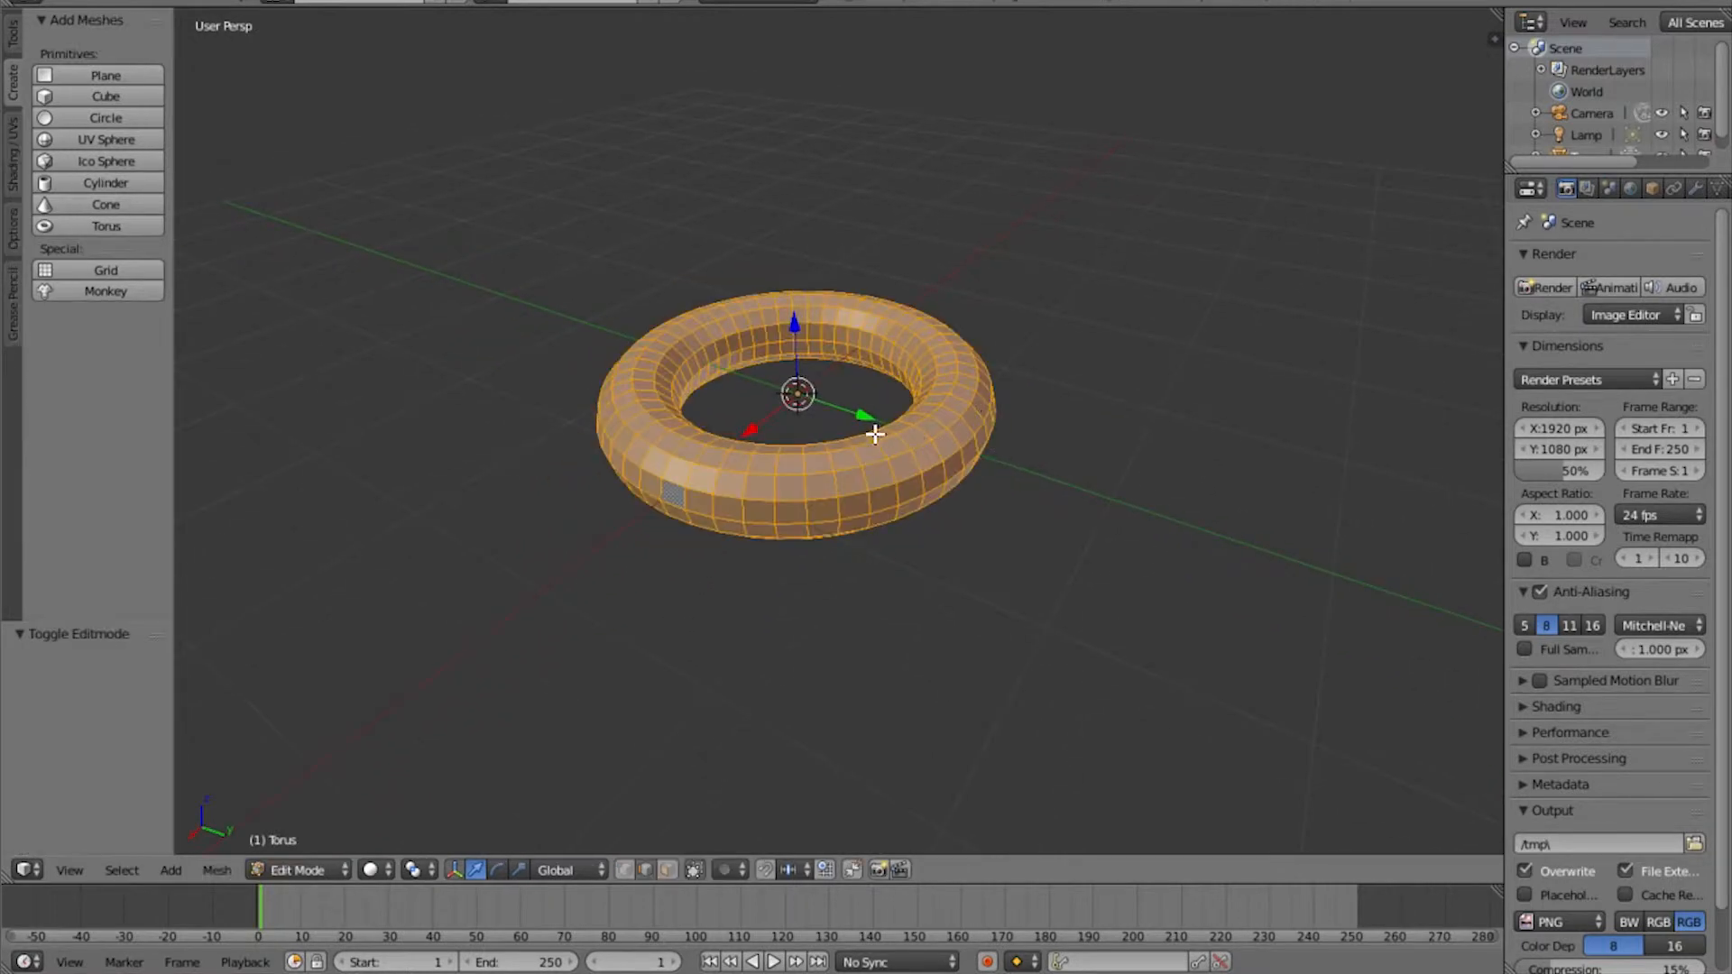
scroll(866, 437, "up", 2)
middle_click_drag(964, 416, 1001, 541)
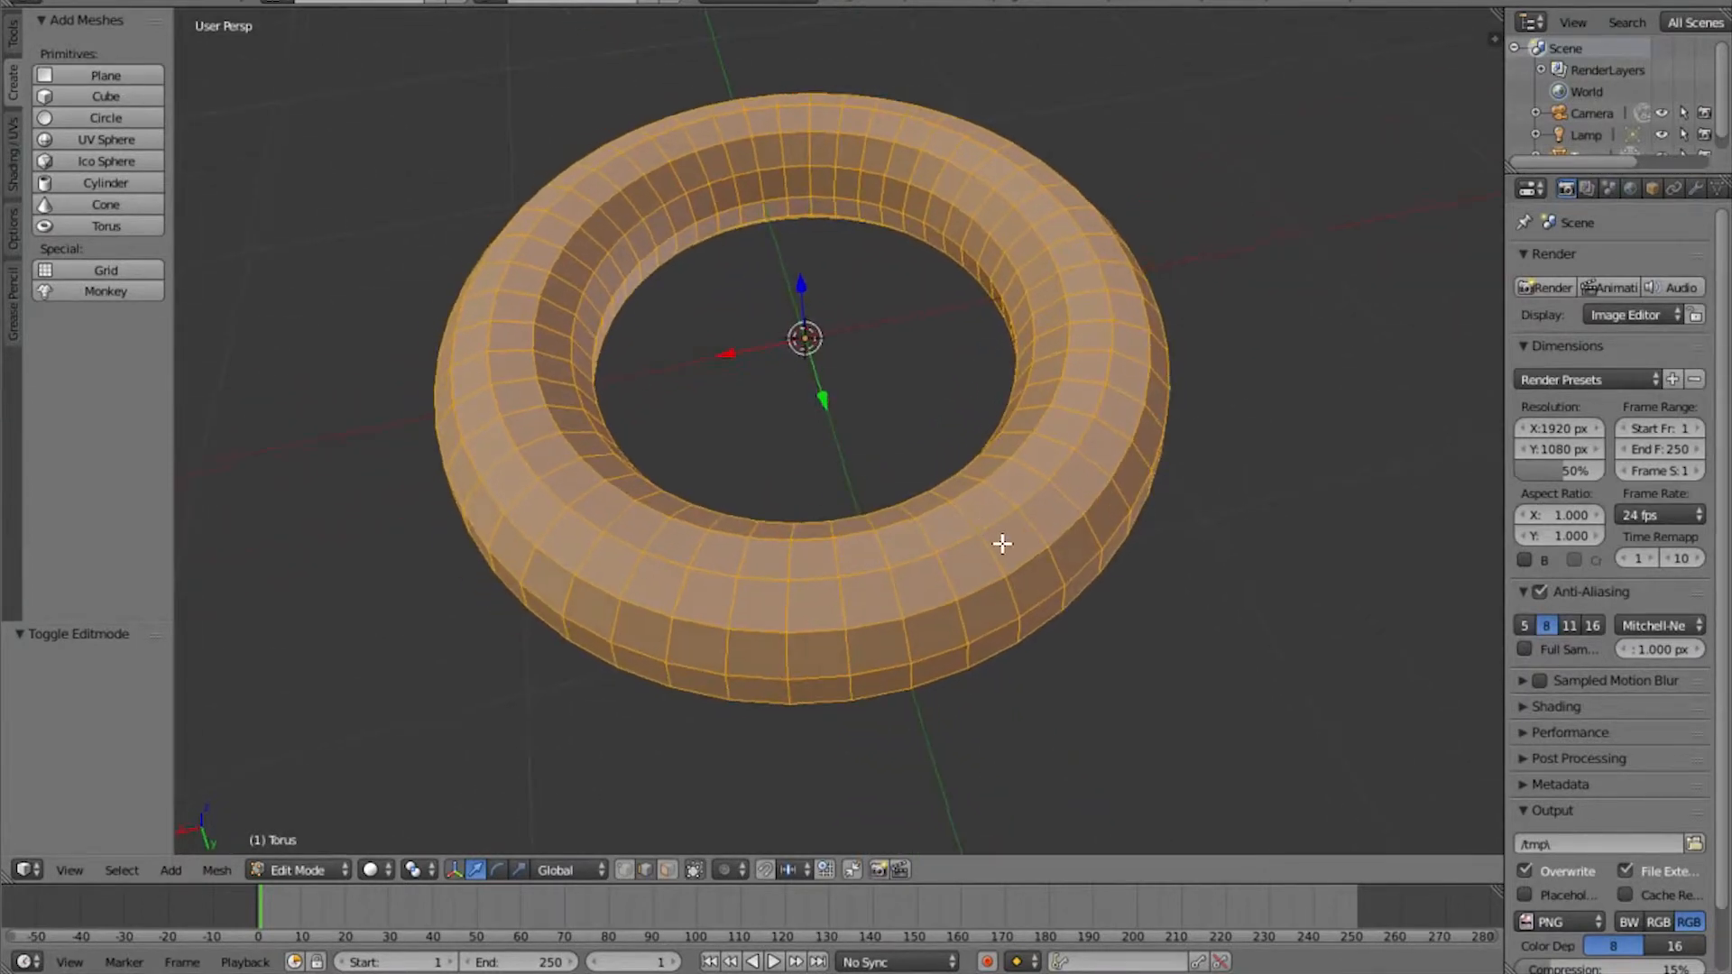
key("ctrl+Tab")
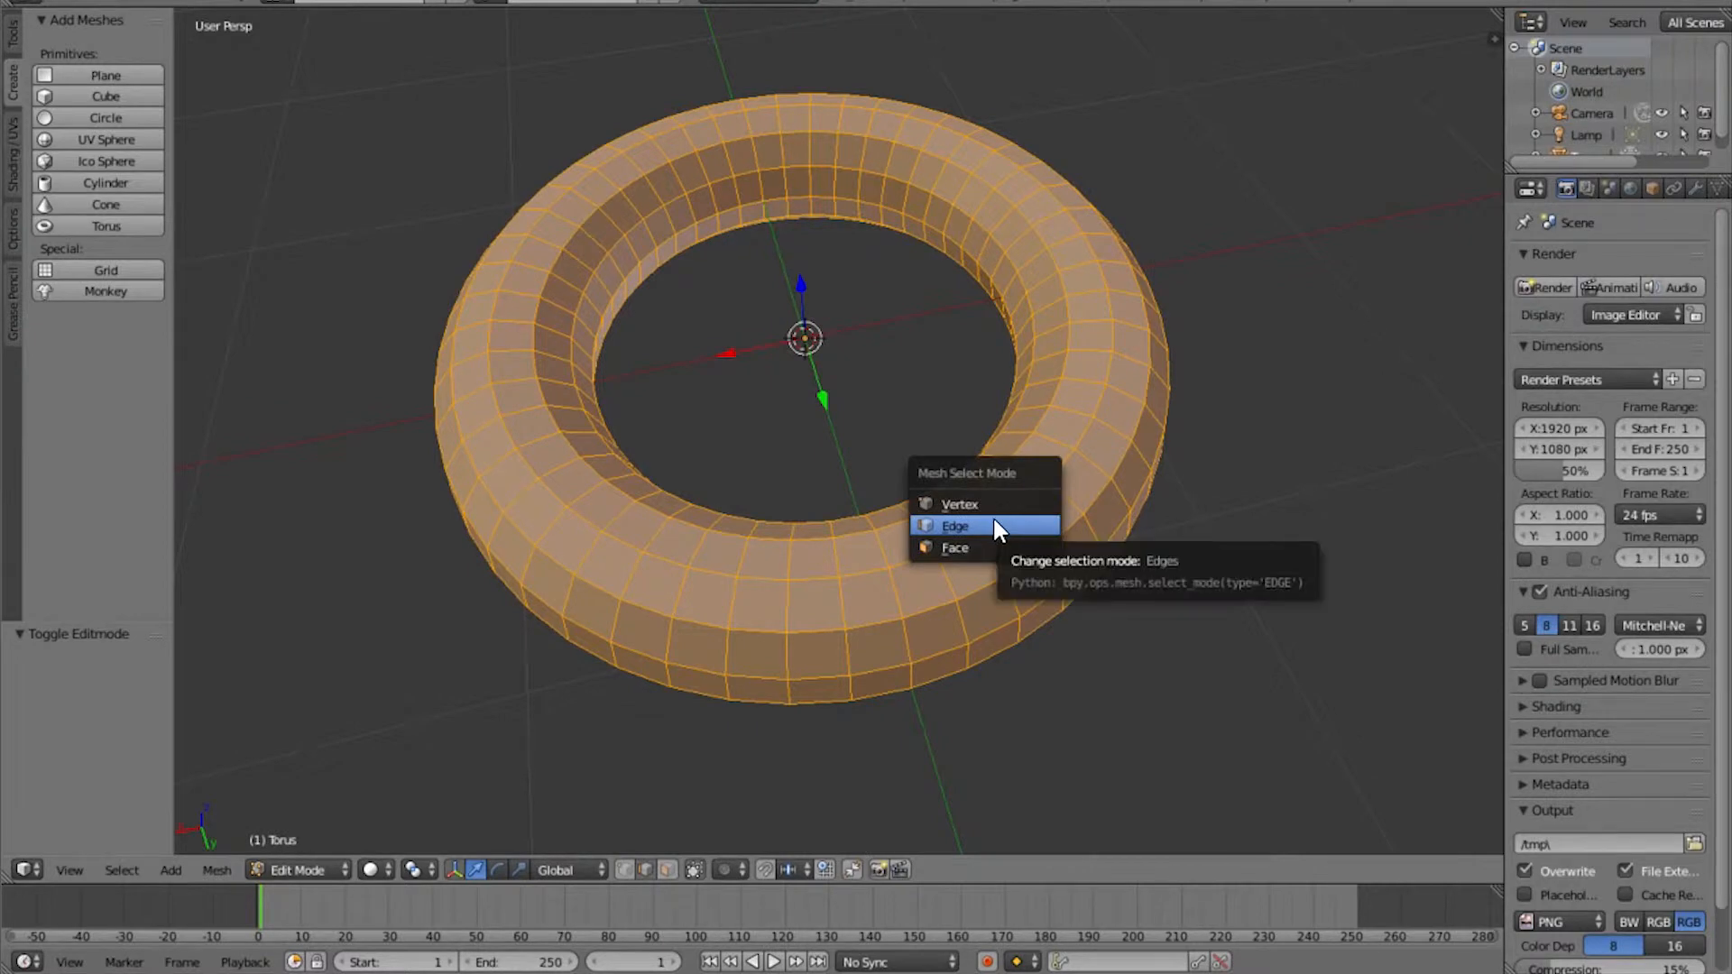
left_click(993, 516)
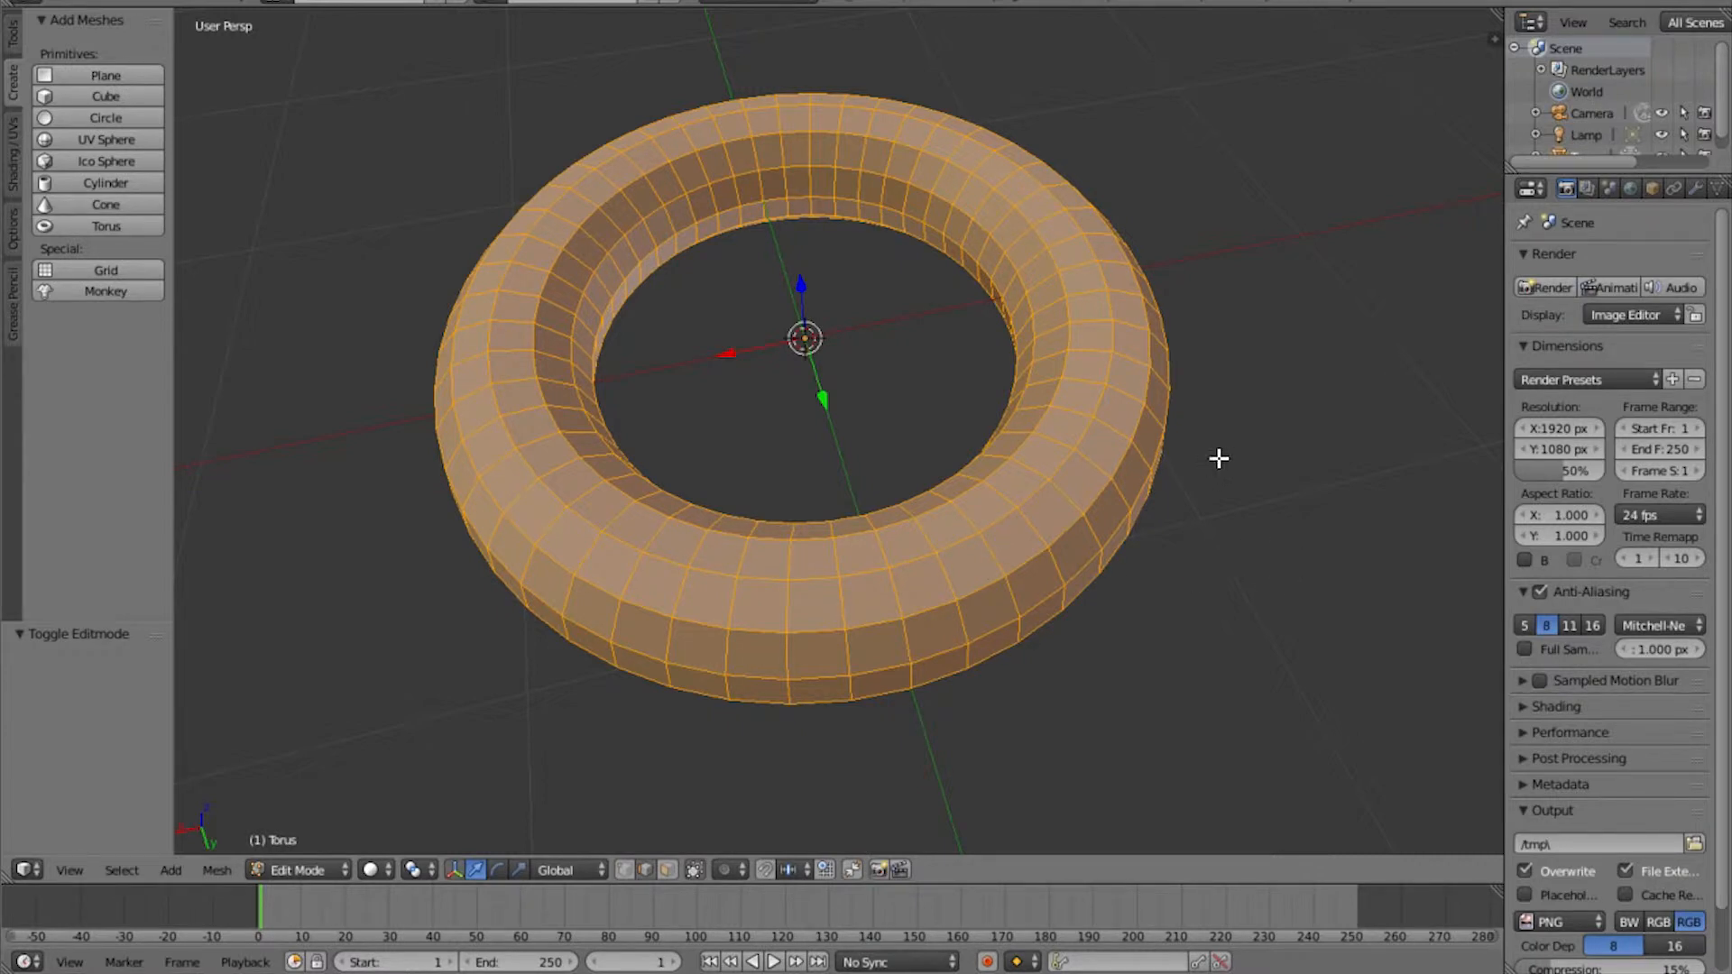
key("a")
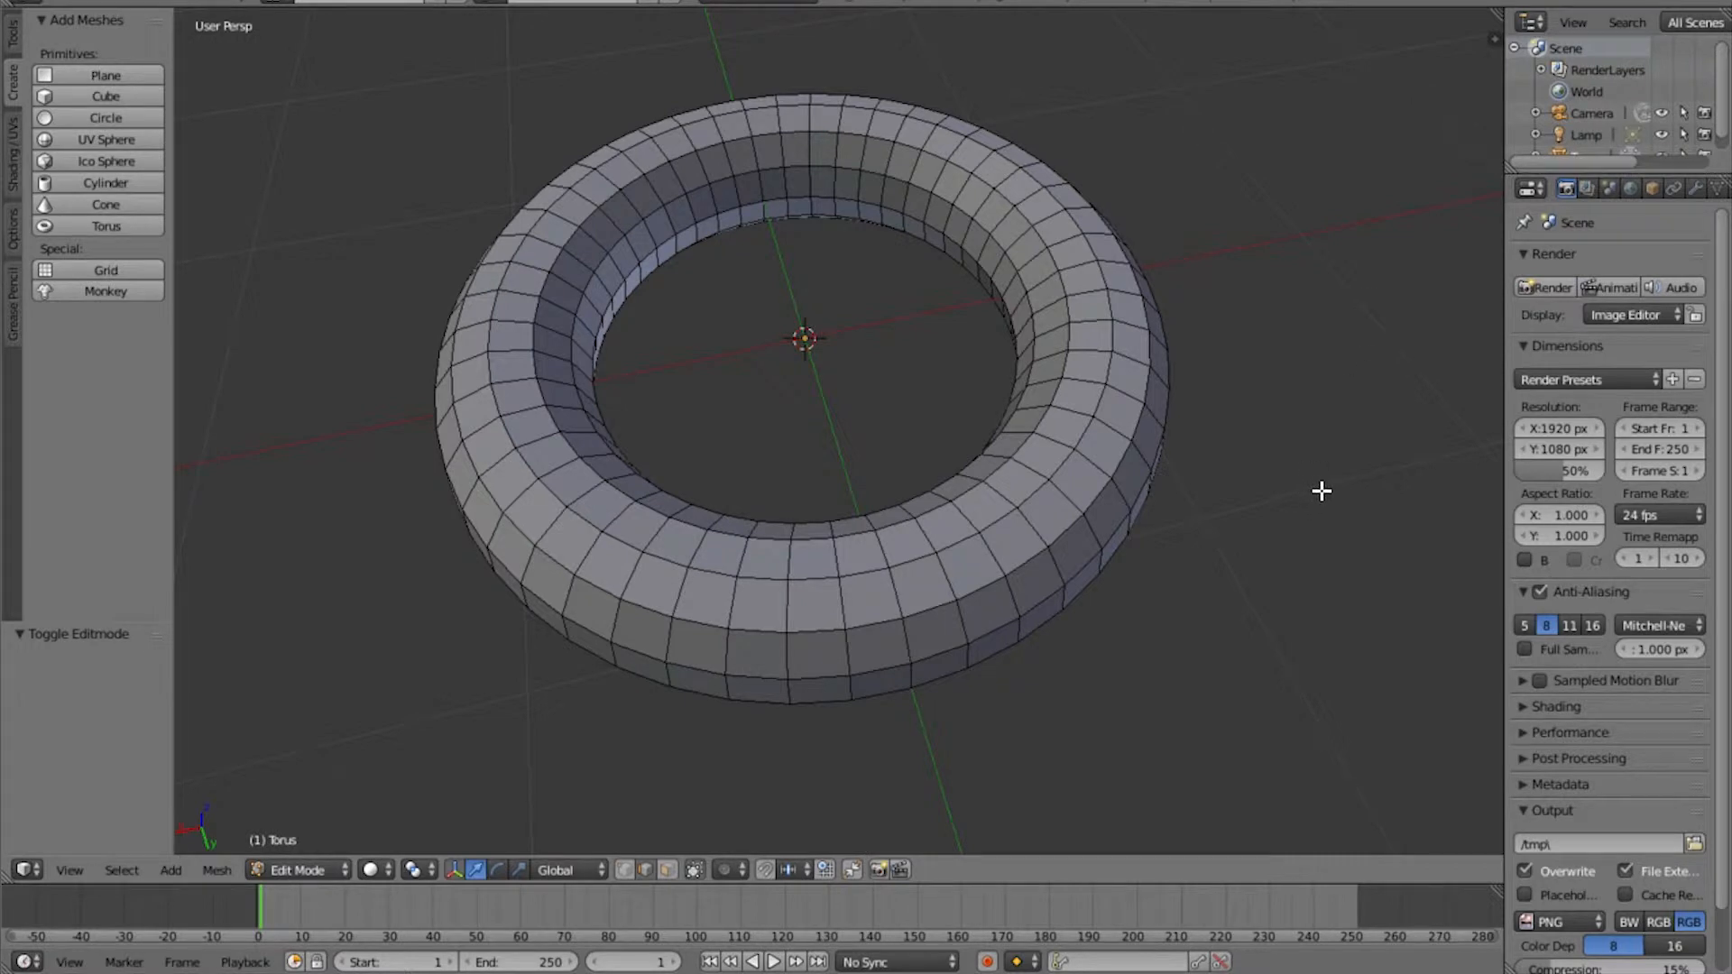
Select single edge loops running around the torus's tube at several places along the ring, each replacing the previous selection
right_click(1092, 462)
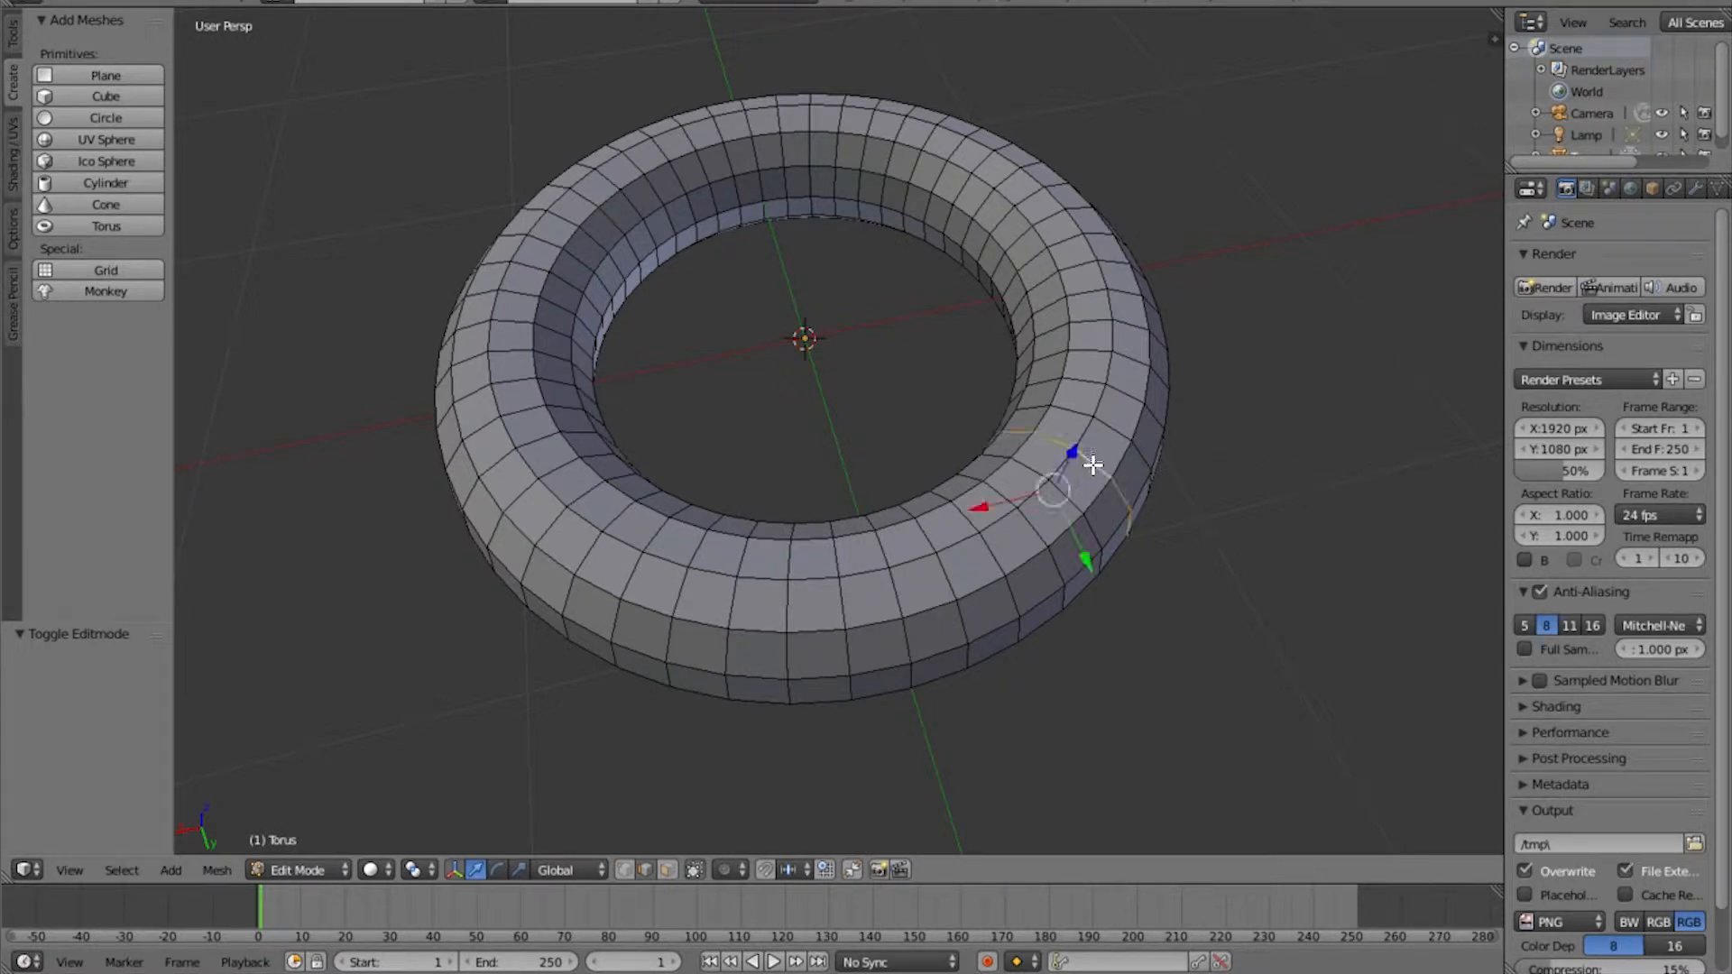
right_click(1111, 361, "ctrl+alt")
right_click(1052, 240, "ctrl+alt")
right_click(615, 282, "ctrl+alt")
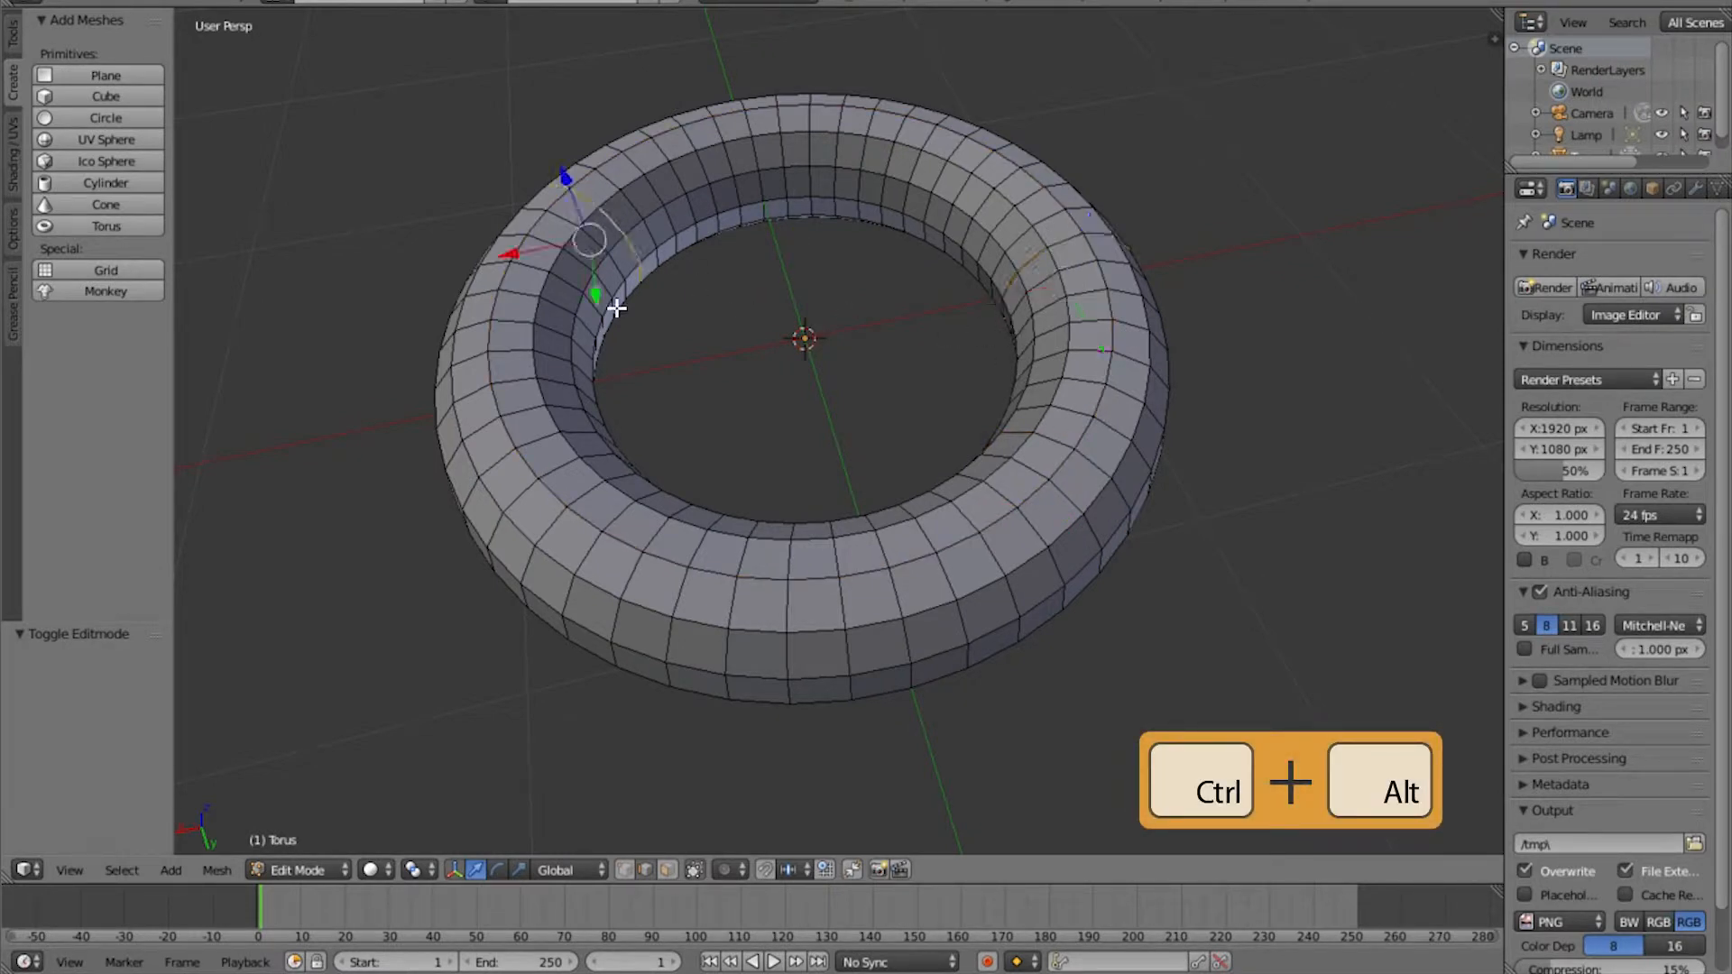
right_click(589, 533, "ctrl+alt")
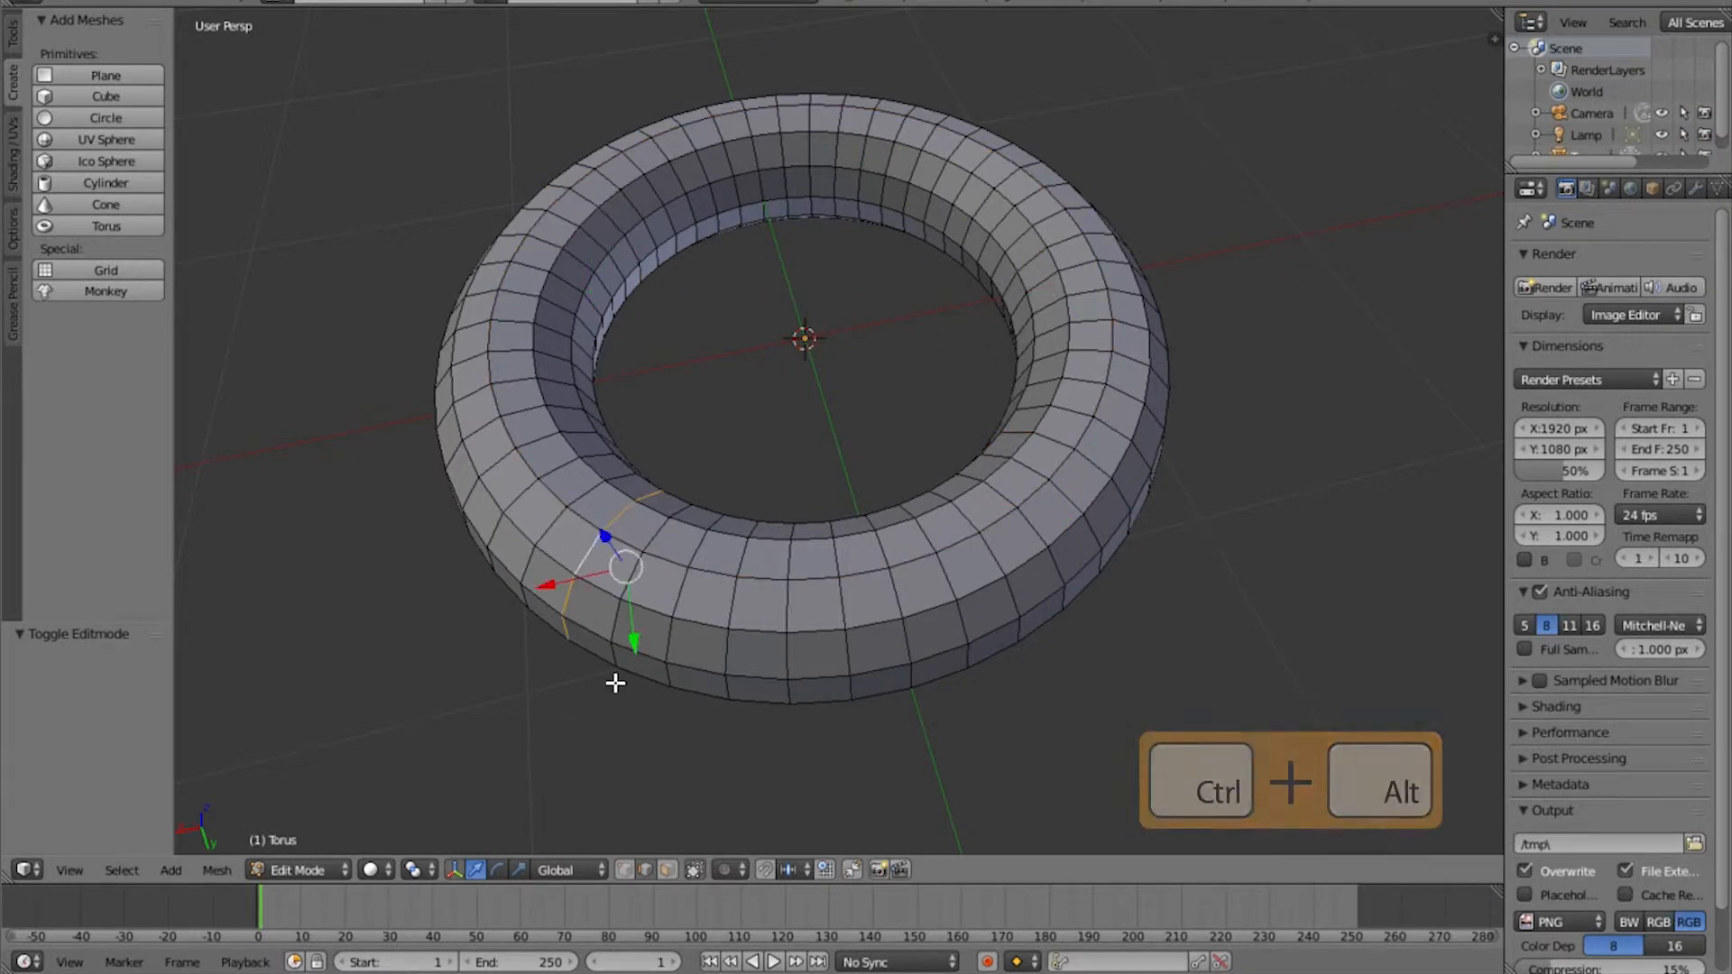
right_click(892, 586, "ctrl+alt")
right_click(1067, 489, "ctrl+alt")
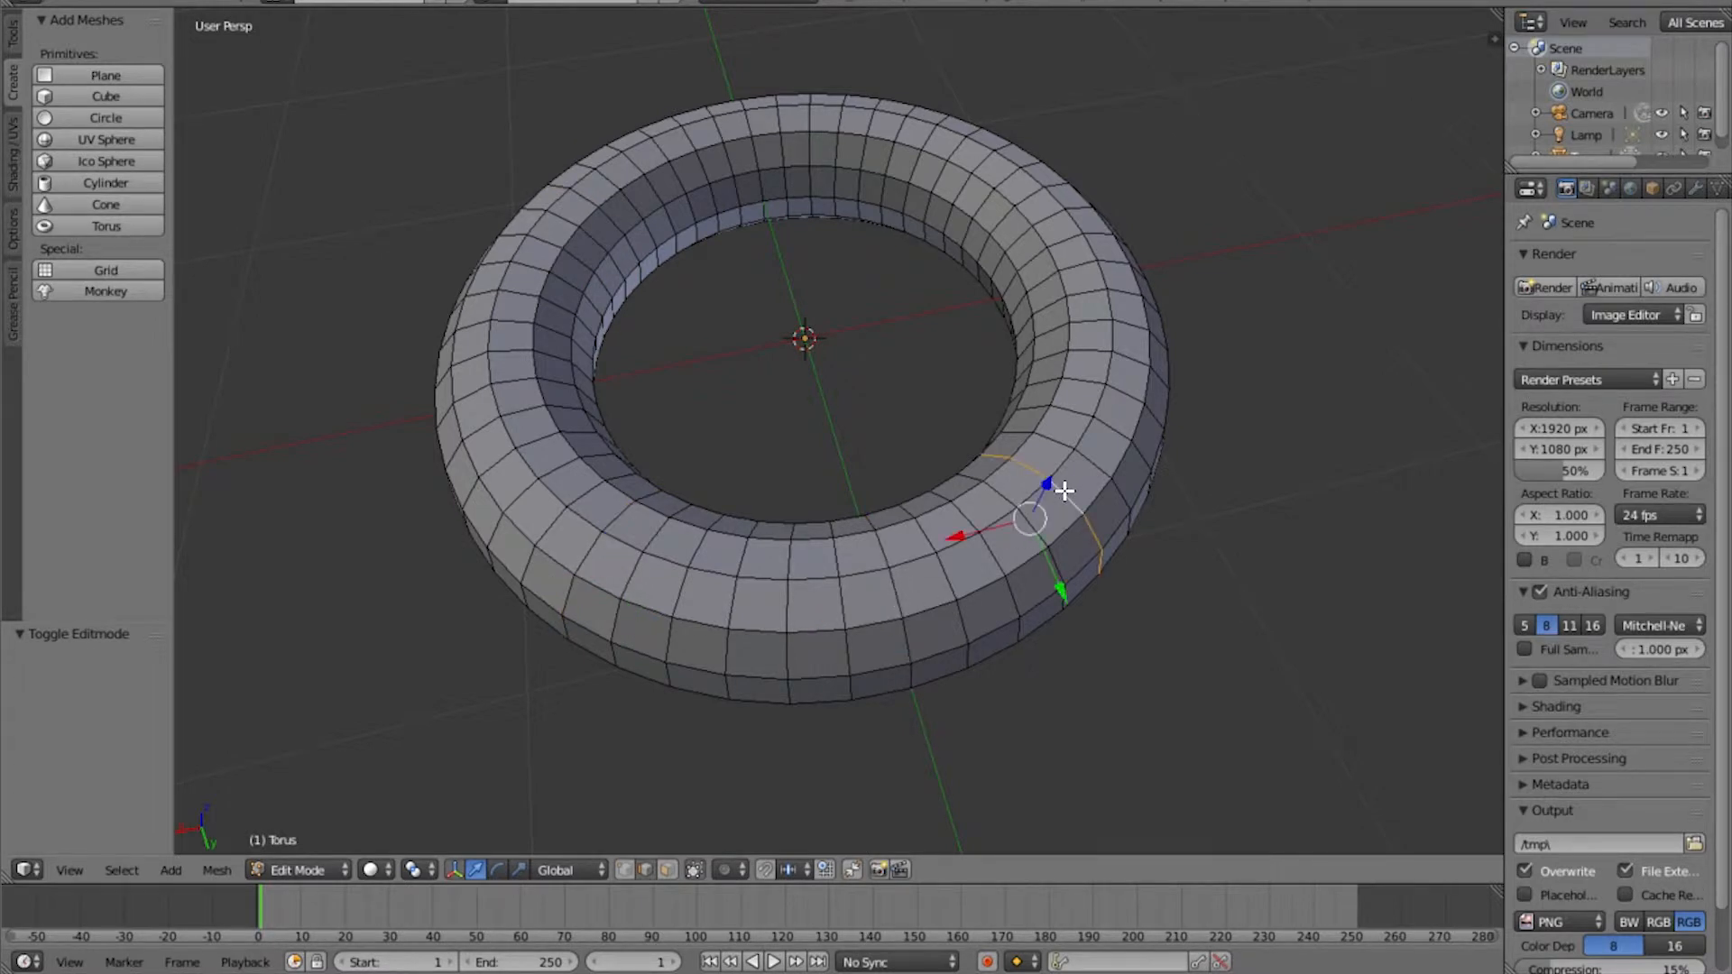
Select single edge loops on the torus: several around the tube, one along the ring's upper inner side, and one around the front tube
right_click(1099, 352, "ctrl+alt")
right_click(1086, 291, "ctrl+alt")
right_click(1003, 175, "ctrl+alt")
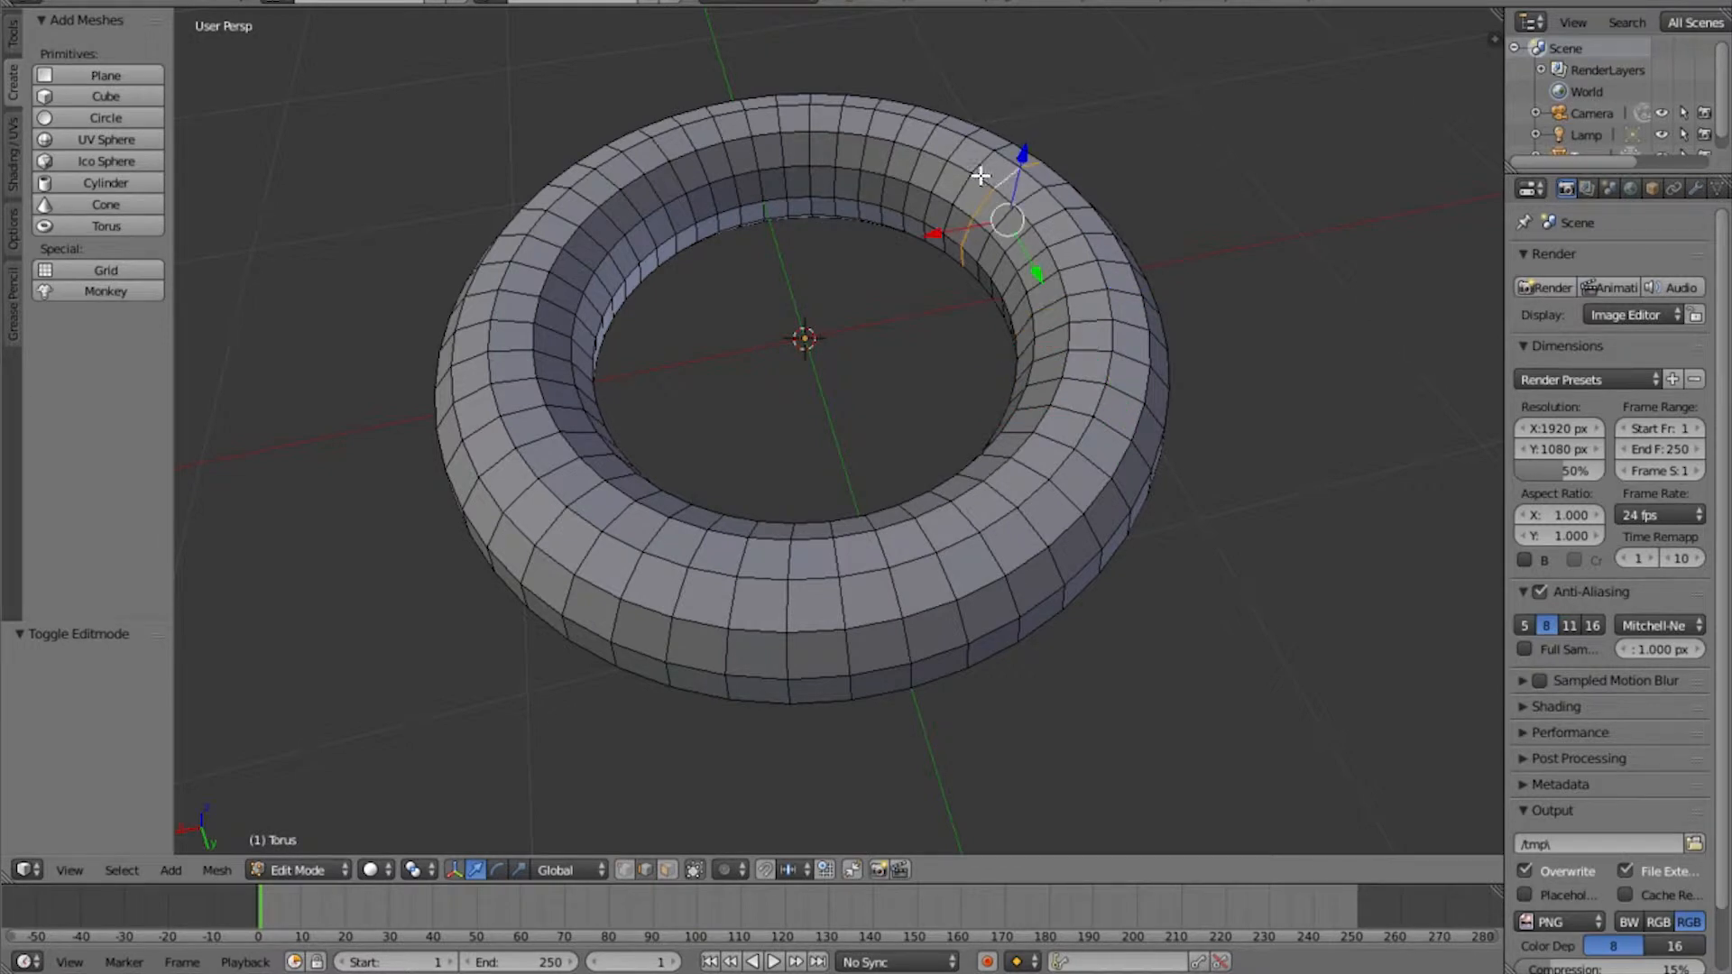
right_click(943, 159, "alt")
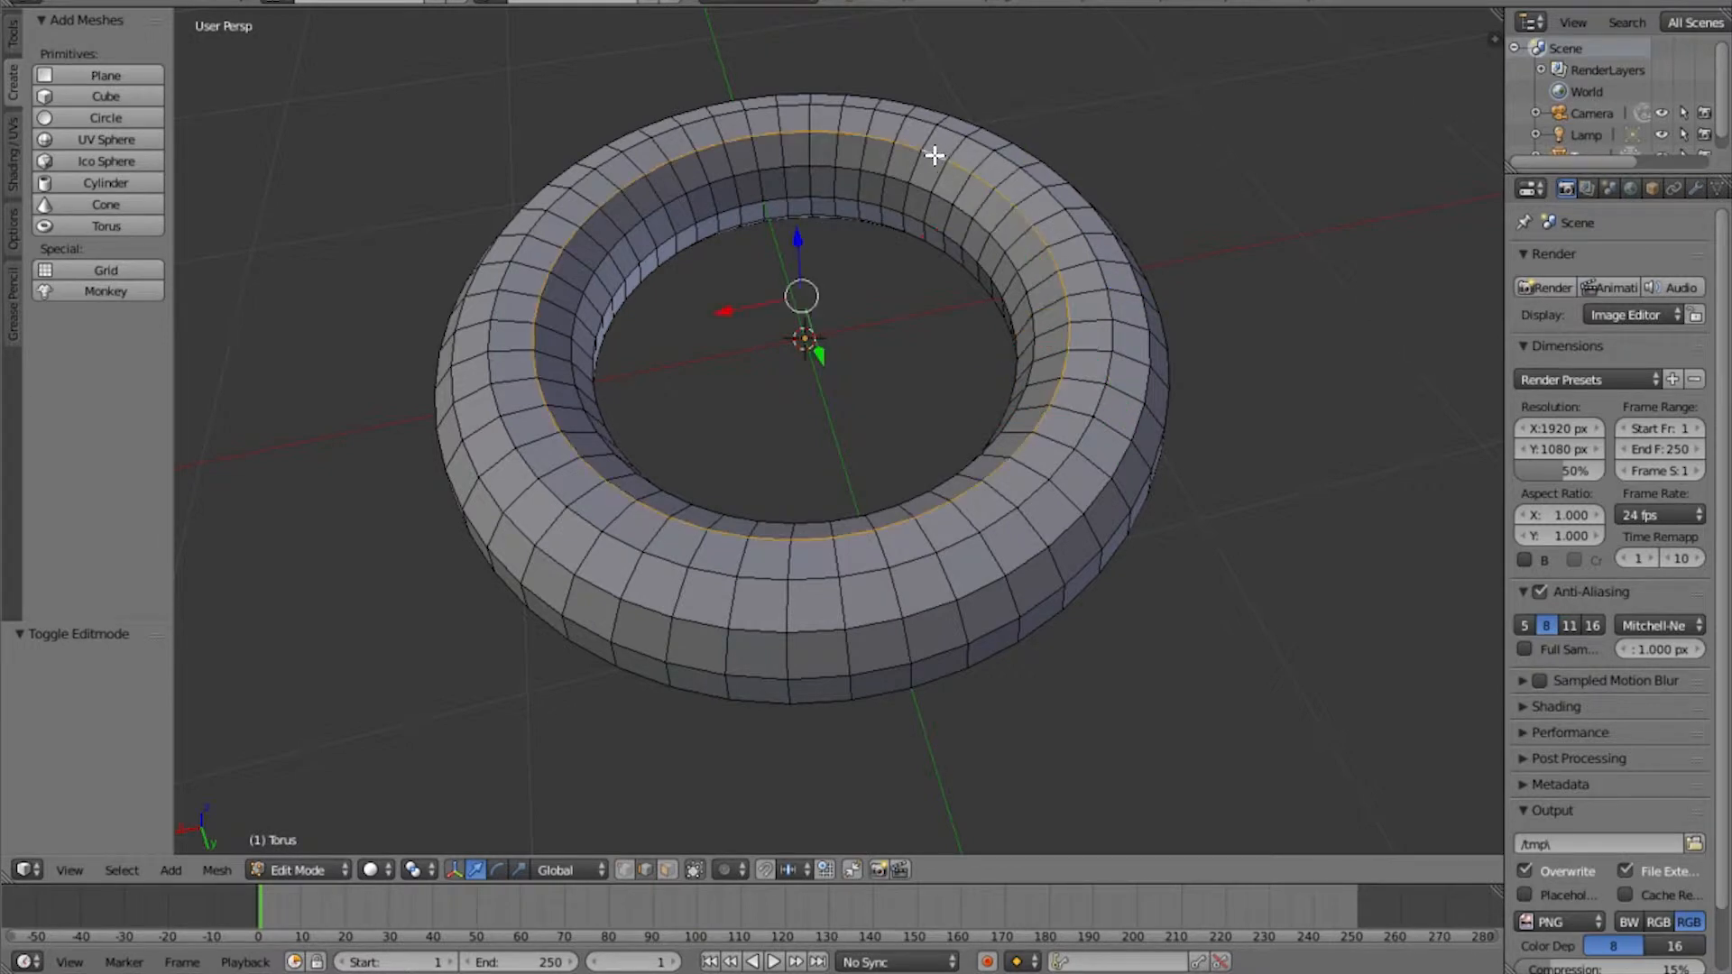
right_click(930, 533, "alt")
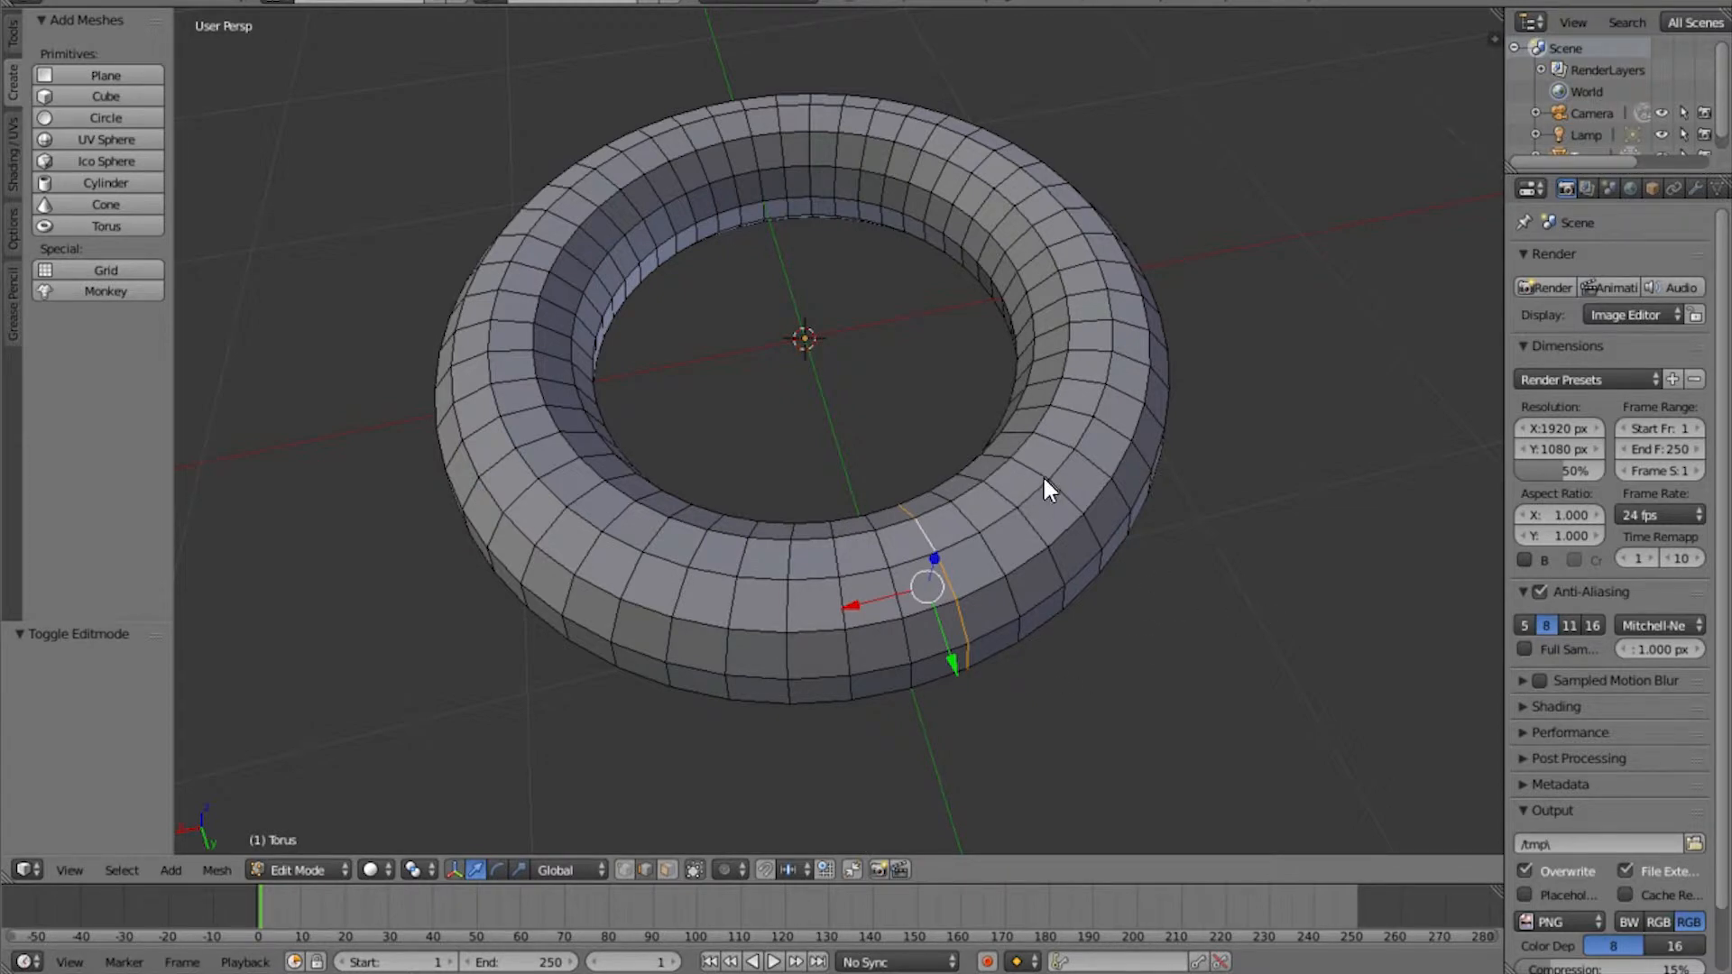
Switch to Face select mode and select single face loops around the tube at several places near the torus's front
key("ctrl+Tab")
left_click(998, 501)
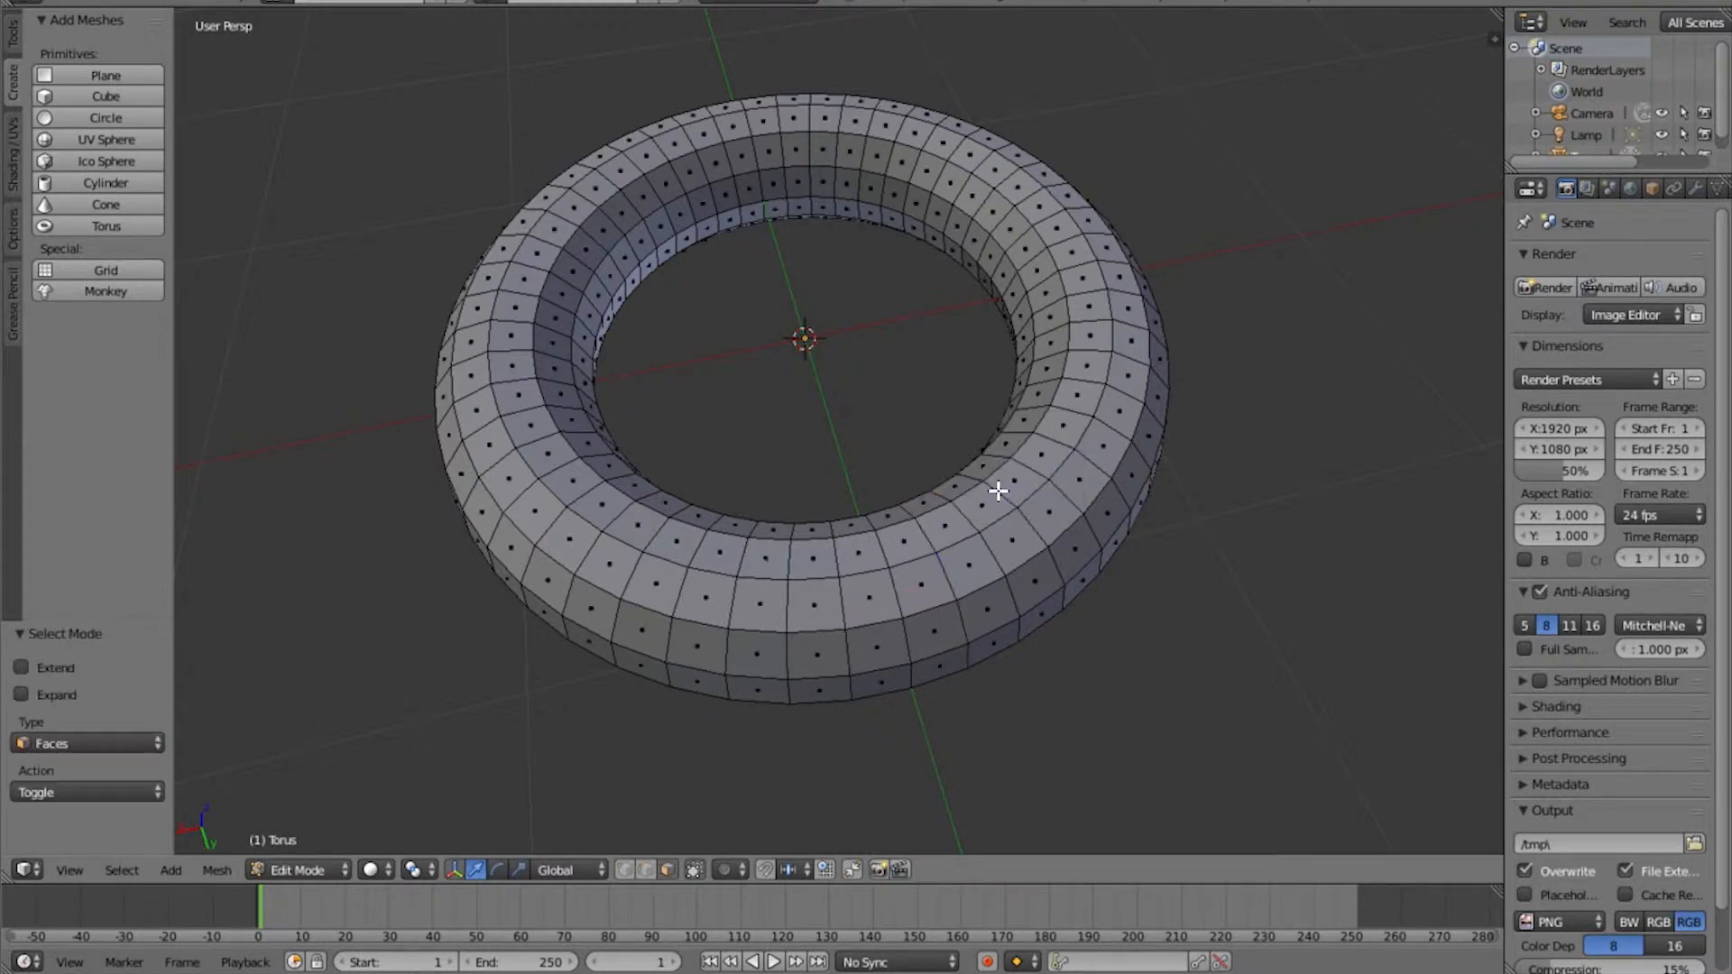
right_click(939, 529, "alt")
right_click(1030, 552, "alt")
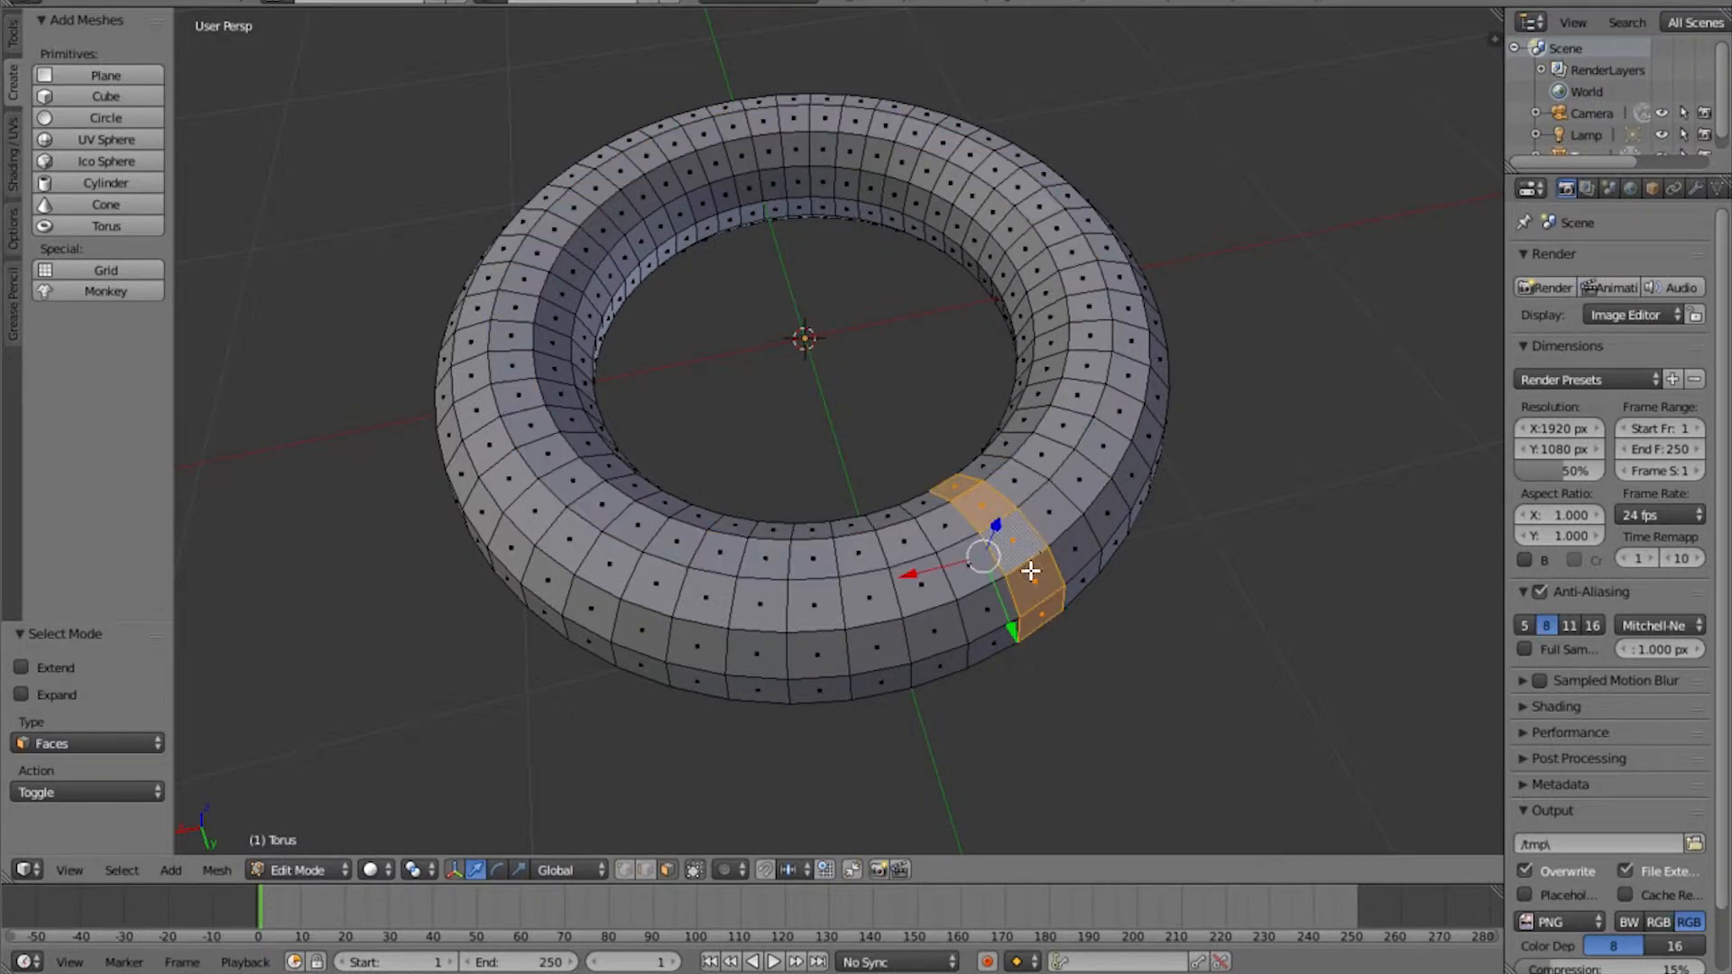
right_click(1100, 484, "alt")
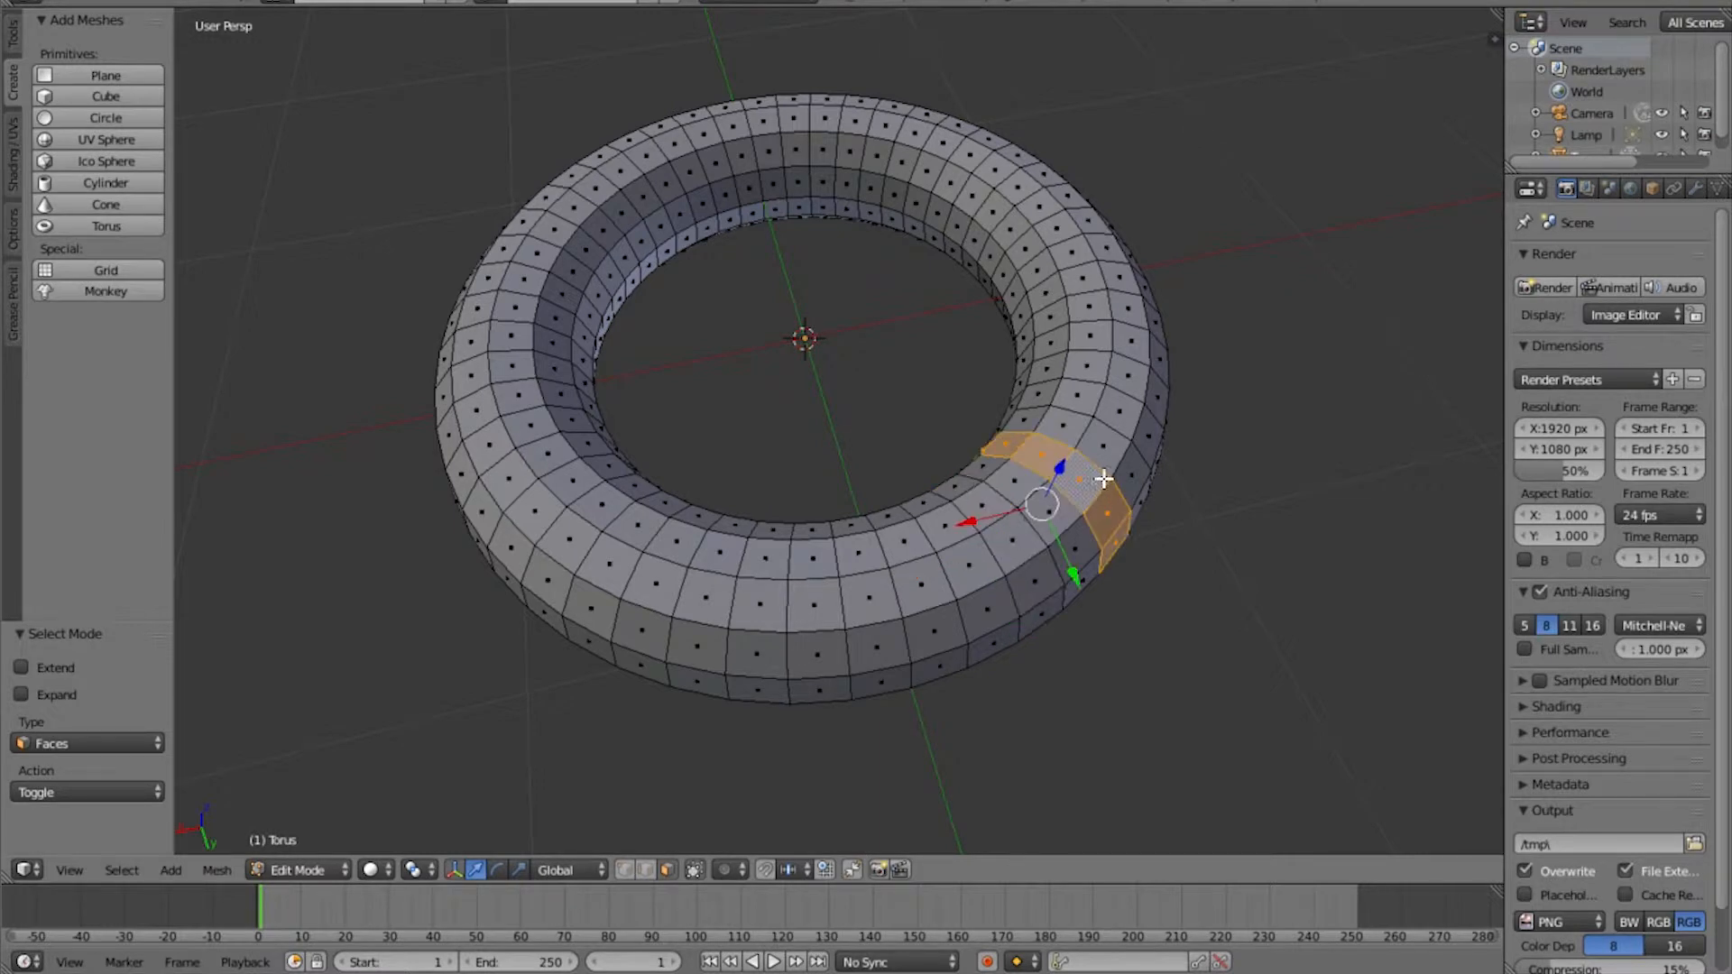
Alternate between selecting face loops that run along the ring's upper side and face loops that wrap around the tube
right_click(1074, 400, "alt")
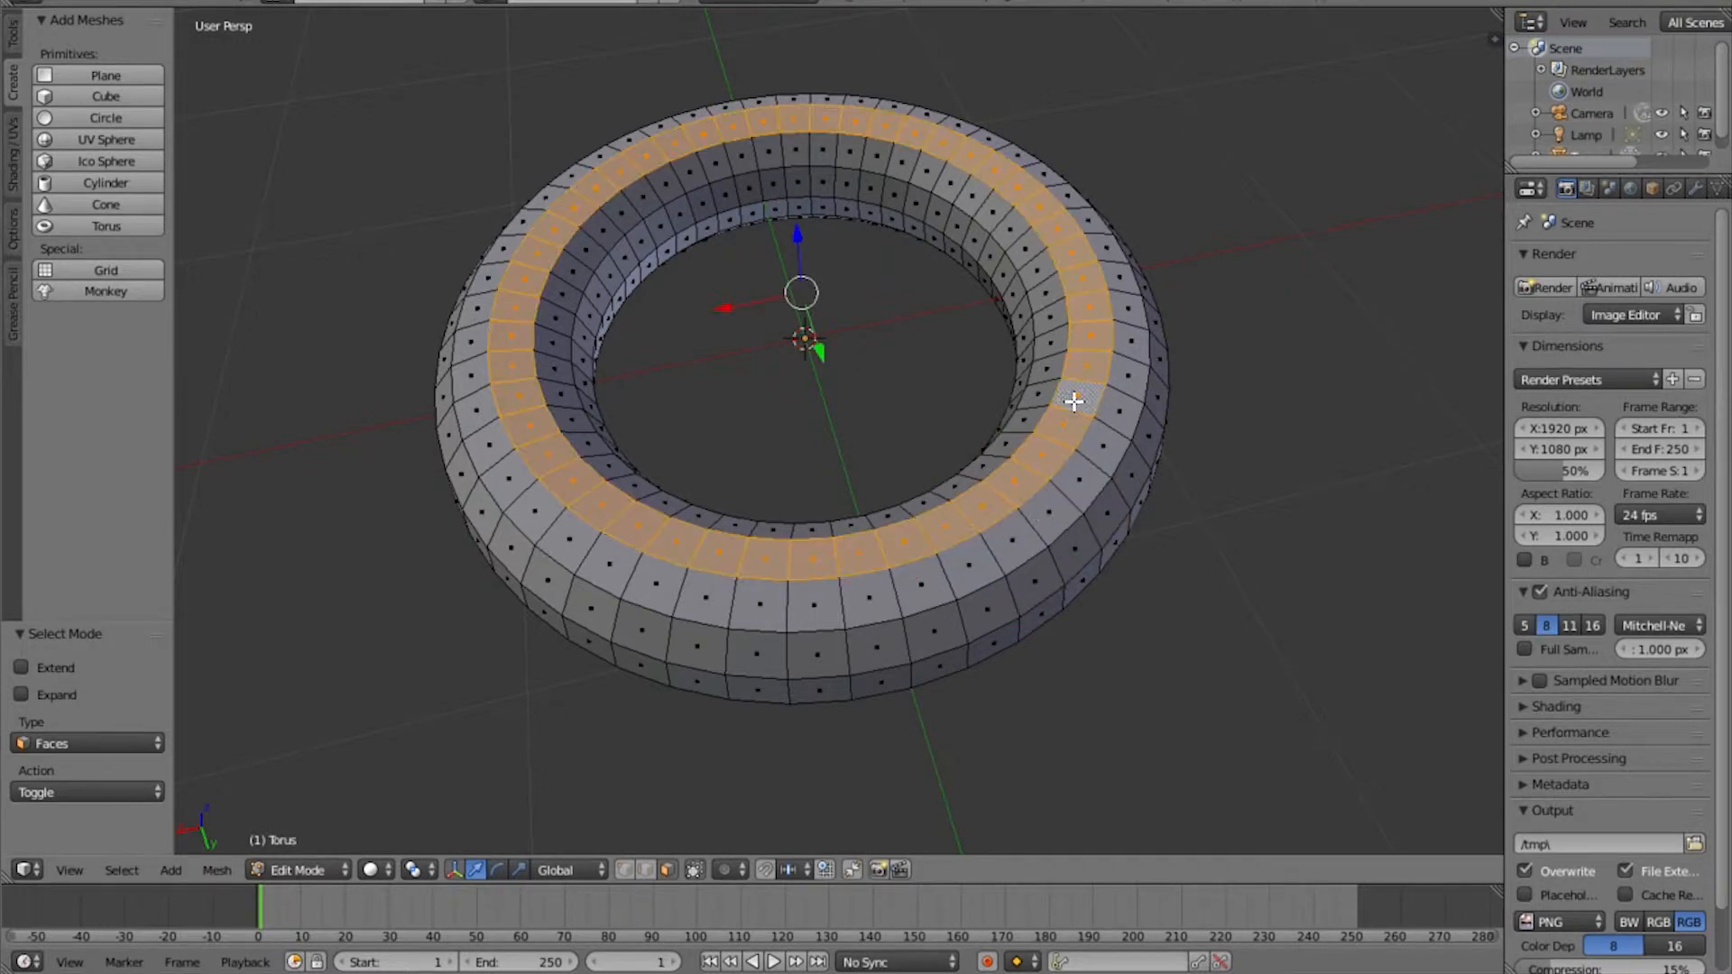
right_click(1108, 340, "alt")
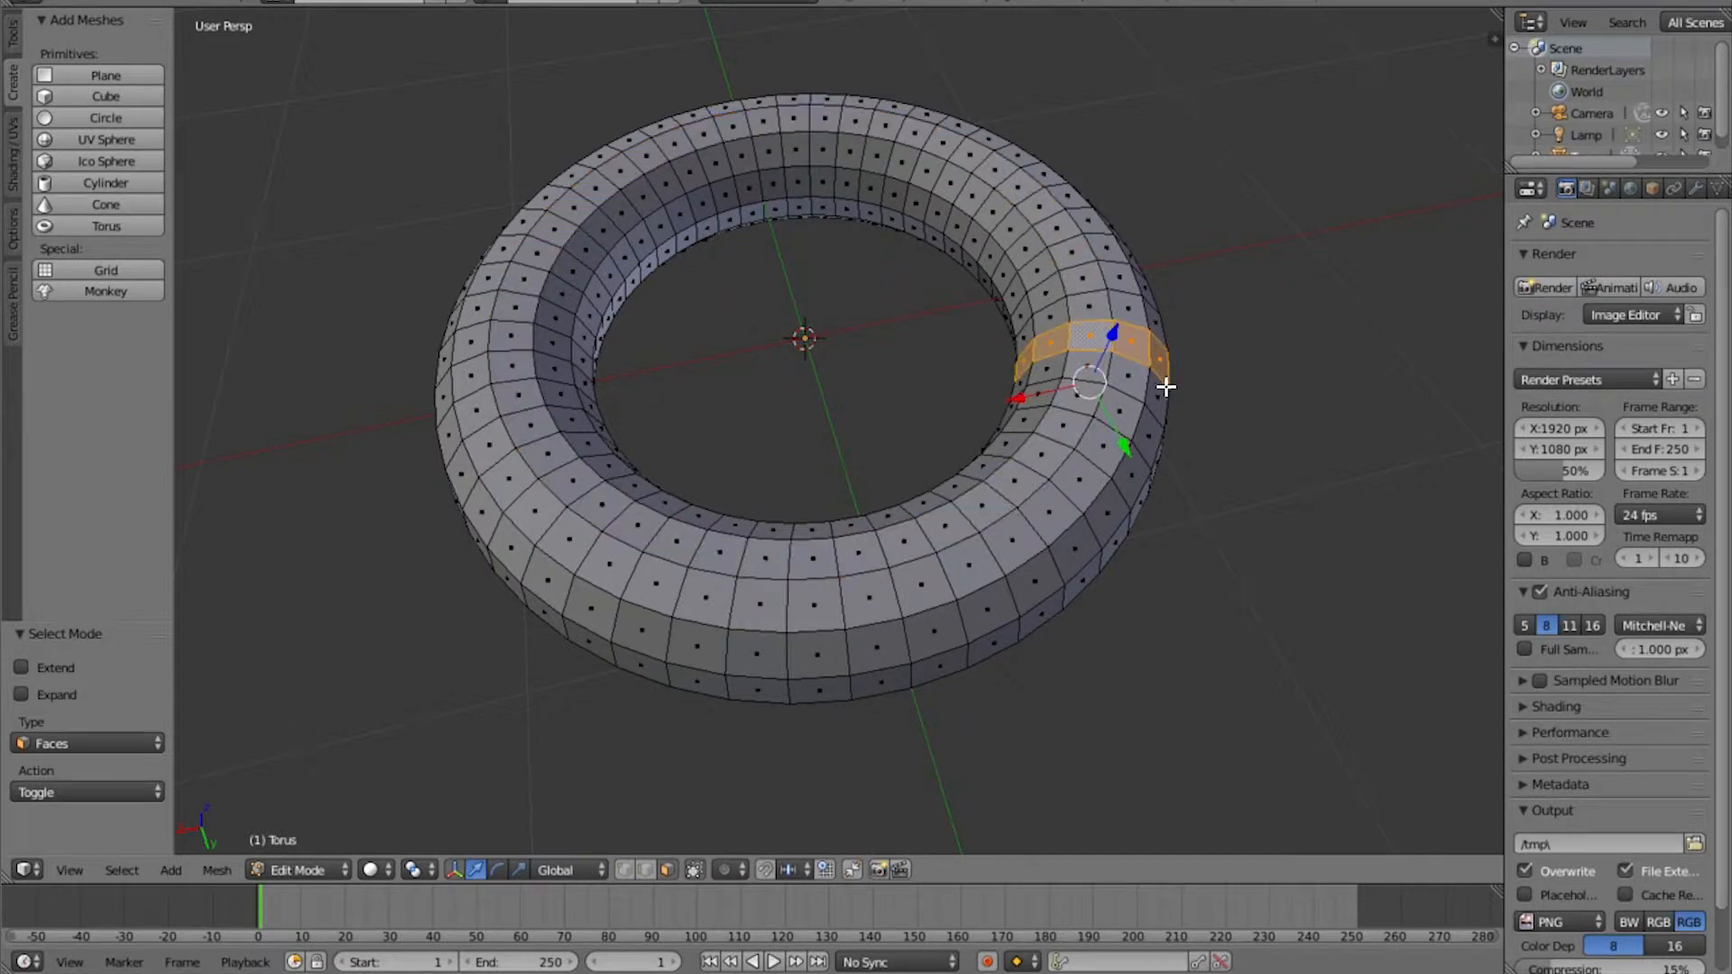
right_click(963, 520, "alt")
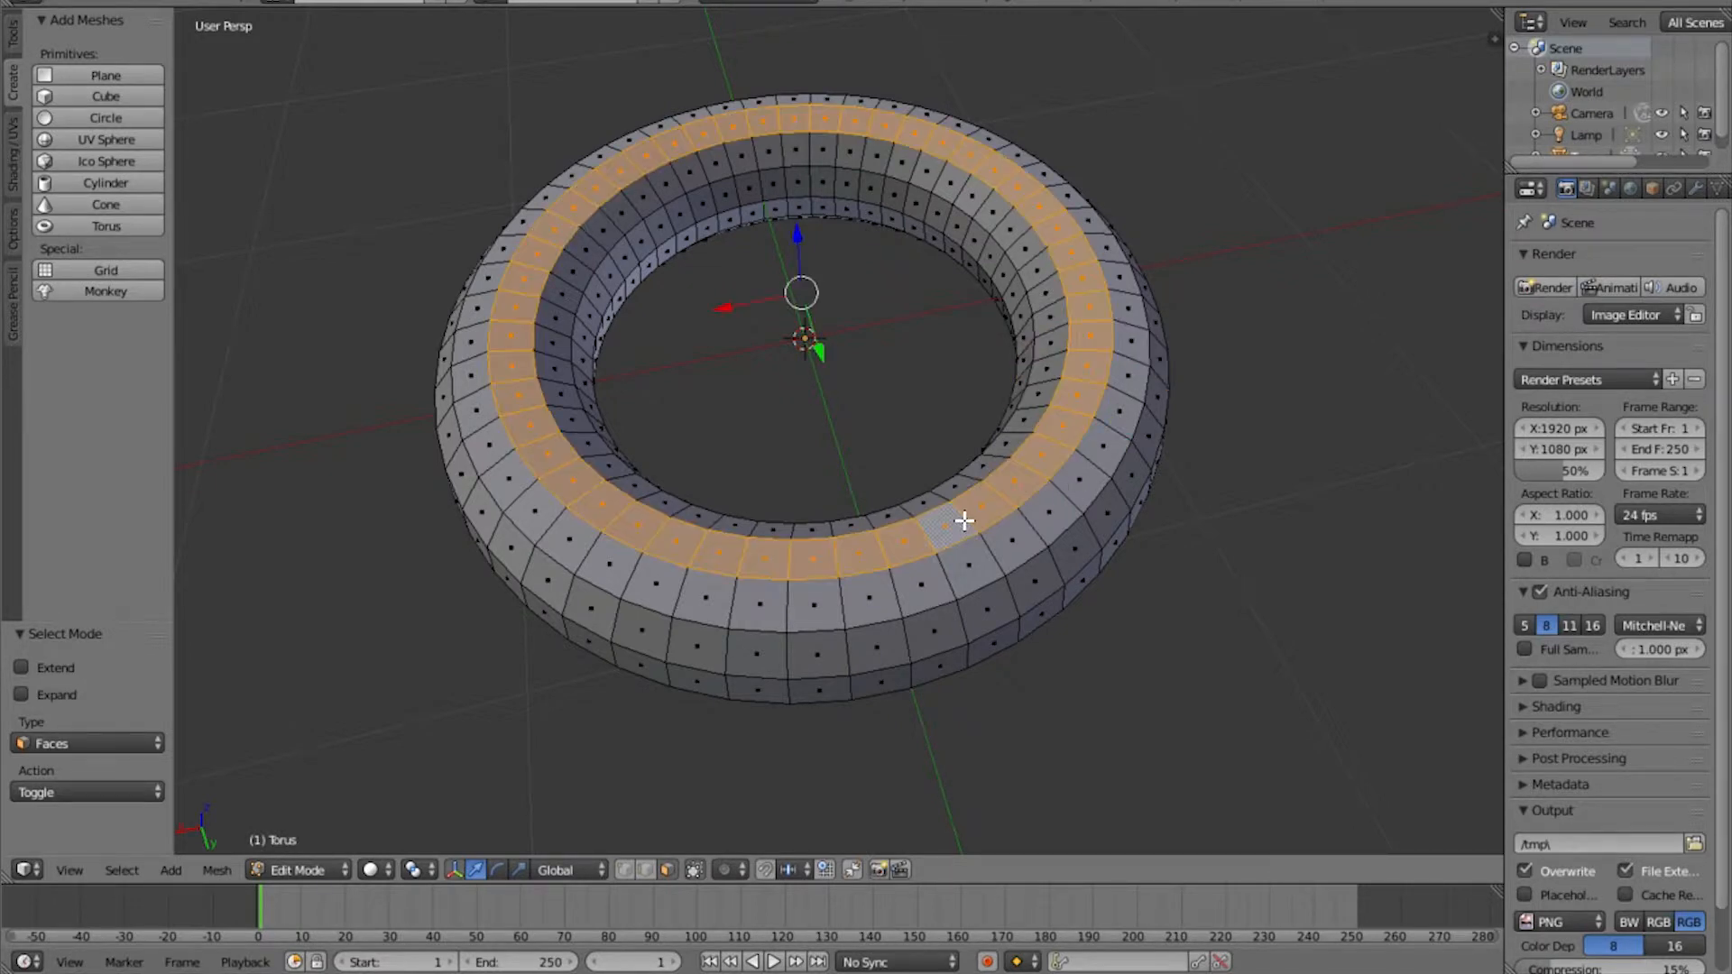
right_click(888, 593, "alt")
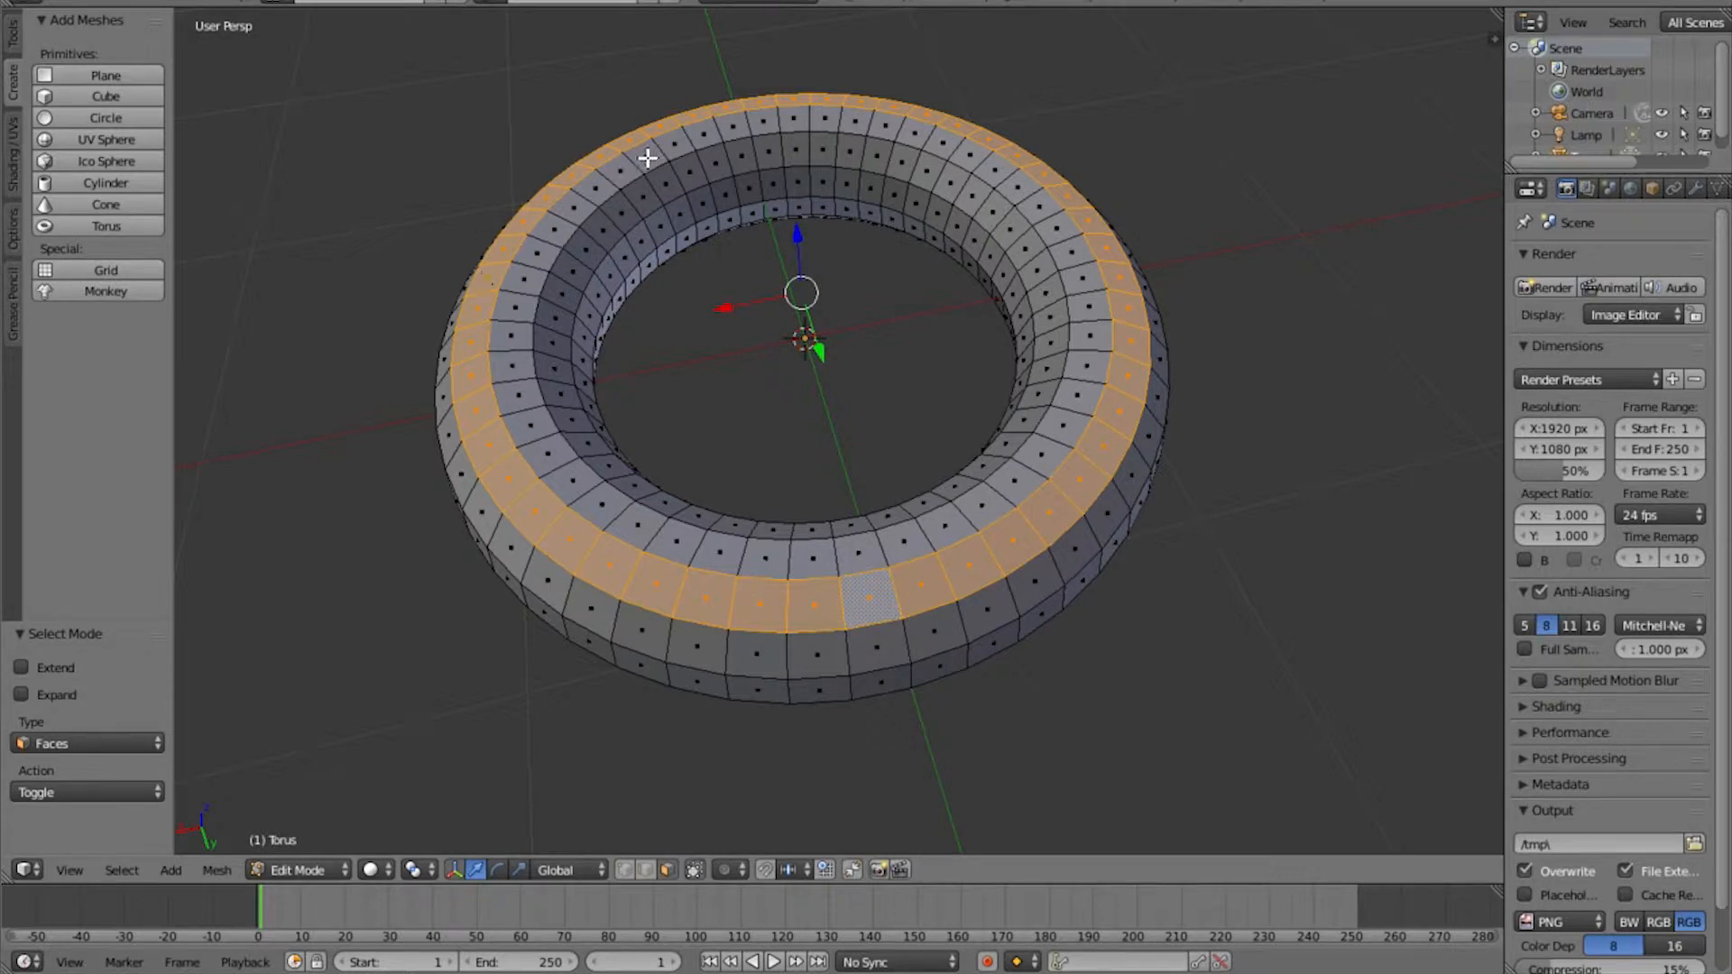
right_click(816, 624, "alt")
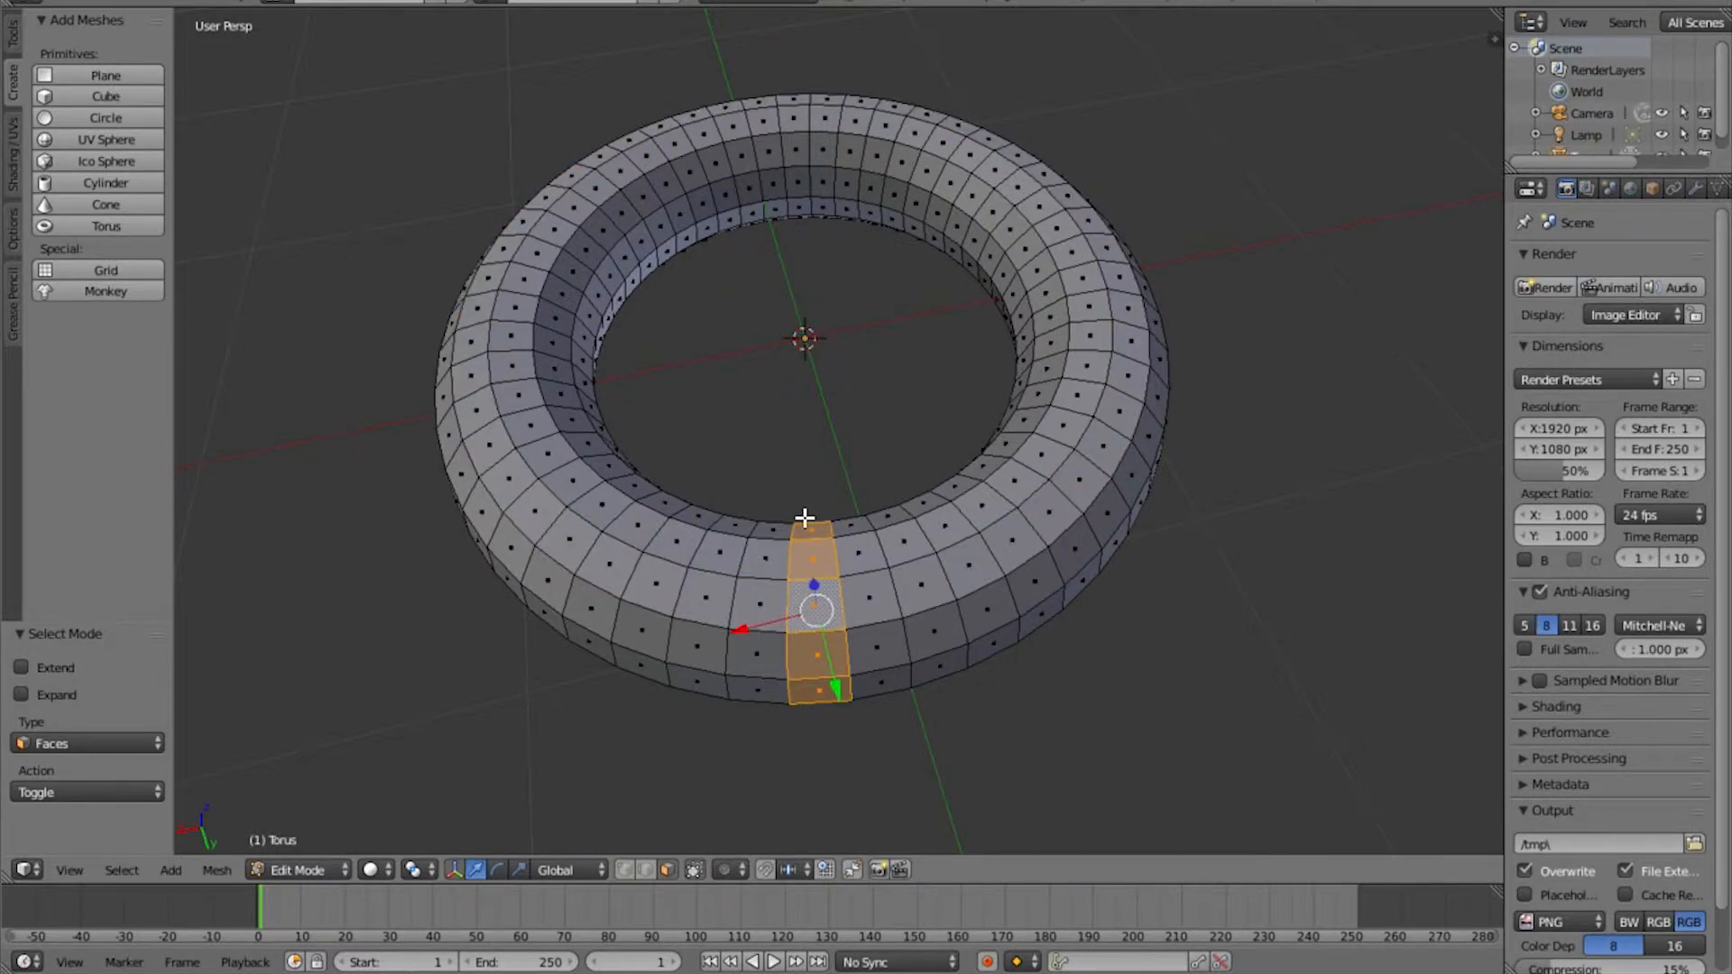
right_click(881, 593, "alt")
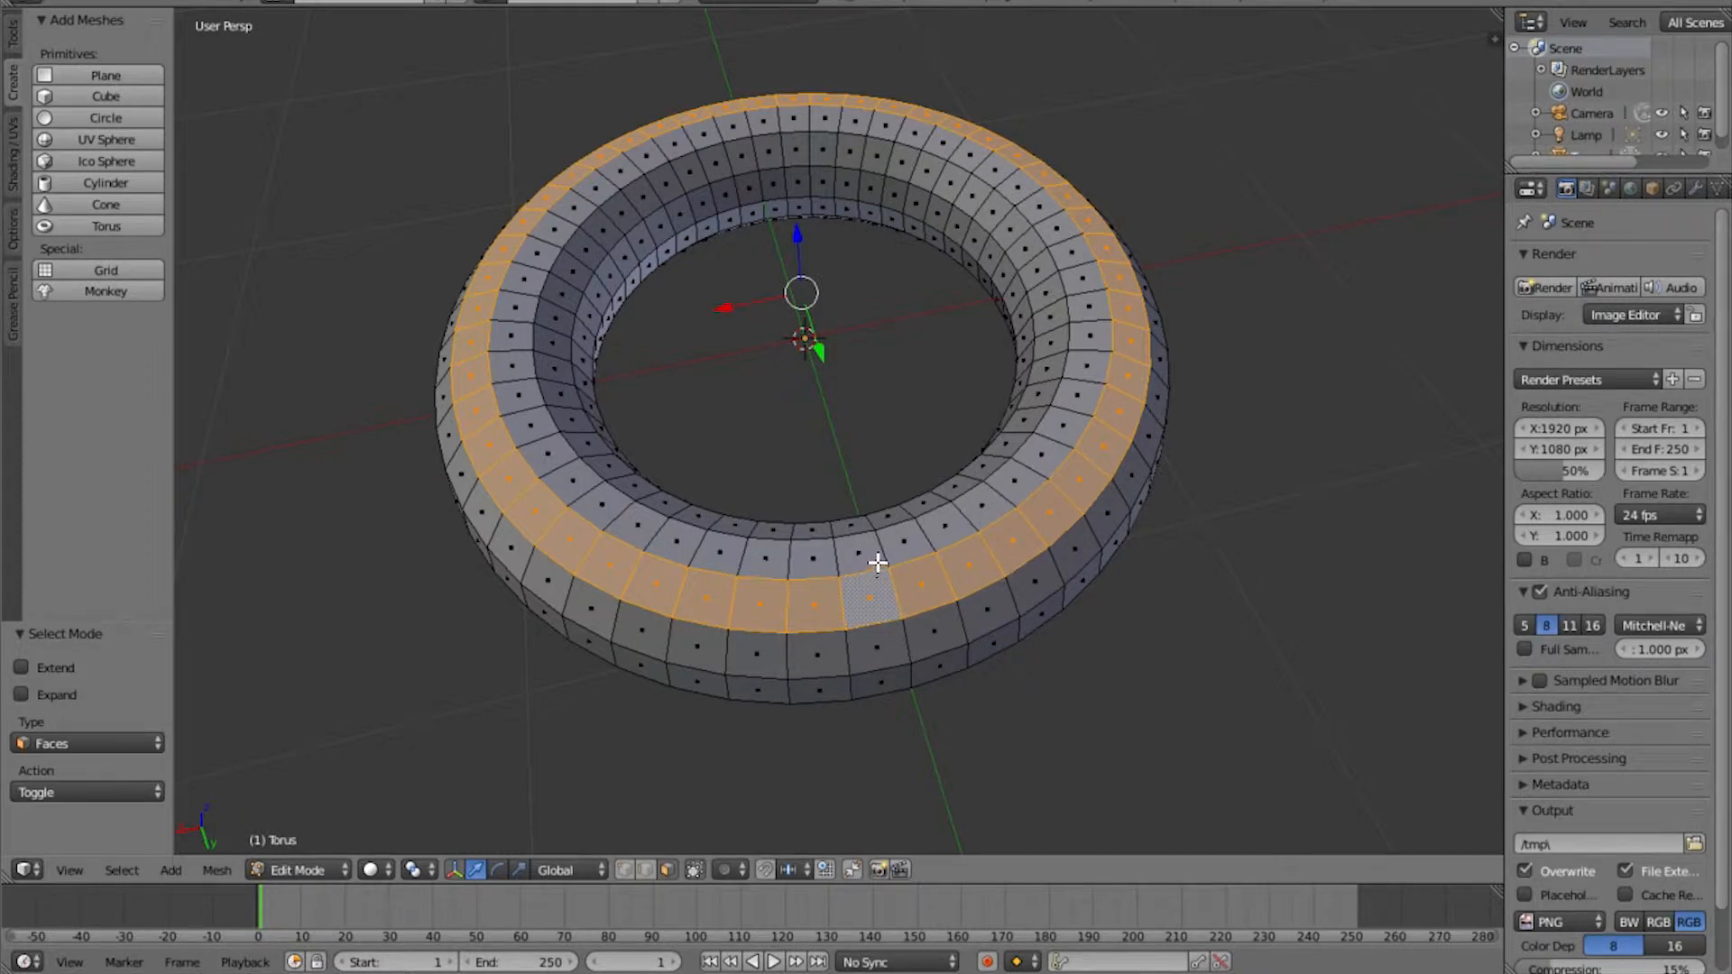
right_click(871, 558, "alt")
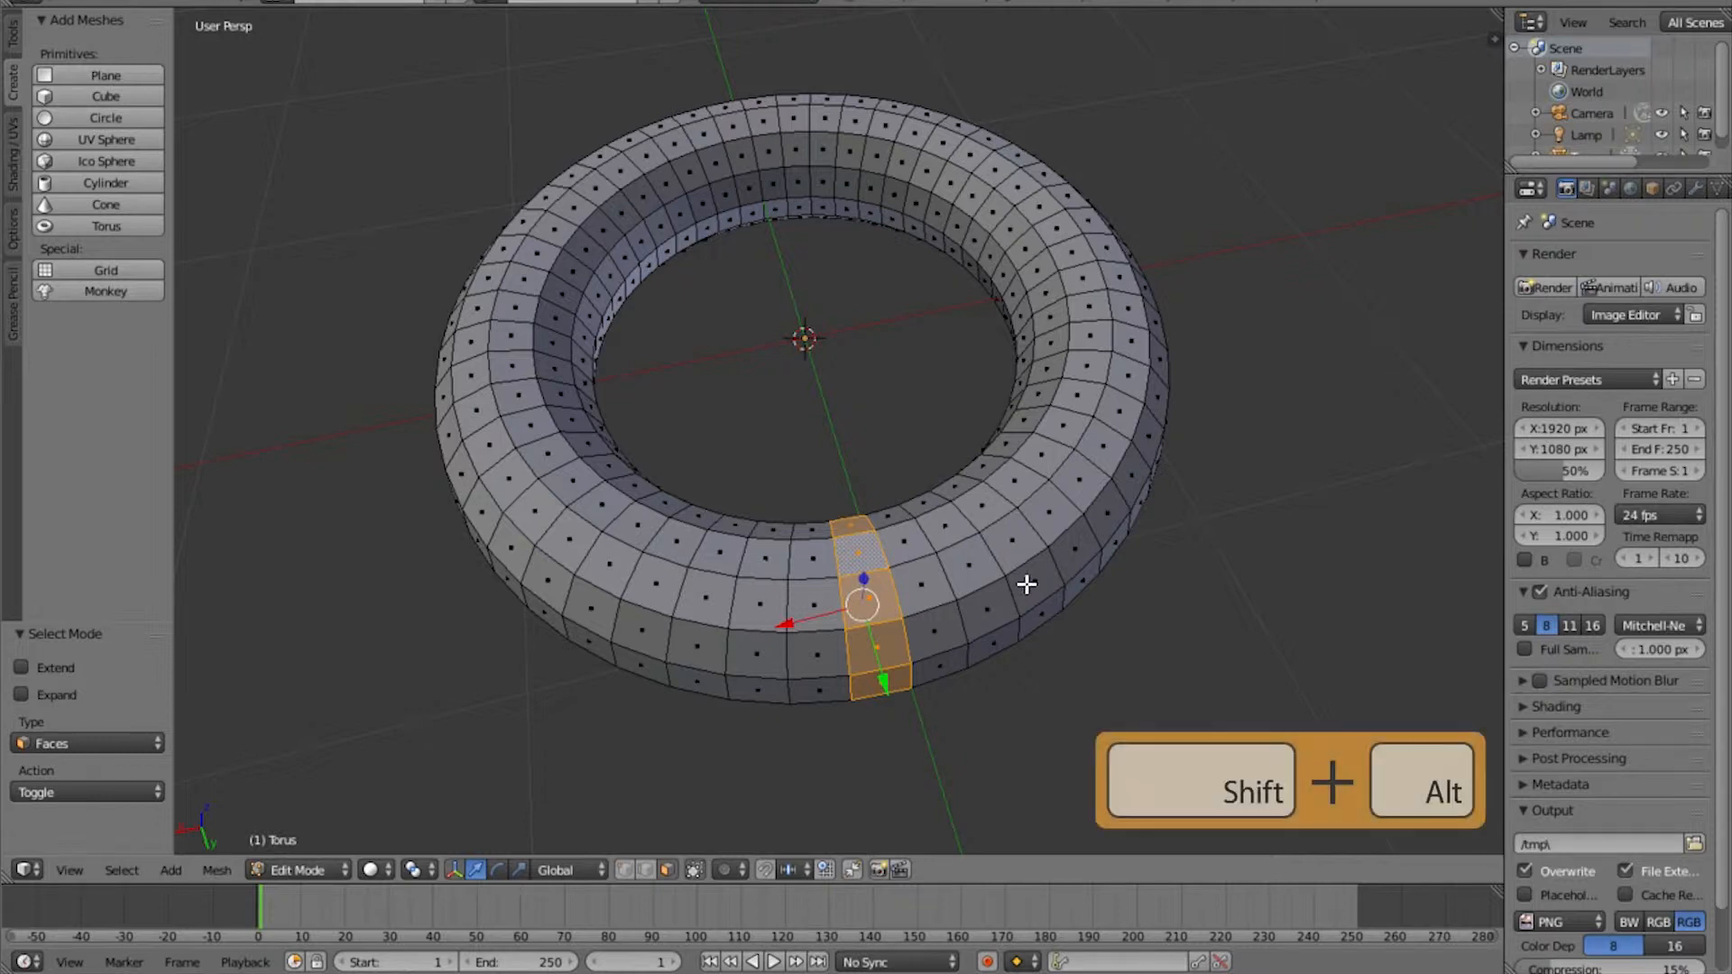
Extend the selection with additional face loops, both around the tube and along the ring's upper side
left_click(1020, 541, "alt+shift")
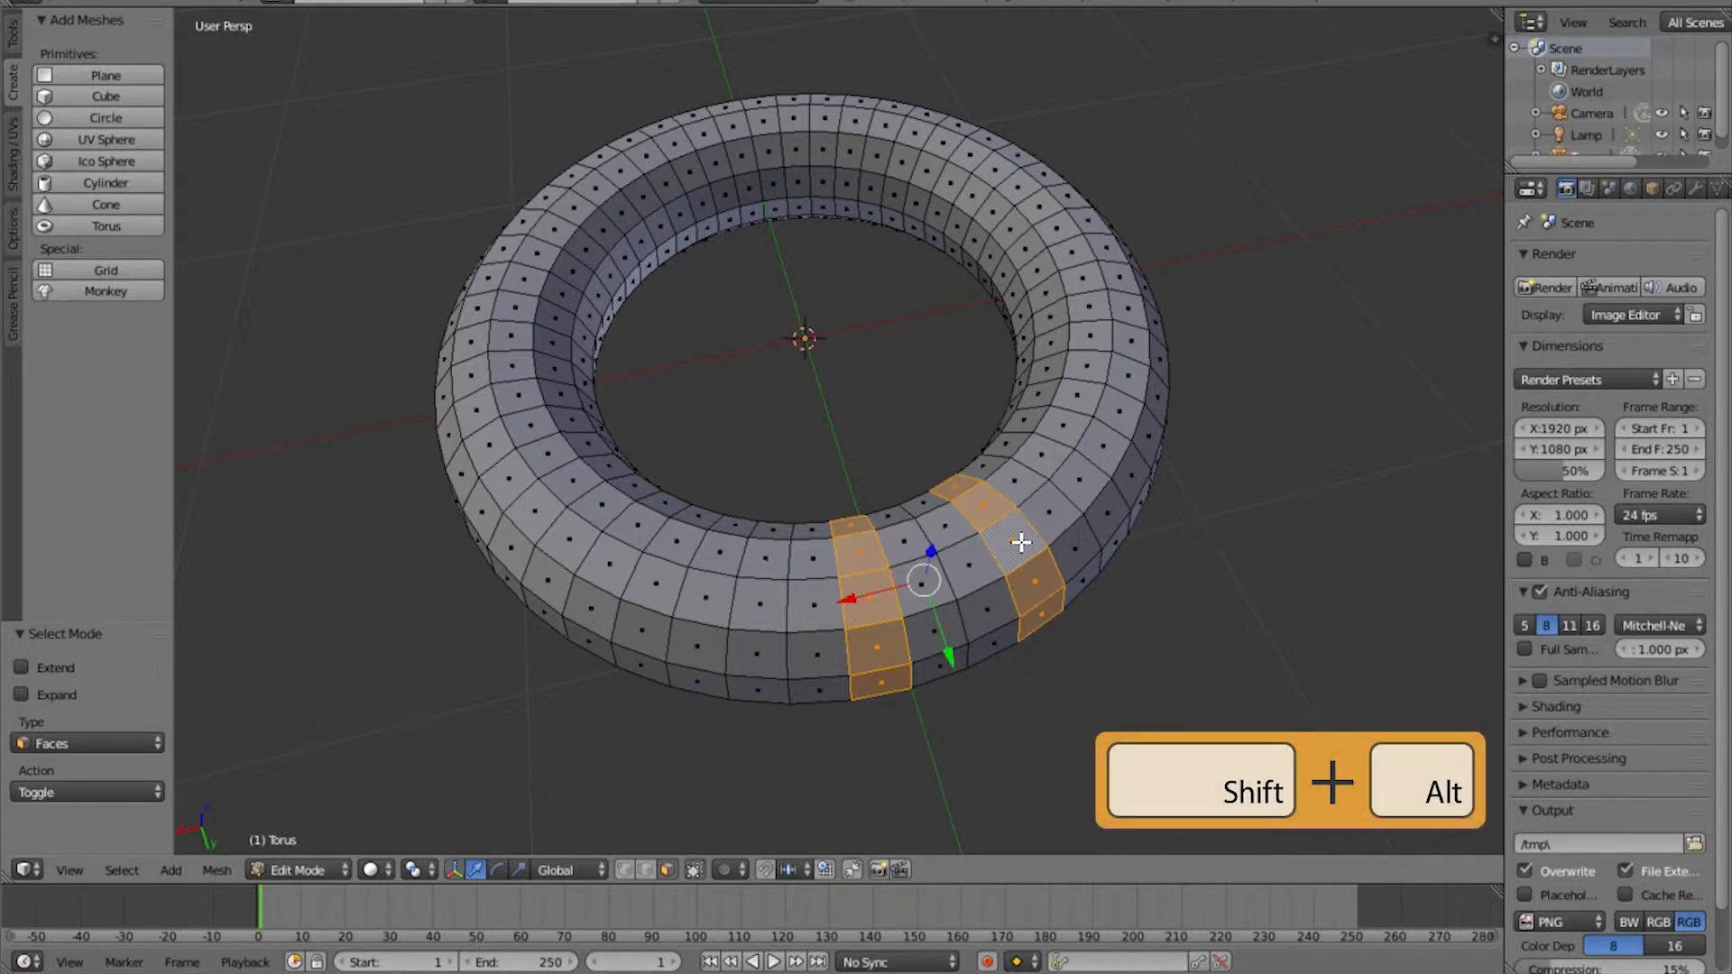
left_click(1111, 436, "alt+shift")
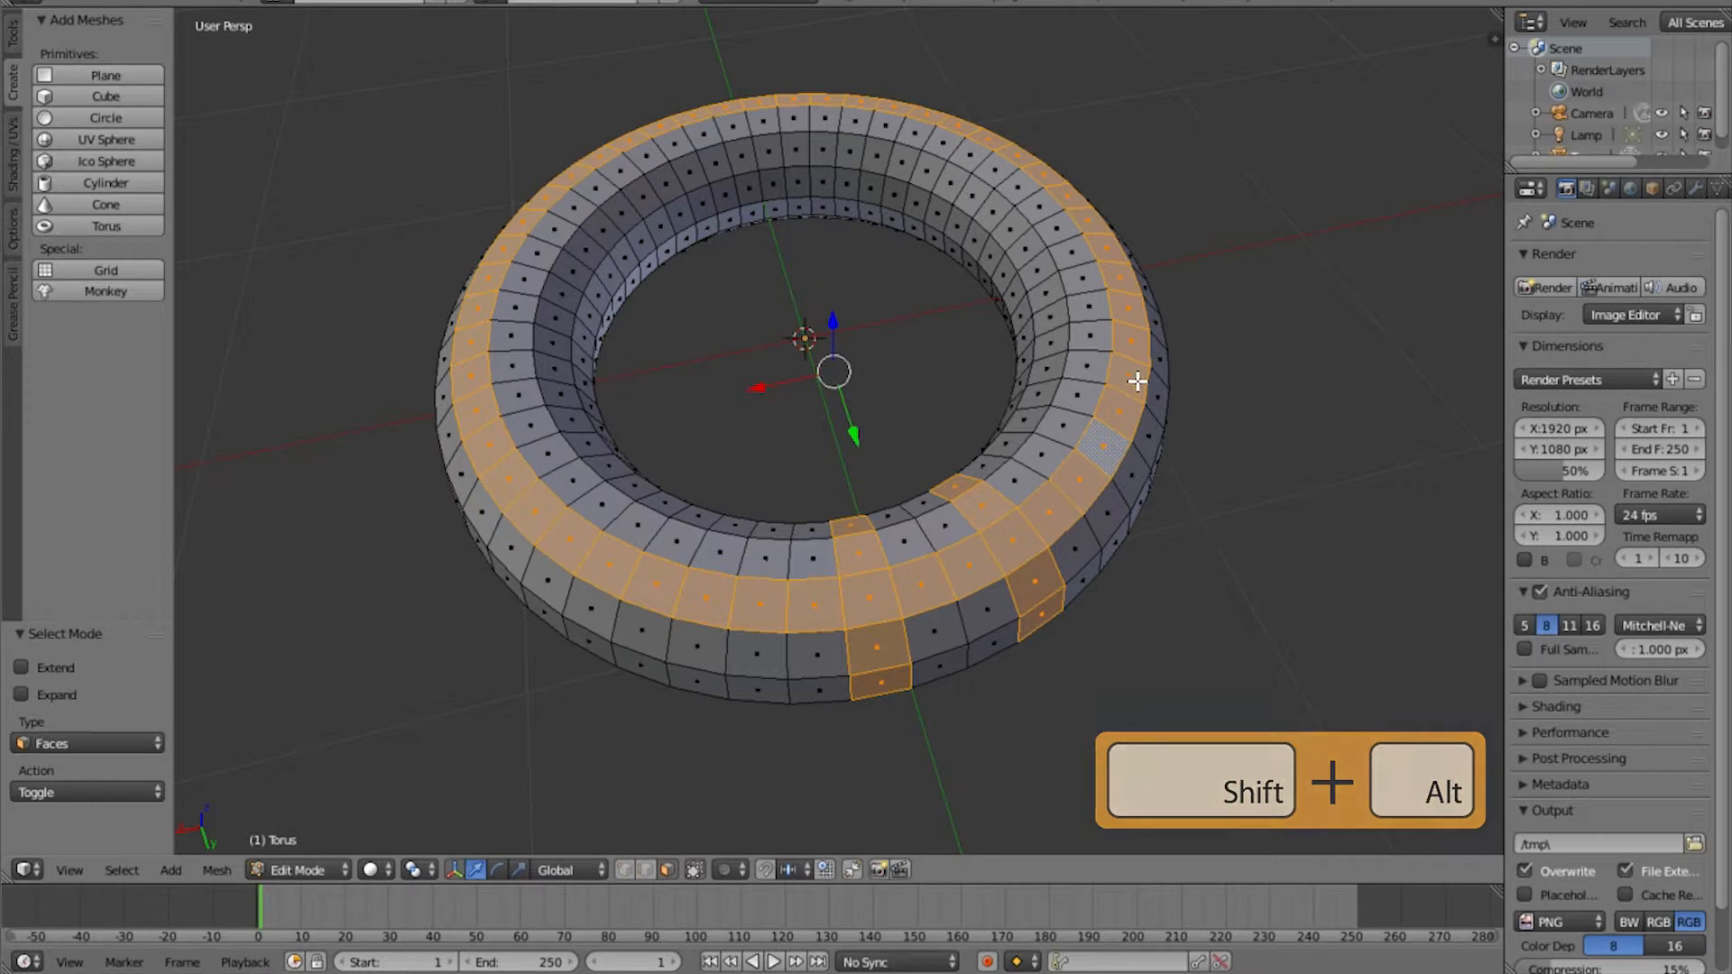
left_click(1091, 333, "alt+shift")
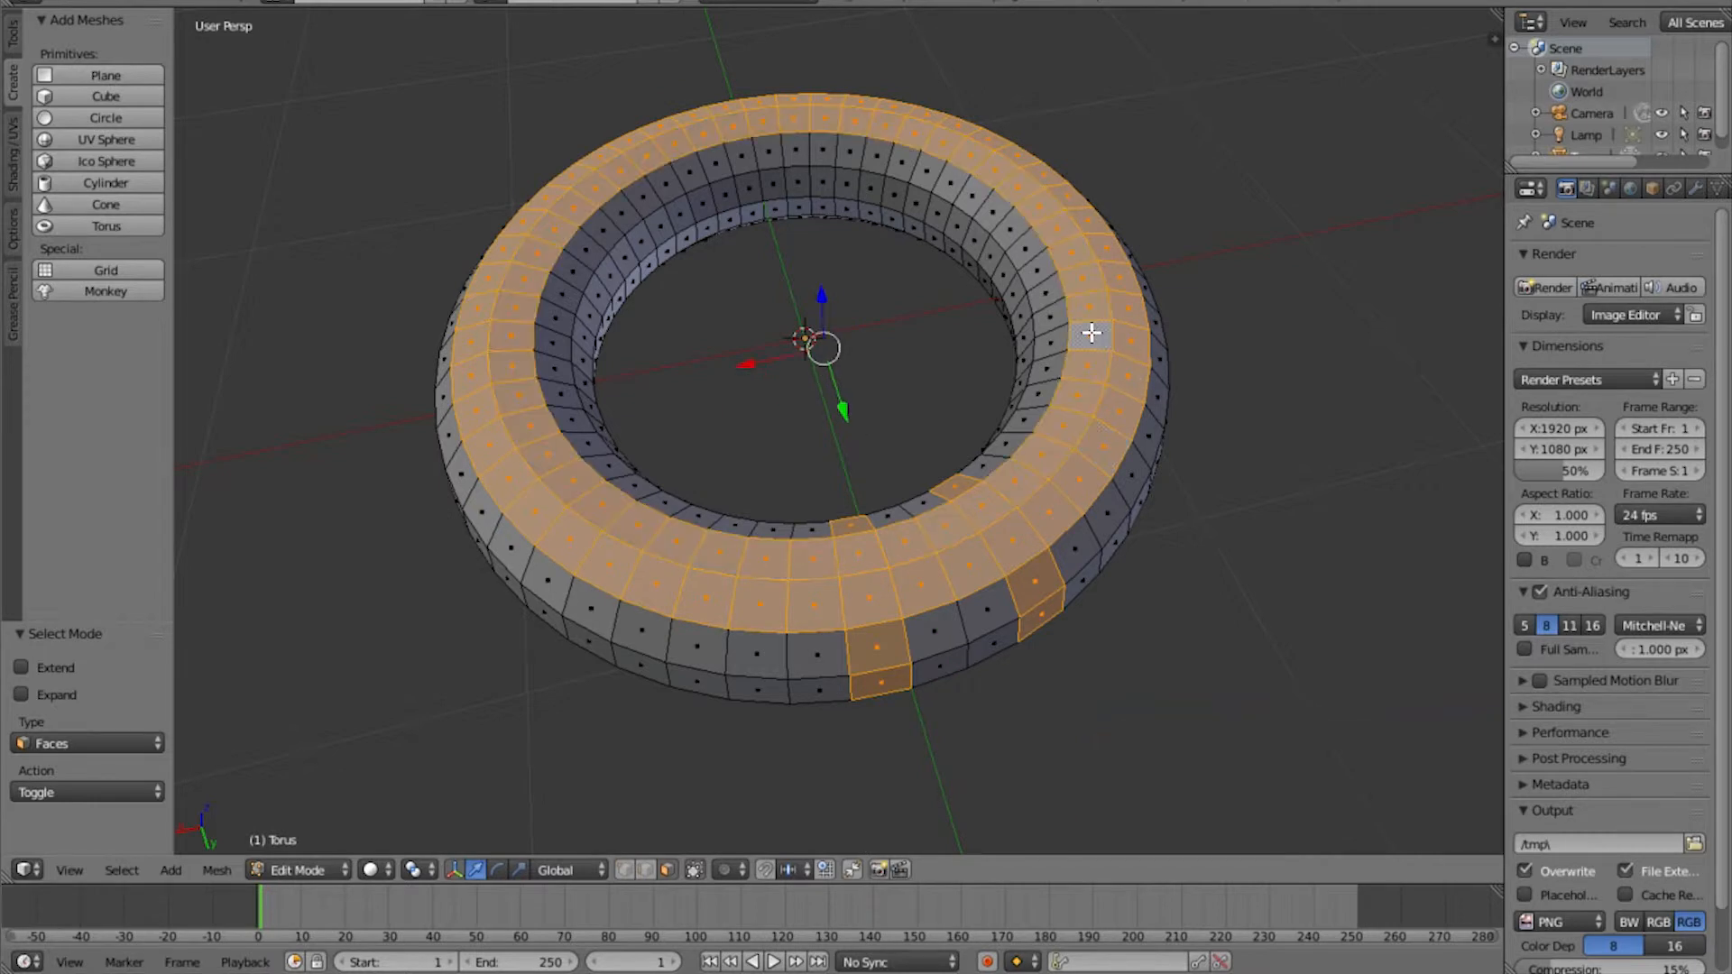
left_click(1151, 438, "alt+shift")
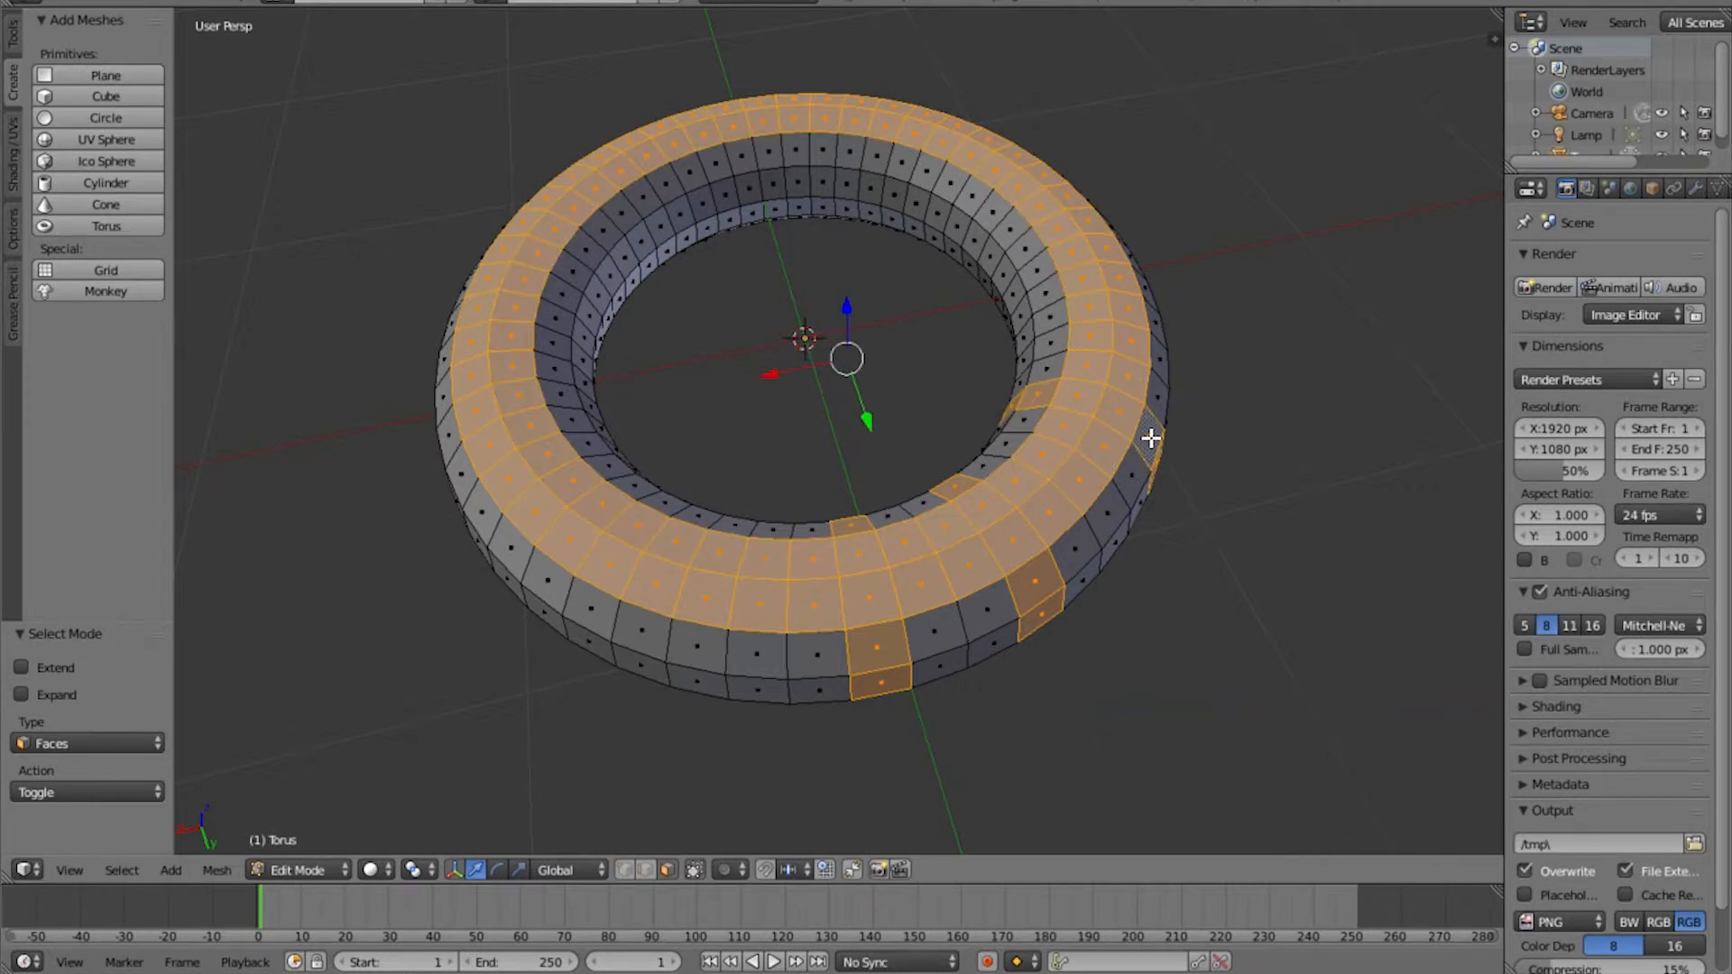
left_click(637, 645, "alt+shift")
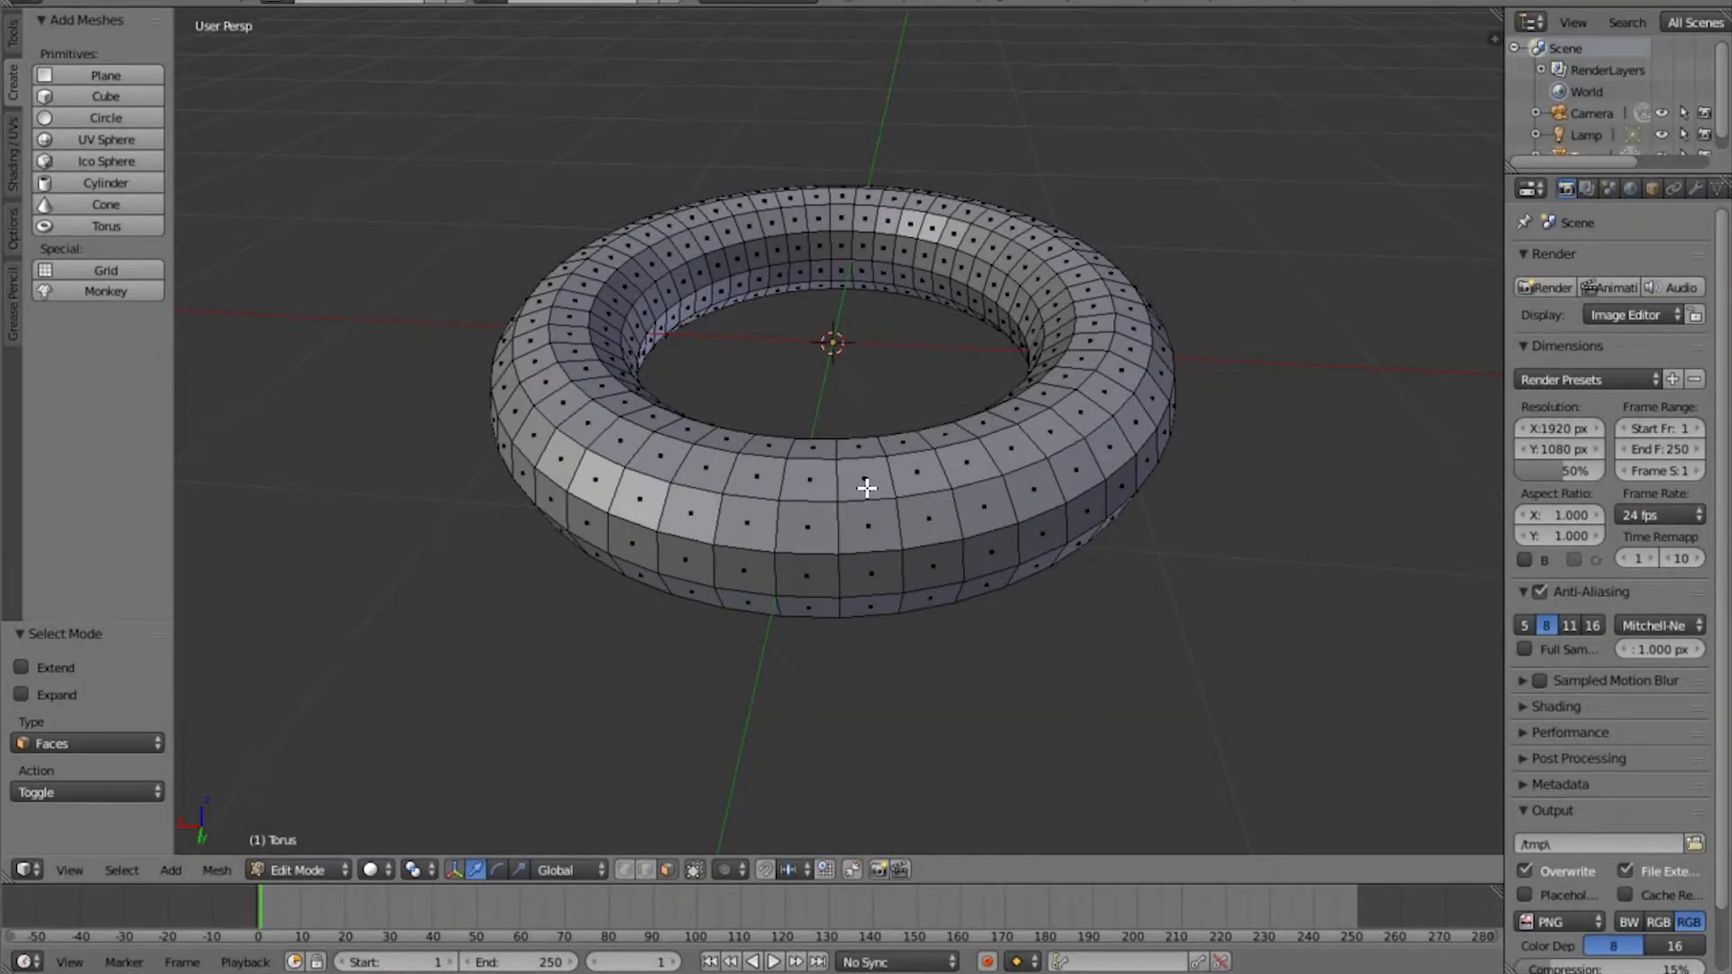
Select individual neighbouring faces on the torus's front and box-select all faces of the negative X half
left_click(867, 481)
left_click(878, 538, "shift")
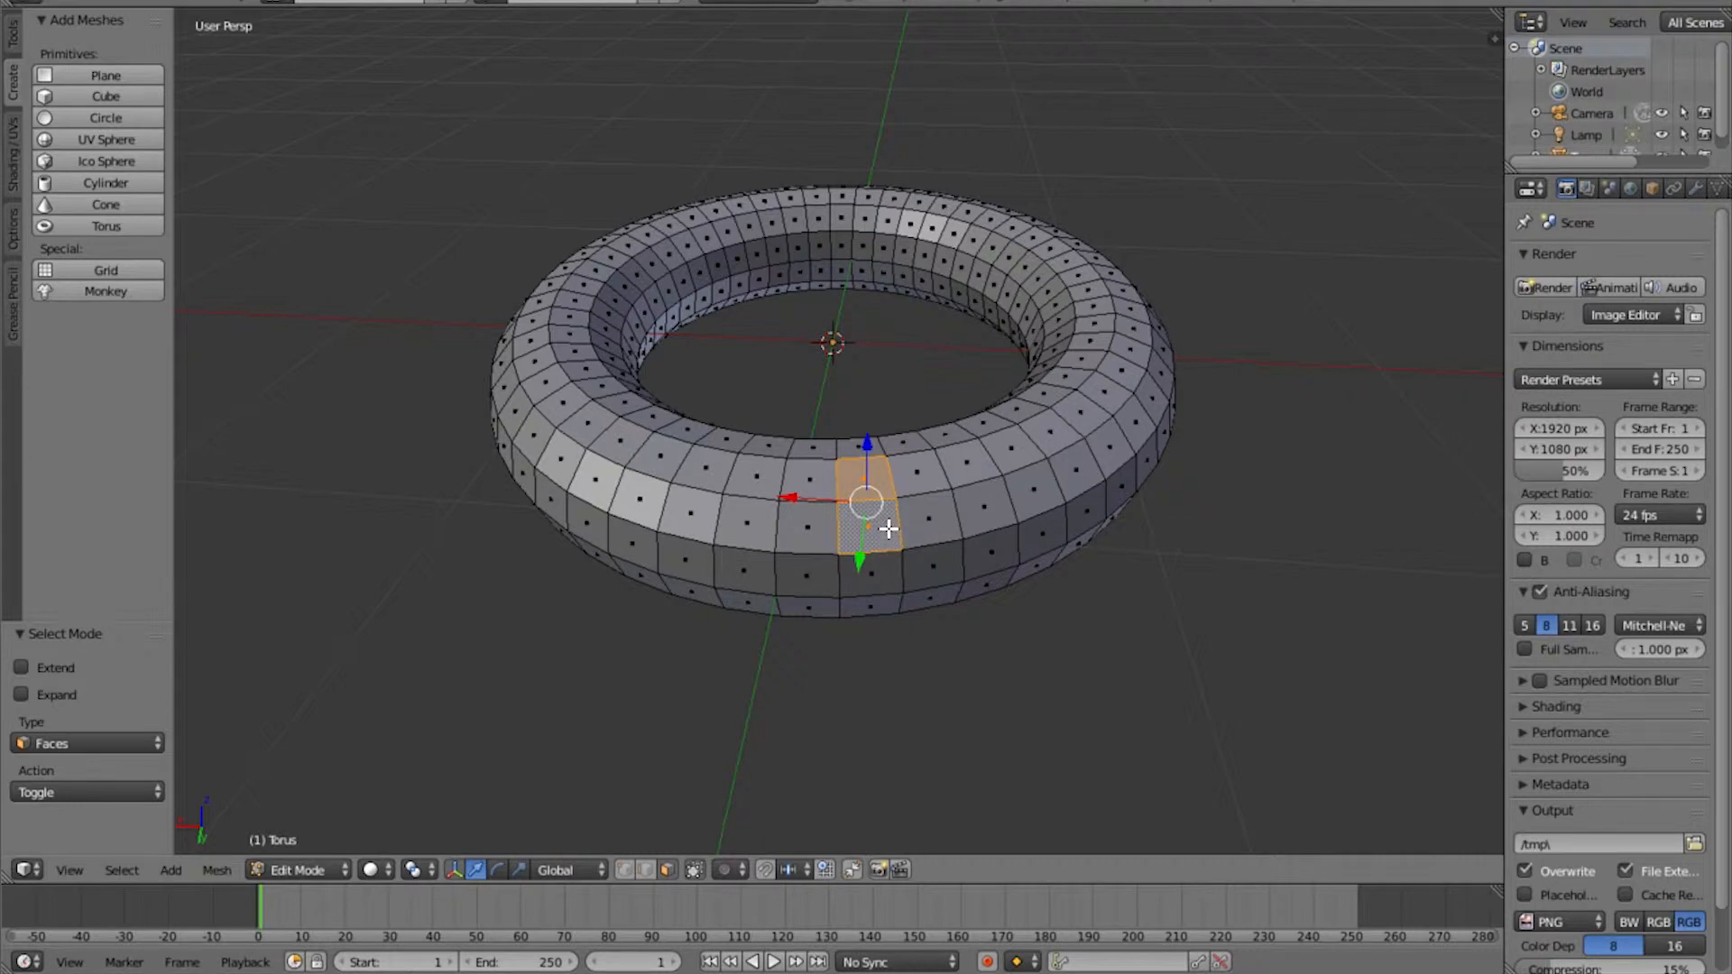
right_click(889, 530, "shift")
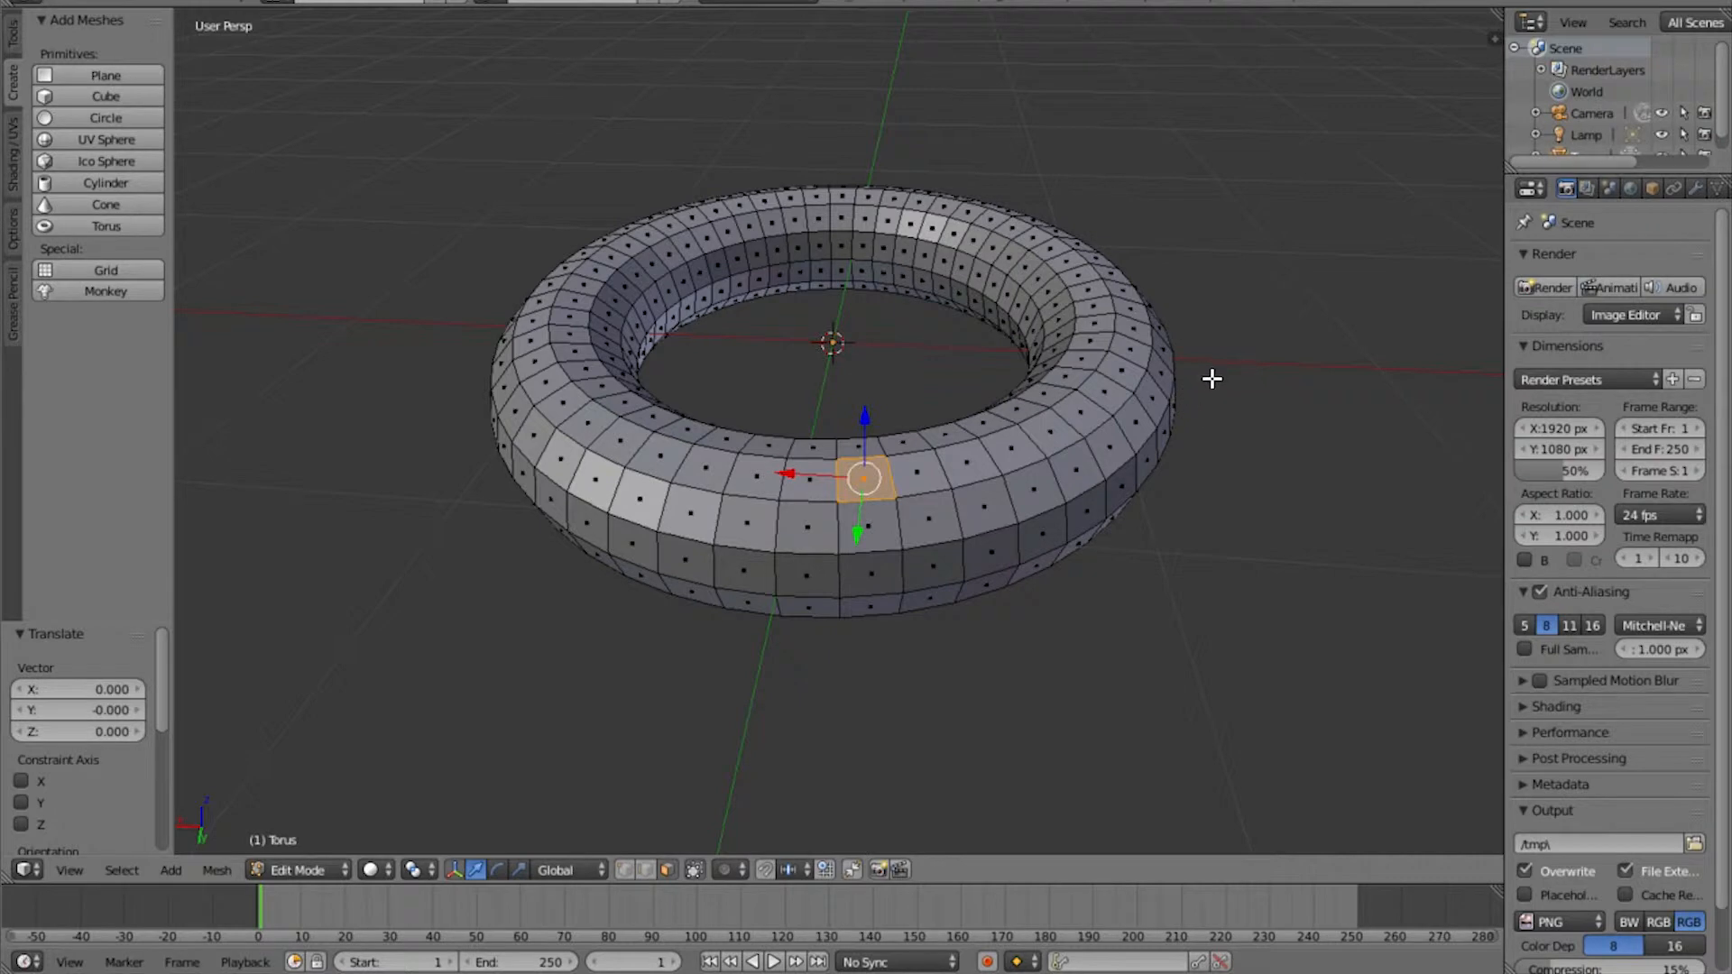
left_click_drag(1276, 216, 864, 596)
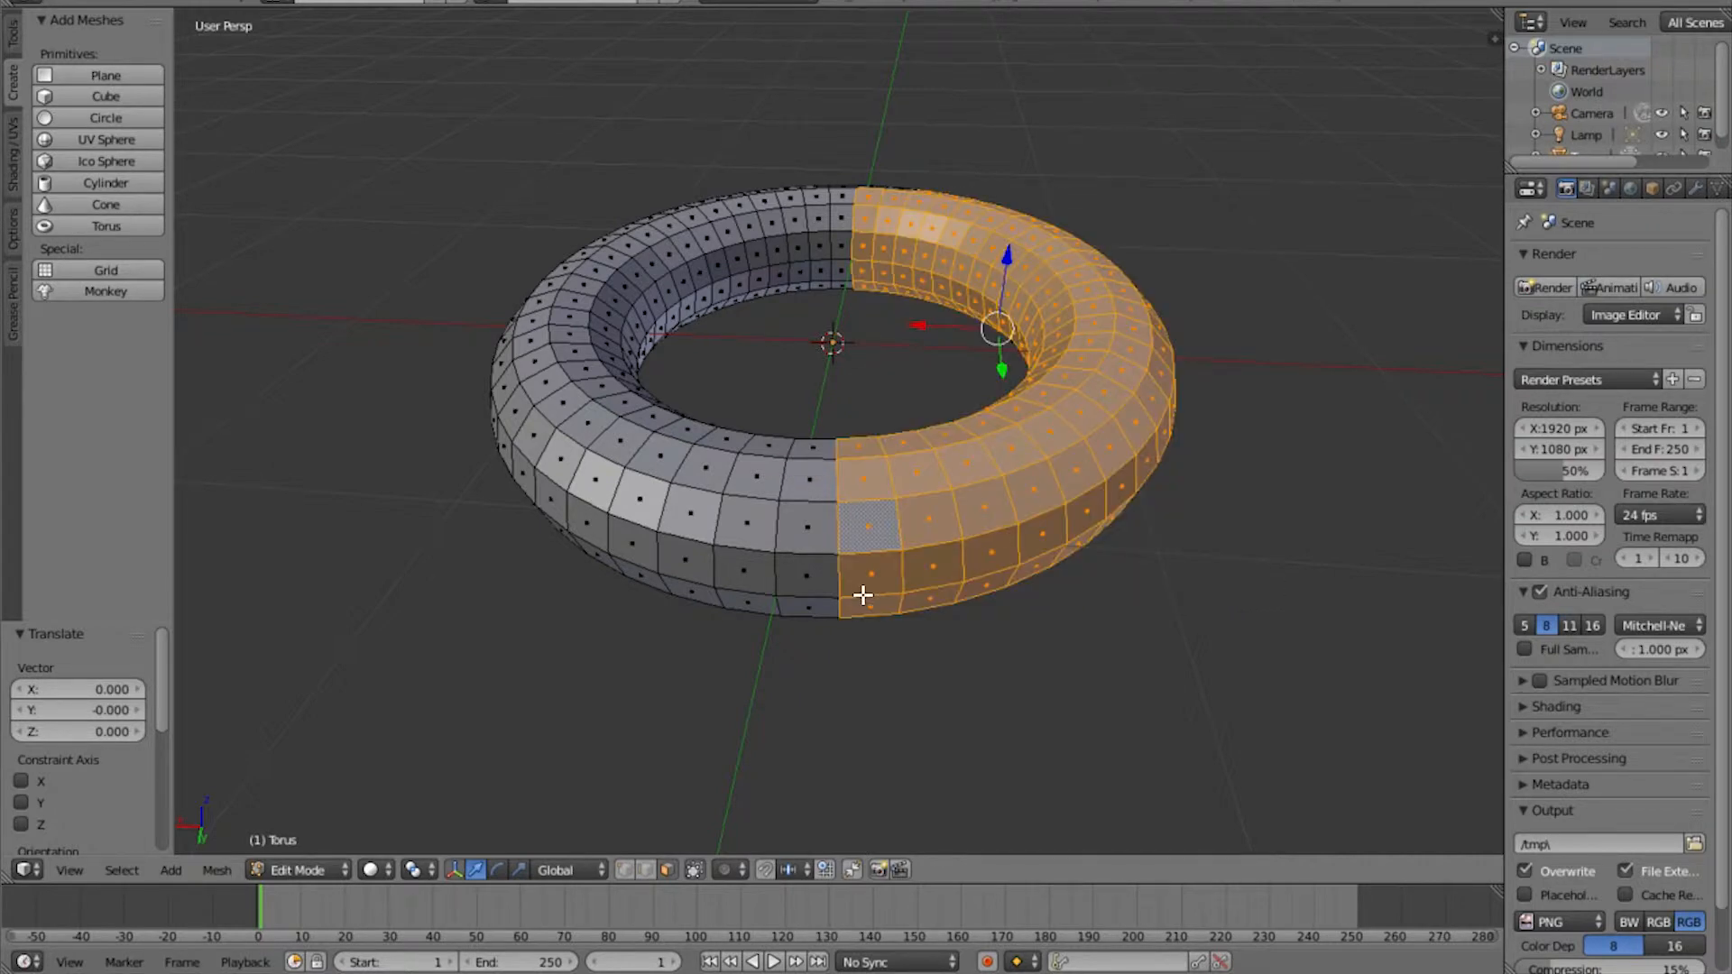
middle_click_drag(1288, 233, 1008, 530)
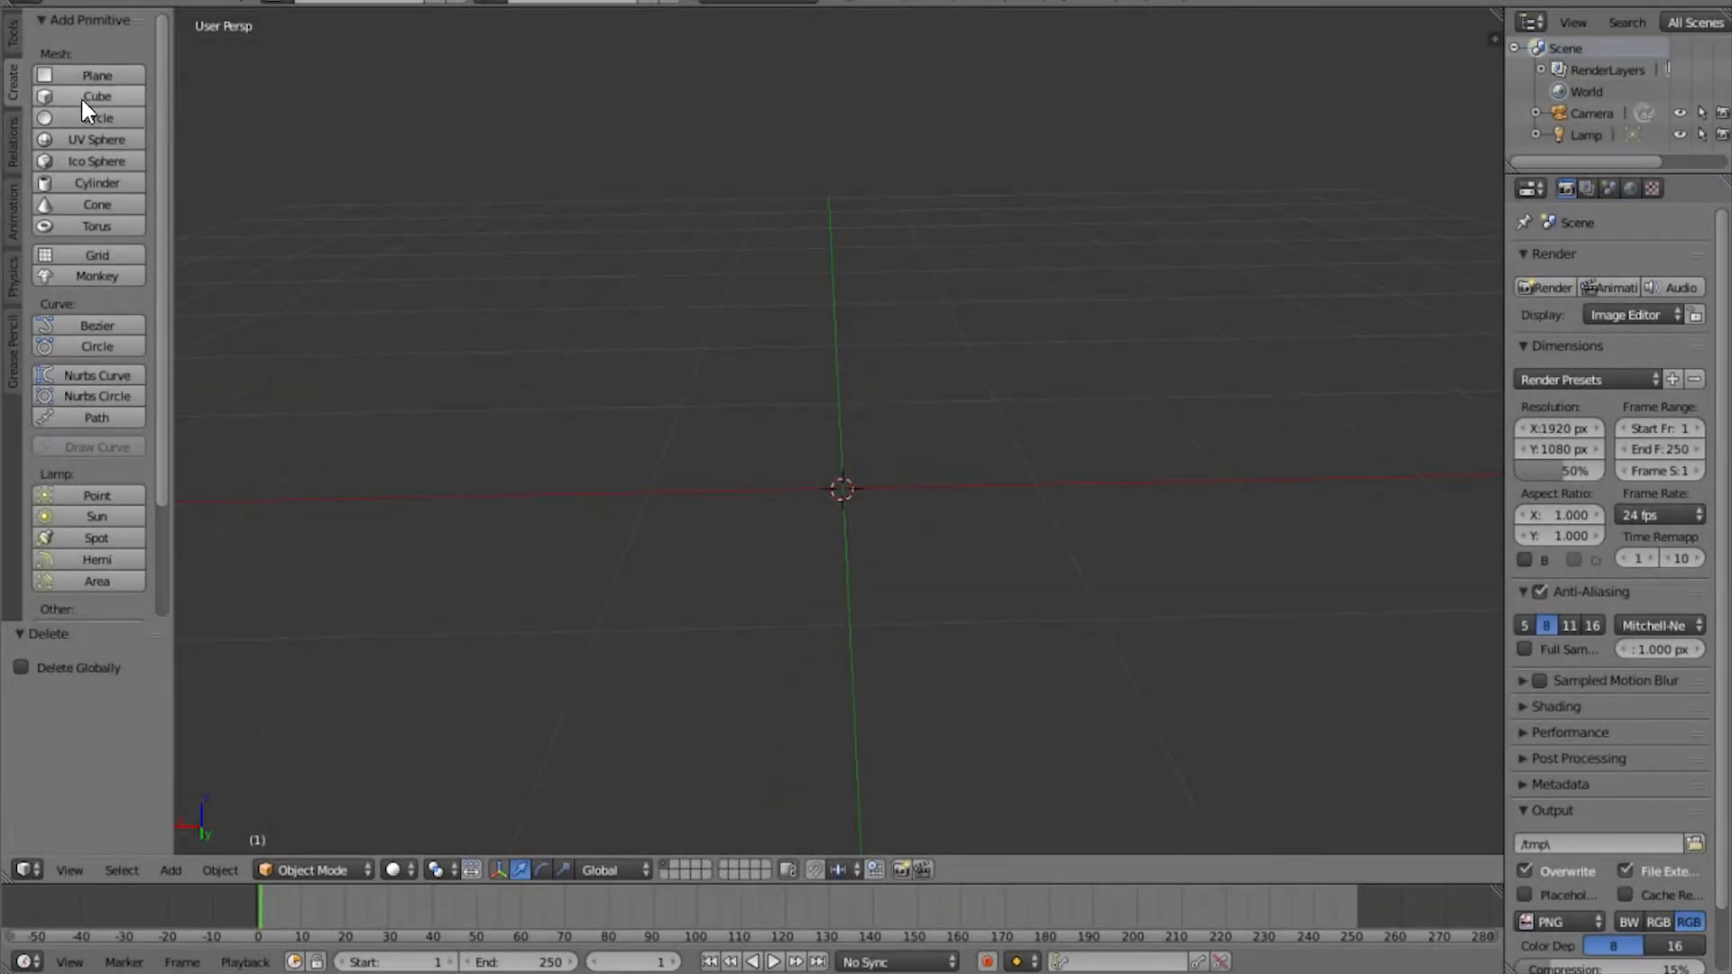
Add a cube moved -0.814 along the X axis and a UV sphere moved 1.911 along the X axis
left_click(90, 96)
scroll(1087, 578, "down", 4)
middle_click_drag(891, 521, 931, 510)
left_click_drag(762, 461, 830, 458)
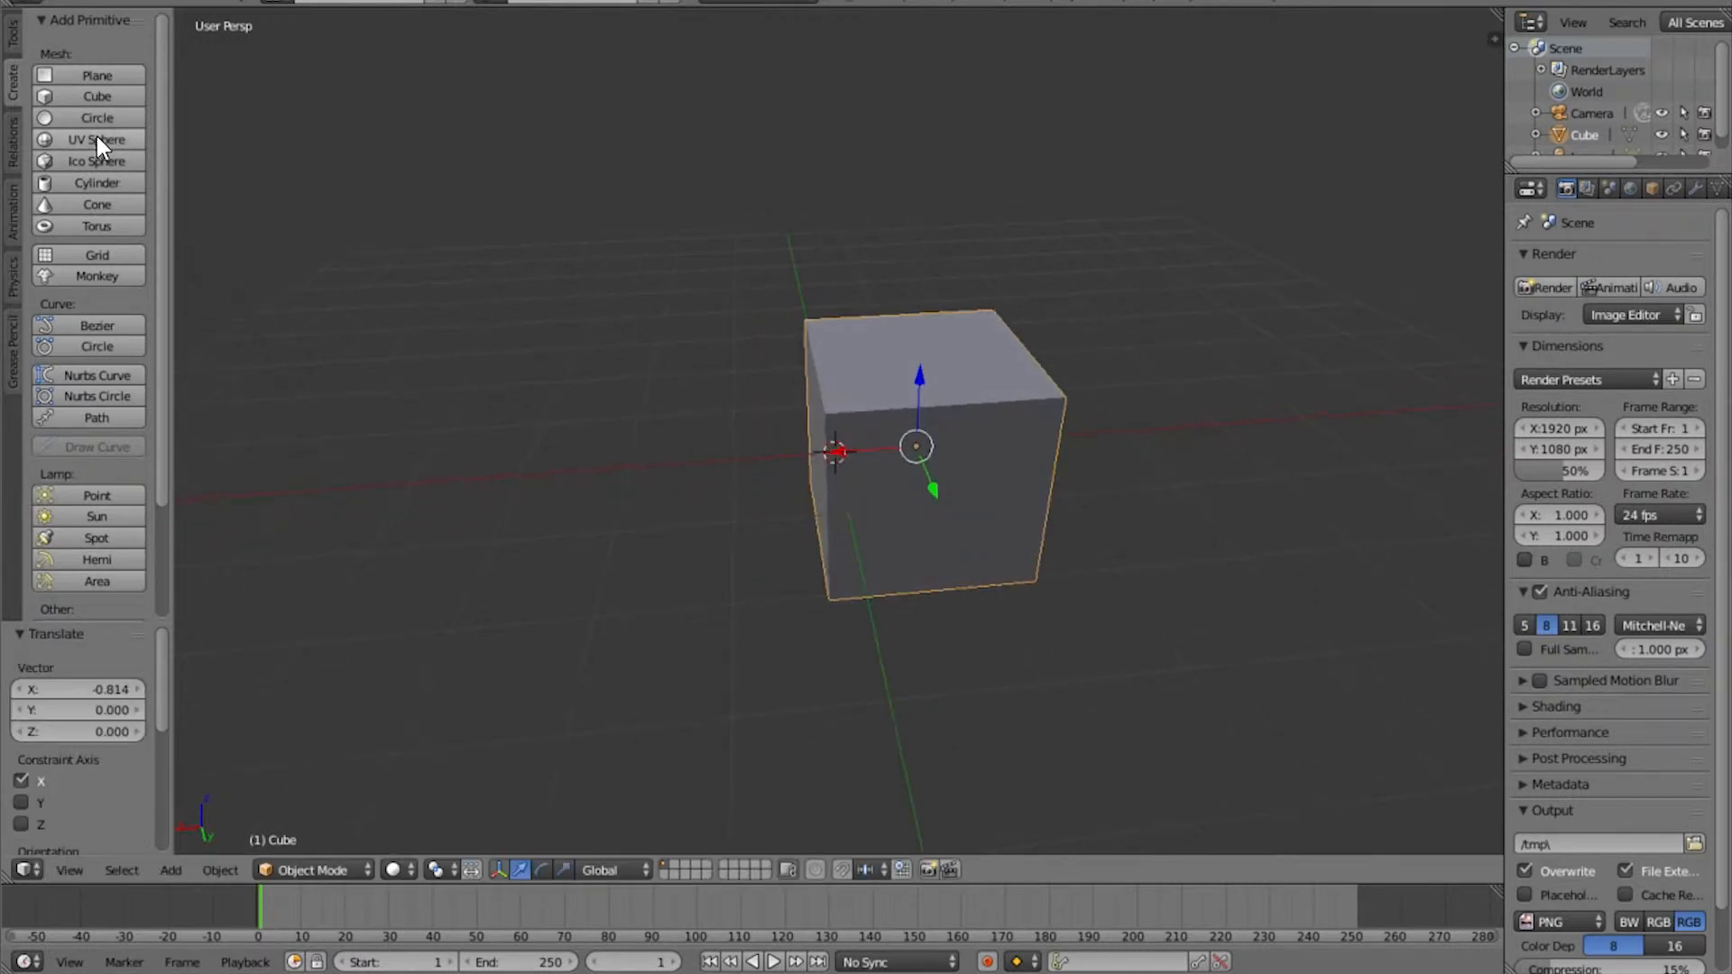
left_click(66, 138)
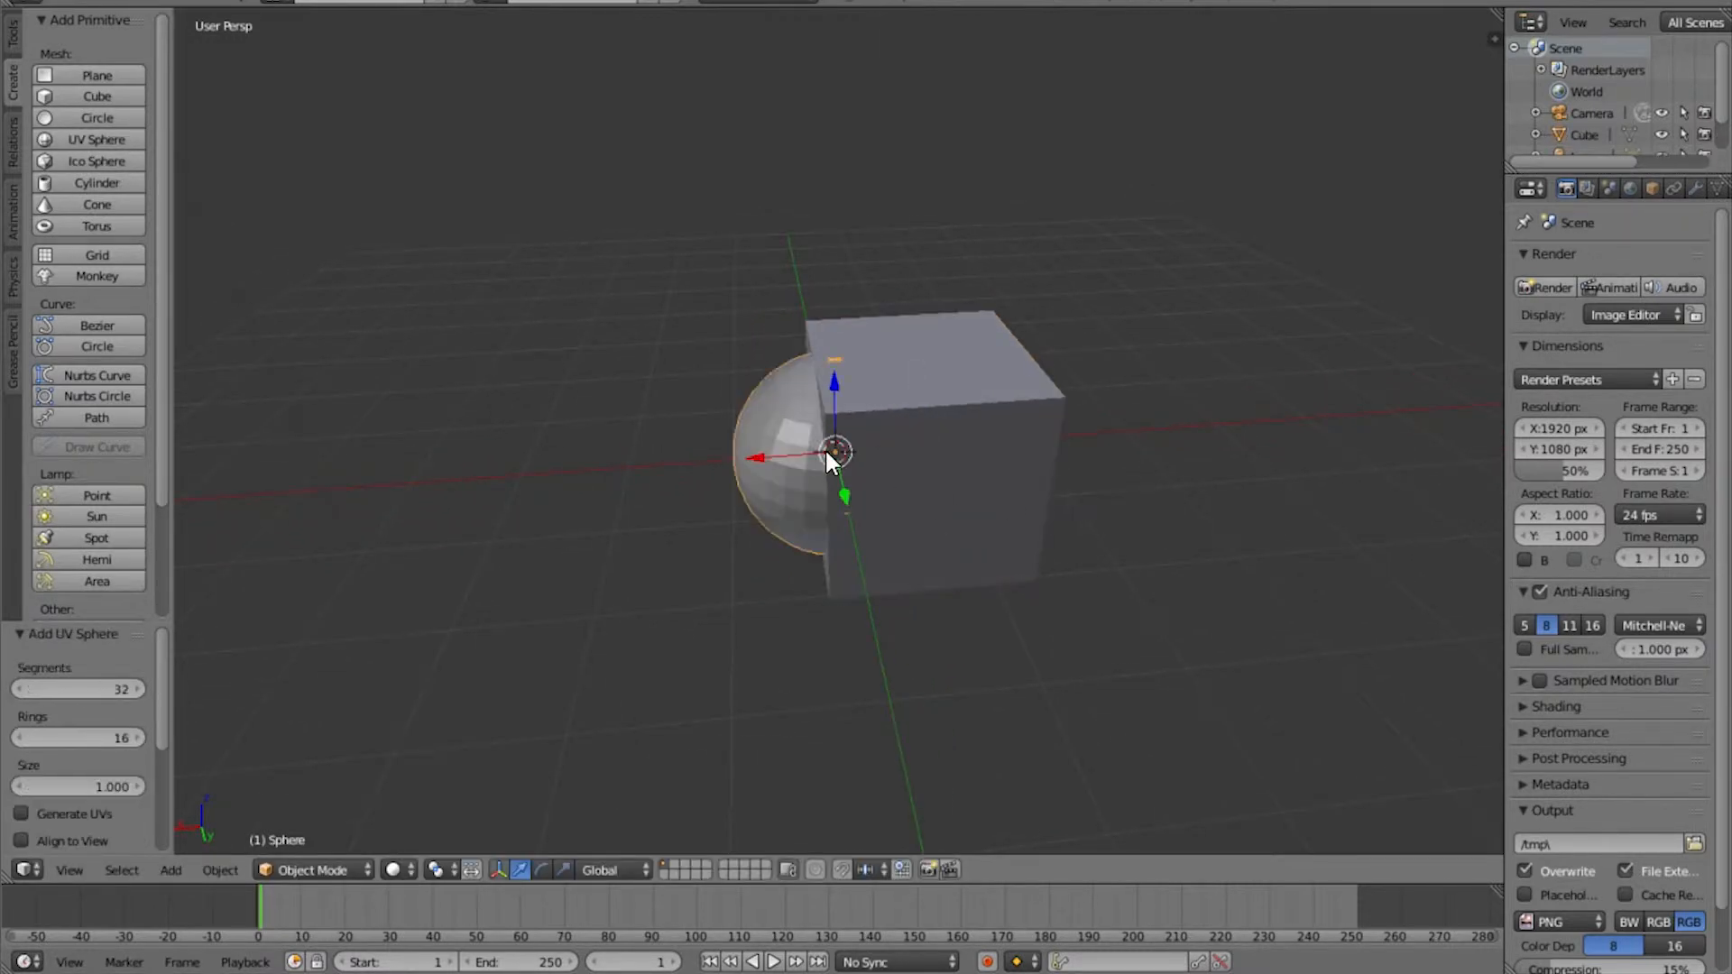
left_click_drag(753, 462, 606, 500)
Select the cube together with the UV sphere and join them into one object
left_click(924, 460)
left_click(5, 32)
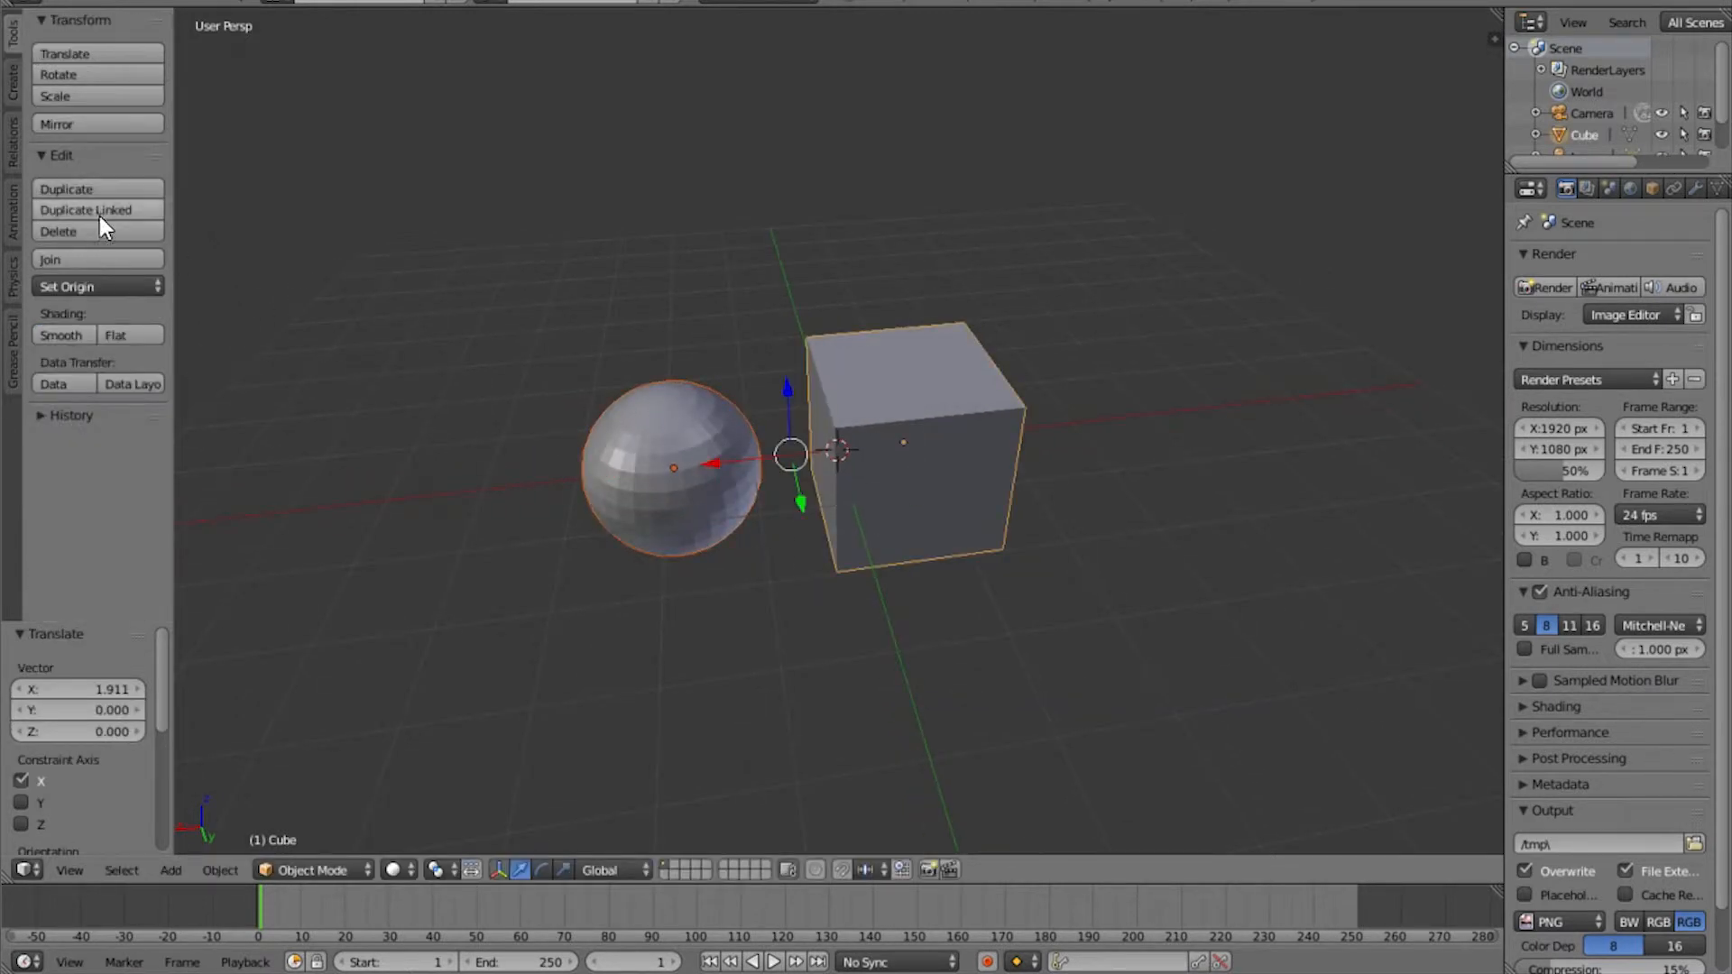
left_click(70, 262)
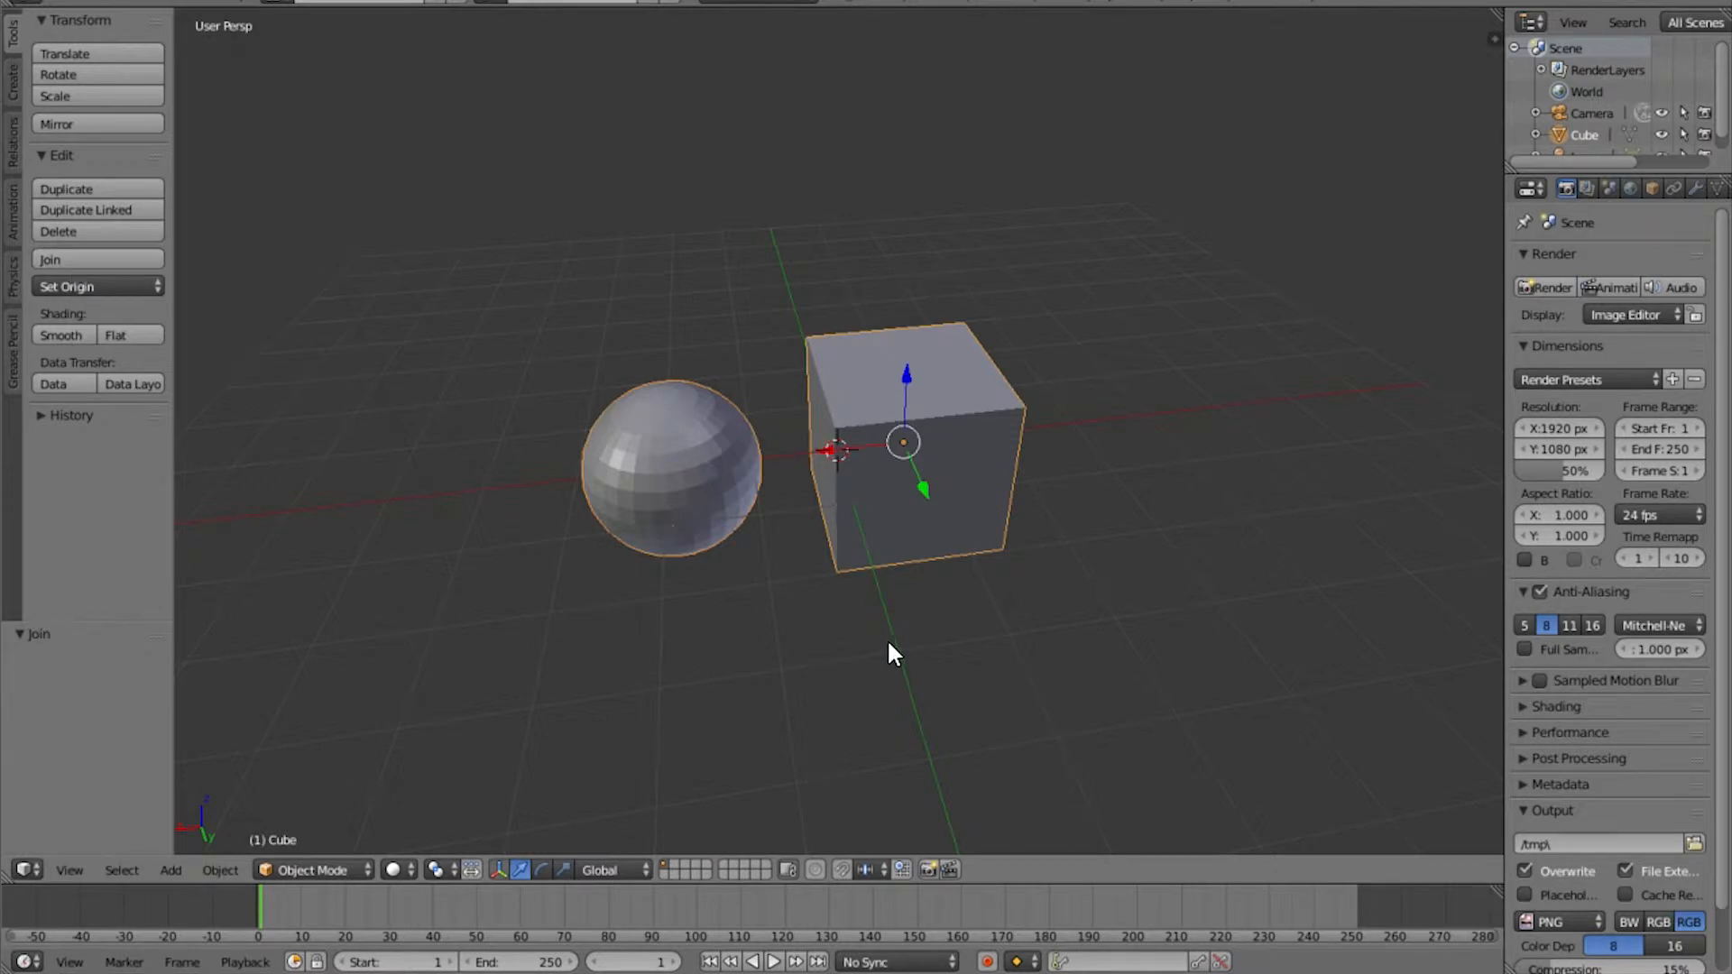
Select the joined cube and sphere object and put it in Edit Mode
key("a")
scroll(1034, 638, "up", 1)
middle_click_drag(1036, 650, 932, 545)
right_click(846, 588)
middle_click_drag(844, 582, 812, 523)
key("Tab")
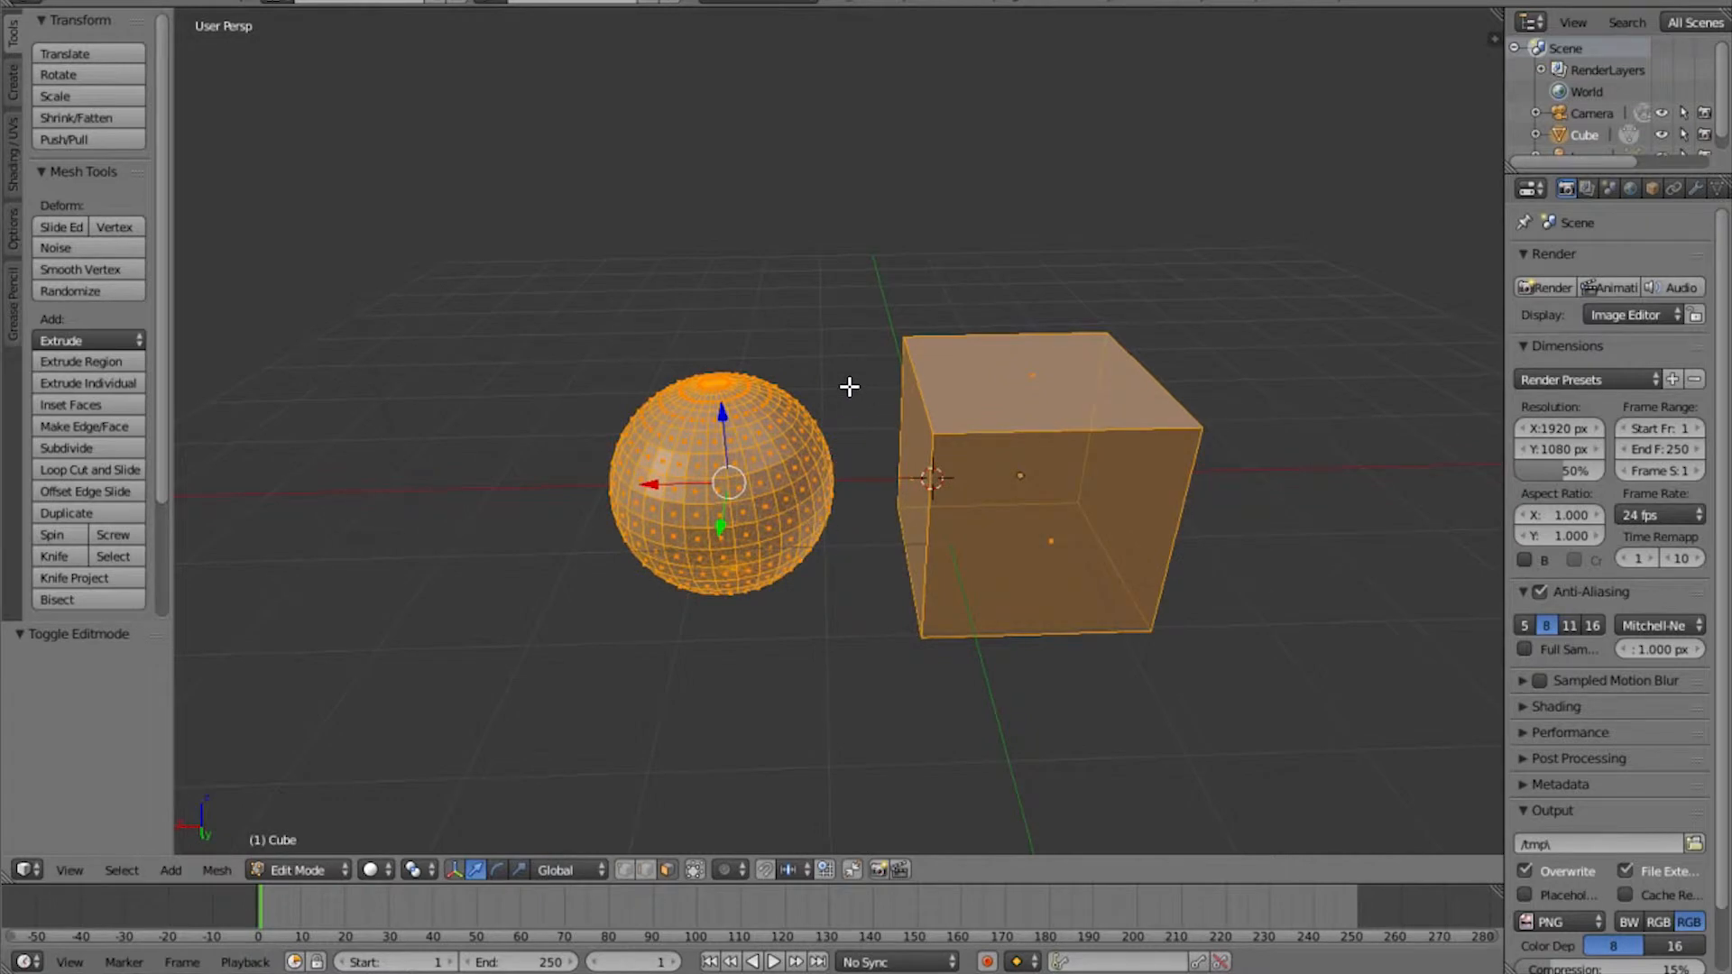
Select a single face on the sphere and box-select all of the sphere's faces, leaving out the cube
right_click(762, 462)
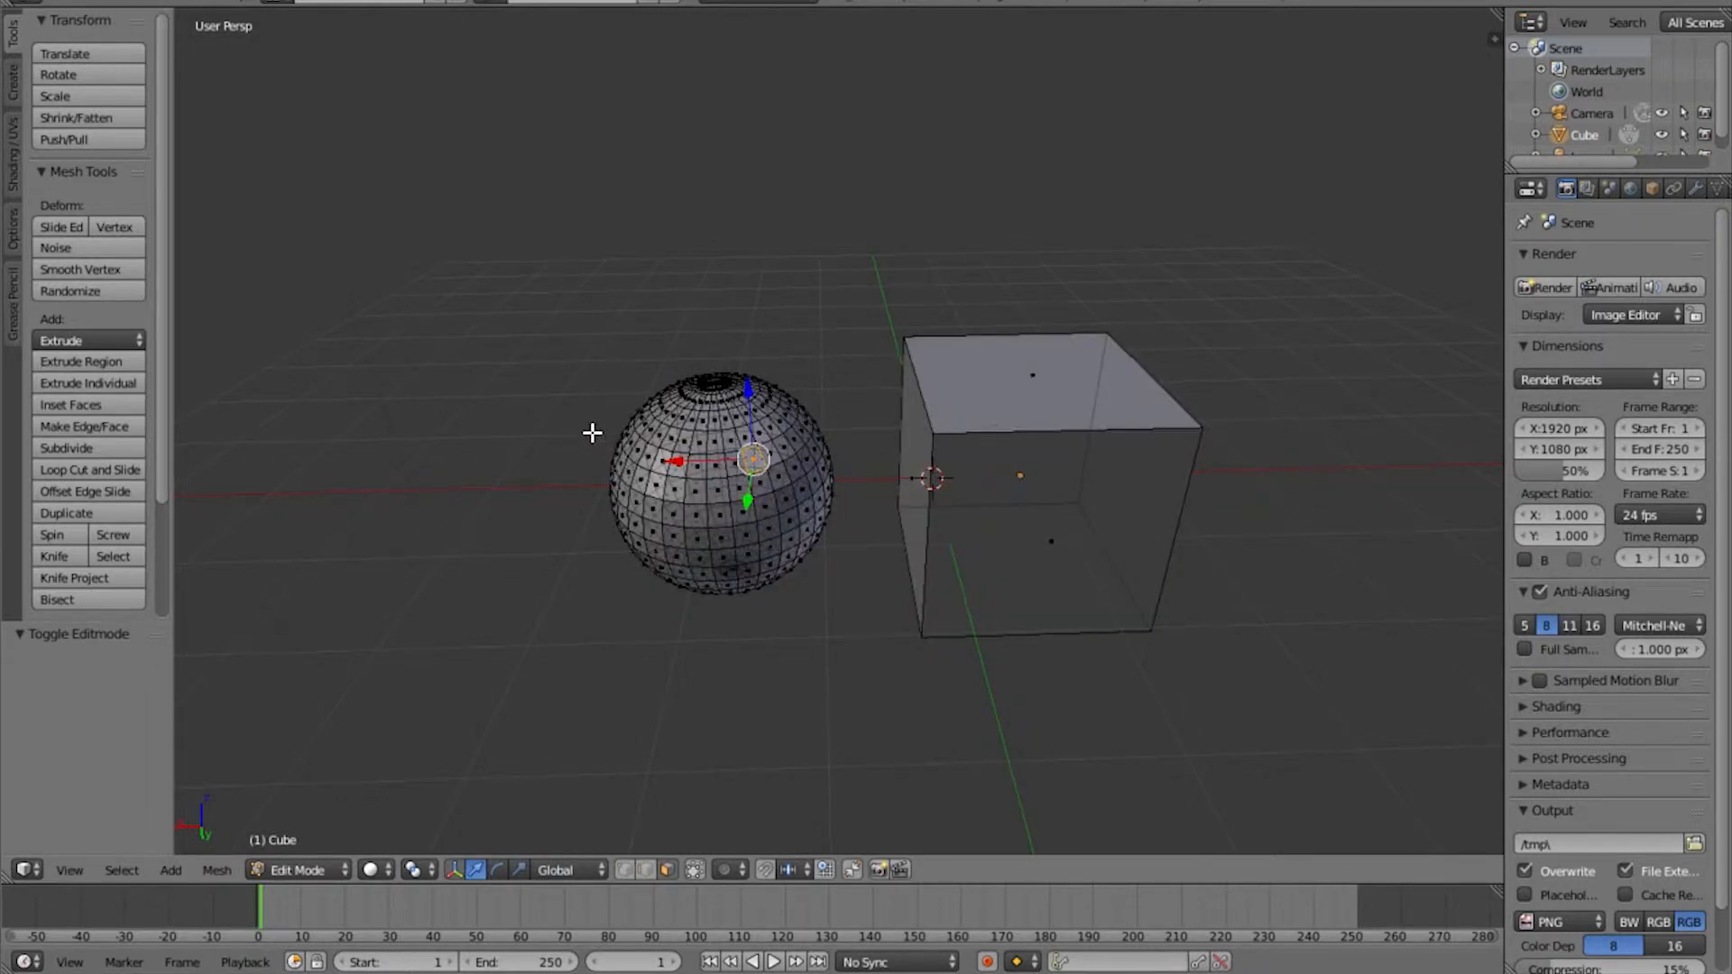
key("b")
left_click_drag(503, 259, 867, 660)
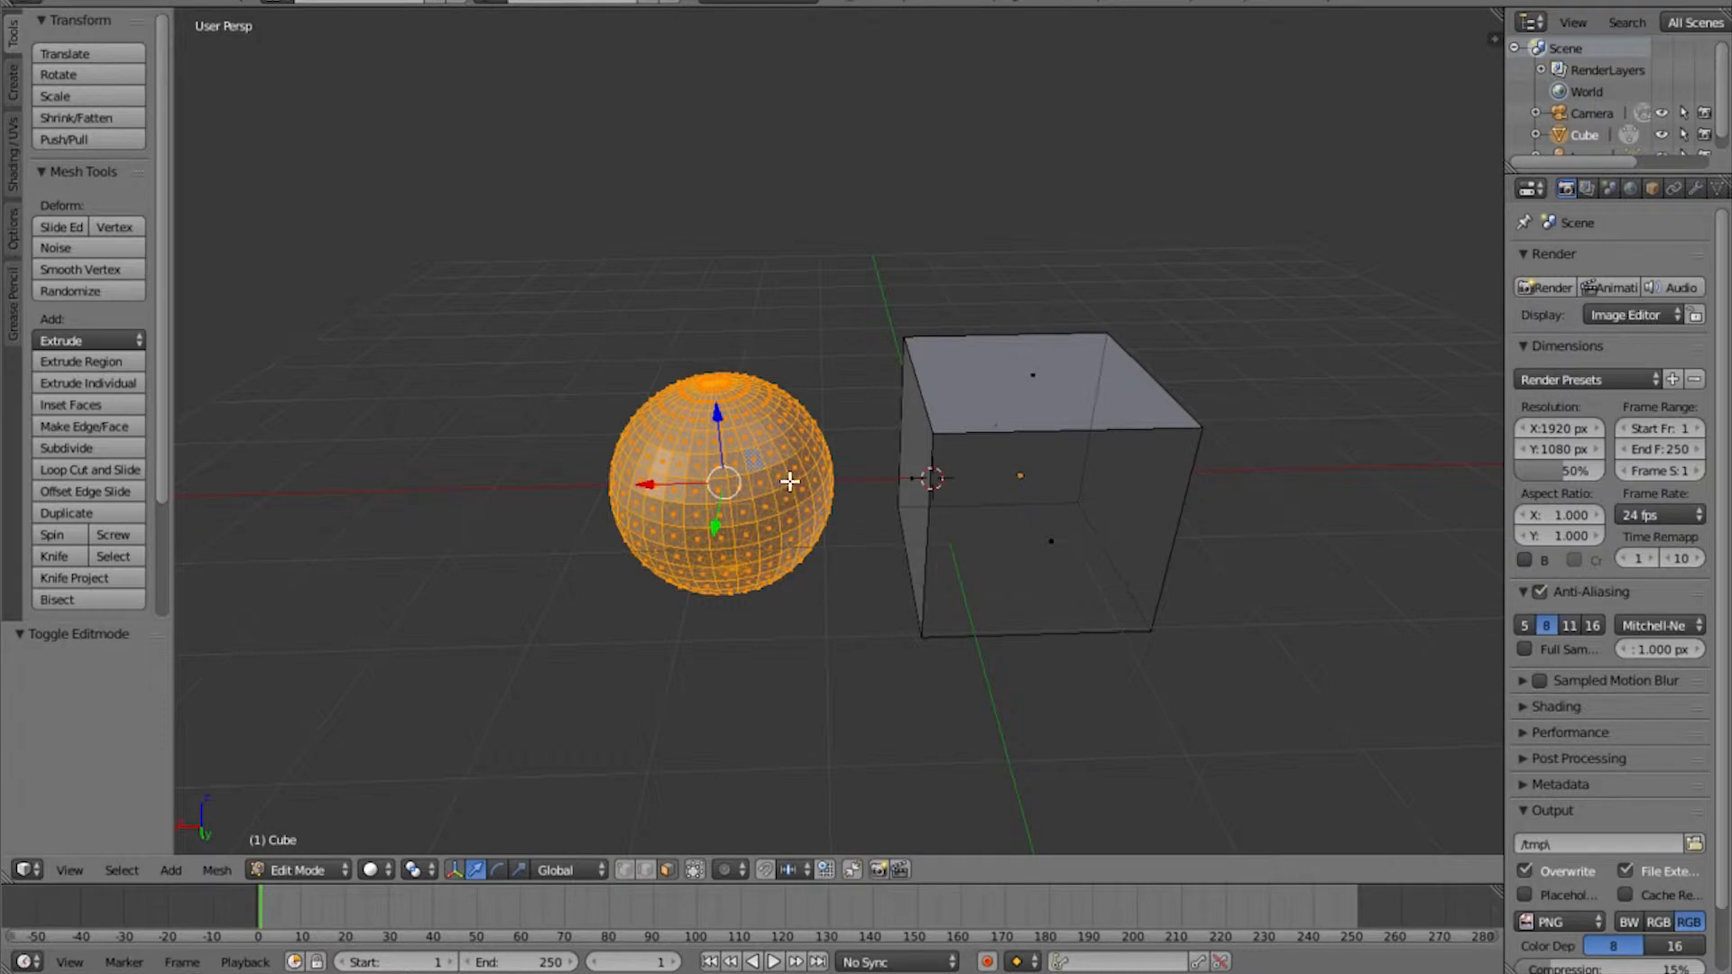
mouse_move(799, 482)
middle_mouse_down()
mouse_move(902, 483)
mouse_move(826, 420)
mouse_move(832, 478)
mouse_move(792, 501)
middle_mouse_up()
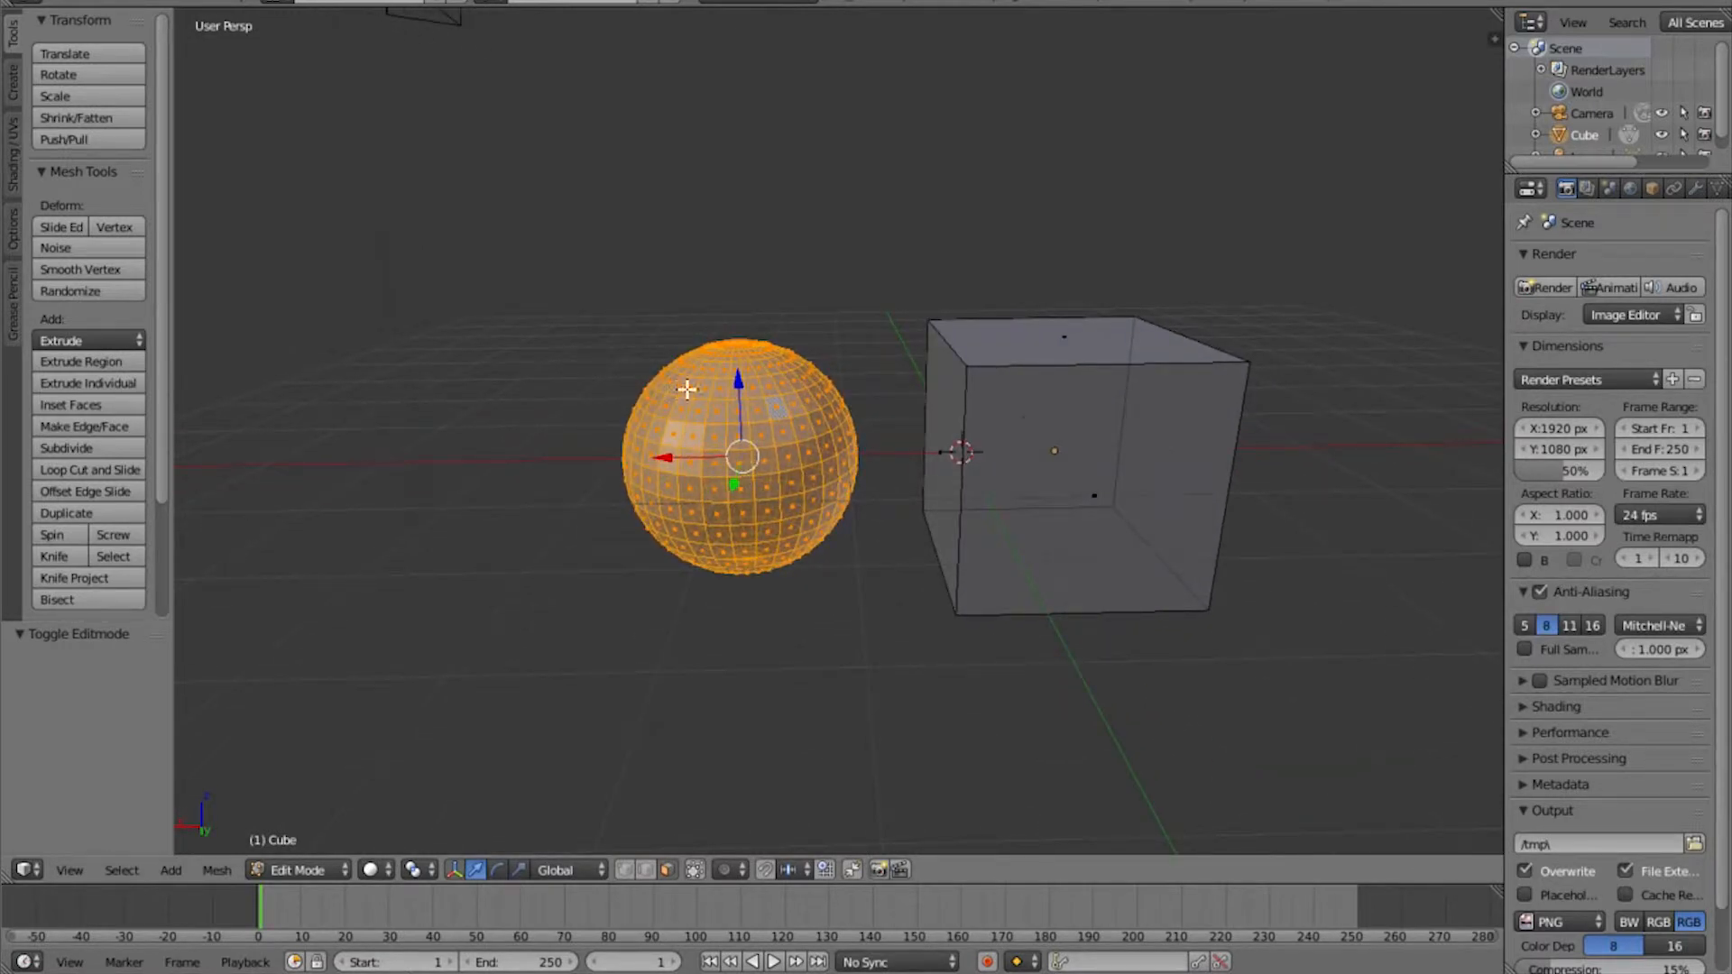
Select one face on the sphere and expand the selection to all geometry linked to it
right_click(770, 434)
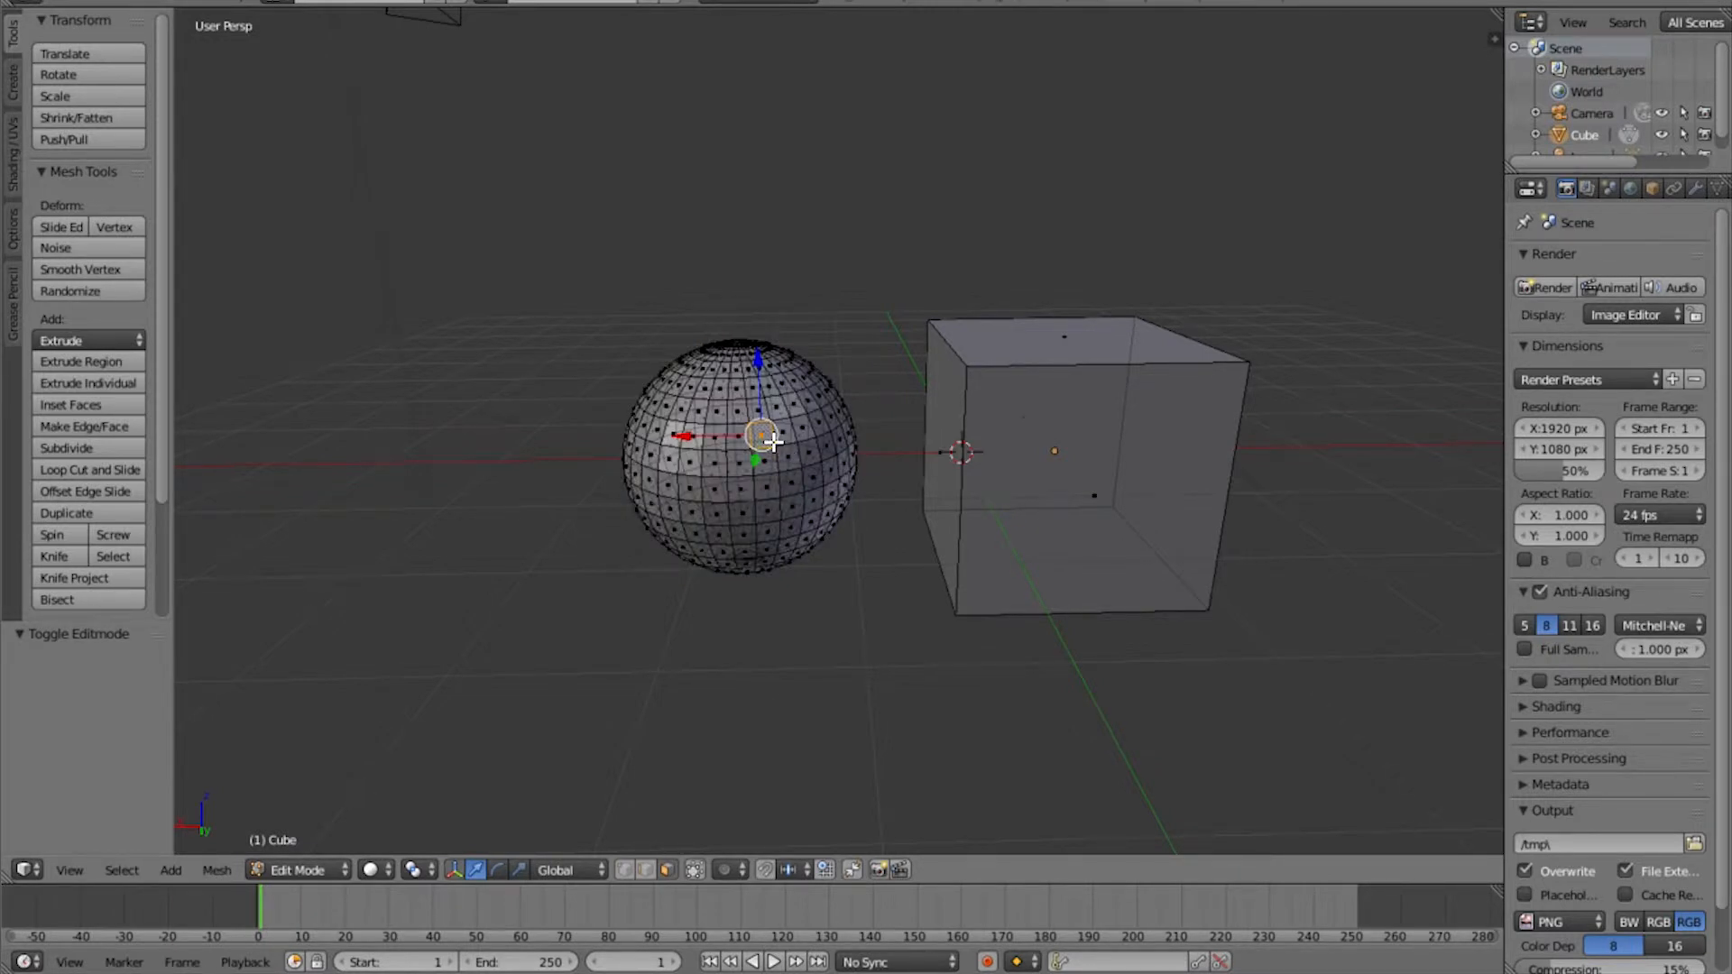
key("ctrl+l")
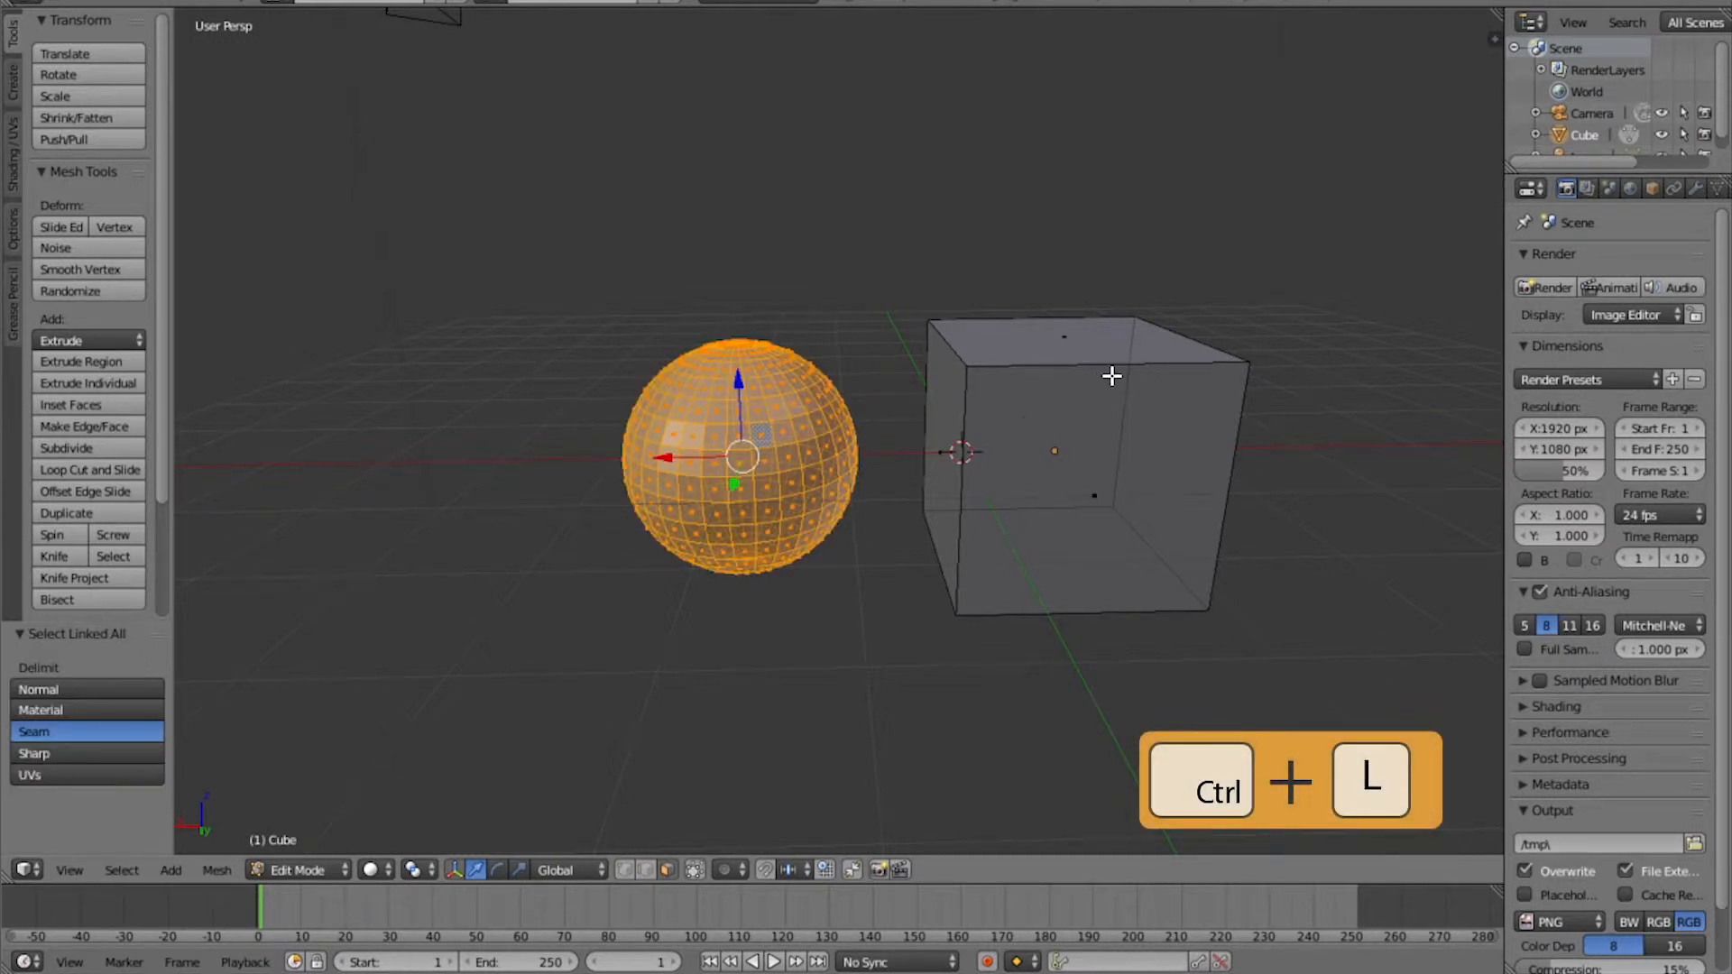
mouse_move(761, 453)
middle_mouse_down()
mouse_move(767, 483)
mouse_move(763, 461)
mouse_move(781, 476)
middle_mouse_up()
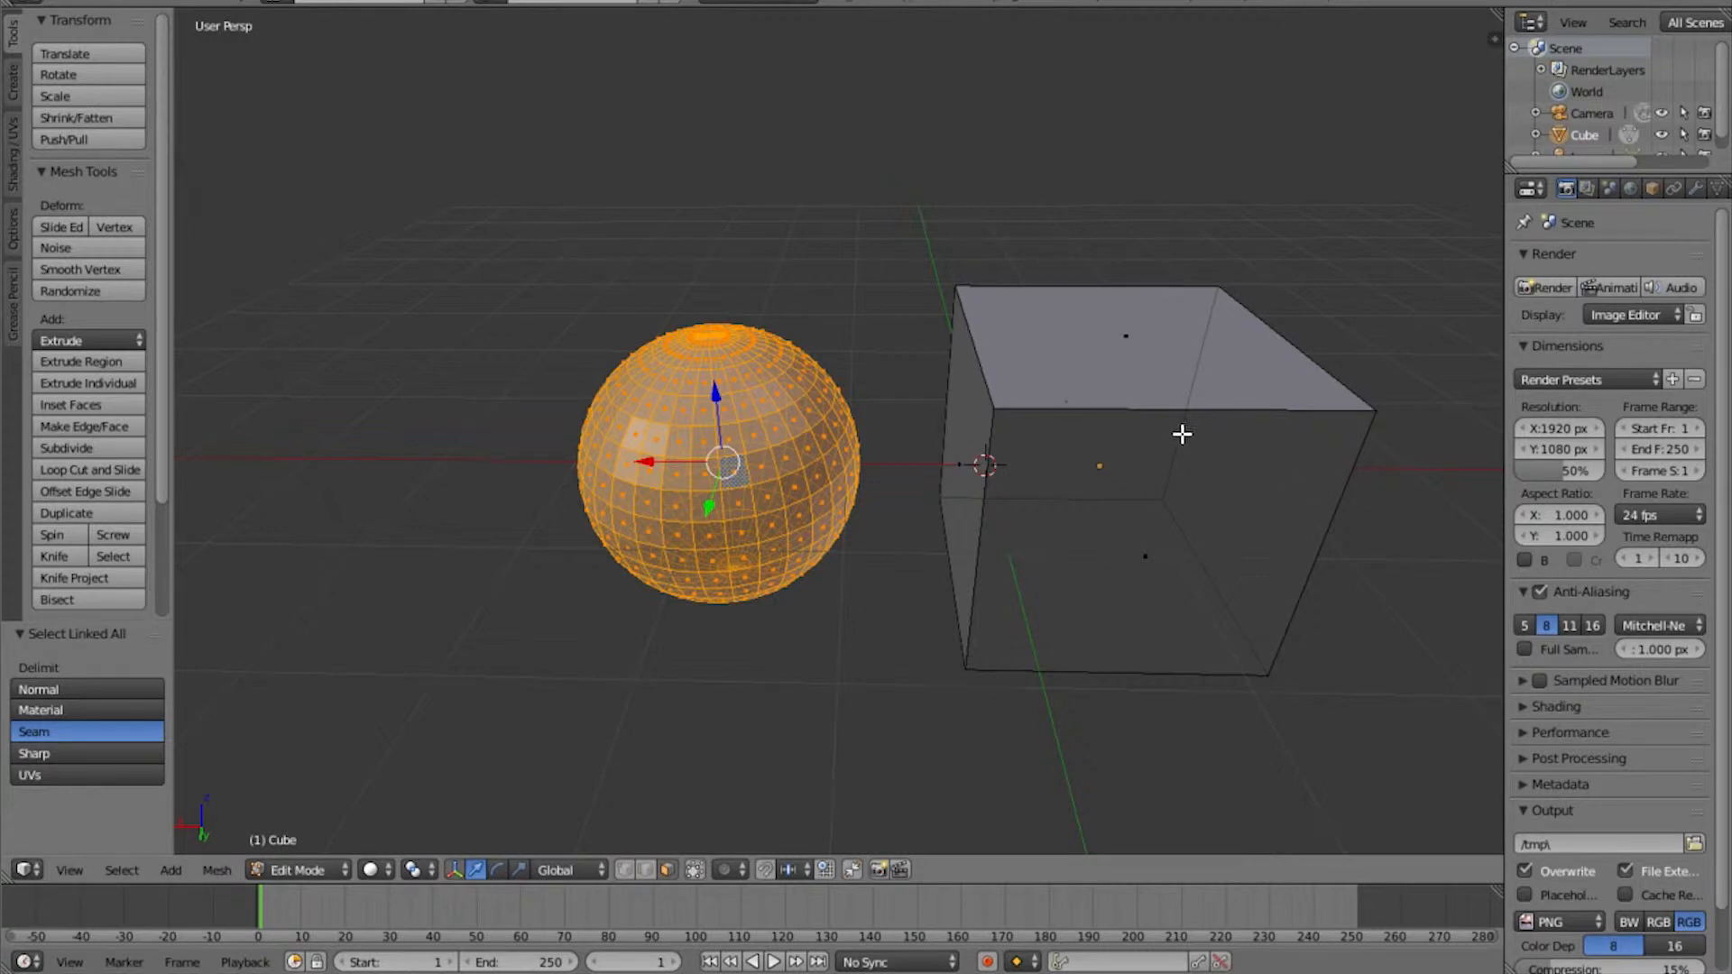
middle_click_drag(1067, 456, 1141, 485)
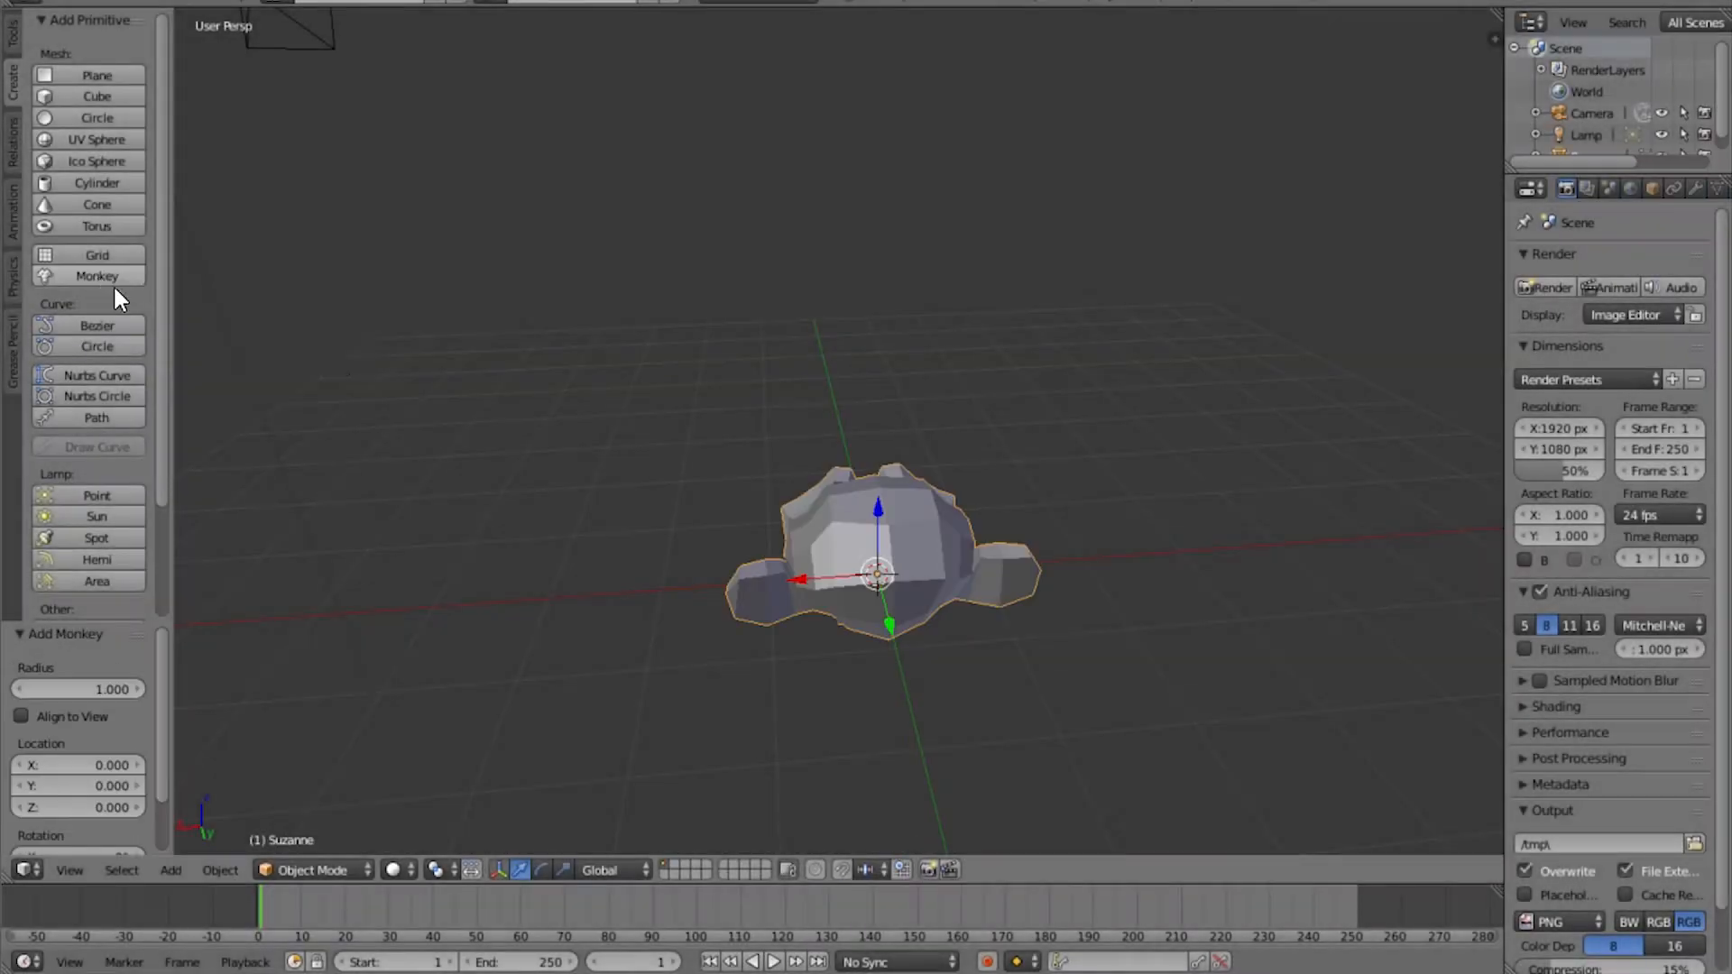
Raise the monkey head along the Z axis above the grid and put it in Edit Mode
middle_click_drag(719, 522, 810, 469)
scroll(870, 531, "up", 3)
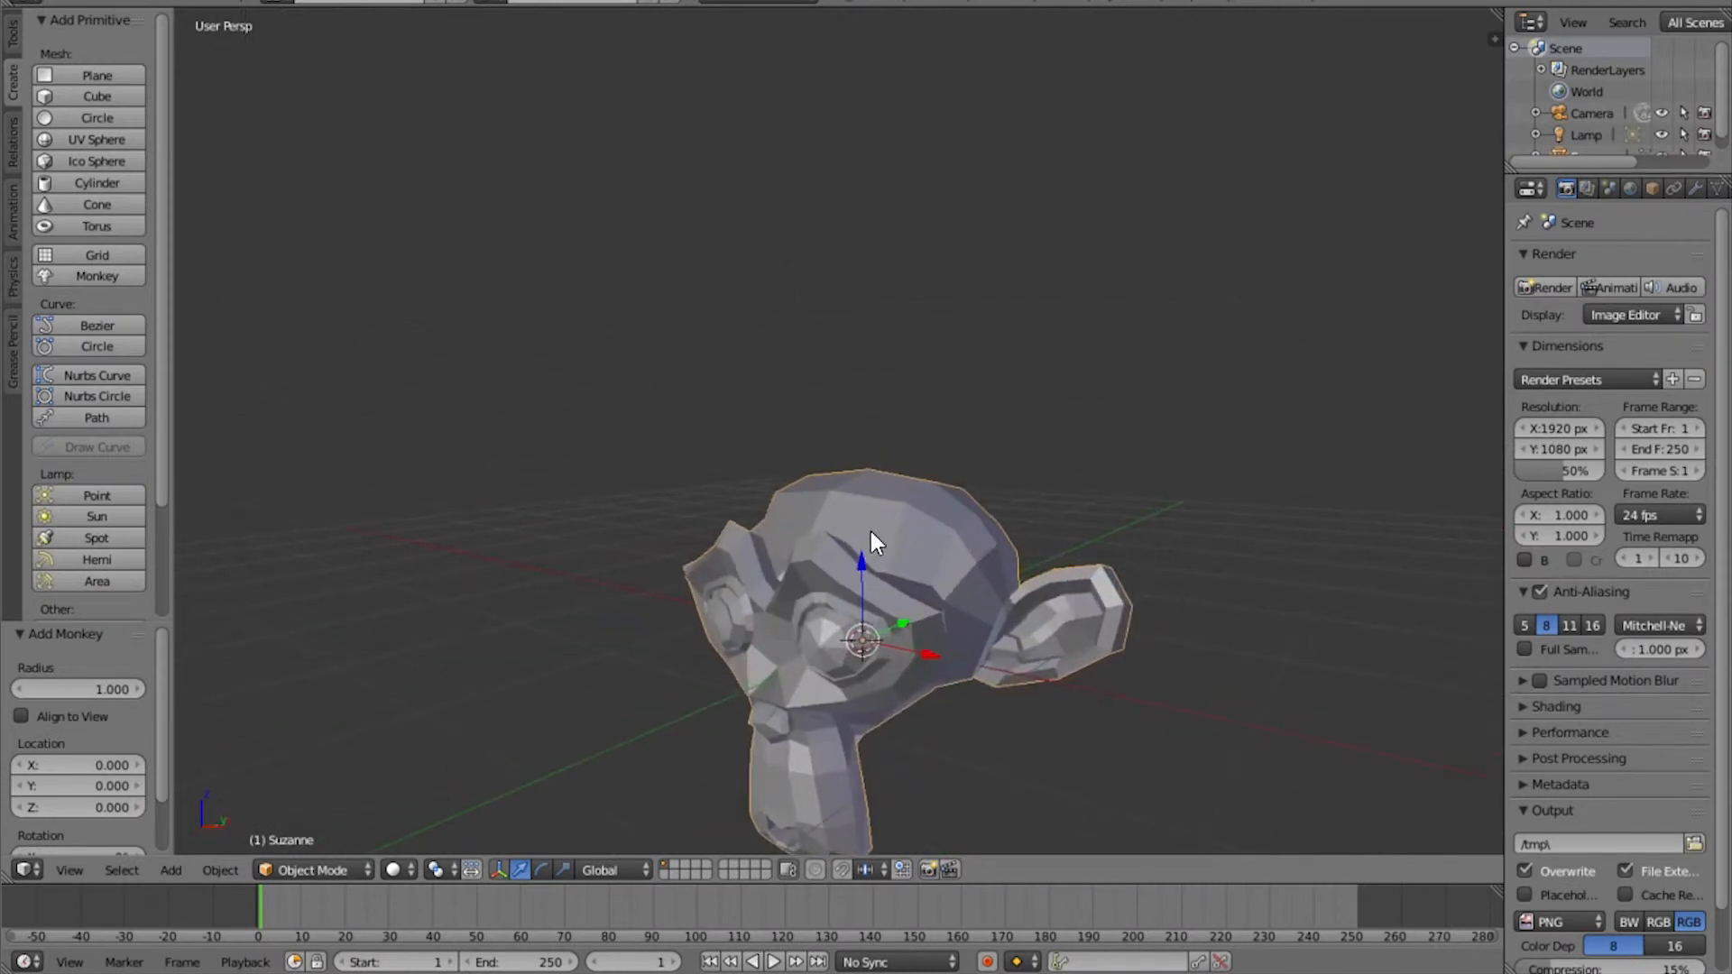
left_click_drag(852, 550, 754, 417)
middle_click_drag(754, 417, 864, 431)
key("Tab")
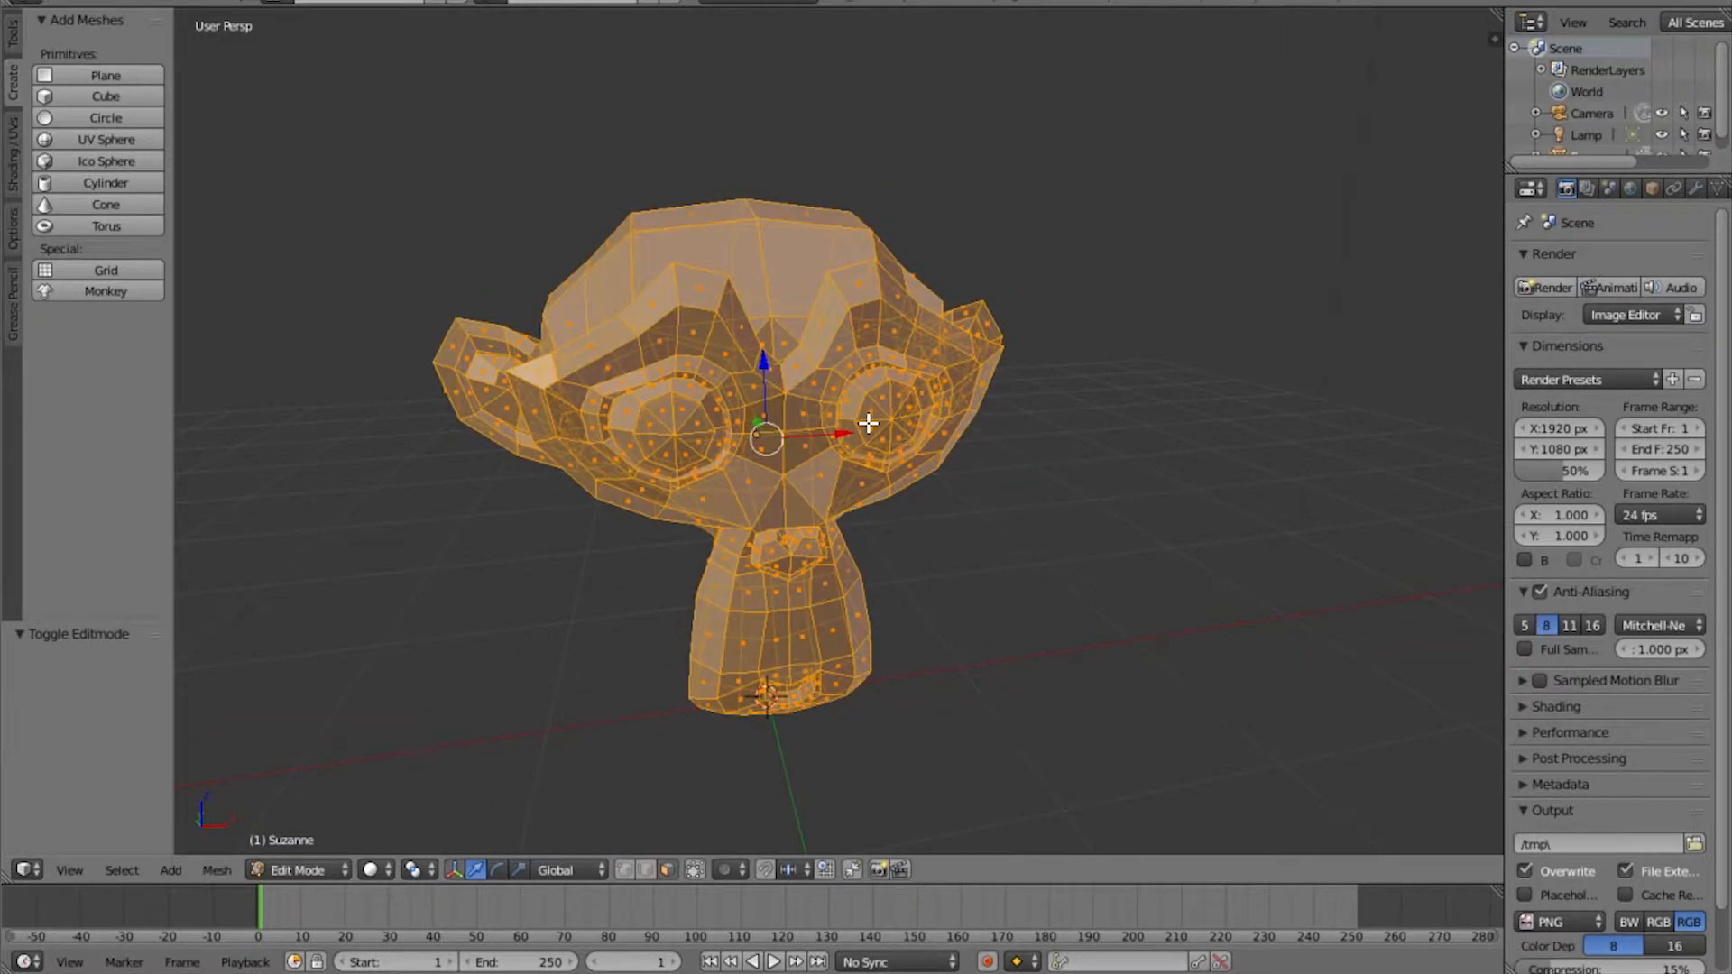
In face select mode, select one face on the eye at the positive X side and expand the selection to the whole linked eye
scroll(869, 456, "up", 1)
middle_click_drag(870, 456, 928, 449)
key("a")
key("ctrl+Tab")
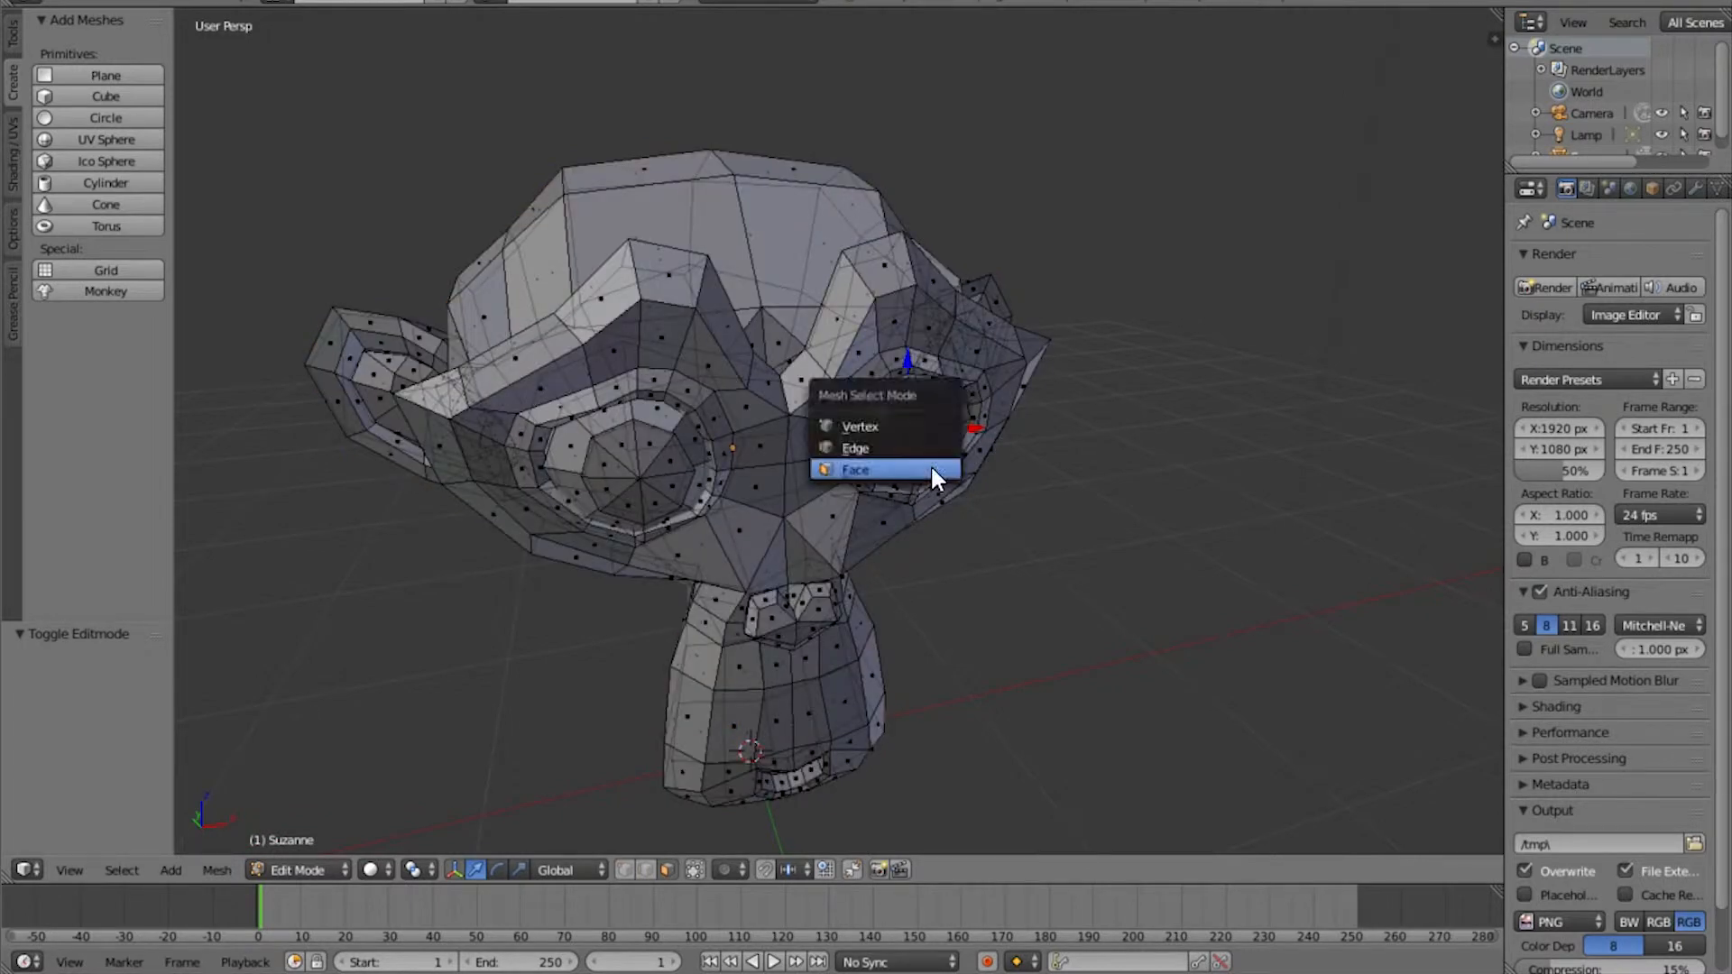
left_click(883, 472)
right_click(919, 481)
right_click(941, 448)
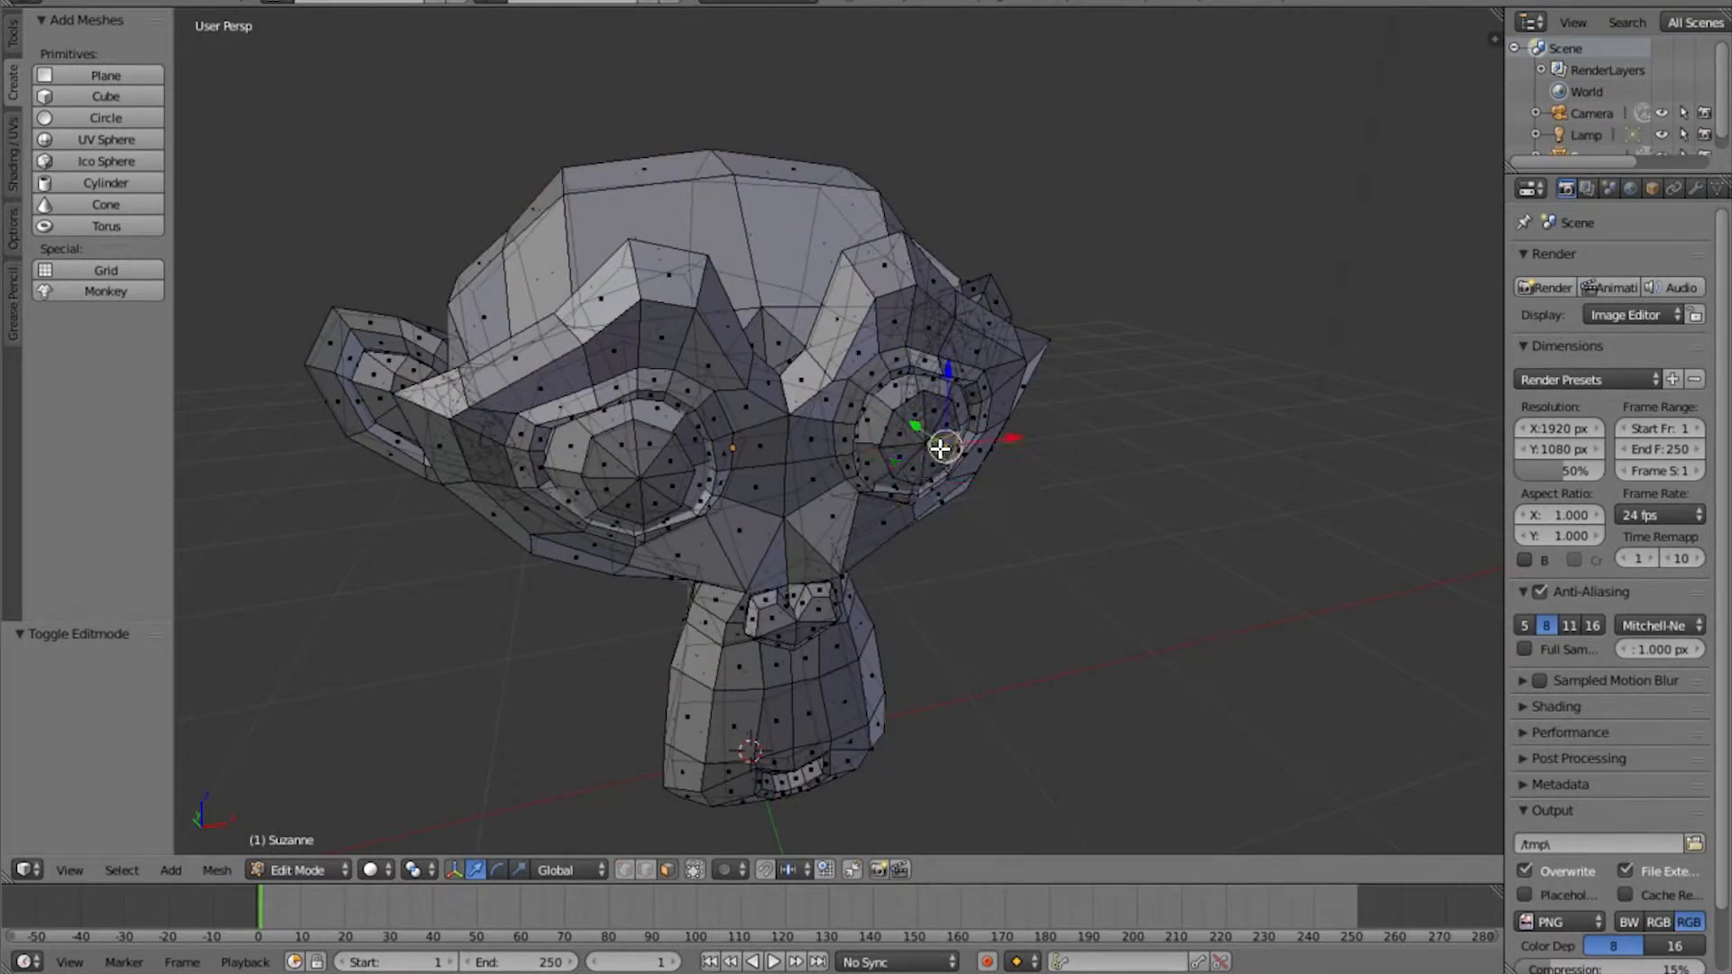
key("ctrl+l")
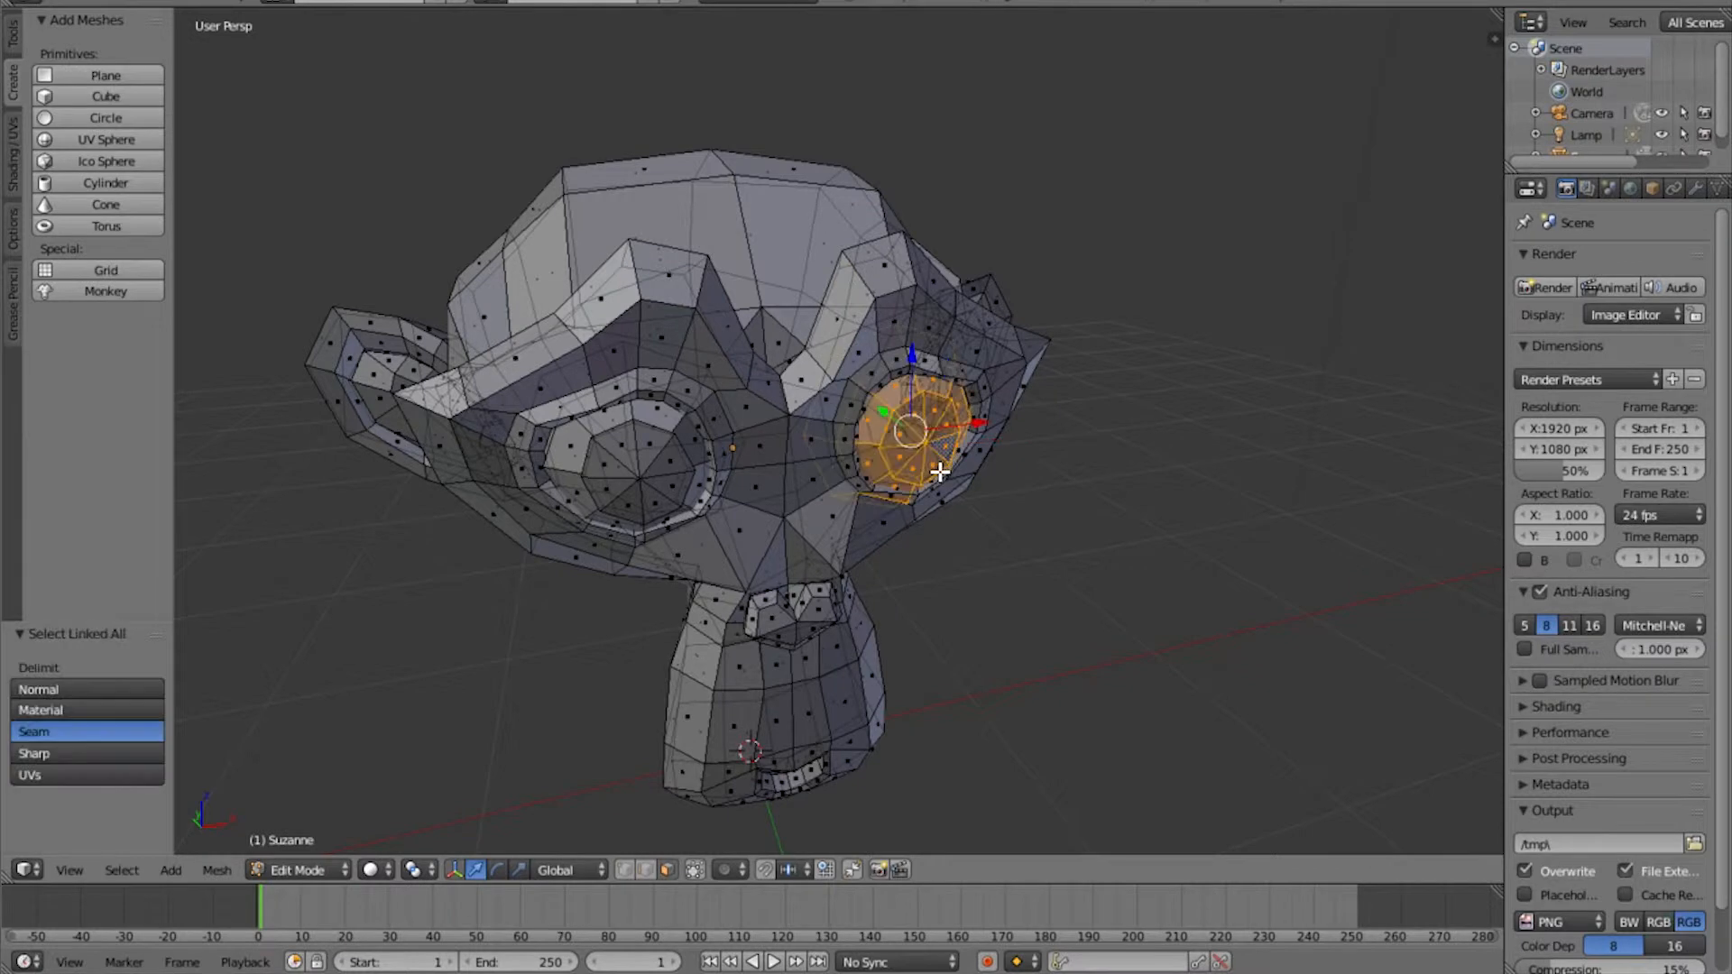
Move the selected eye out of its socket by -0.785 along the Y axis
middle_click_drag(933, 457, 879, 405)
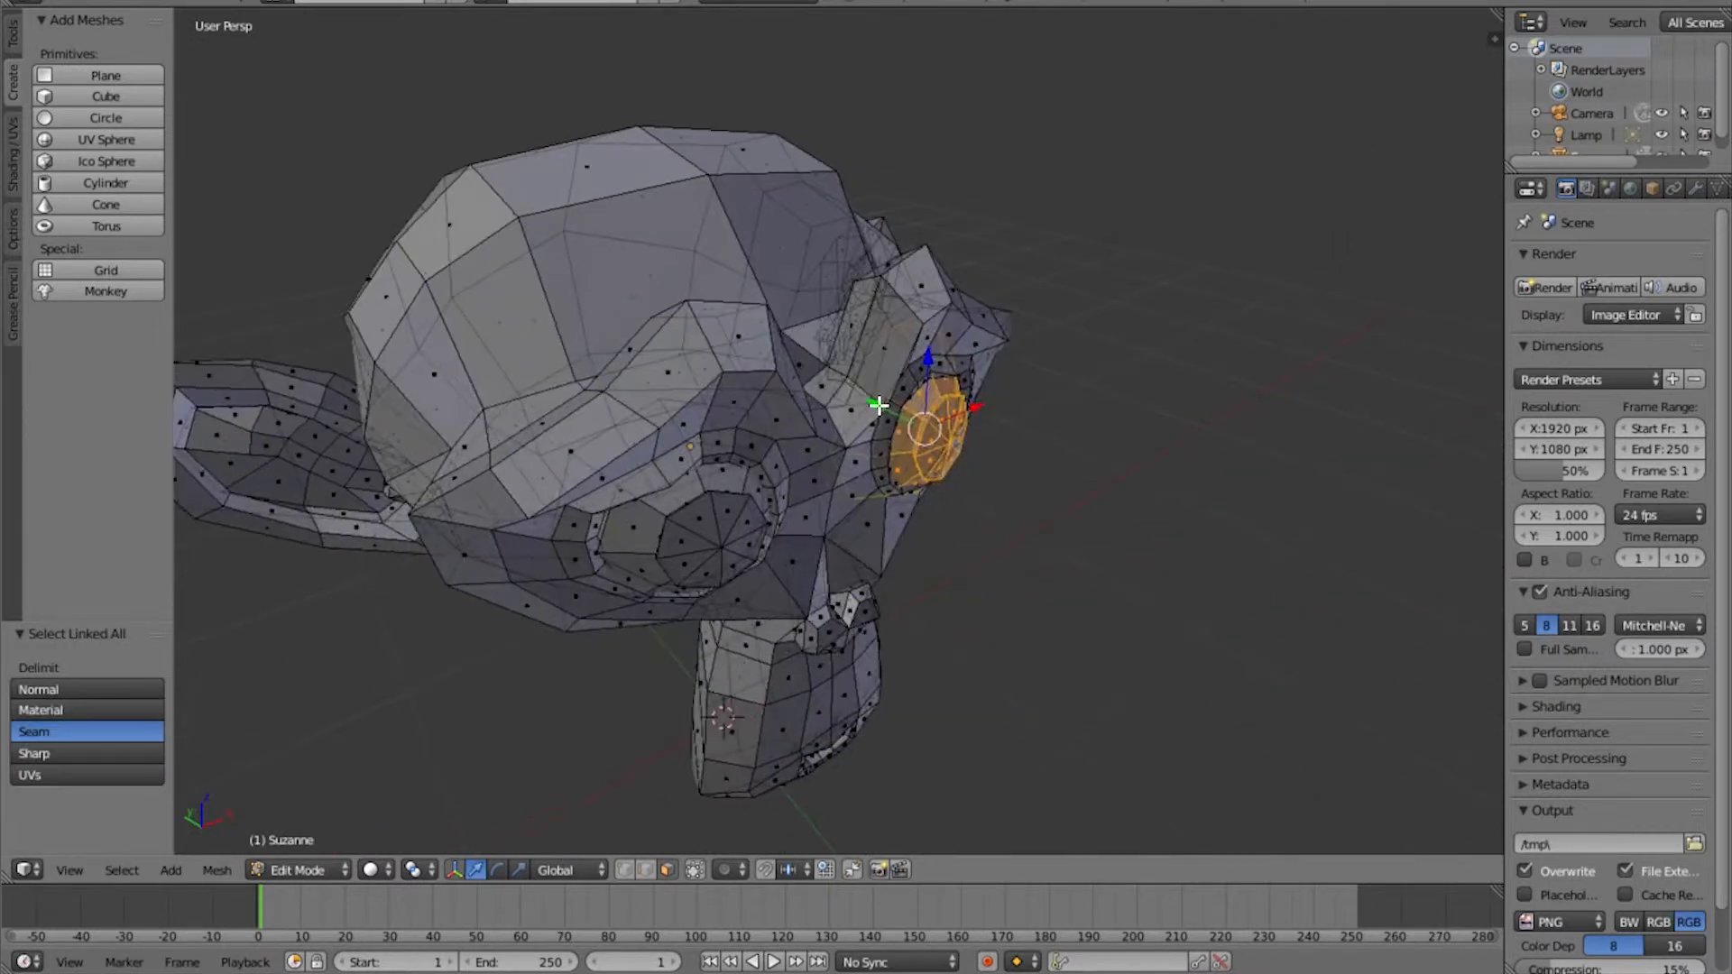
key("g")
key("y")
left_click(1159, 510)
middle_click_drag(1159, 510, 1070, 520)
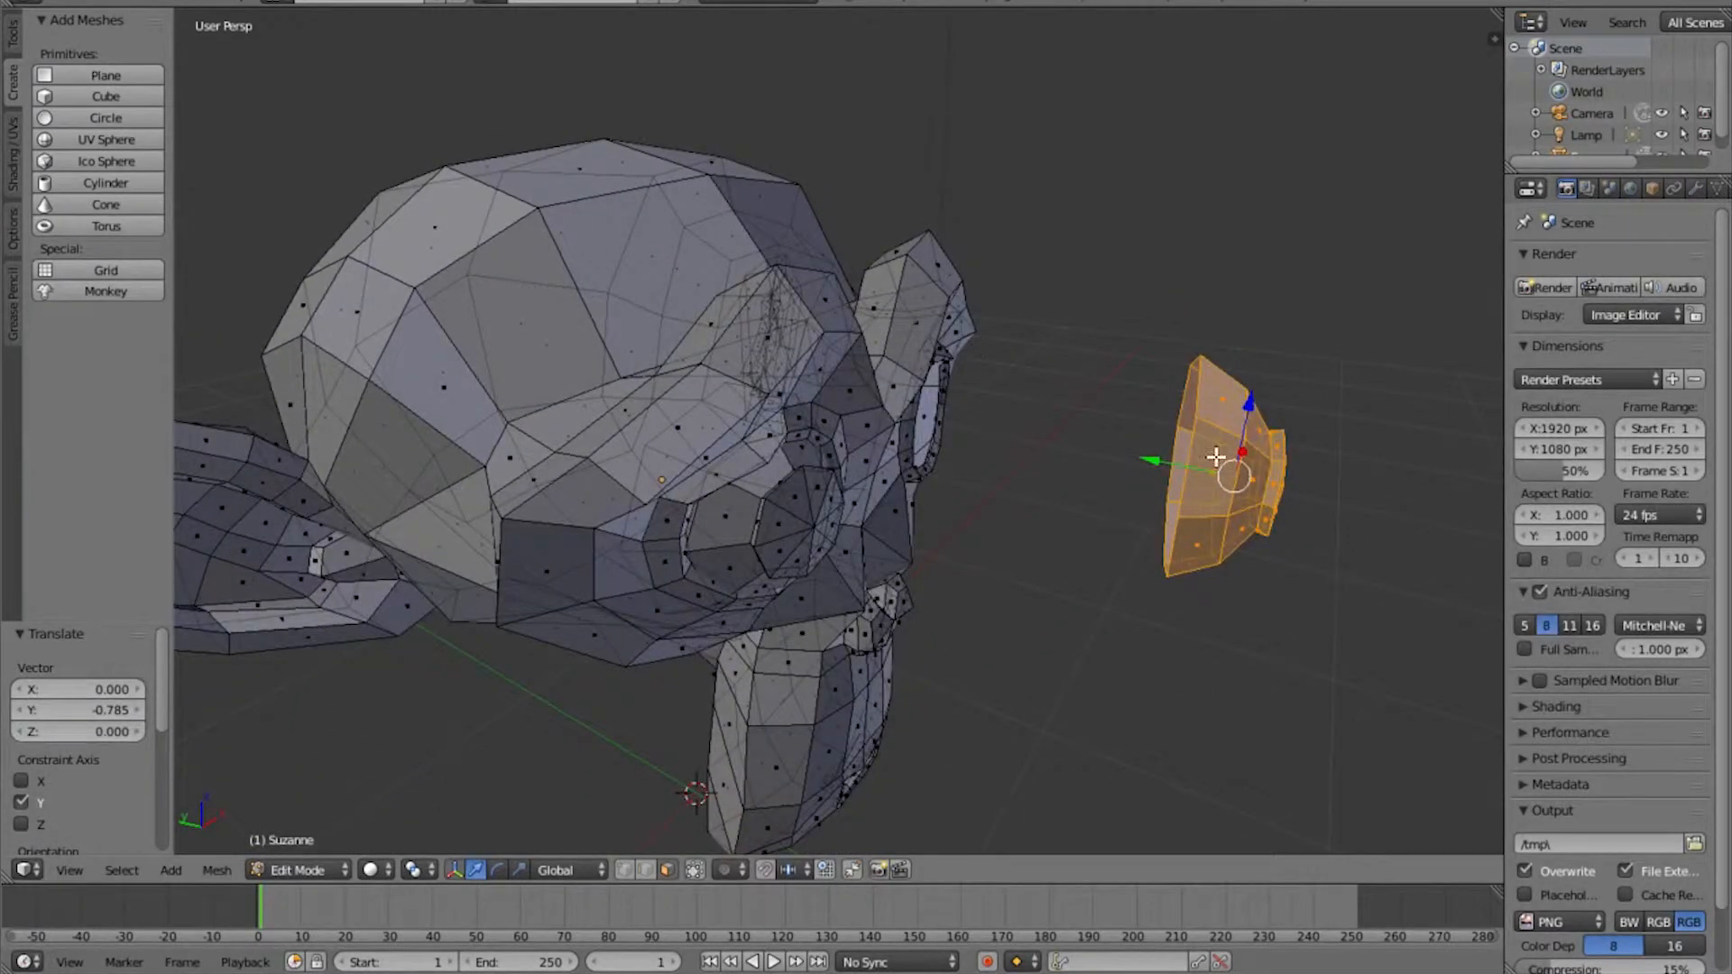
middle_click_drag(1045, 383, 646, 502)
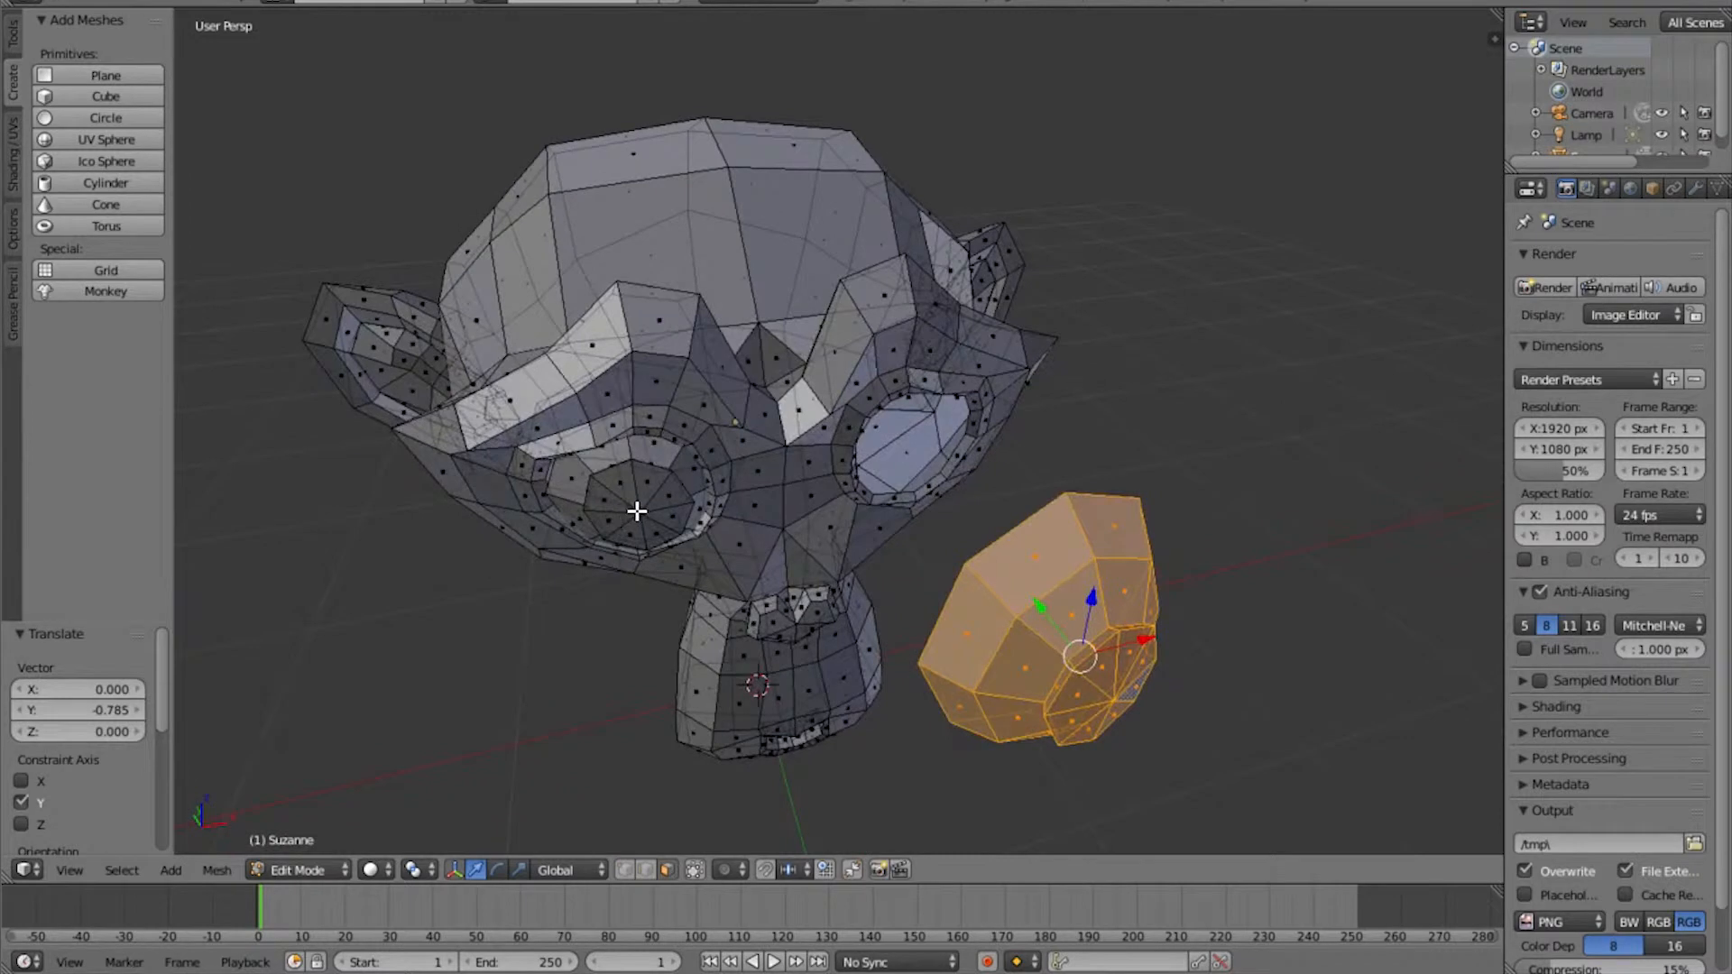
Select one face on the other eye and expand the selection to all geometry linked to it
right_click(636, 507)
middle_click_drag(658, 578, 708, 550)
right_click(714, 573)
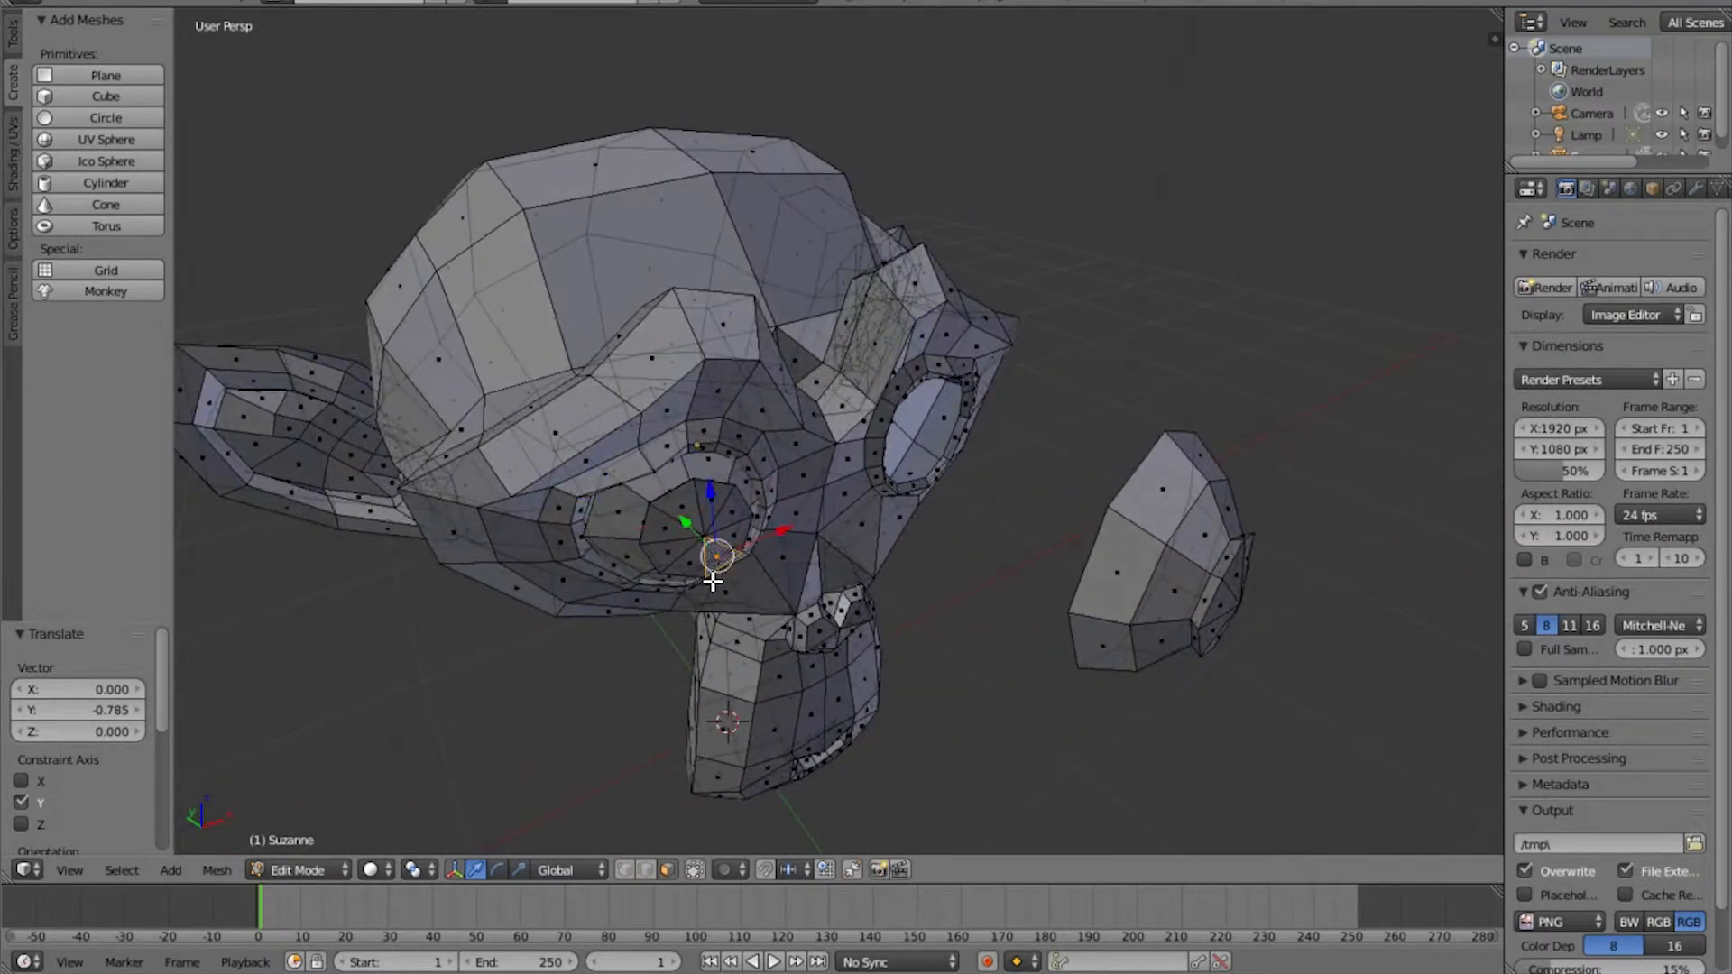
key("ctrl+l")
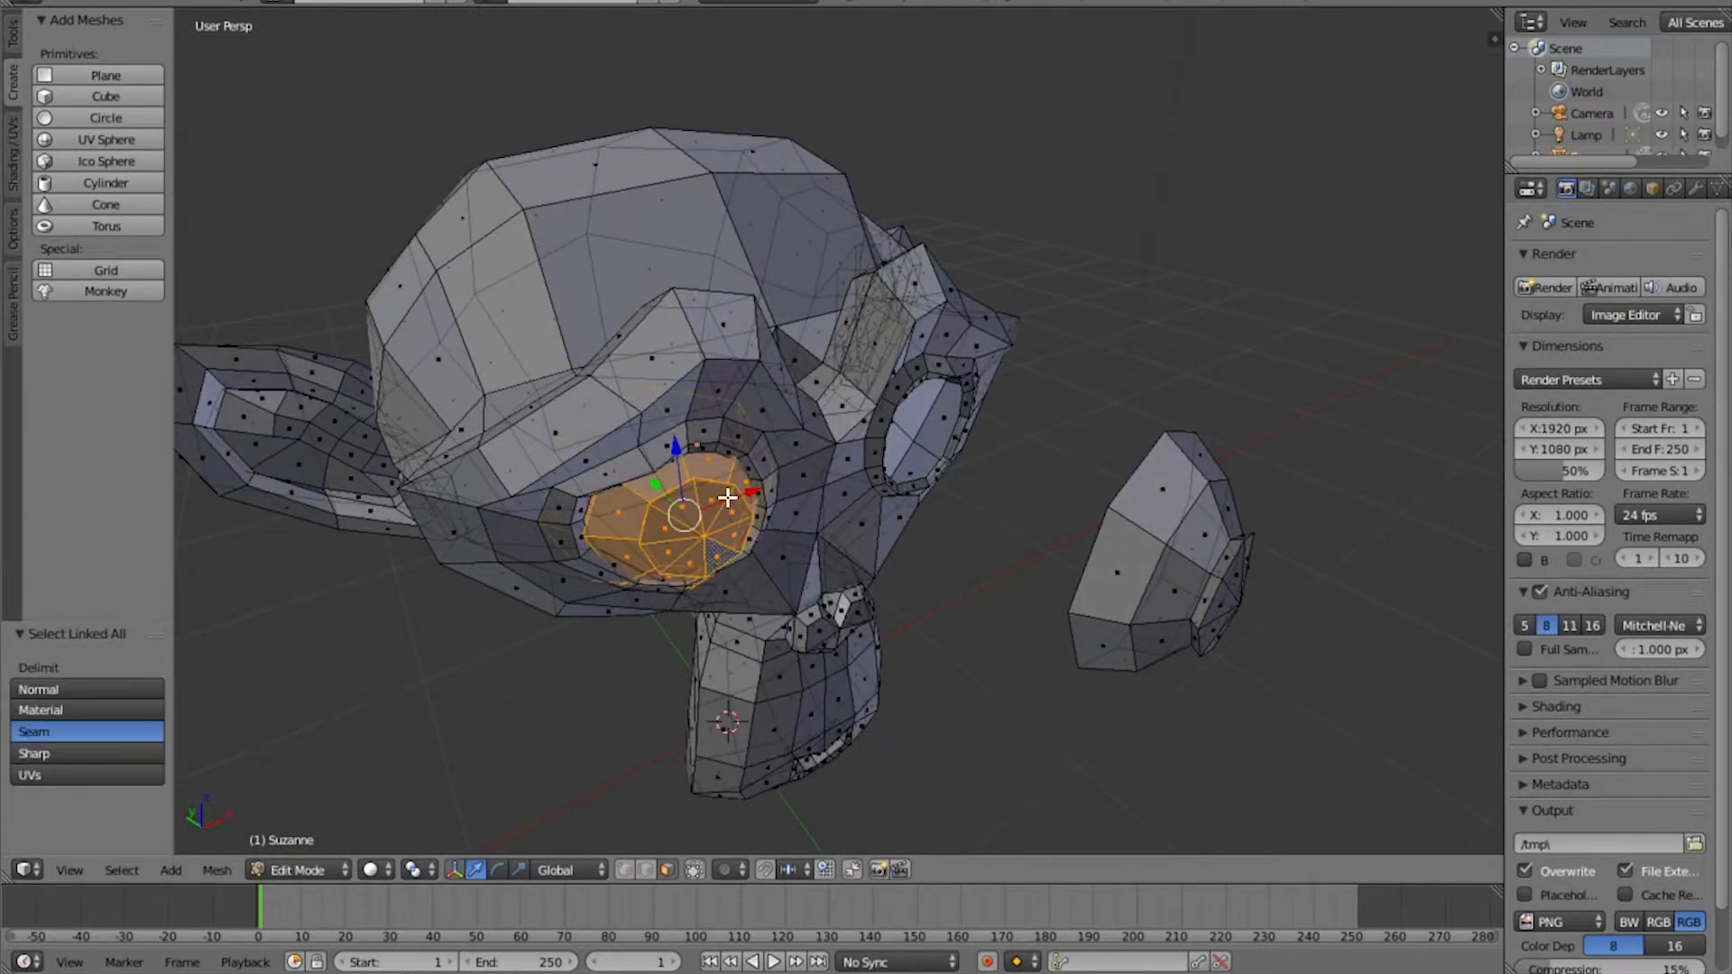
Move the second eye out of its socket by -0.583 along the Y axis
middle_click_drag(728, 498, 746, 506)
key("g")
key("y")
left_click(1002, 622)
middle_click_drag(1017, 626, 922, 628)
scroll(859, 567, "up", 3)
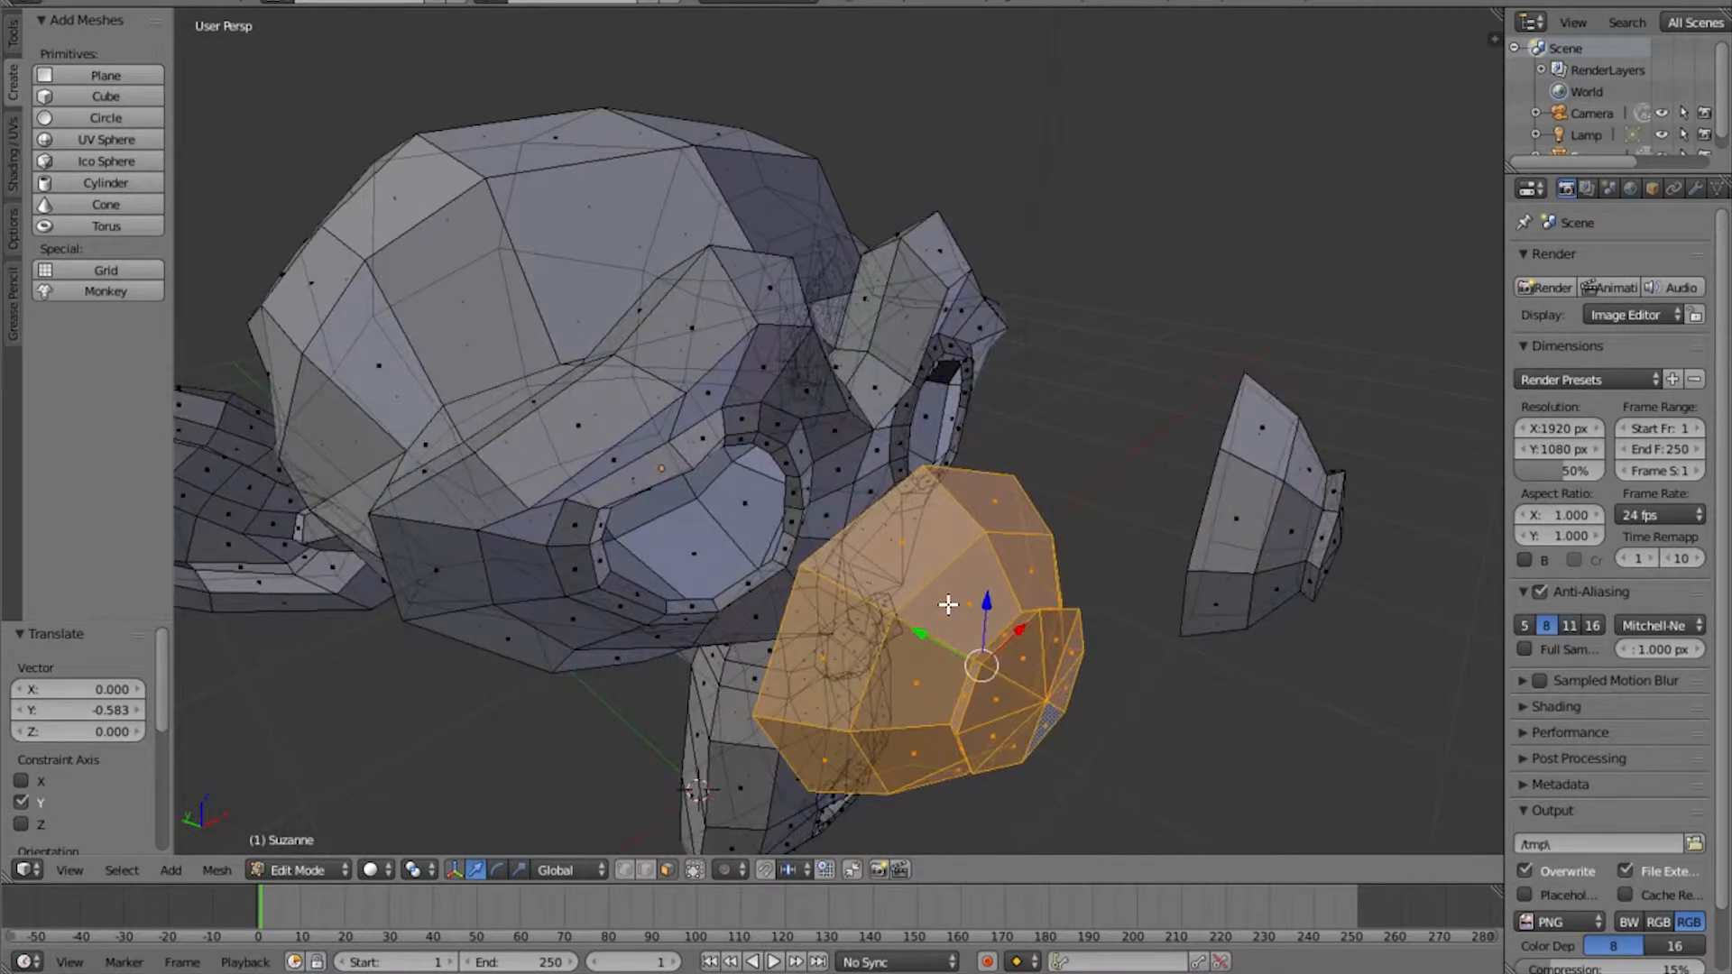
Undo the moves of both eyes, going back to the first eye selected in its socket
key("ctrl+z")
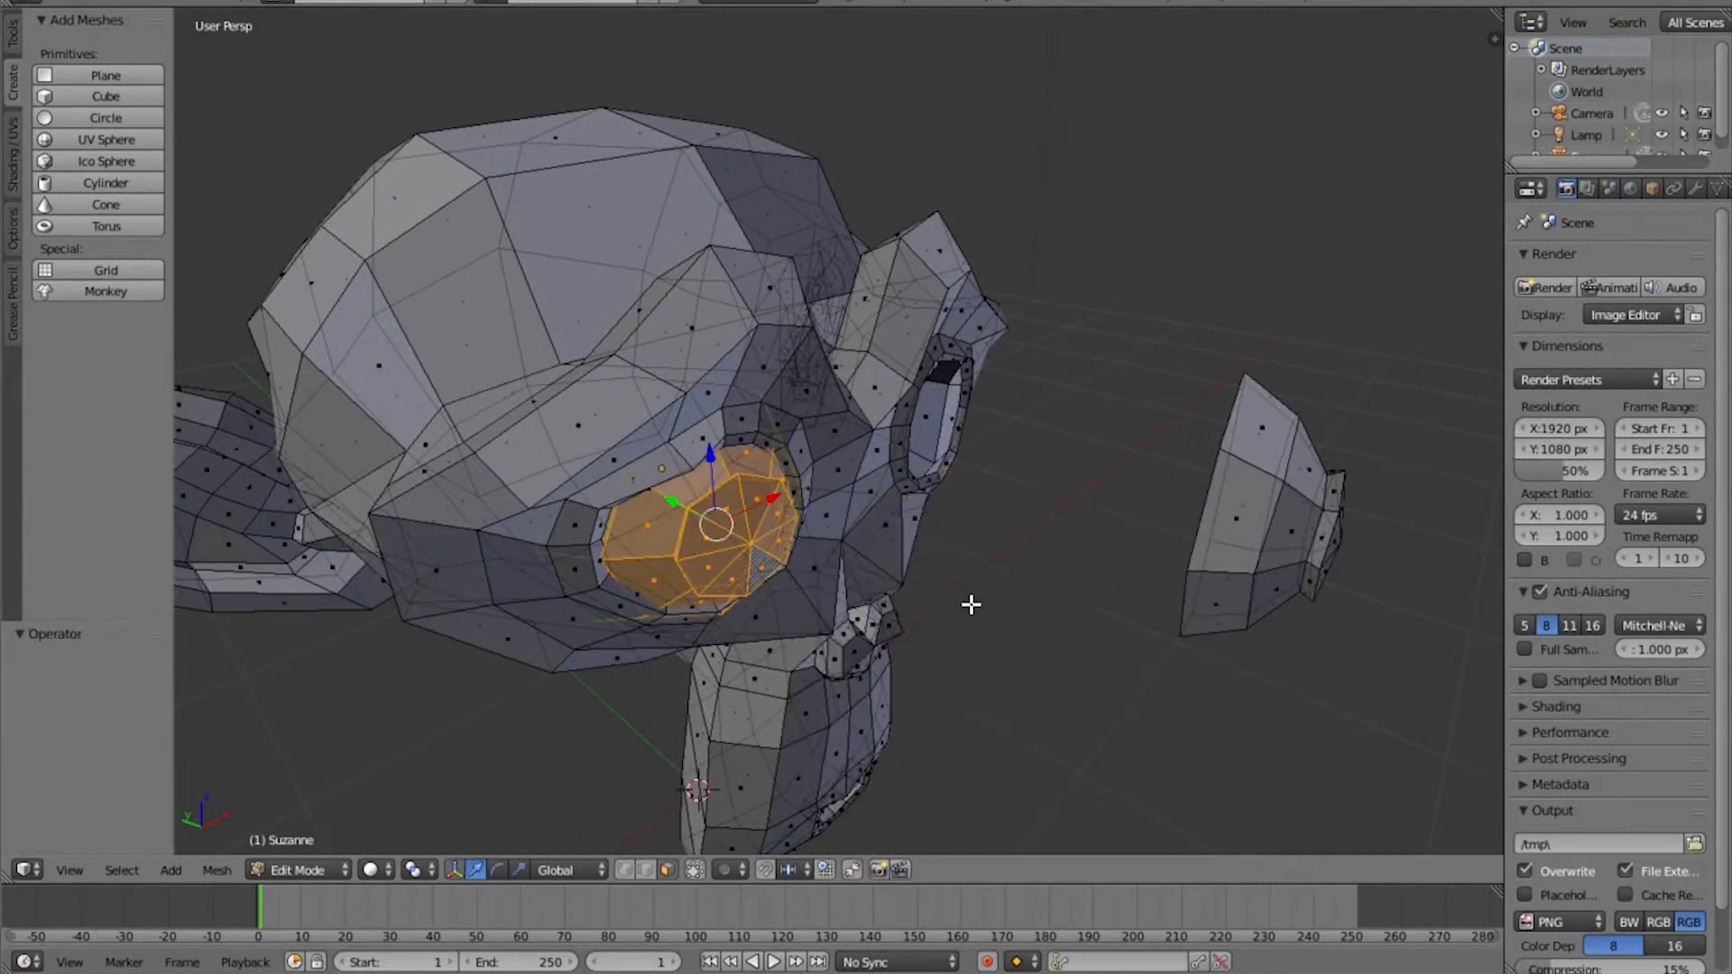
key("ctrl+z")
key("ctrl+z")
key("ctrl+z")
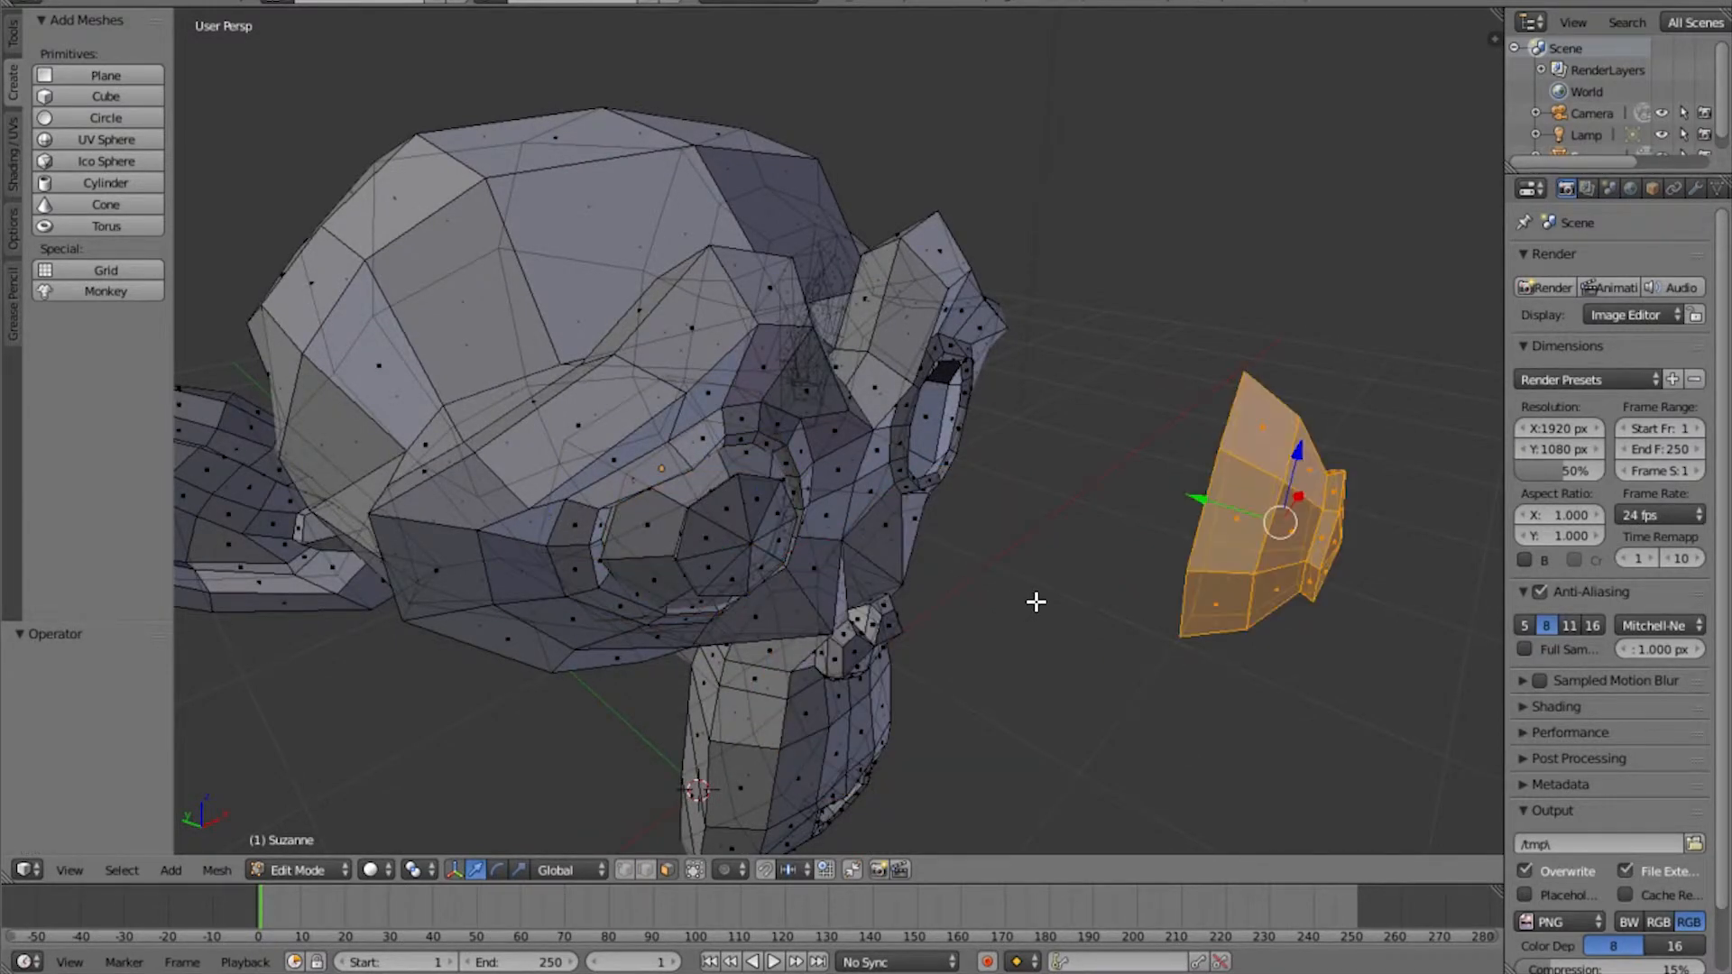
key("ctrl+z")
middle_click_drag(1046, 580, 886, 481)
scroll(885, 454, "up", 4)
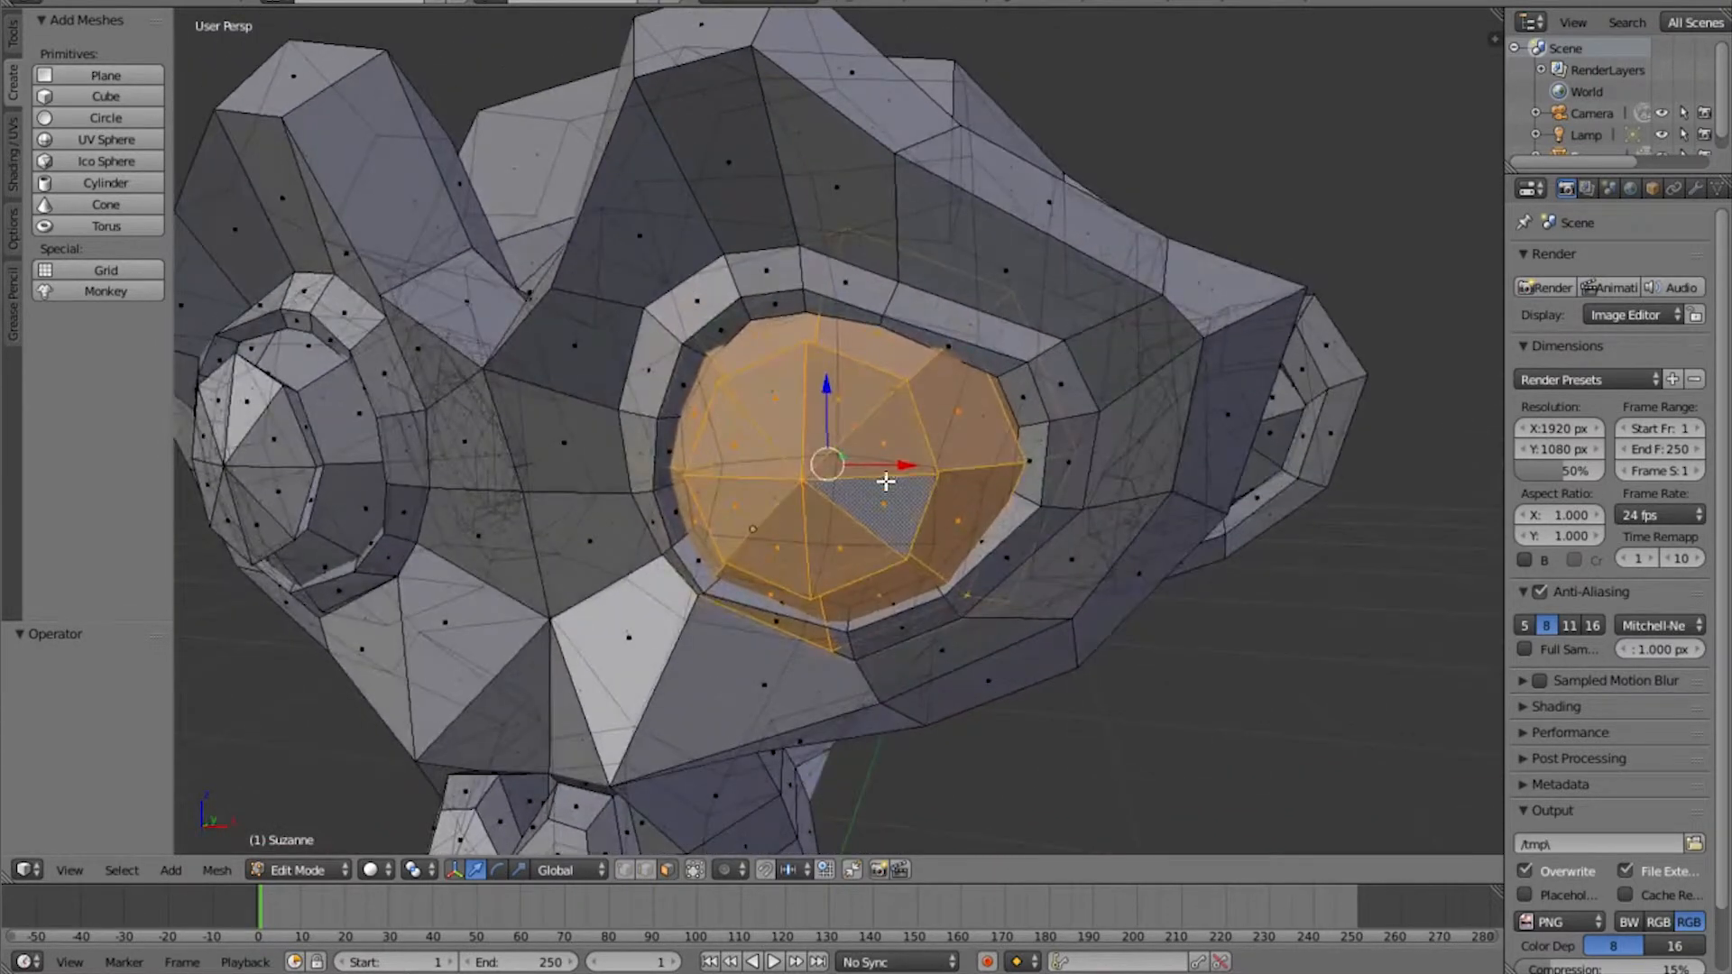
Select a face on the eye socket rim, switch to edge select mode and add the edge loop around the eye
right_click(678, 302)
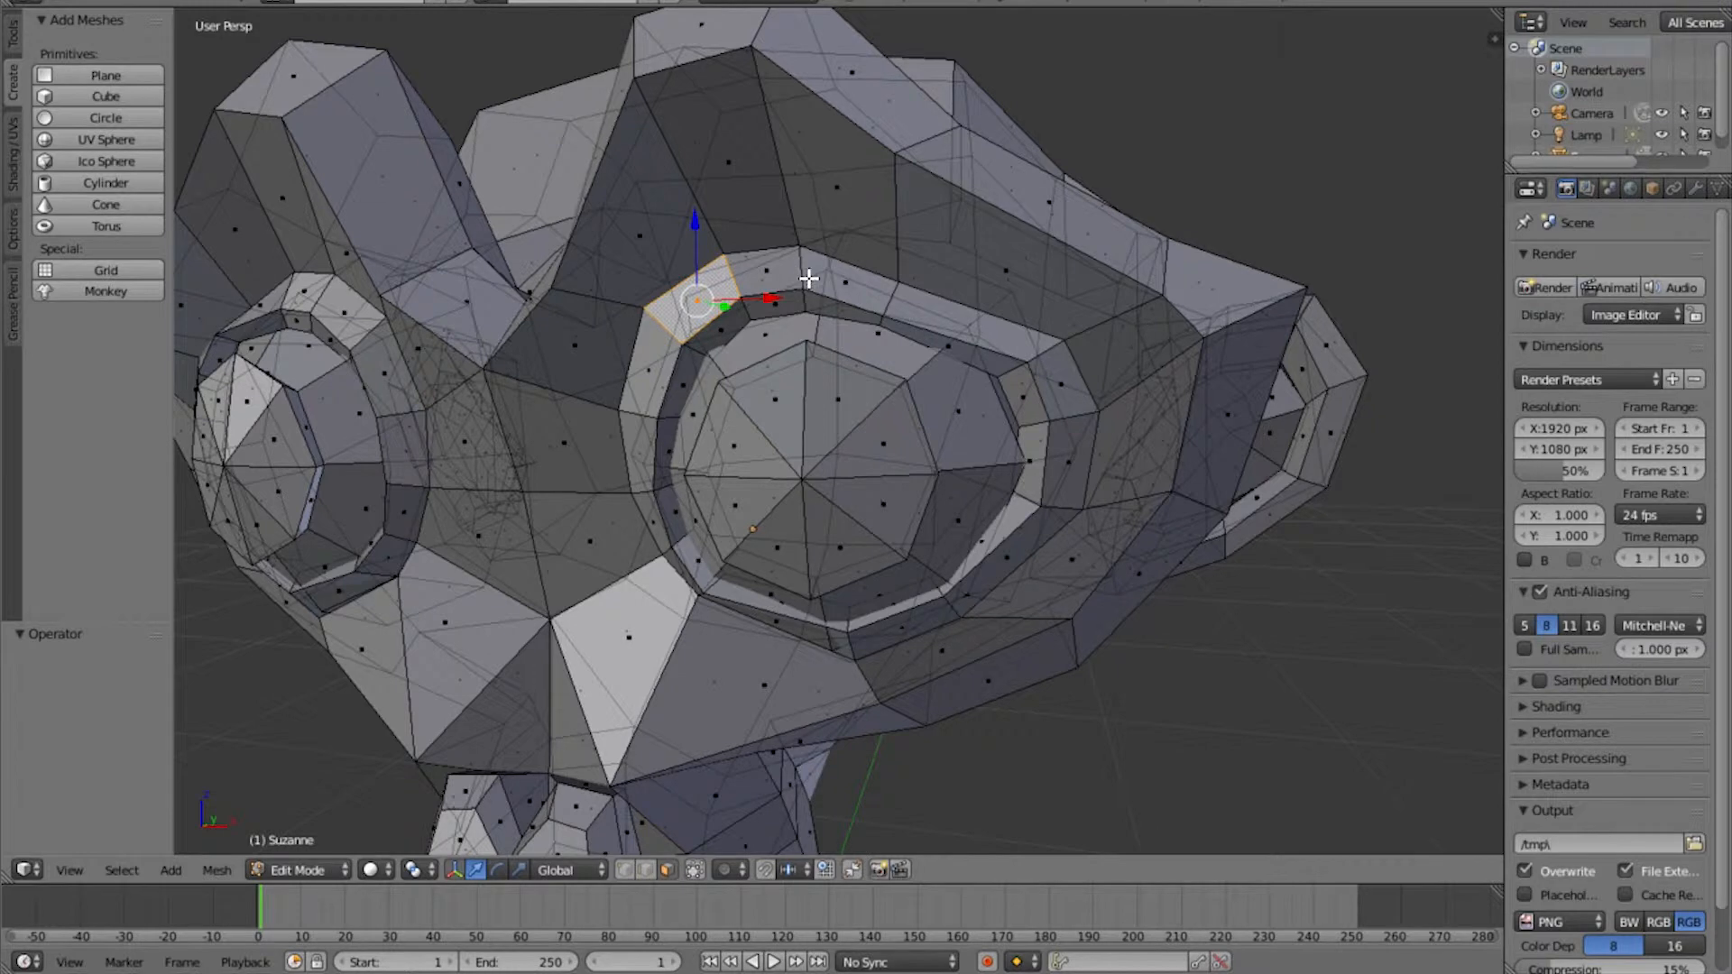
key("ctrl+Tab")
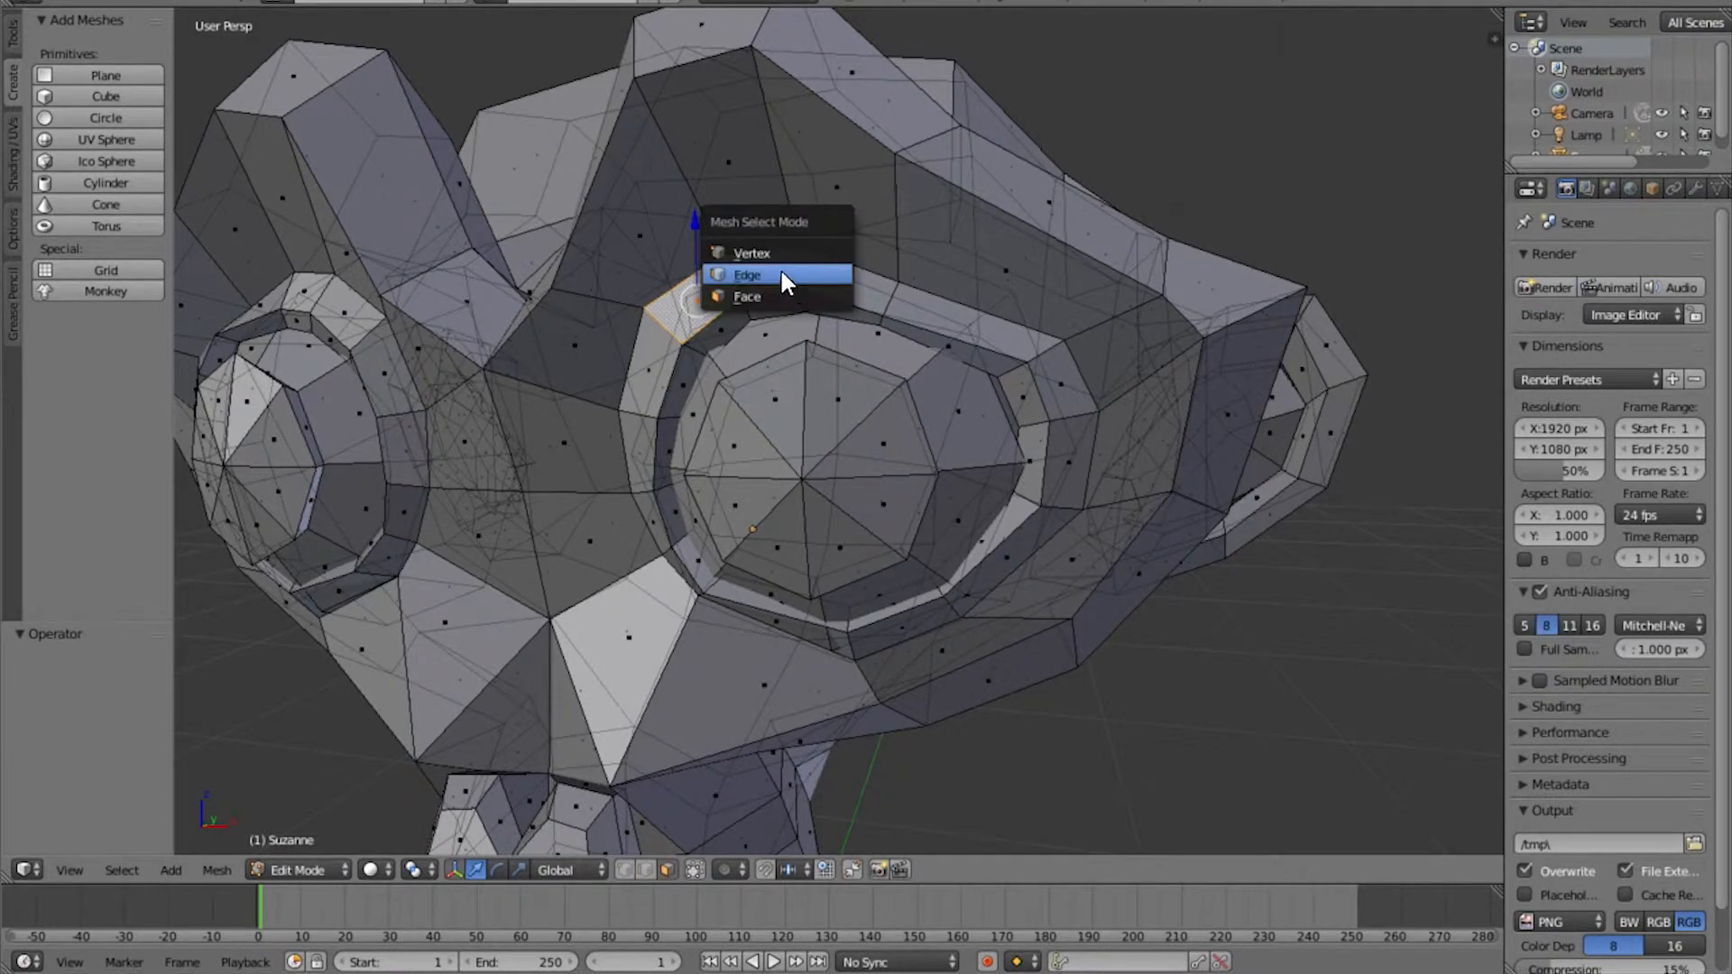
left_click(779, 269)
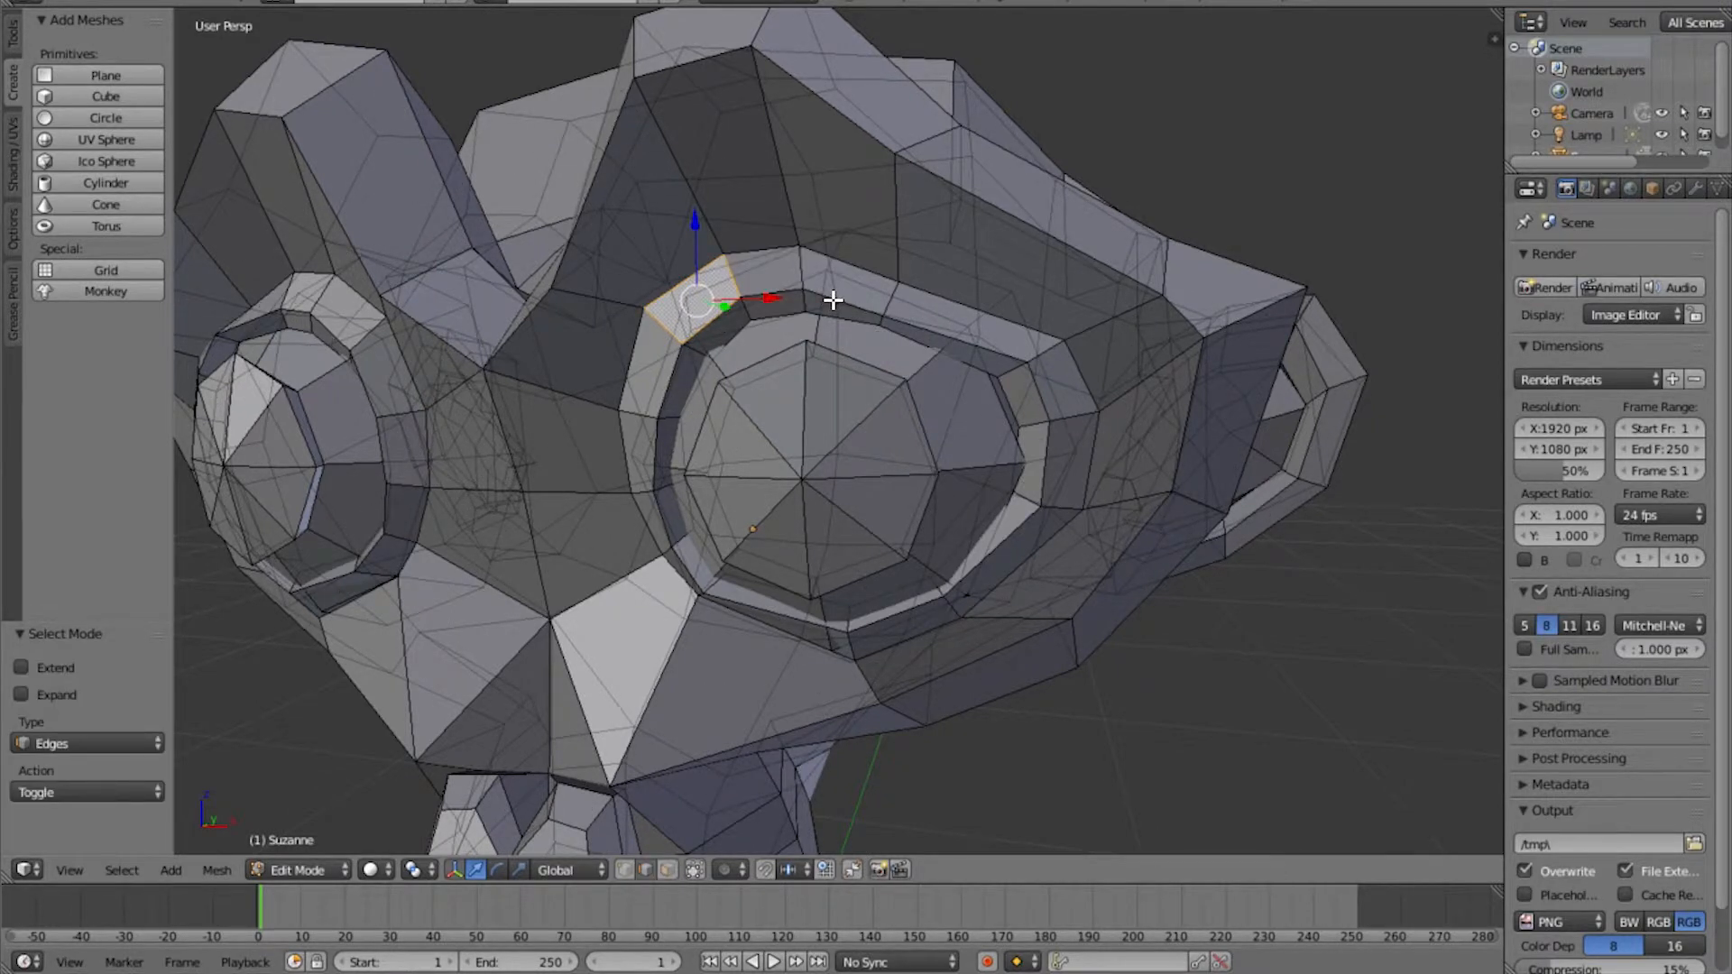
left_click(832, 301, "alt+shift")
key("KP_Decimal")
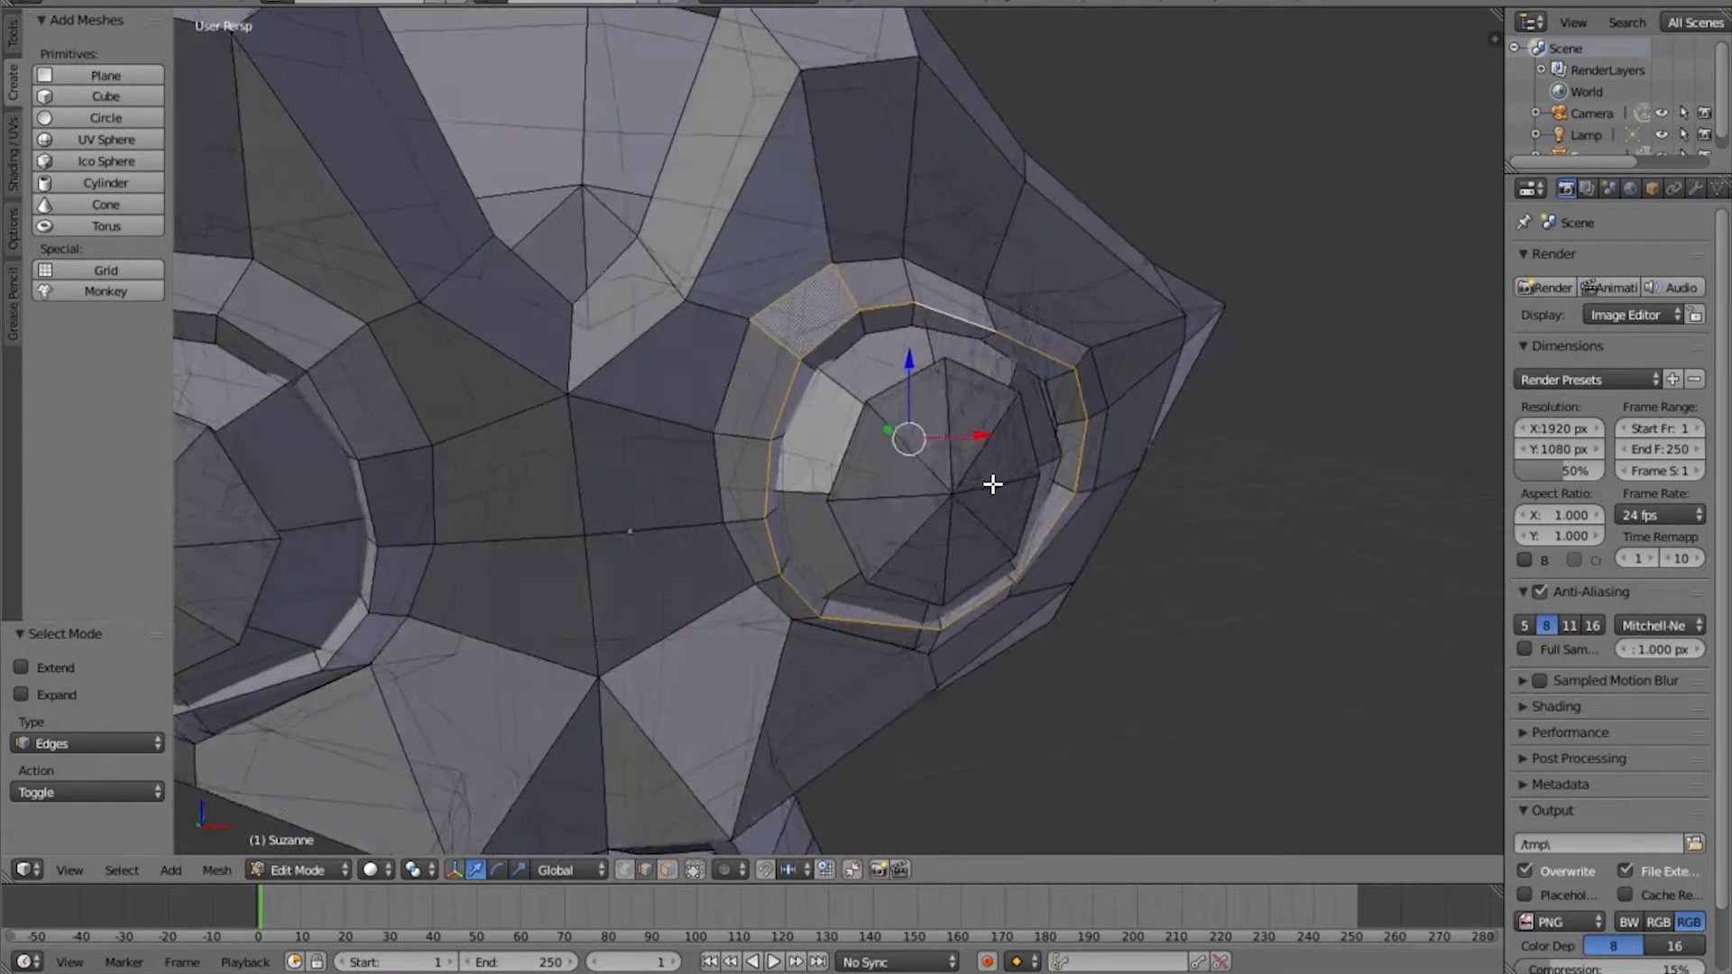
Replace the selection with only the edge loop running around the eye socket
right_click(904, 309)
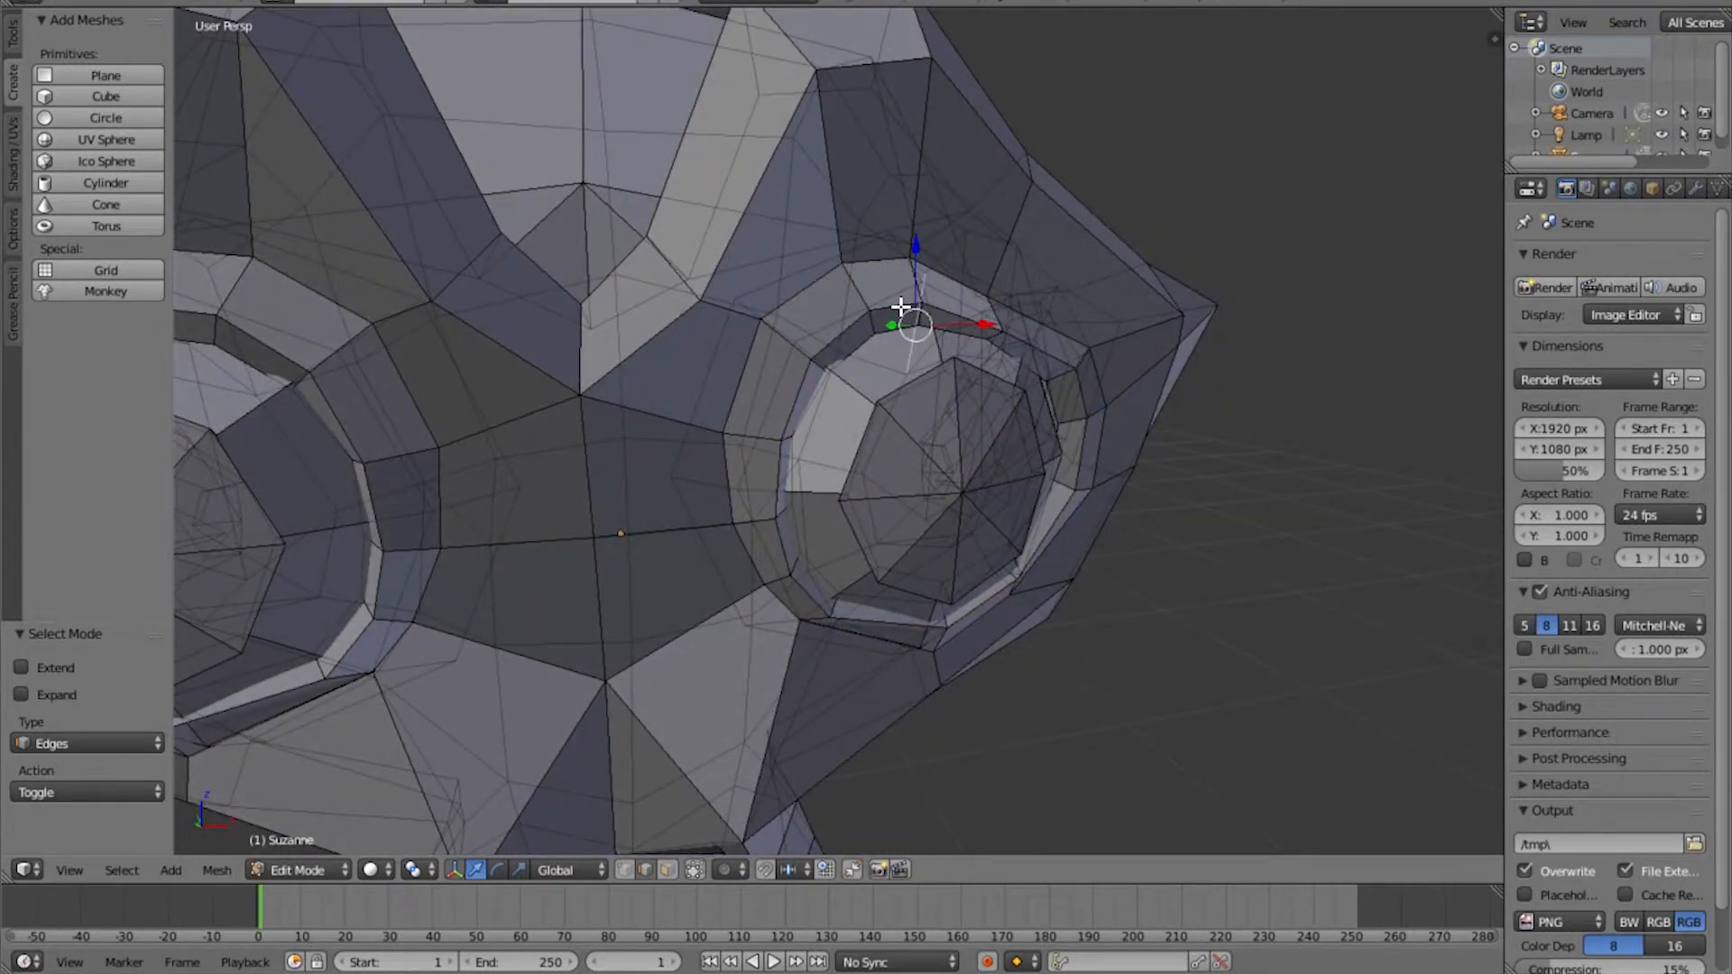
right_click(891, 302, "alt")
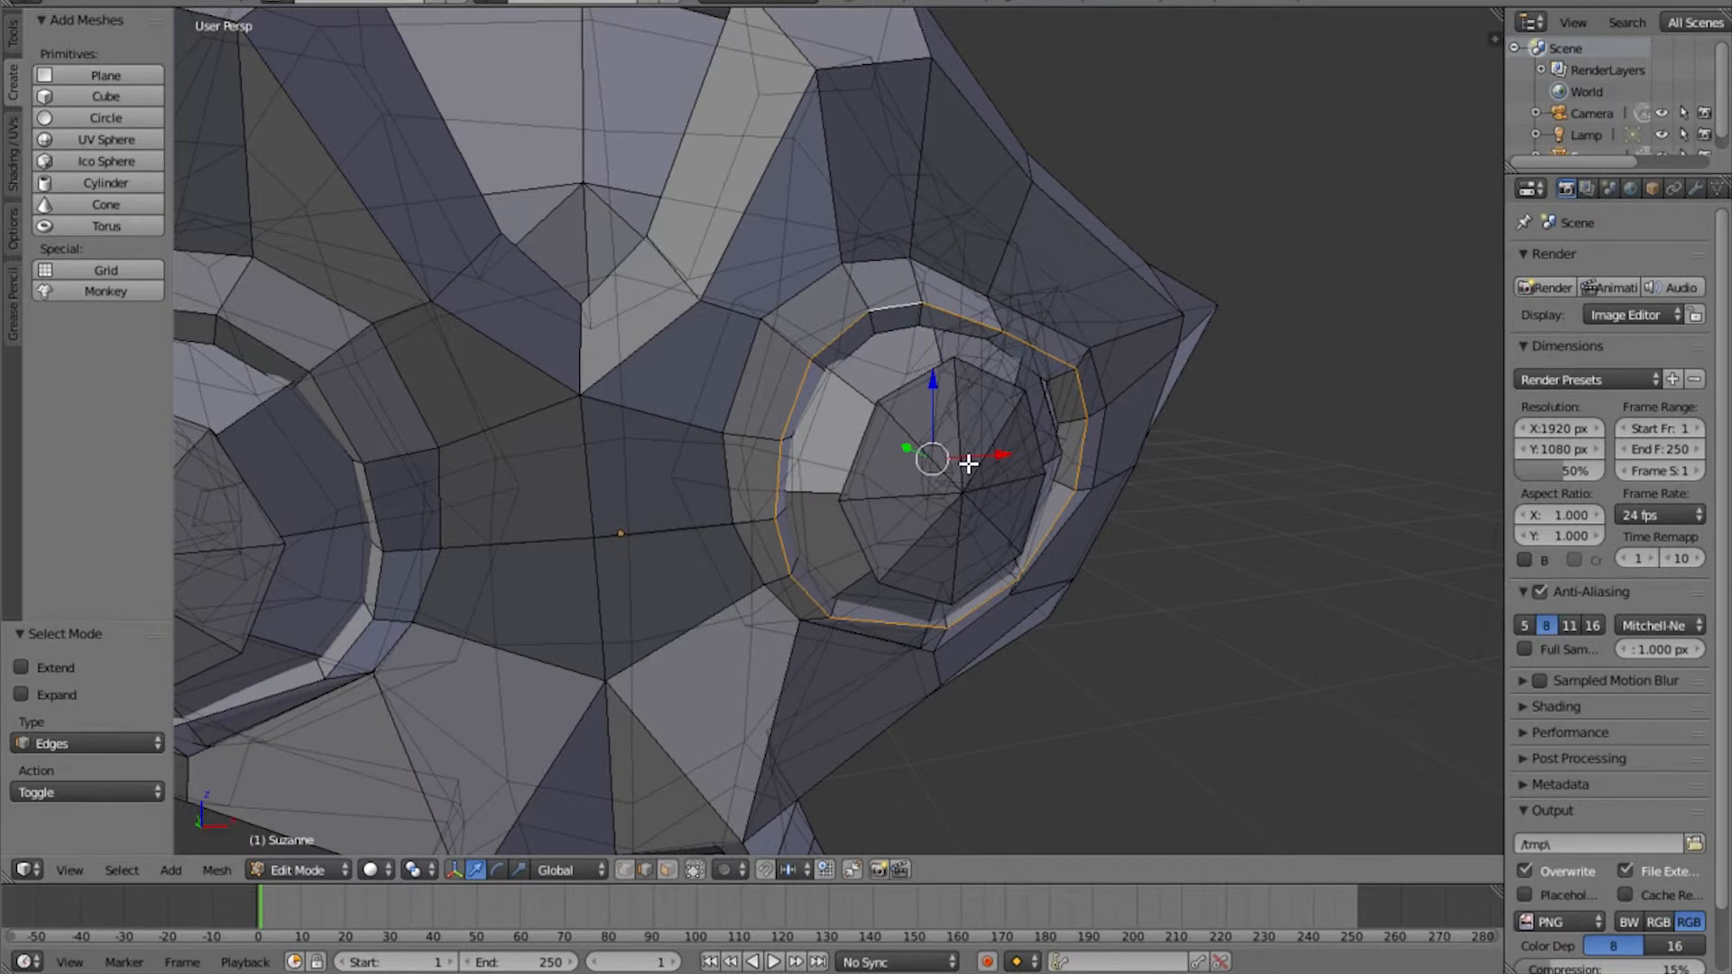
middle_click_drag(966, 463, 929, 456)
middle_click_drag(785, 391, 746, 491)
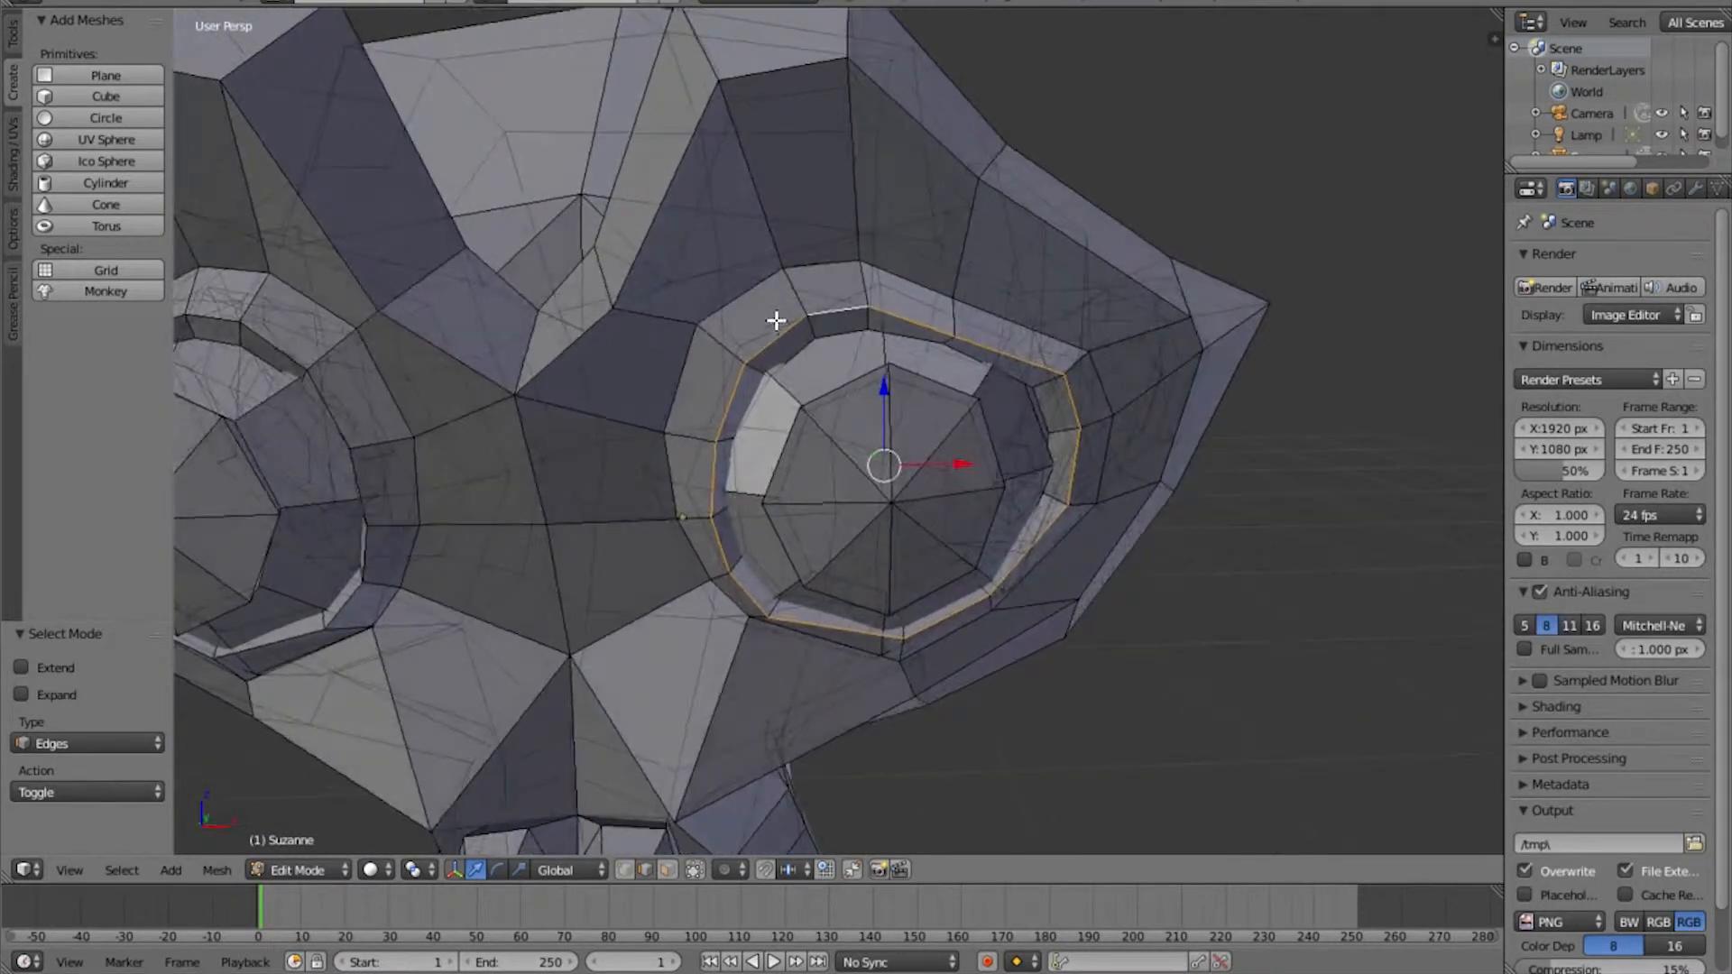
middle_click_drag(1089, 452, 1060, 417)
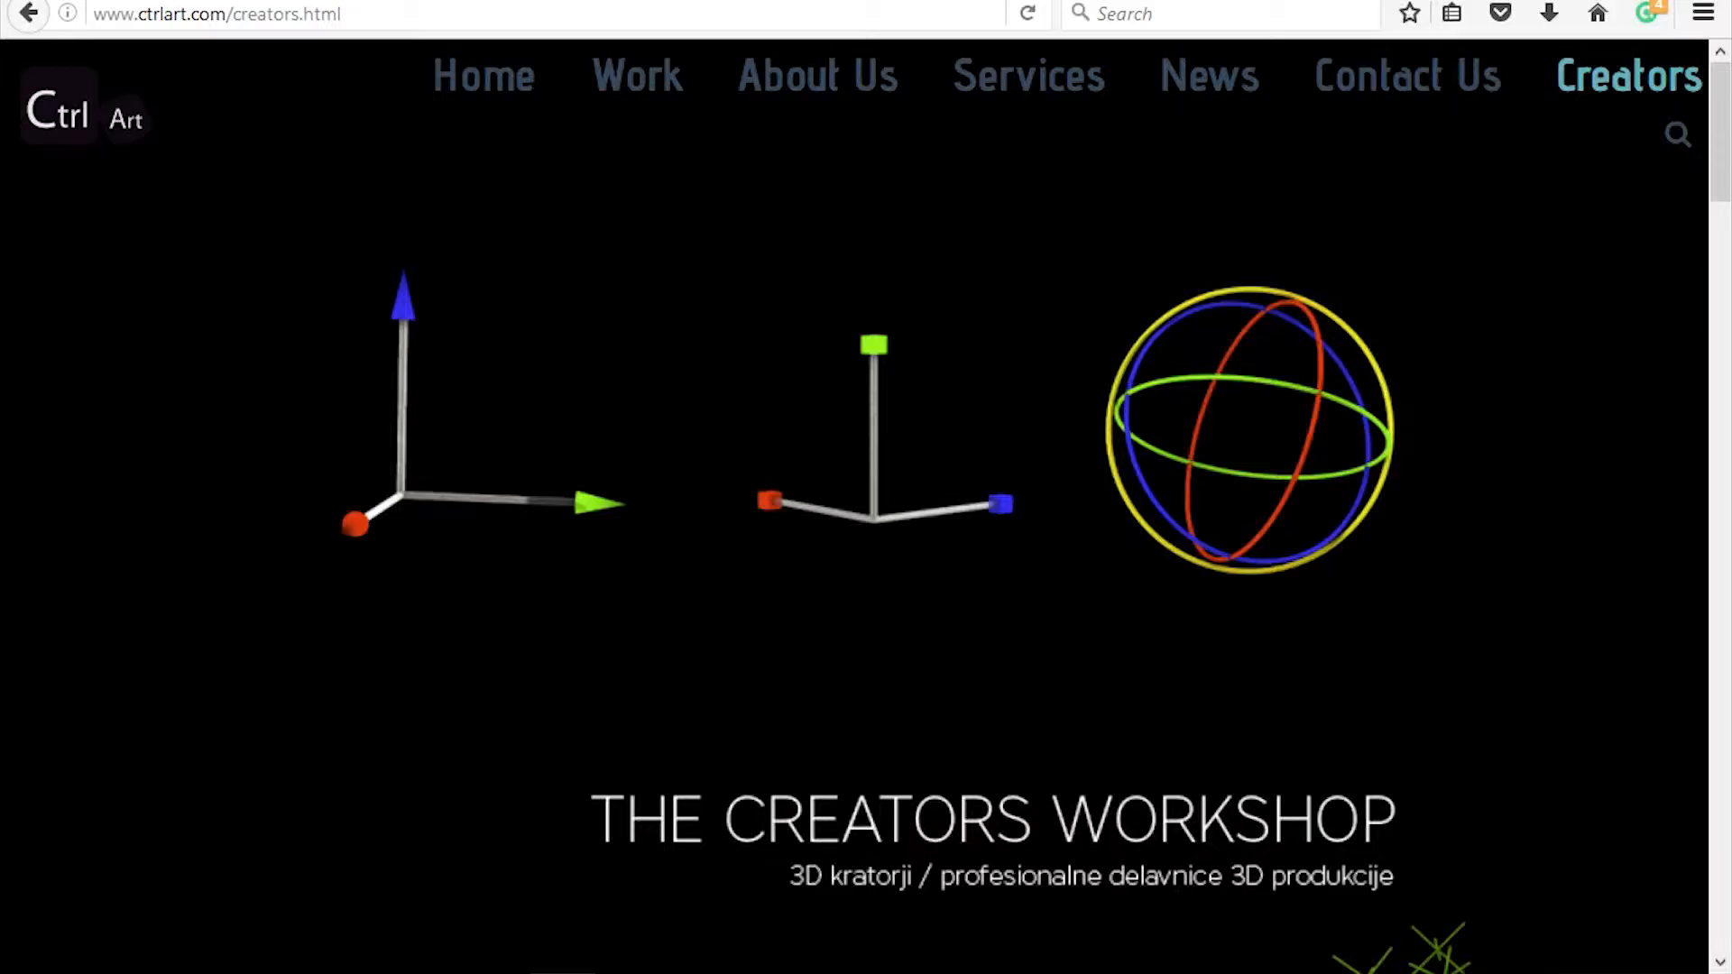
Switch to the browser and look through the Lecture 01 notes on creating objects on The Creators Workshop page
scroll(853, 738, "down", 10)
scroll(920, 704, "down", 15)
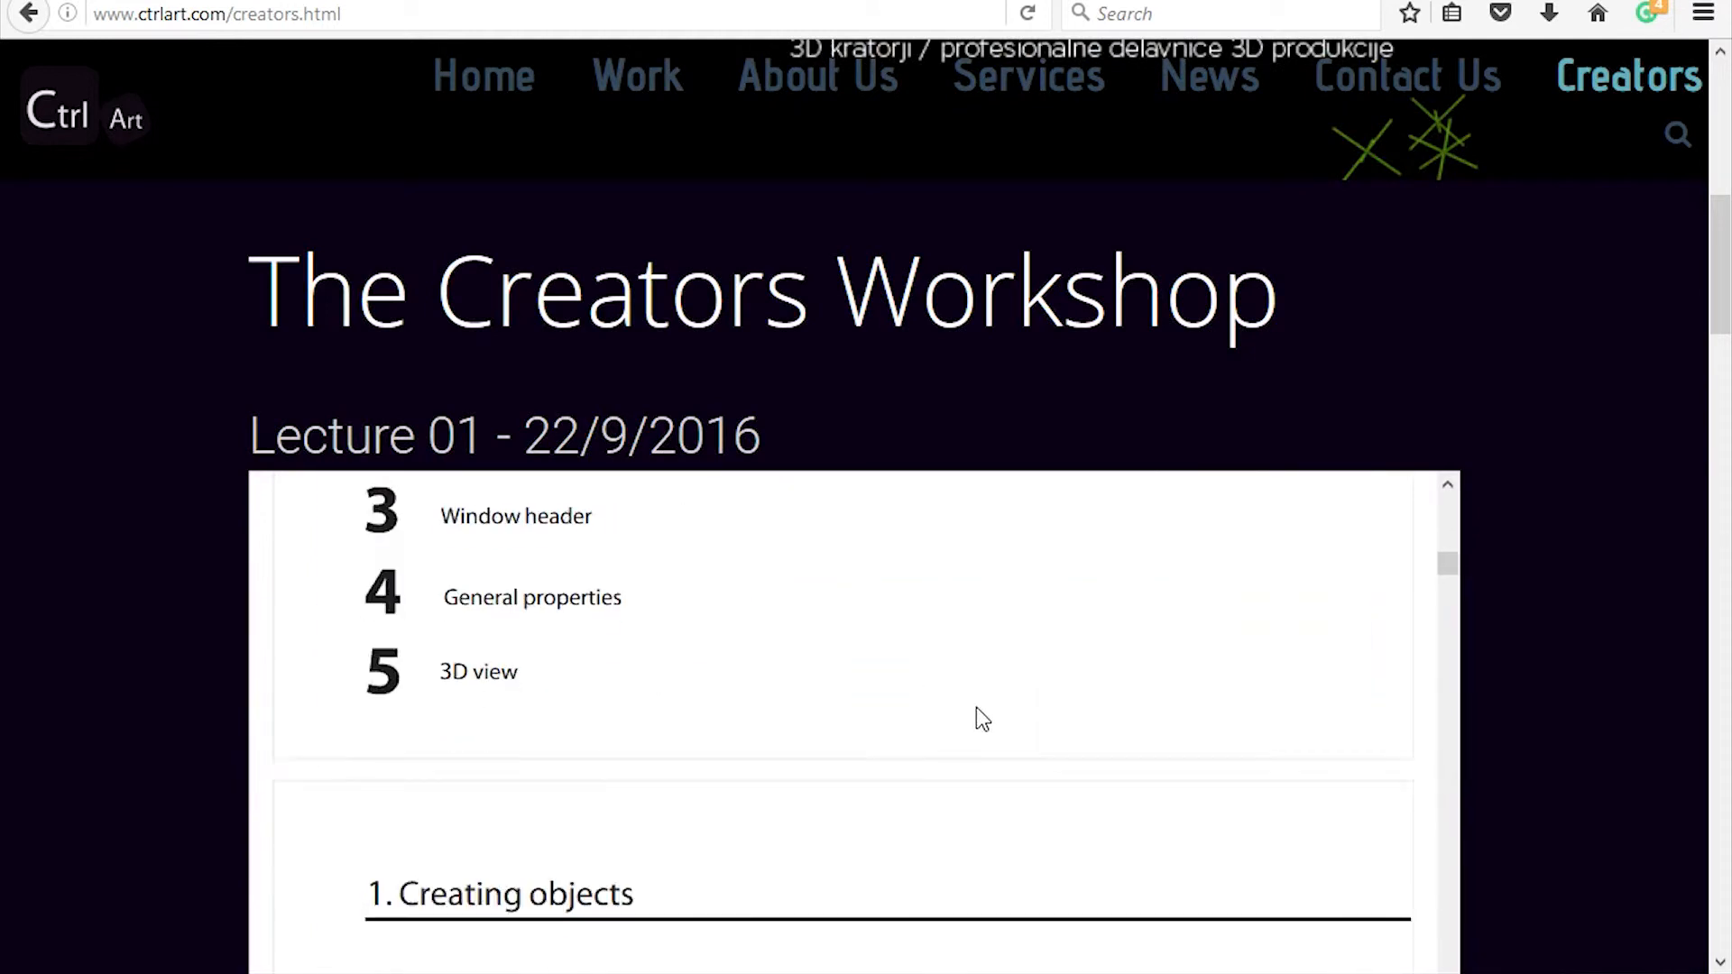
scroll(1051, 776, "down", 5)
scroll(1117, 731, "up", 10)
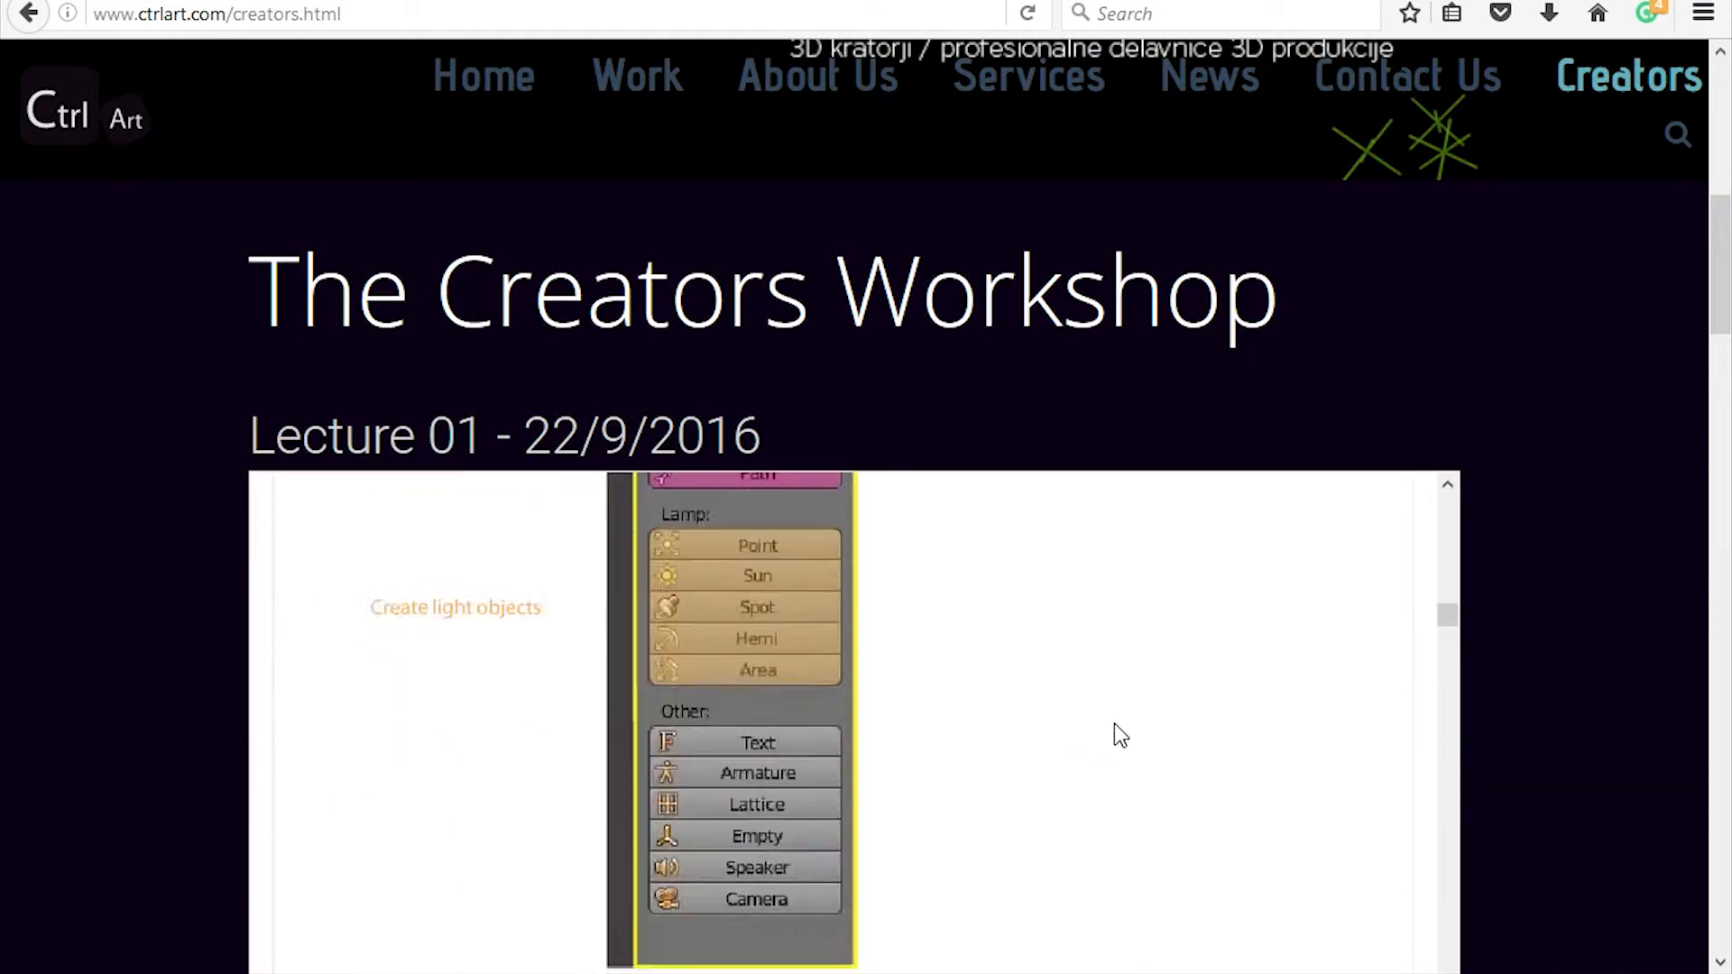
scroll(1137, 677, "up", 5)
scroll(1128, 681, "down", 10)
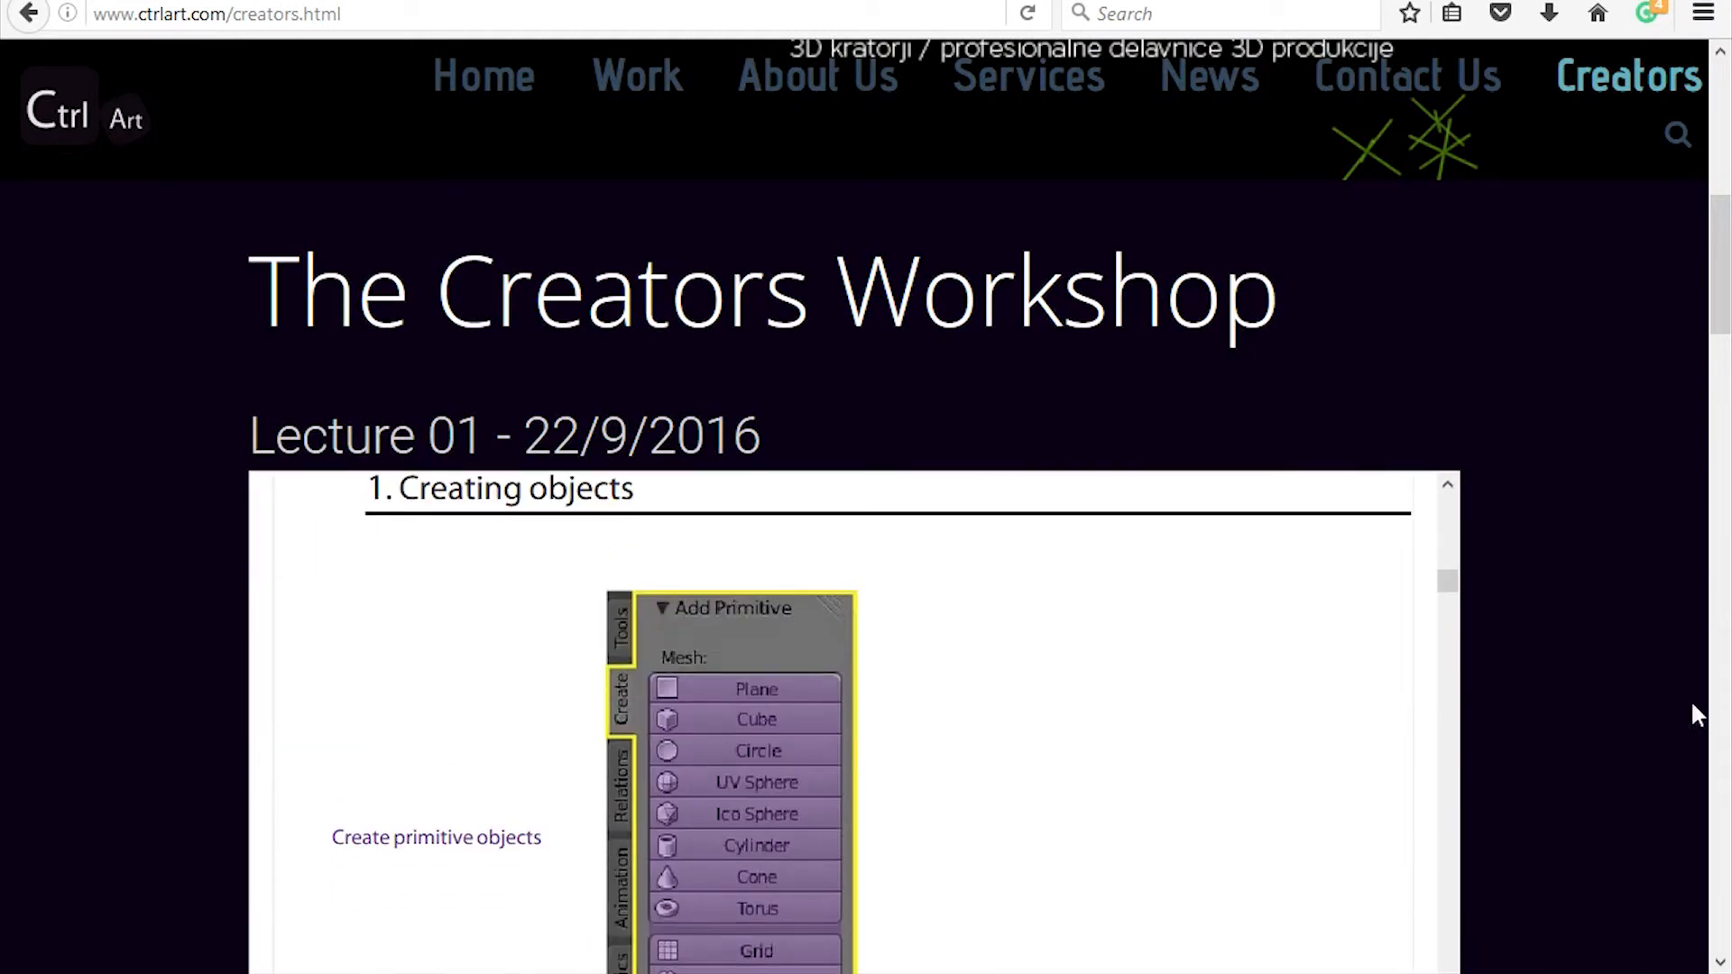
scroll(1578, 726, "down", 8)
scroll(1574, 717, "down", 5)
Back in Blender, grow the eye socket's edge loop selection with Select More and scale the resulting ring by 1.244
left_click(1421, 341)
left_click(1421, 341)
left_click(1421, 341)
left_click(1420, 341)
left_click(1421, 341)
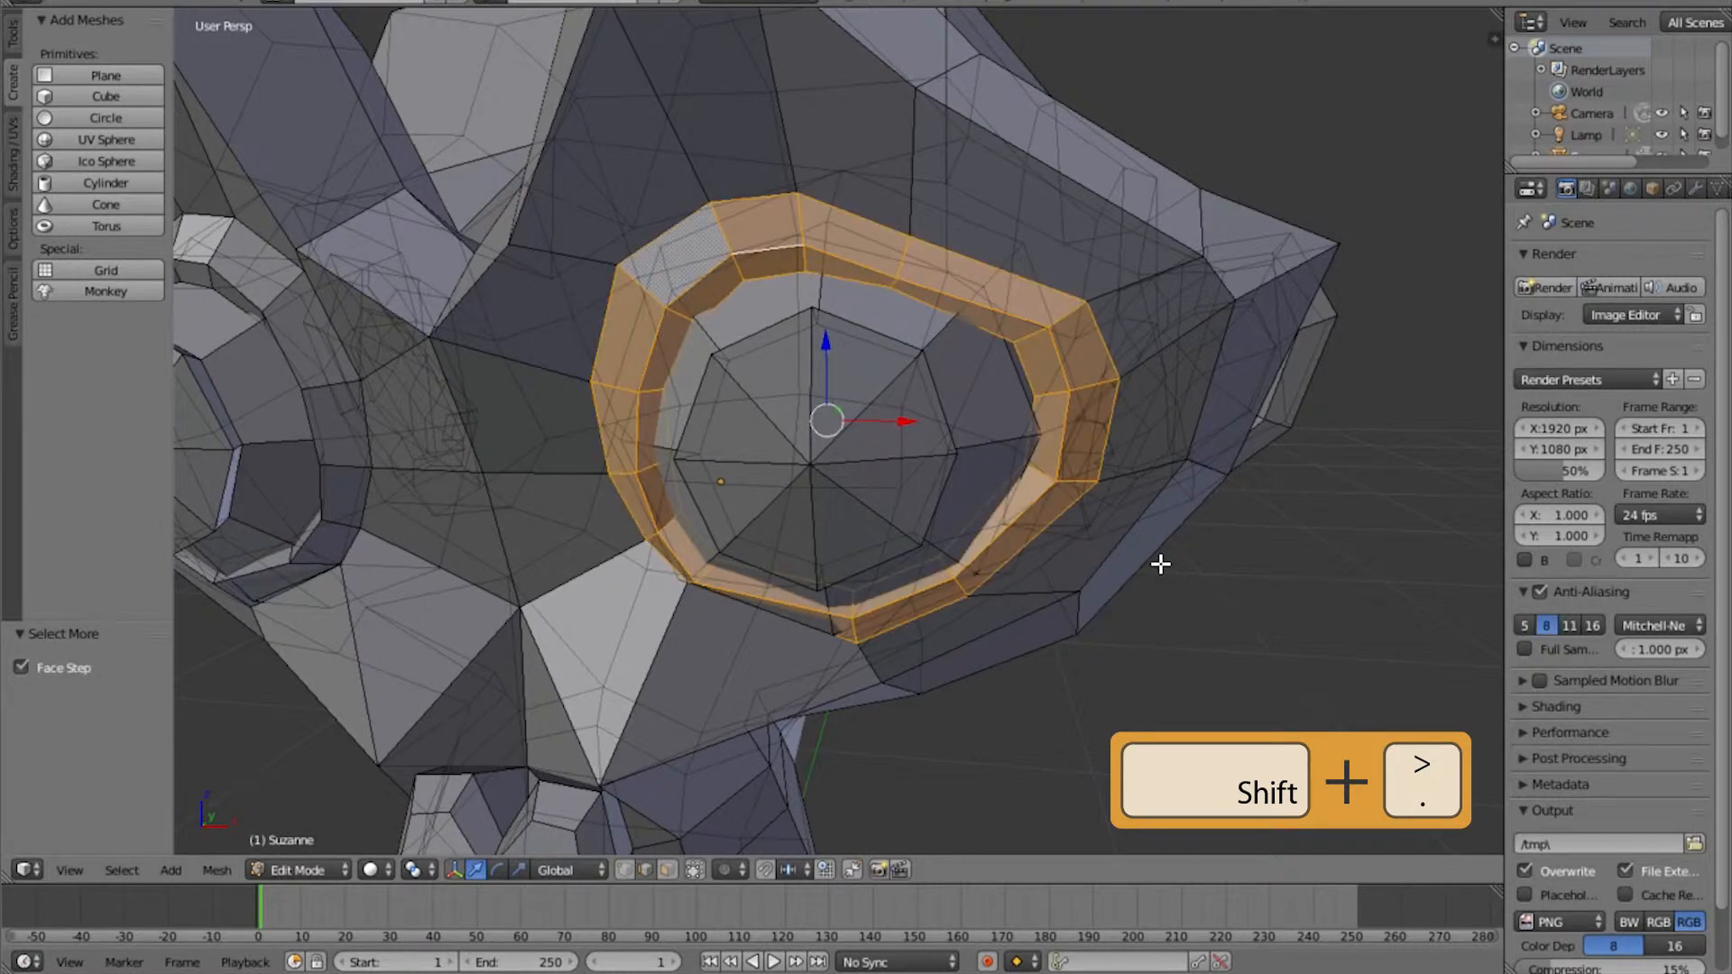
key("shift+comma")
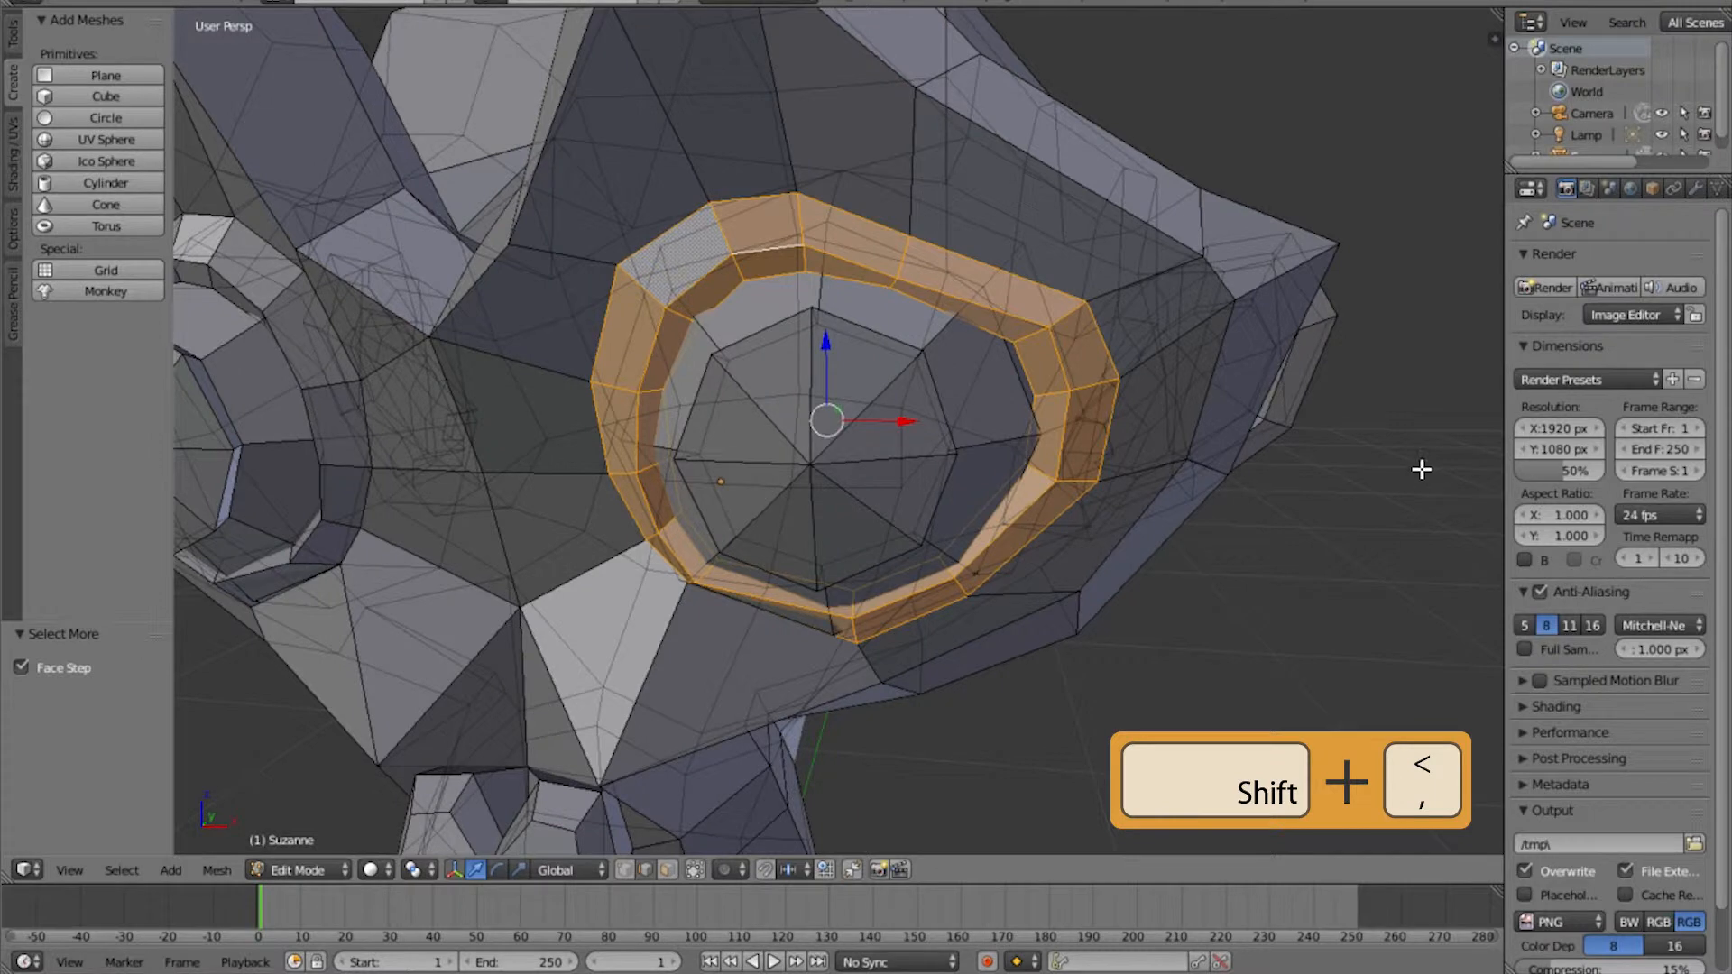
key("ctrl+alt+s")
left_click_drag(837, 423, 841, 421)
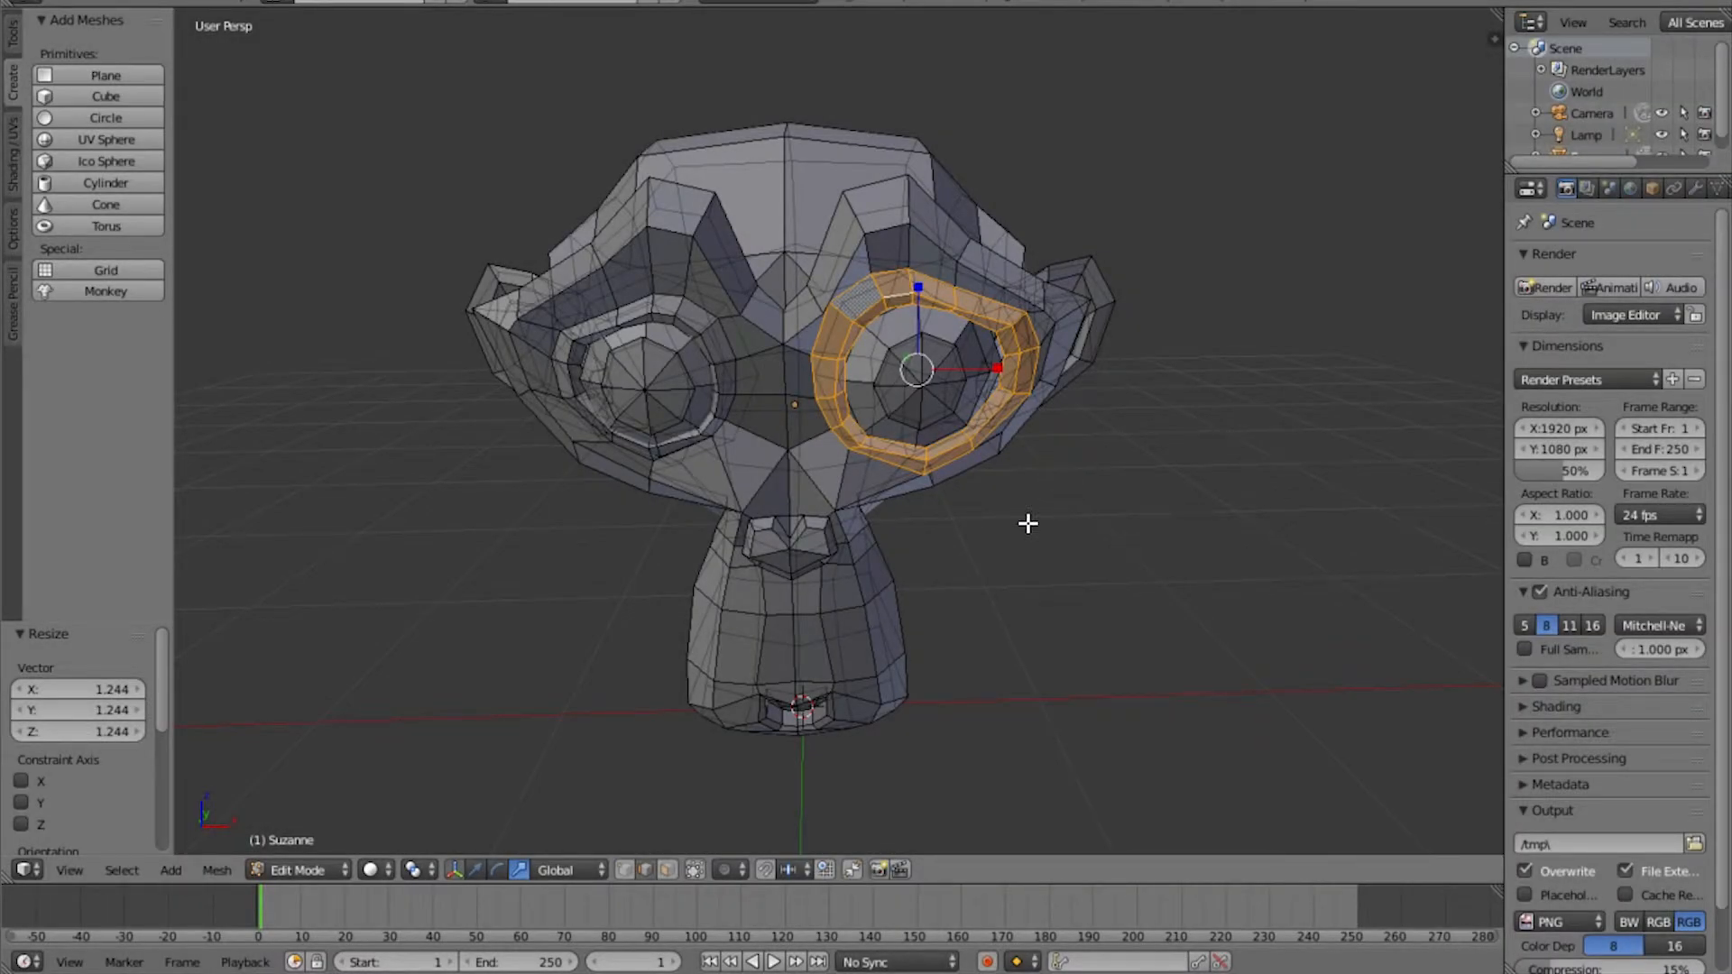
Select single edges on the brows and muzzle, adding neighbouring muzzle edges to the selection and removing them individually
right_click(726, 285)
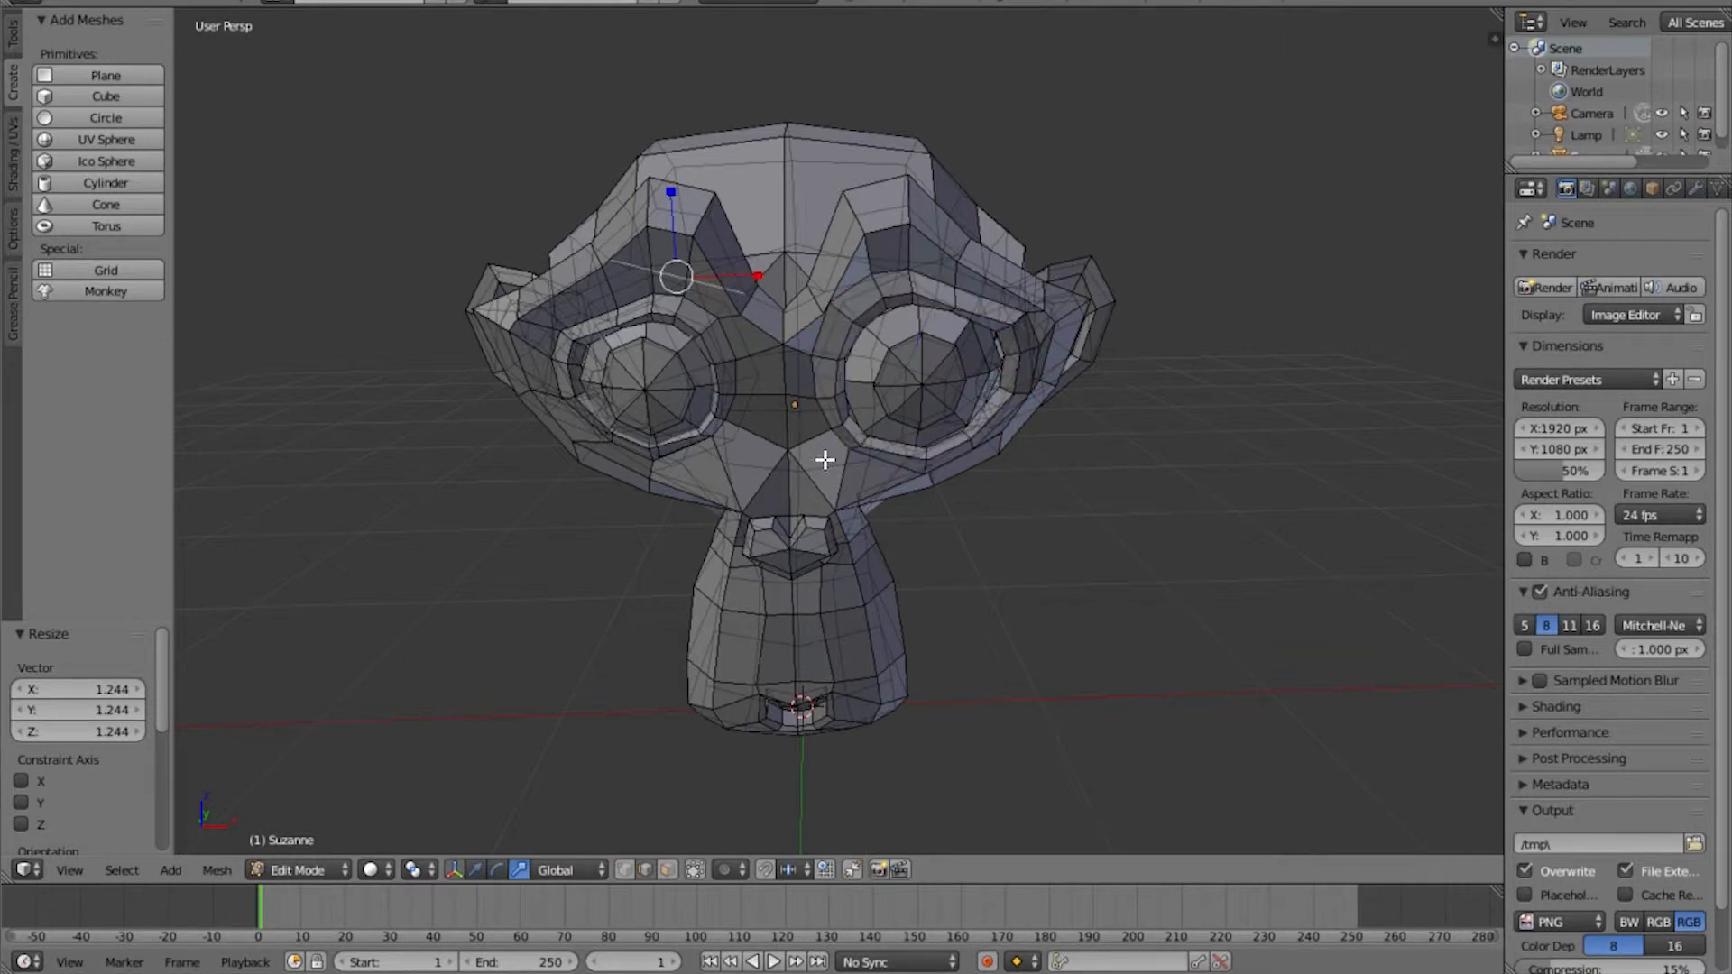
right_click(934, 233)
right_click(824, 600)
right_click(835, 655, "shift")
right_click(863, 595, "shift")
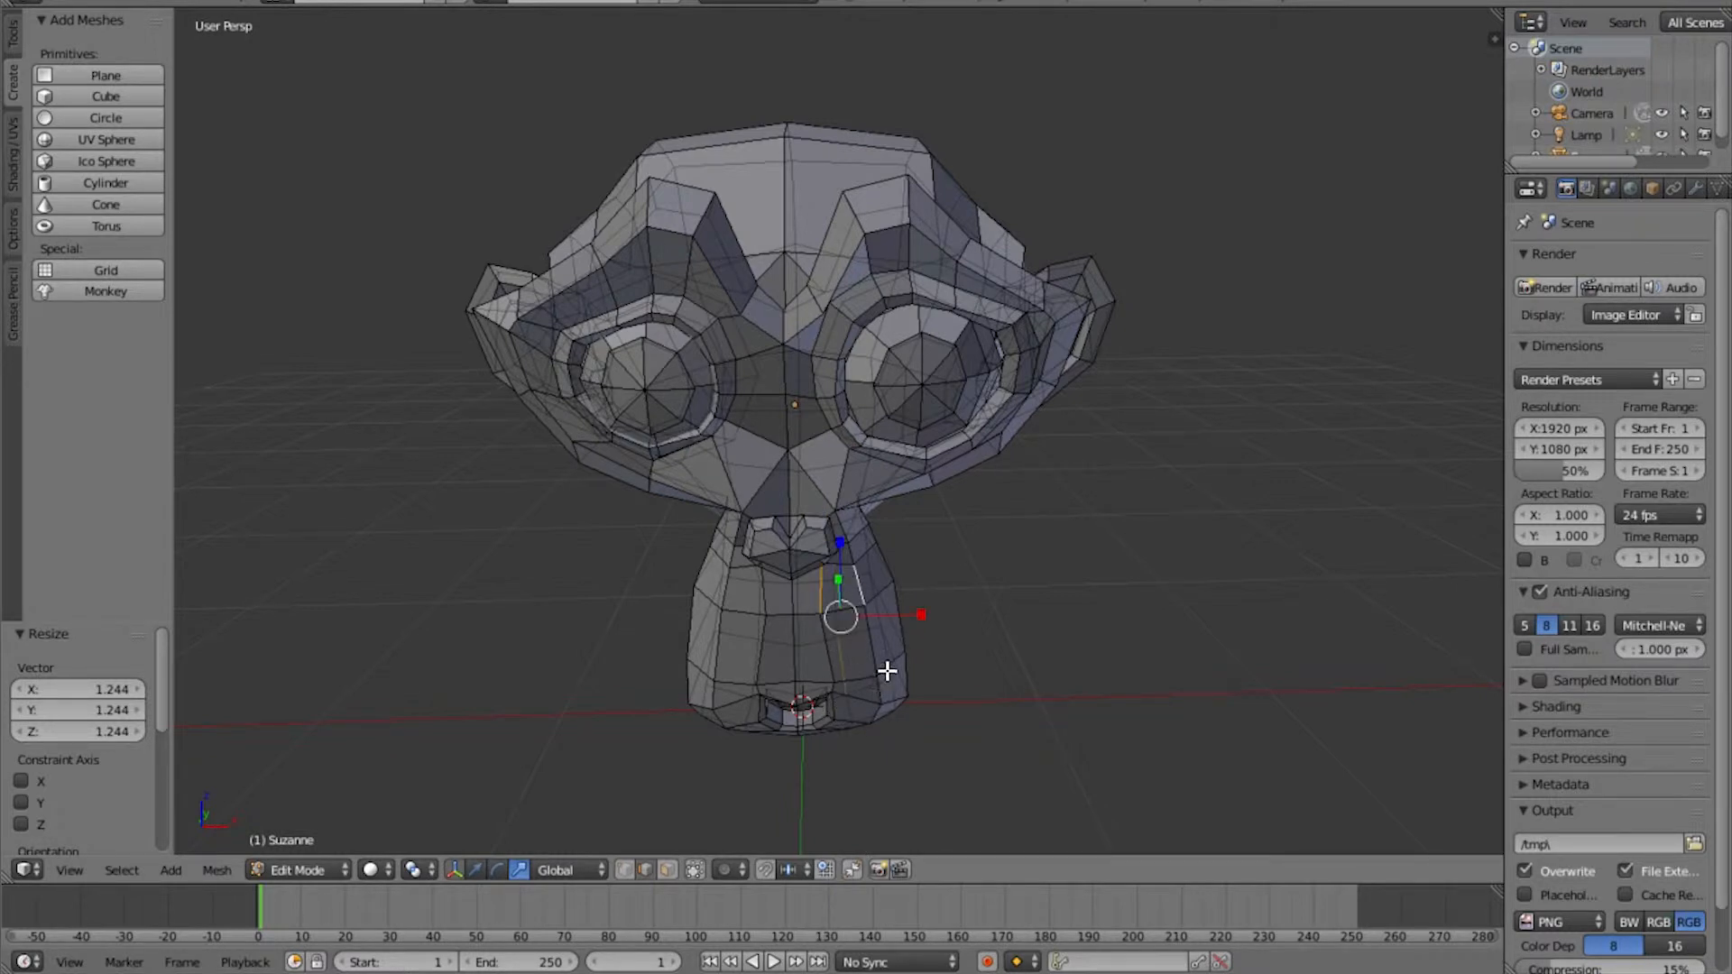
right_click(860, 588, "shift")
right_click(820, 591, "shift")
right_click(714, 646)
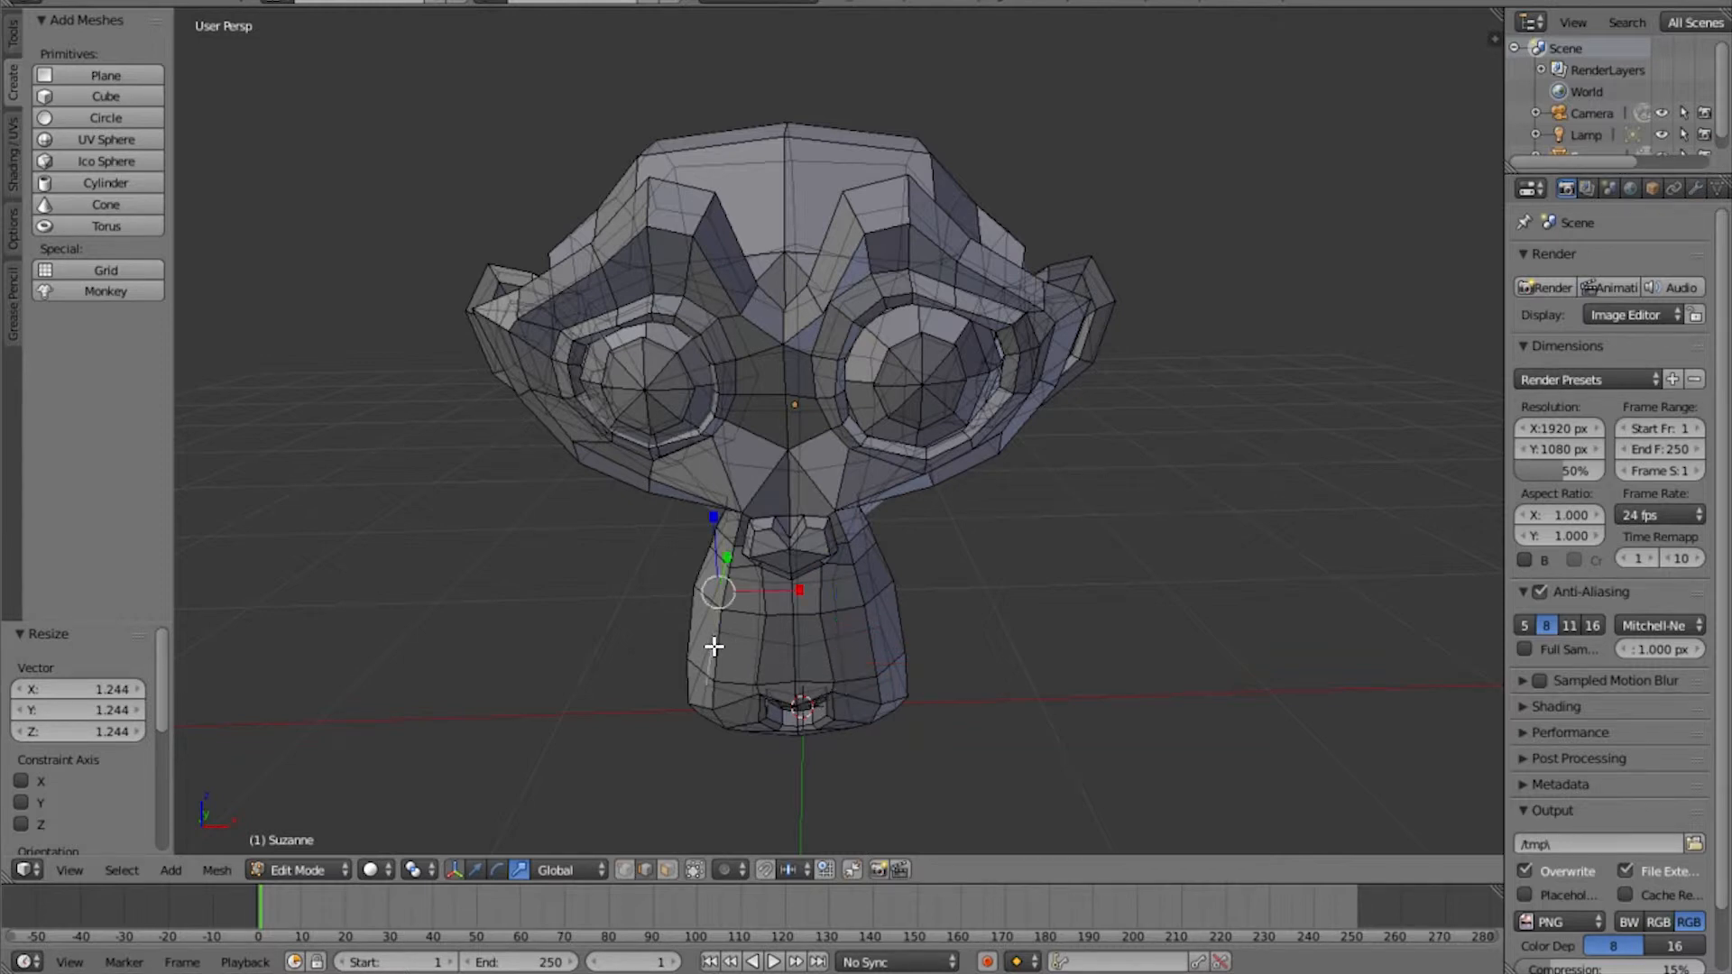
Select the edge loop along the head's centre line and add the edge loops at both sides of the forehead
right_click(786, 186, "alt")
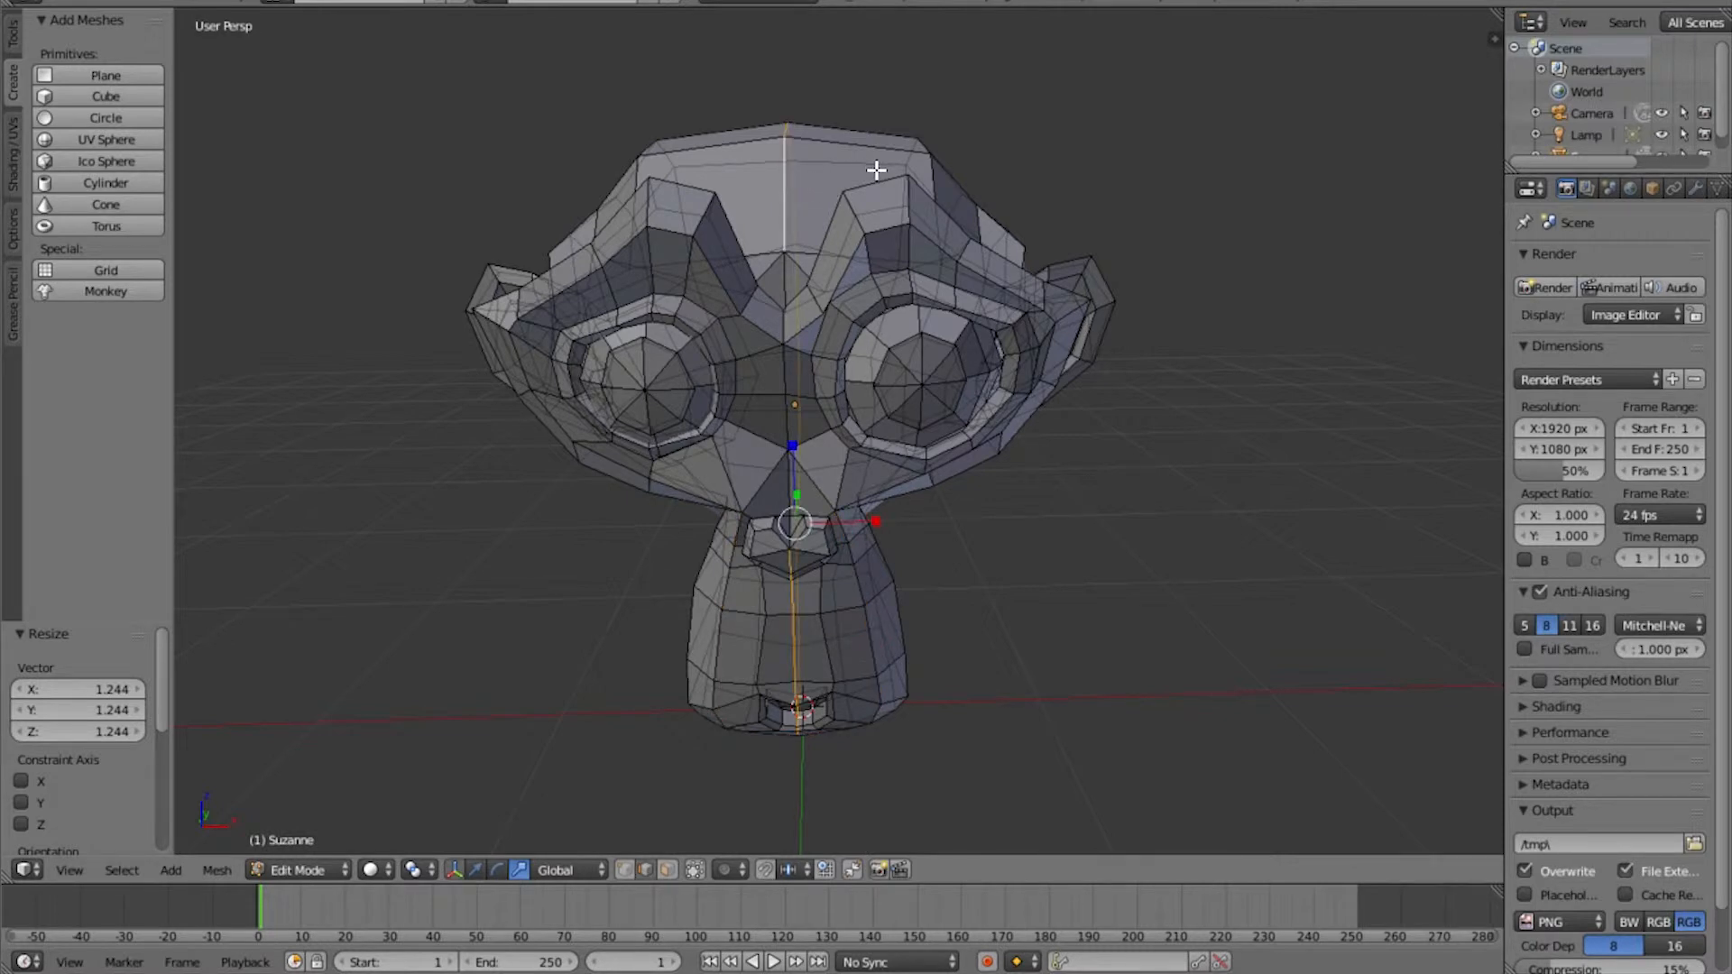
right_click(930, 172, "alt+shift")
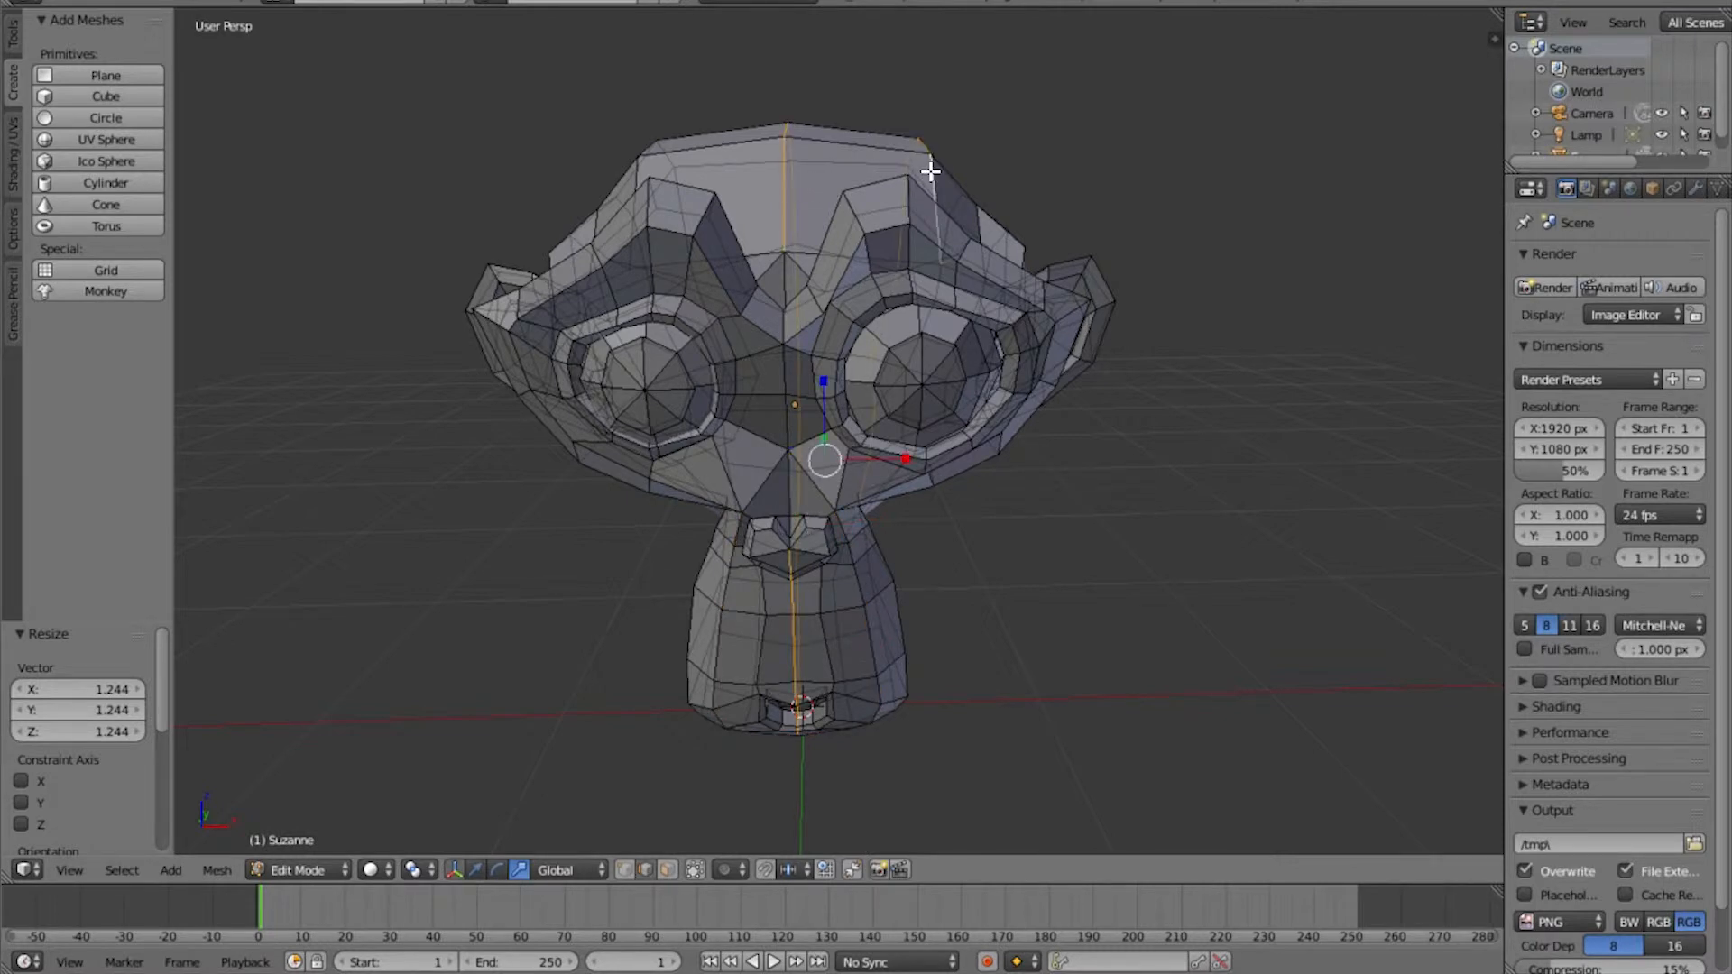
right_click(638, 168, "alt+shift")
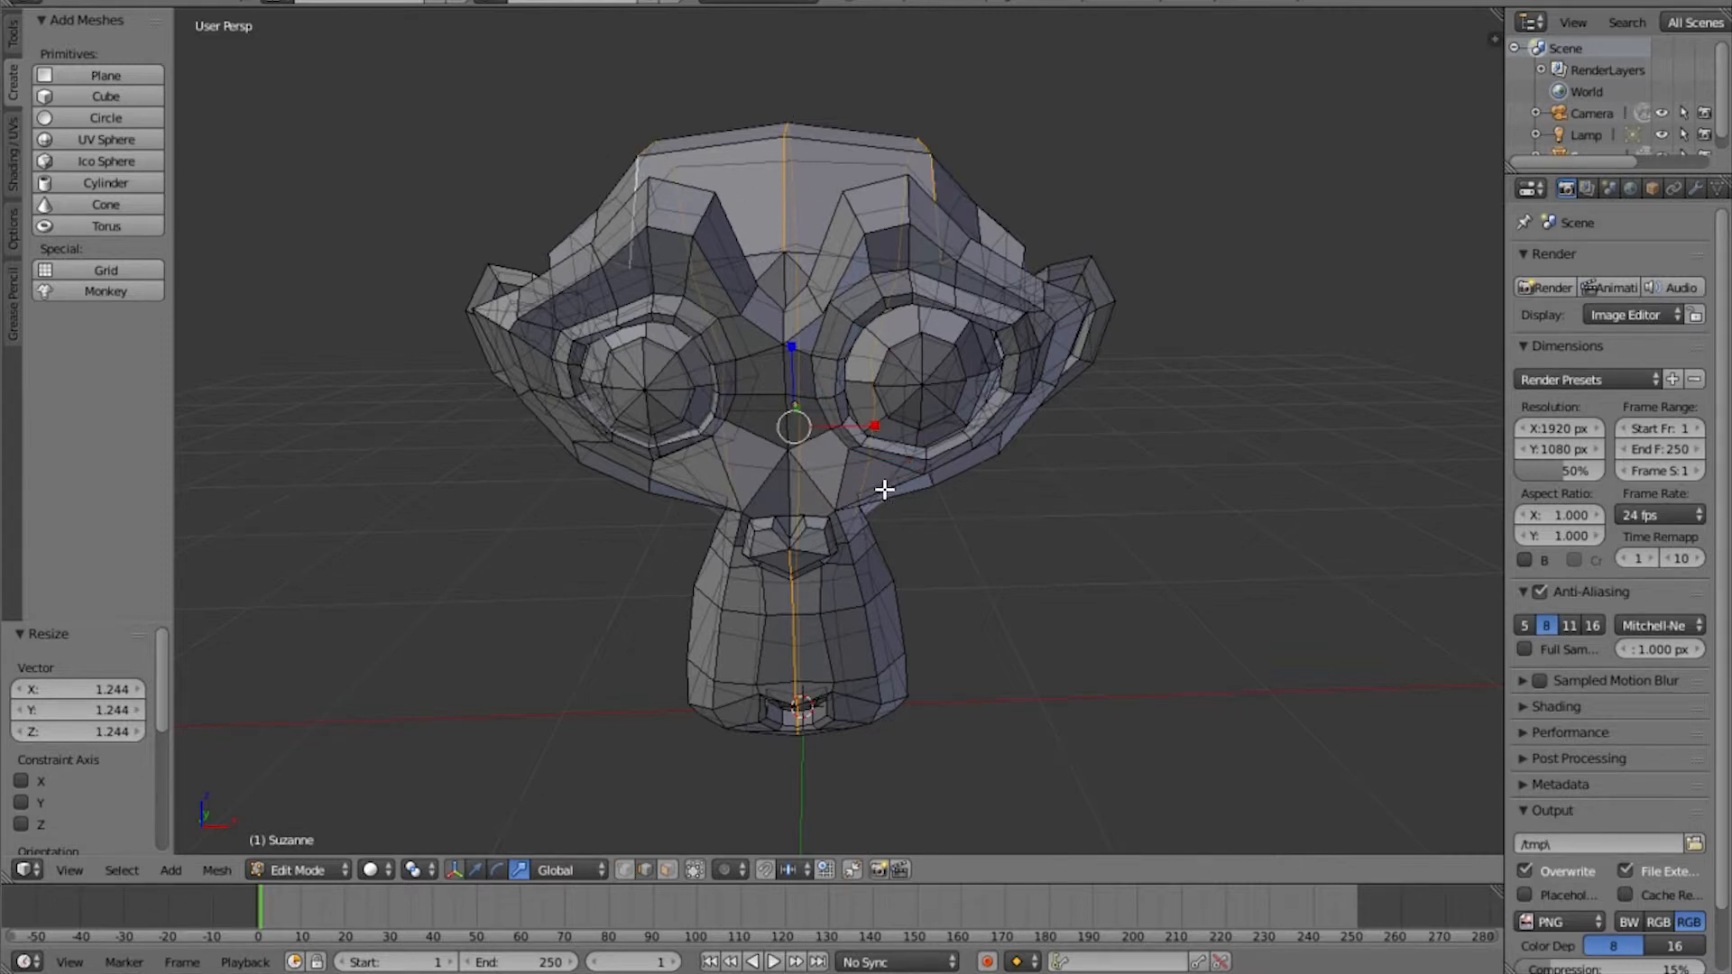
Select a single edge on the muzzle and add the edge loop along the head's centre line to the selection
right_click(840, 606)
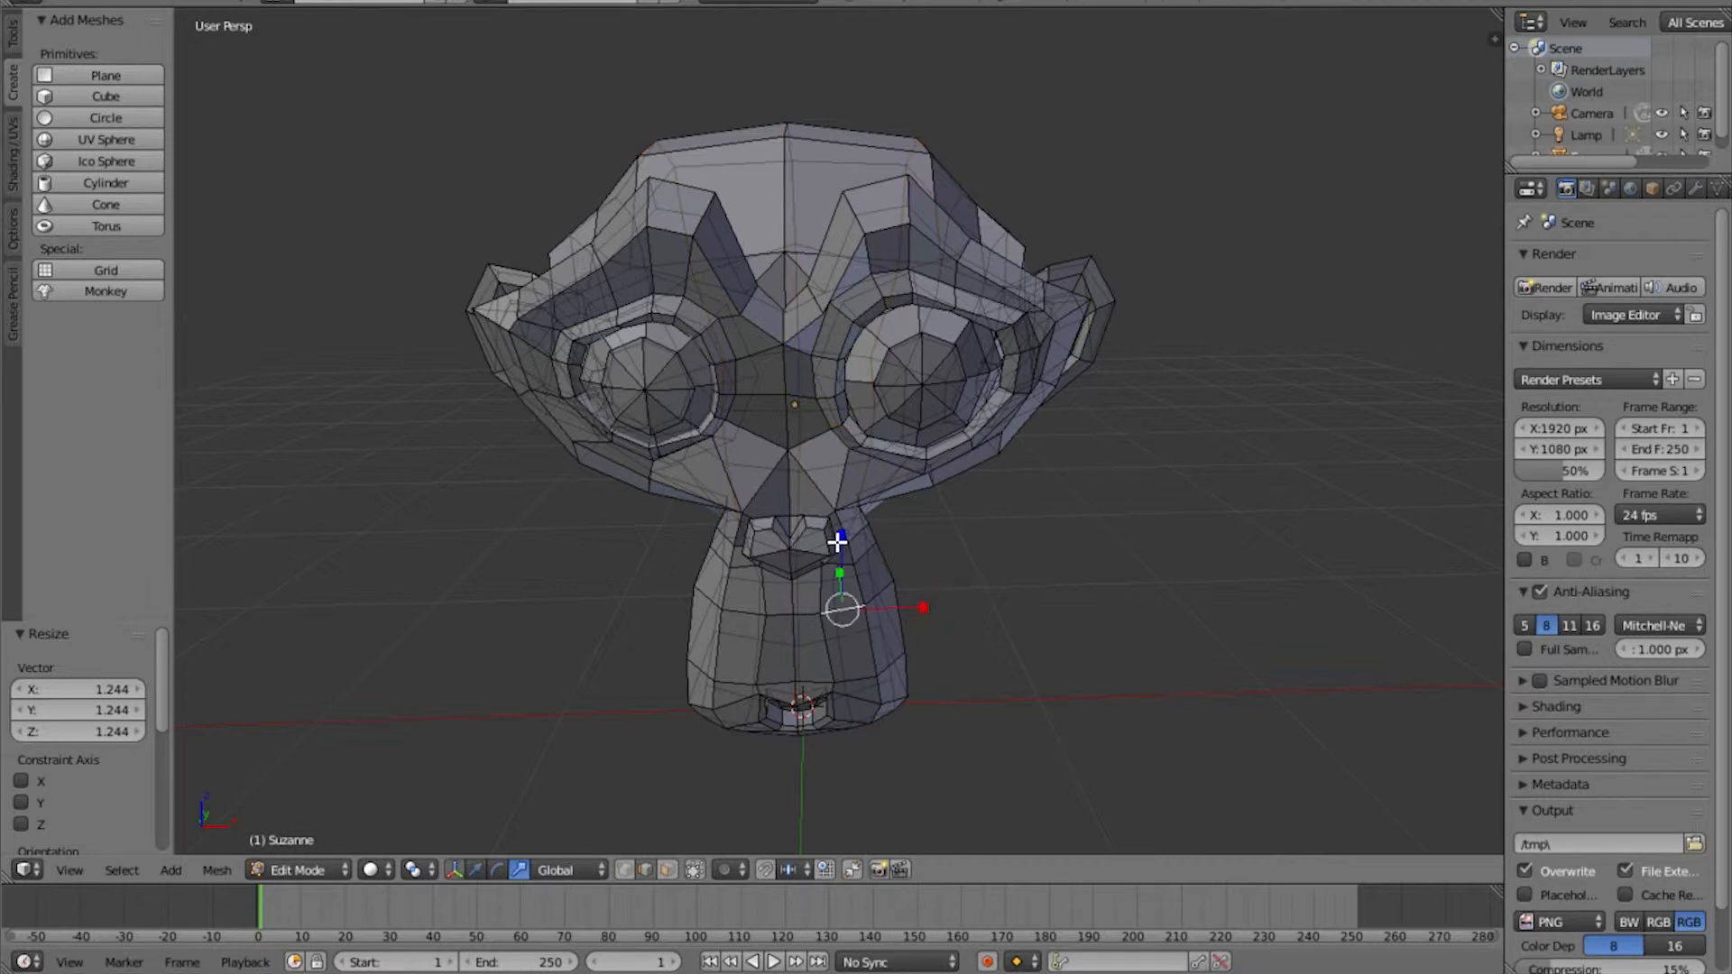
right_click(782, 224, "alt+shift")
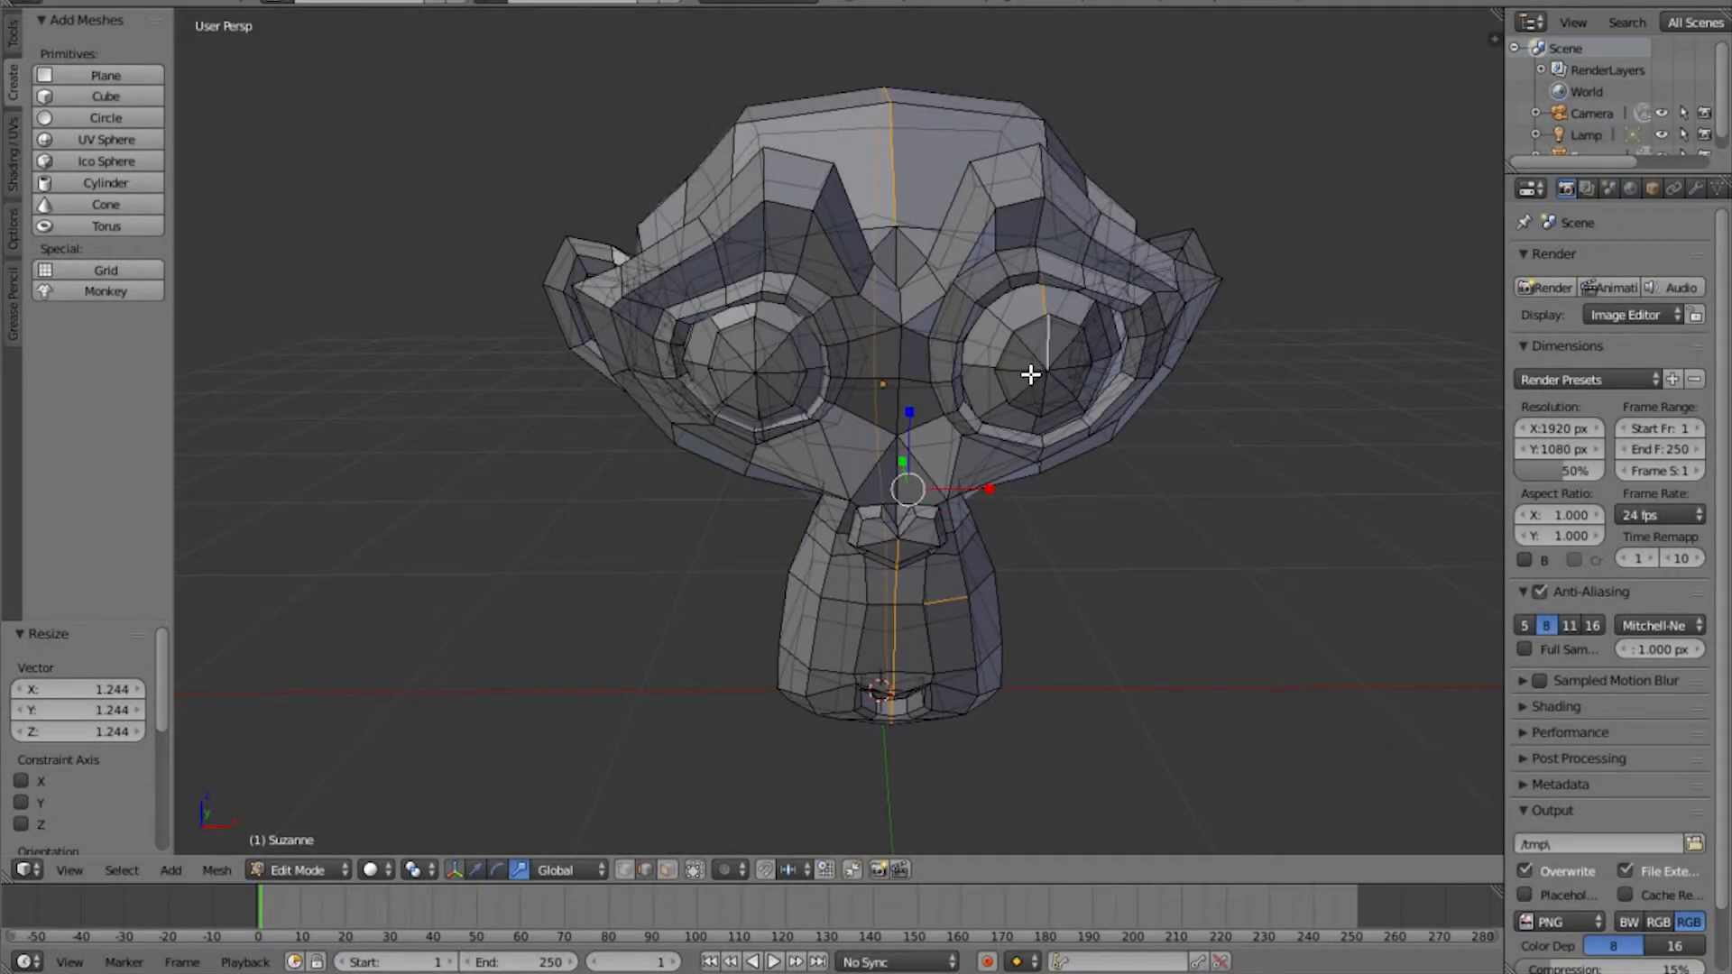
middle_click_drag(1031, 374, 865, 282)
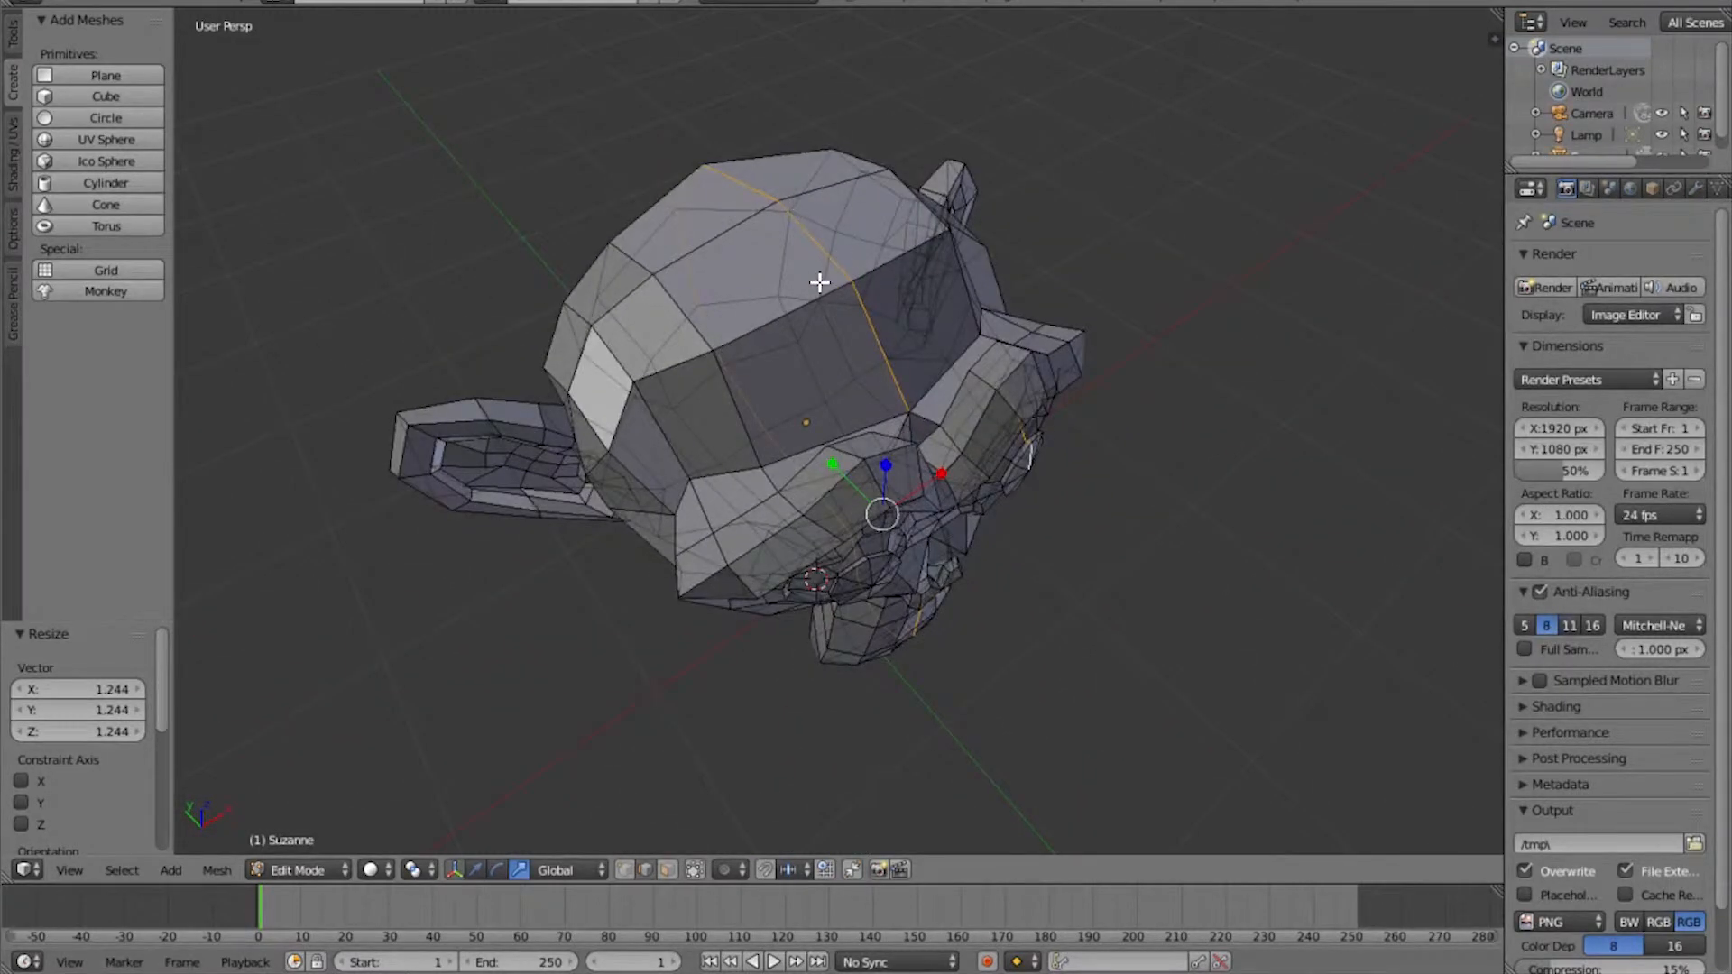
middle_click_drag(657, 244, 930, 357)
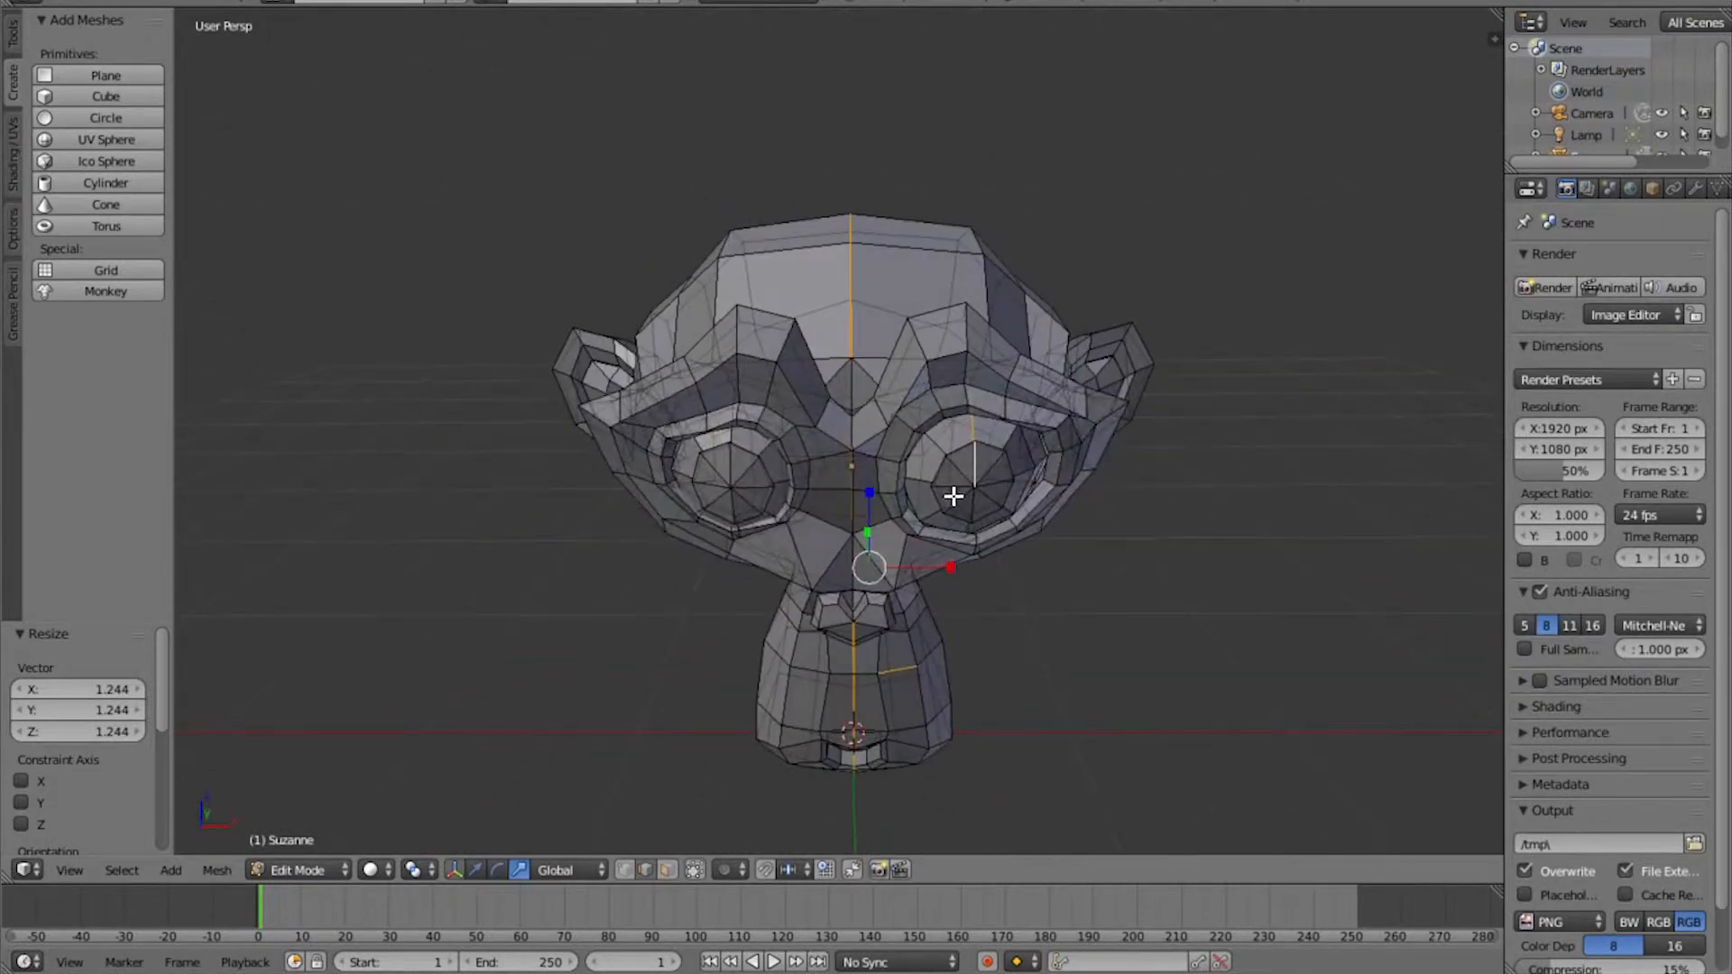
middle_click_drag(988, 461, 734, 367)
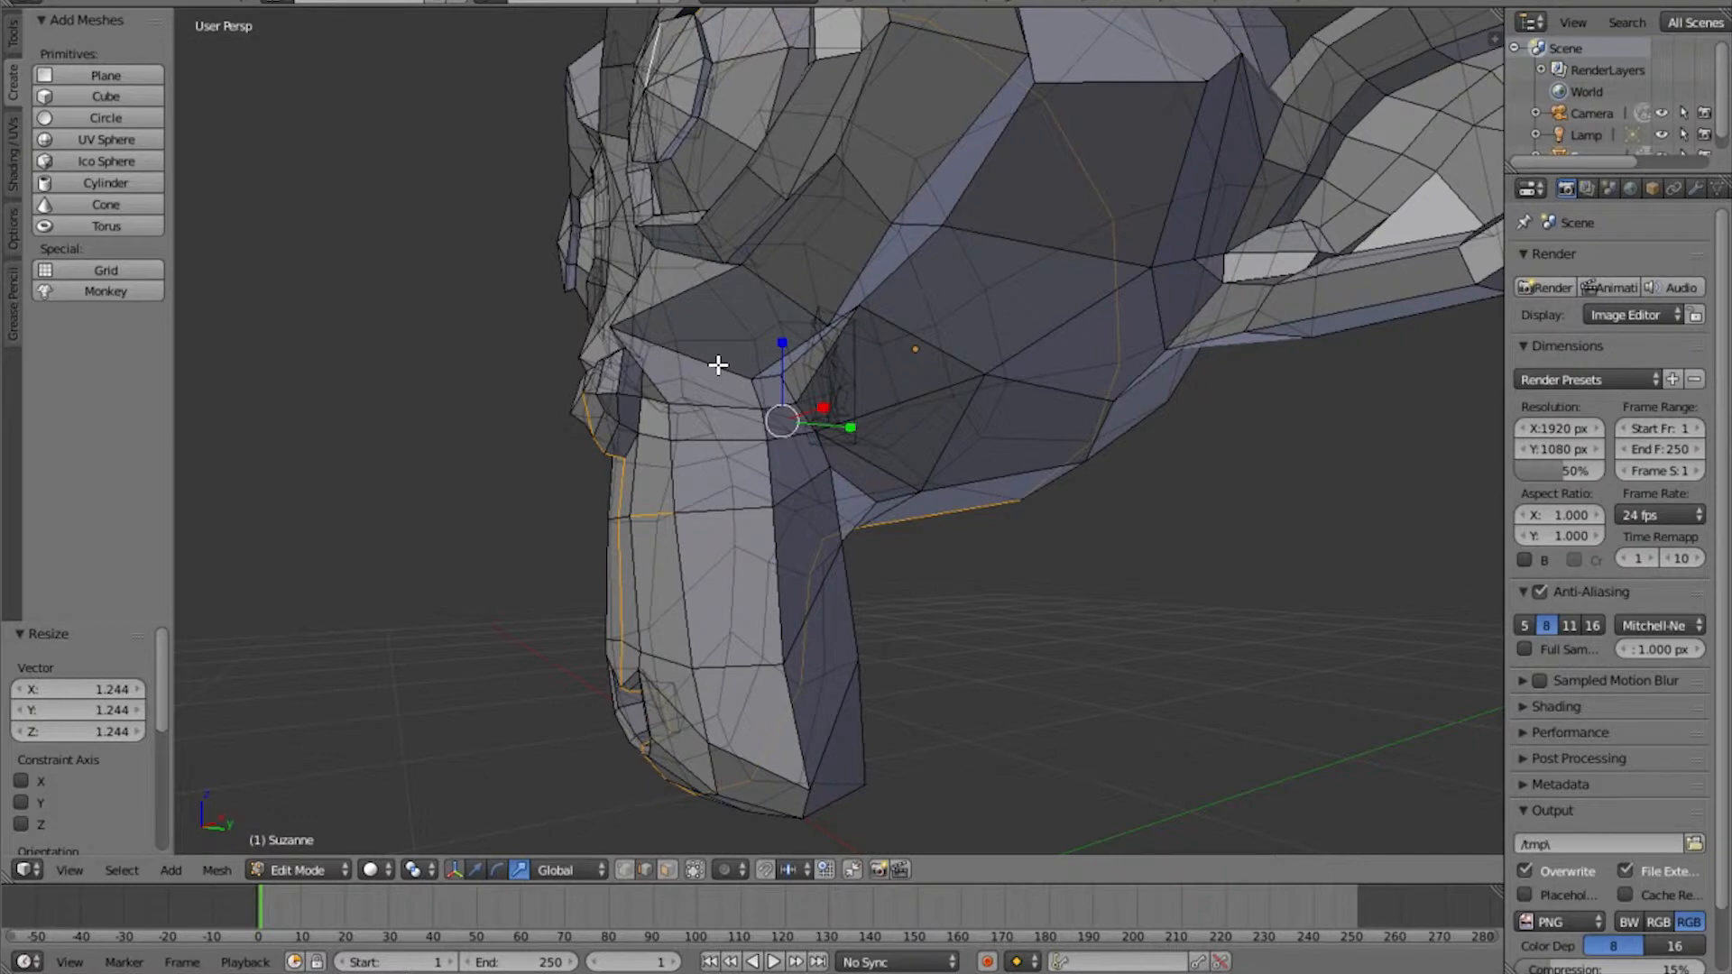
right_click(718, 365)
middle_click_drag(781, 371, 998, 533)
scroll(938, 424, "up", 4)
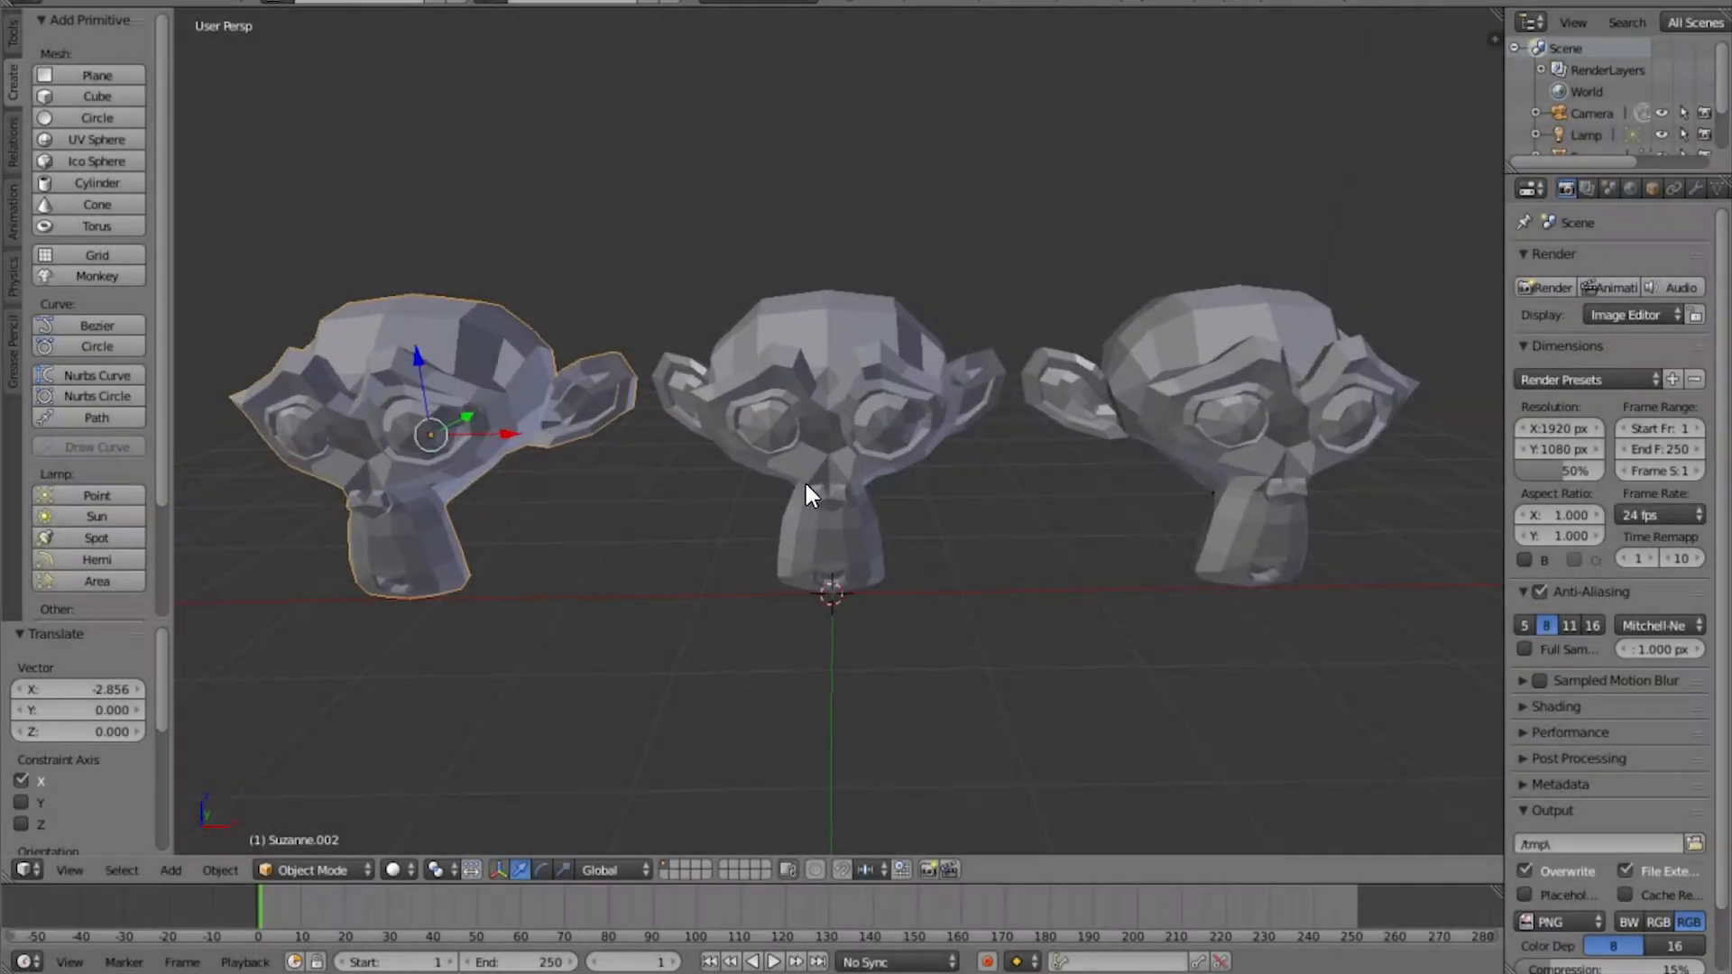
Put the leftmost of the three monkey heads in Edit Mode and separate its mesh by loose parts
middle_click_drag(804, 480, 819, 488)
left_click(14, 32)
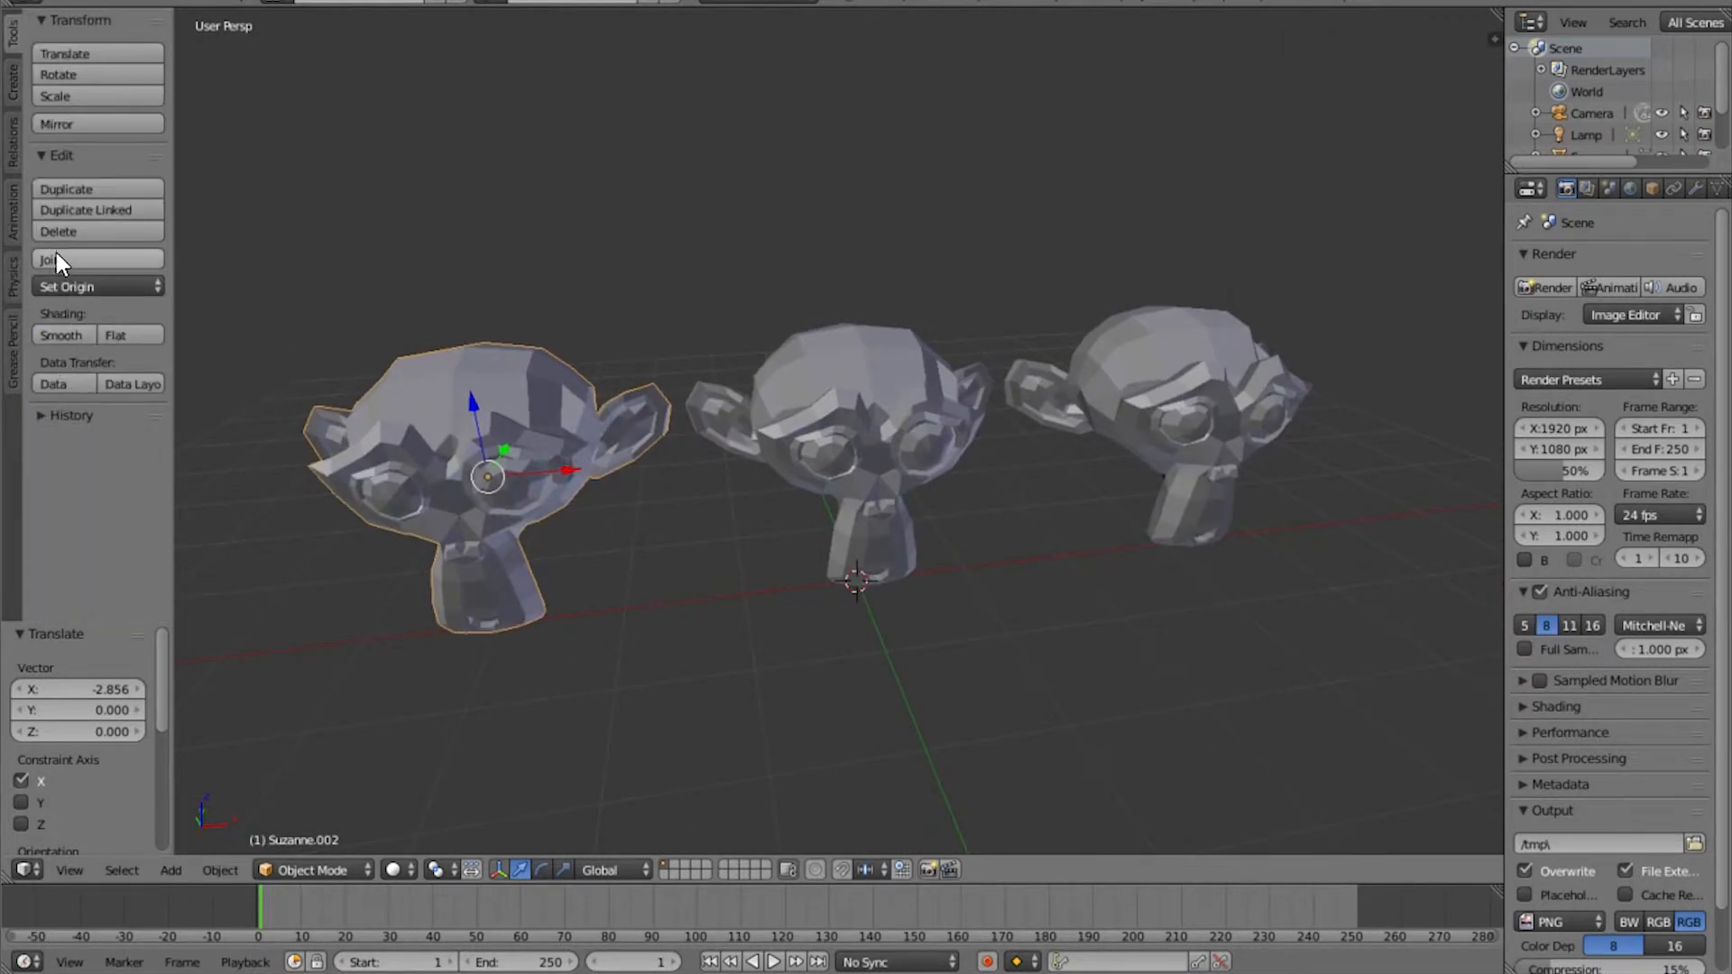
mouse_move(813, 613)
middle_mouse_down()
mouse_move(811, 553)
mouse_move(800, 572)
mouse_move(896, 600)
mouse_move(804, 591)
mouse_move(860, 603)
mouse_move(817, 596)
middle_mouse_up()
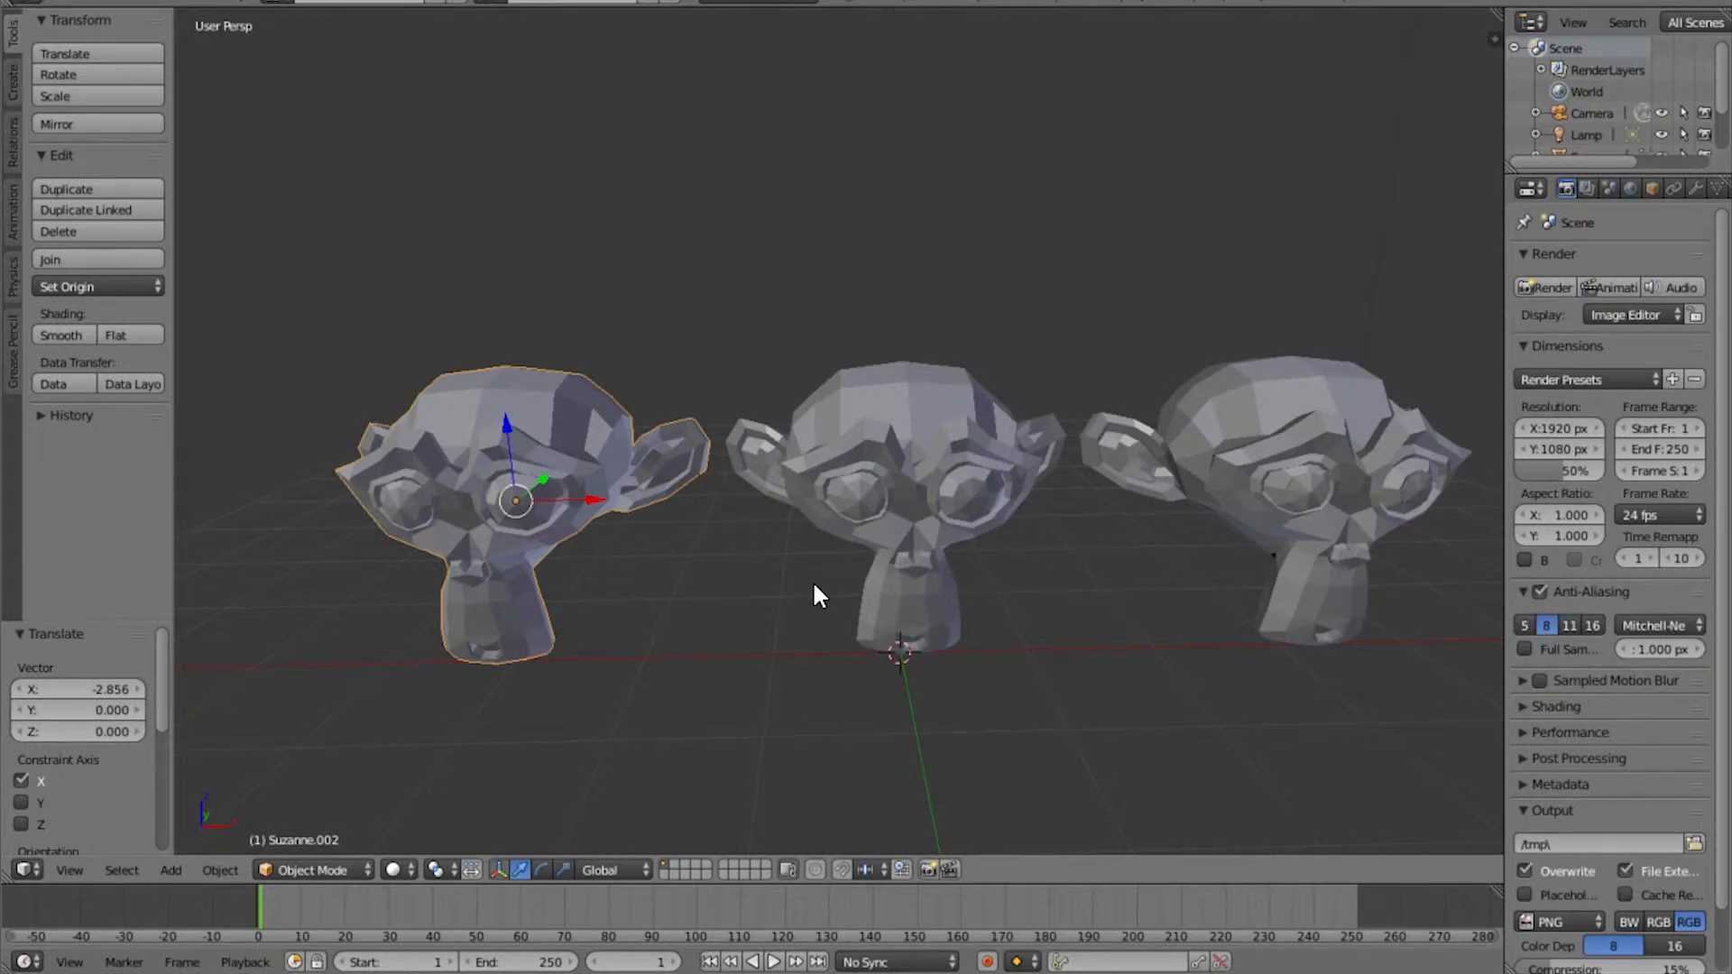
middle_click_drag(855, 577, 835, 474)
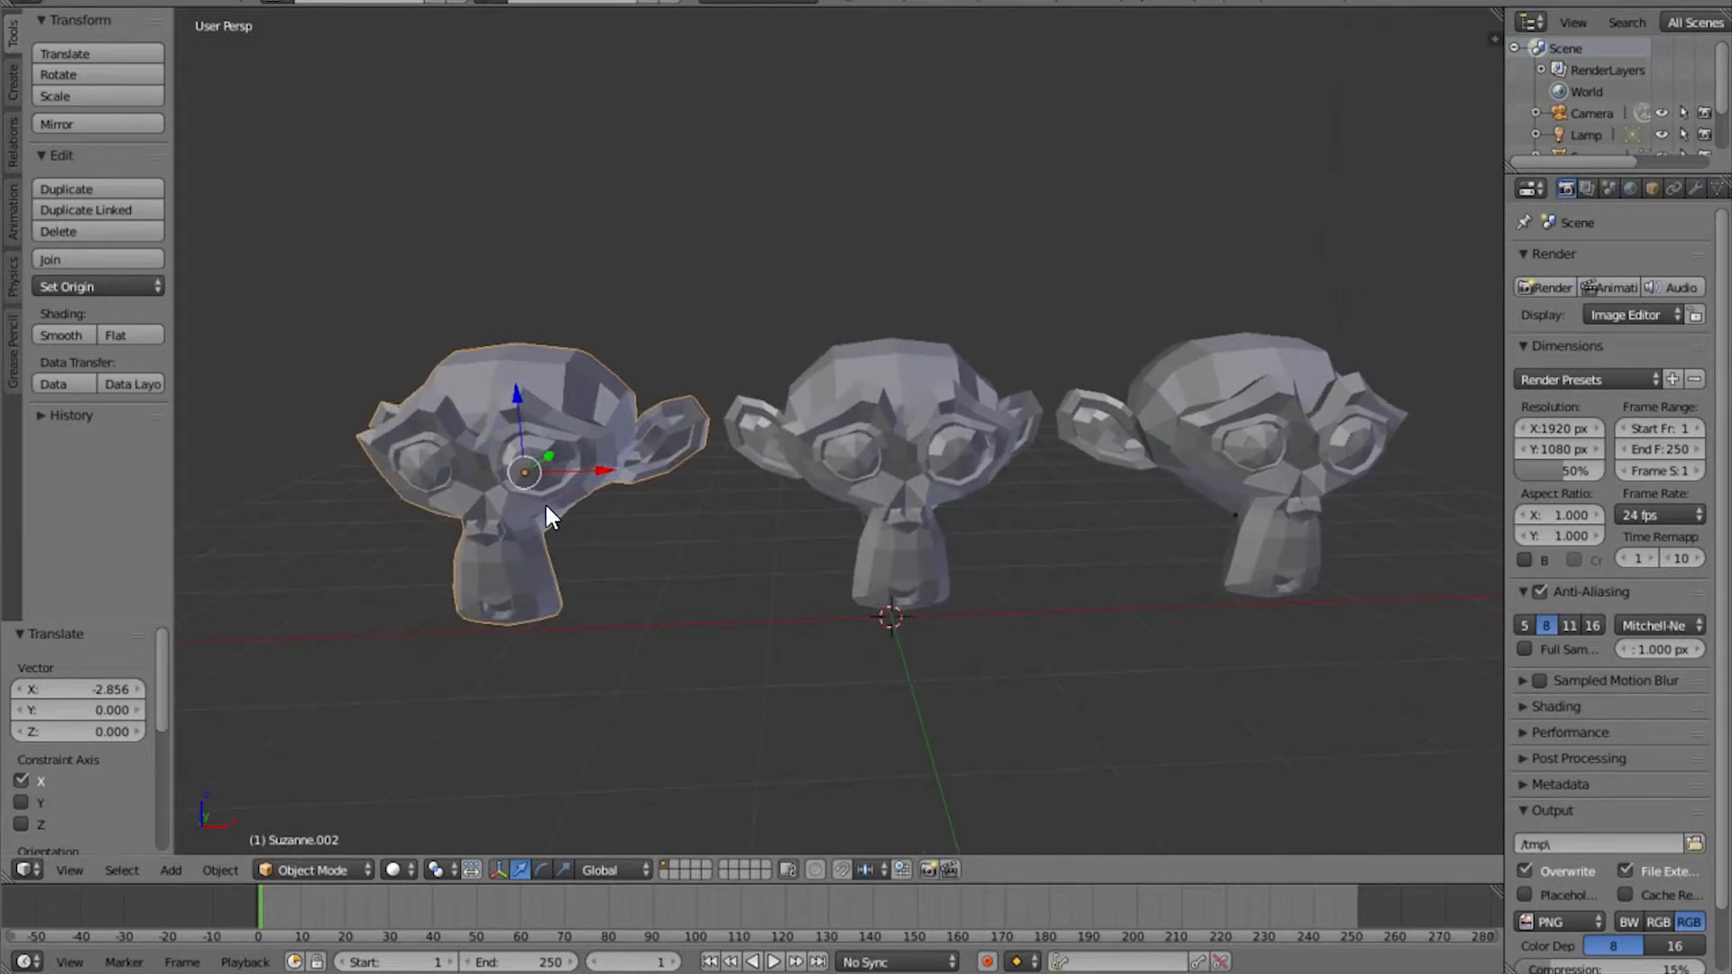
key("Tab")
middle_click_drag(564, 503, 713, 561)
left_click(216, 869)
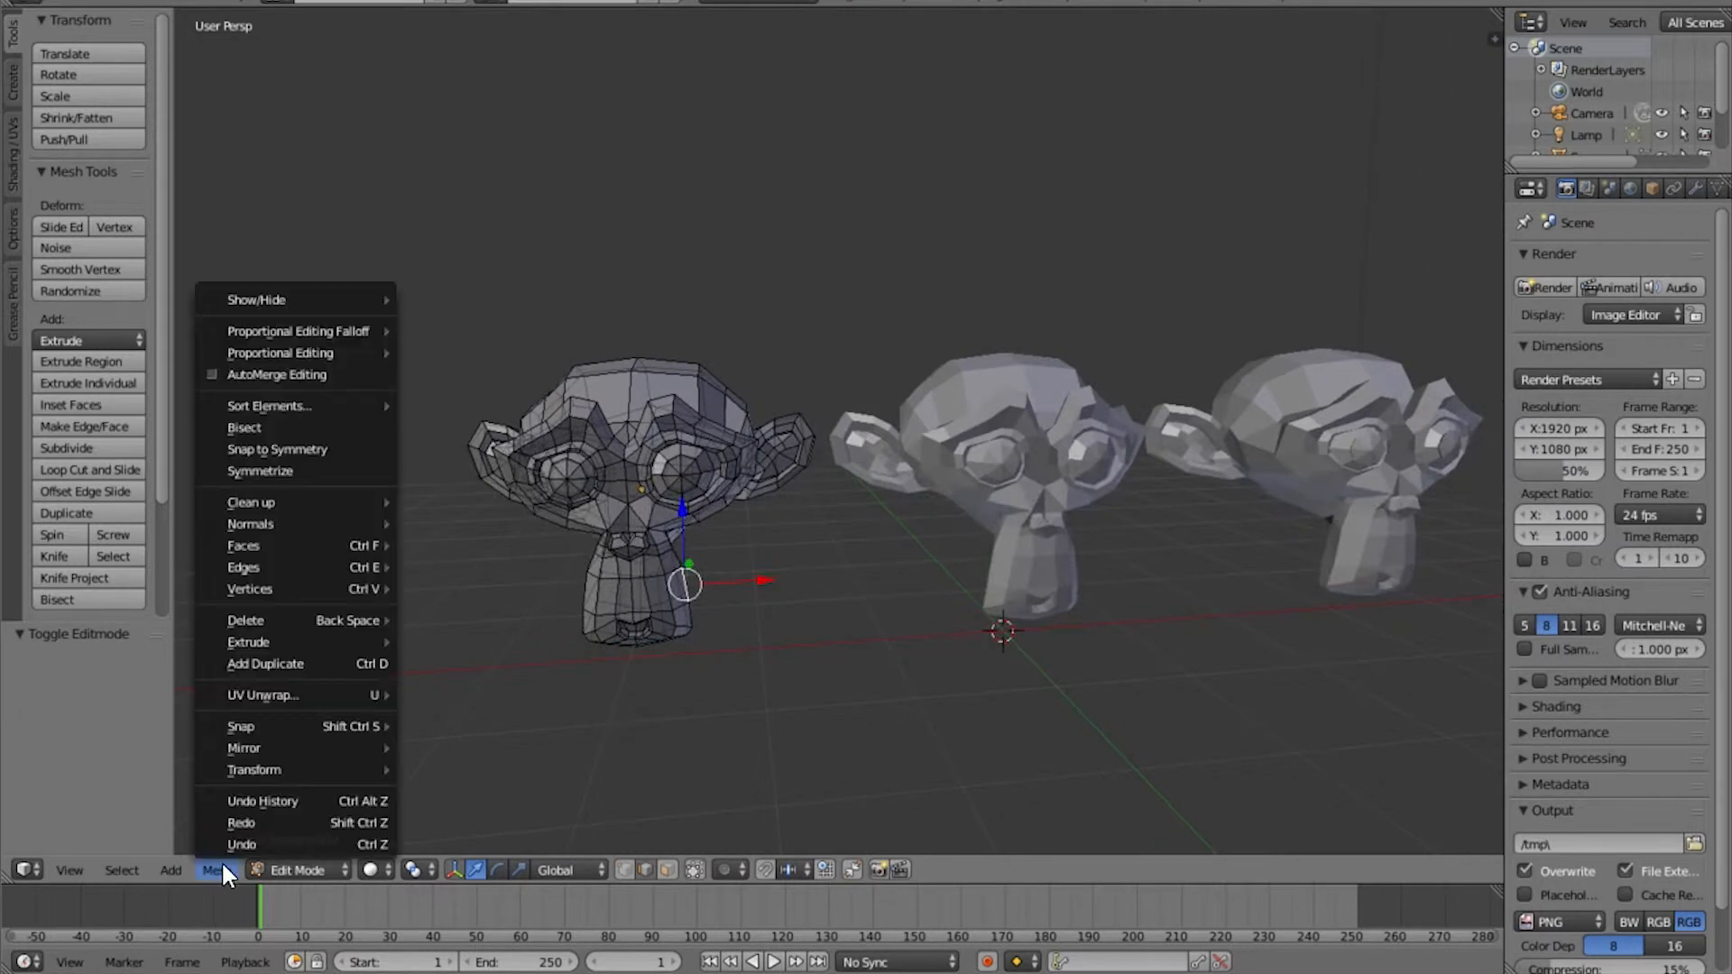
mouse_move(318, 586)
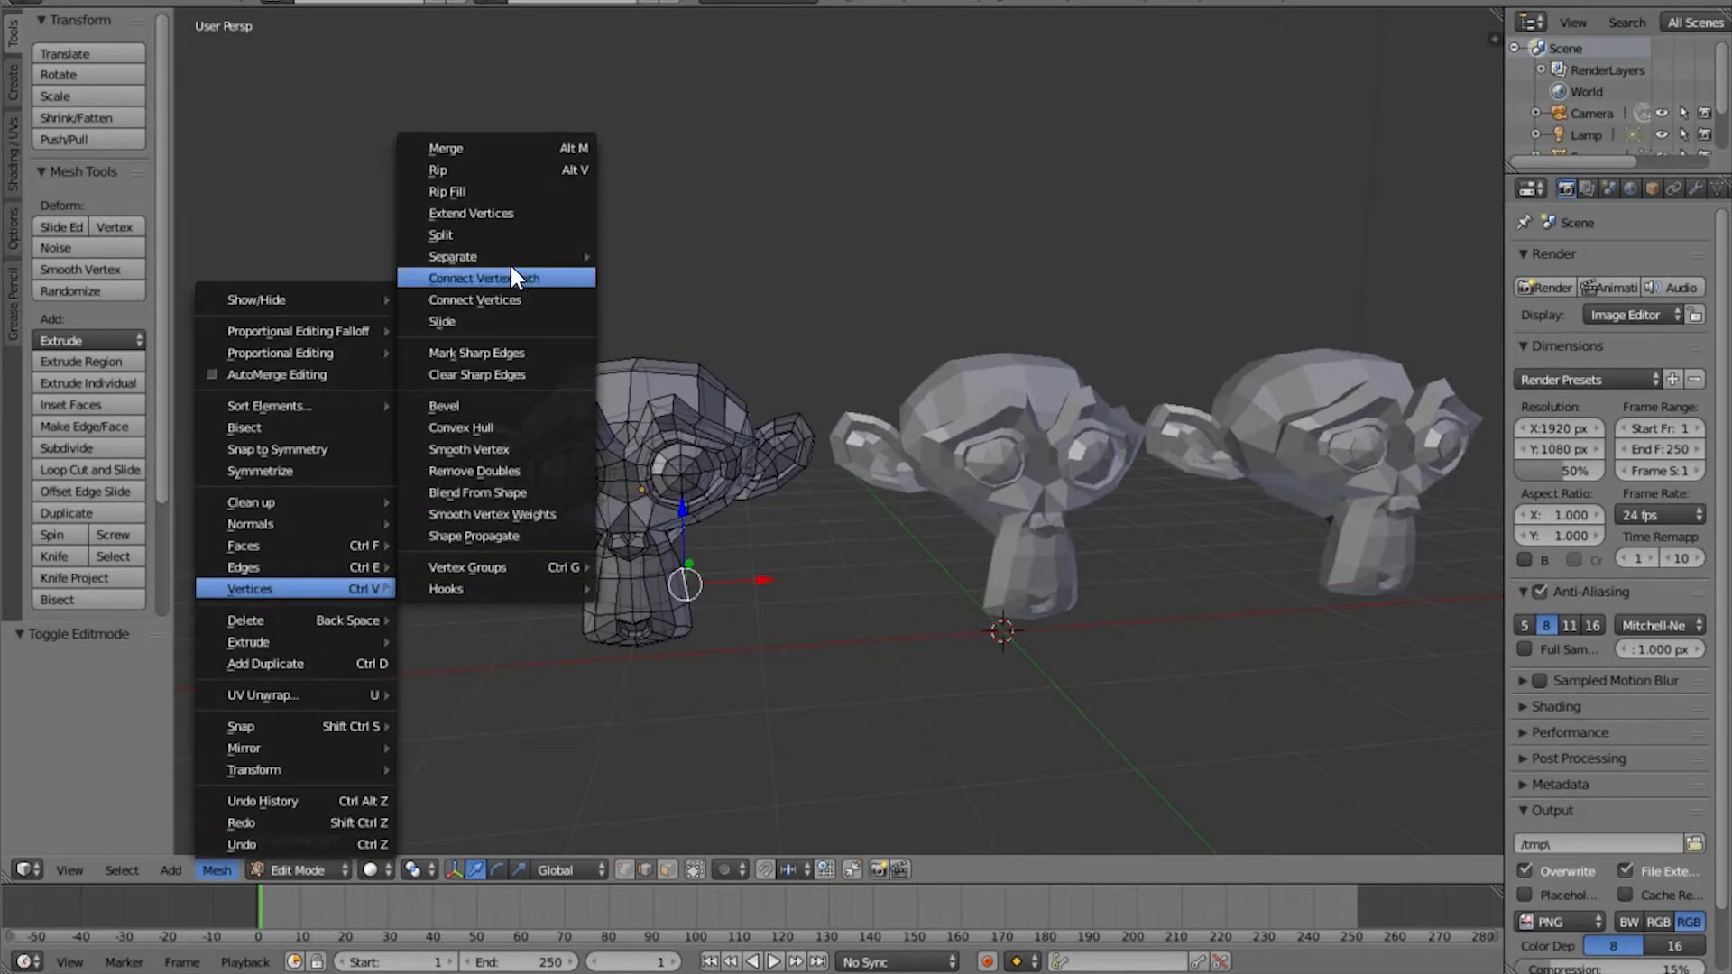
mouse_move(474, 257)
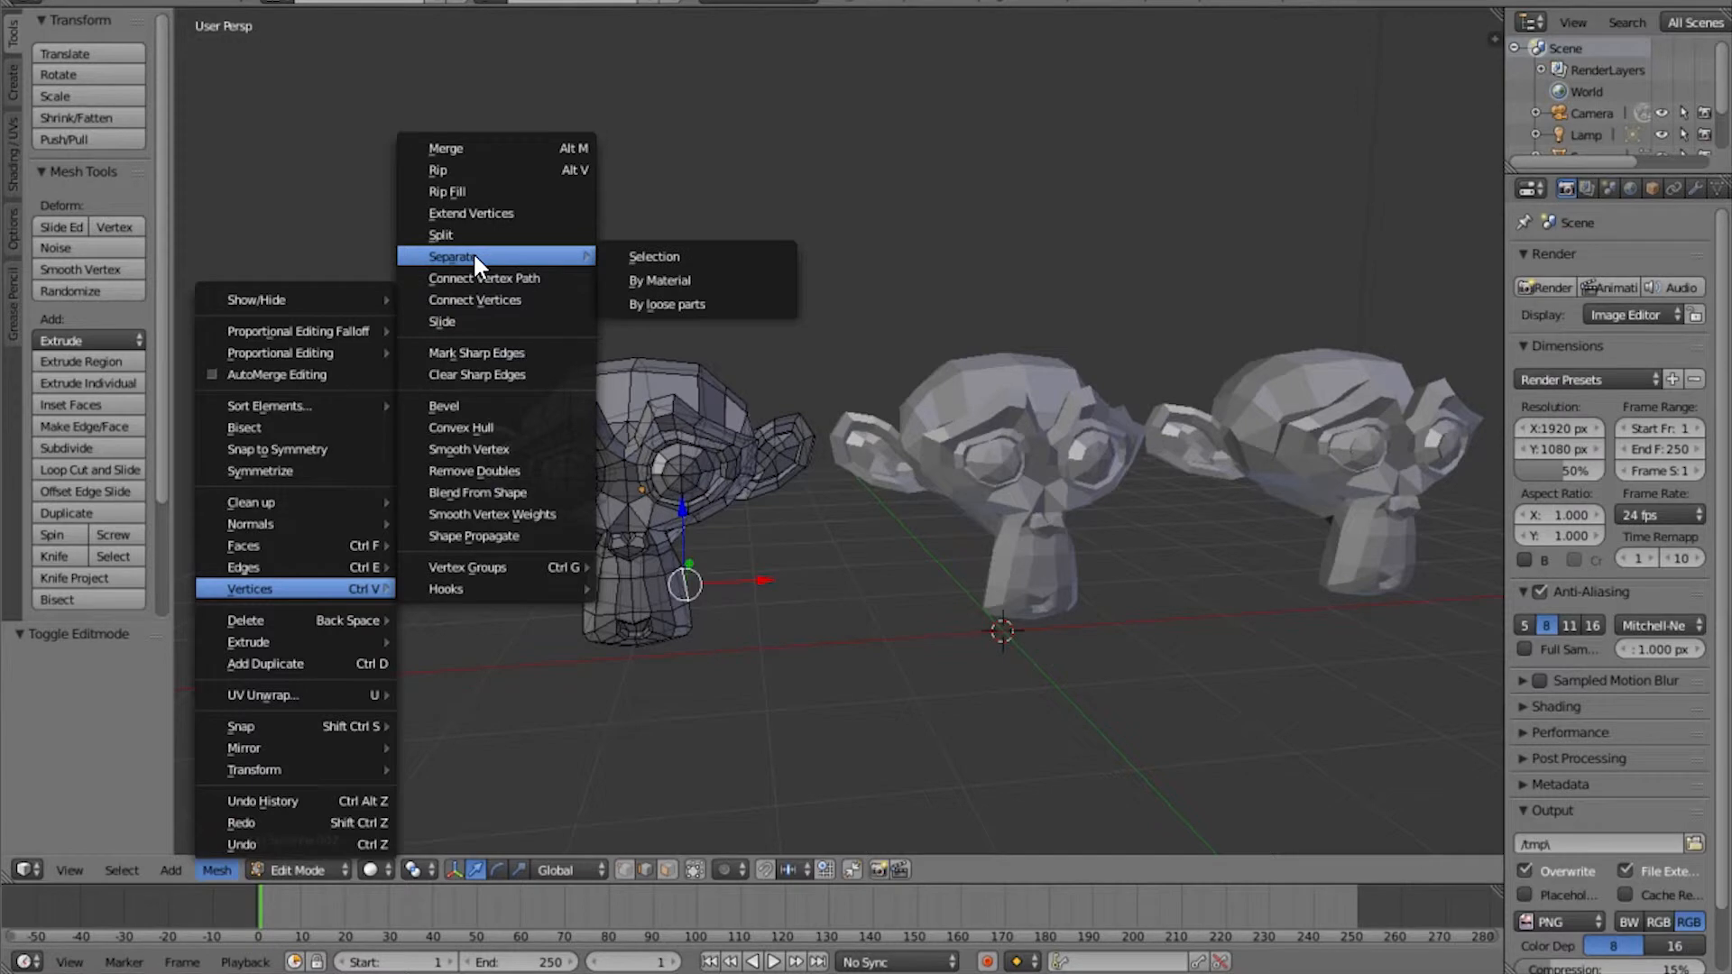
left_click(707, 305)
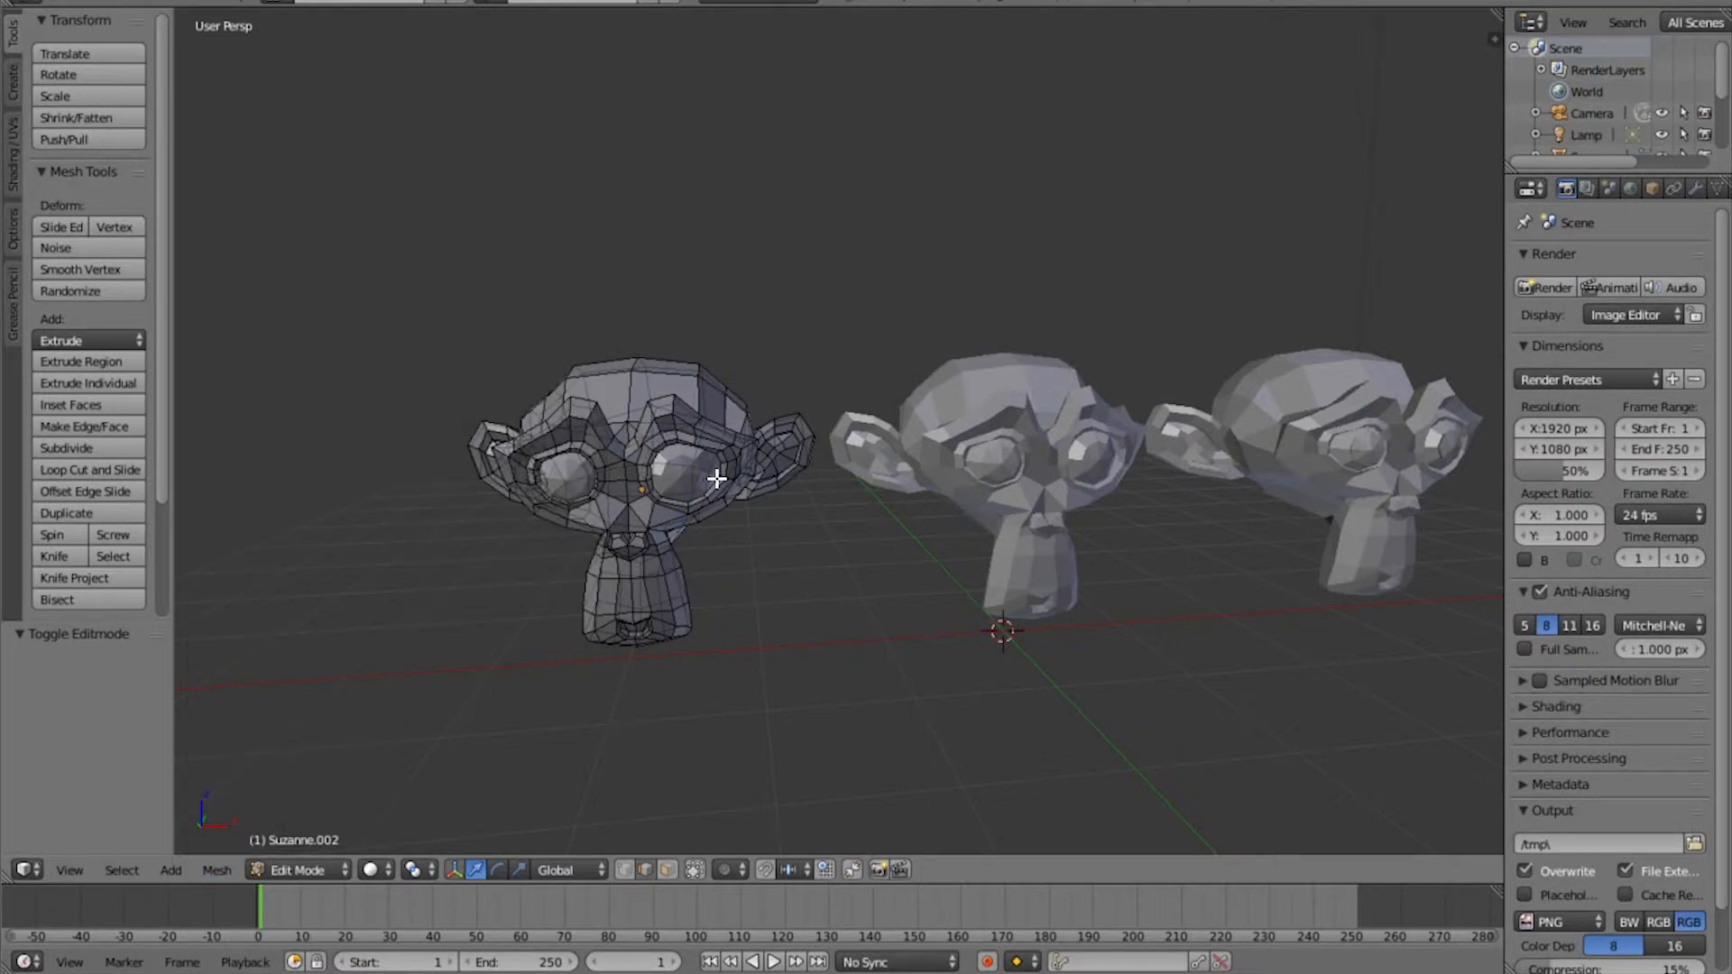
Back in Object Mode, move both separated eyeballs along the Y axis out in front of the leftmost head, the second by -1.456
key("Tab")
middle_click_drag(699, 522, 765, 648)
right_click(772, 508)
key("shift+d")
key("y")
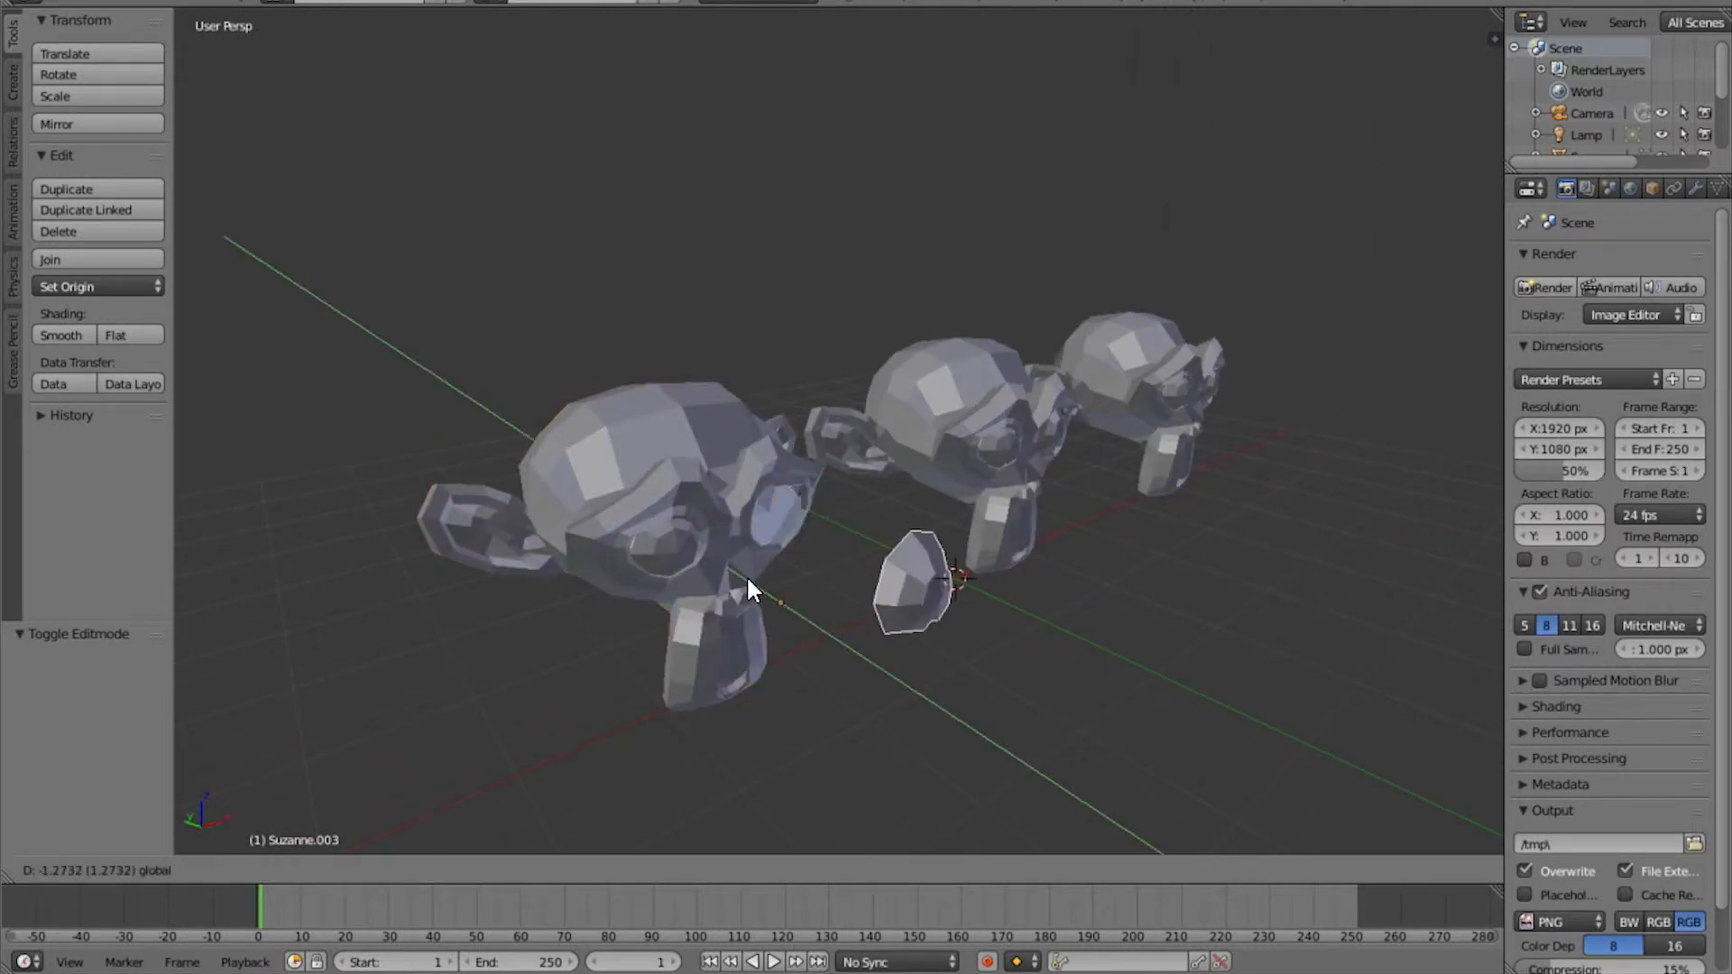
left_click(745, 575)
key("g")
key("y")
left_click(751, 609)
middle_click_drag(830, 676, 738, 469)
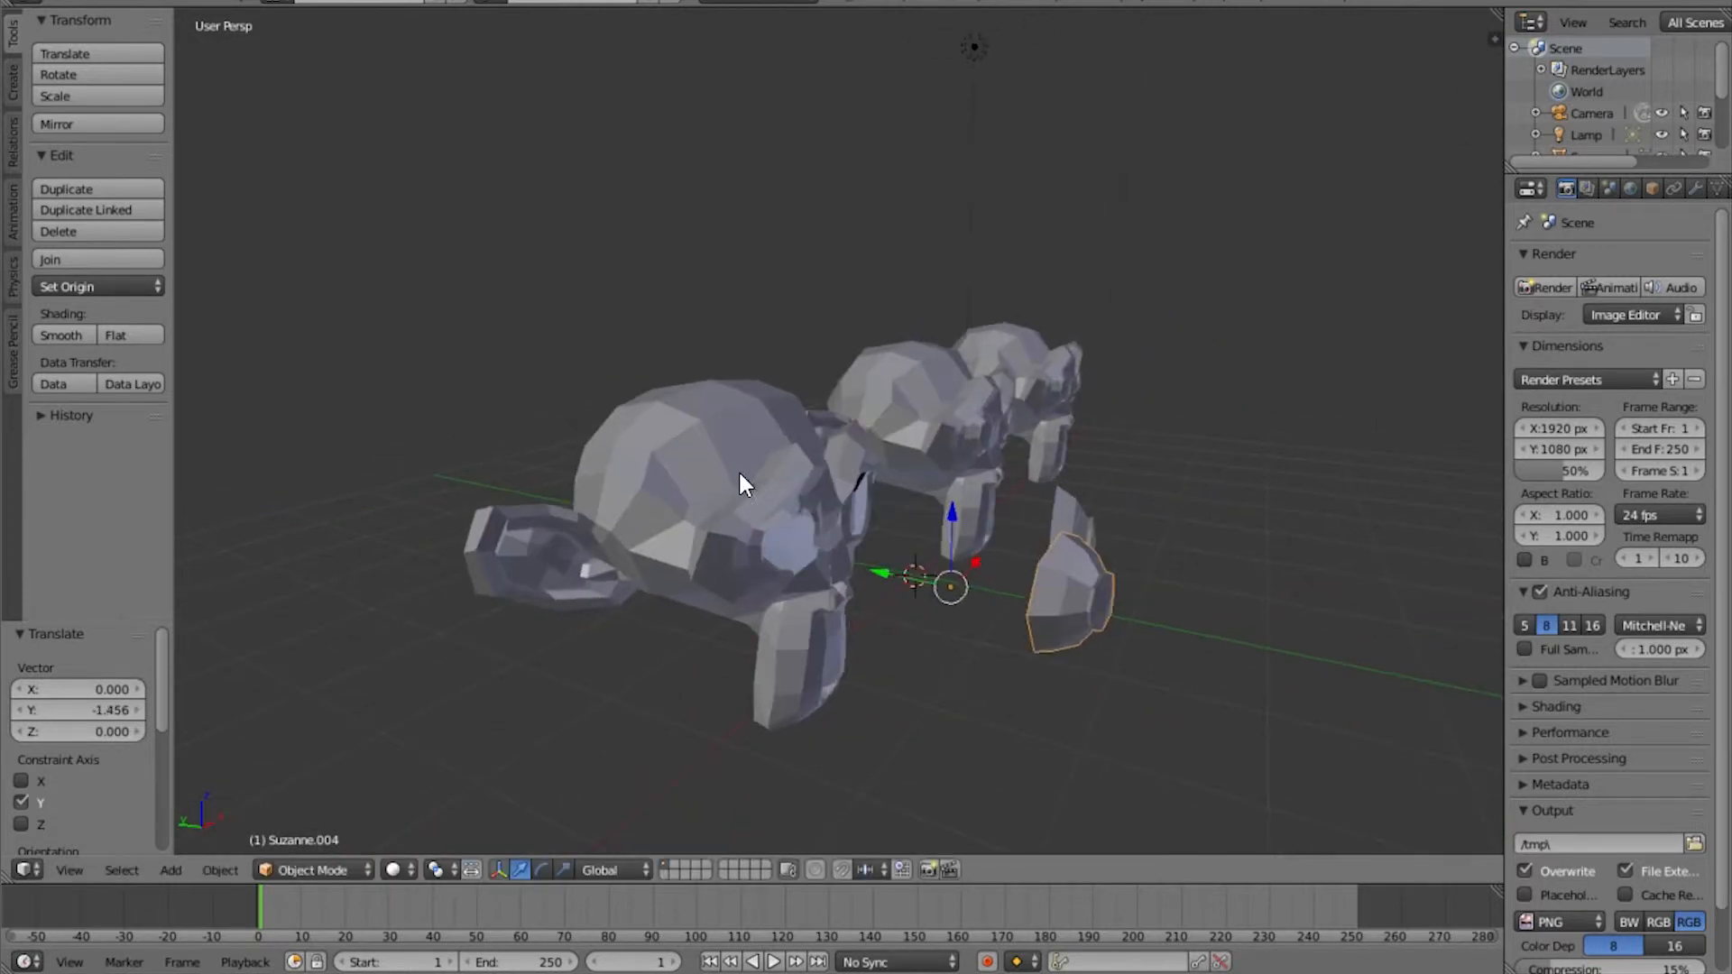
Select the leftmost head and examine its eye sockets up close
right_click(734, 467)
scroll(833, 571, "up", 5)
middle_click_drag(778, 551, 980, 473)
scroll(1010, 492, "up", 4)
scroll(963, 478, "up", 2)
scroll(947, 483, "down", 5)
middle_click_drag(777, 426, 897, 438)
Edit the middle monkey head in face select mode and select the face loop running around its brows, cheeks and muzzle
right_click(897, 442)
scroll(927, 502, "down", 3)
middle_click_drag(928, 503, 819, 497)
key("Tab")
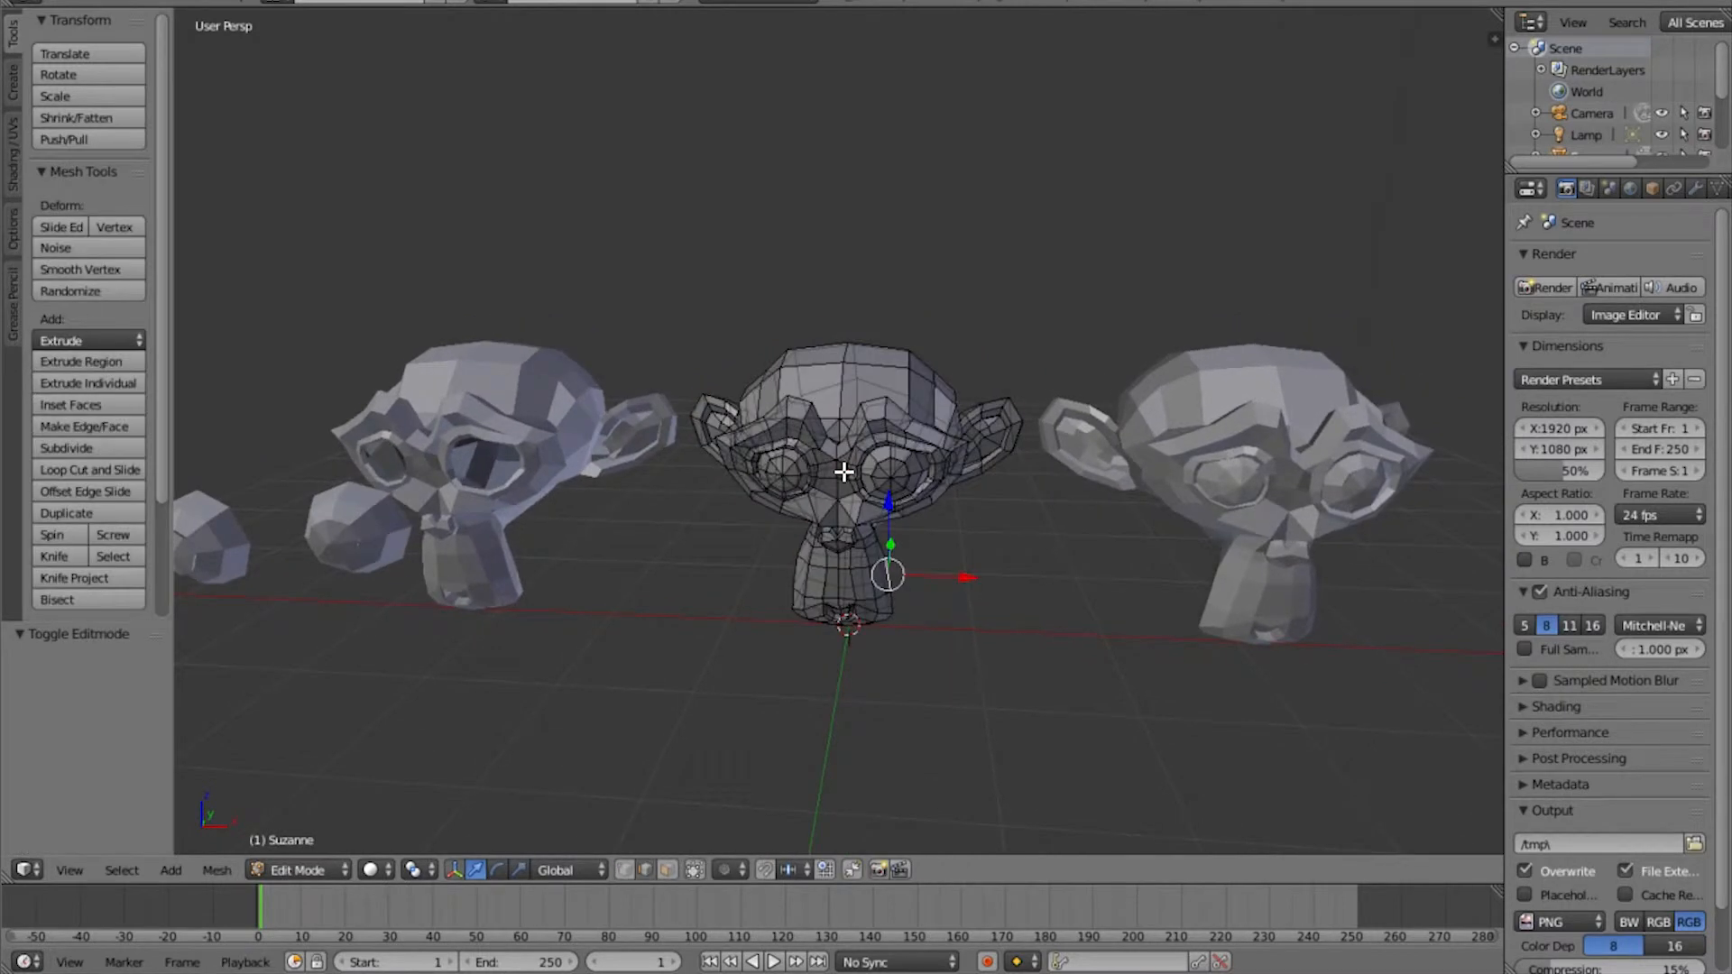
scroll(781, 463, "up", 5)
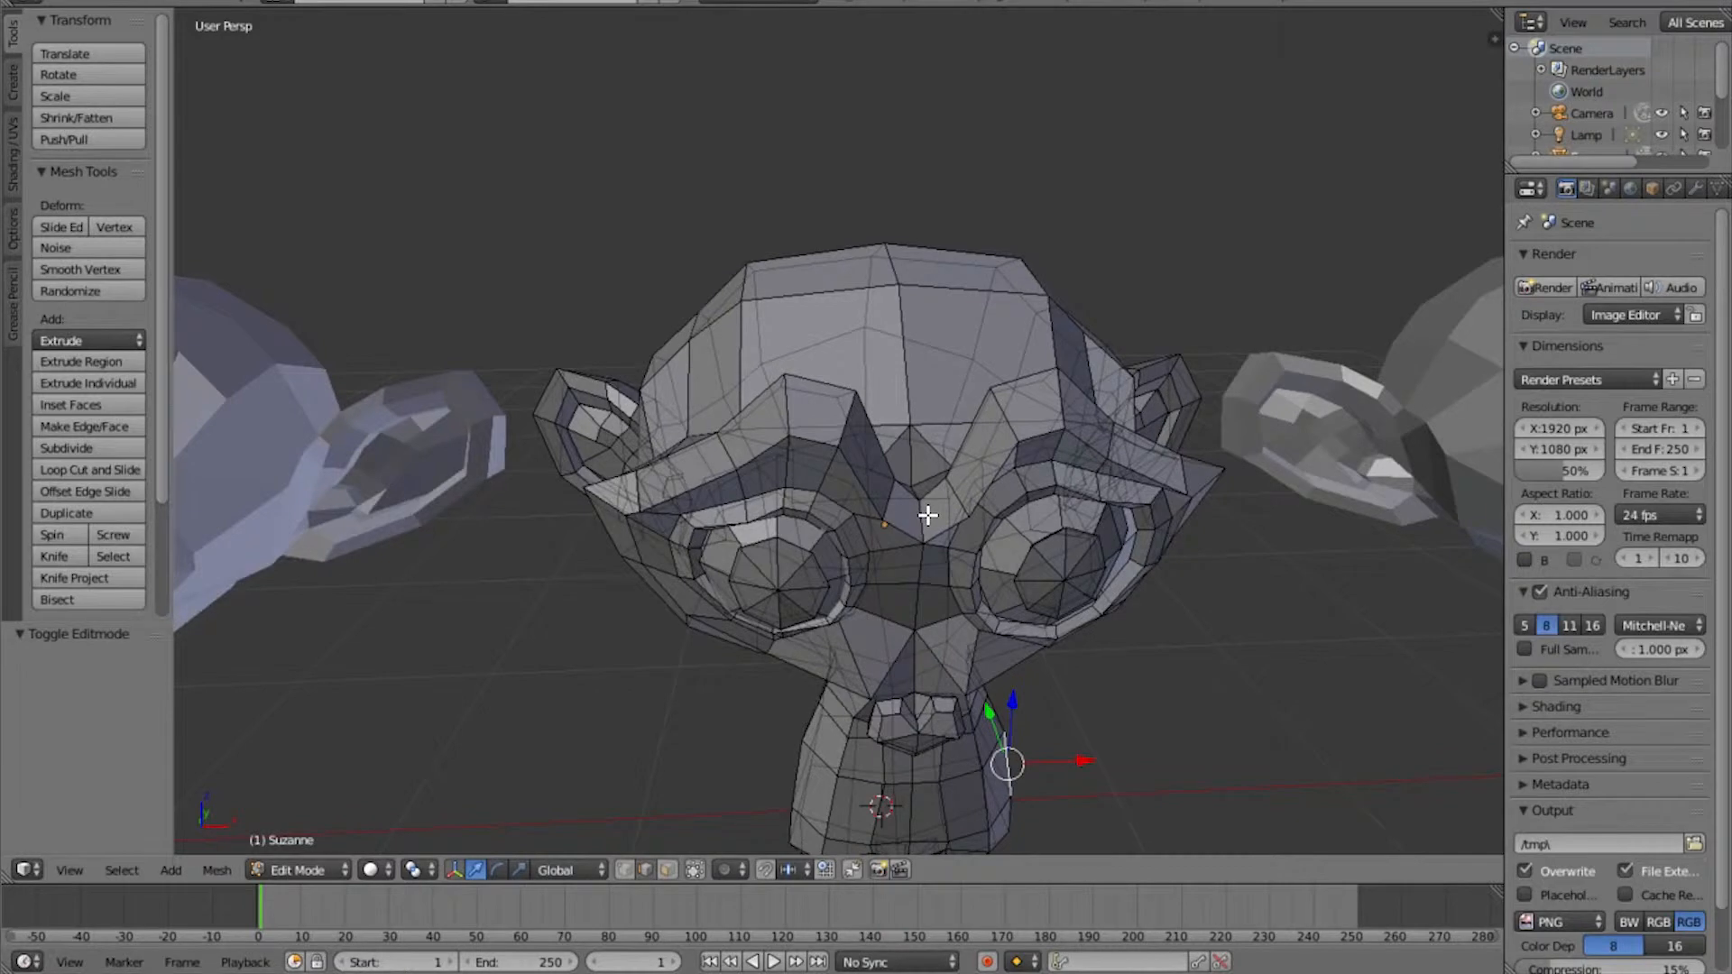
right_click(938, 520, "alt")
key("ctrl+Tab")
key("Down")
key("Return")
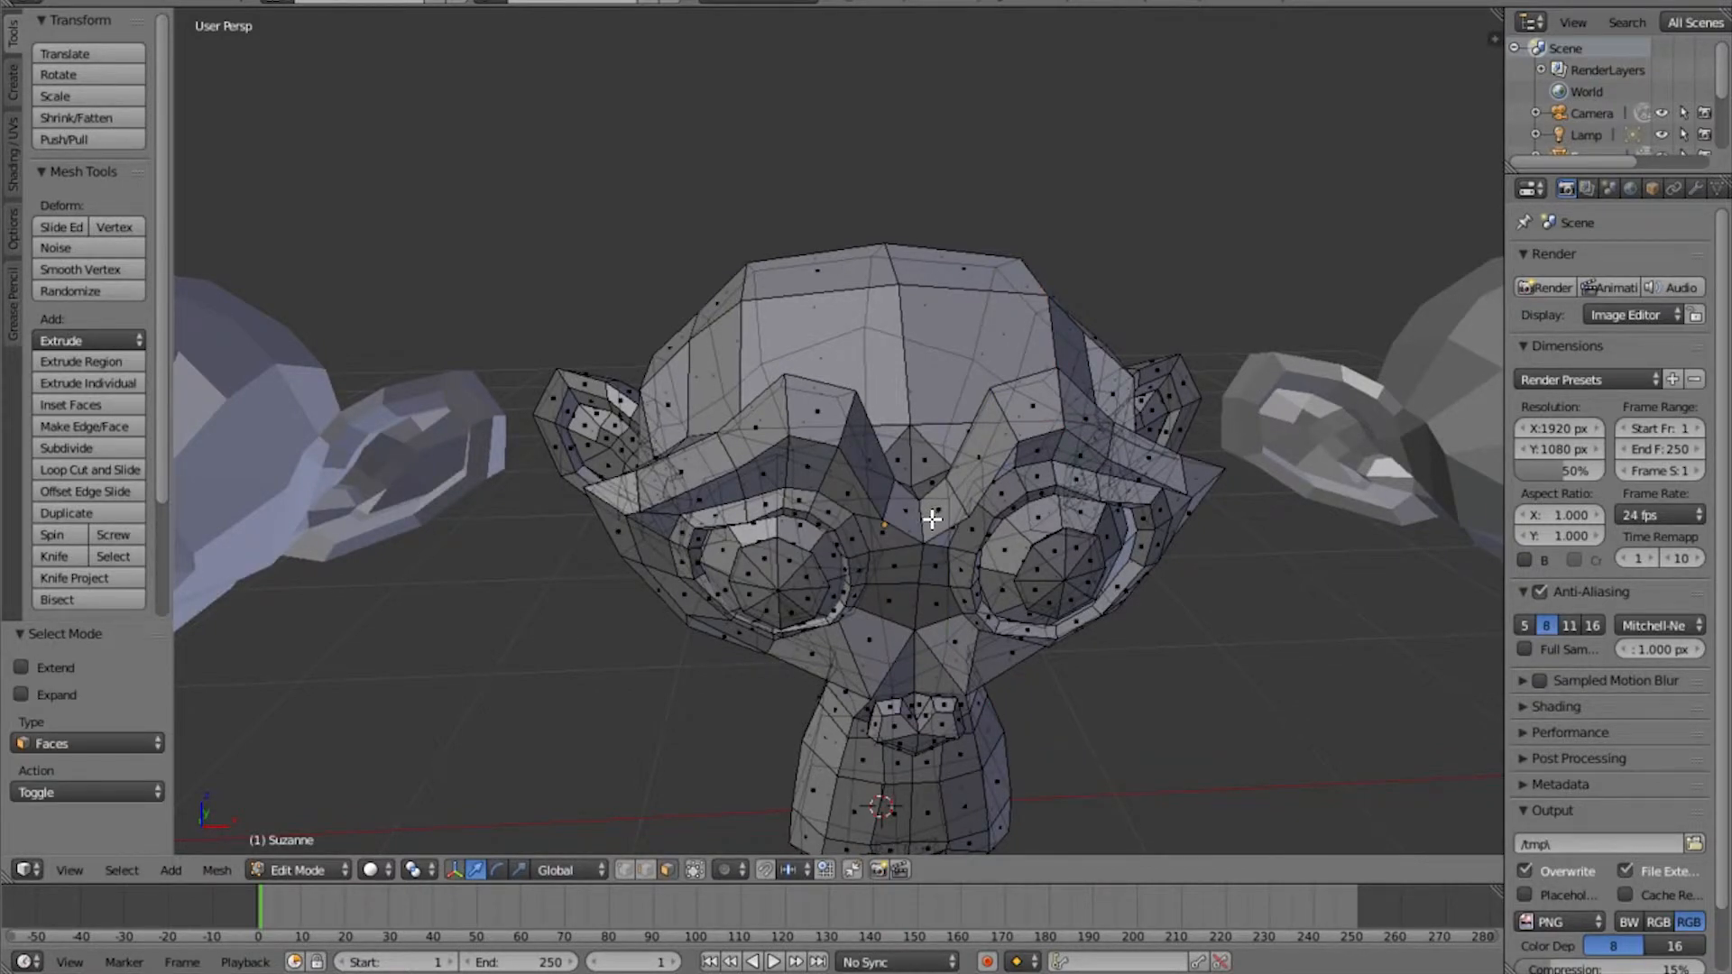
right_click(930, 520, "alt")
scroll(943, 547, "down", 4)
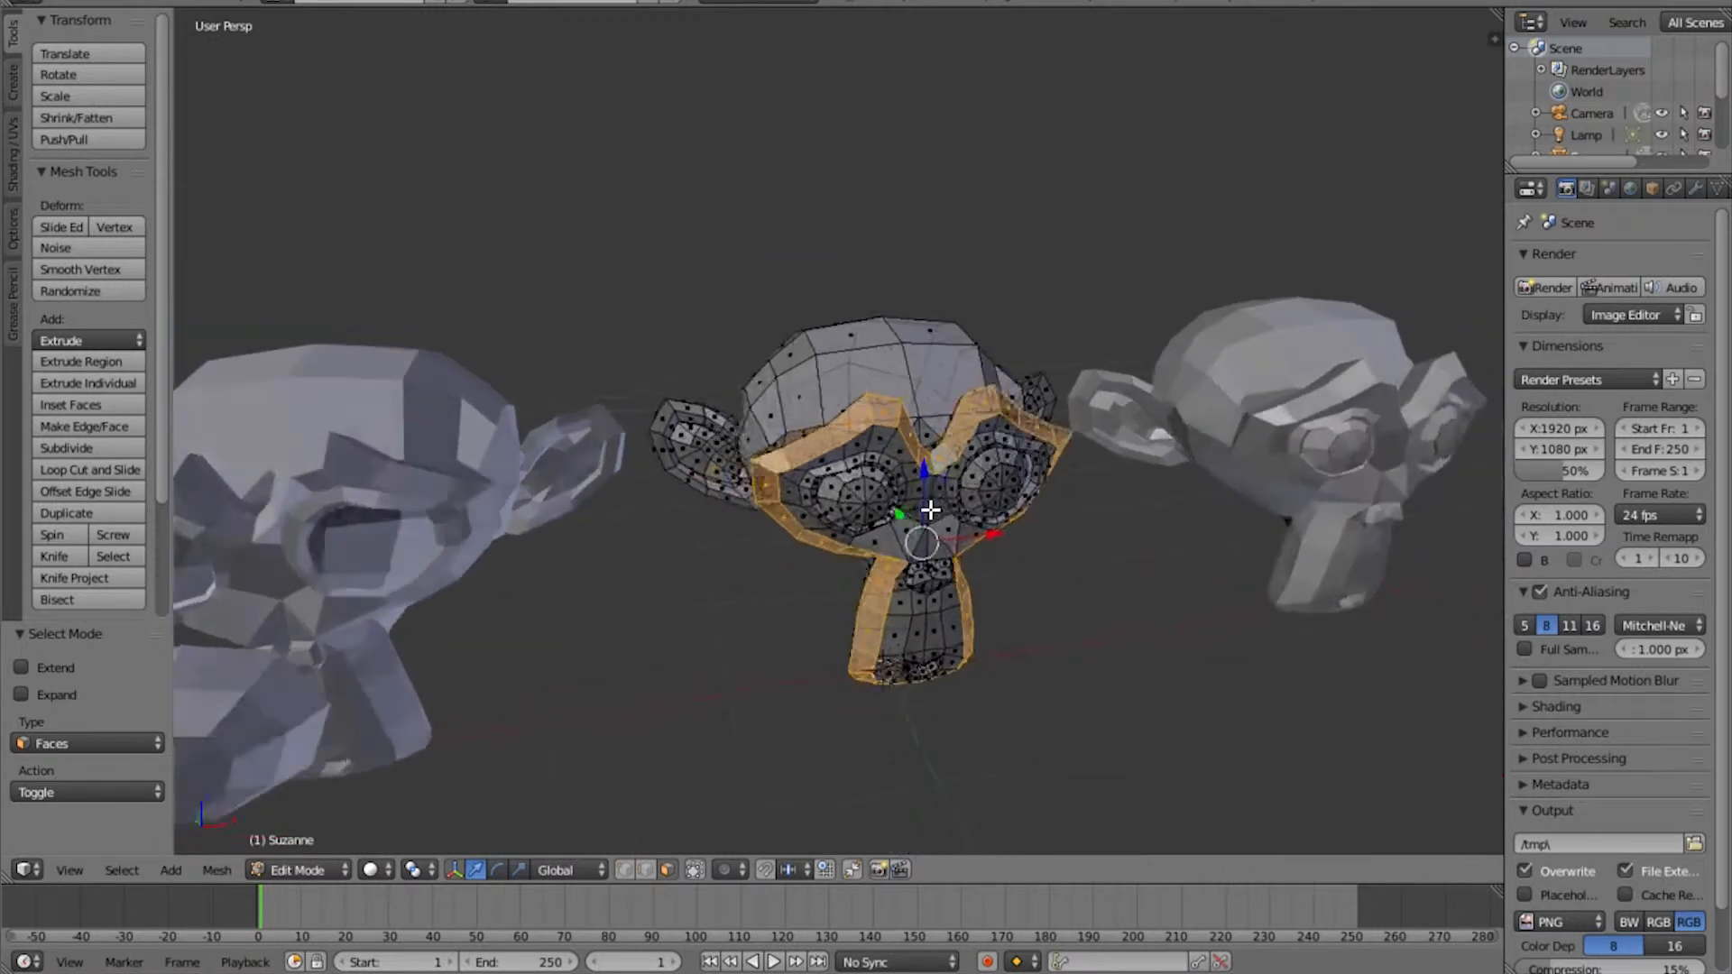
mouse_move(900, 468)
middle_mouse_down()
mouse_move(935, 506)
mouse_move(920, 495)
mouse_move(955, 436)
mouse_move(912, 472)
middle_mouse_up()
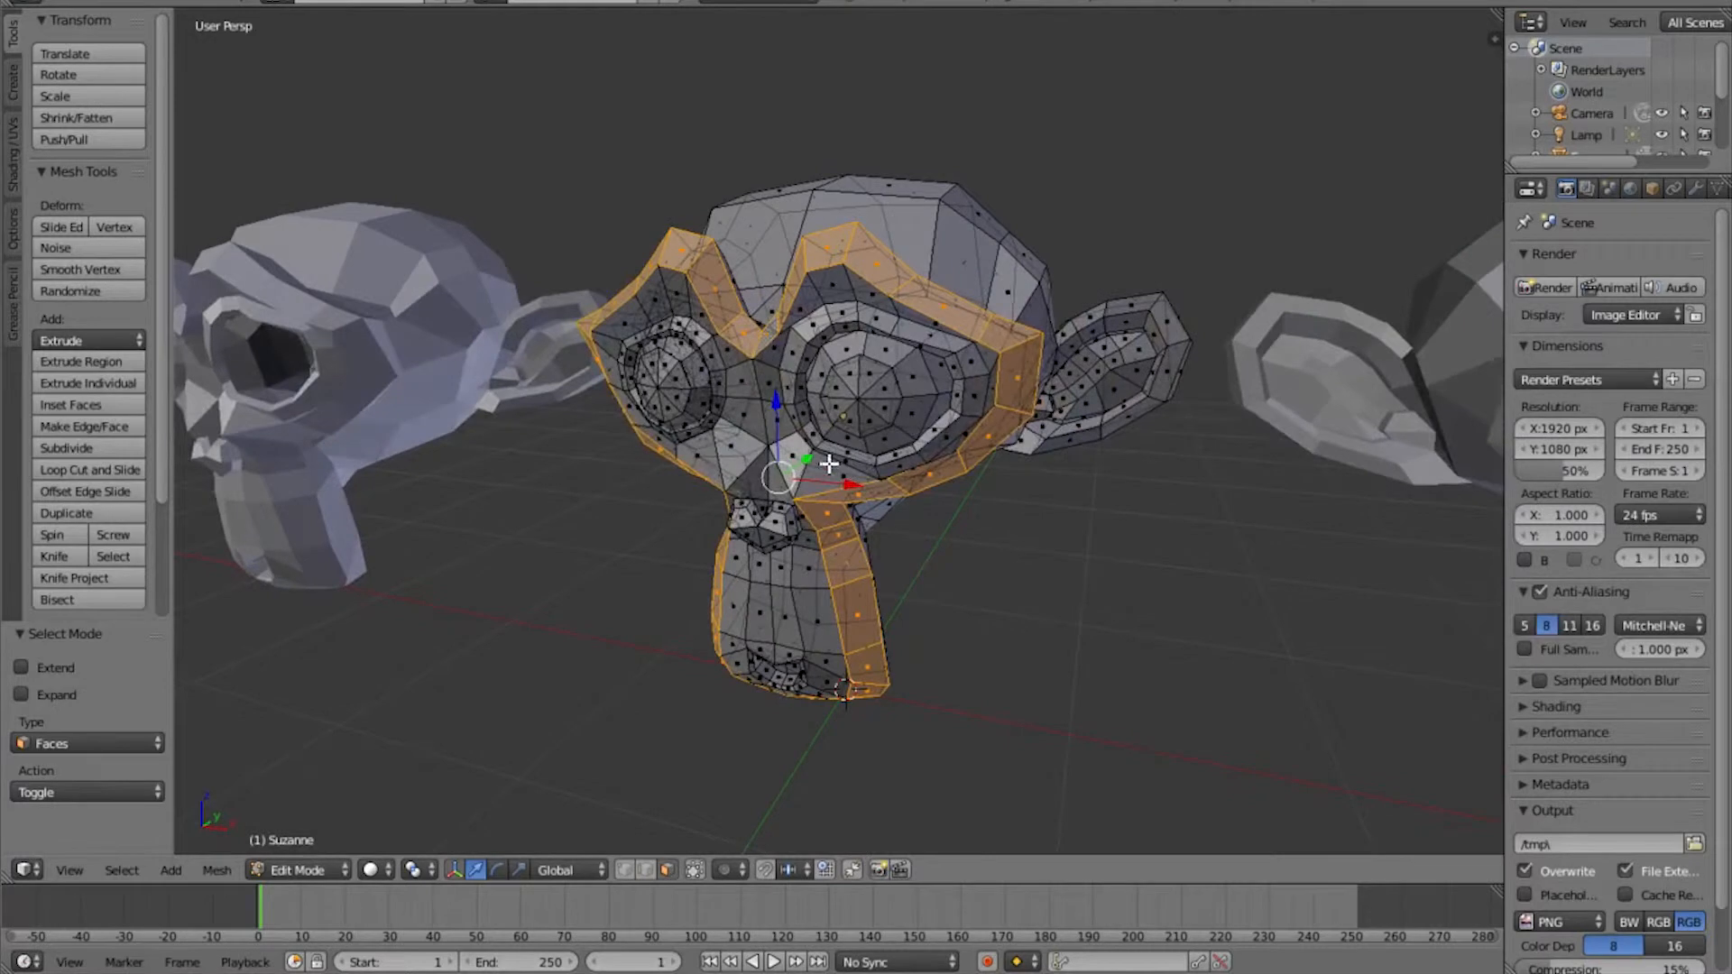
Try to extrude the selected face loop by -0.704 along the global Y axis
key("e")
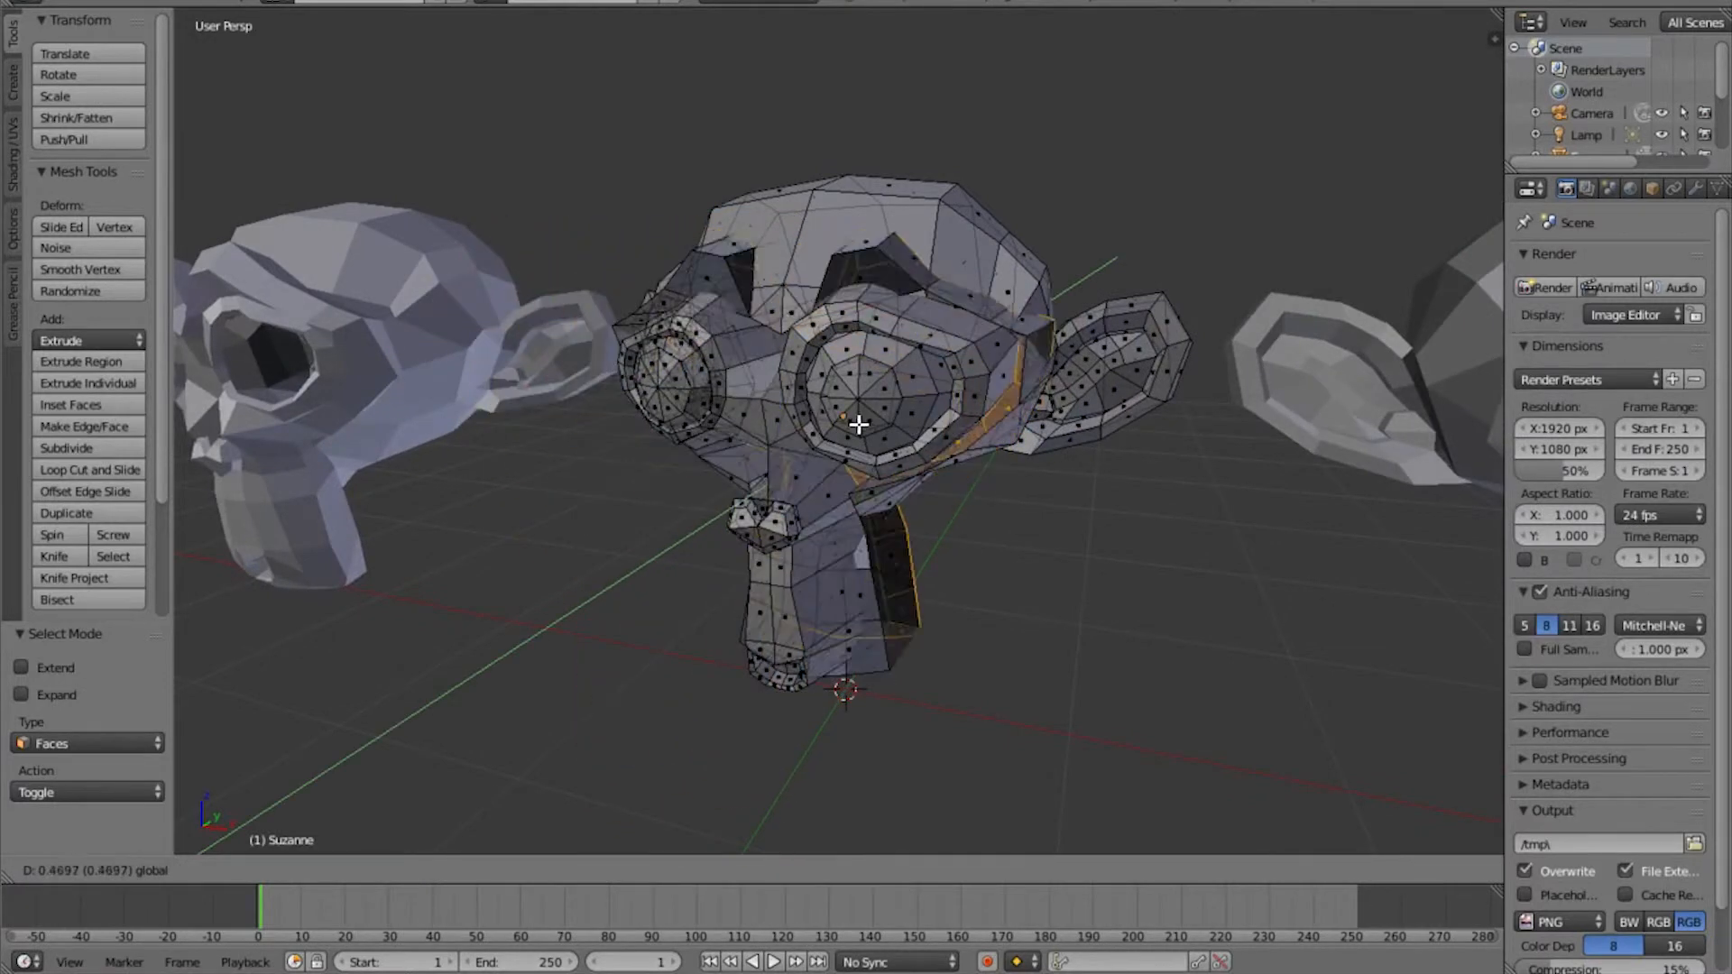
key("y")
left_click(674, 486)
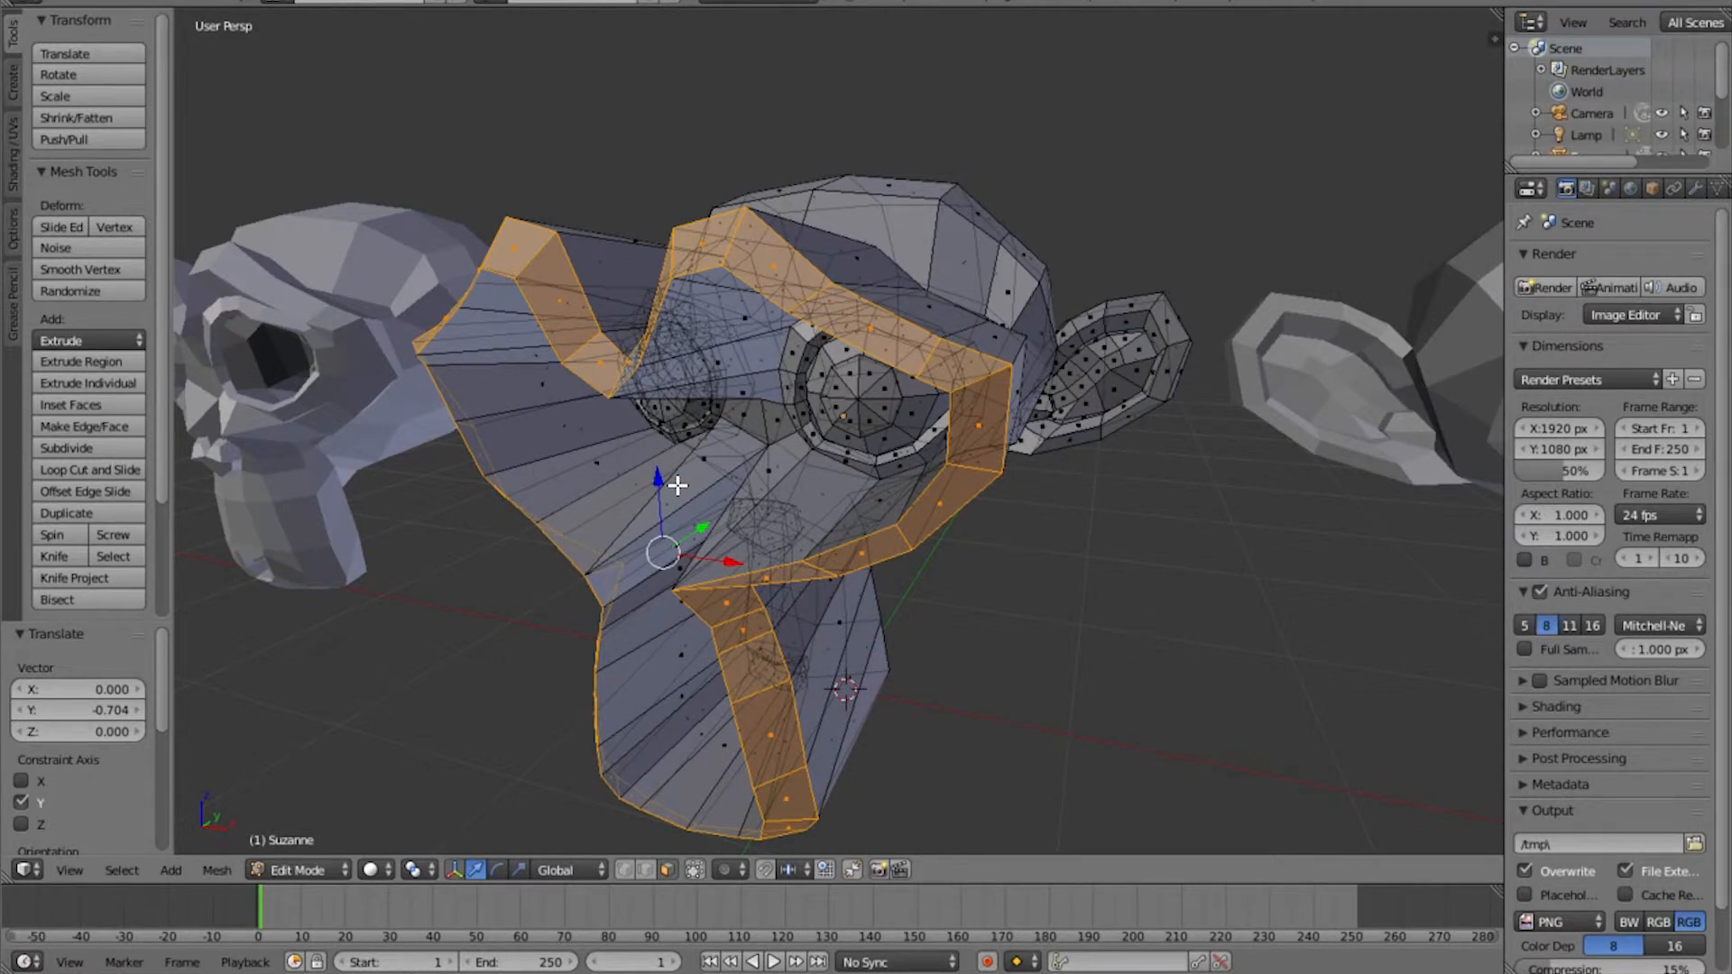
key("ctrl+z")
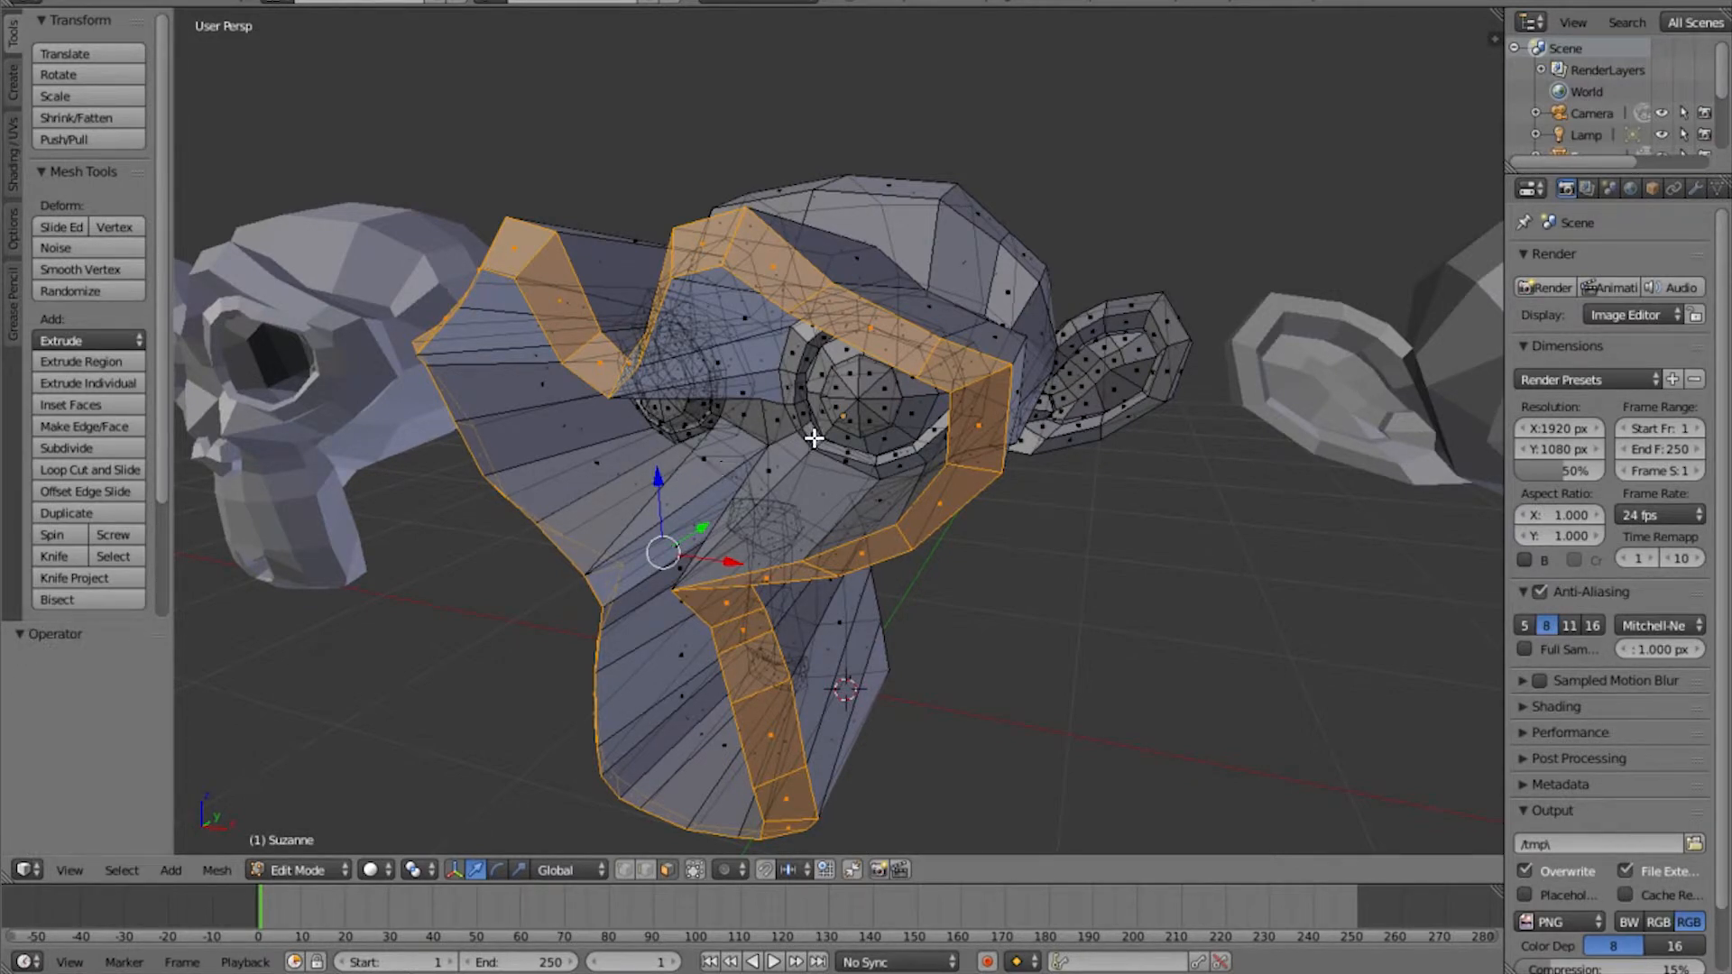
key("ctrl+z")
Separate the selected face loop from the middle head into its own object and return to Object Mode
middle_click_drag(813, 439, 809, 442)
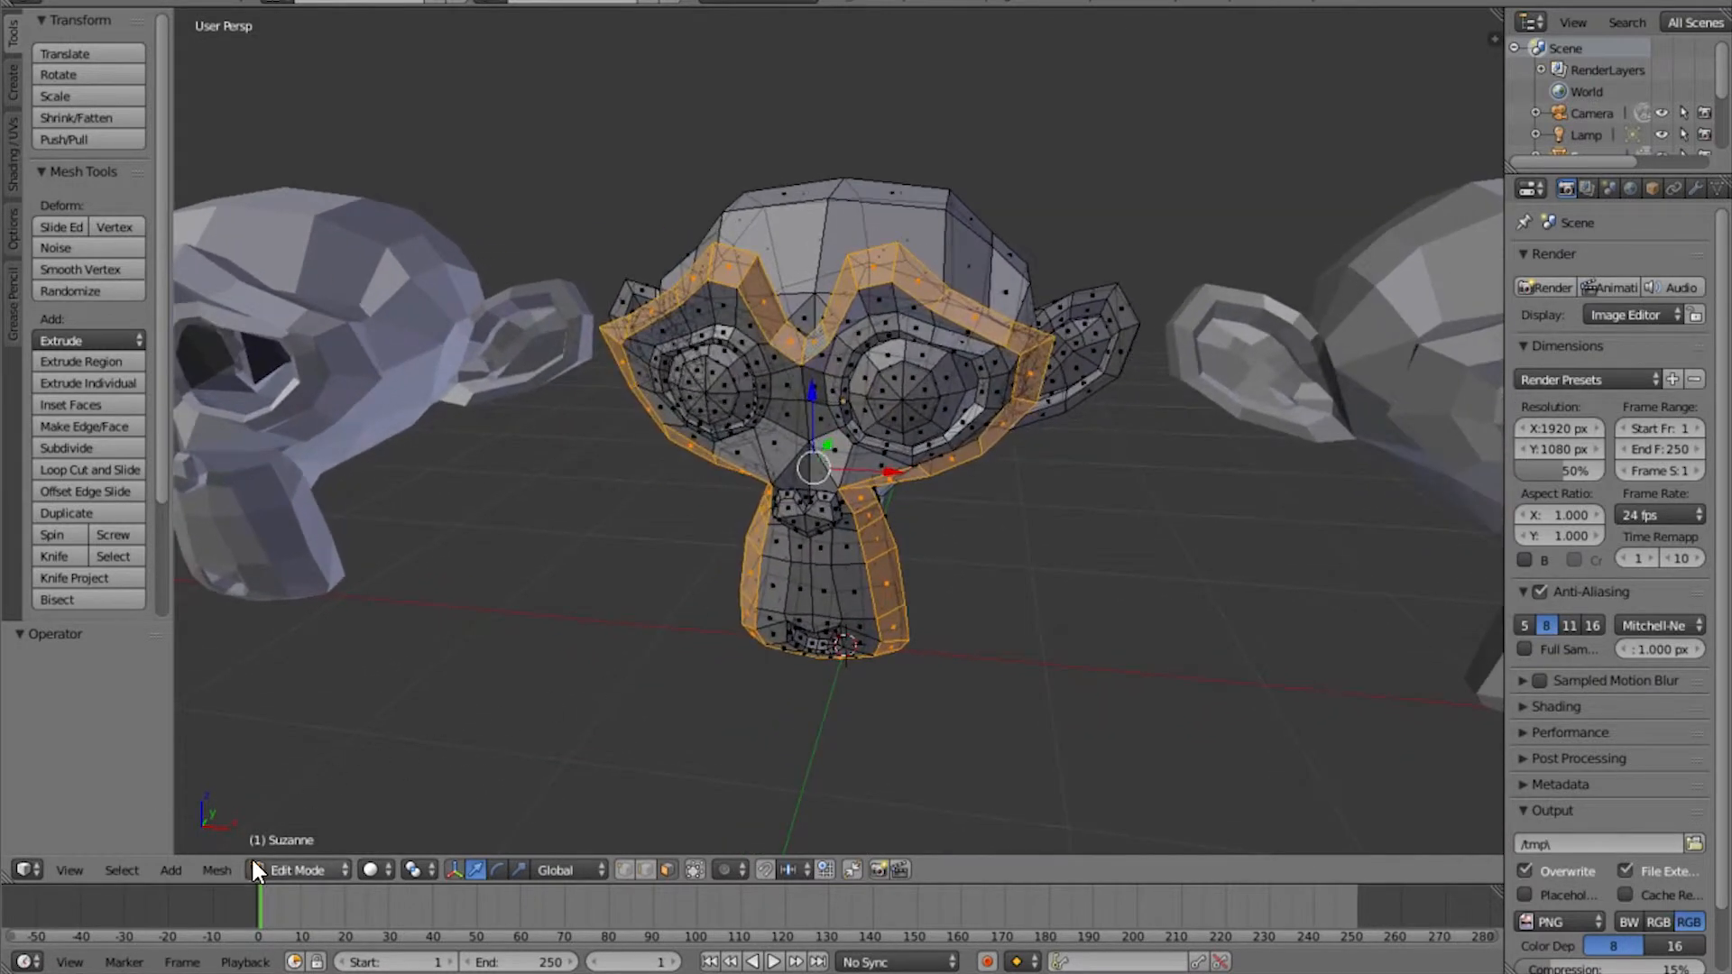
left_click(216, 868)
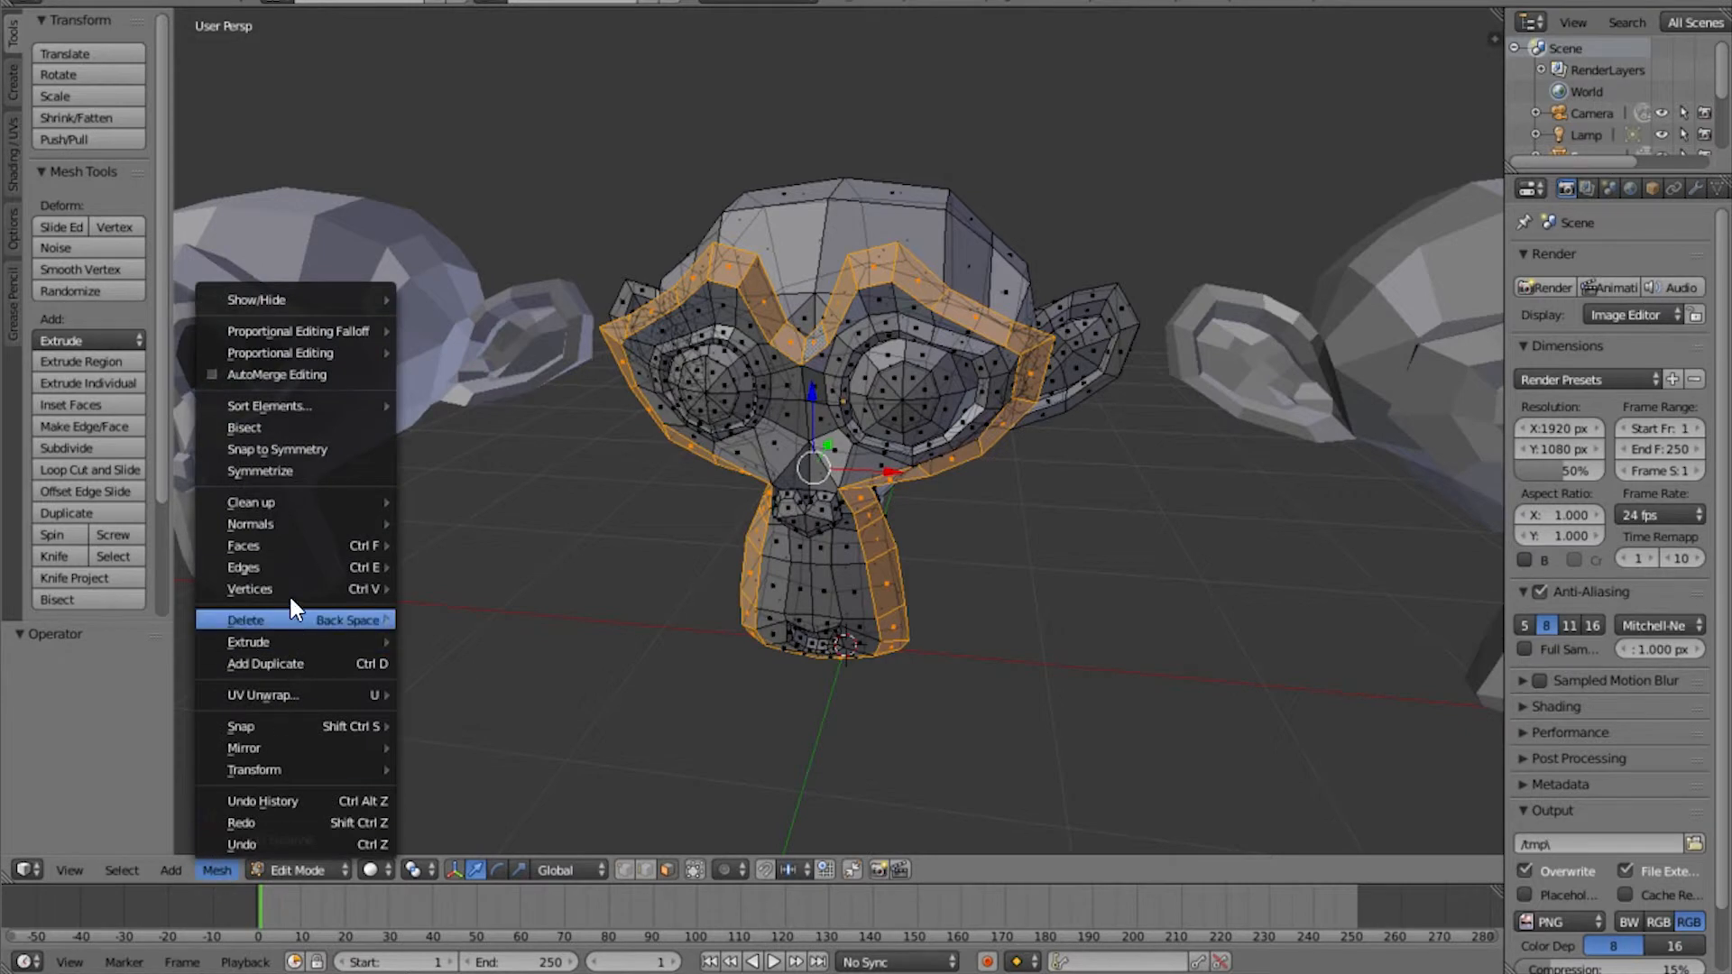
mouse_move(285, 586)
mouse_move(540, 255)
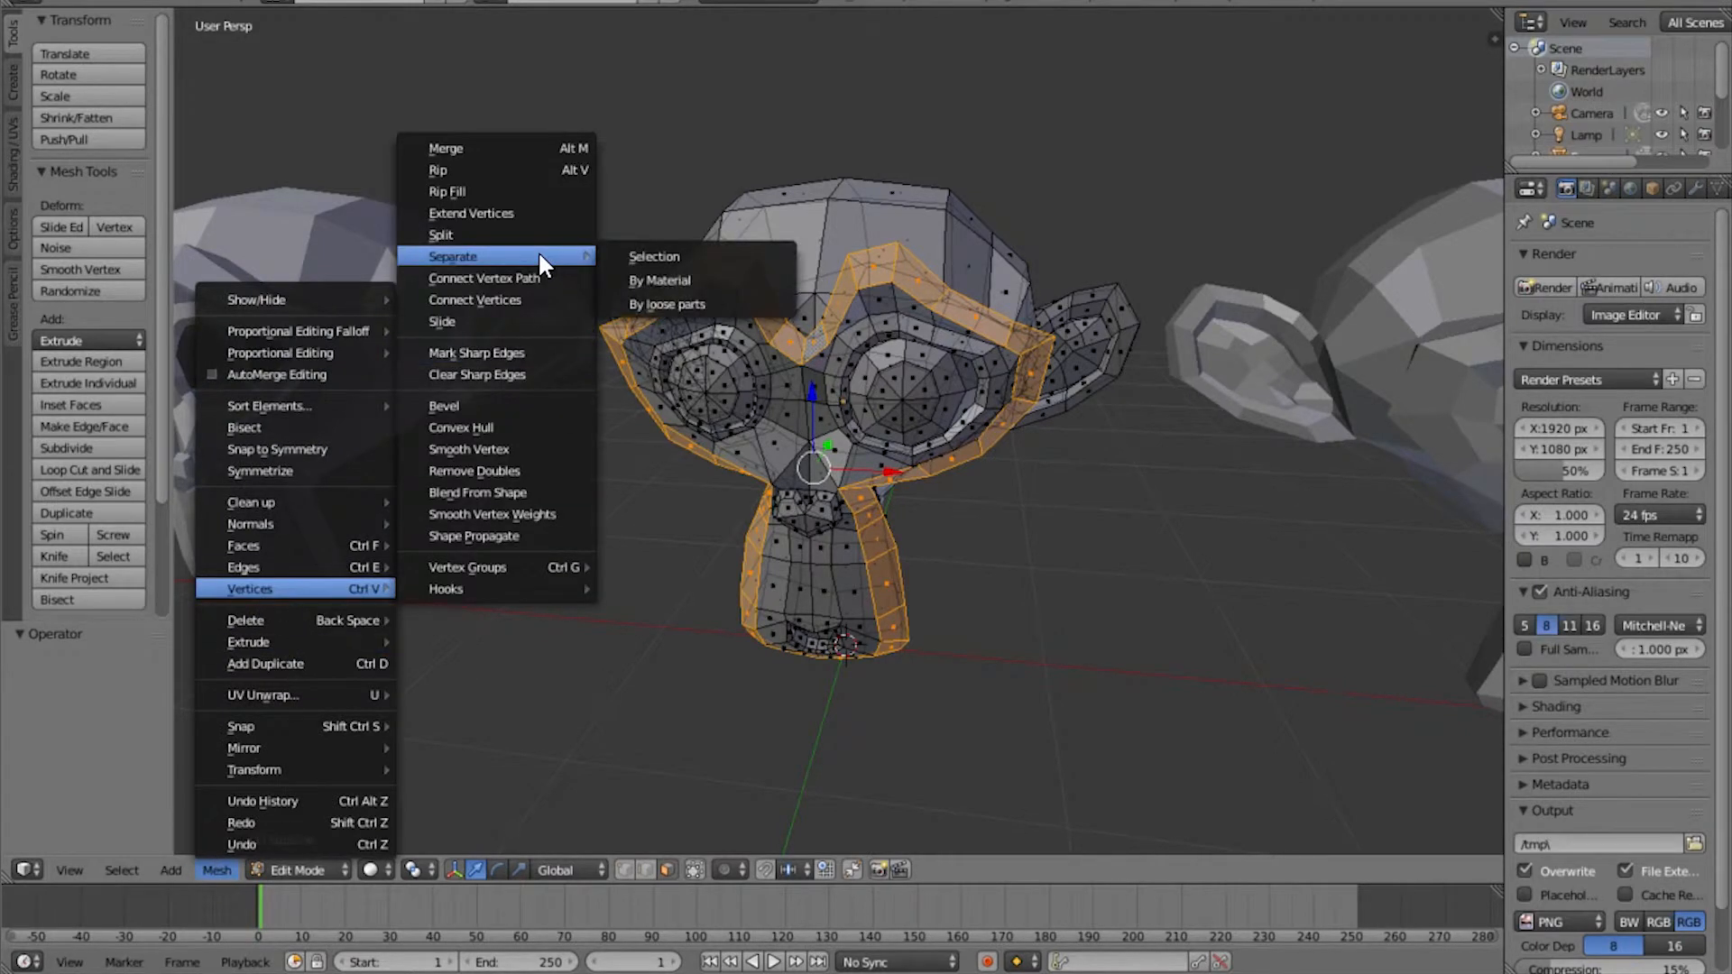
left_click(653, 258)
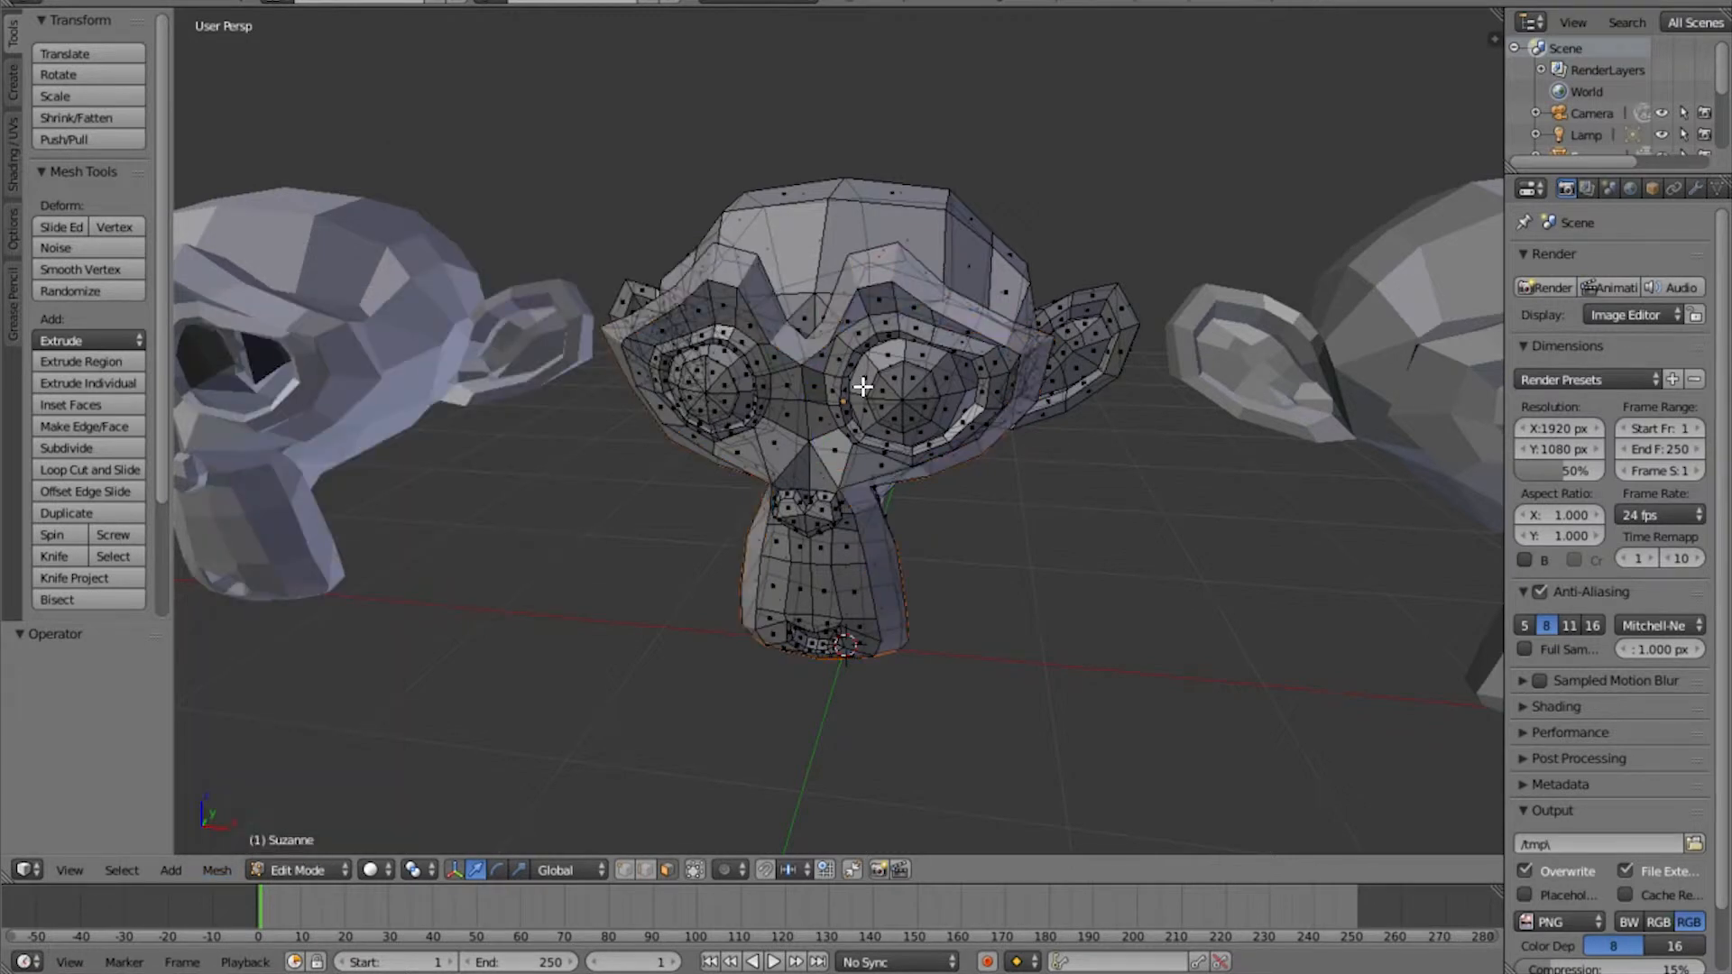
key("Tab")
Move the middle head 1.638 along the Y axis and the separated face strip -0.351 along Y
middle_click_drag(908, 478, 963, 394)
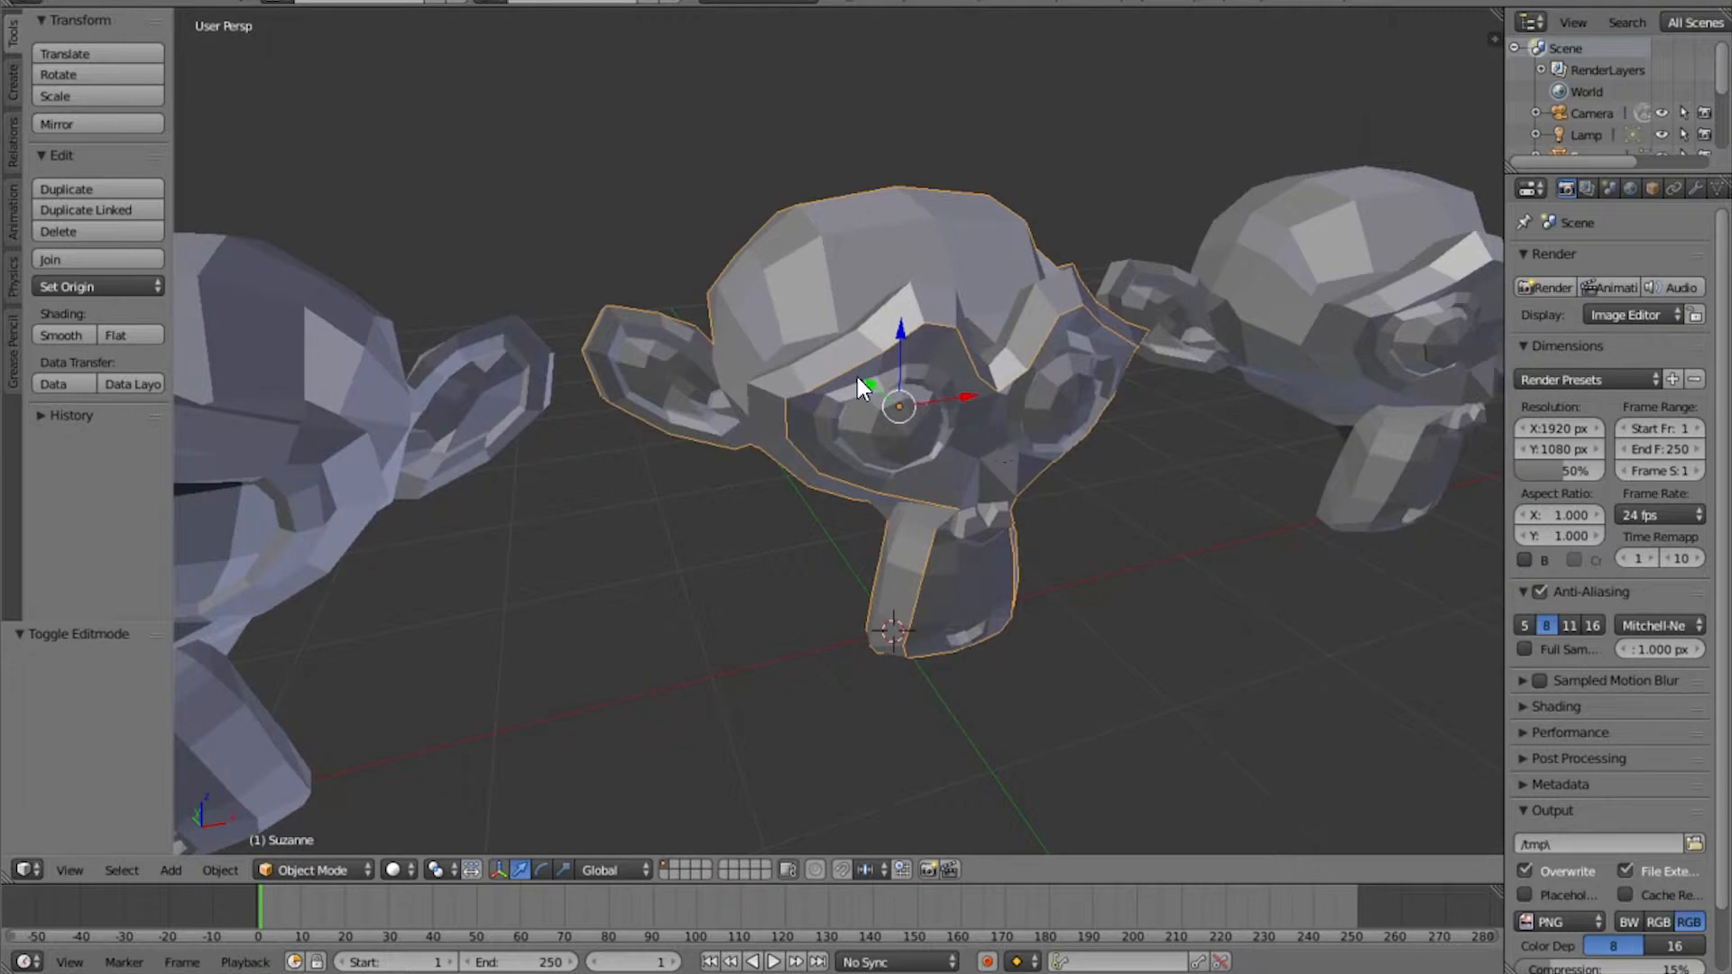
key("g")
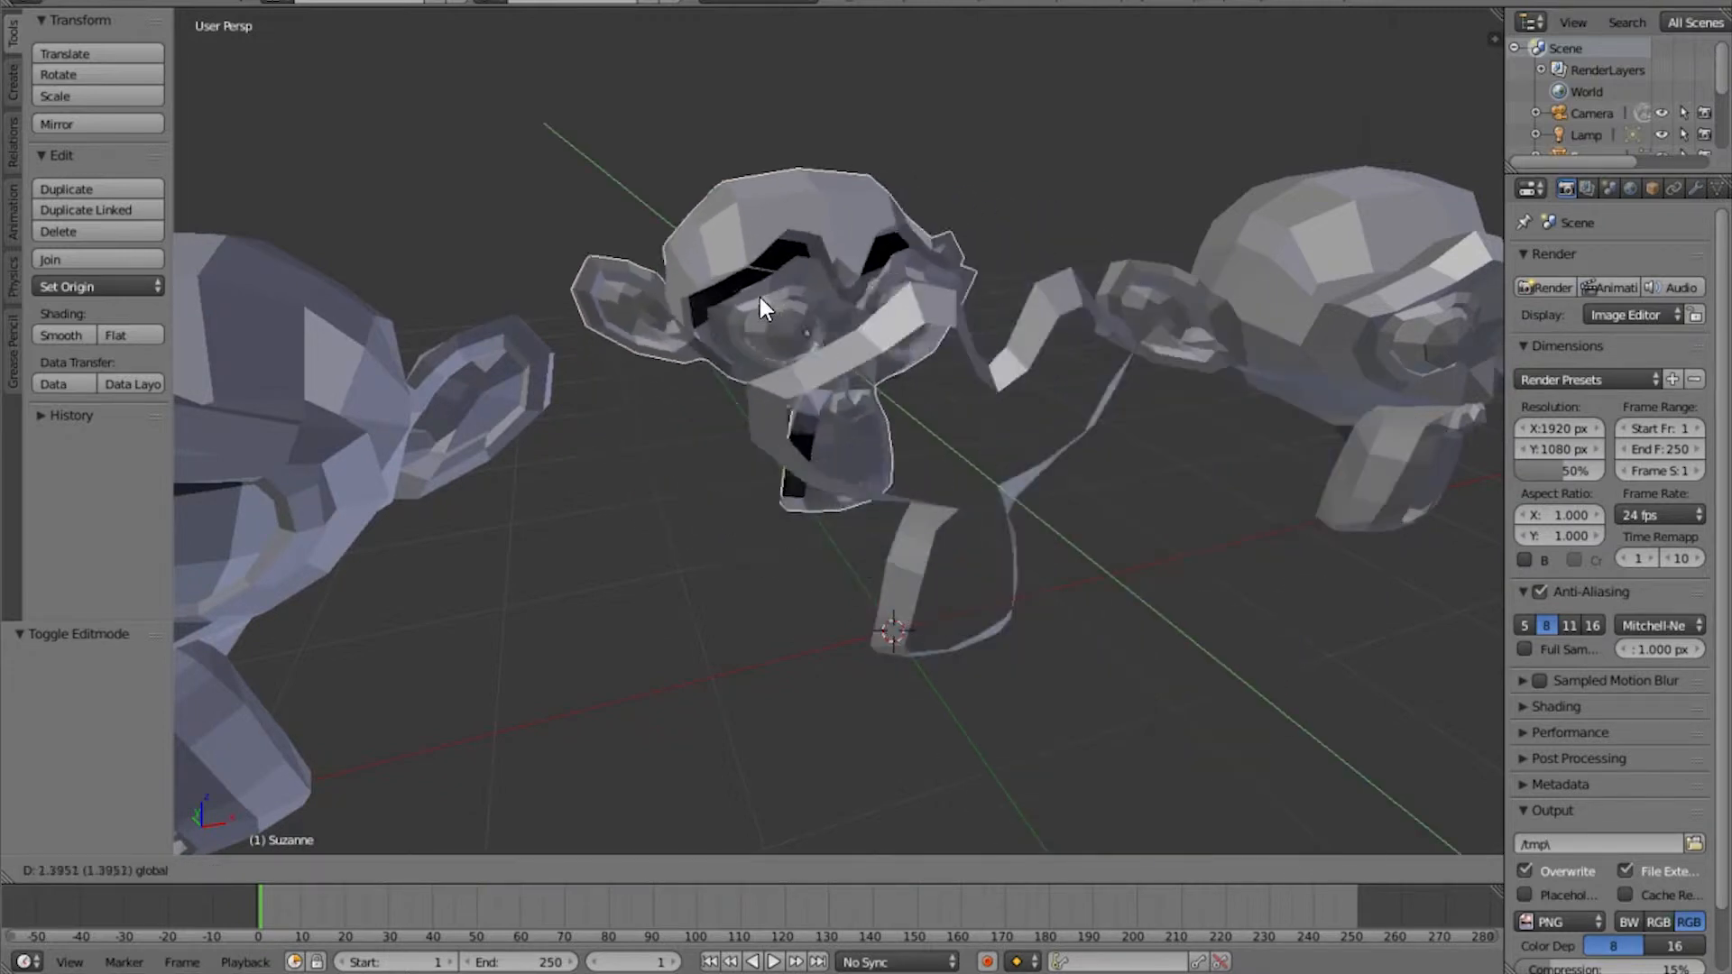
key("y")
left_click(767, 343)
middle_click_drag(766, 343, 965, 424)
right_click(989, 426)
key("g")
key("y")
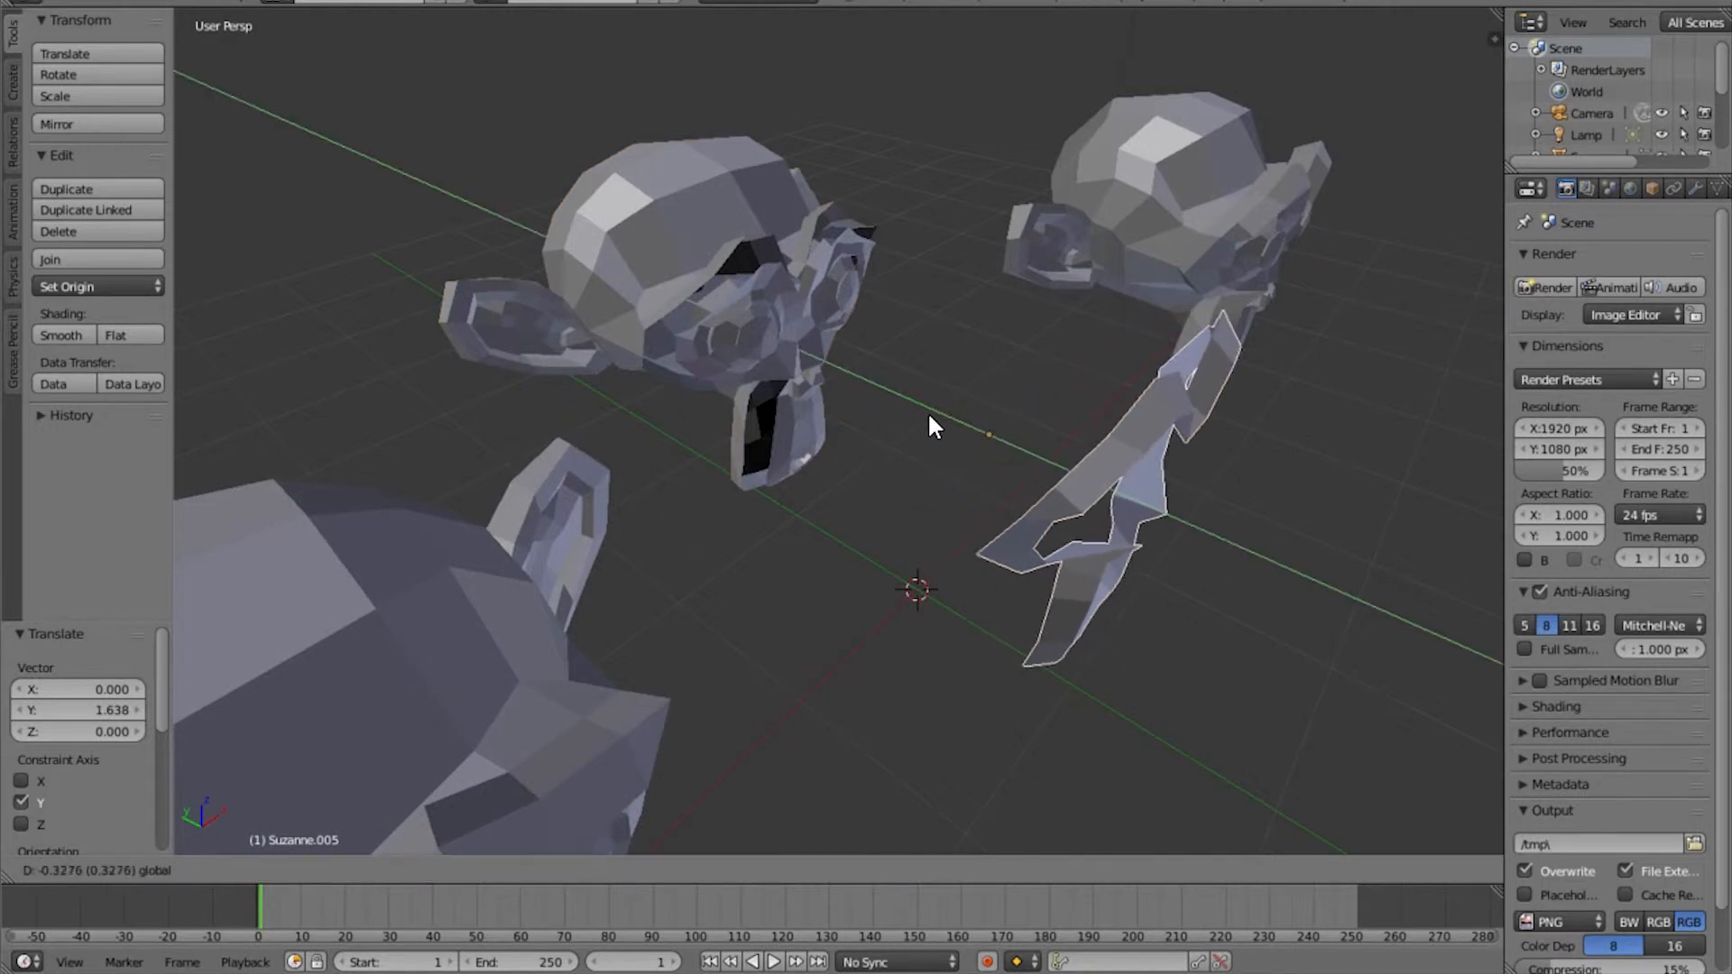
left_click(922, 417)
Select the intact rightmost monkey head, widen the Properties editor and add a new material to the head
middle_click_drag(920, 418, 851, 436)
scroll(855, 435, "up", 2)
right_click(940, 374)
middle_click_drag(971, 427, 1106, 502)
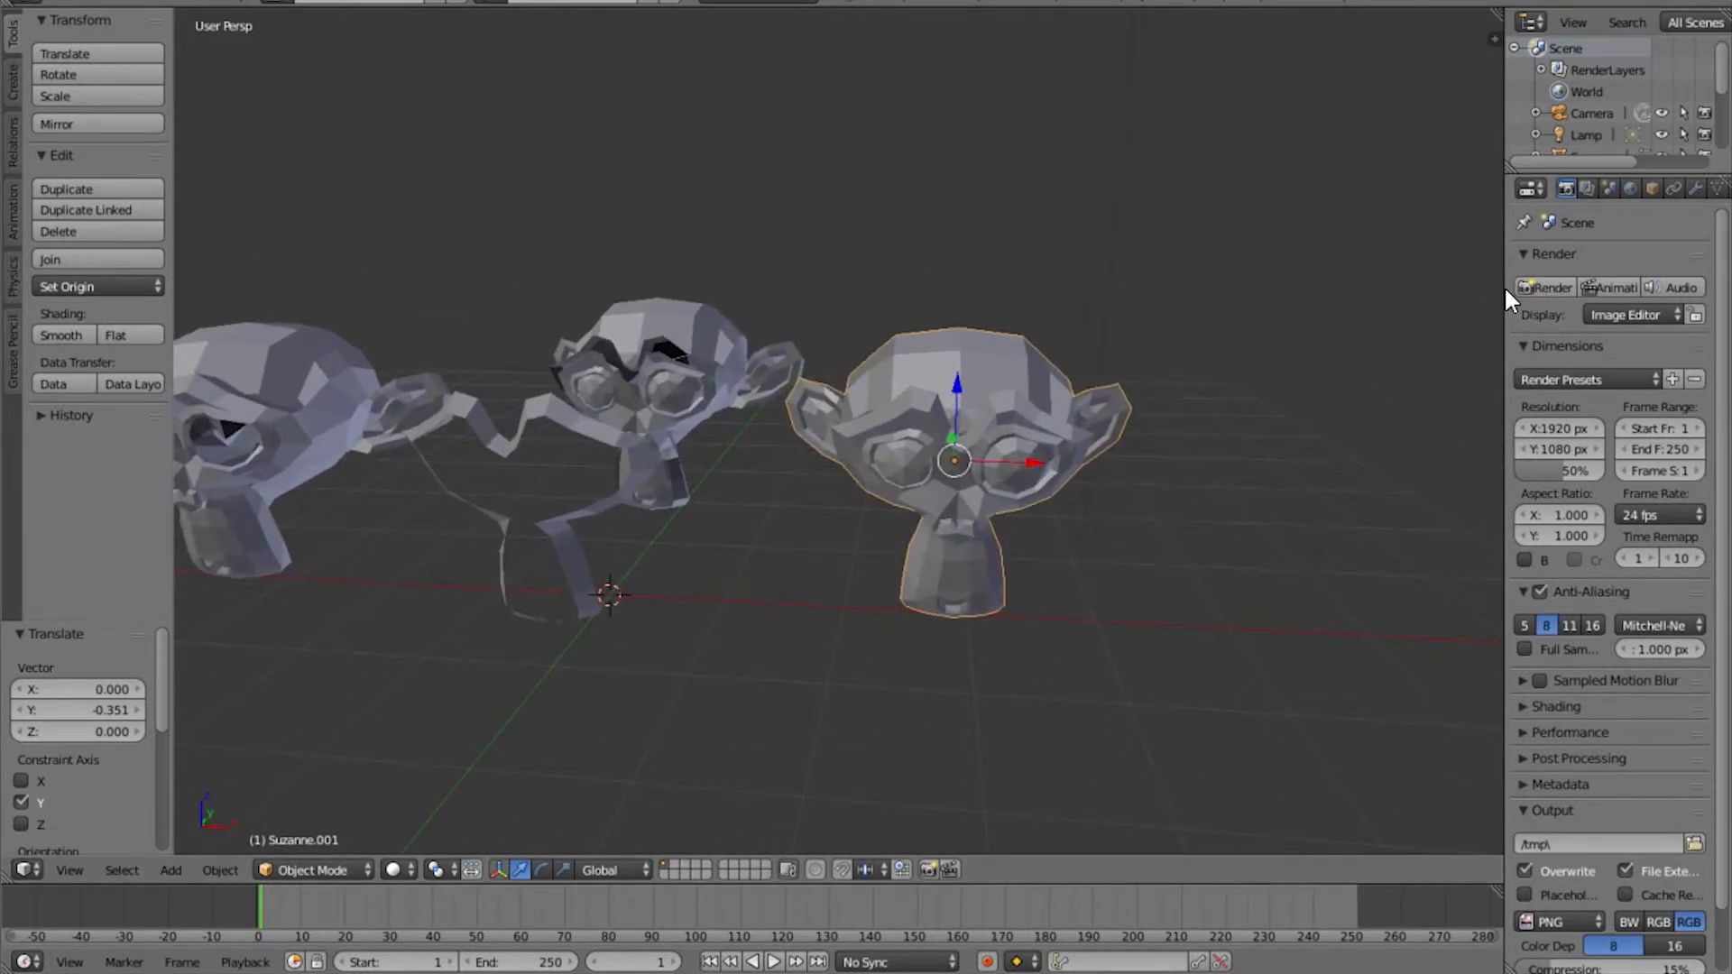
left_click_drag(1501, 293, 1369, 293)
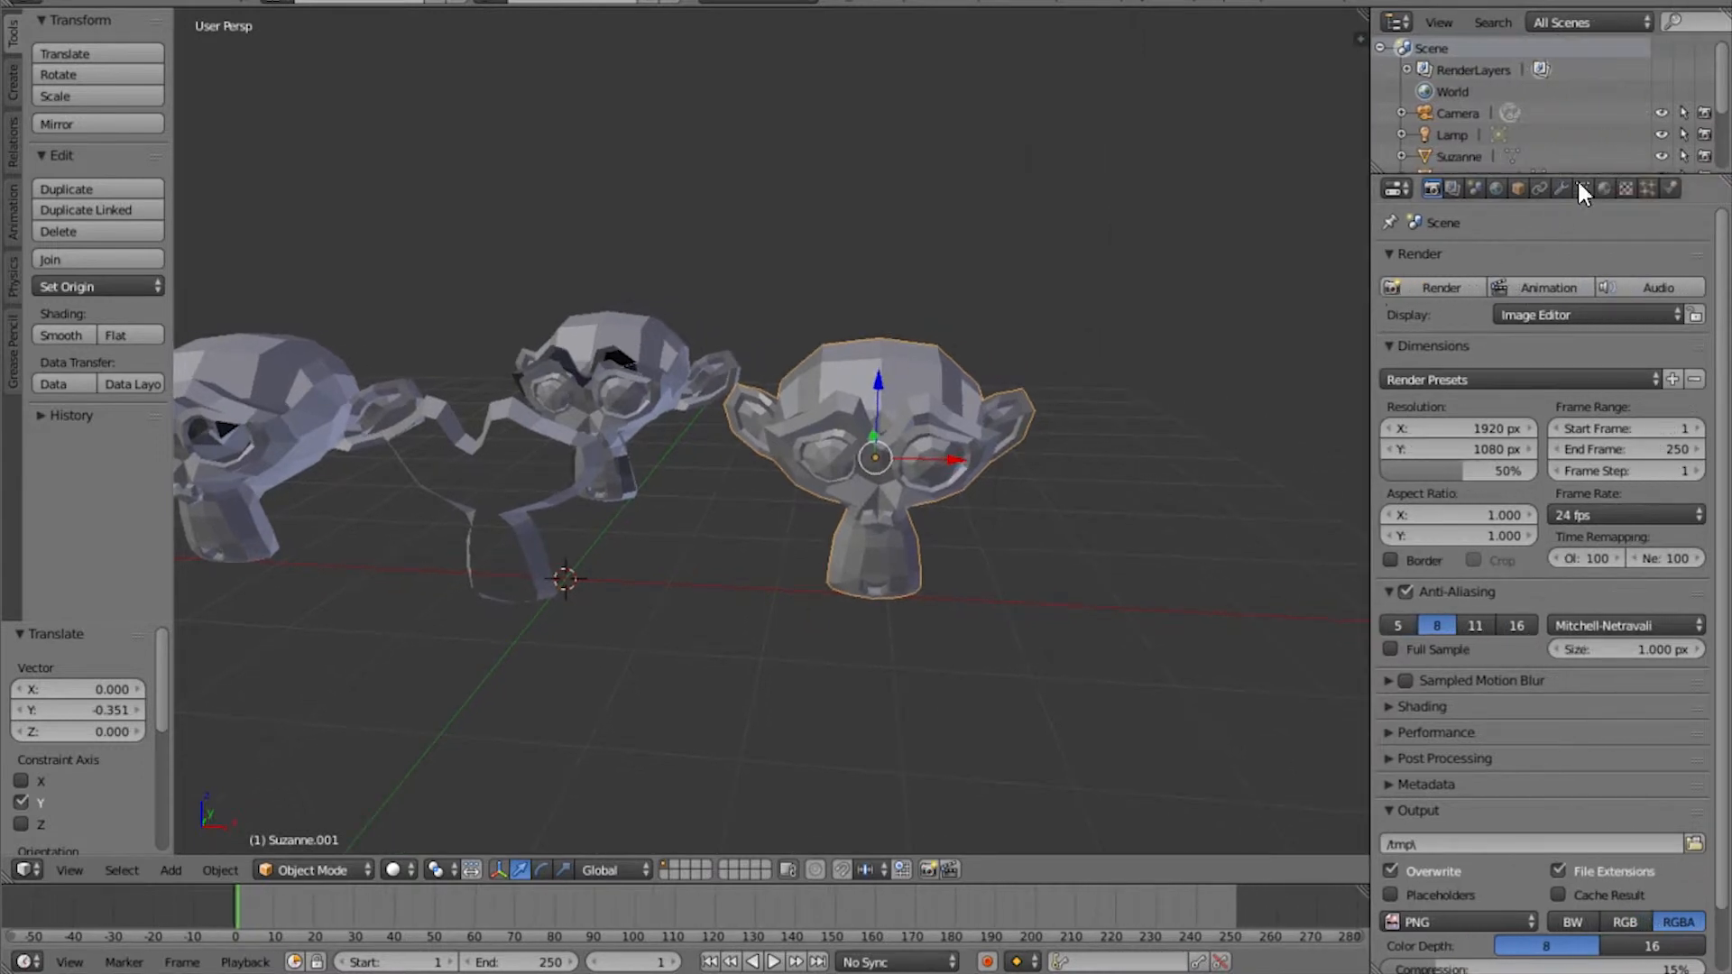
left_click(1604, 187)
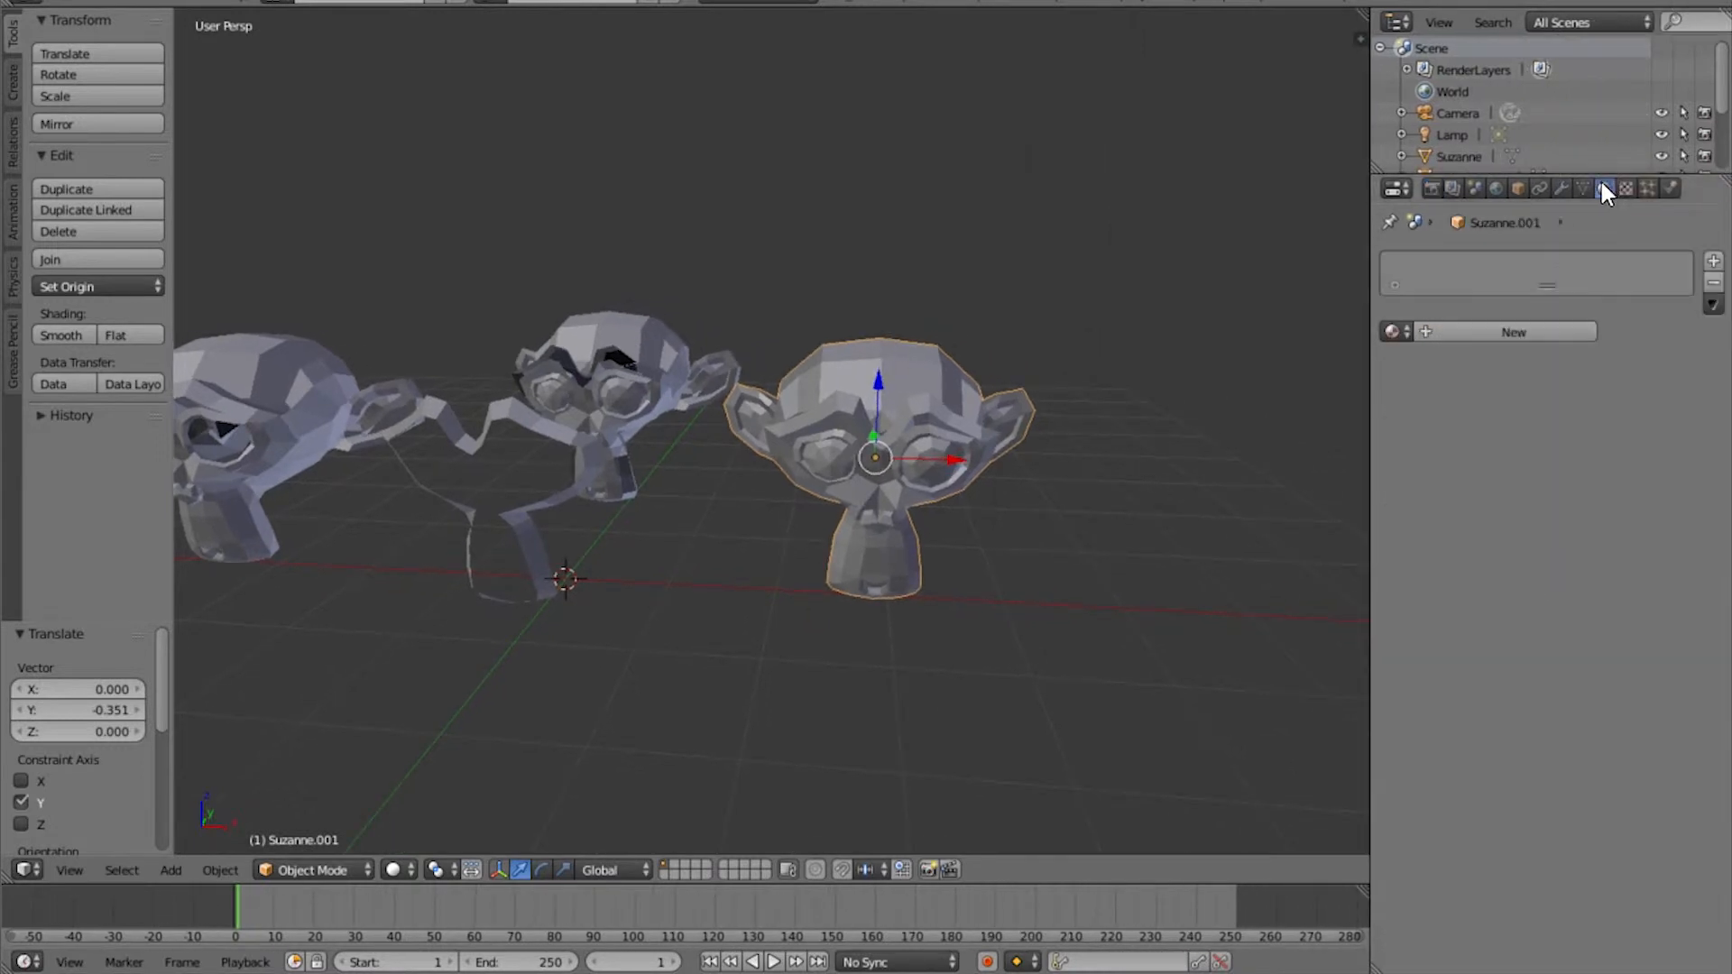
left_click(1495, 327)
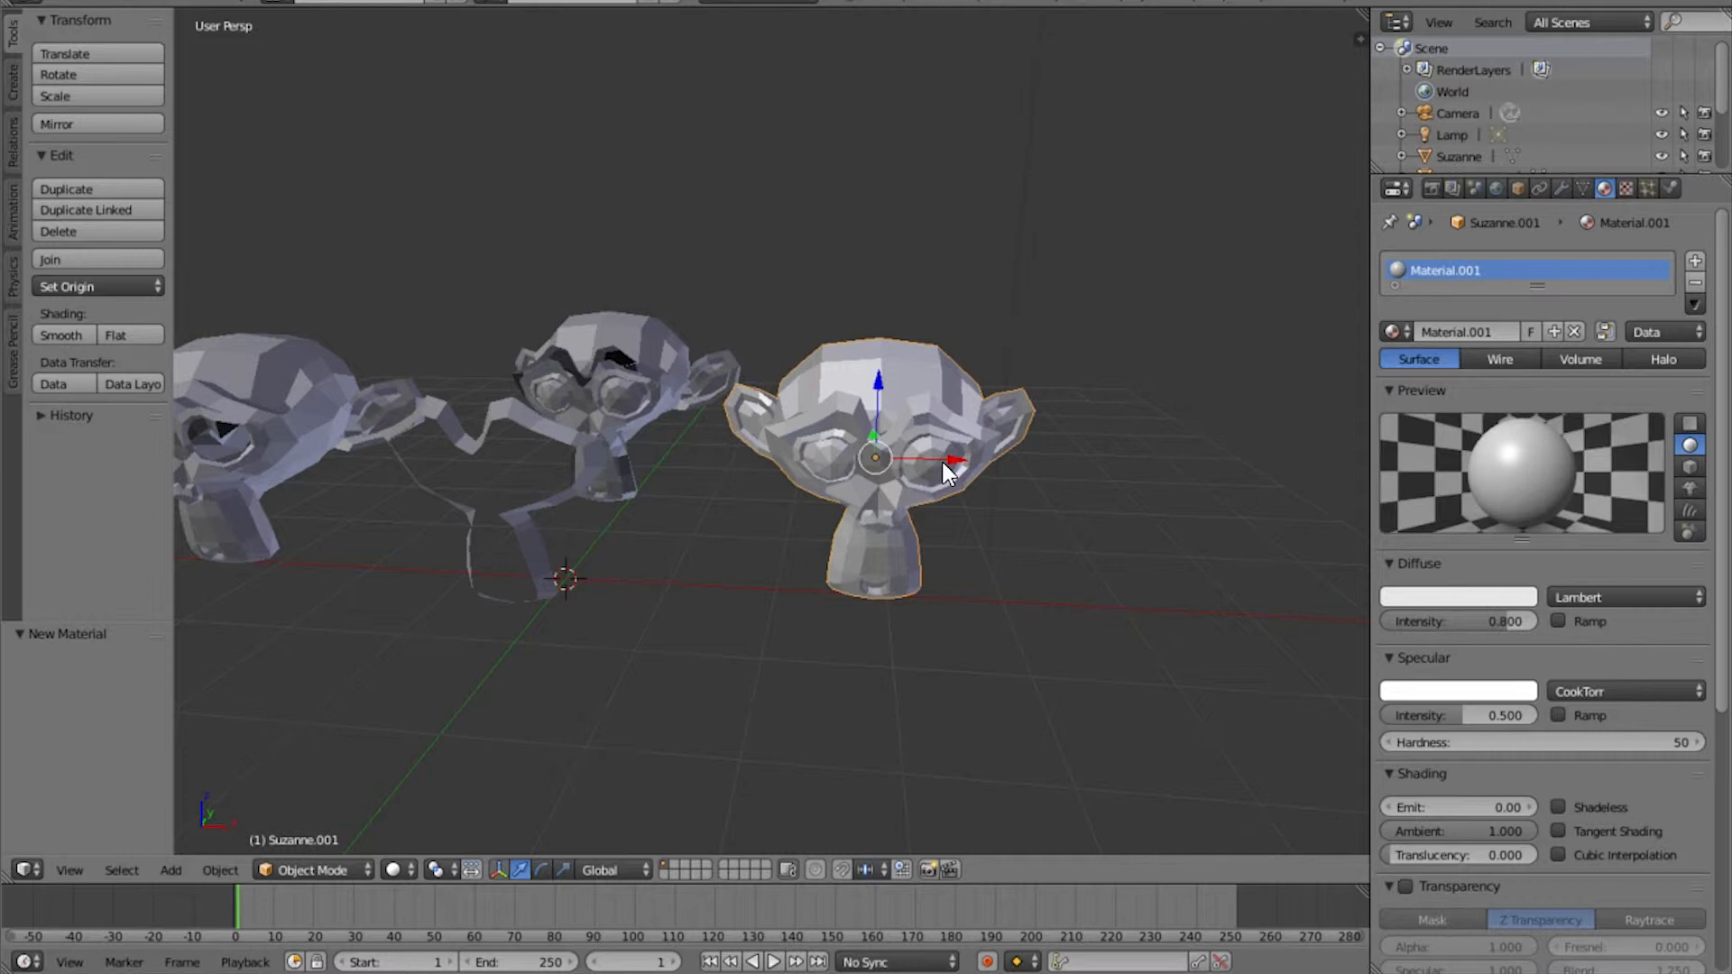
scroll(941, 462, "up", 4)
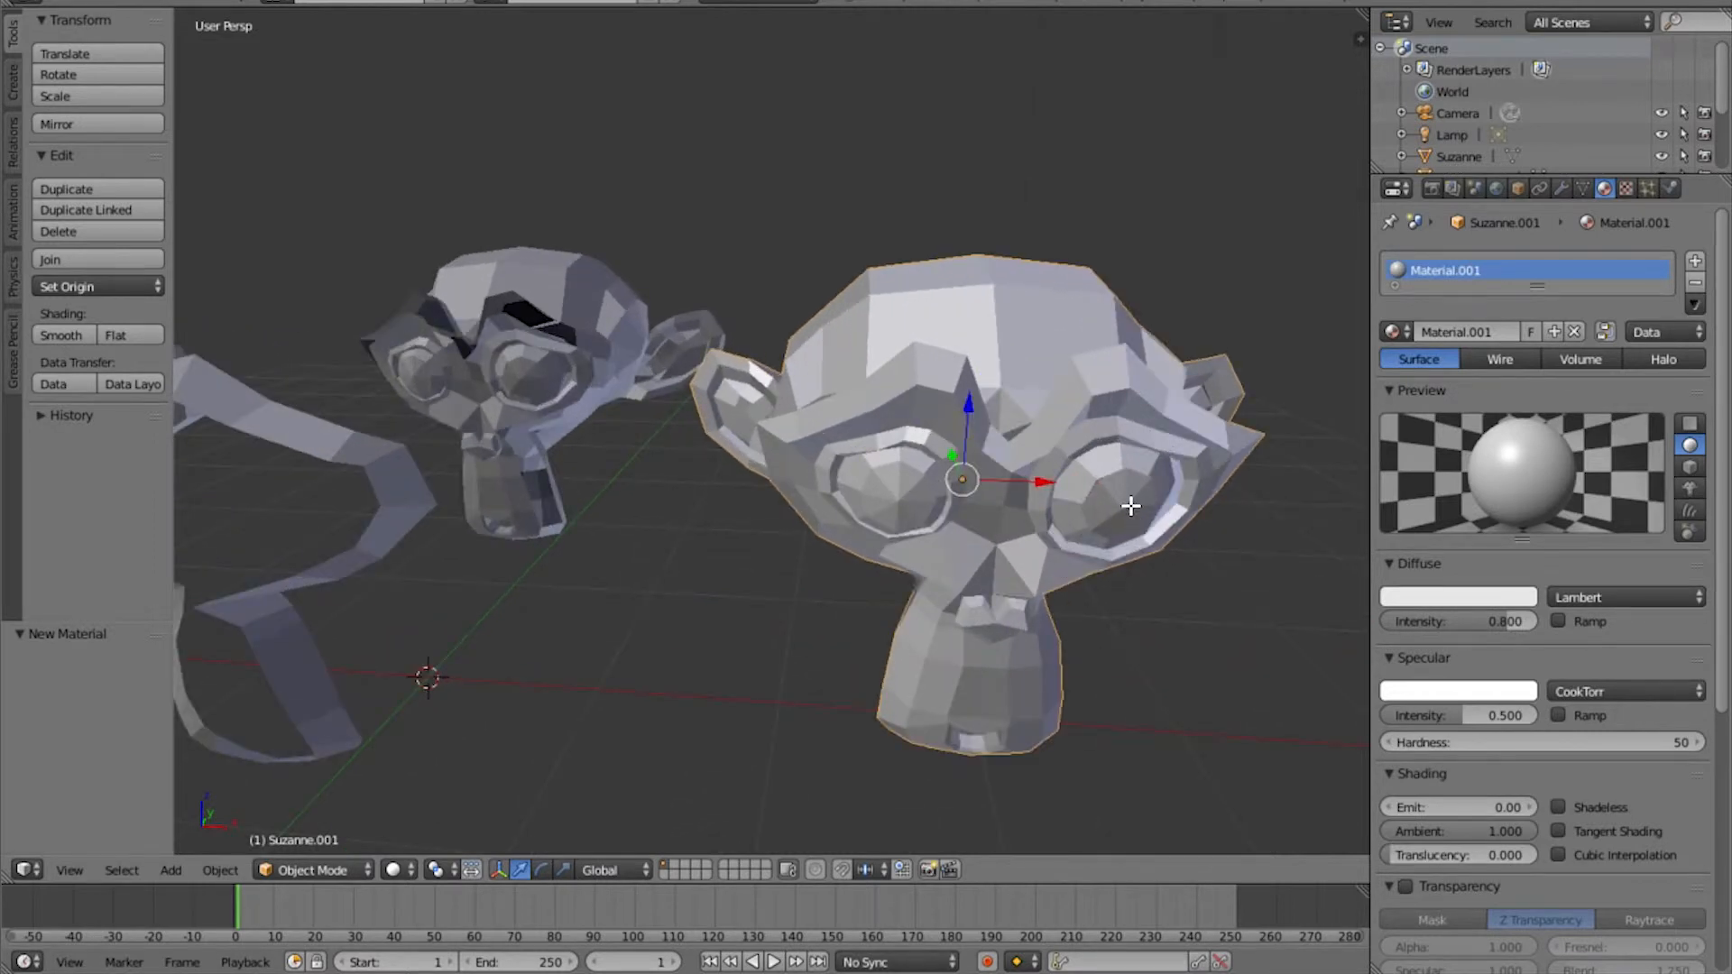
Enter Edit Mode on the rightmost monkey head and select all linked faces of both eyeballs
key("Tab")
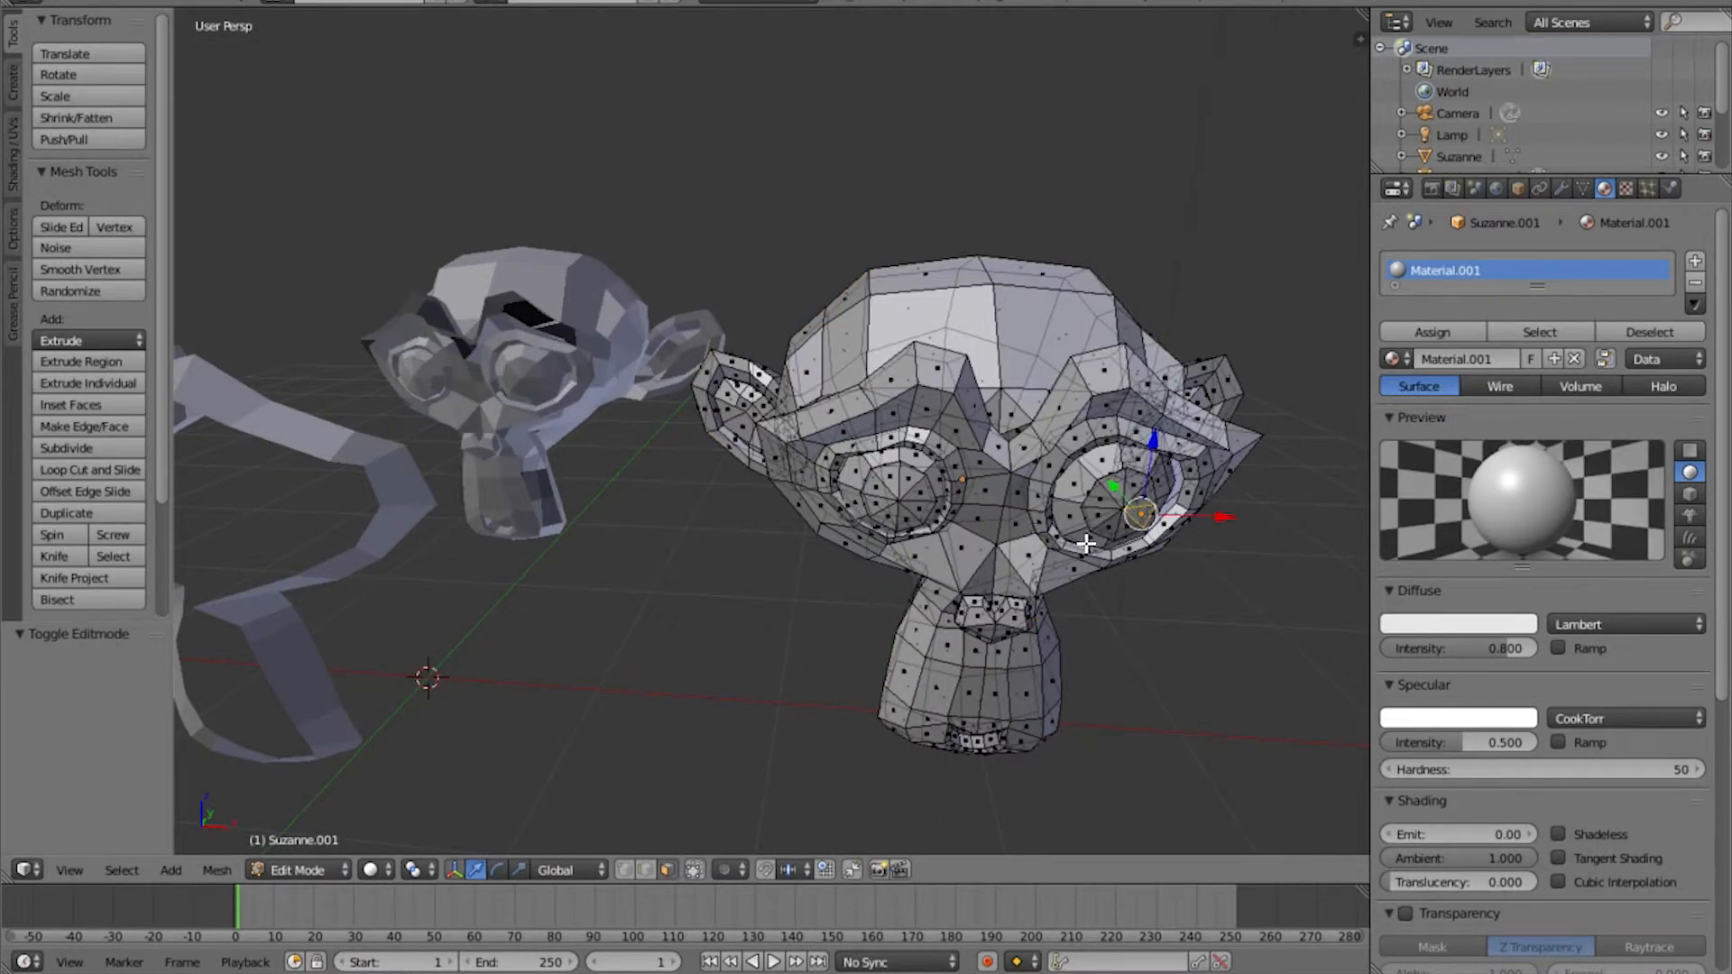
right_click(922, 509, "shift")
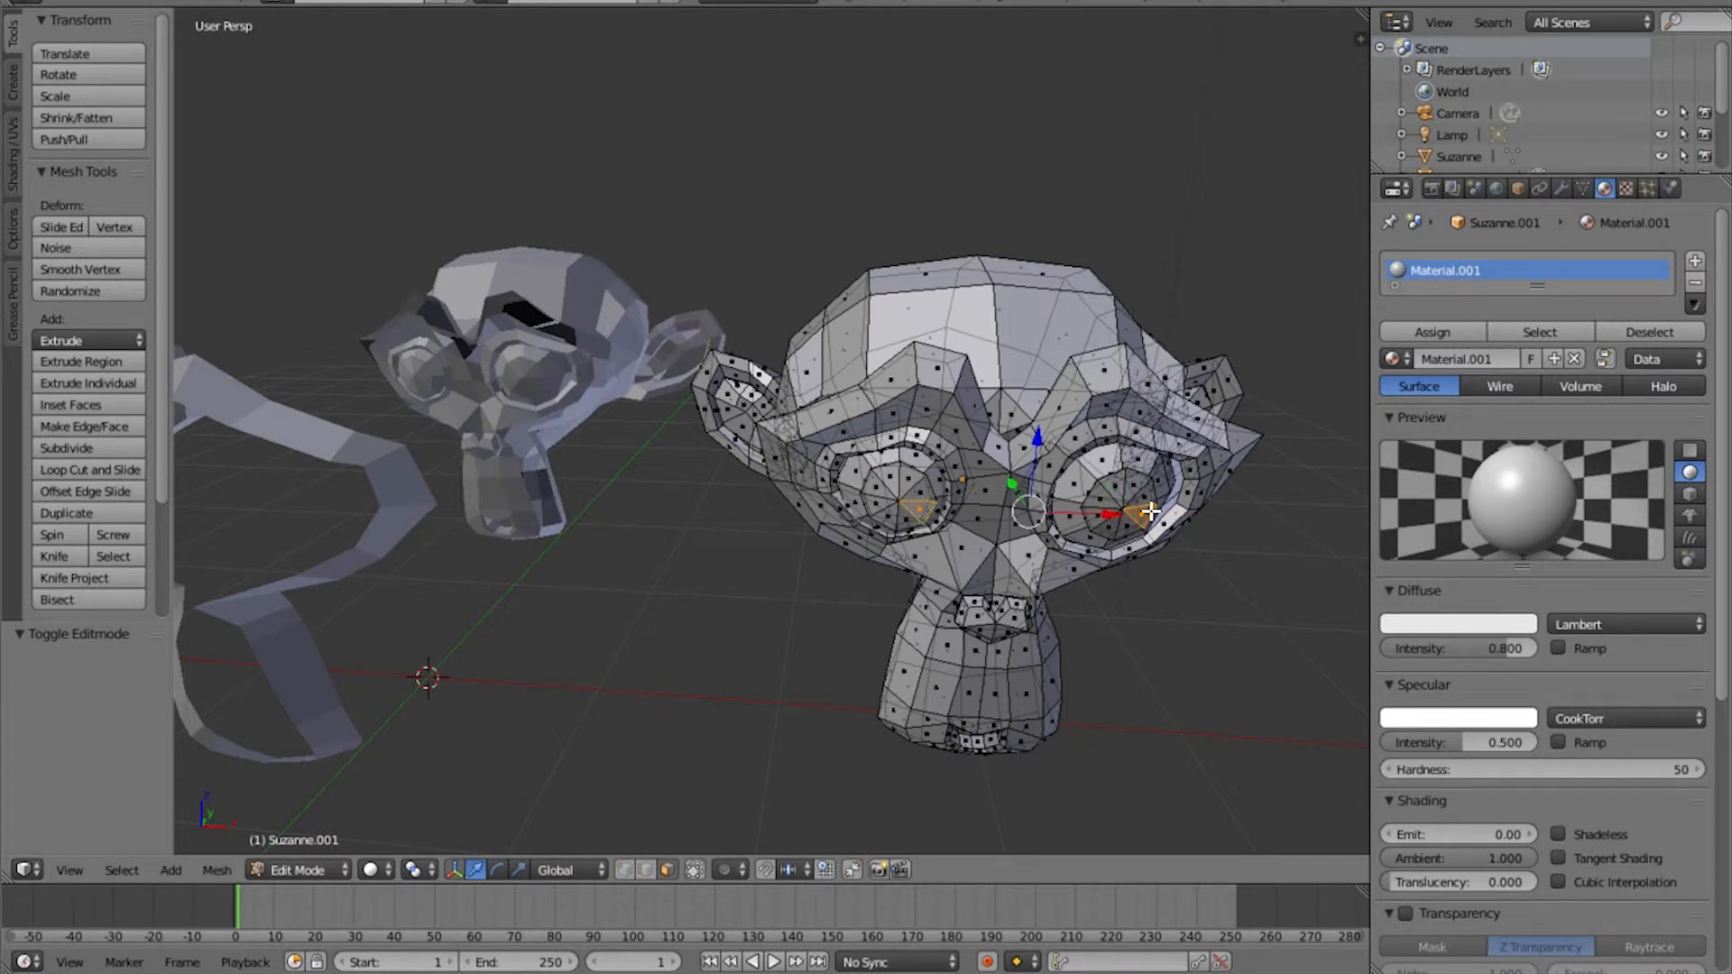
key("ctrl+l")
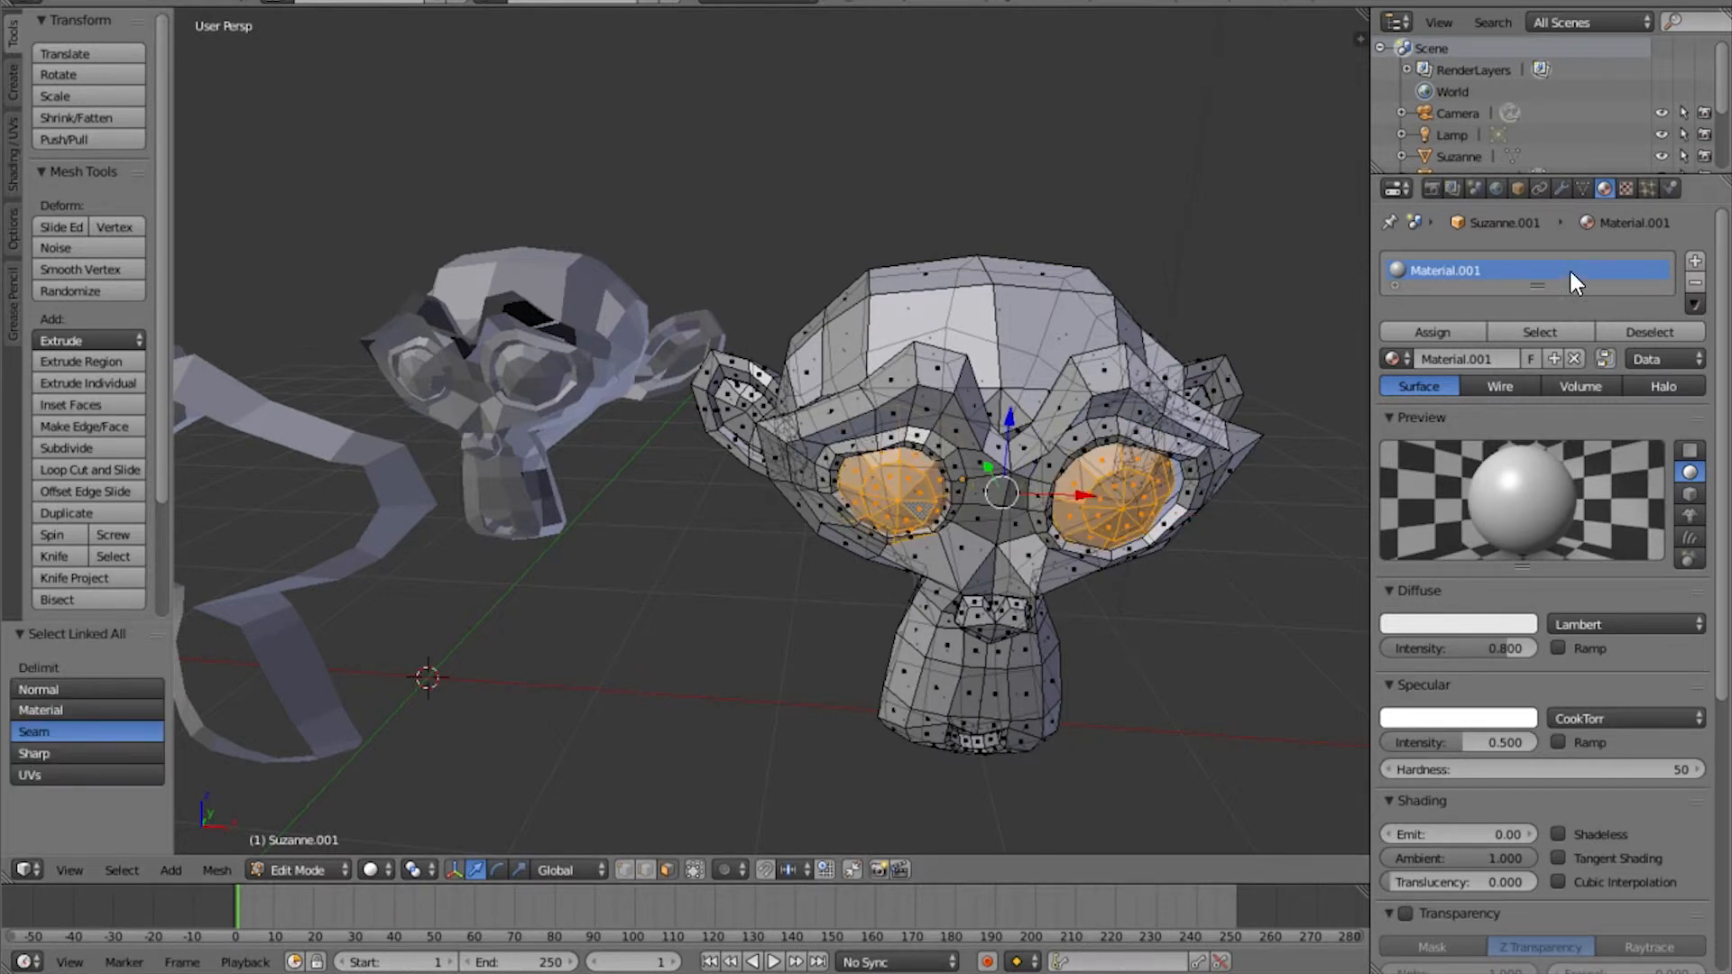
Add a second material to the head, set its diffuse colour to bright green and assign it to the selected eyeballs
left_click(1694, 264)
left_click(1513, 411)
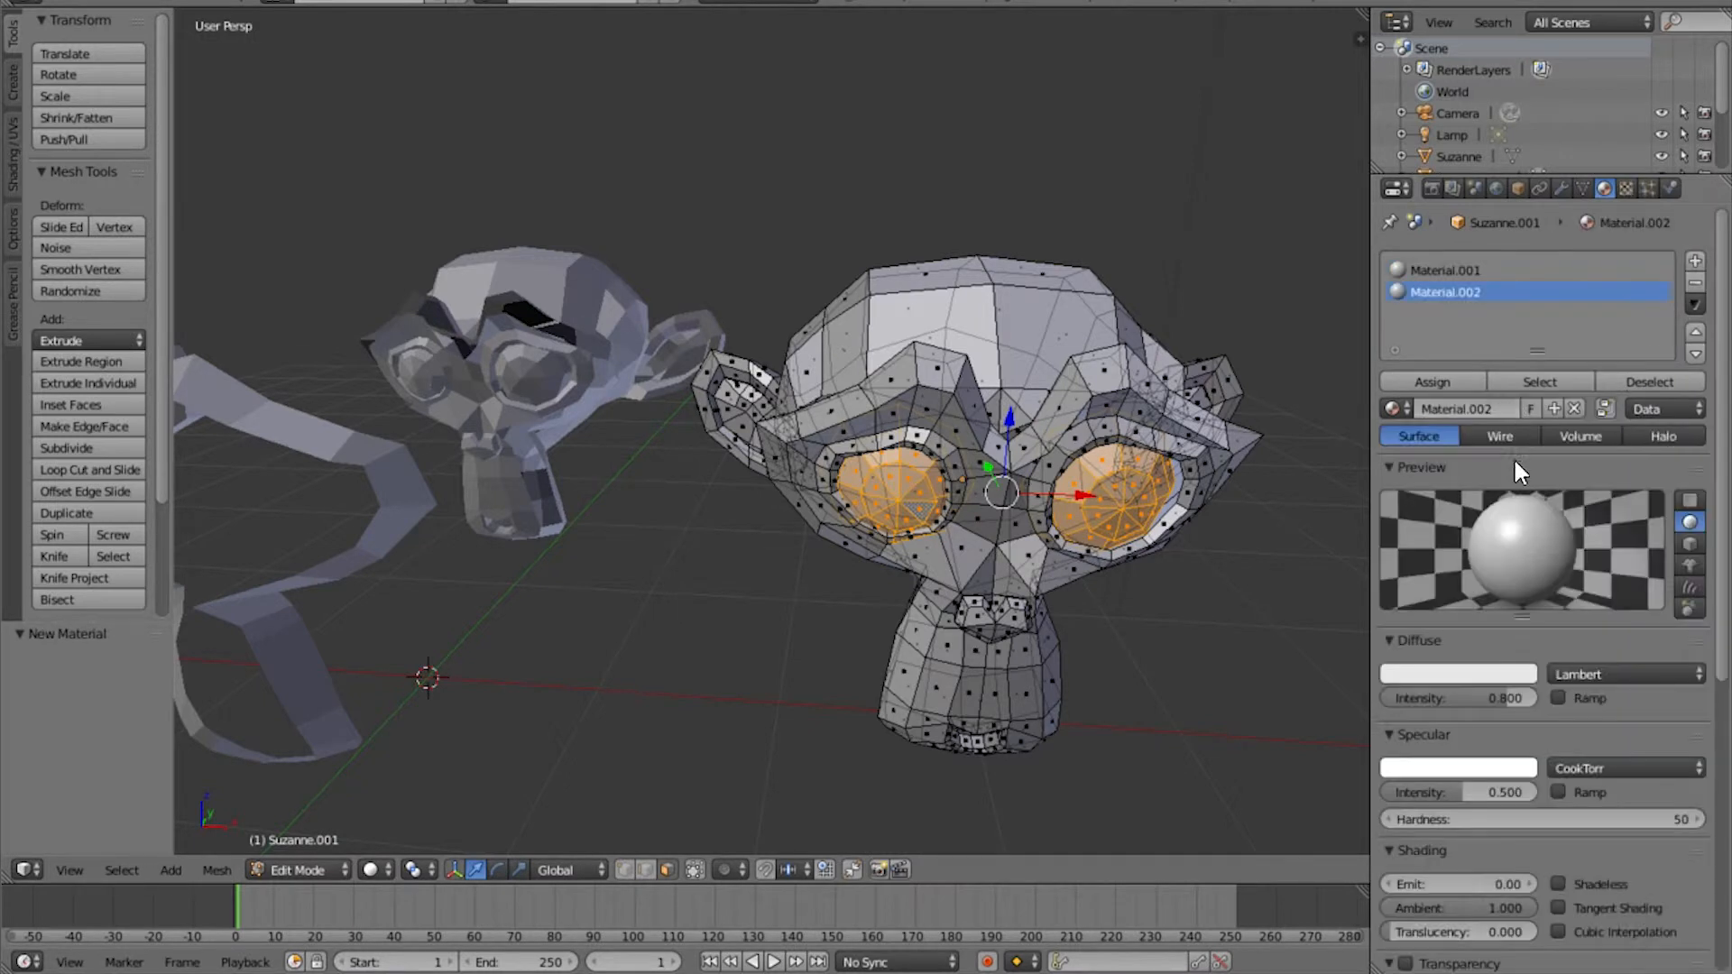
left_click(1485, 675)
left_click_drag(1389, 484, 1355, 447)
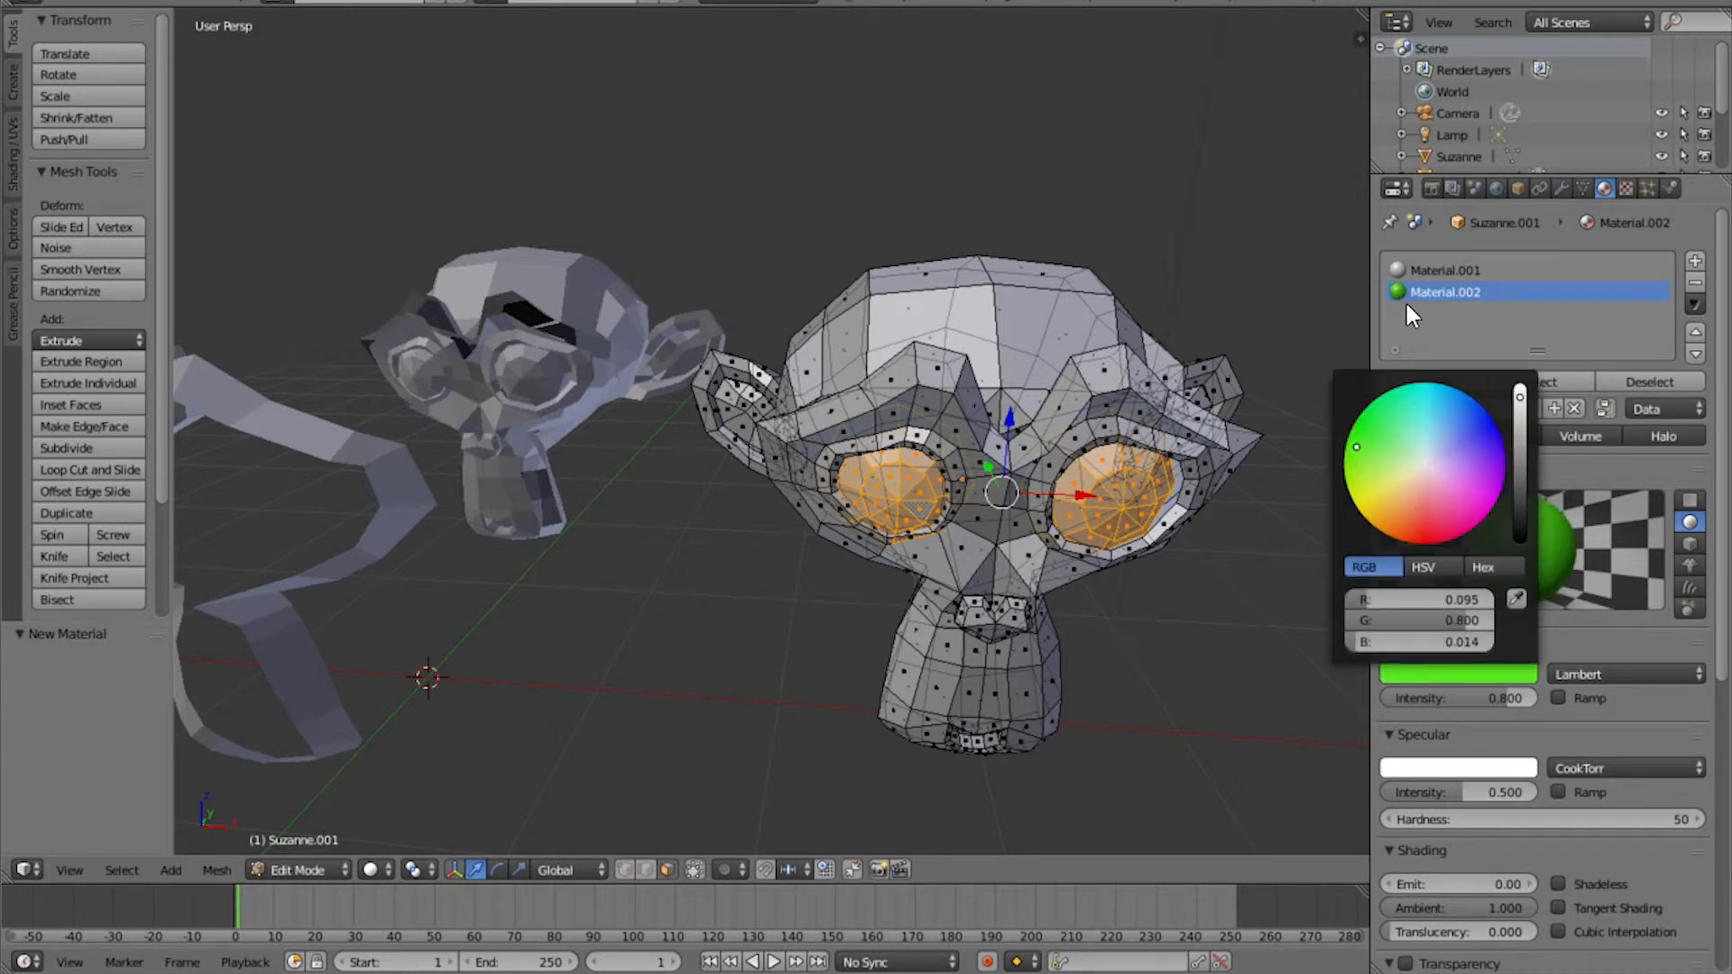
left_click(1427, 383)
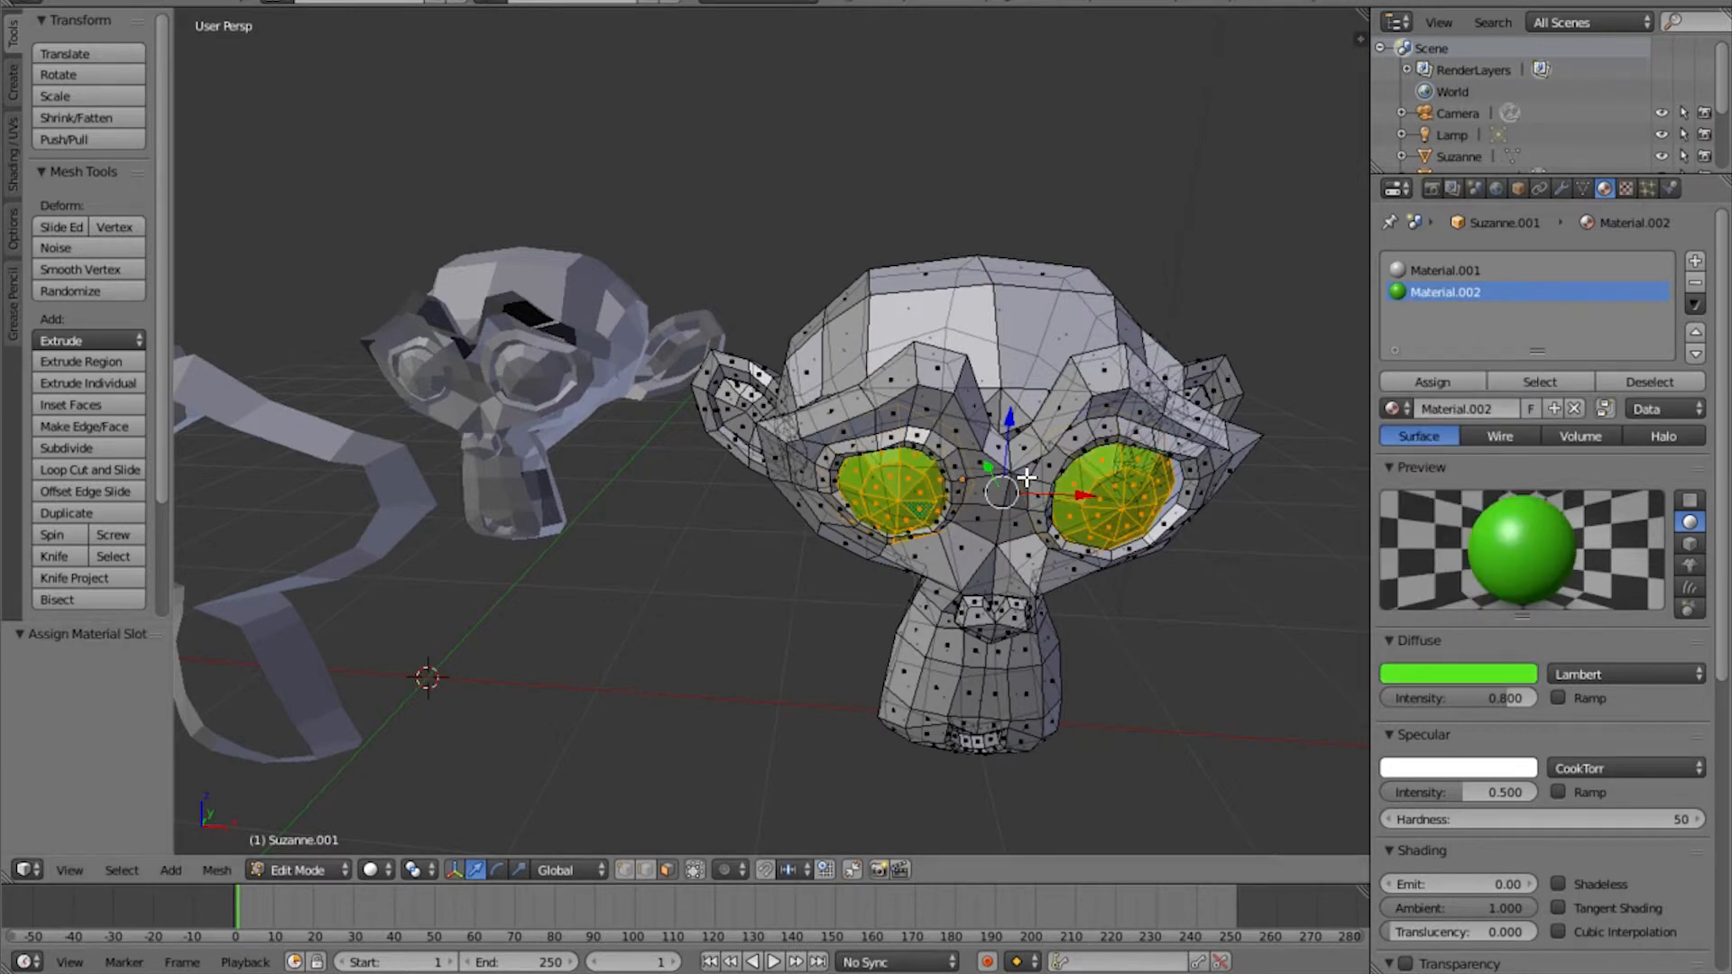
Separate the rightmost head's mesh by material
middle_click_drag(1001, 490, 947, 464)
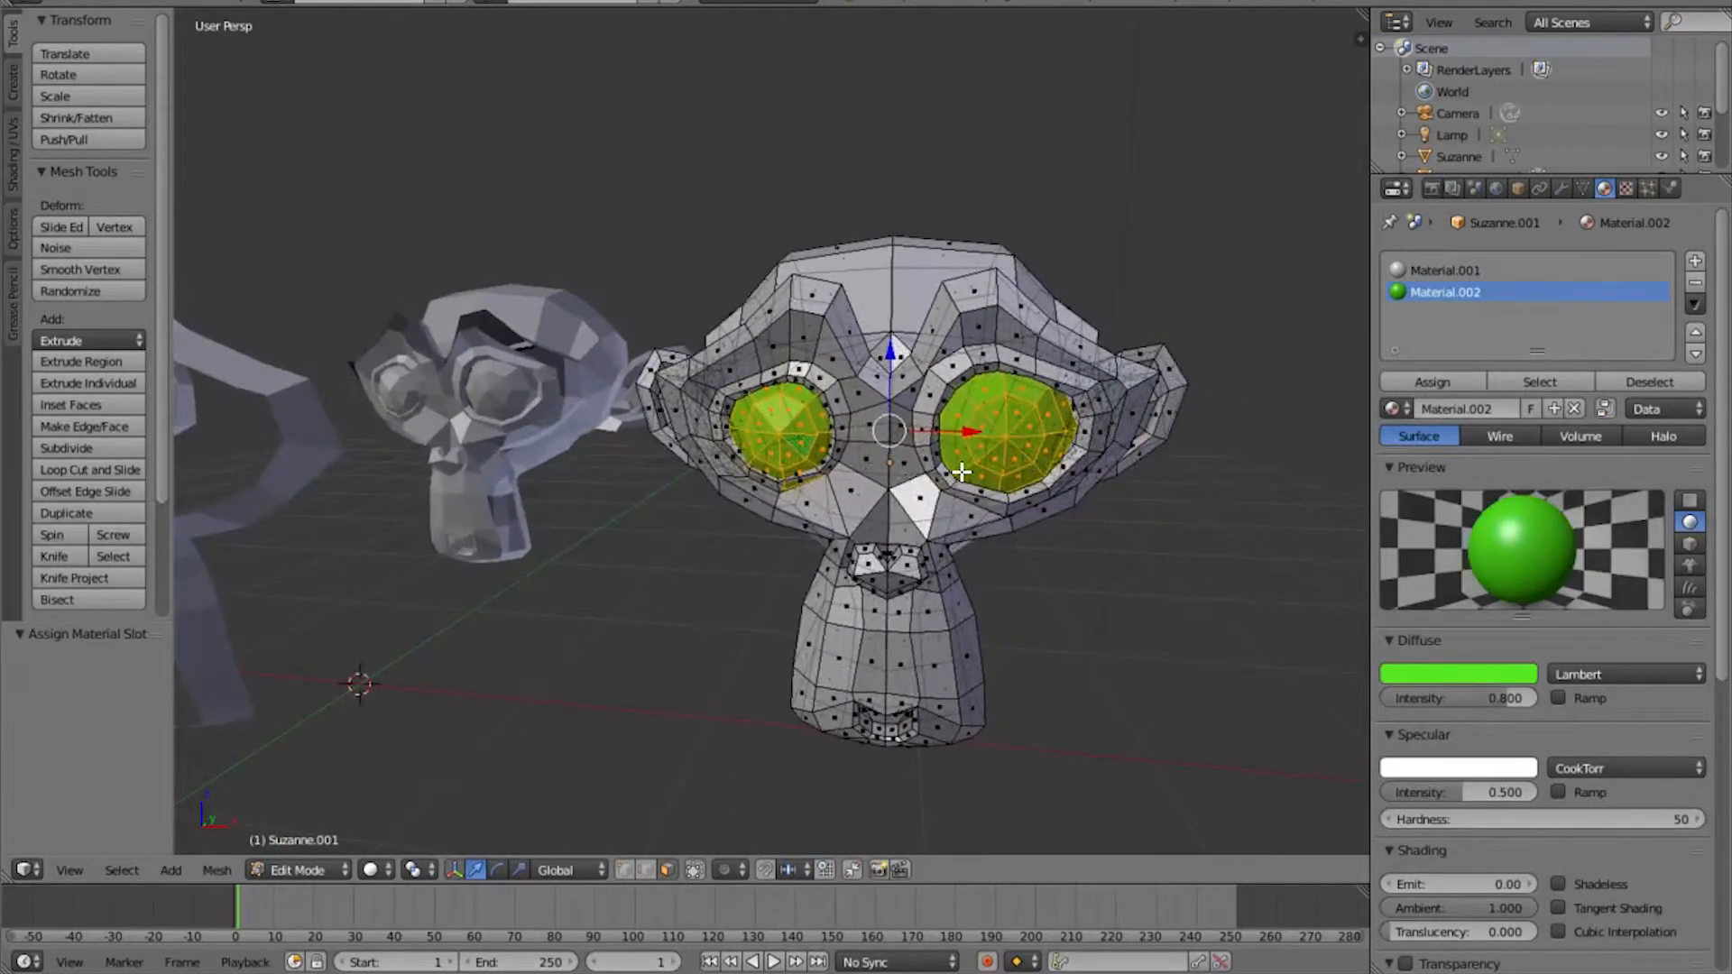
middle_click_drag(1044, 544, 1052, 557)
scroll(1052, 557, "down", 2)
middle_click_drag(911, 582, 958, 564)
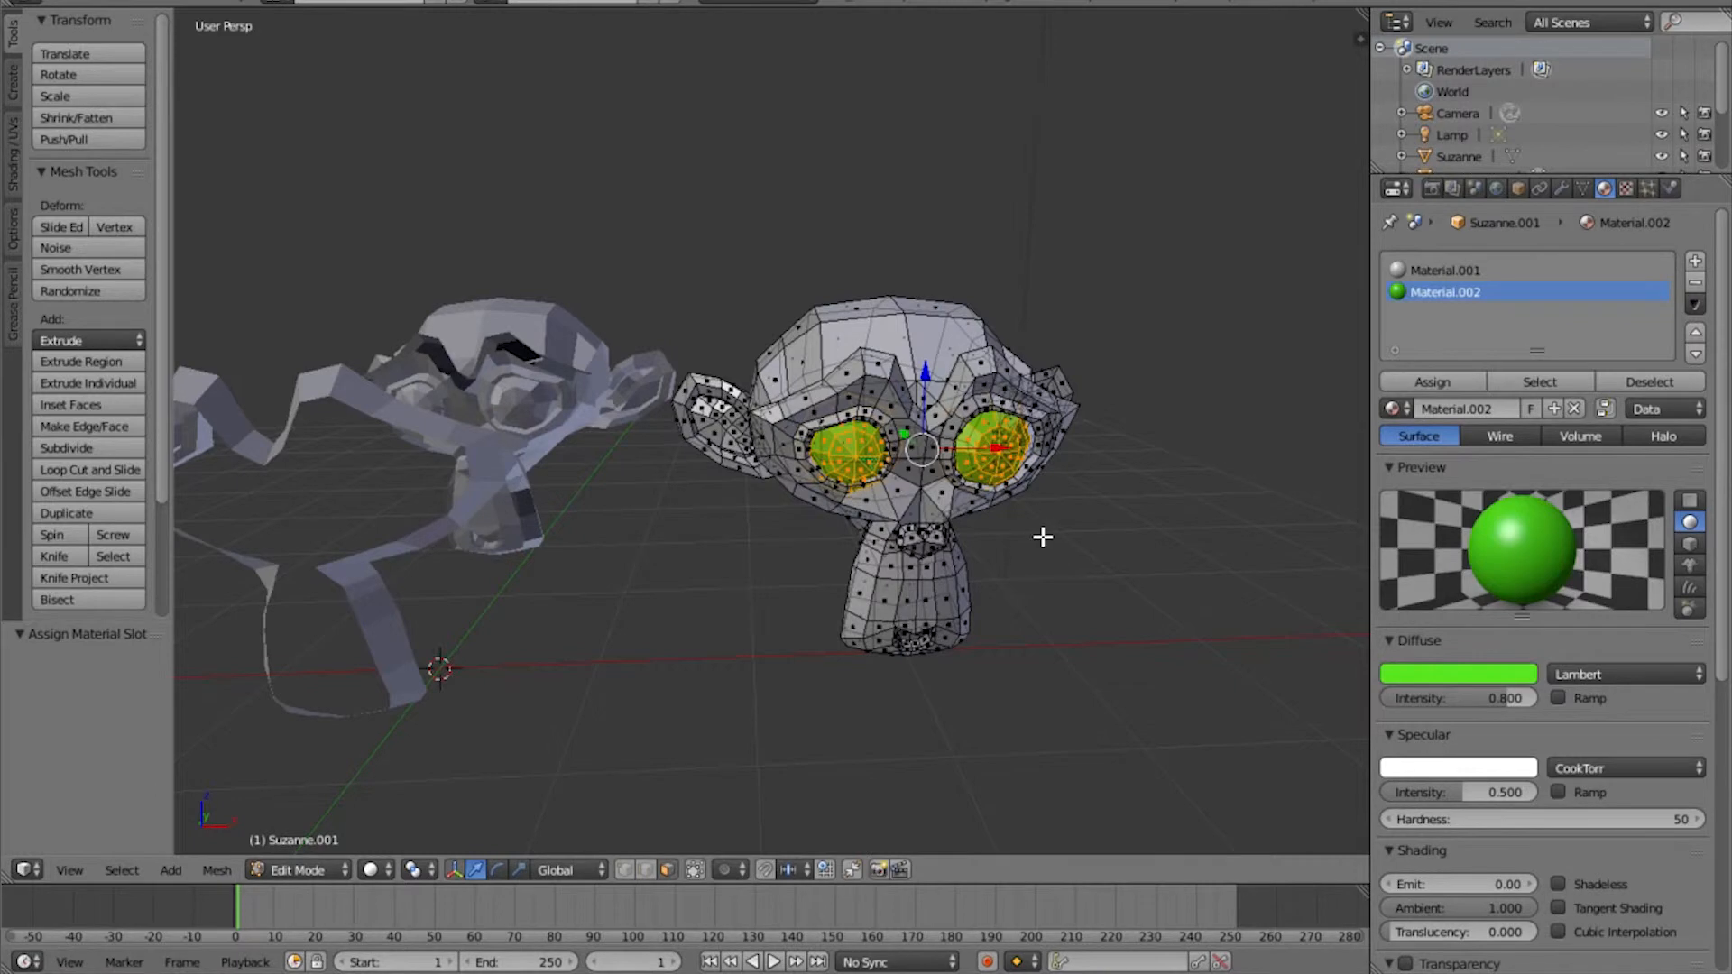
left_click(218, 871)
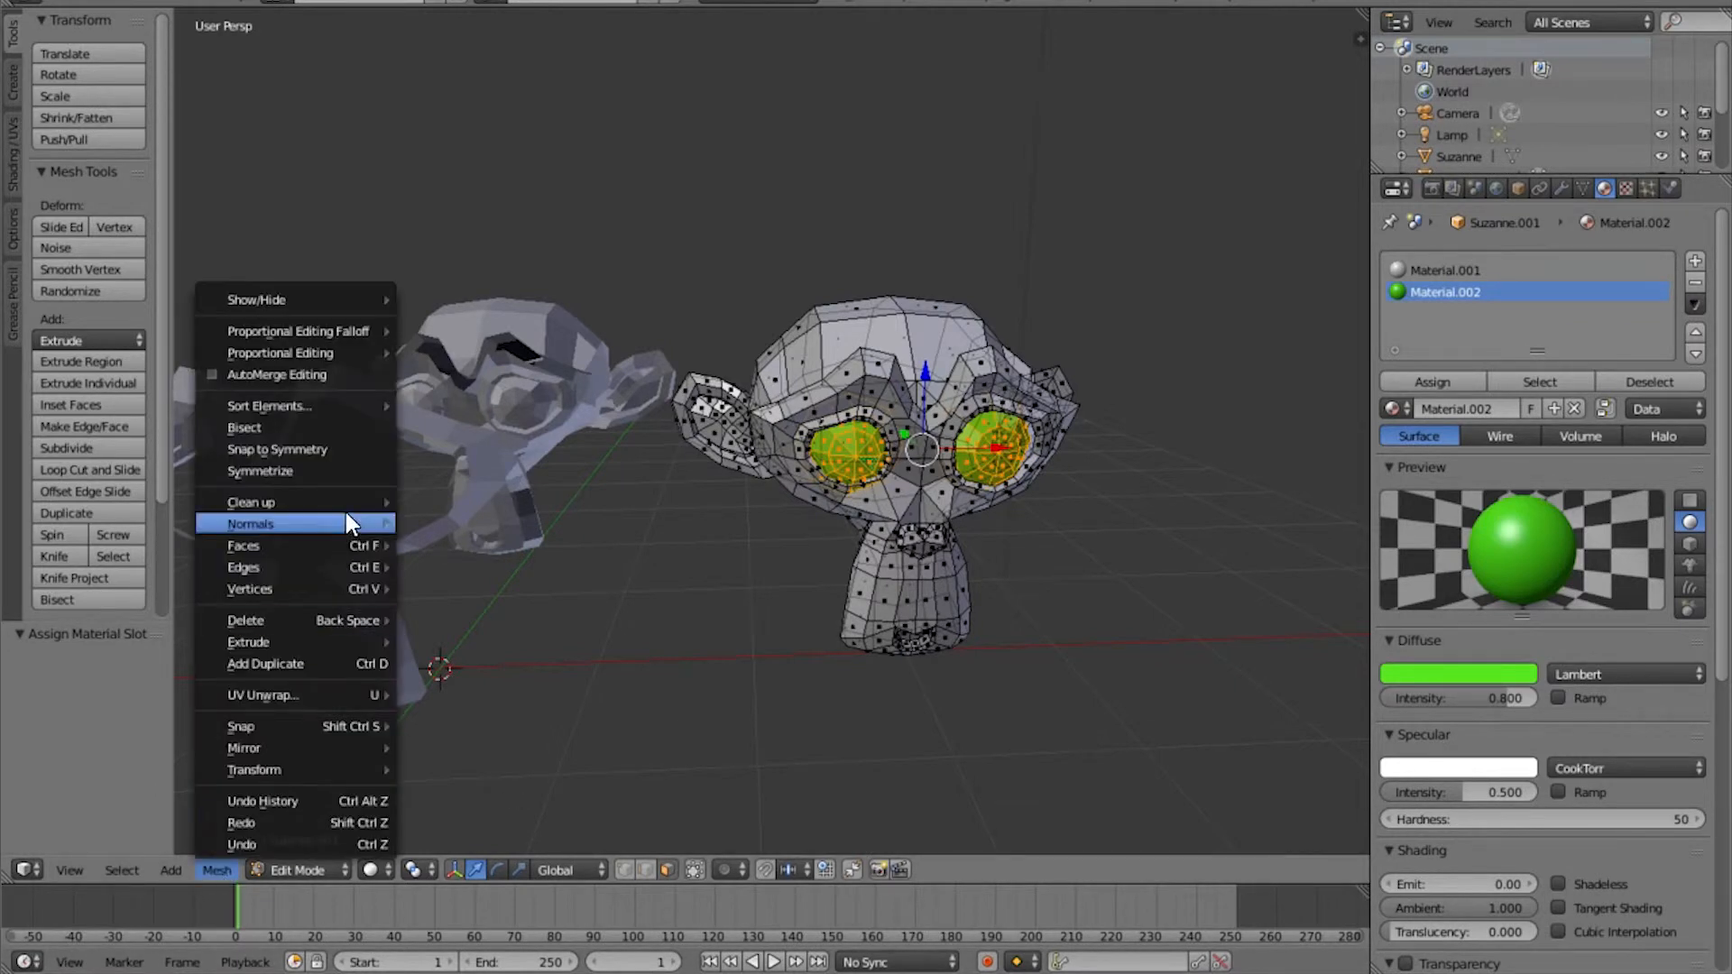
mouse_move(322, 586)
mouse_move(536, 257)
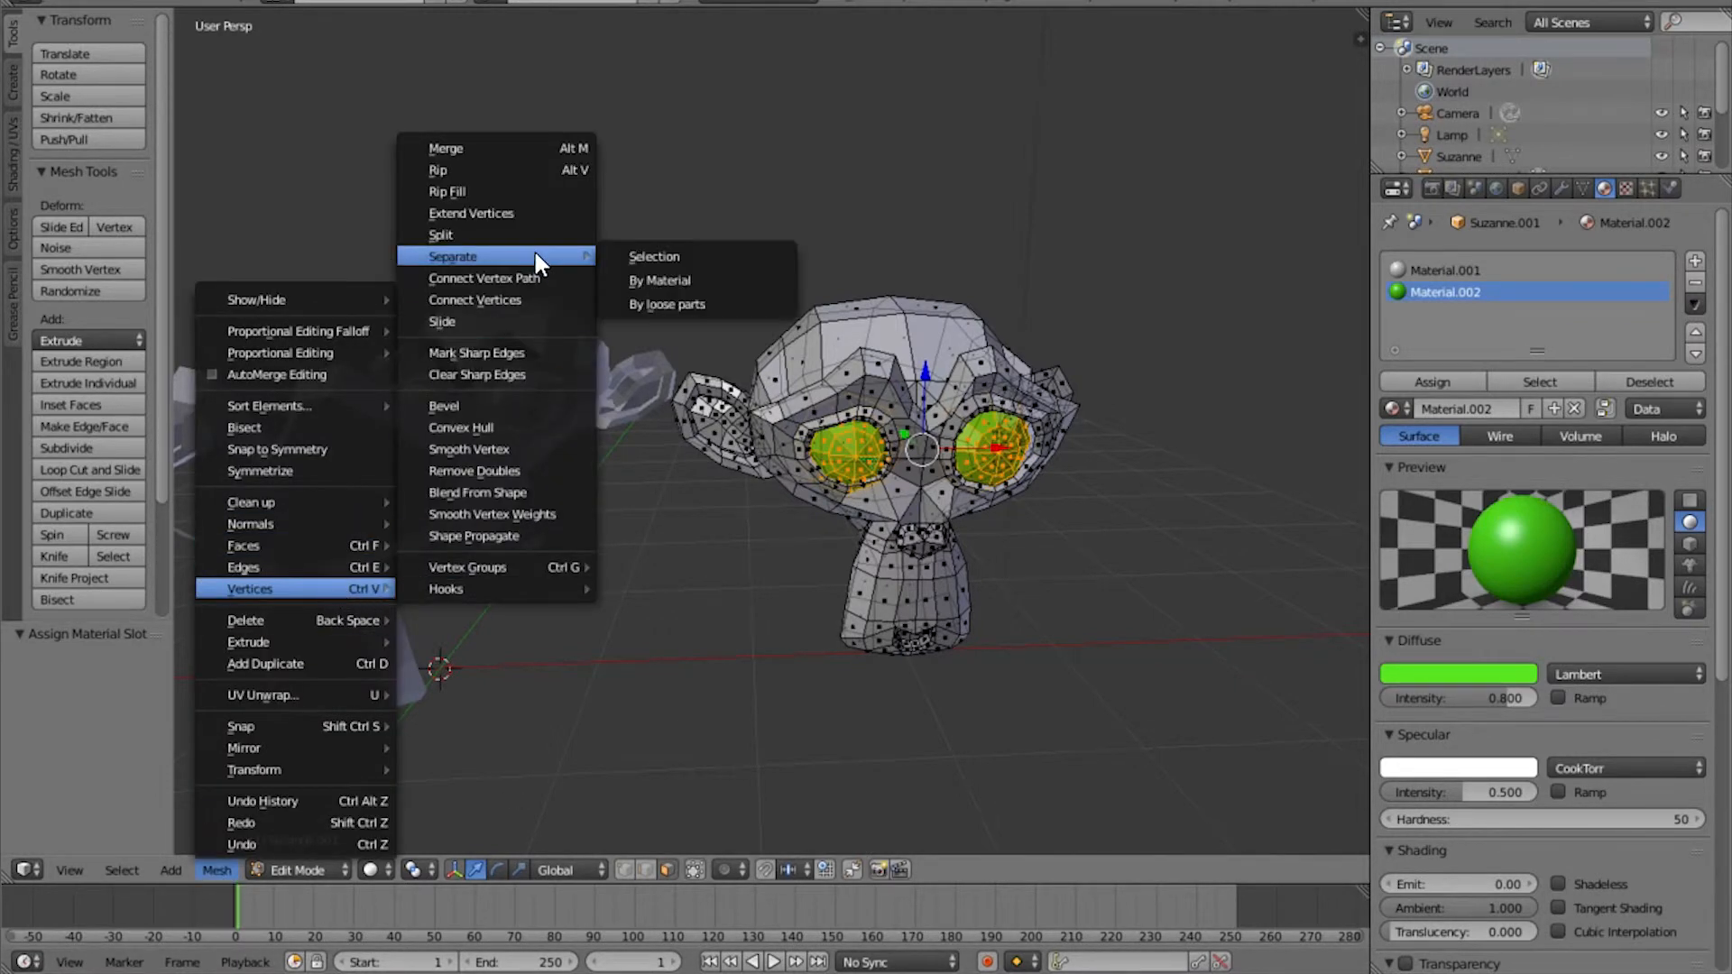
left_click(684, 280)
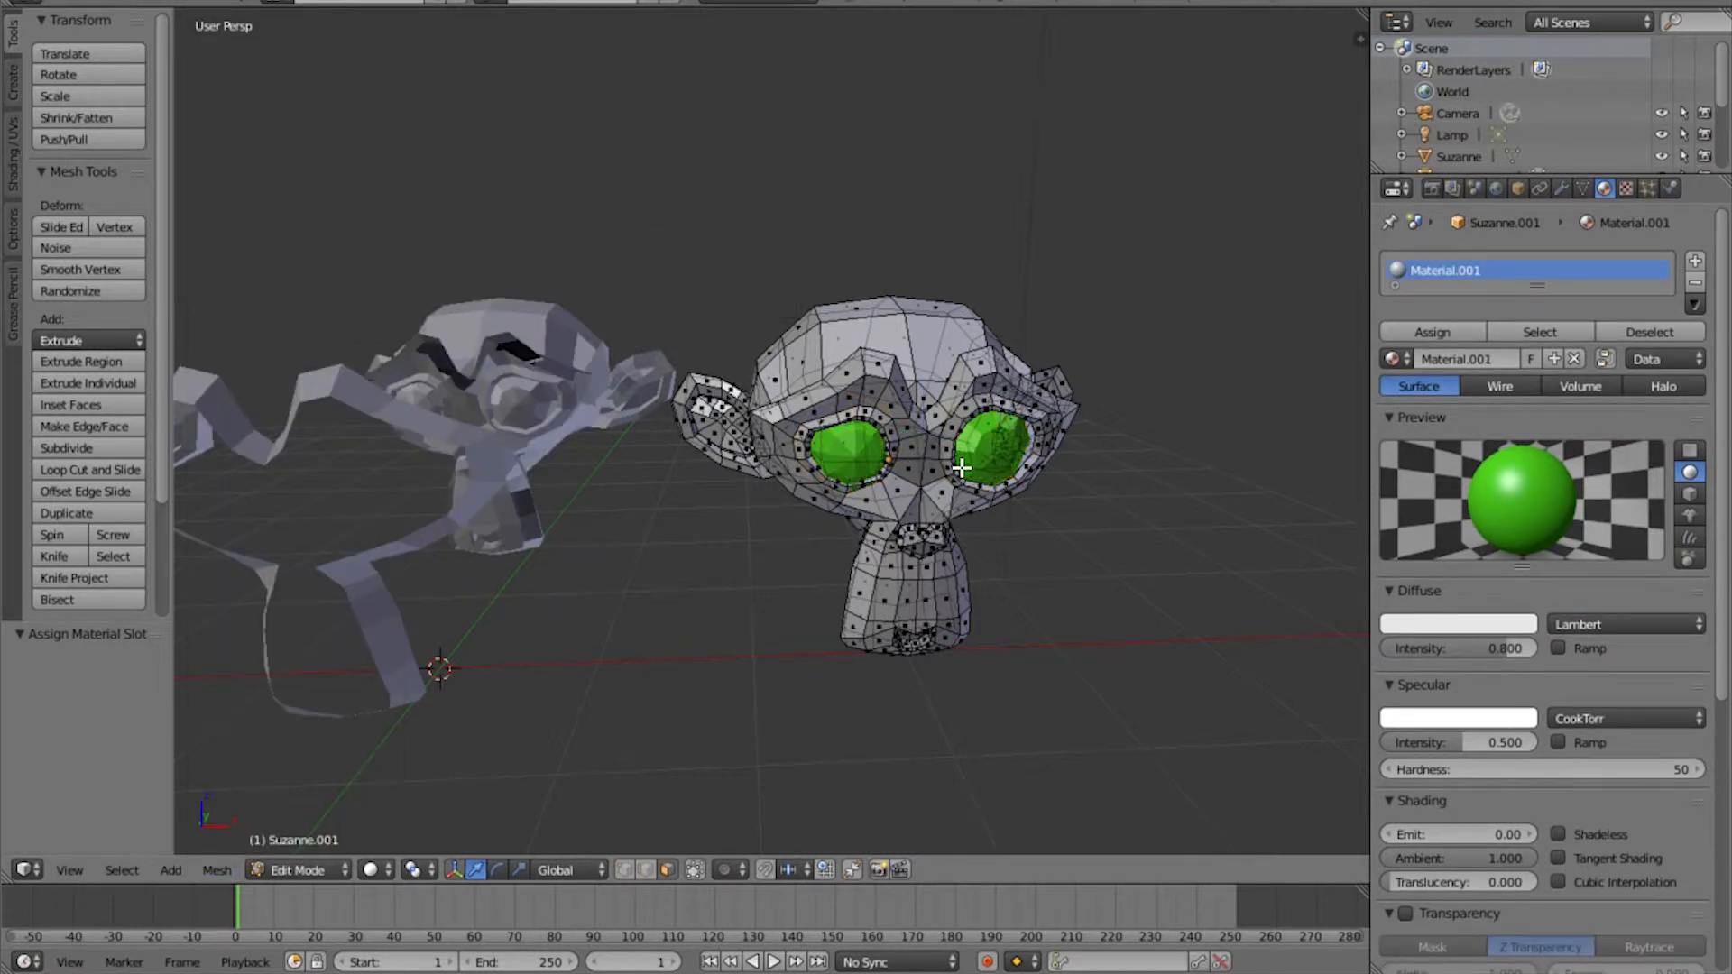
Return to Object Mode and move the separated green eyes -0.865 along the Y axis
key("Tab")
right_click(992, 447)
middle_click_drag(994, 467, 898, 442)
key("g")
key("y")
left_click(932, 511)
Select the eyeless head and examine it, its green eyes and the other separated heads from several angles
middle_click_drag(952, 572, 750, 427)
right_click(793, 391)
middle_click_drag(846, 482, 998, 506)
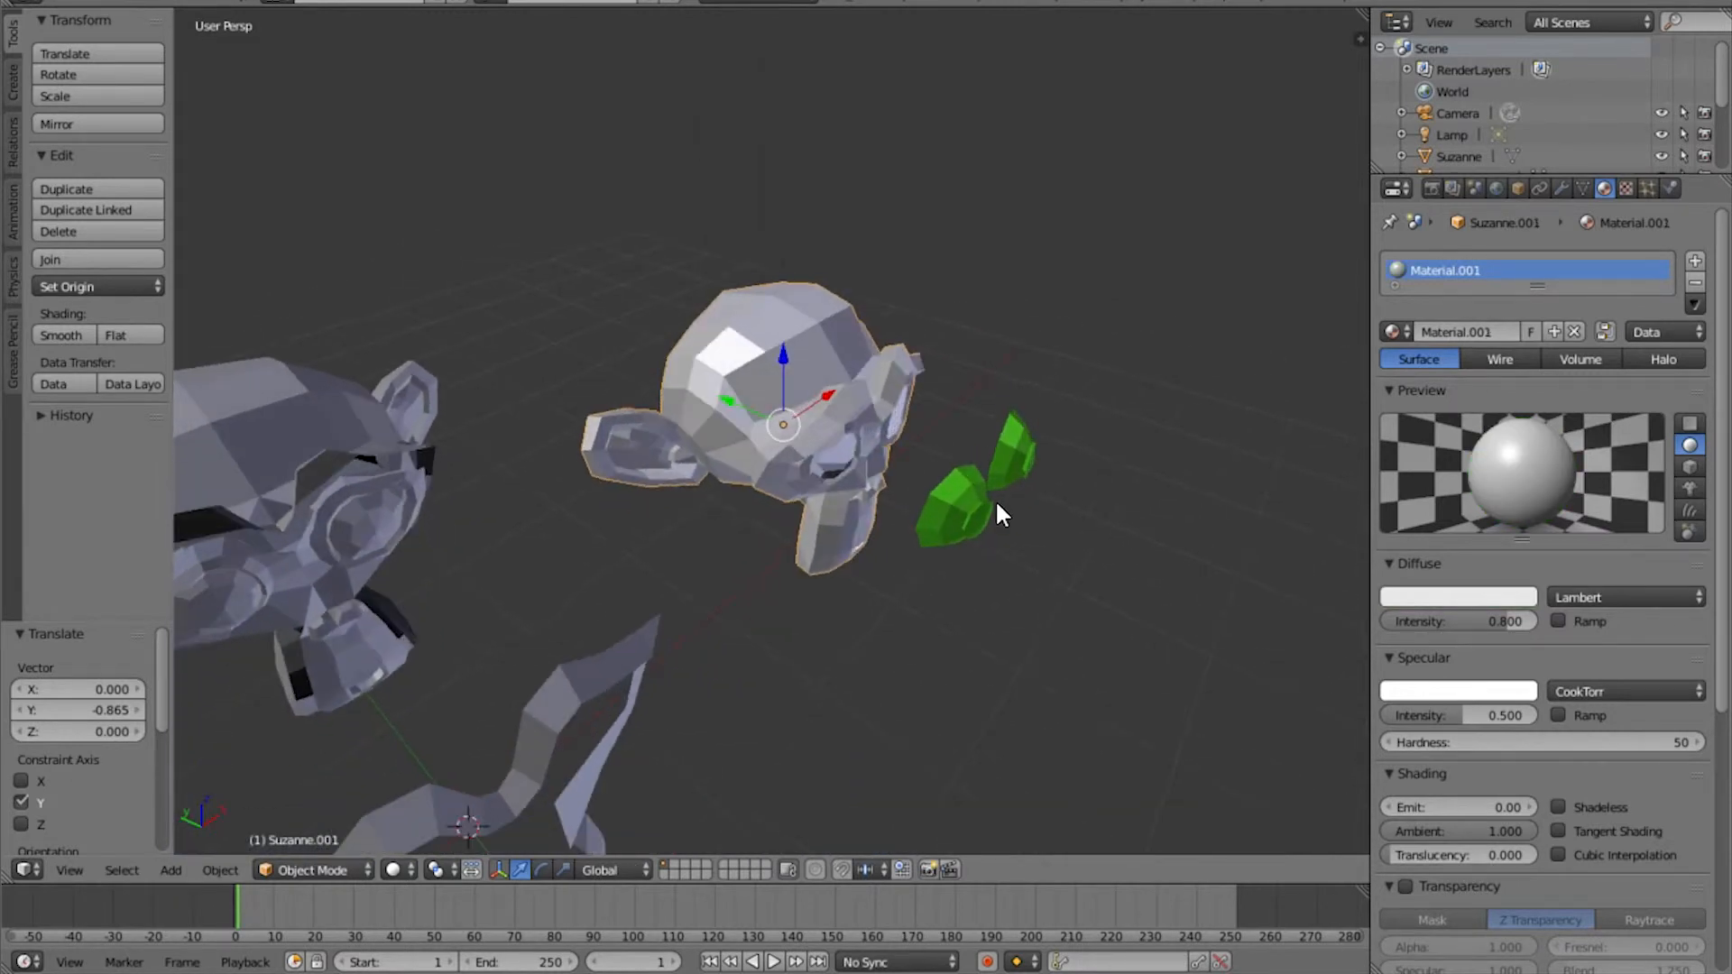
middle_click_drag(1009, 572, 836, 611)
middle_click_drag(619, 534, 795, 493)
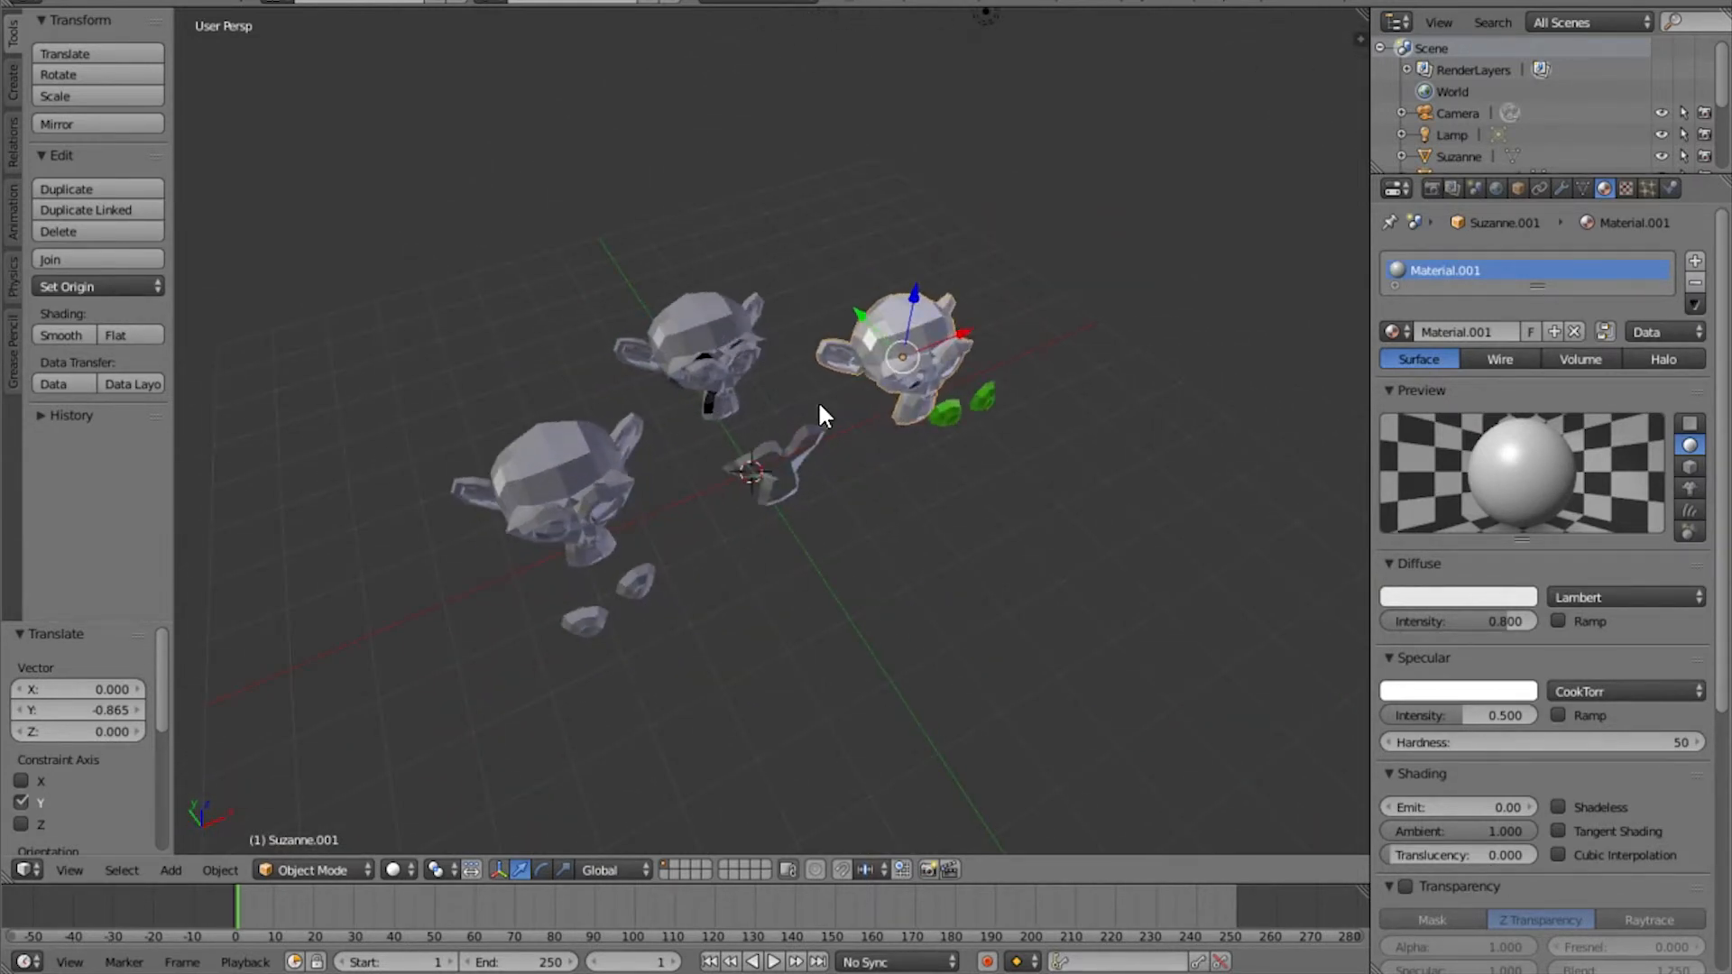
middle_click_drag(819, 404, 926, 442)
middle_click_drag(977, 321, 915, 537)
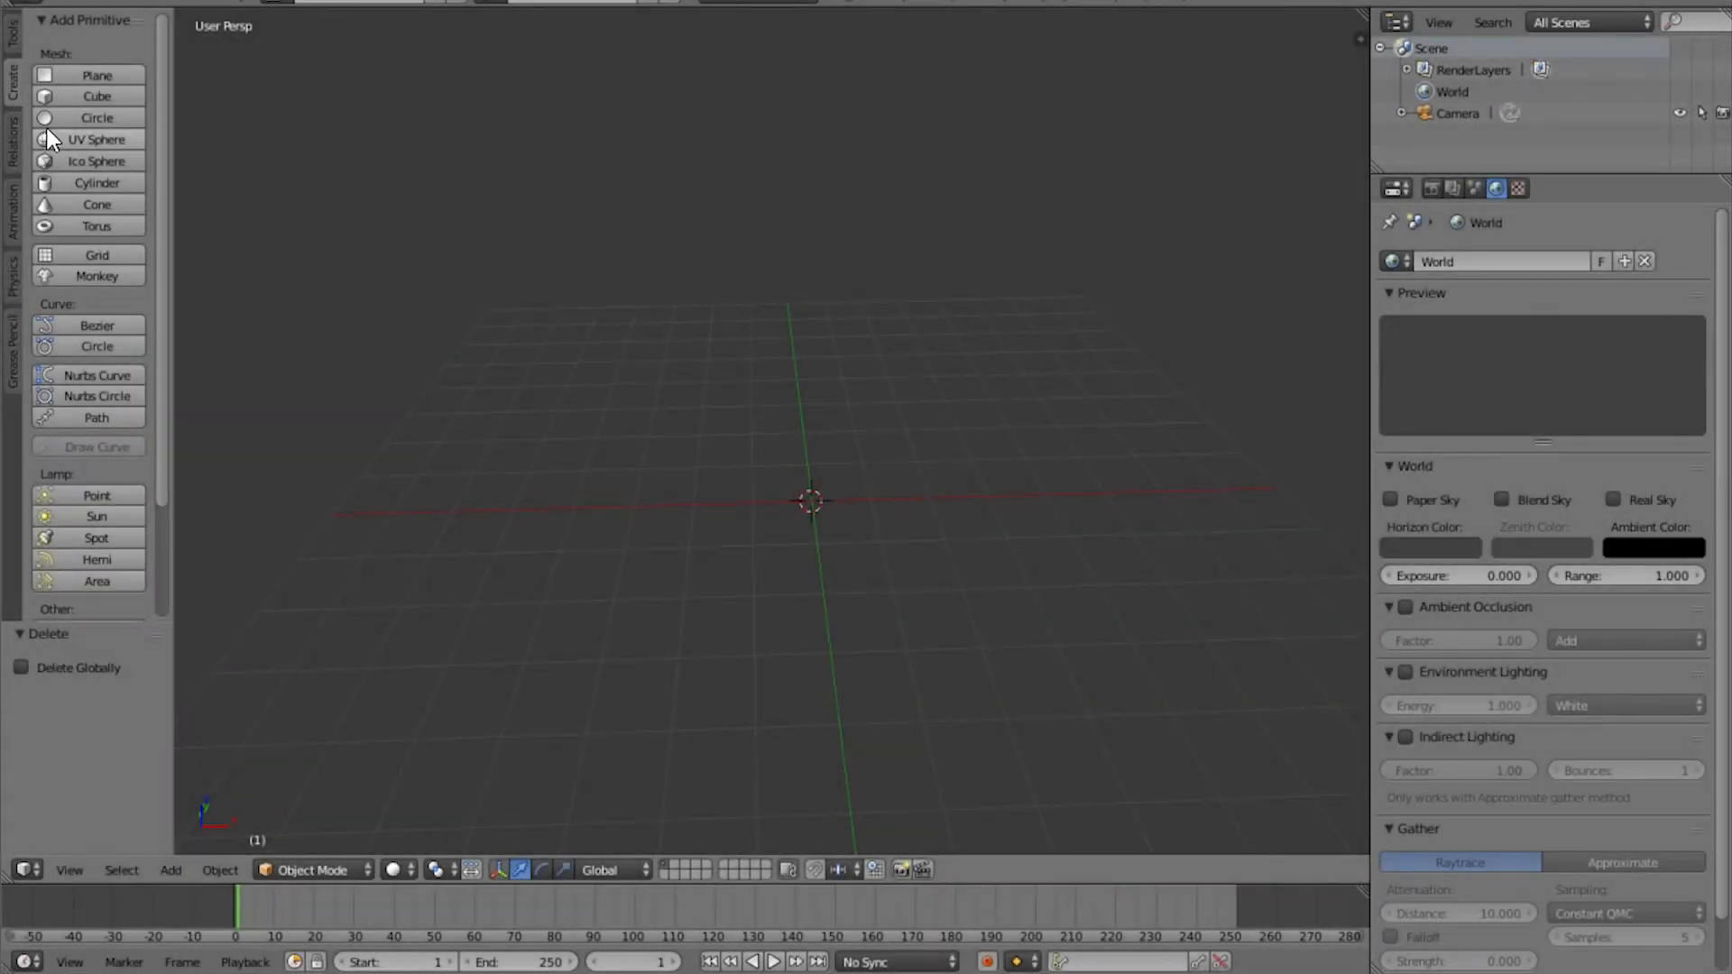
Add a cube at the origin and enter Edit Mode with the mesh tools shown
left_click(60, 98)
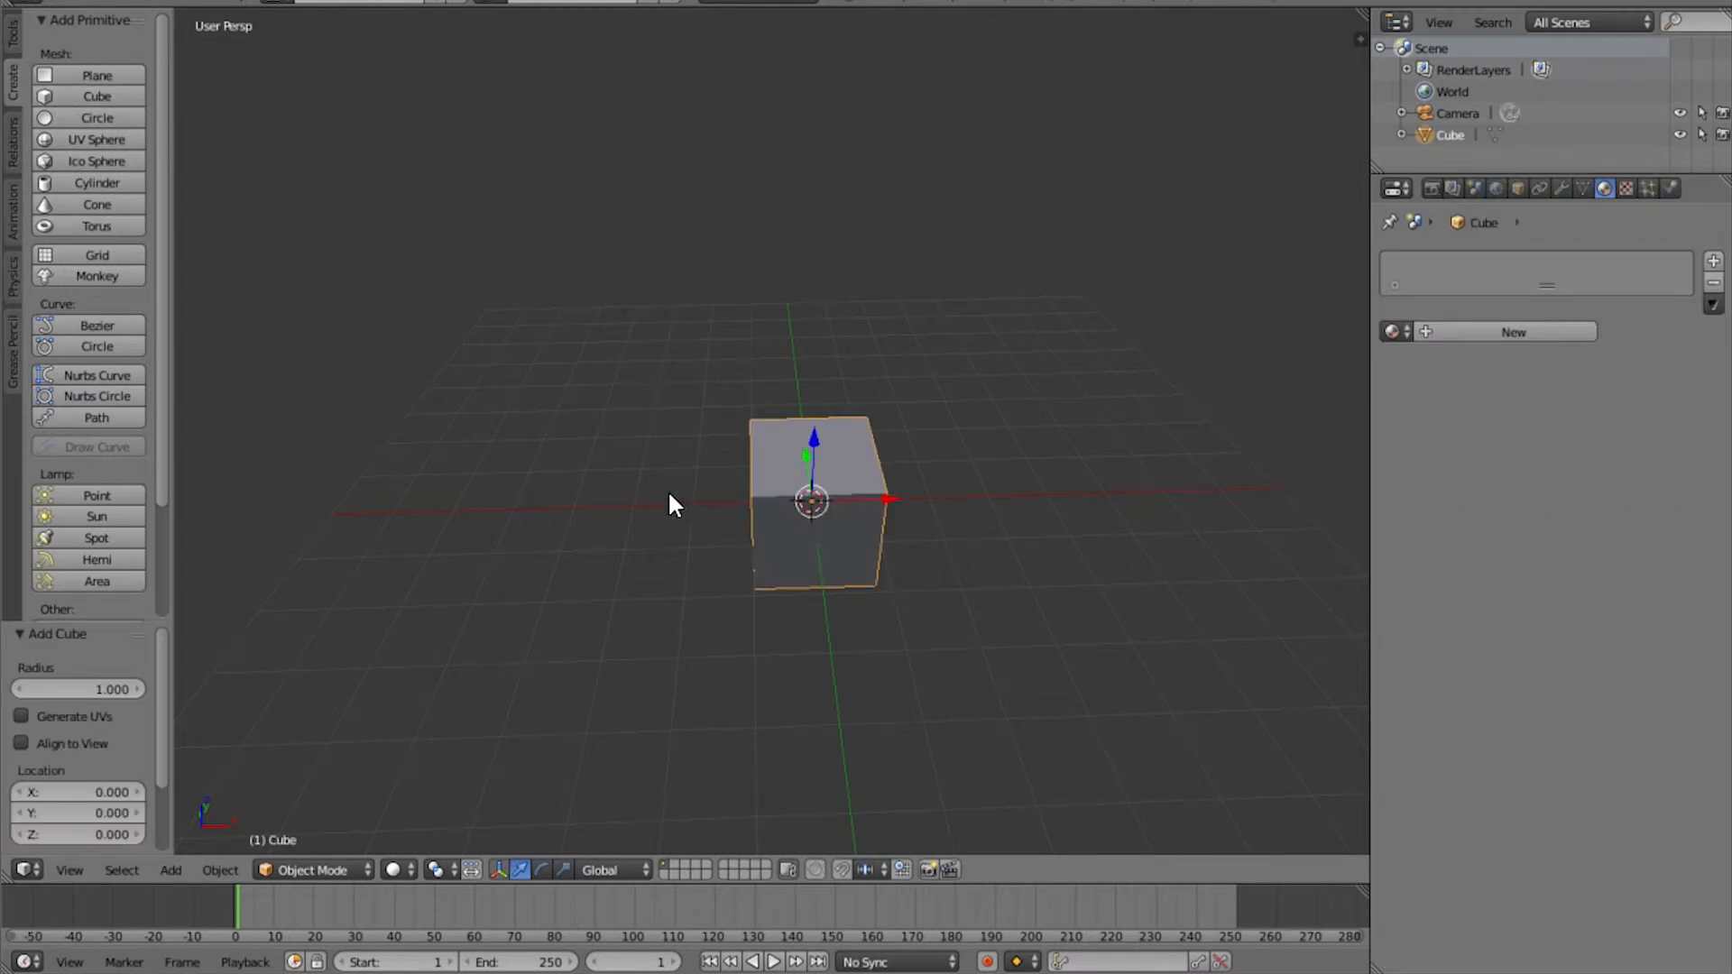
key("Tab")
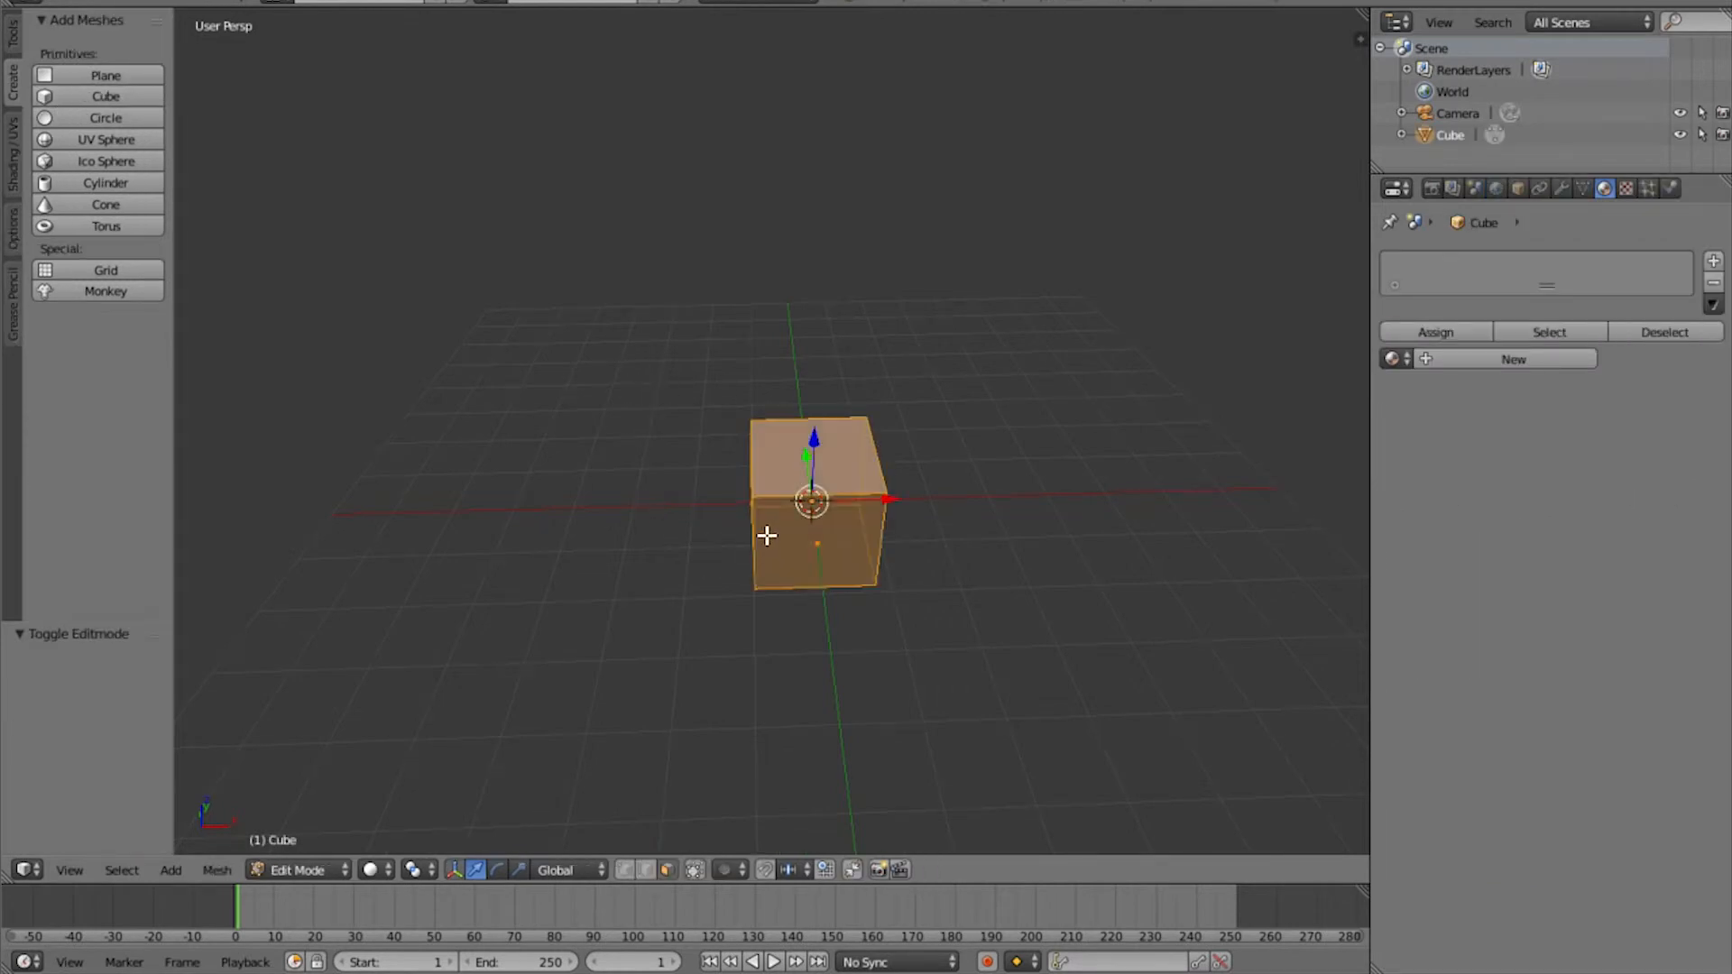
left_click(11, 38)
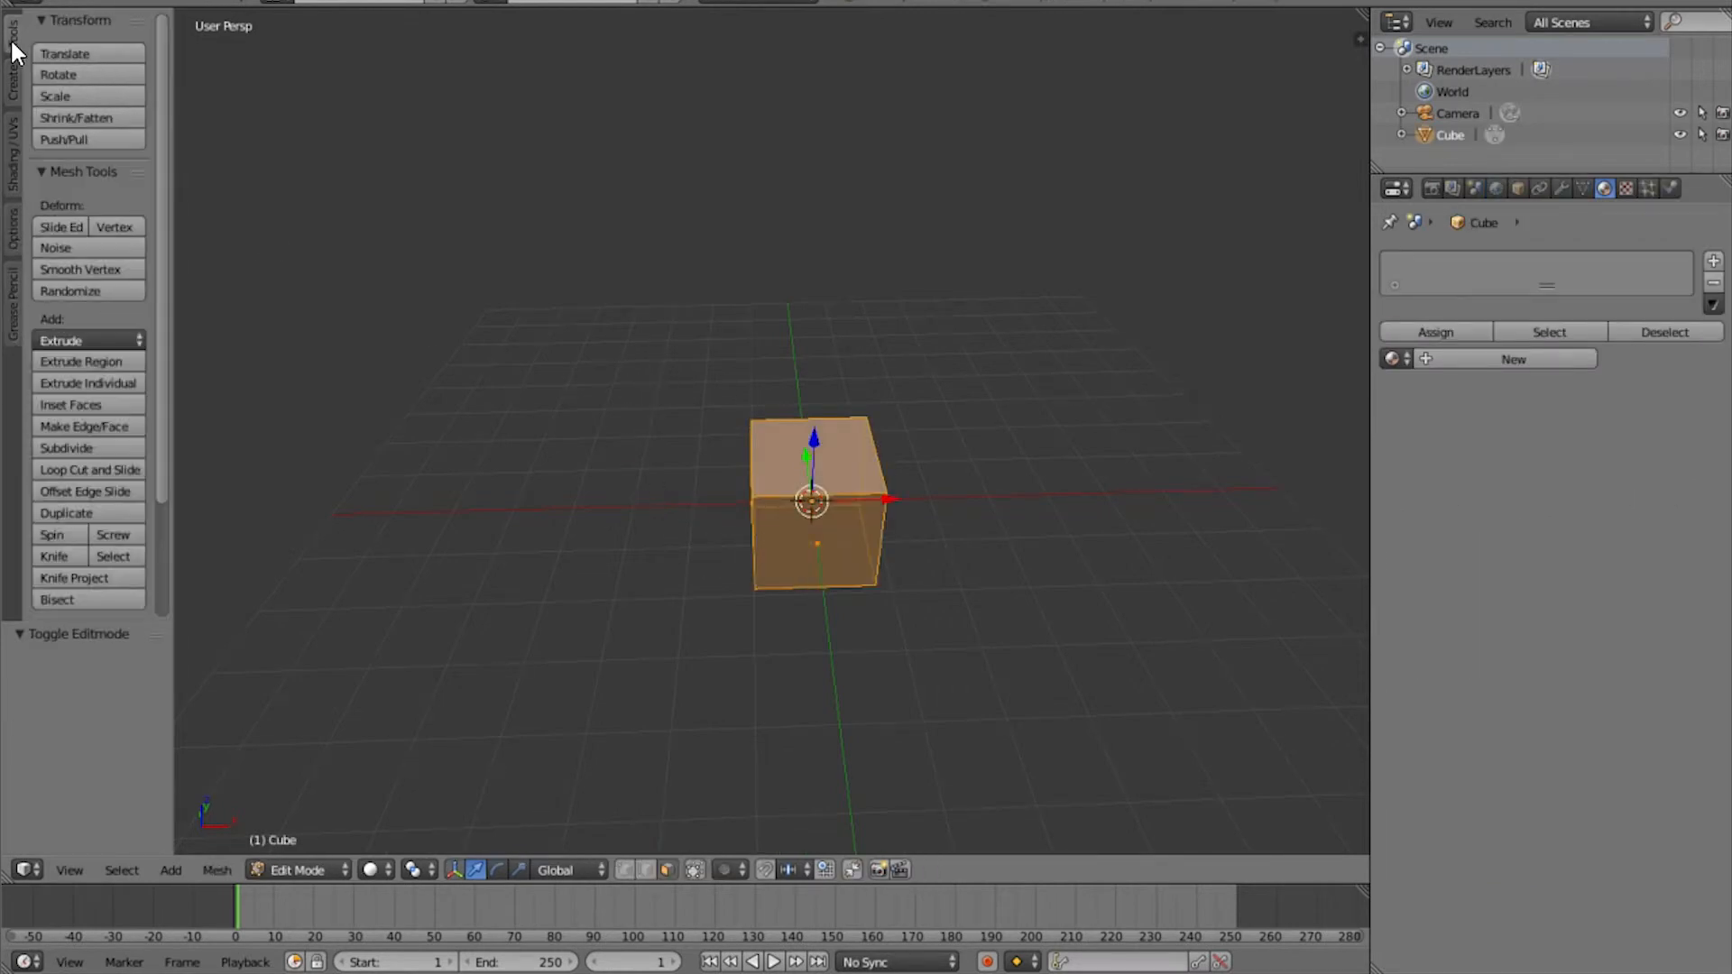
Cut three vertical edge loops across the cube's width with Loop Cut and Slide
left_click(90, 475)
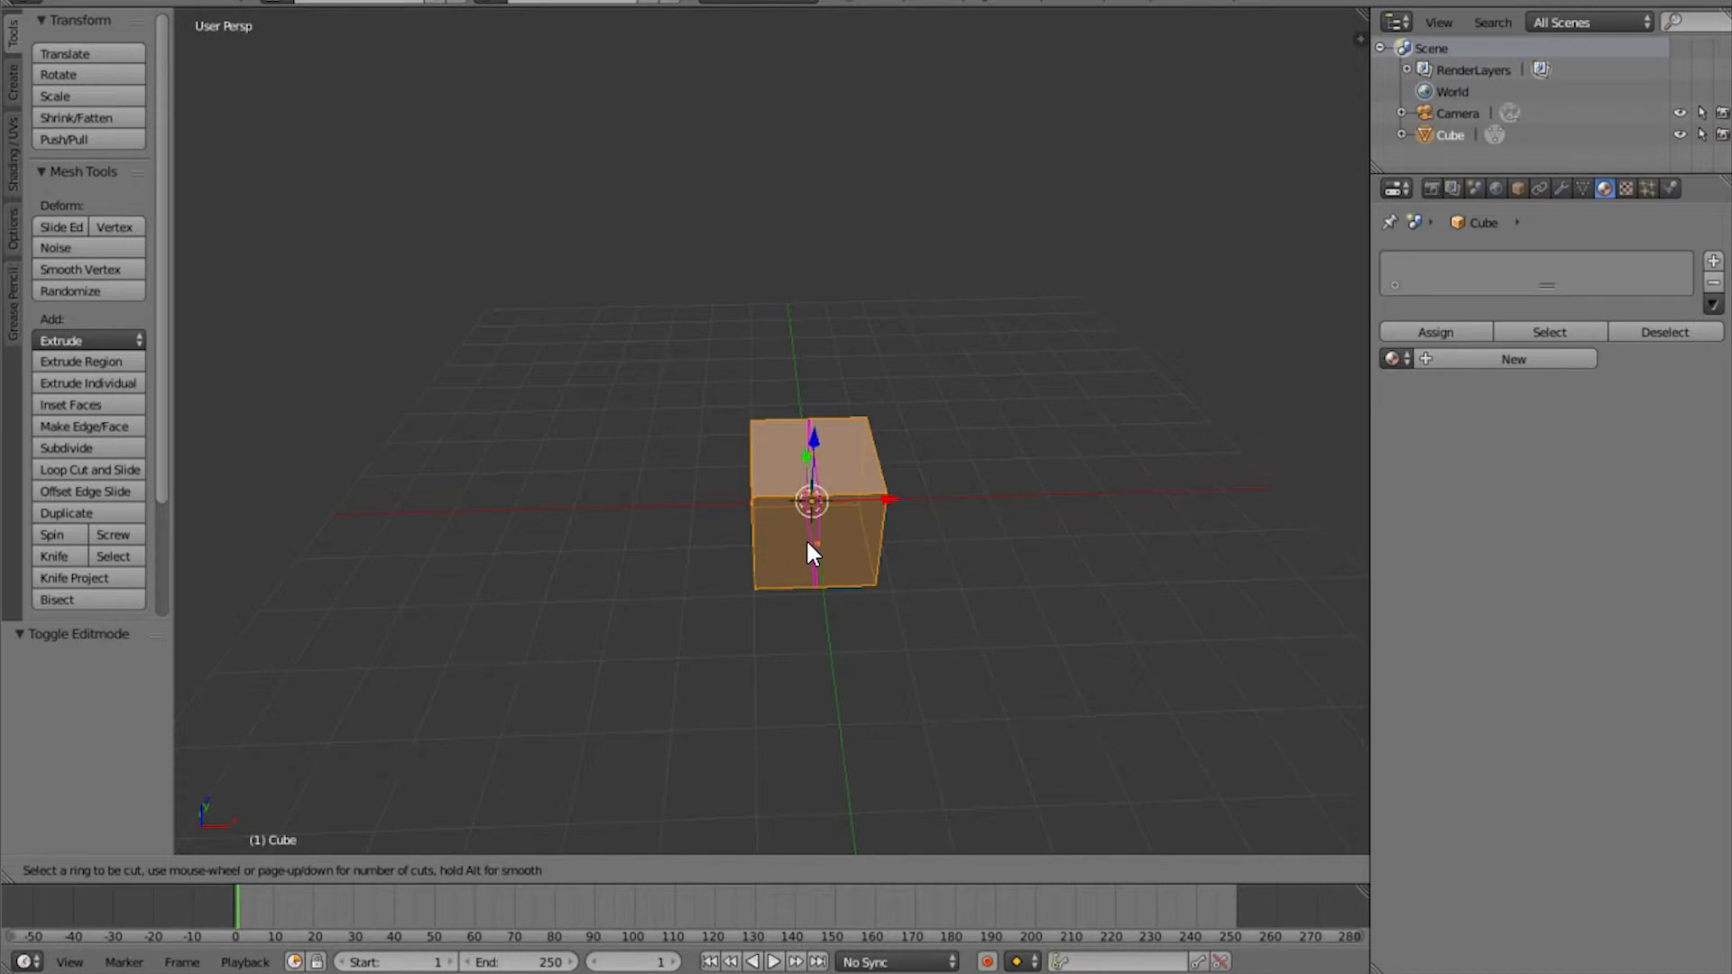
scroll(817, 552, "up", 1)
scroll(818, 550, "up", 1)
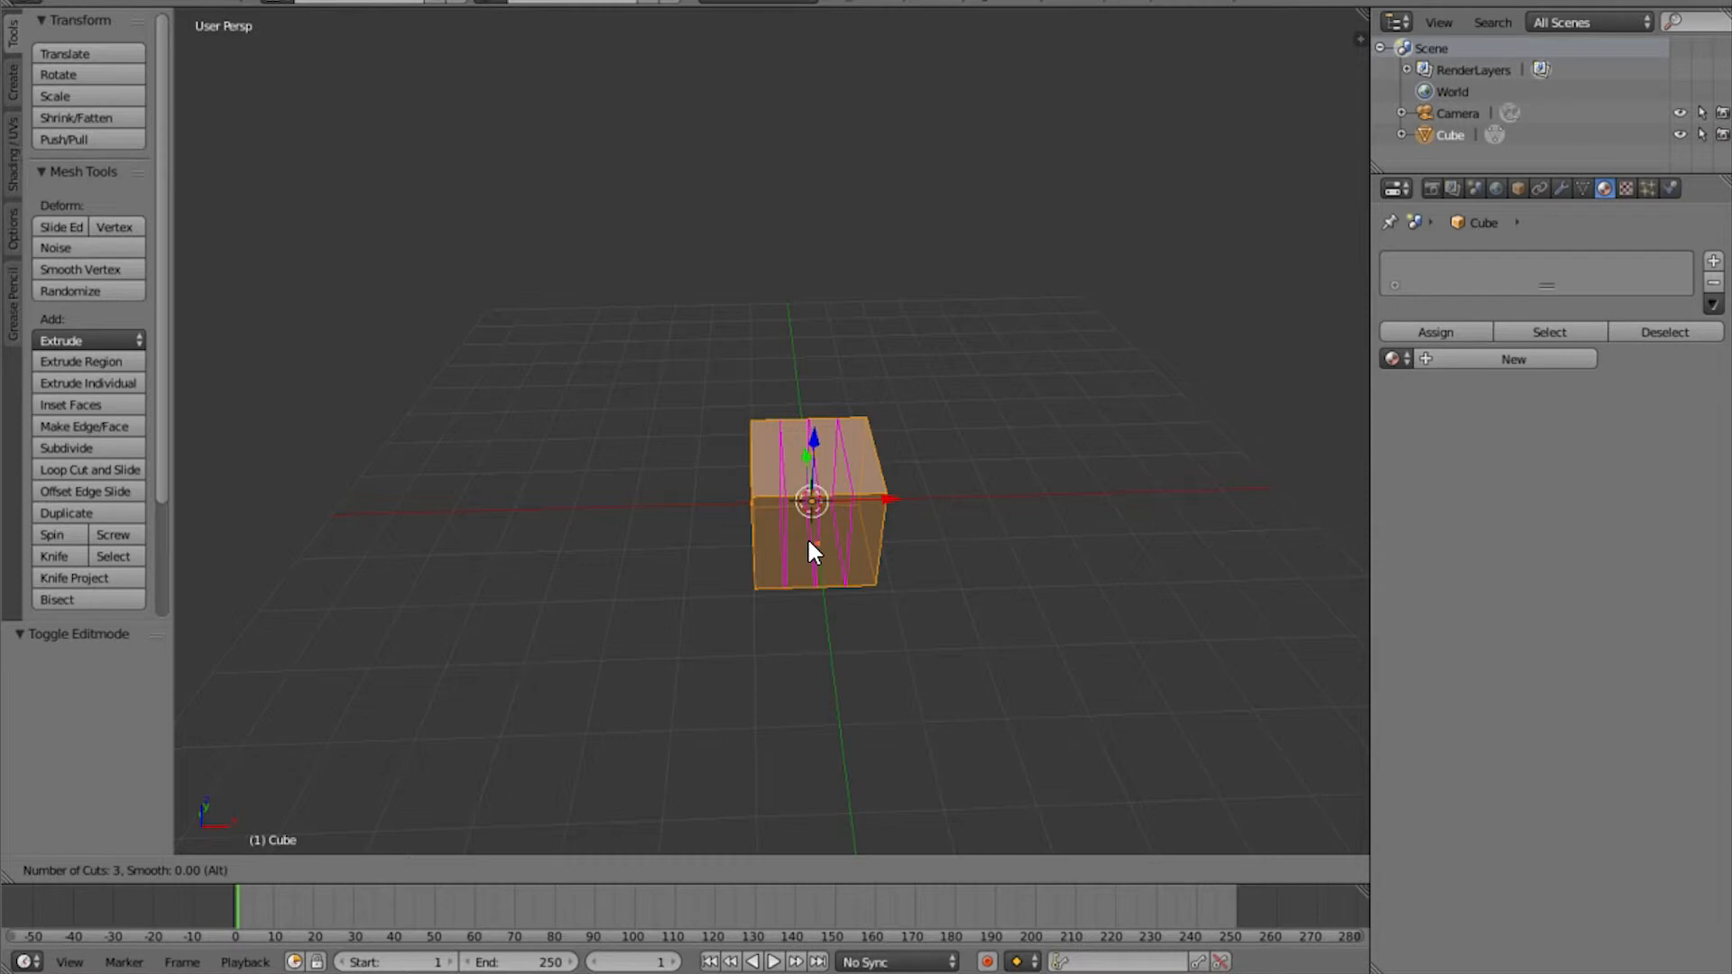
left_click(809, 542)
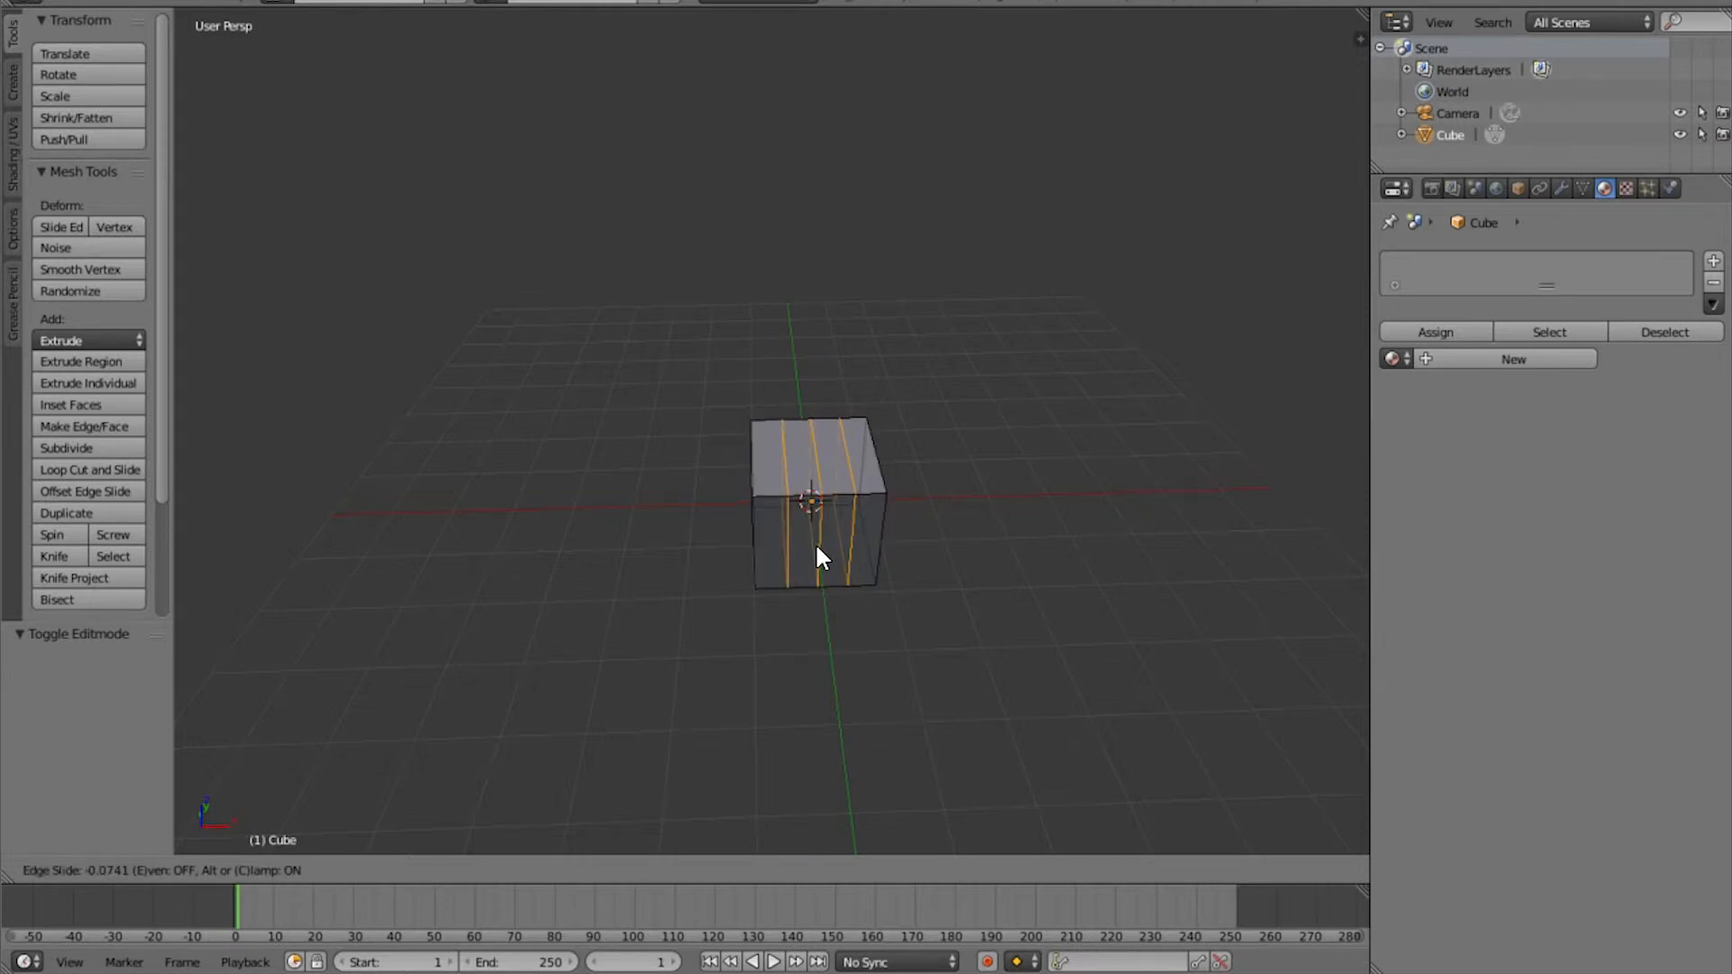
left_click(816, 545)
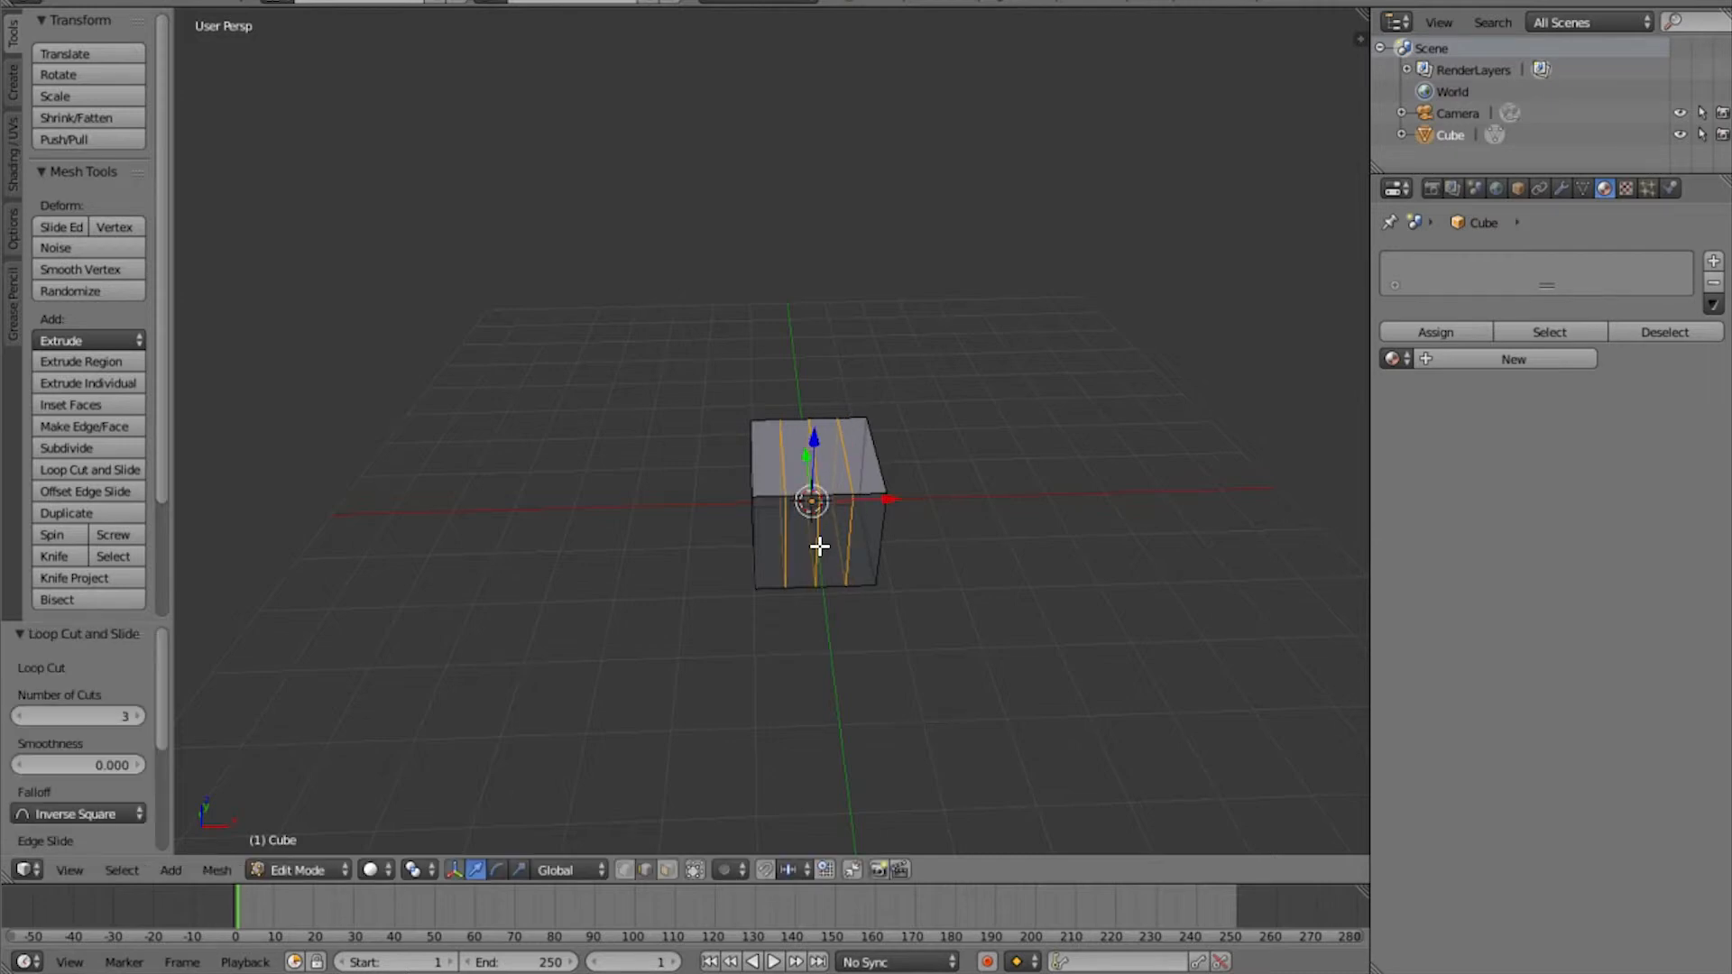
Switch to edge select mode and raise the cube's outer top edge on the +X side about 0.36 along Z
middle_click_drag(827, 625, 860, 567)
key("ctrl+Tab")
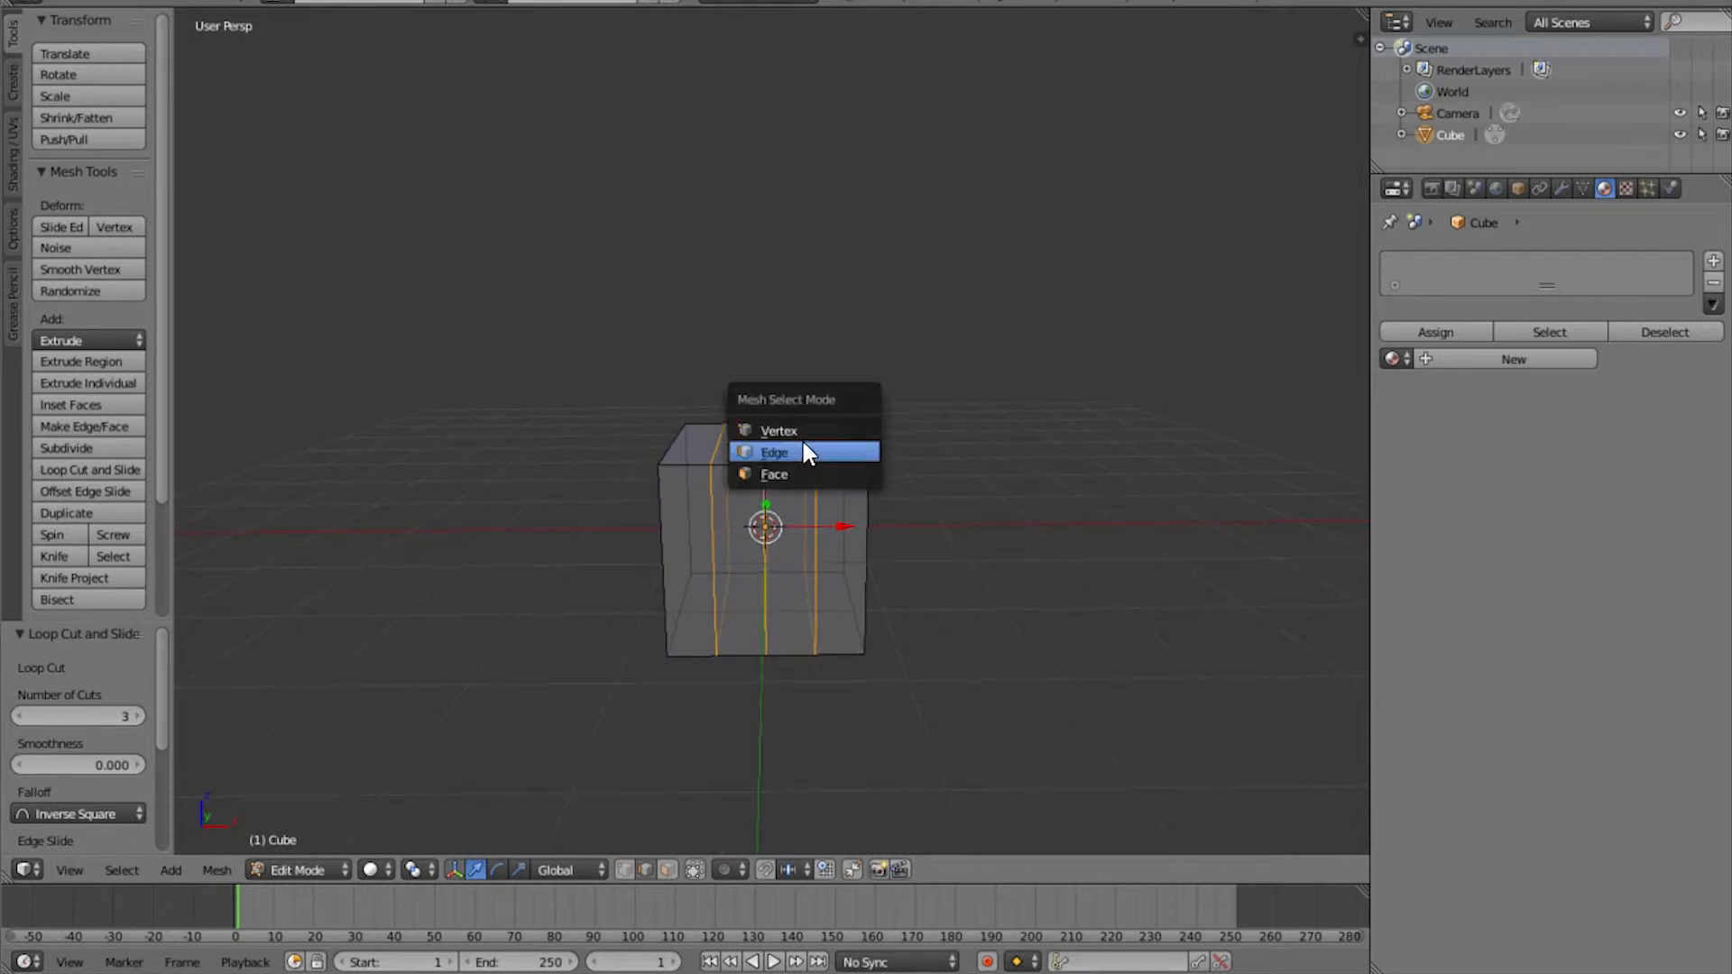
left_click(805, 448)
right_click(856, 440)
mouse_move(862, 442)
middle_mouse_down()
mouse_move(881, 491)
mouse_move(873, 410)
middle_mouse_up()
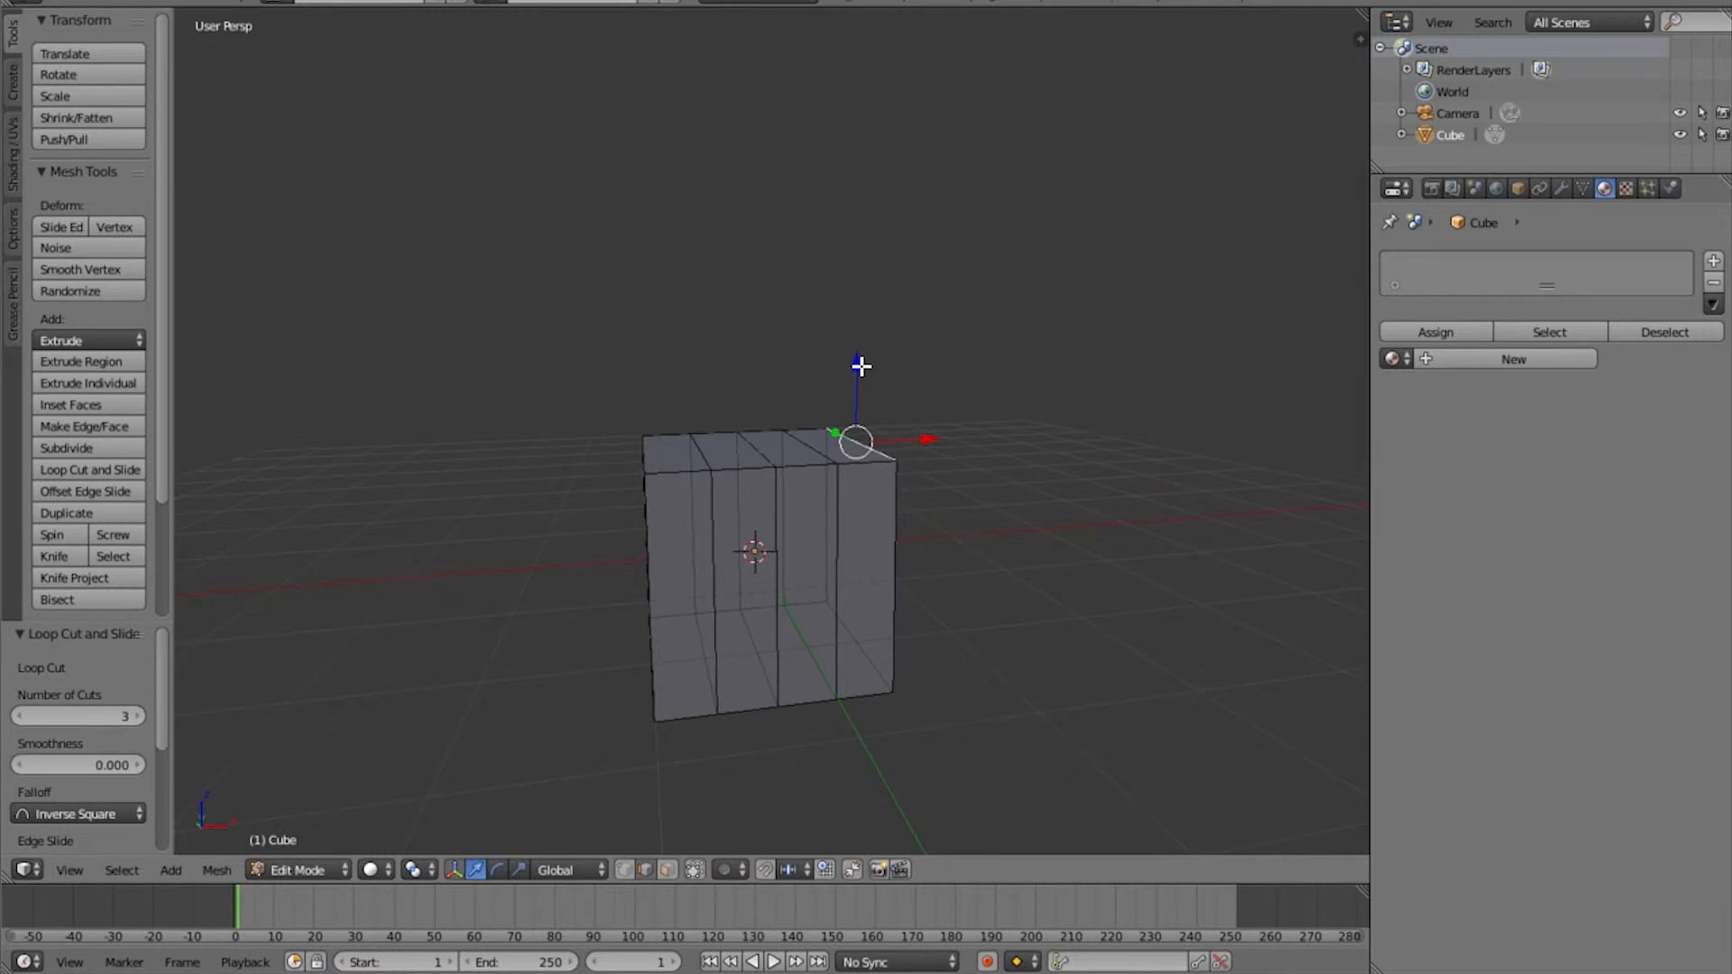
key("e")
key("z")
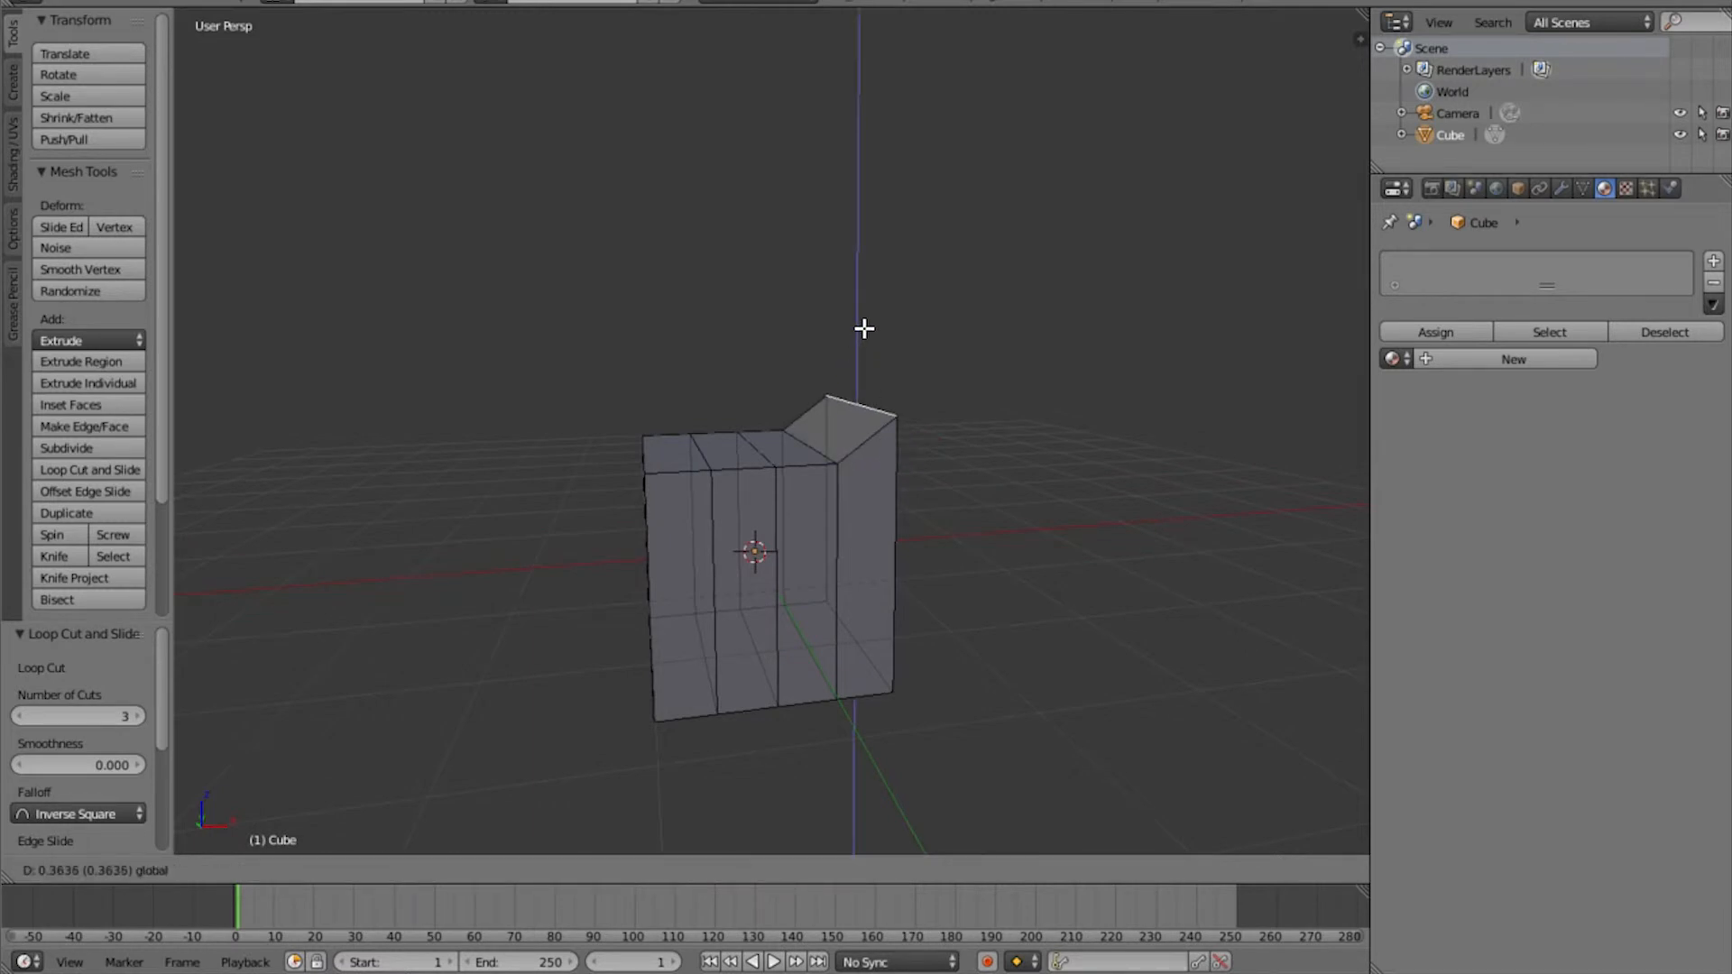
left_click(862, 328)
Raise the neighbouring top loop edge along Z to form a slope and move the middle top edge -0.112 along Z
key("e")
key("z")
left_click(762, 418)
right_click(748, 447)
key("g")
key("z")
left_click(693, 449)
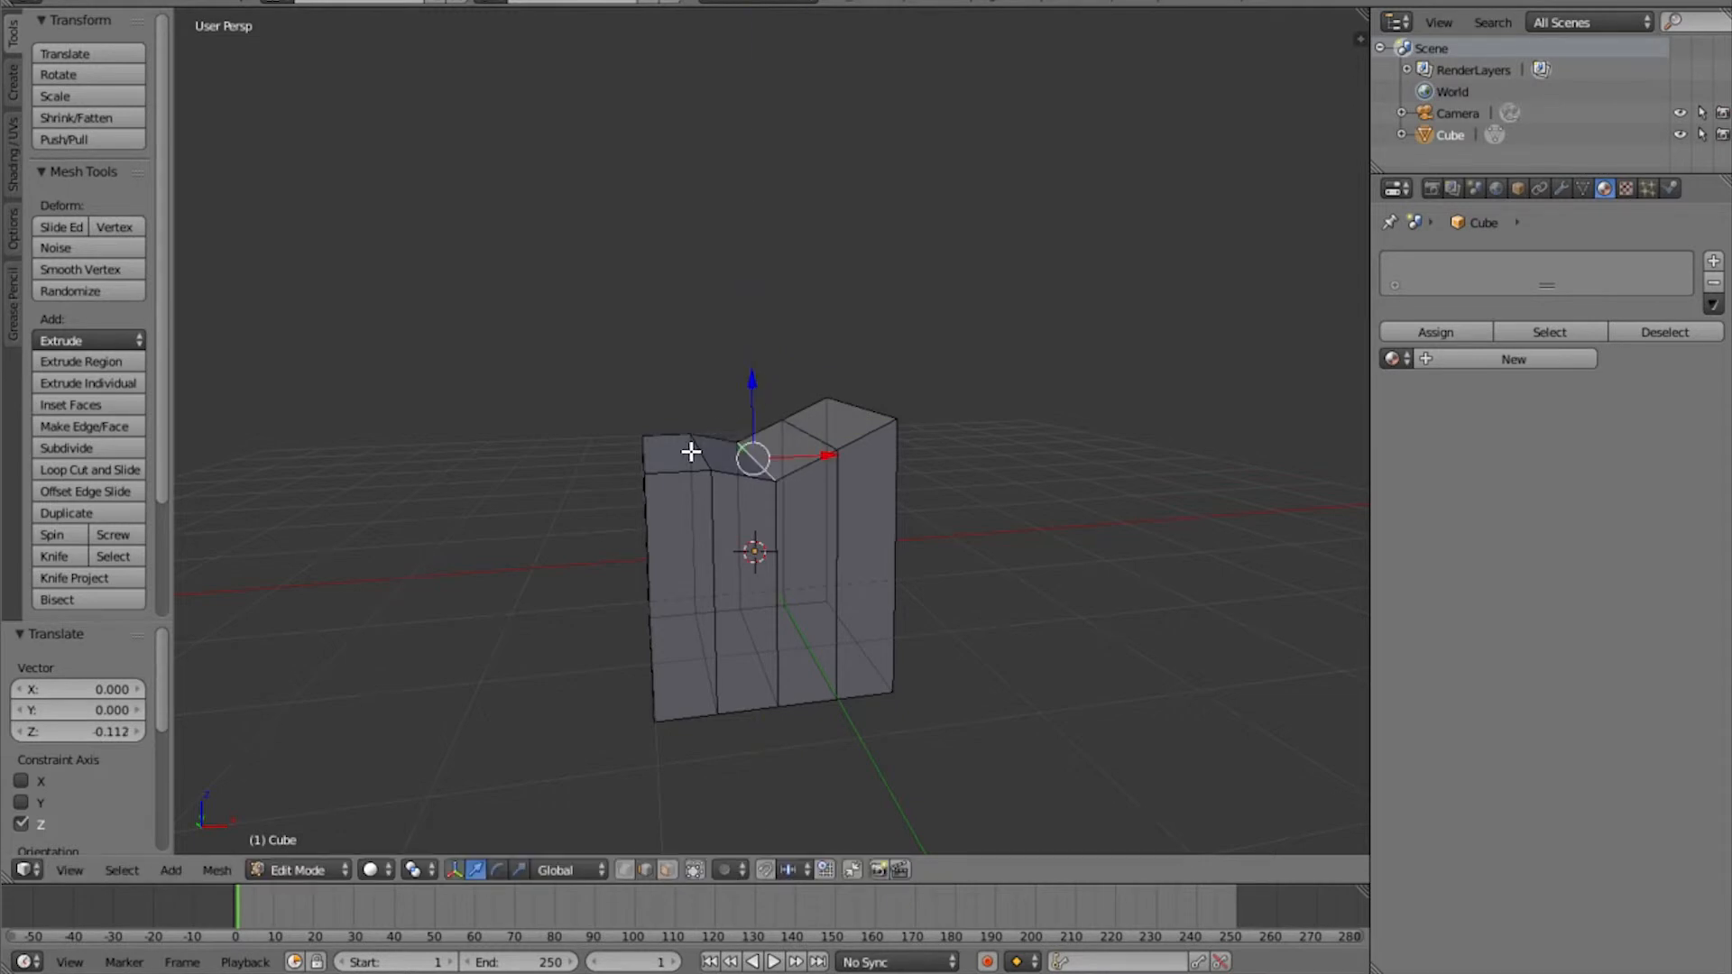
Raise the top loop edge on the cube's -X side 0.161 along Z
right_click(704, 448)
key("g")
key("z")
left_click(697, 358)
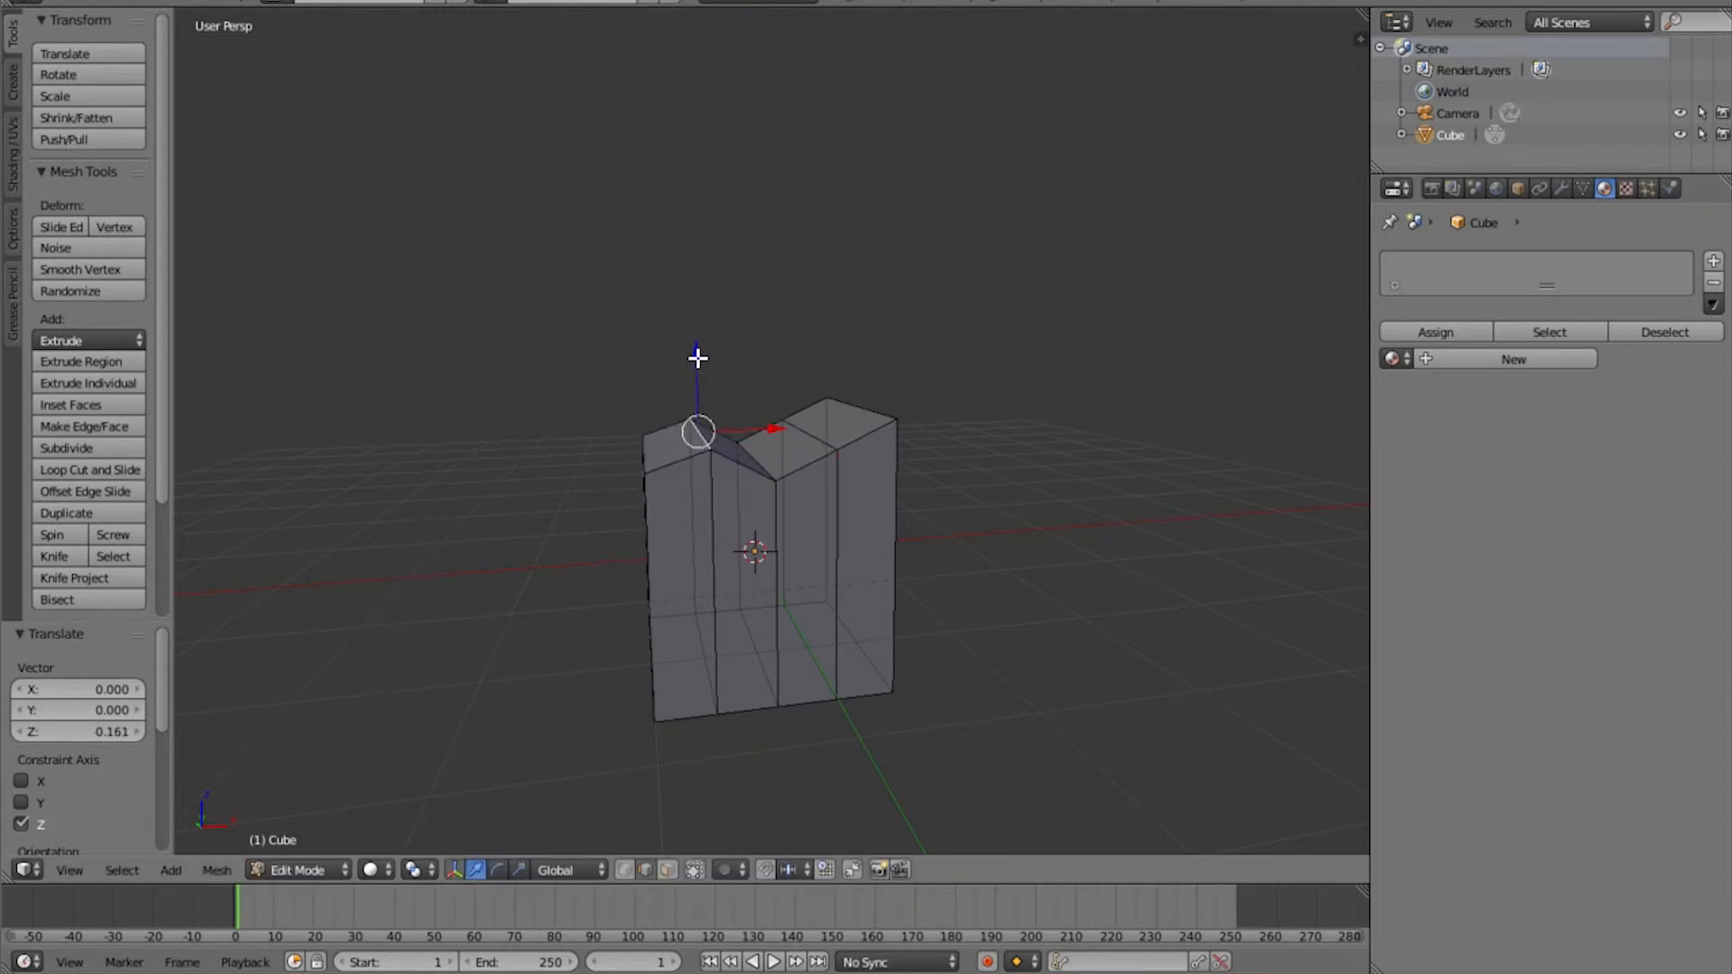
Enable snapping during transform and set the snap element to Vertex
middle_click_drag(744, 436, 810, 479)
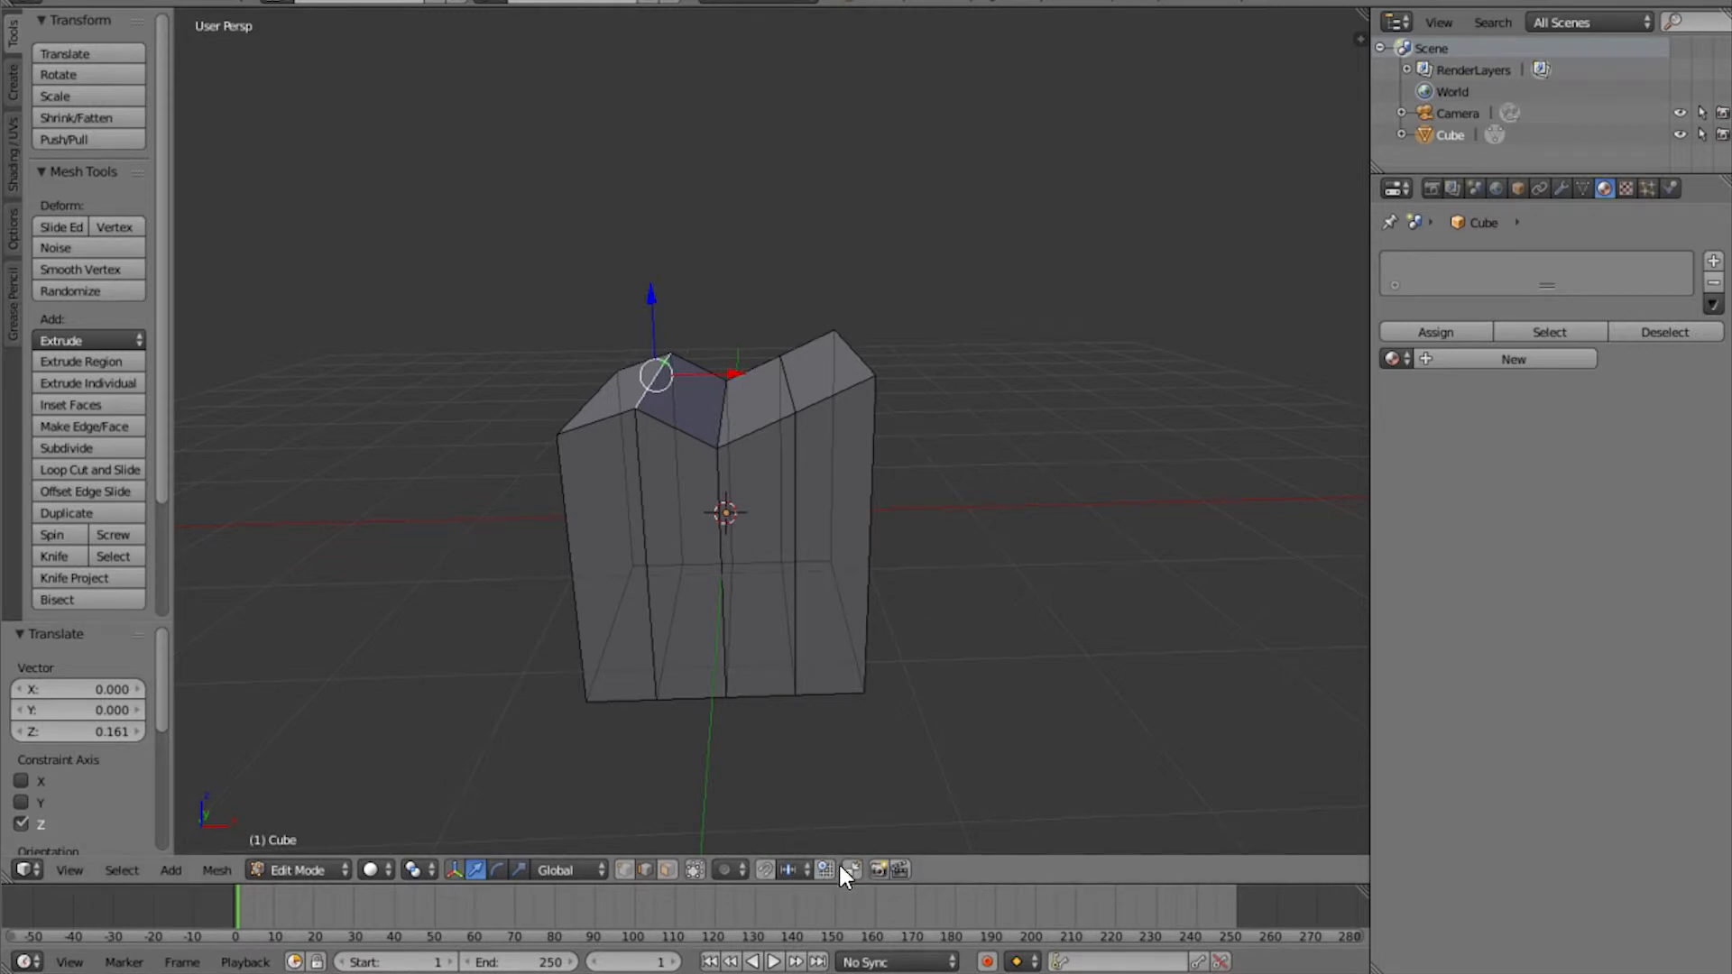
left_click(765, 869)
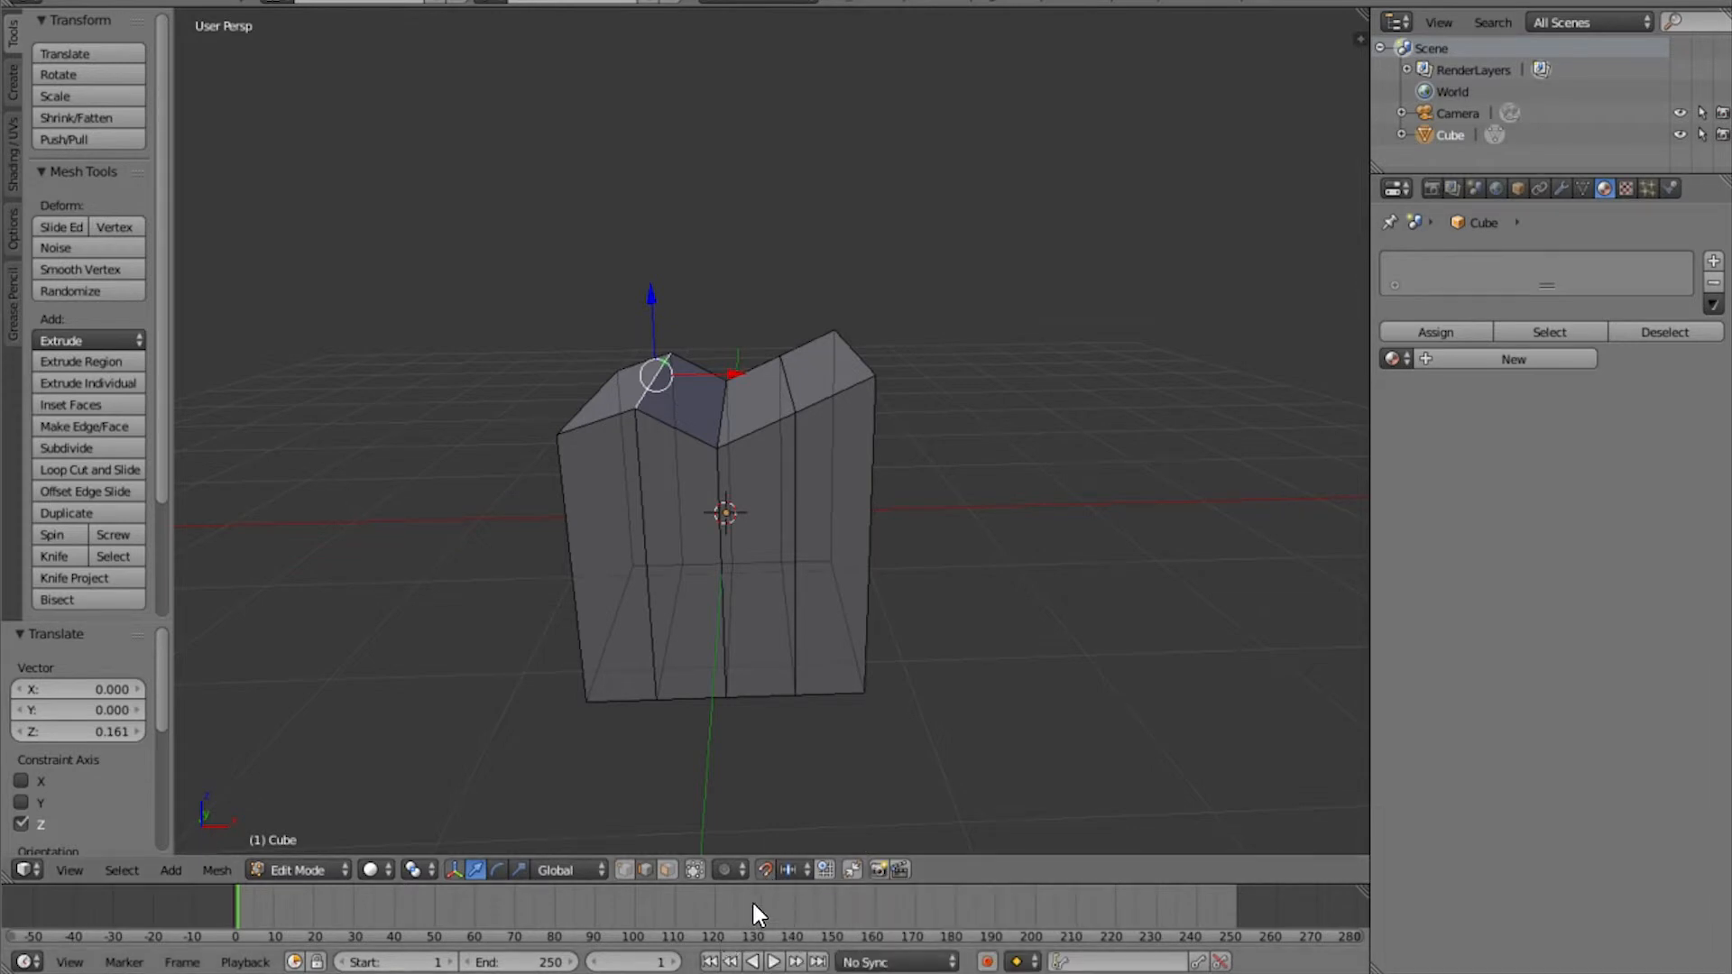
left_click(790, 866)
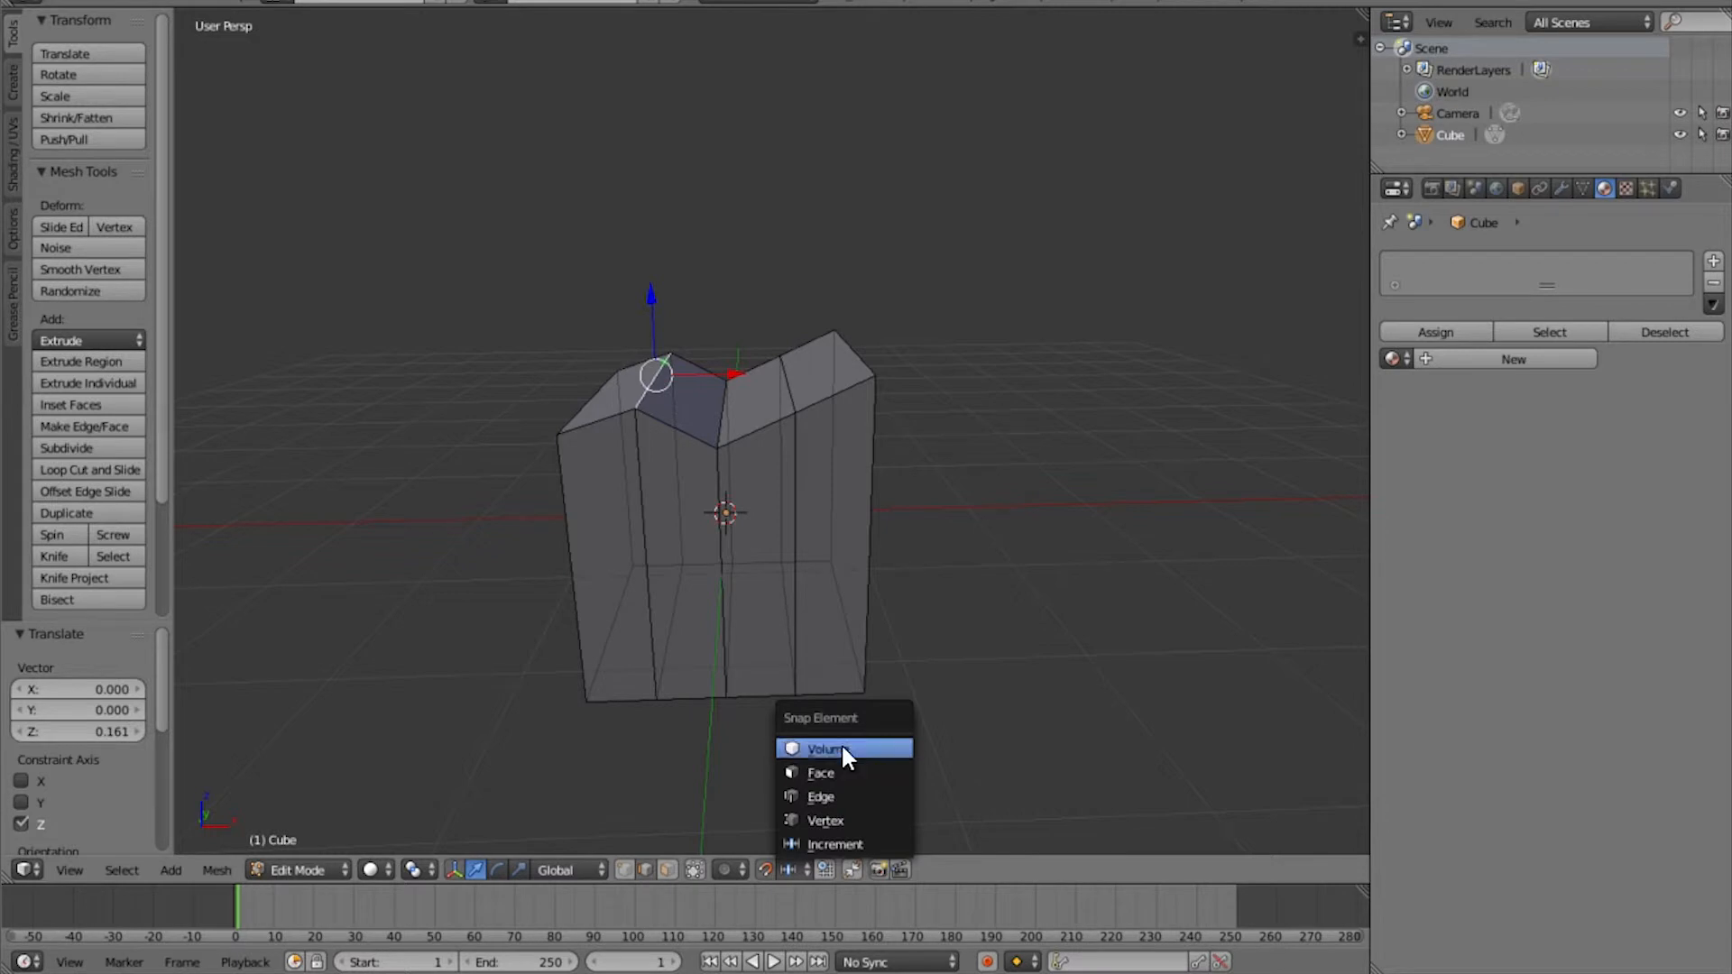
left_click(847, 819)
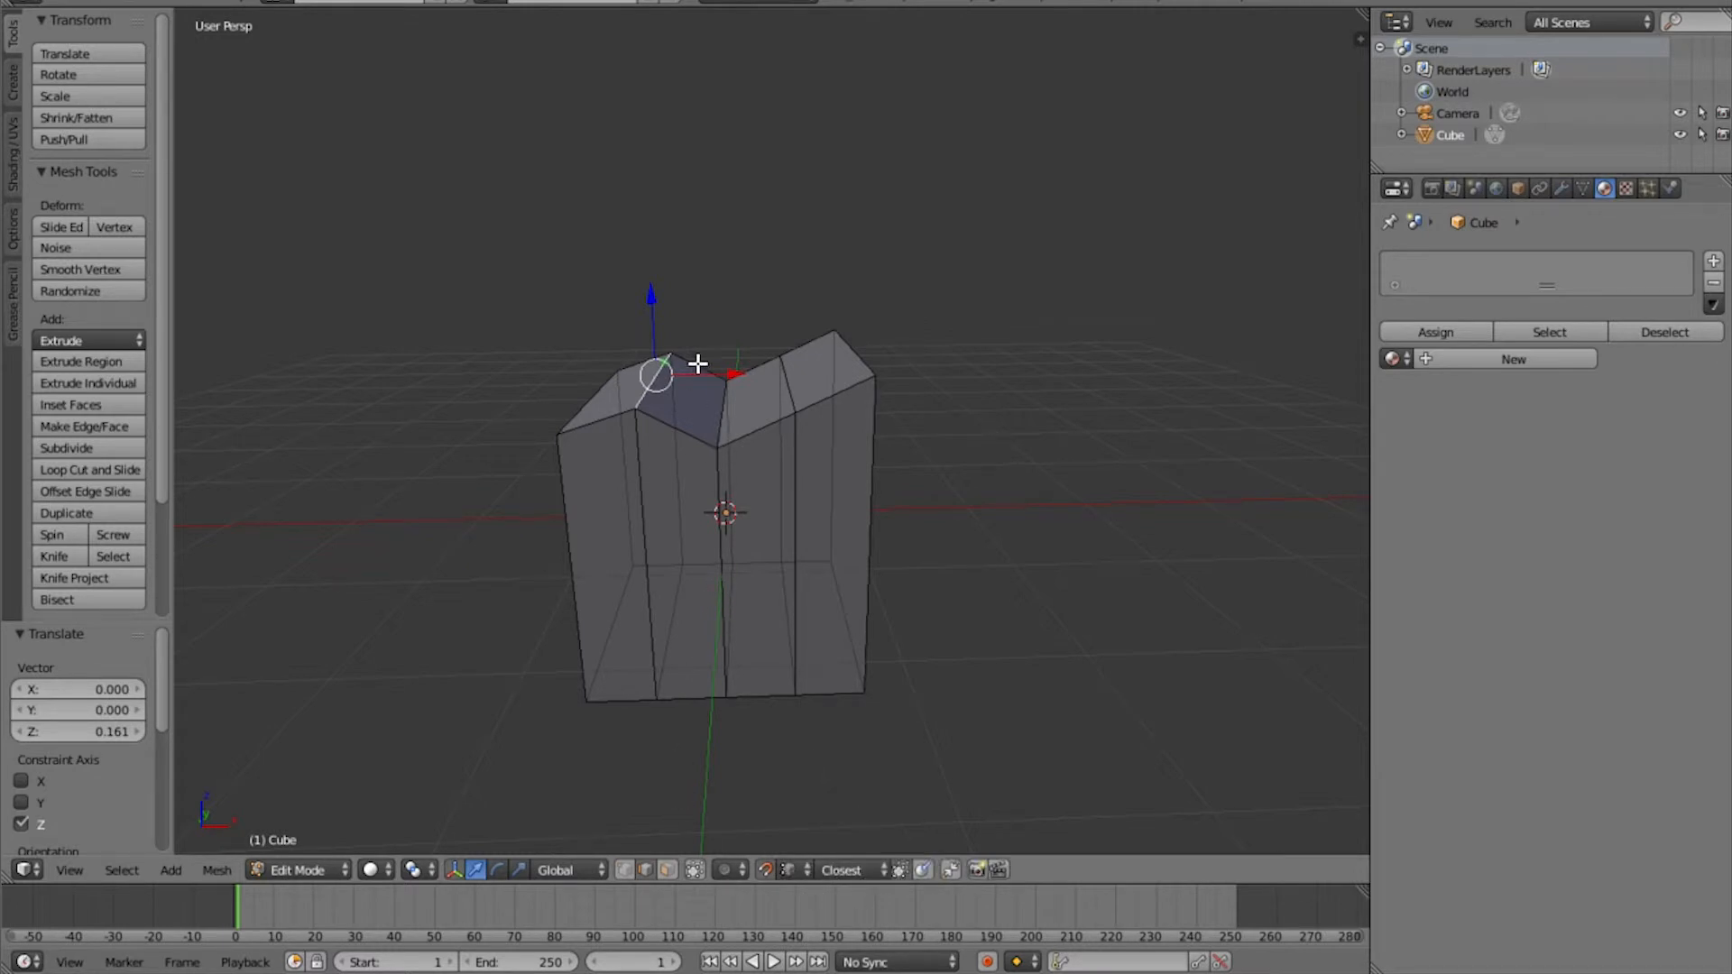
Try snapping the top loop edge on the +X side to the outer corner's height along Z, then undo the move
scroll(891, 439, "up", 1)
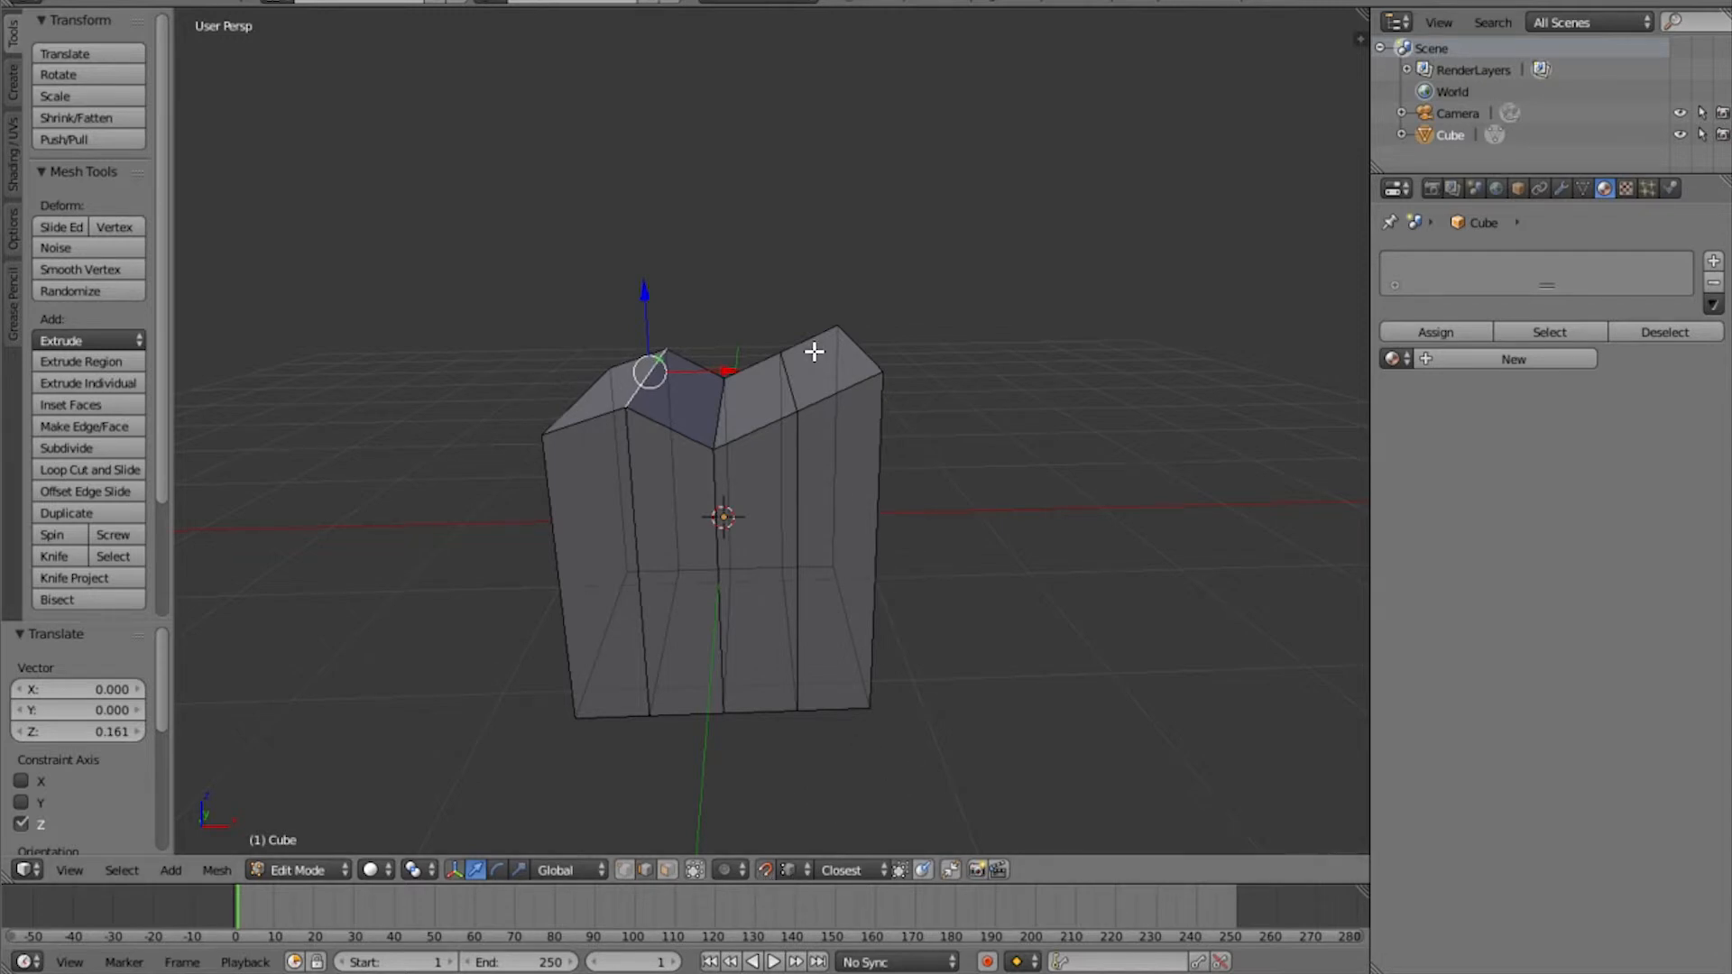
right_click(785, 375)
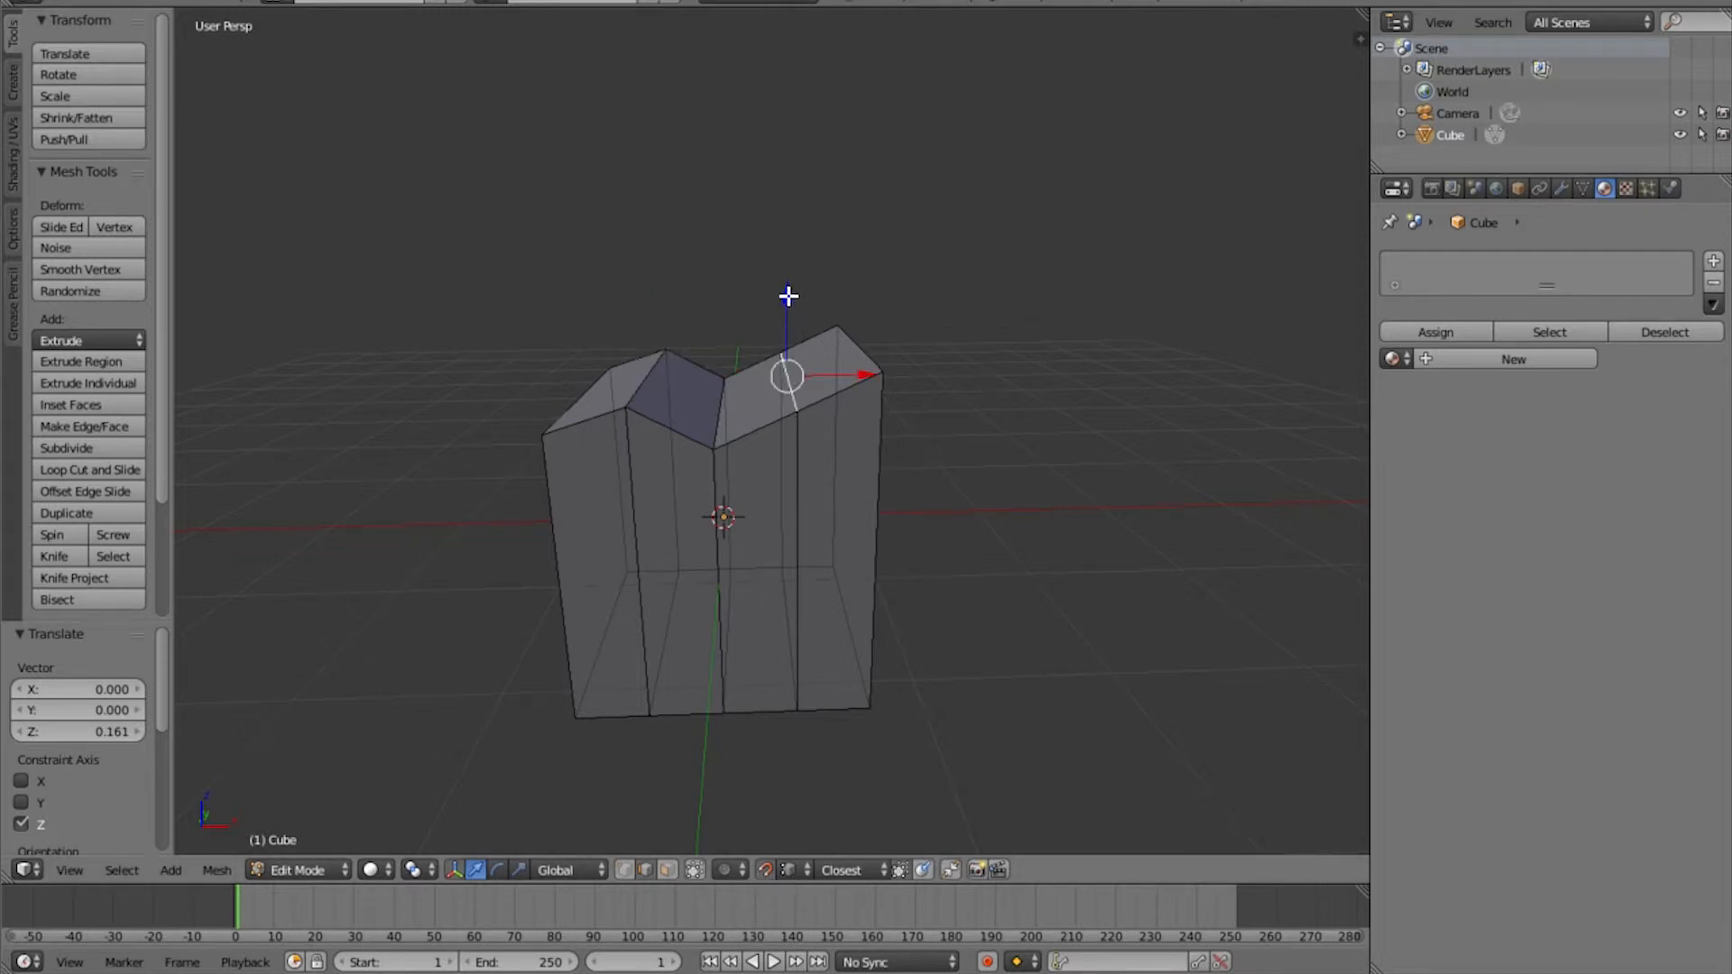
left_click_drag(789, 297, 884, 372)
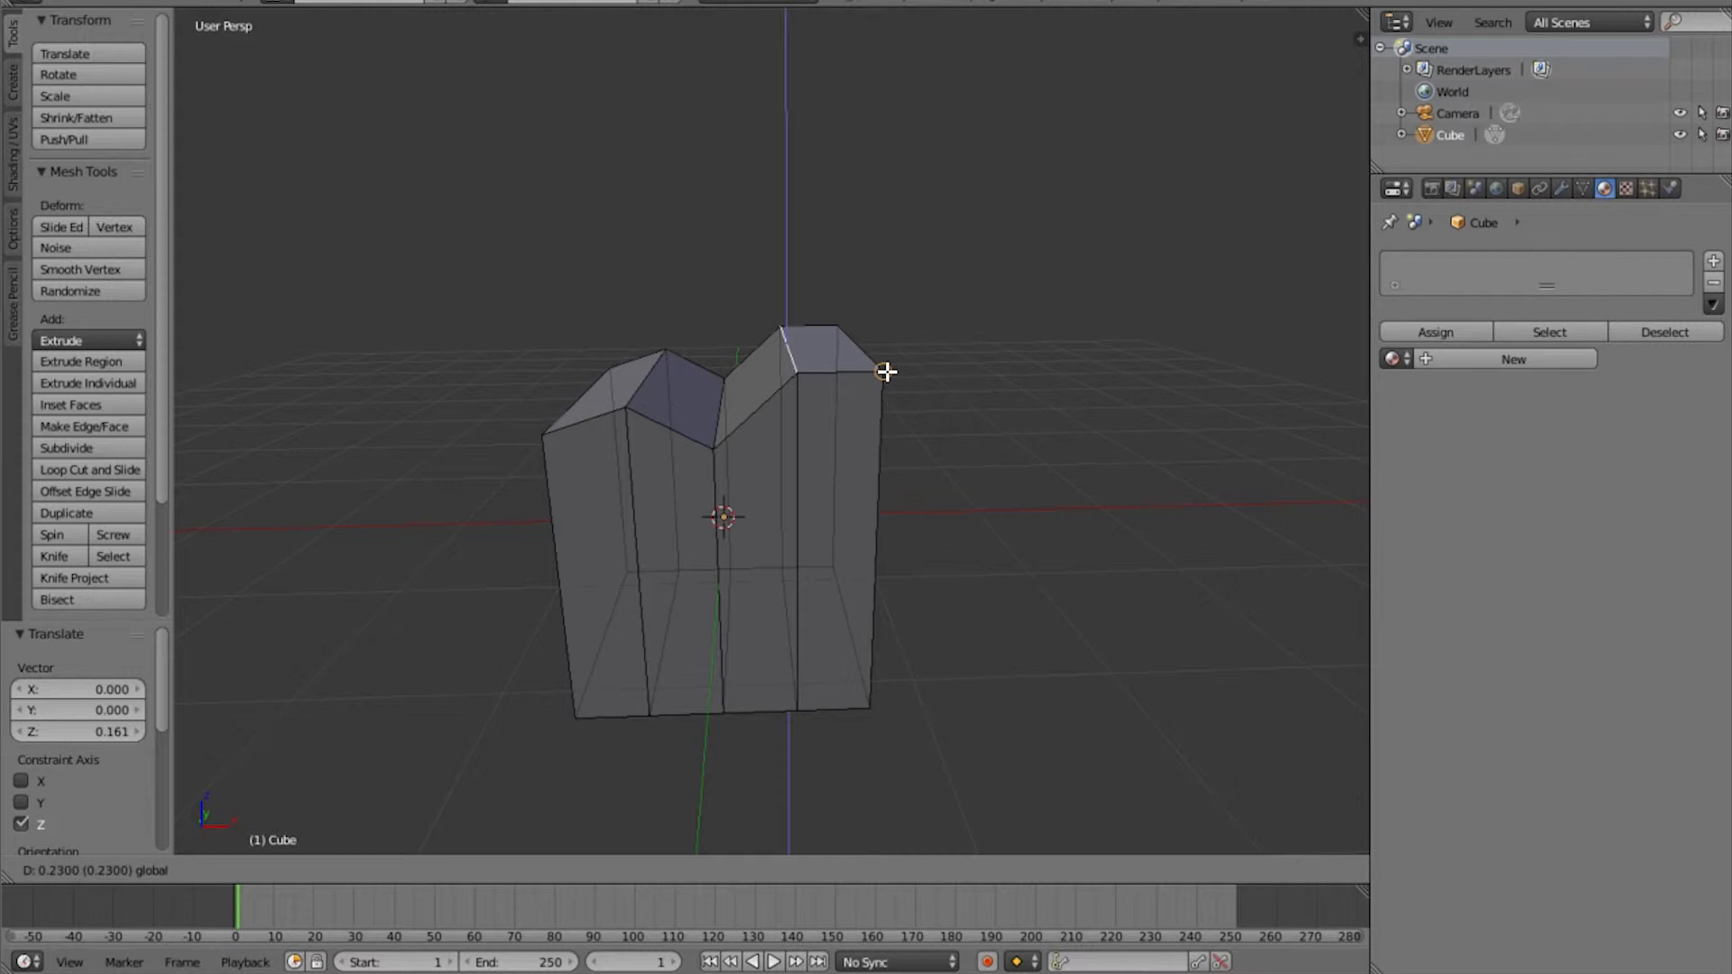
left_click_drag(884, 373, 868, 373)
key("ctrl+z")
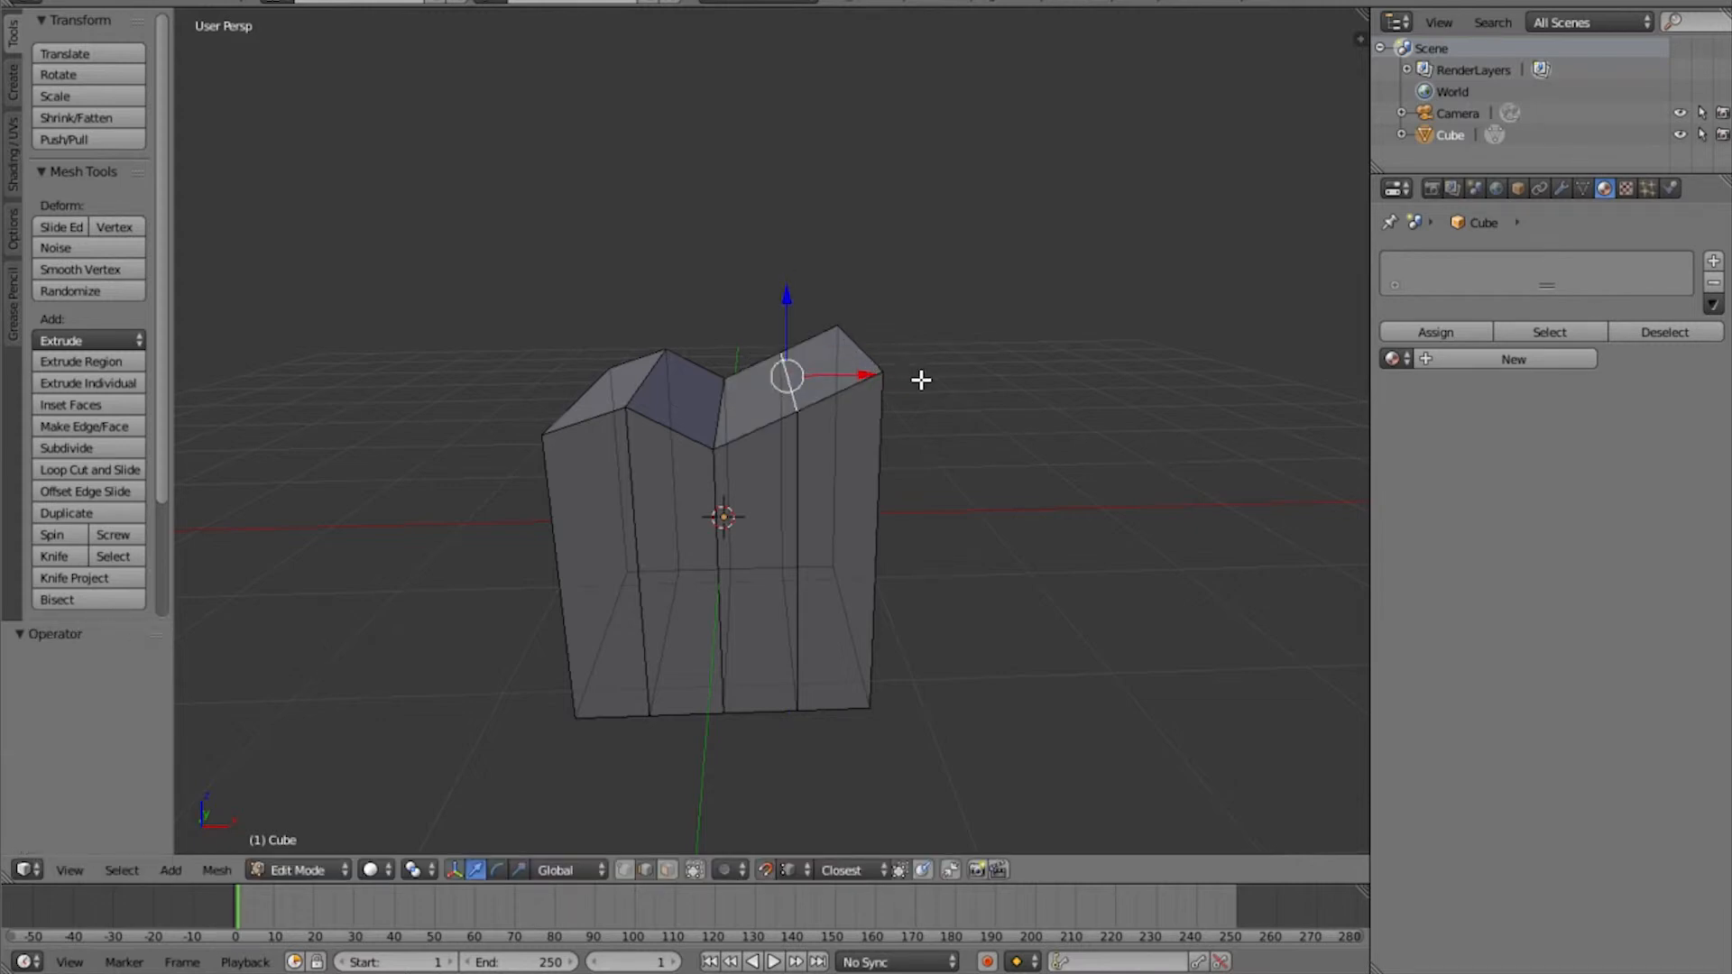
In the front quad view, try snapping the +X-side top loop edge to the outer corner's height along Z, then undo the moves
key("ctrl+alt+q")
scroll(541, 568, "up", 5)
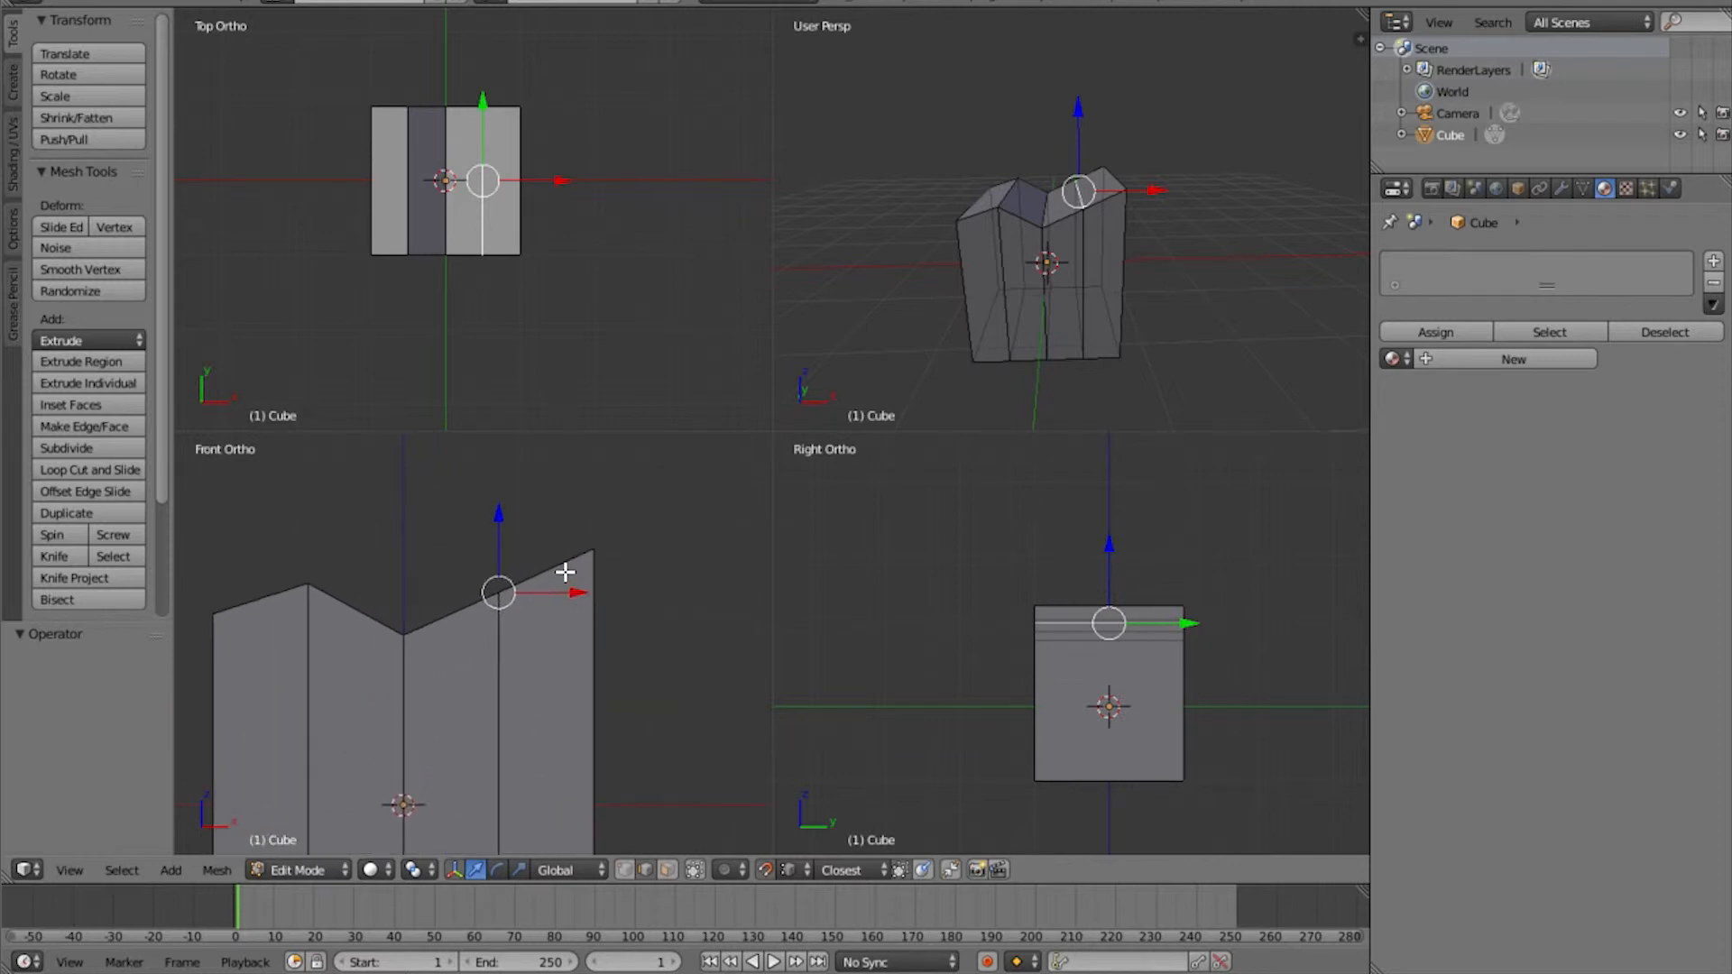
left_click_drag(503, 515, 633, 596)
key("ctrl+z")
left_click_drag(502, 519, 584, 554)
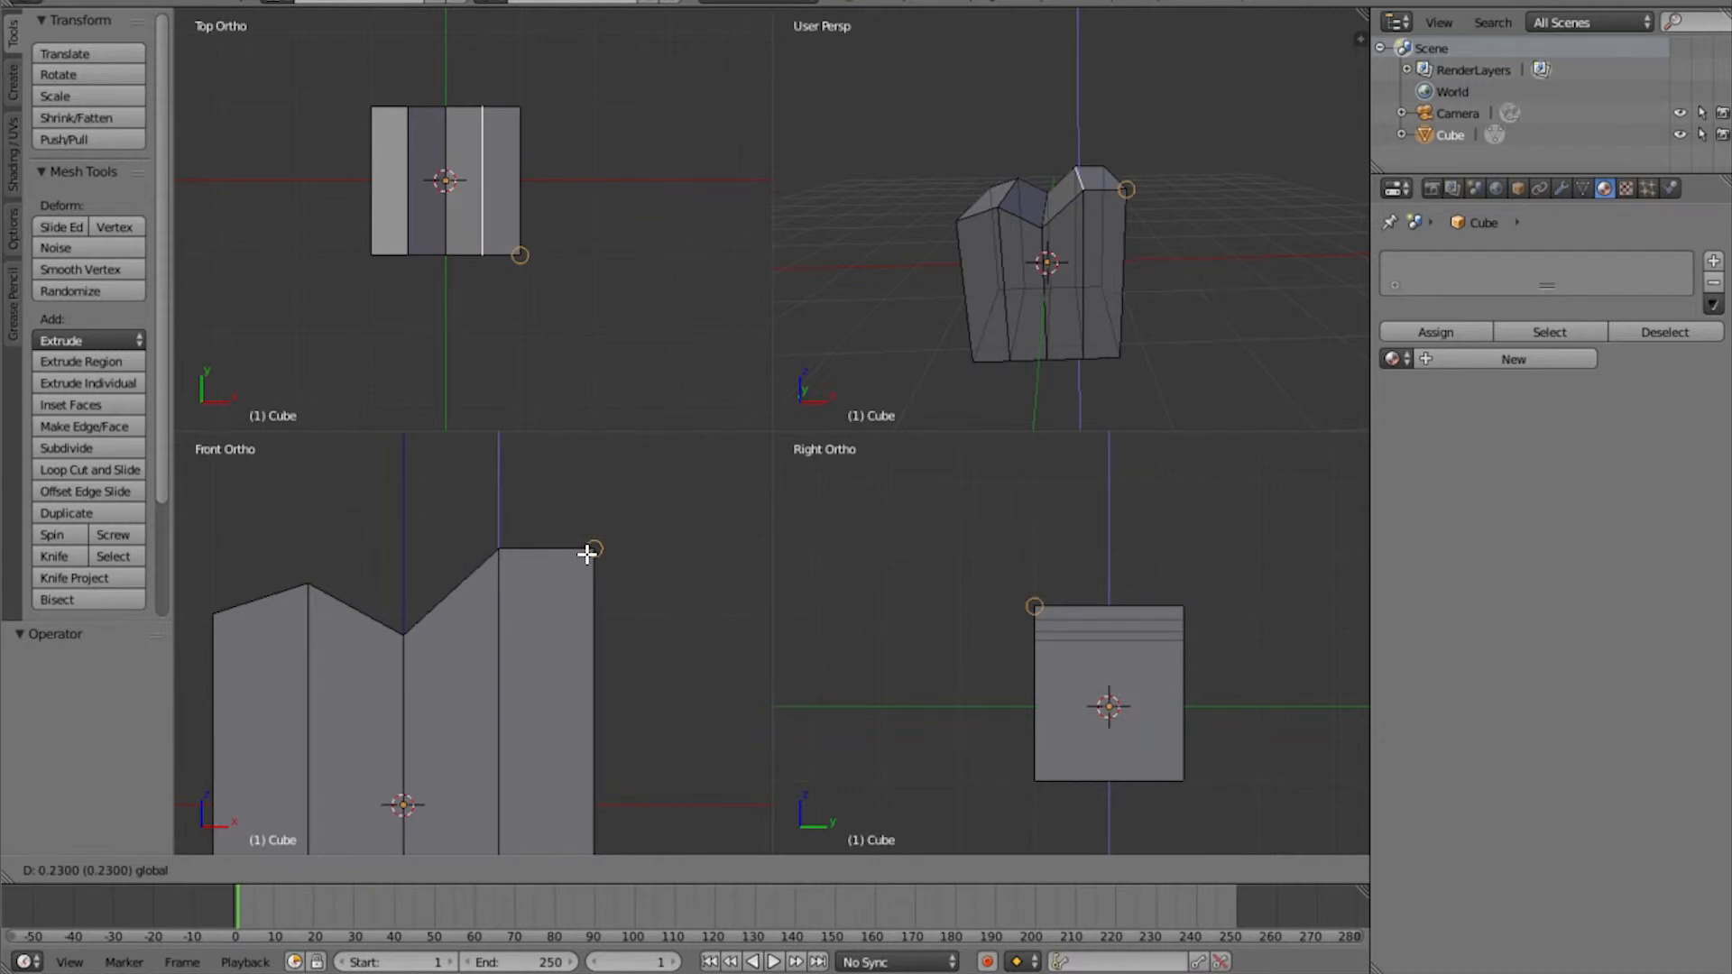
left_click_drag(588, 554, 462, 760)
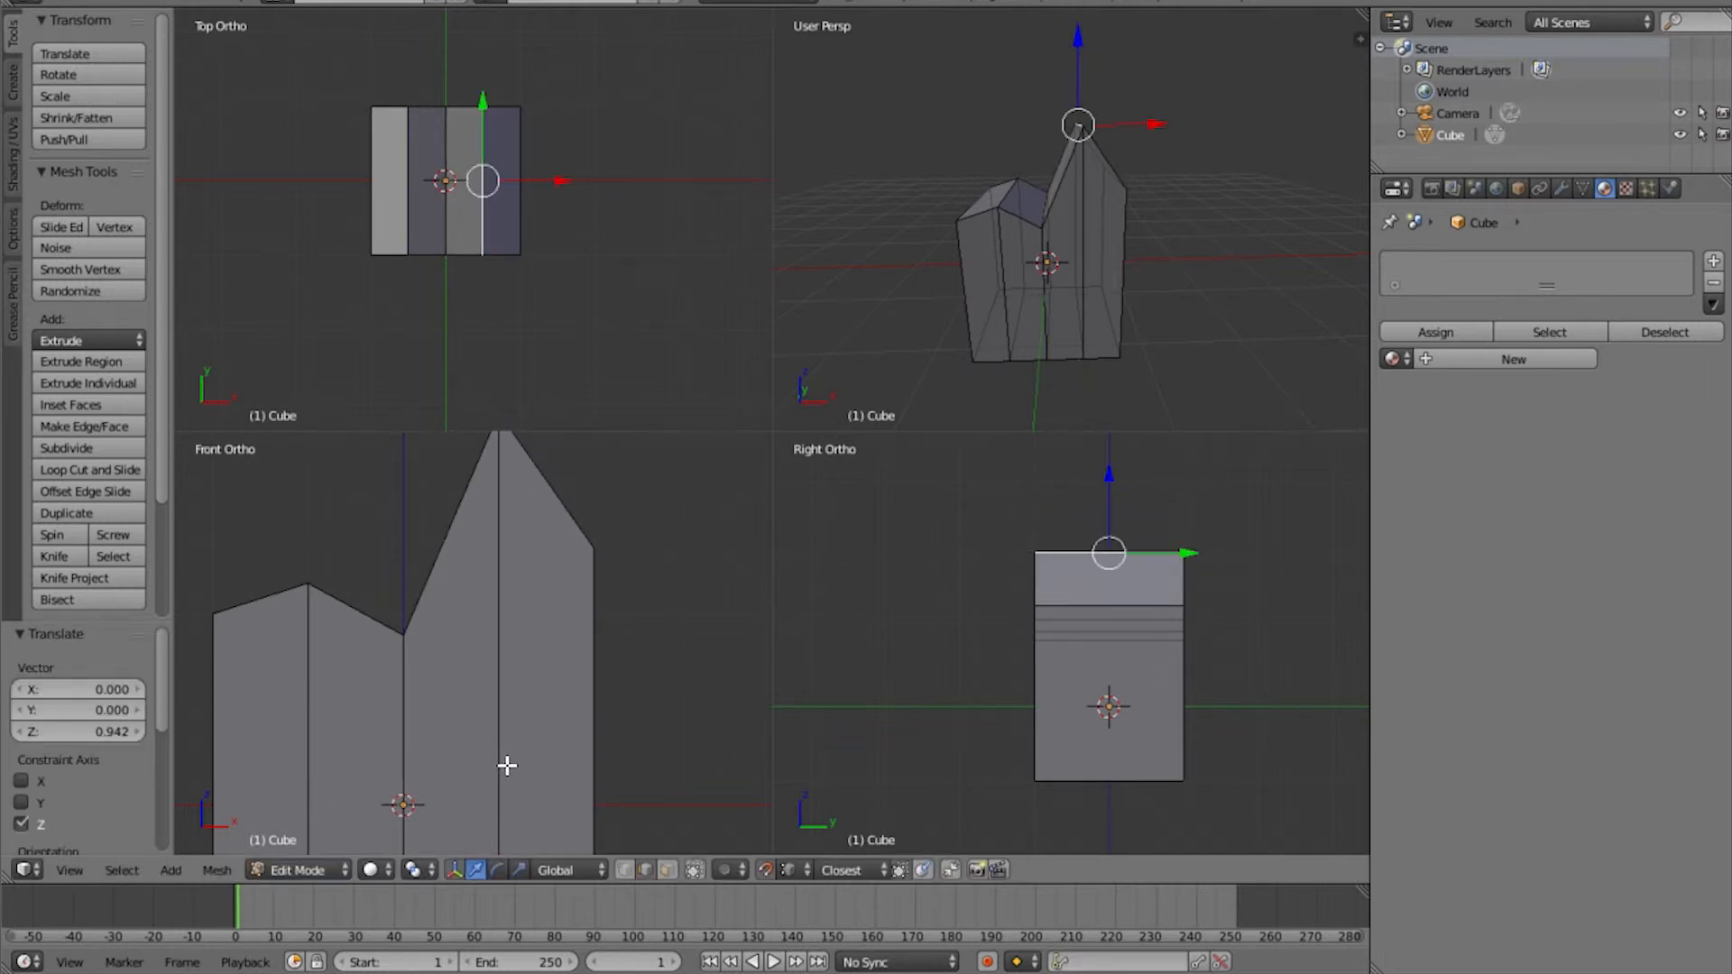
key("ctrl+z")
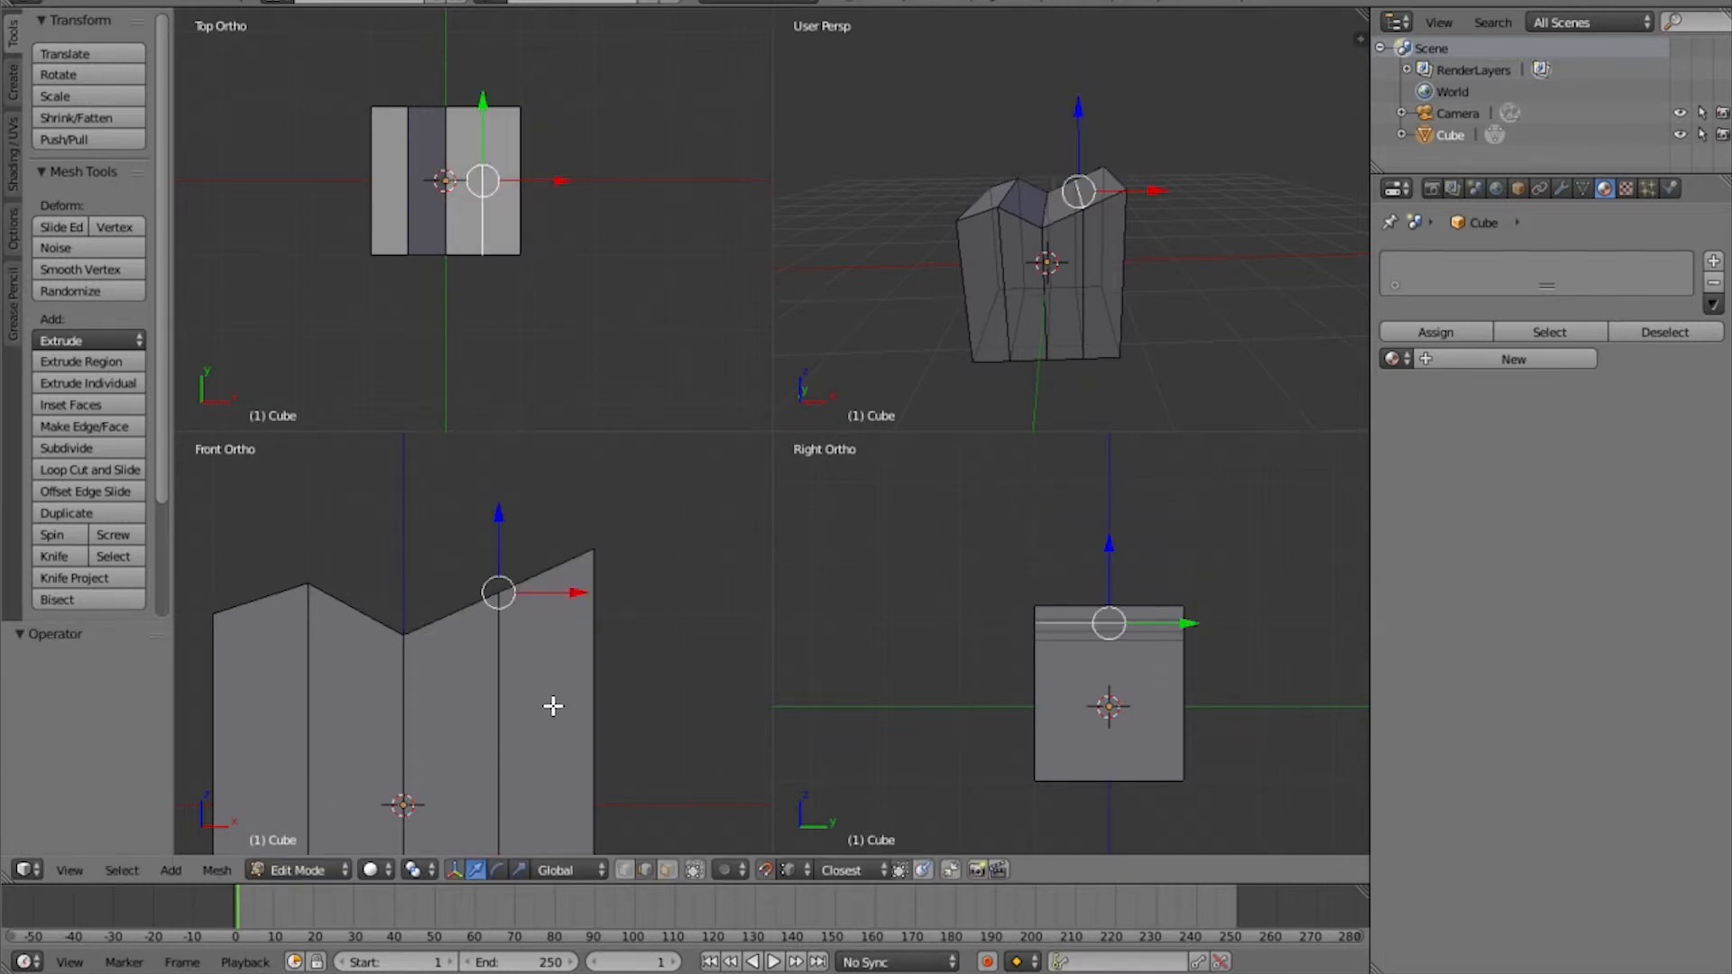
Move the +X-side top loop edge 0.230 along Z, snapped to the outer corner's height
scroll(553, 705, "down", 2)
middle_click_drag(532, 692, 579, 605, "shift")
scroll(579, 606, "up", 2)
left_click_drag(490, 451, 490, 420)
Select the top edges left of the snapped one in turn, then undo the 0.230 move of the +X-side top loop edge
right_click(1046, 200)
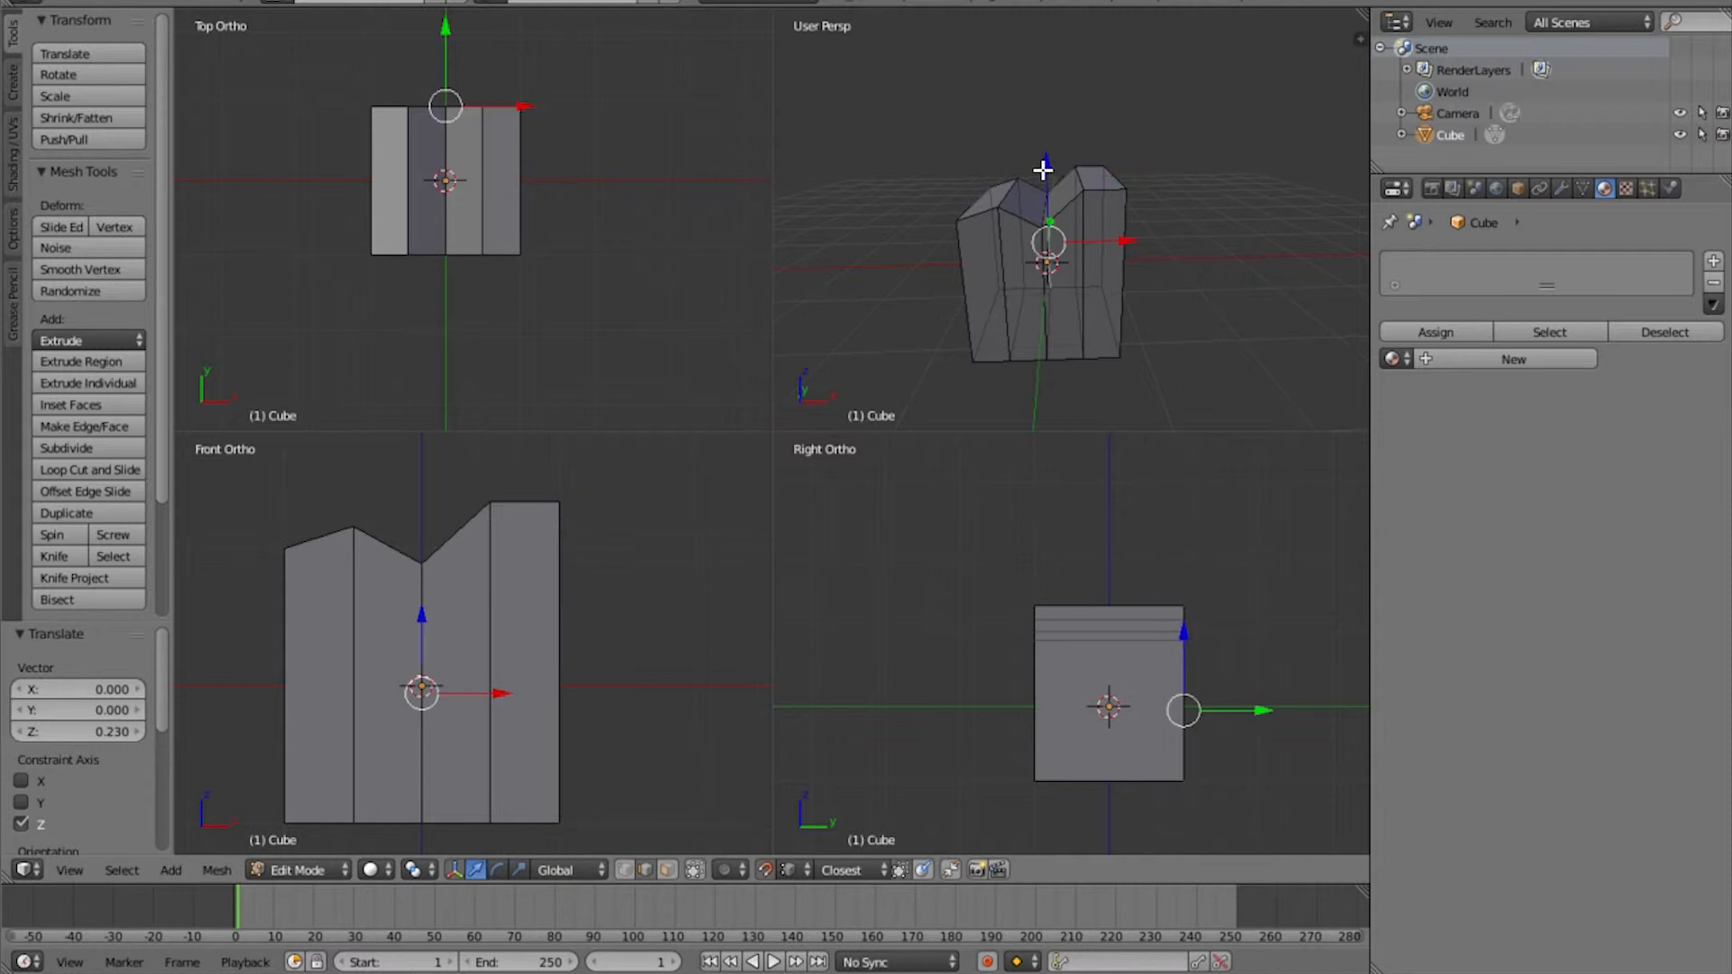
middle_click_drag(1061, 200, 1049, 244)
right_click(1018, 184)
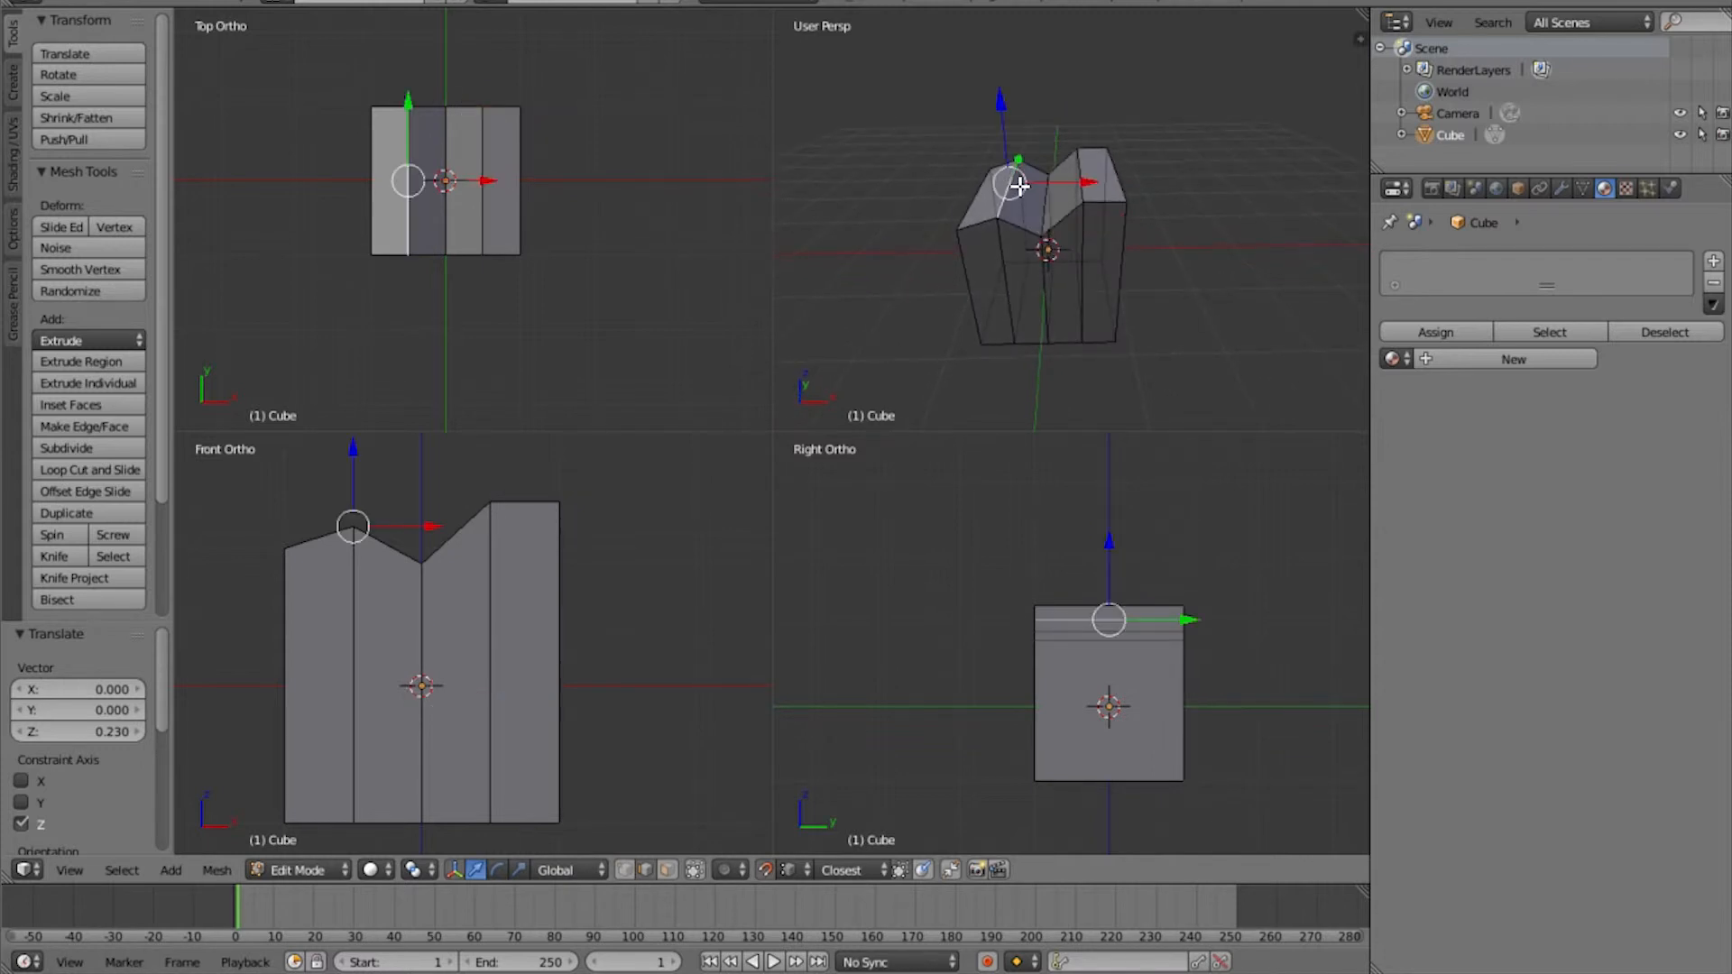
middle_click_drag(1019, 185, 1063, 220)
right_click(1044, 187)
right_click(1039, 178)
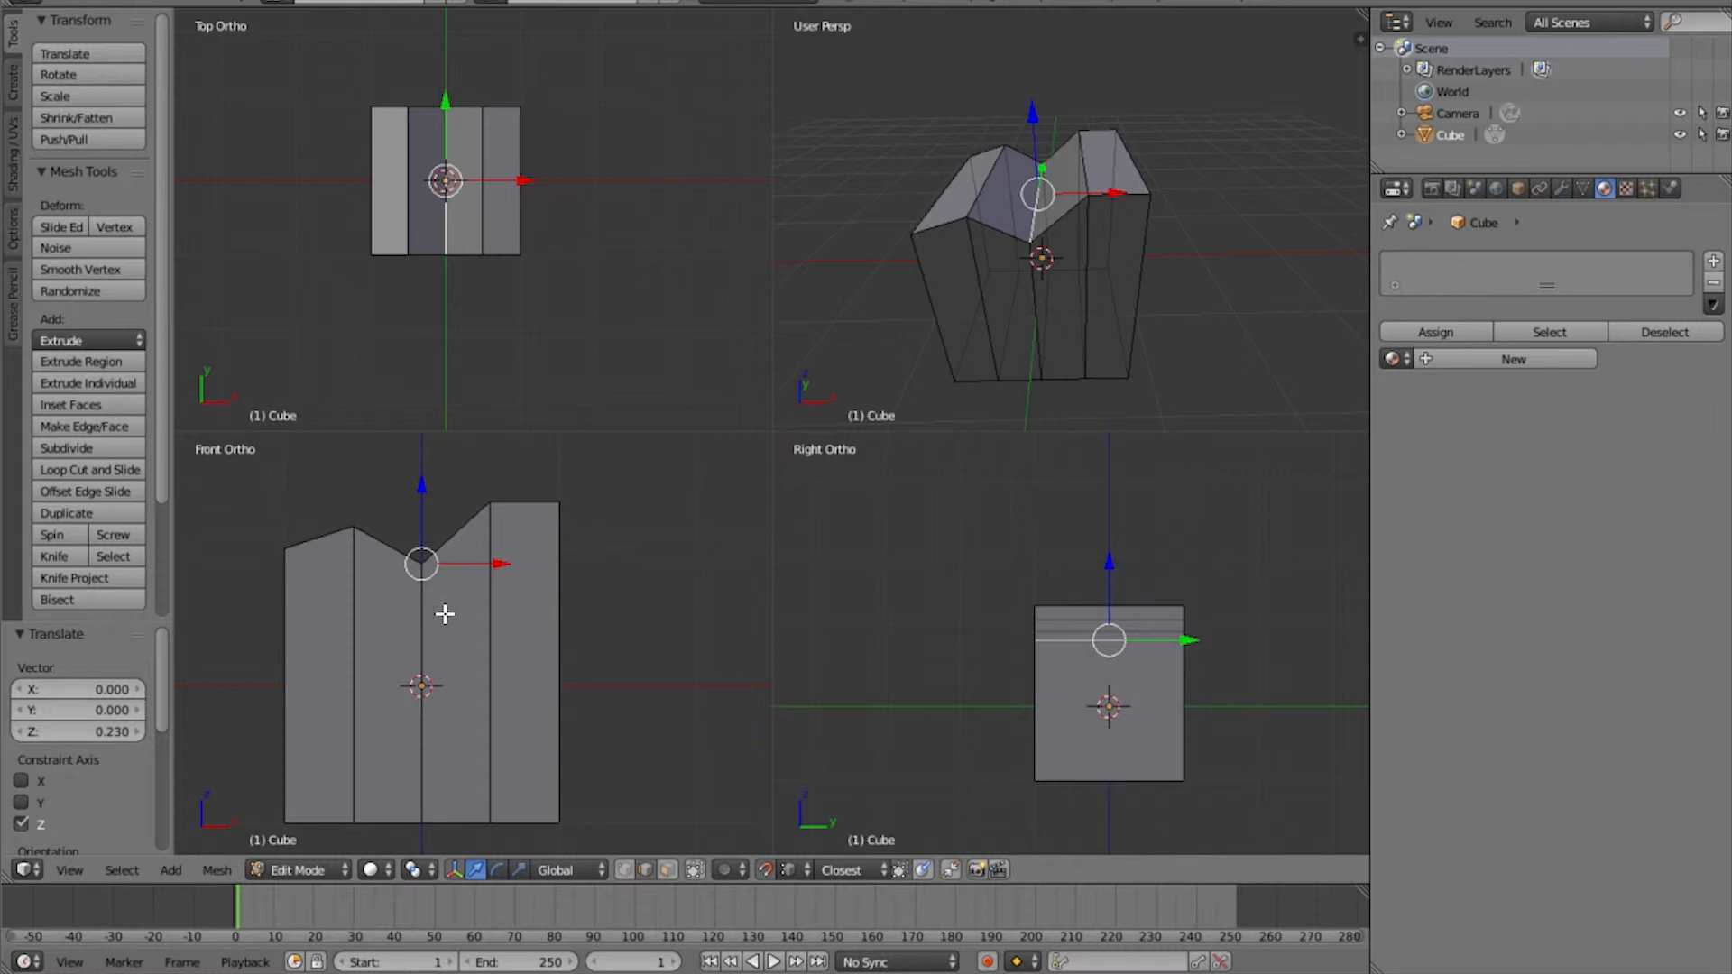
right_click(479, 584)
right_click(502, 568)
right_click(510, 571)
right_click(516, 572)
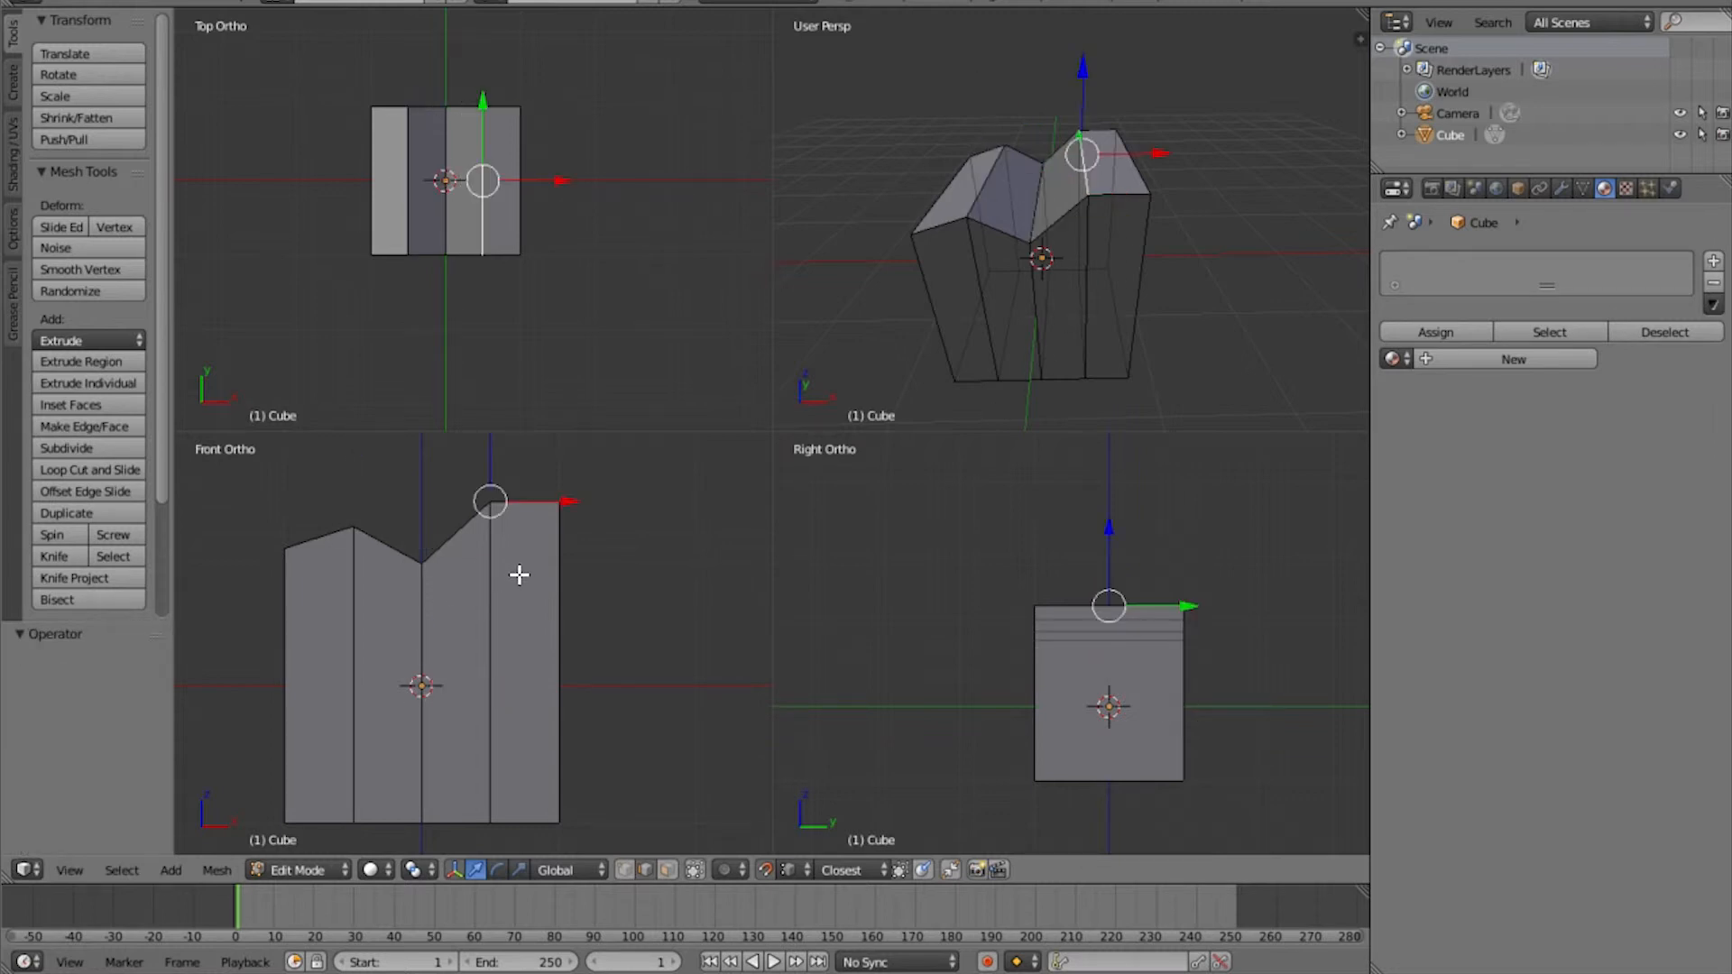
right_click(521, 575)
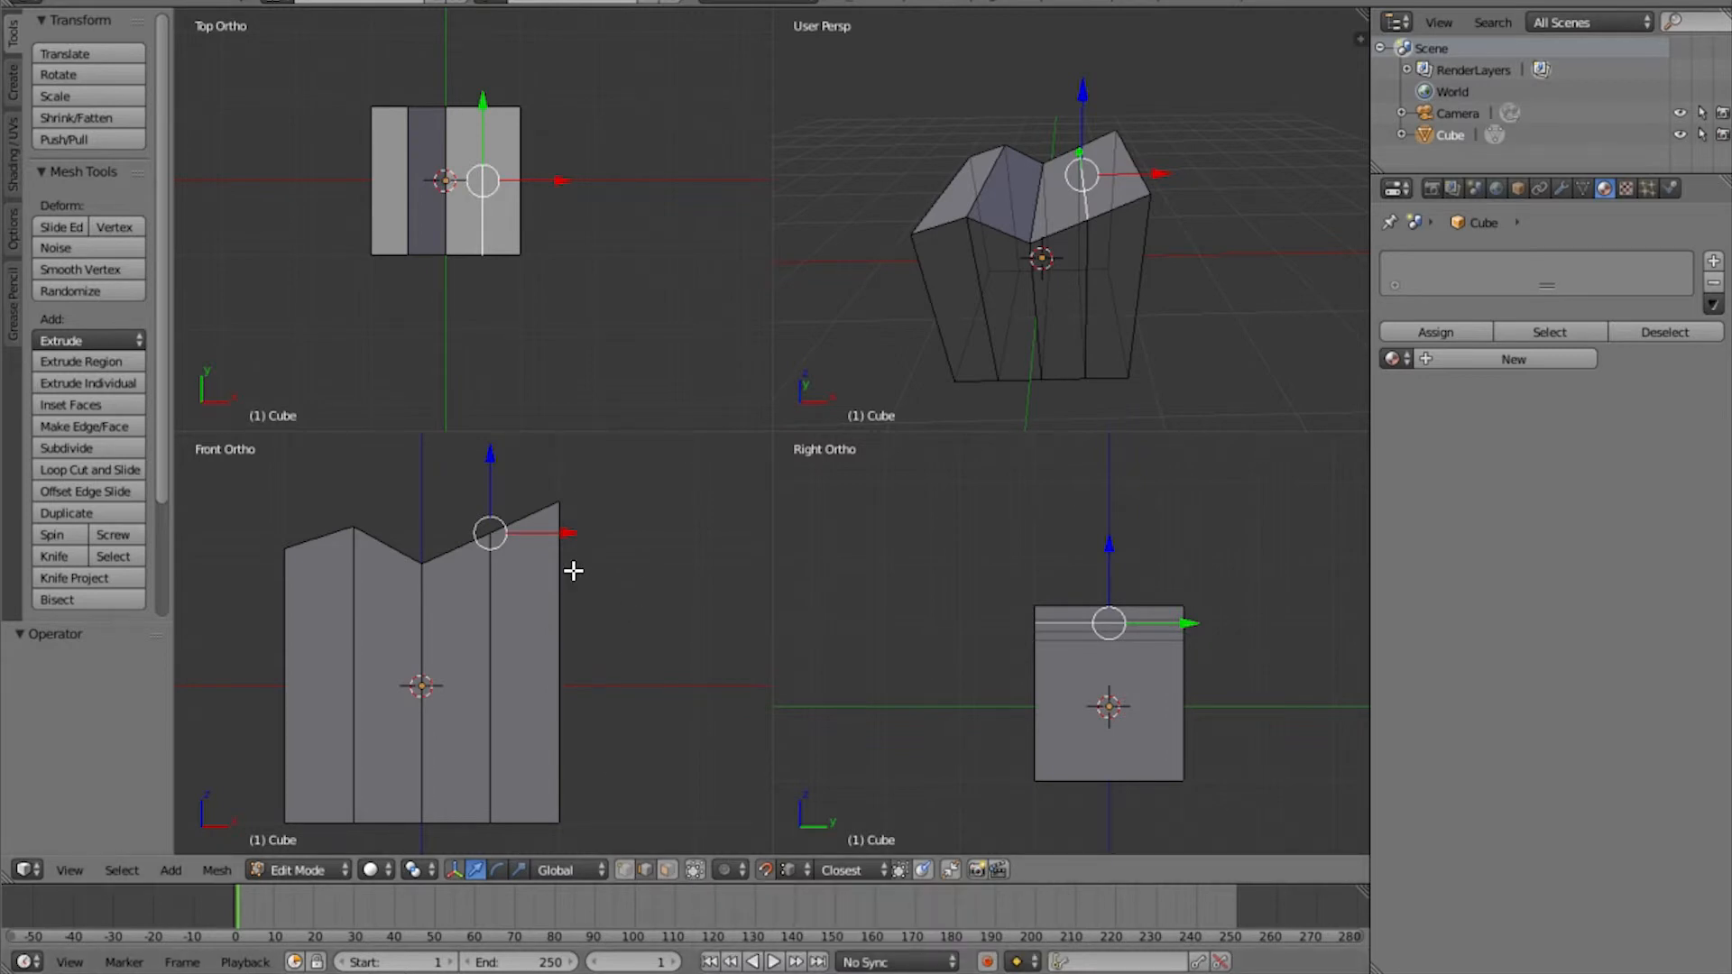
Switch to vertex select mode and box-select all the uneven top vertices of the cube
key("ctrl+Tab")
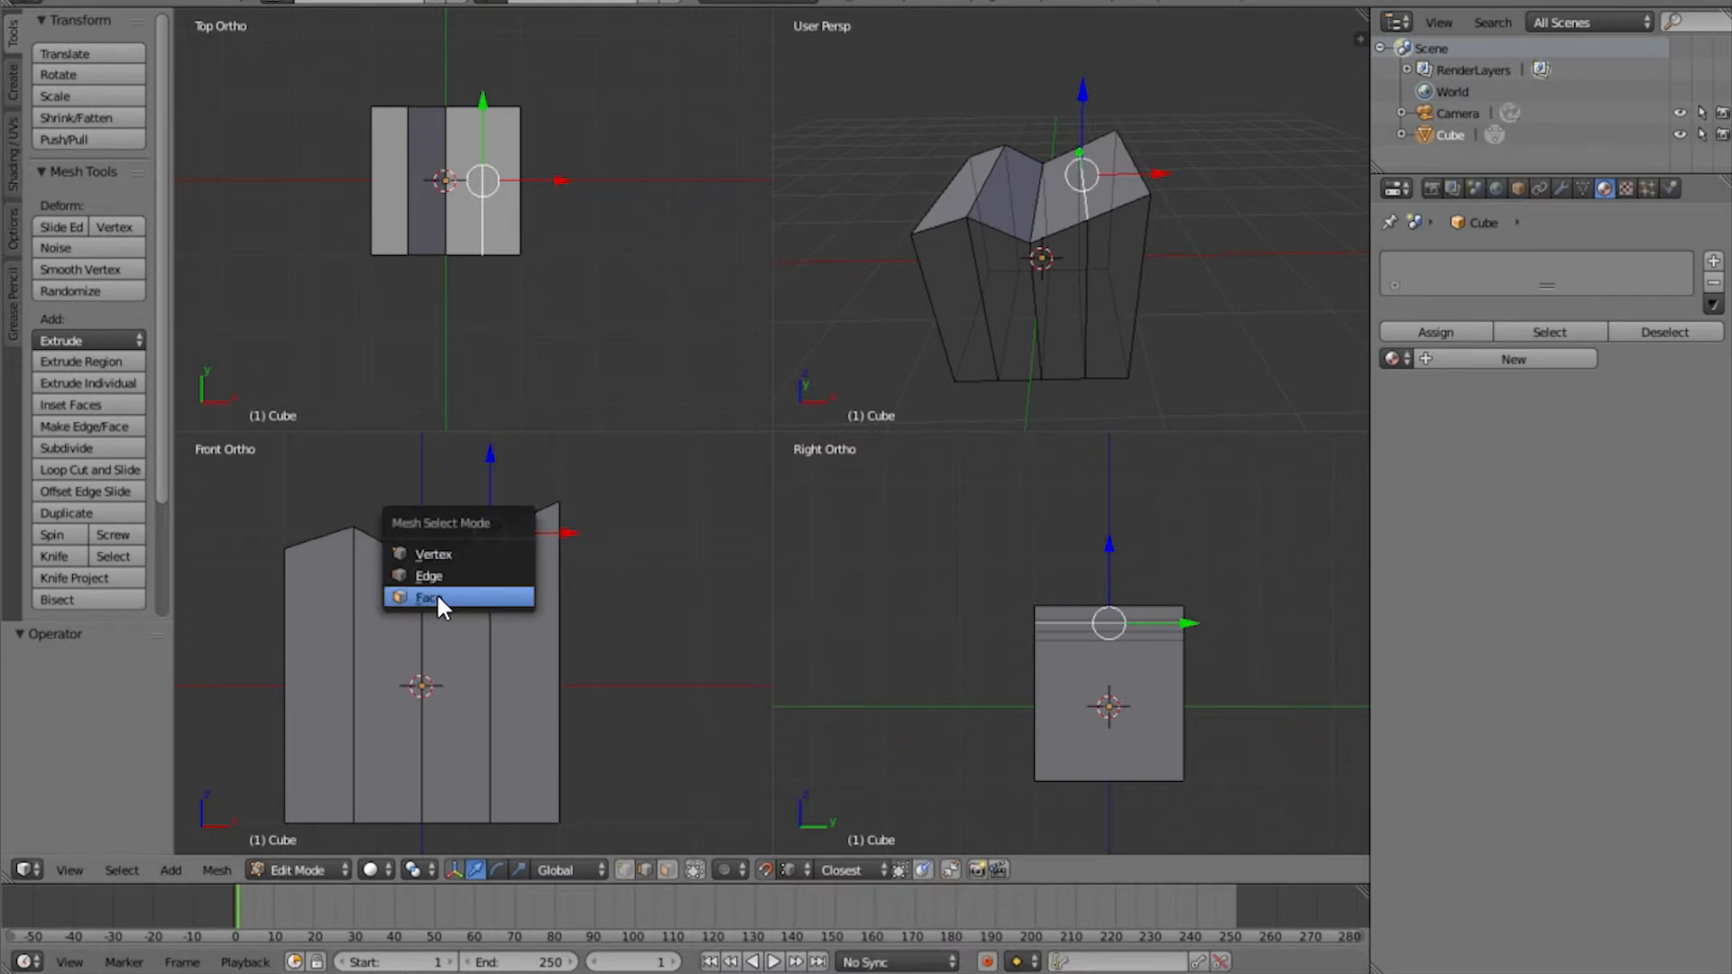
left_click(439, 552)
key("b")
left_click_drag(623, 474, 255, 586)
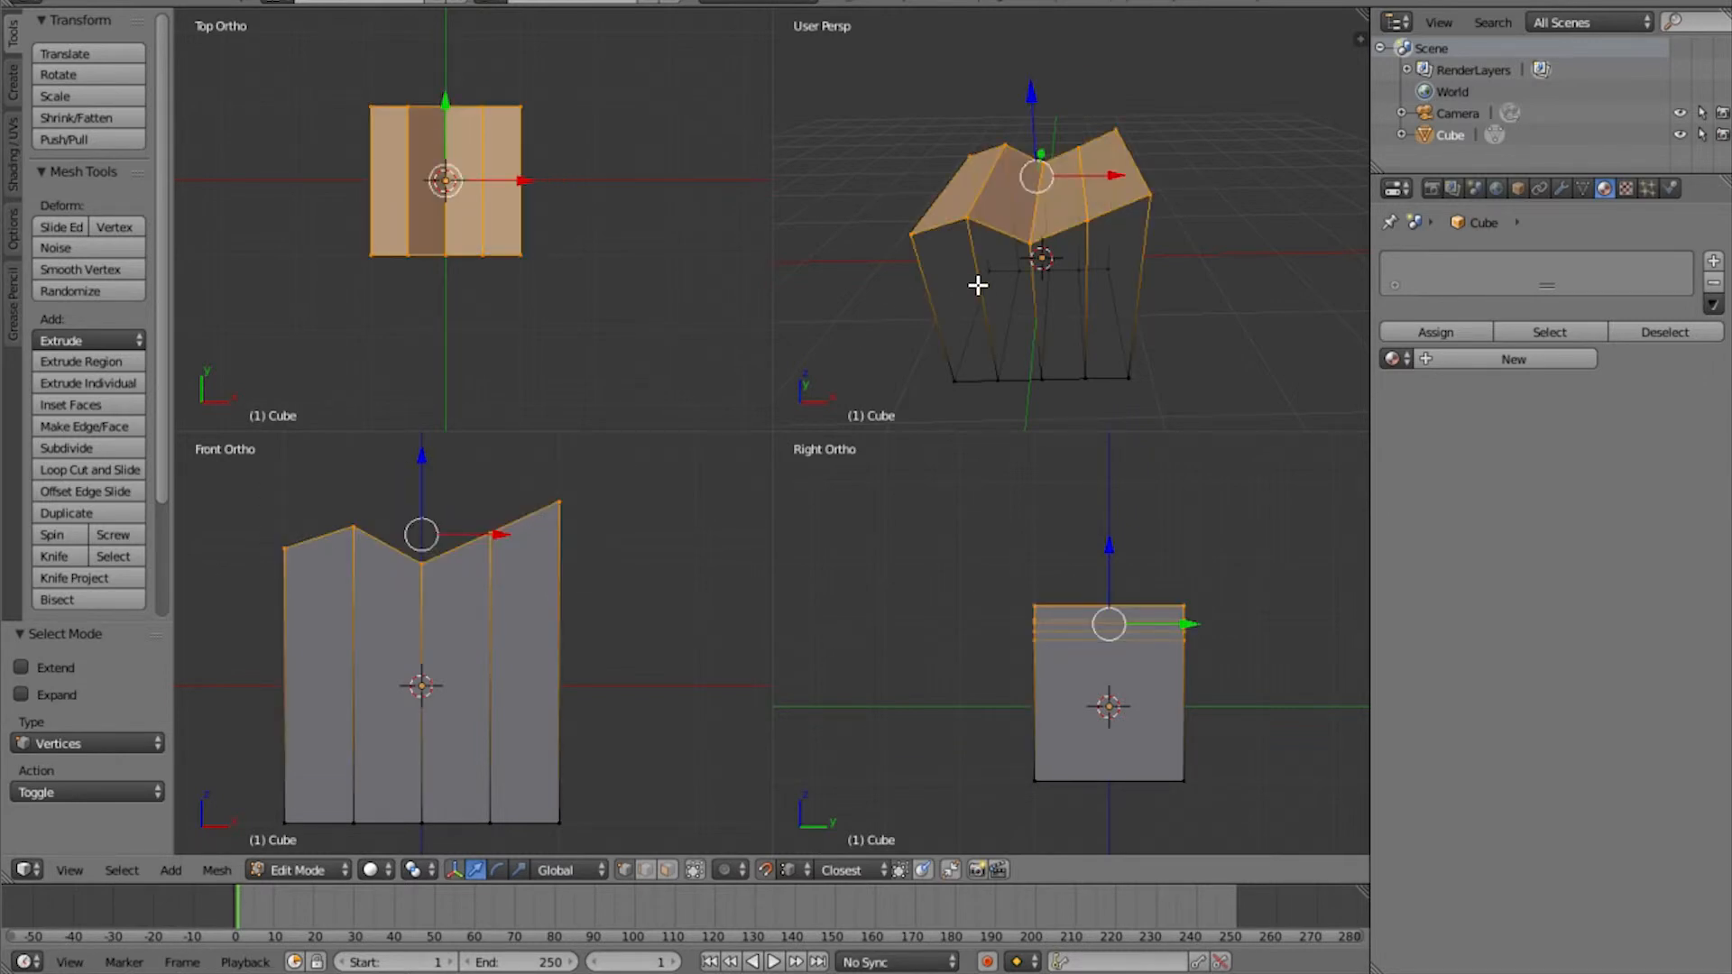
key("ctrl+alt+q")
middle_click_drag(890, 375, 972, 270)
key("b")
left_click_drag(972, 271, 333, 568)
middle_click_drag(333, 568, 681, 592)
middle_click_drag(830, 410, 718, 451)
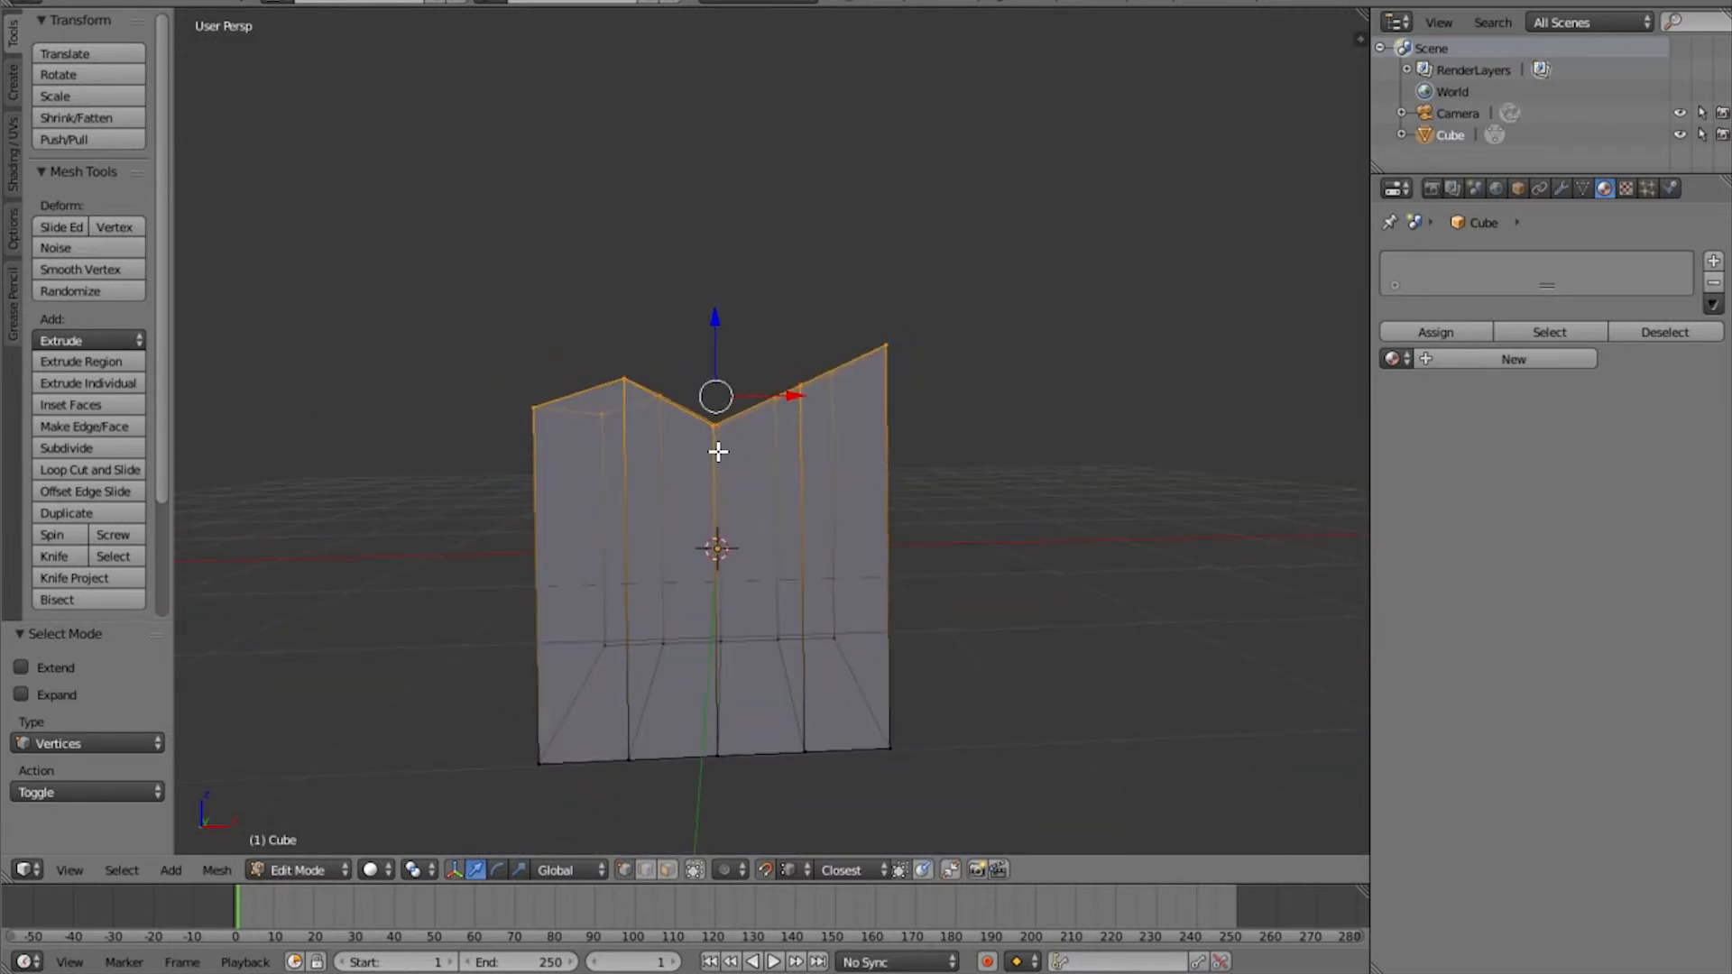
Scale the selected top vertices along Z and set the resize vector to 0 on all axes
key("ctrl+alt+s")
left_click_drag(714, 312, 717, 389)
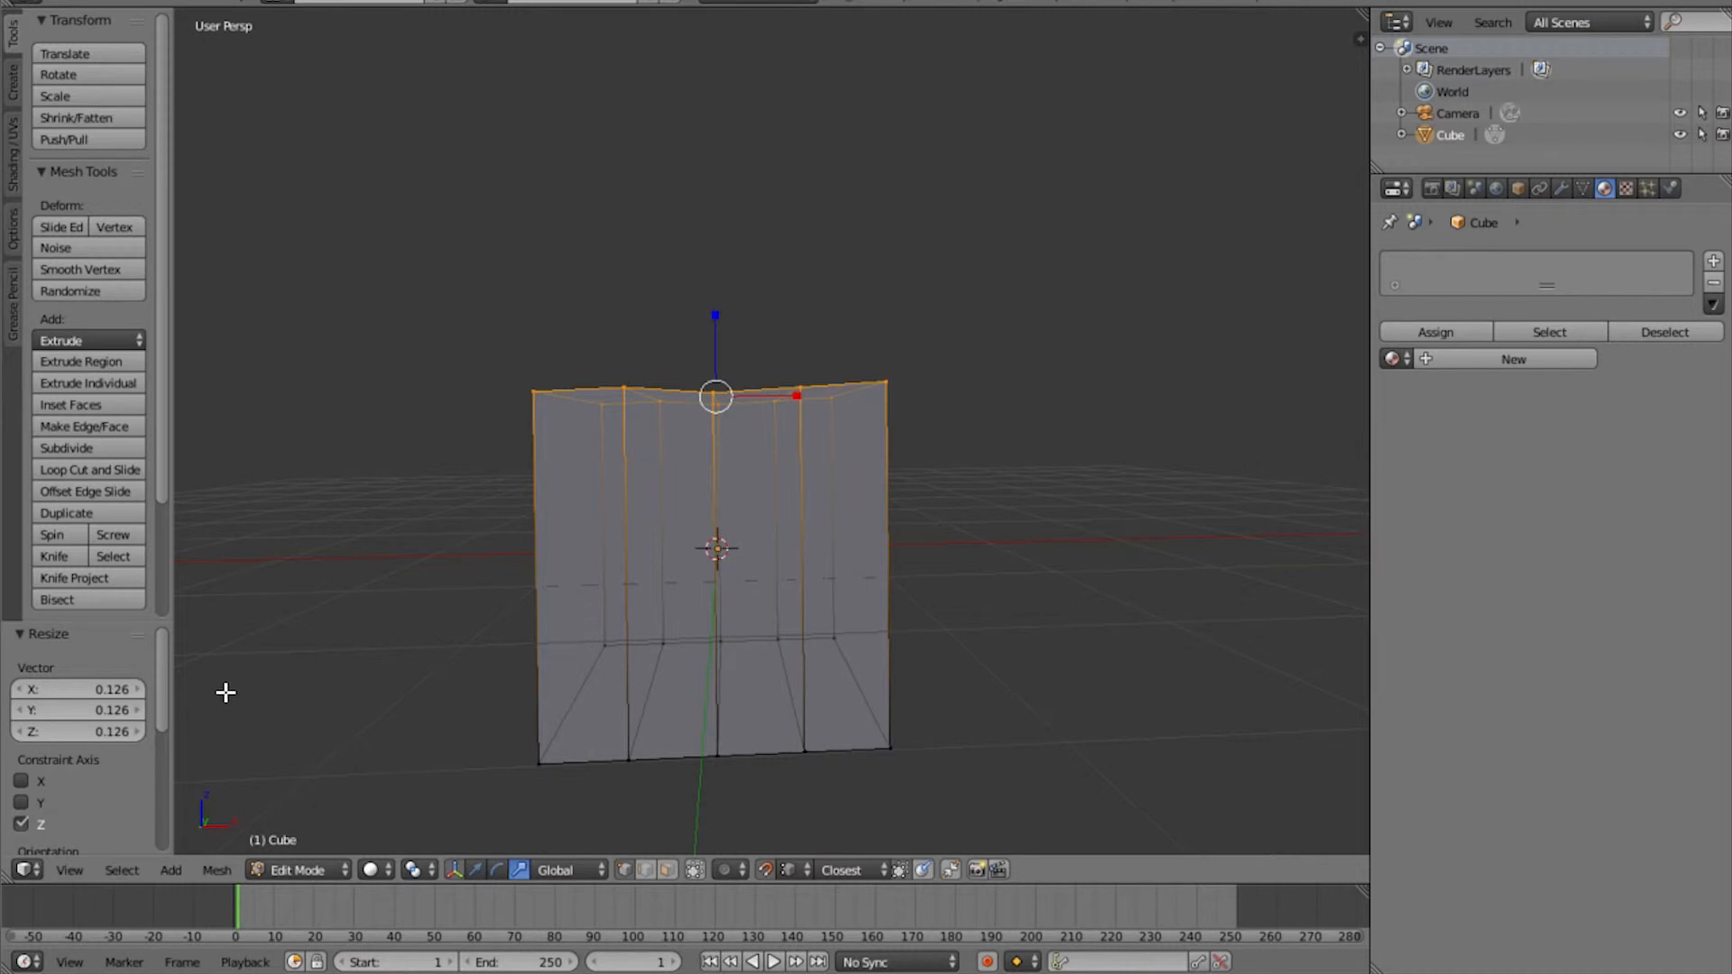
left_click_drag(109, 688, 108, 732)
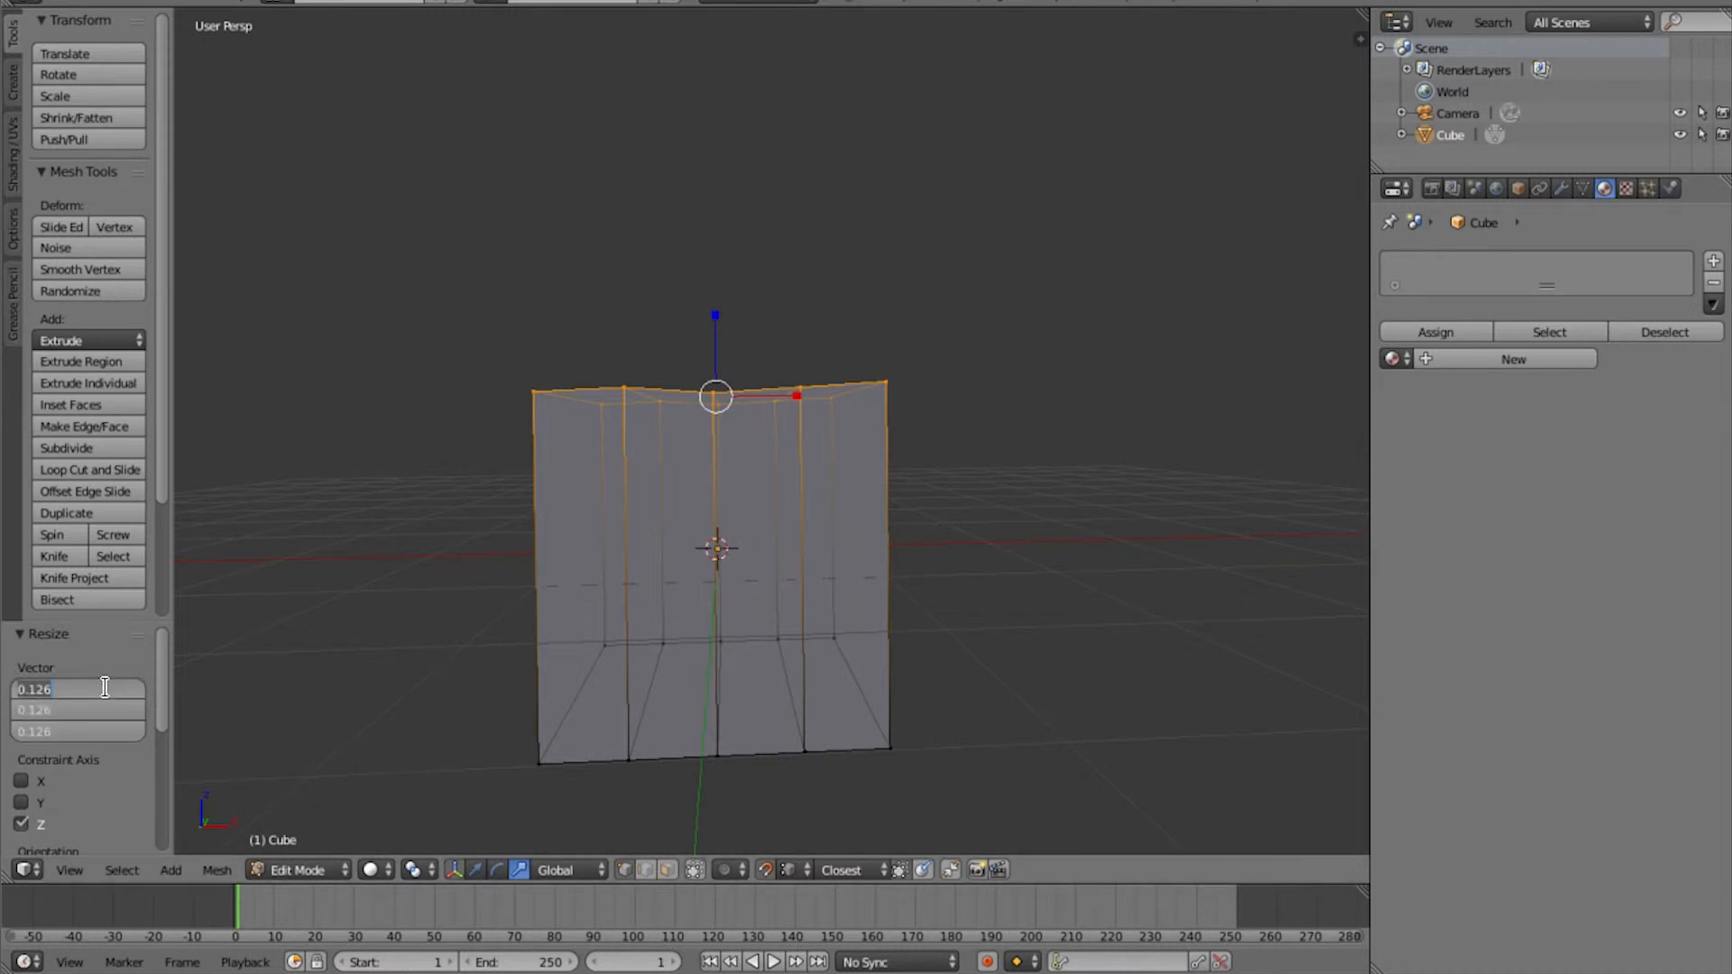
type("0")
key("Return")
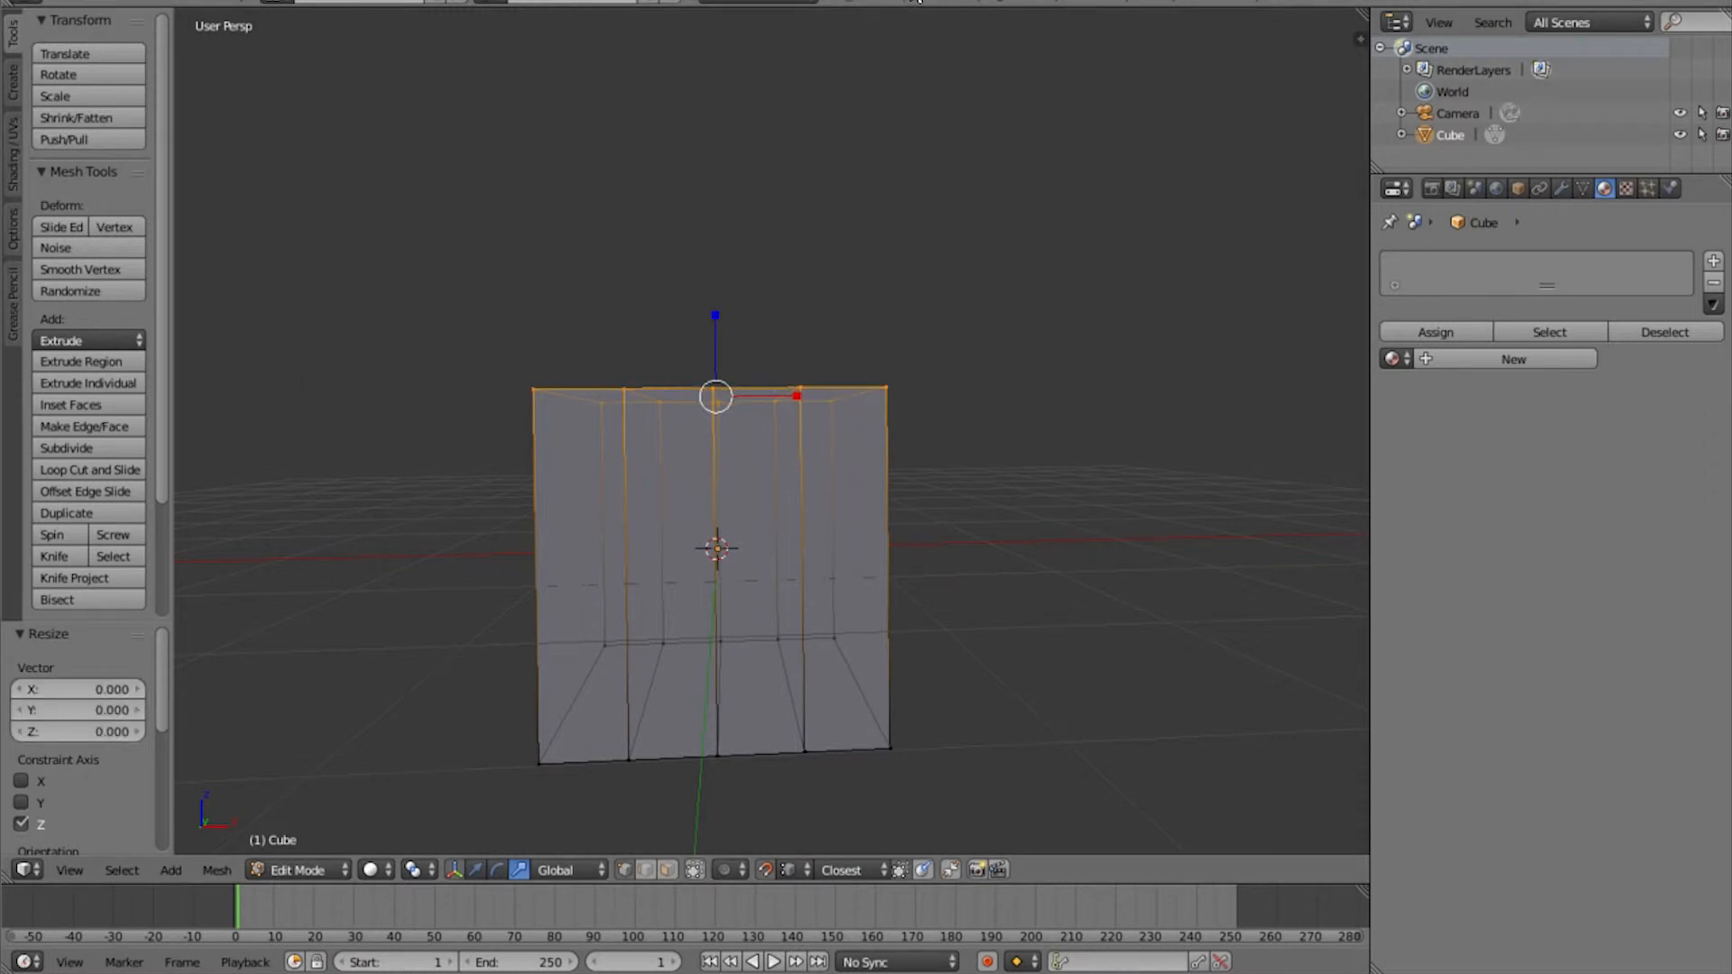
Inspect the flattened top in the quad view, then undo the resize
key("ctrl+alt+q")
key("ctrl+alt+q")
key("ctrl+alt+q")
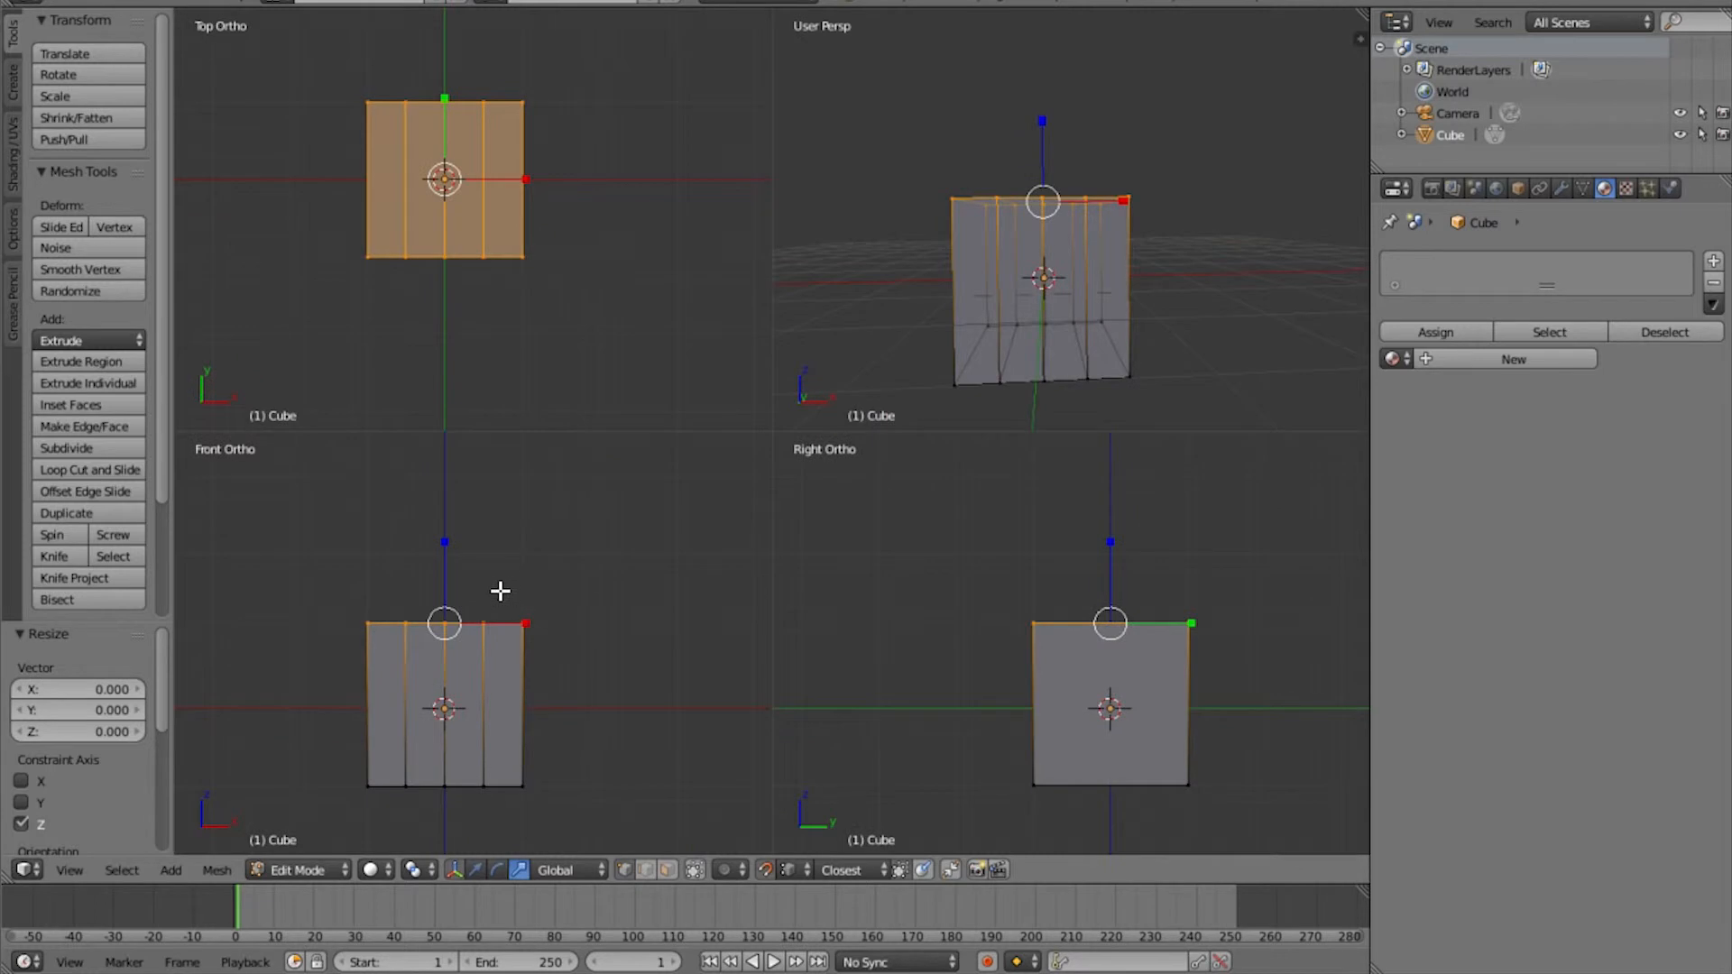
scroll(527, 668, "up", 4)
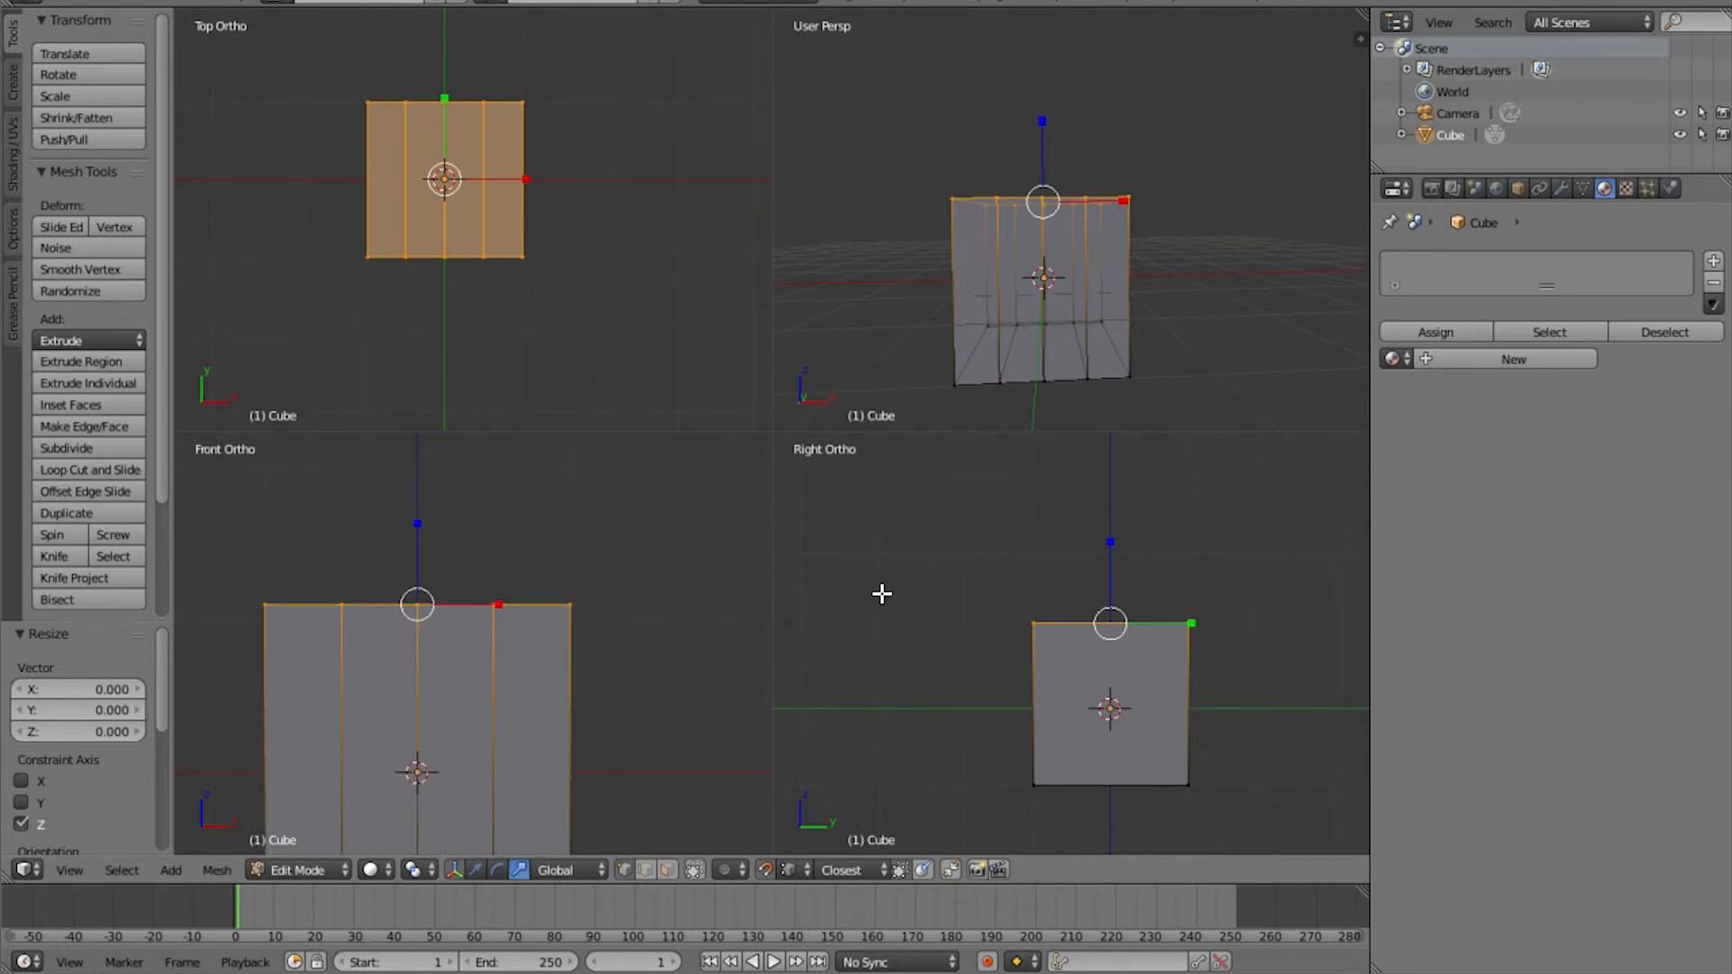
key("ctrl+z")
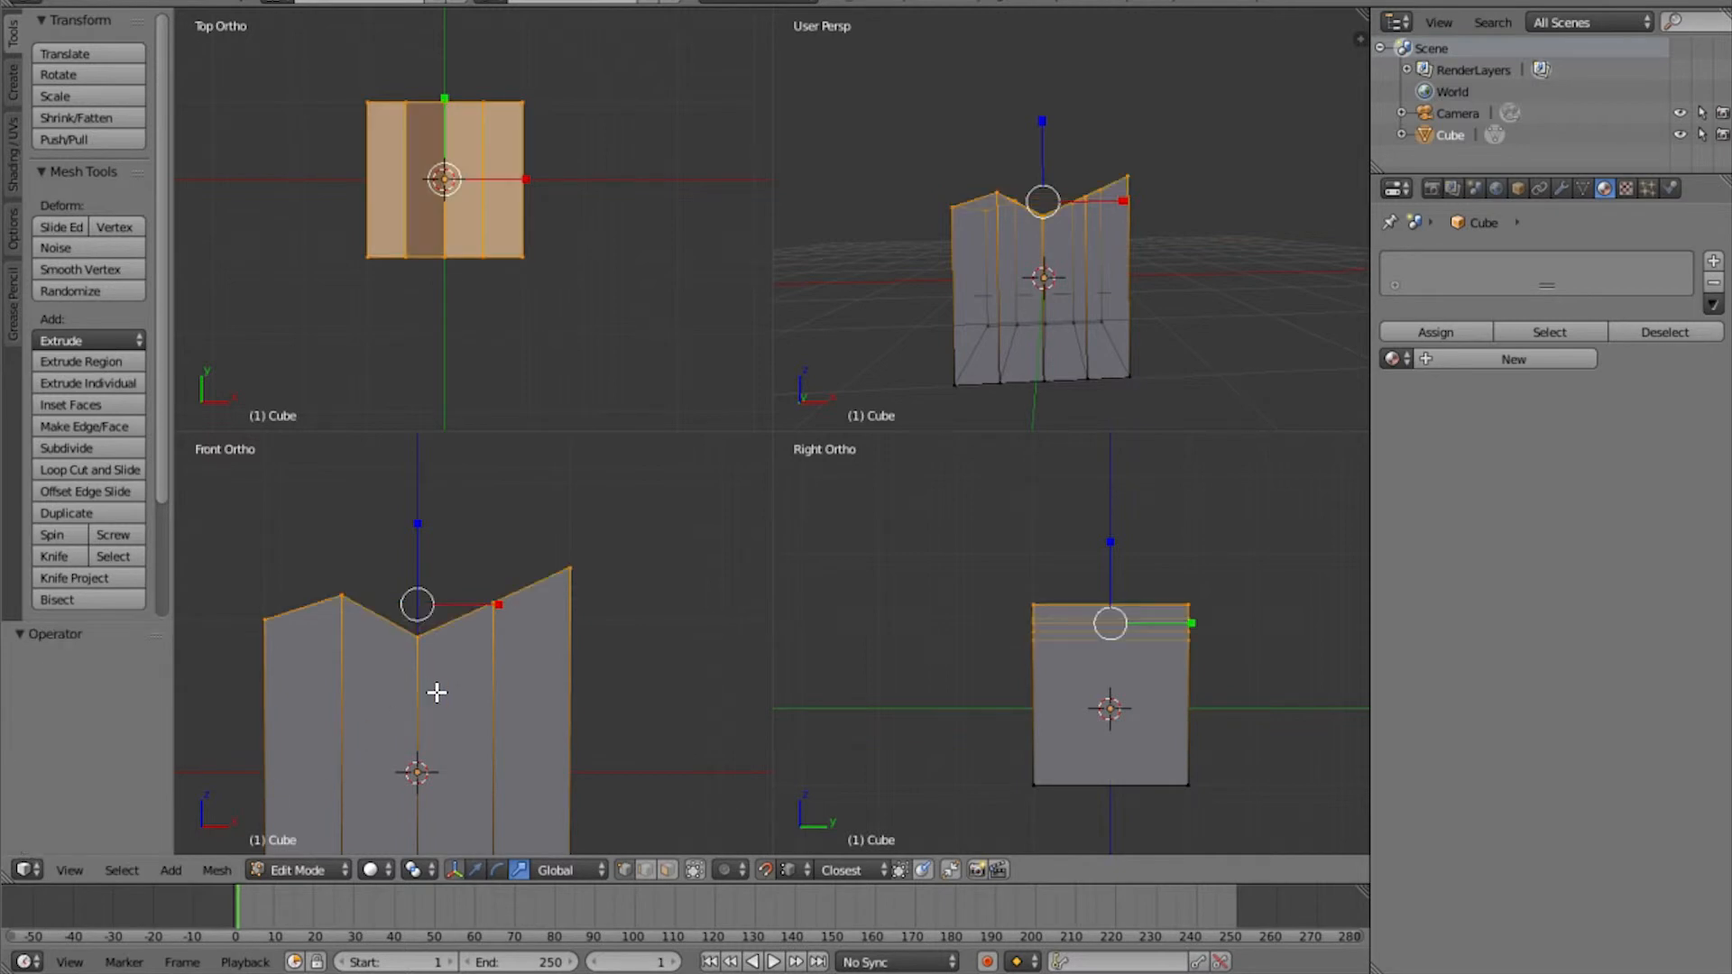
Scale the top vertices along Z in the front view and set the resize values to 0 to level them
left_click_drag(609, 528, 238, 658)
key("s")
key("z")
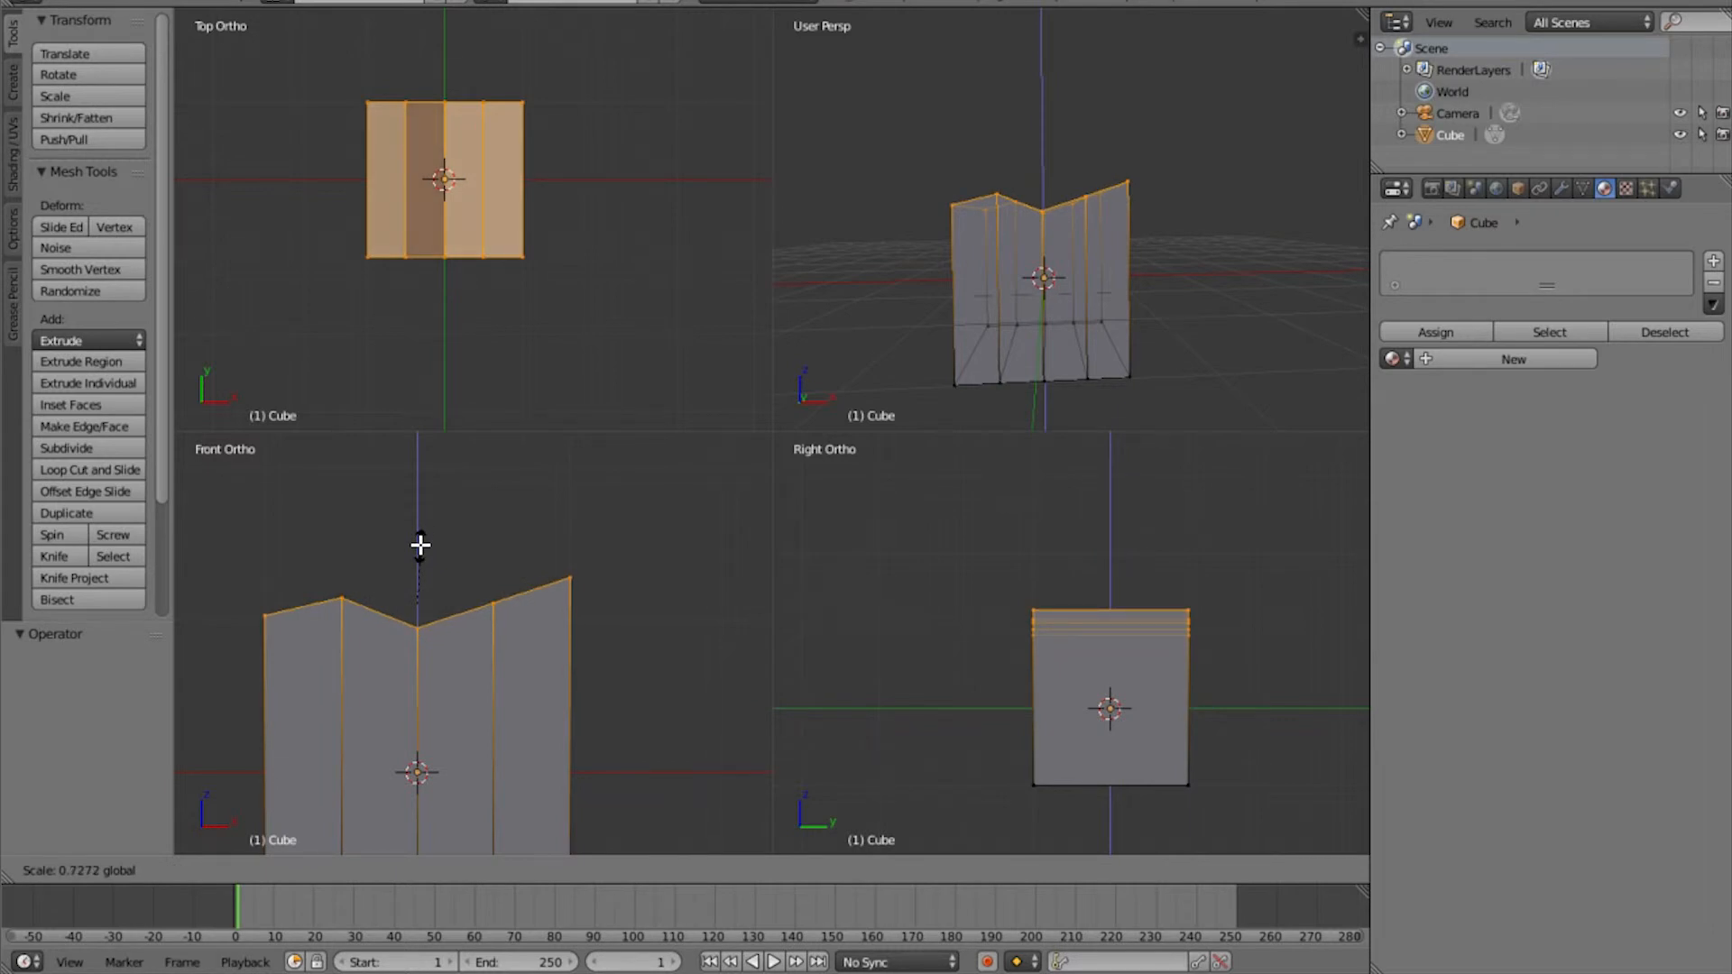
left_click(419, 544)
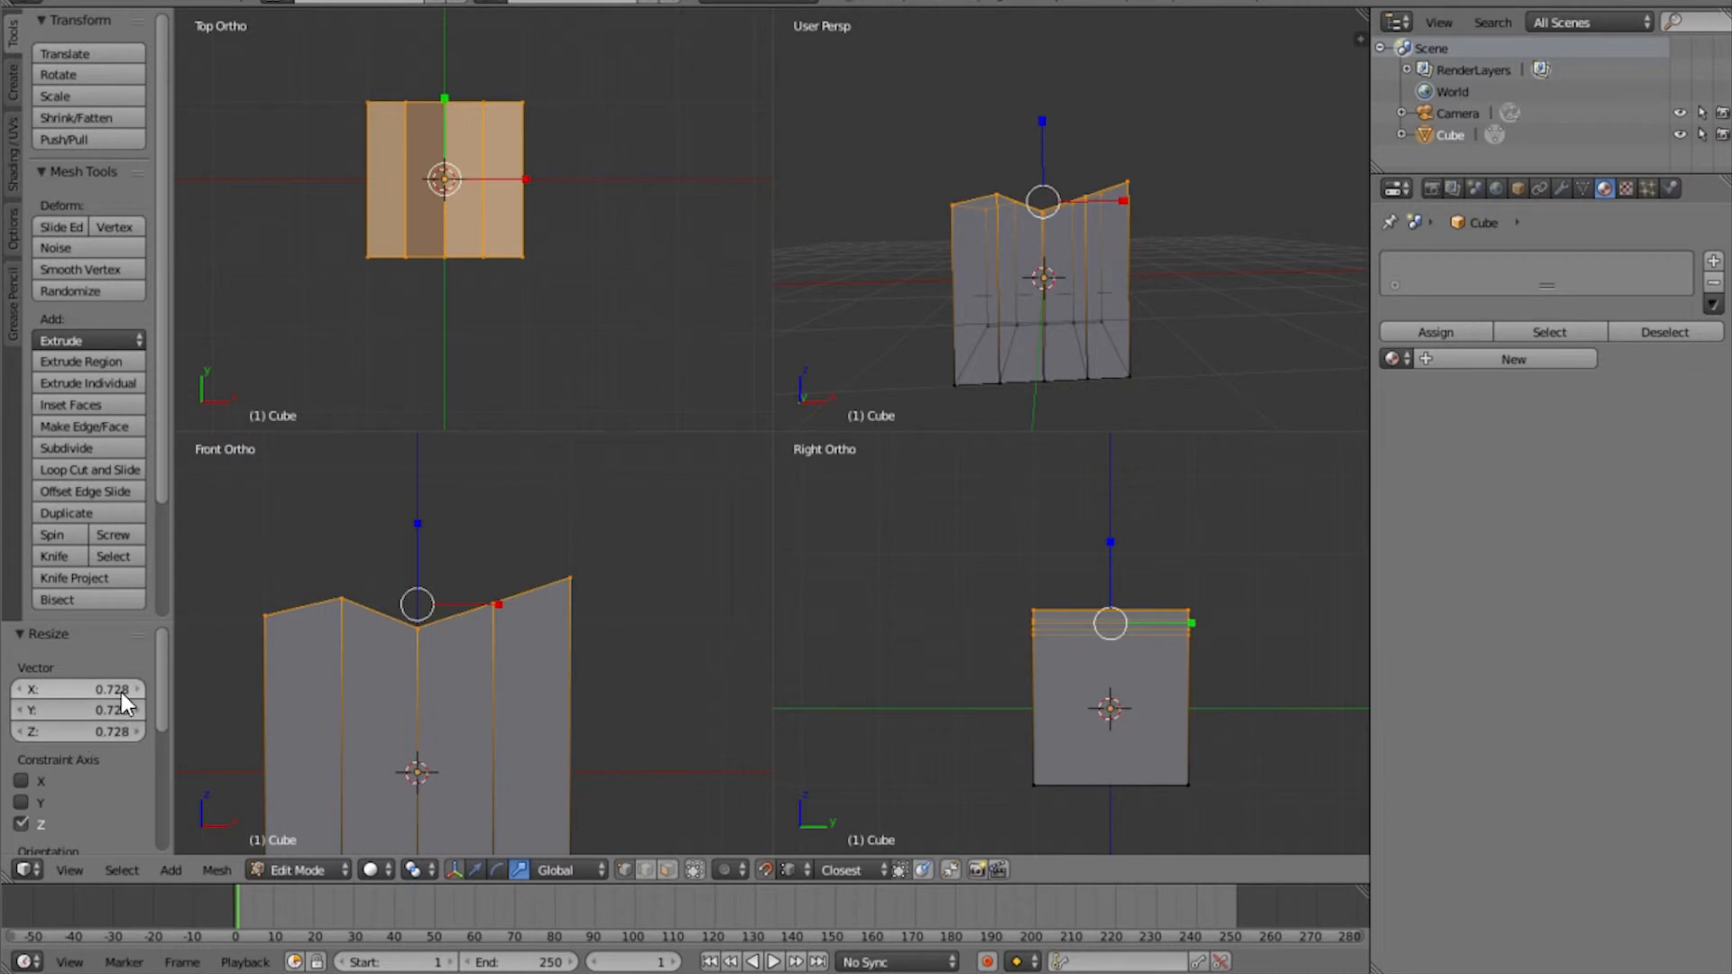
left_click_drag(115, 687, 114, 731)
type("0")
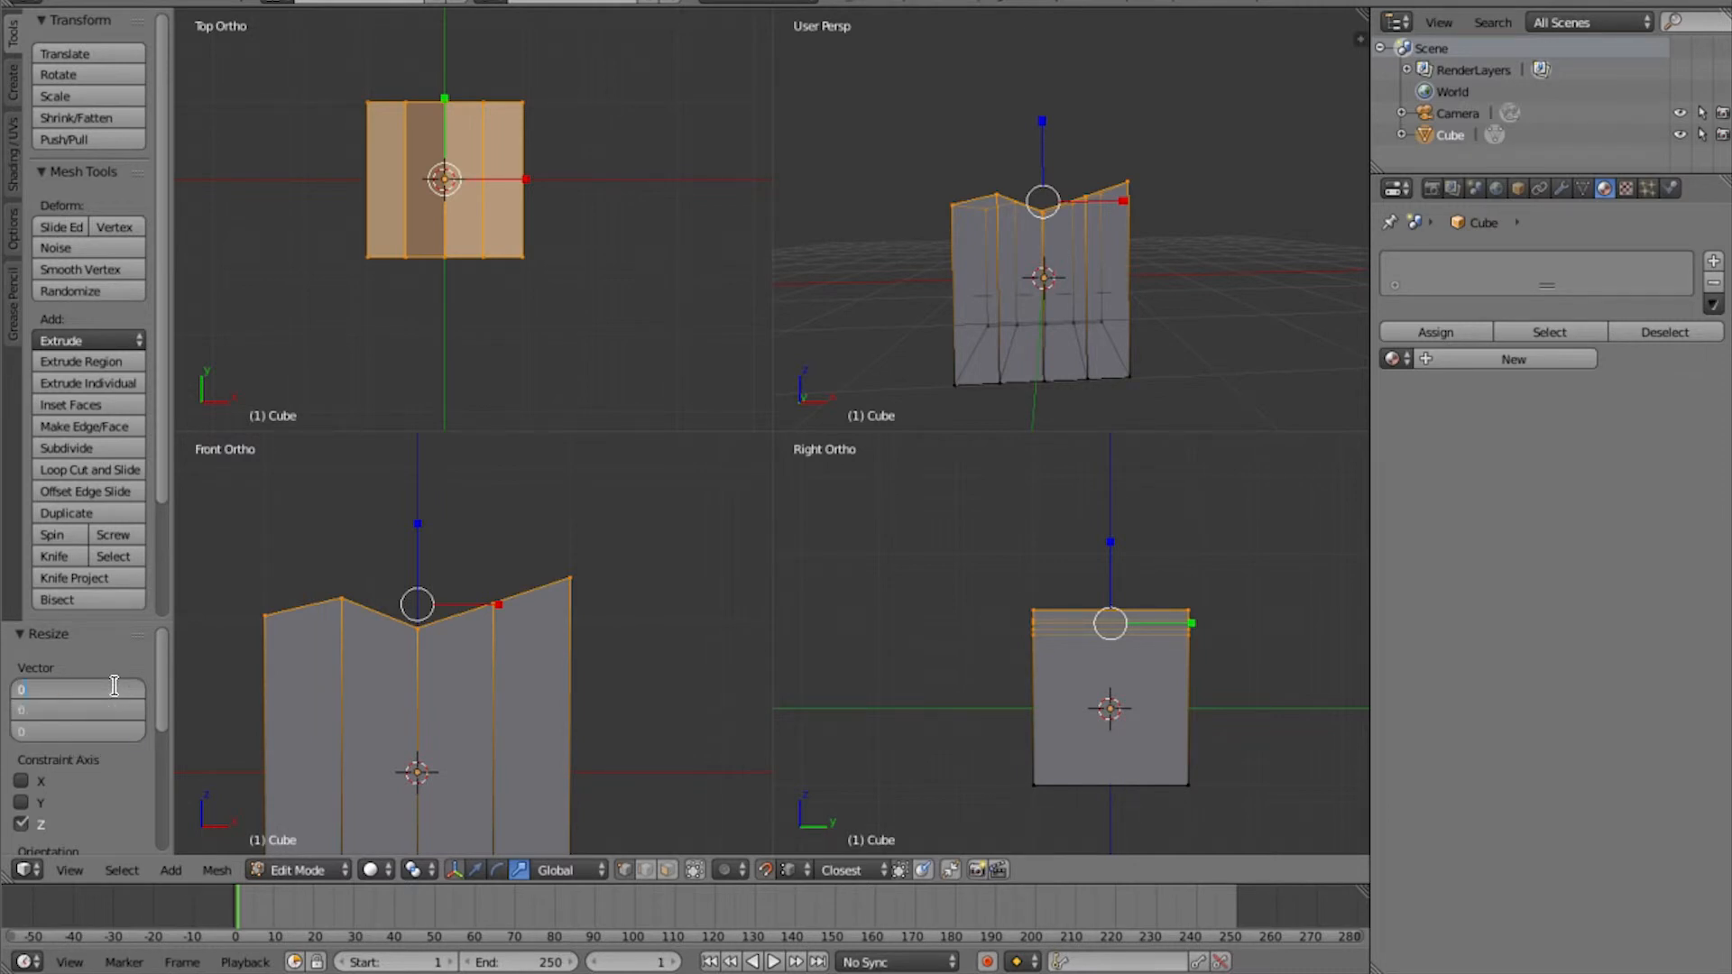
key("Return")
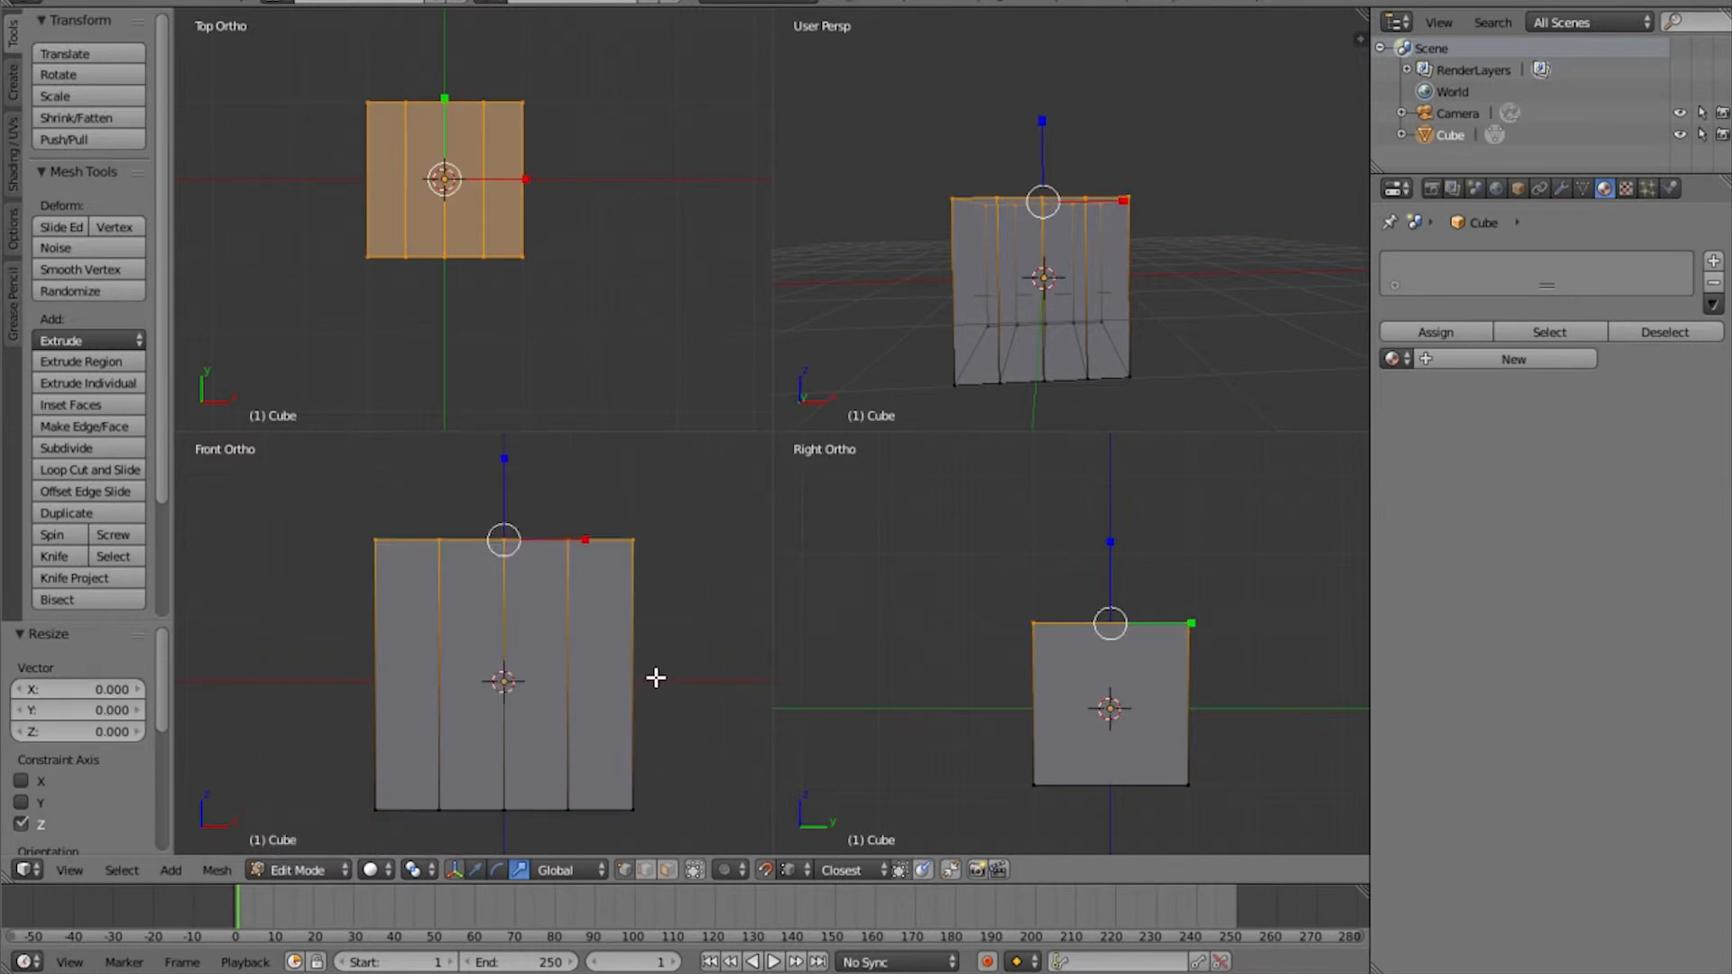
Box-select the cube's bottom vertices in the front view and inspect the leveled mesh in the perspective view
left_click_drag(356, 827, 683, 798)
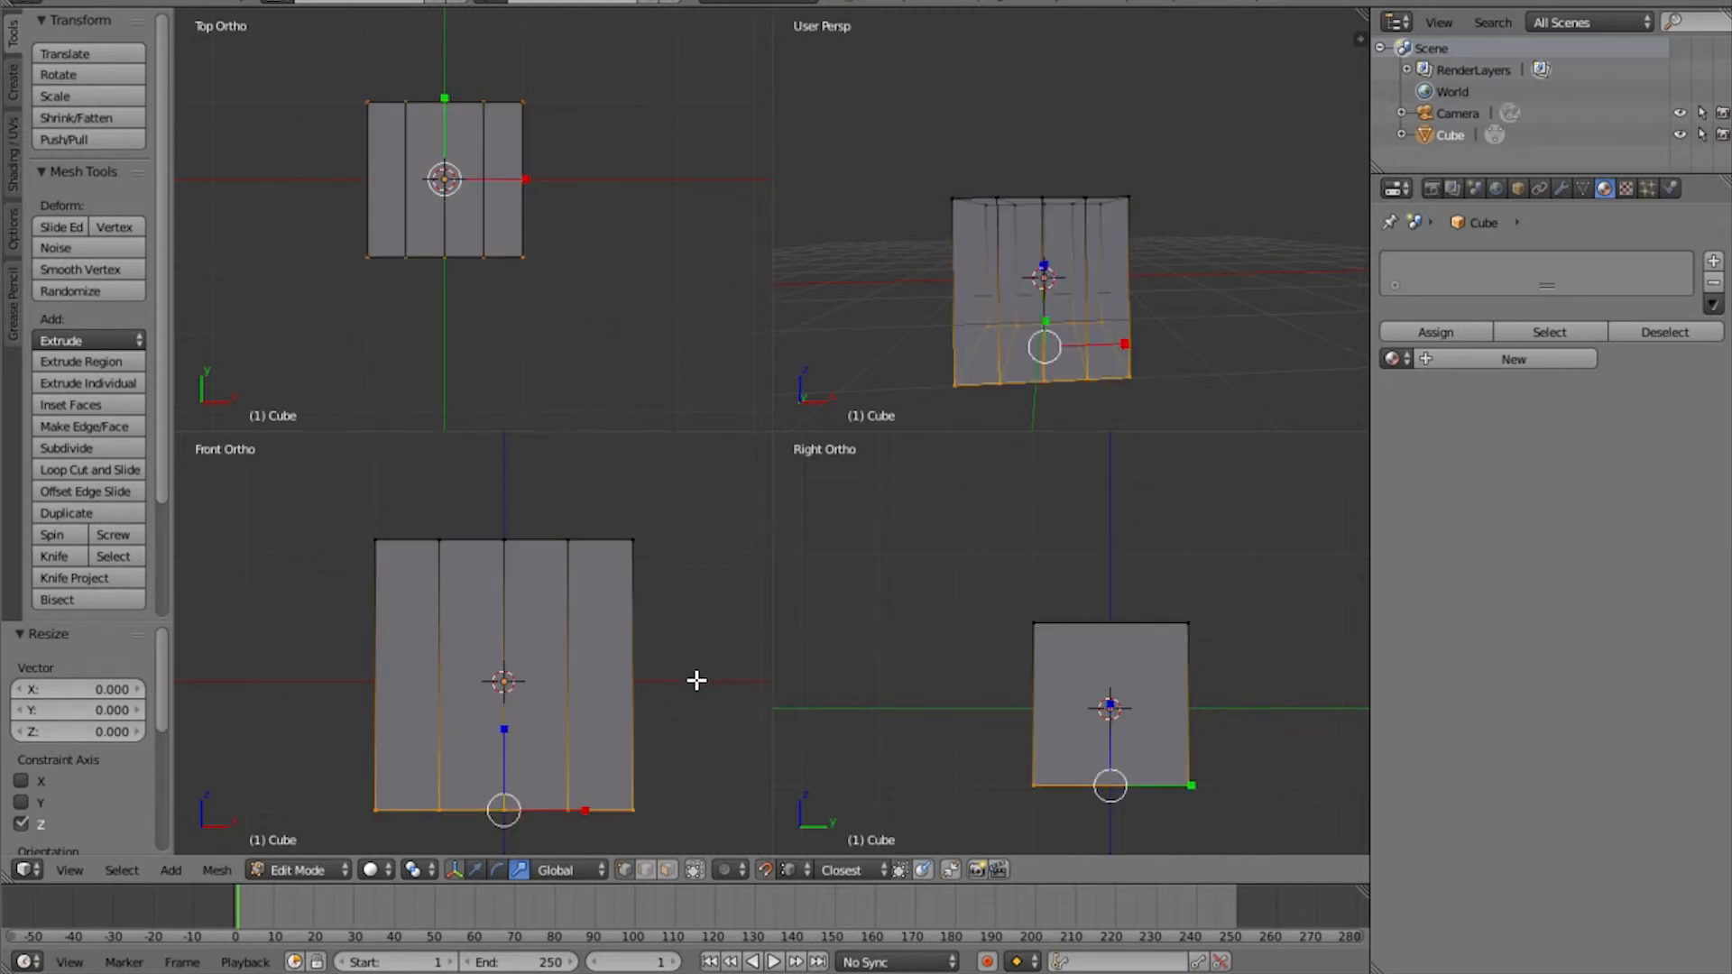
key("ctrl+alt+q")
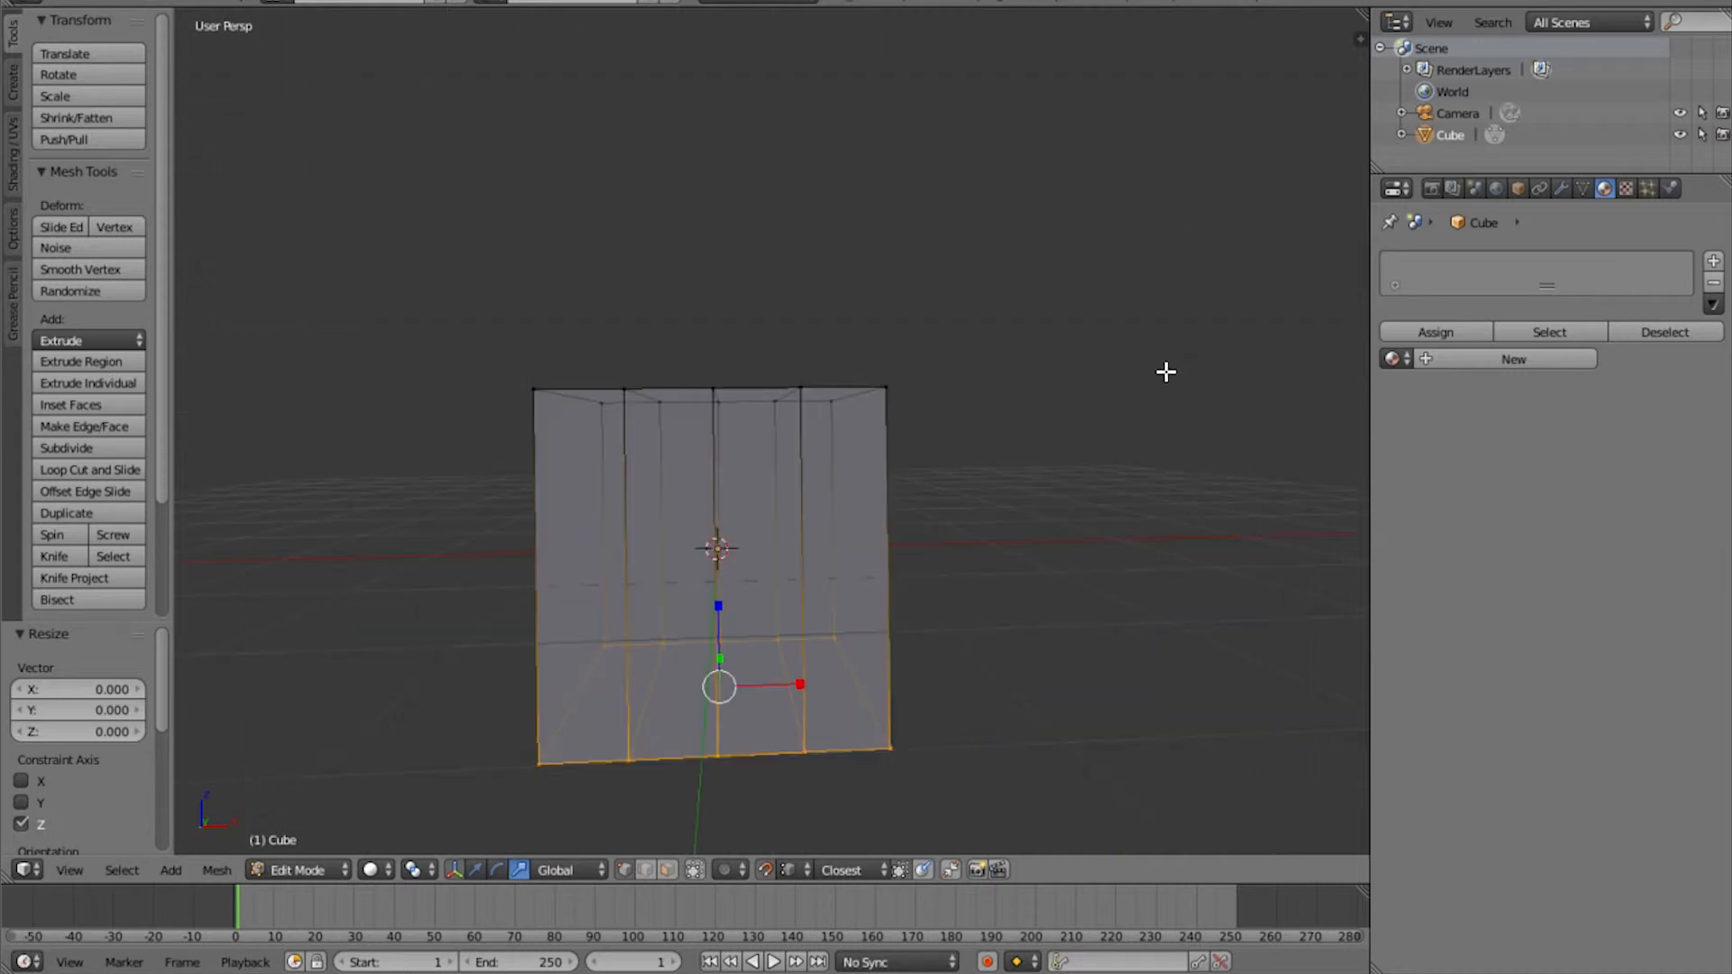
middle_click_drag(966, 484, 655, 571)
middle_click_drag(928, 591, 870, 611)
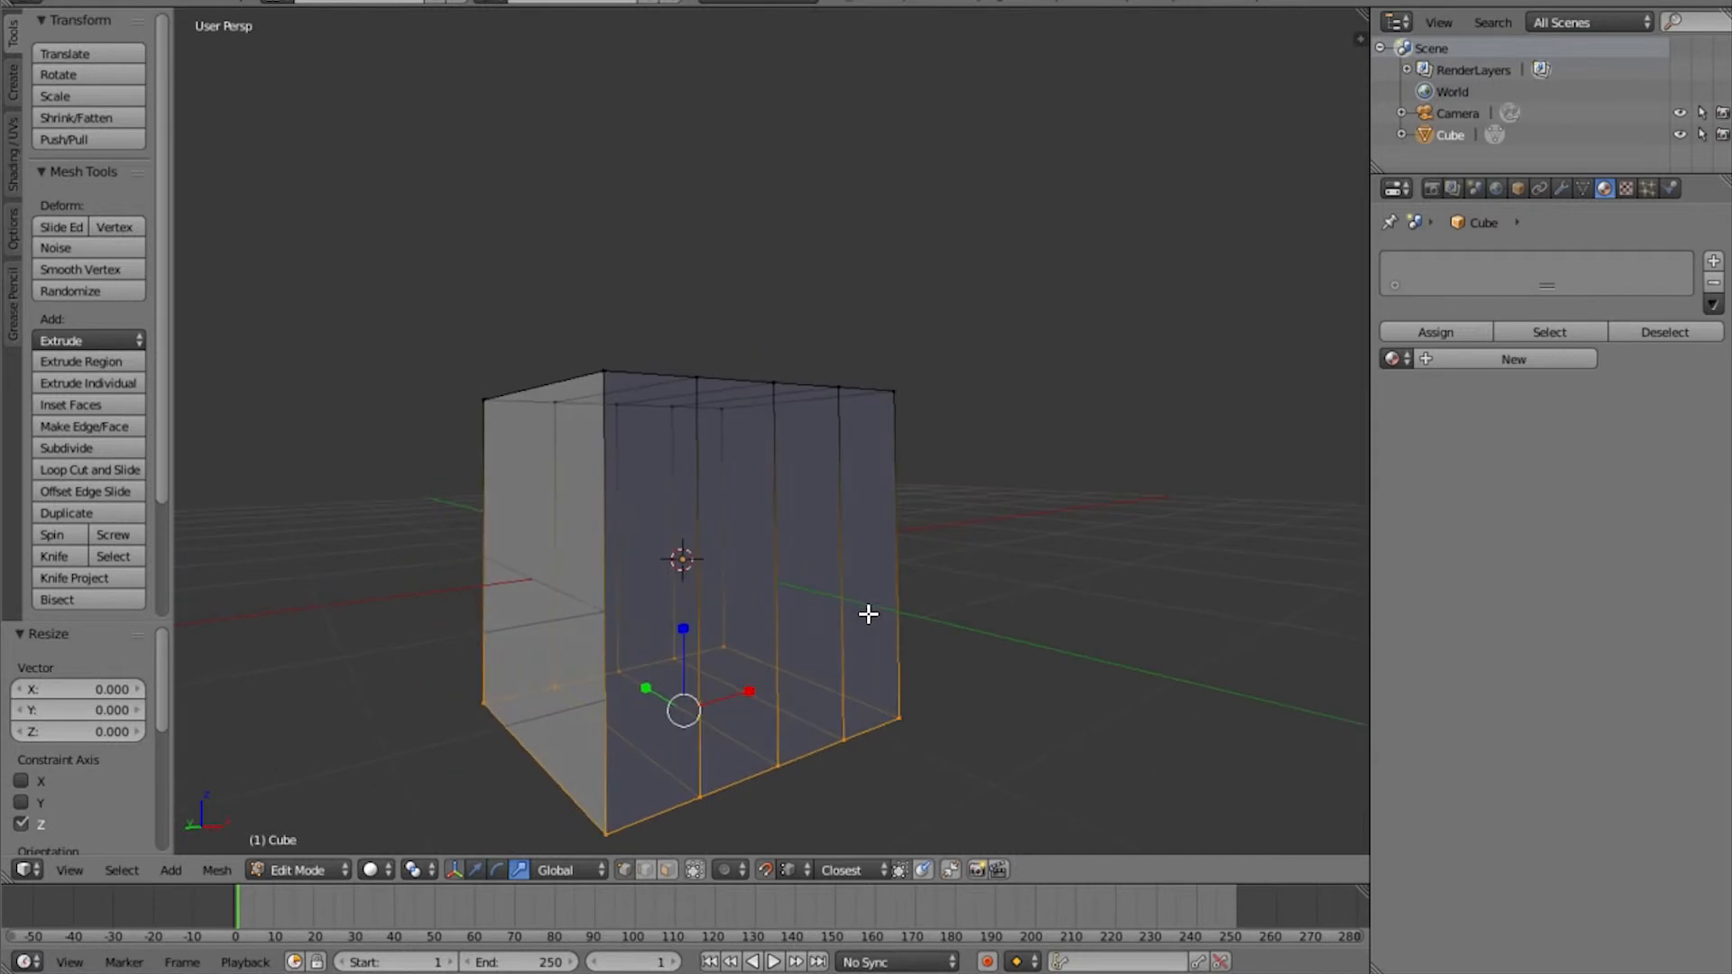
key("ctrl+alt+q")
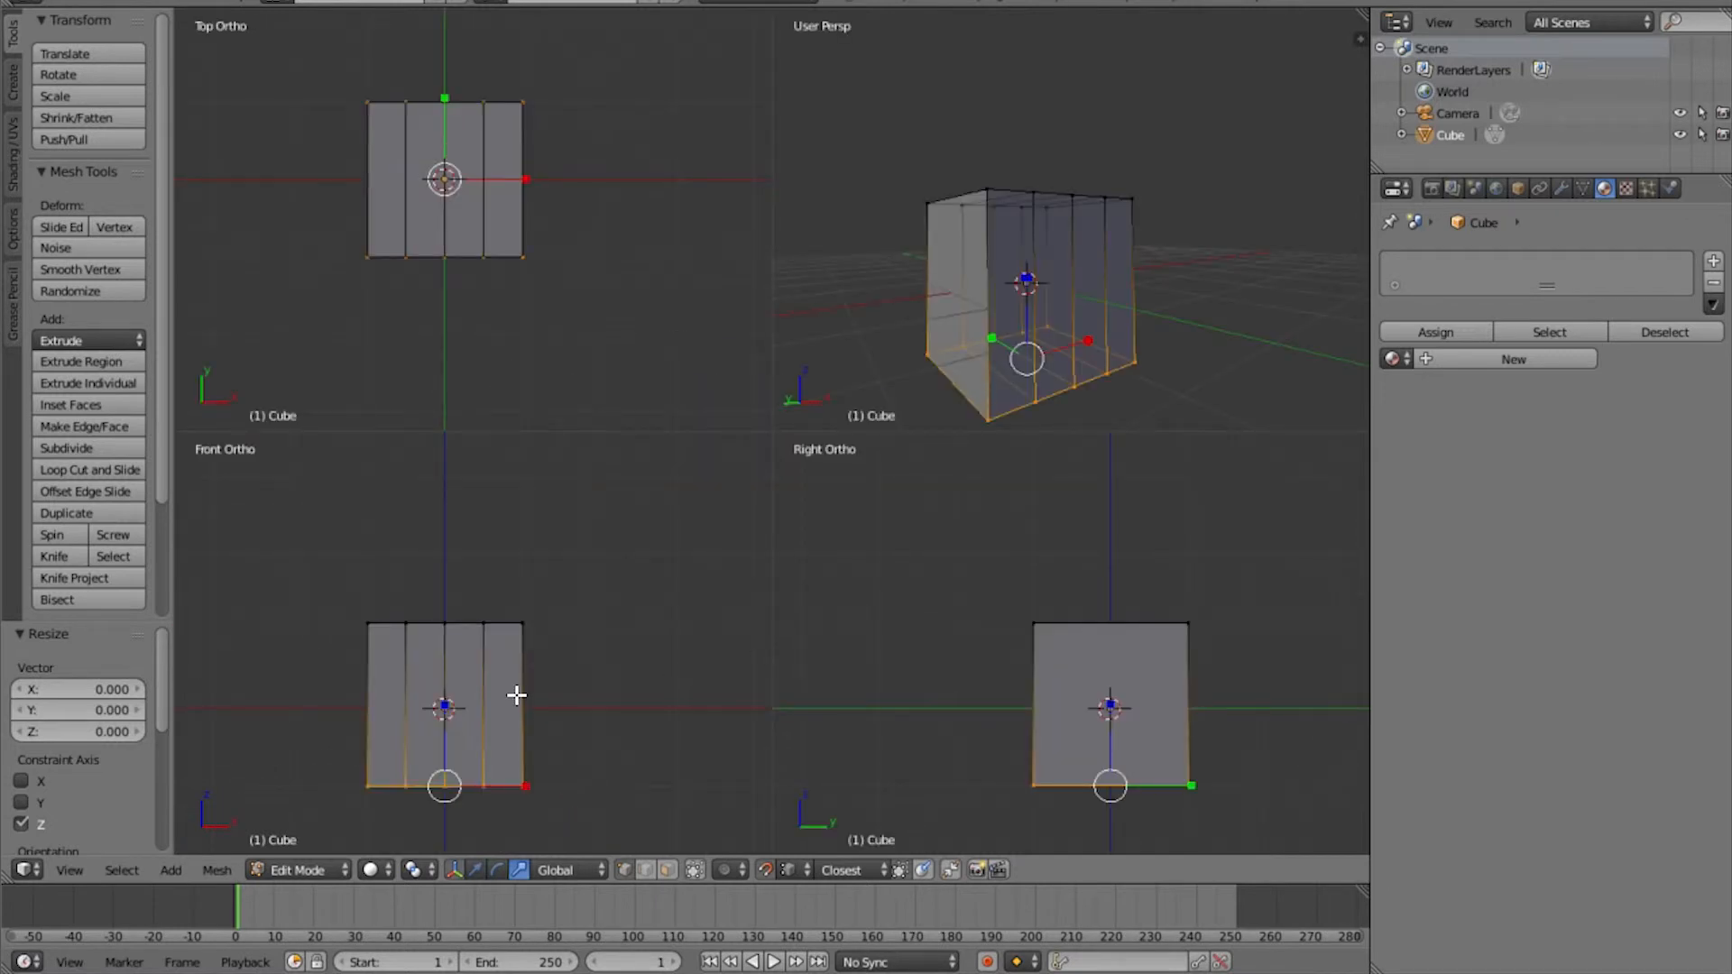
key("ctrl+alt+q")
key("ctrl+alt+q")
key("ctrl+alt+q")
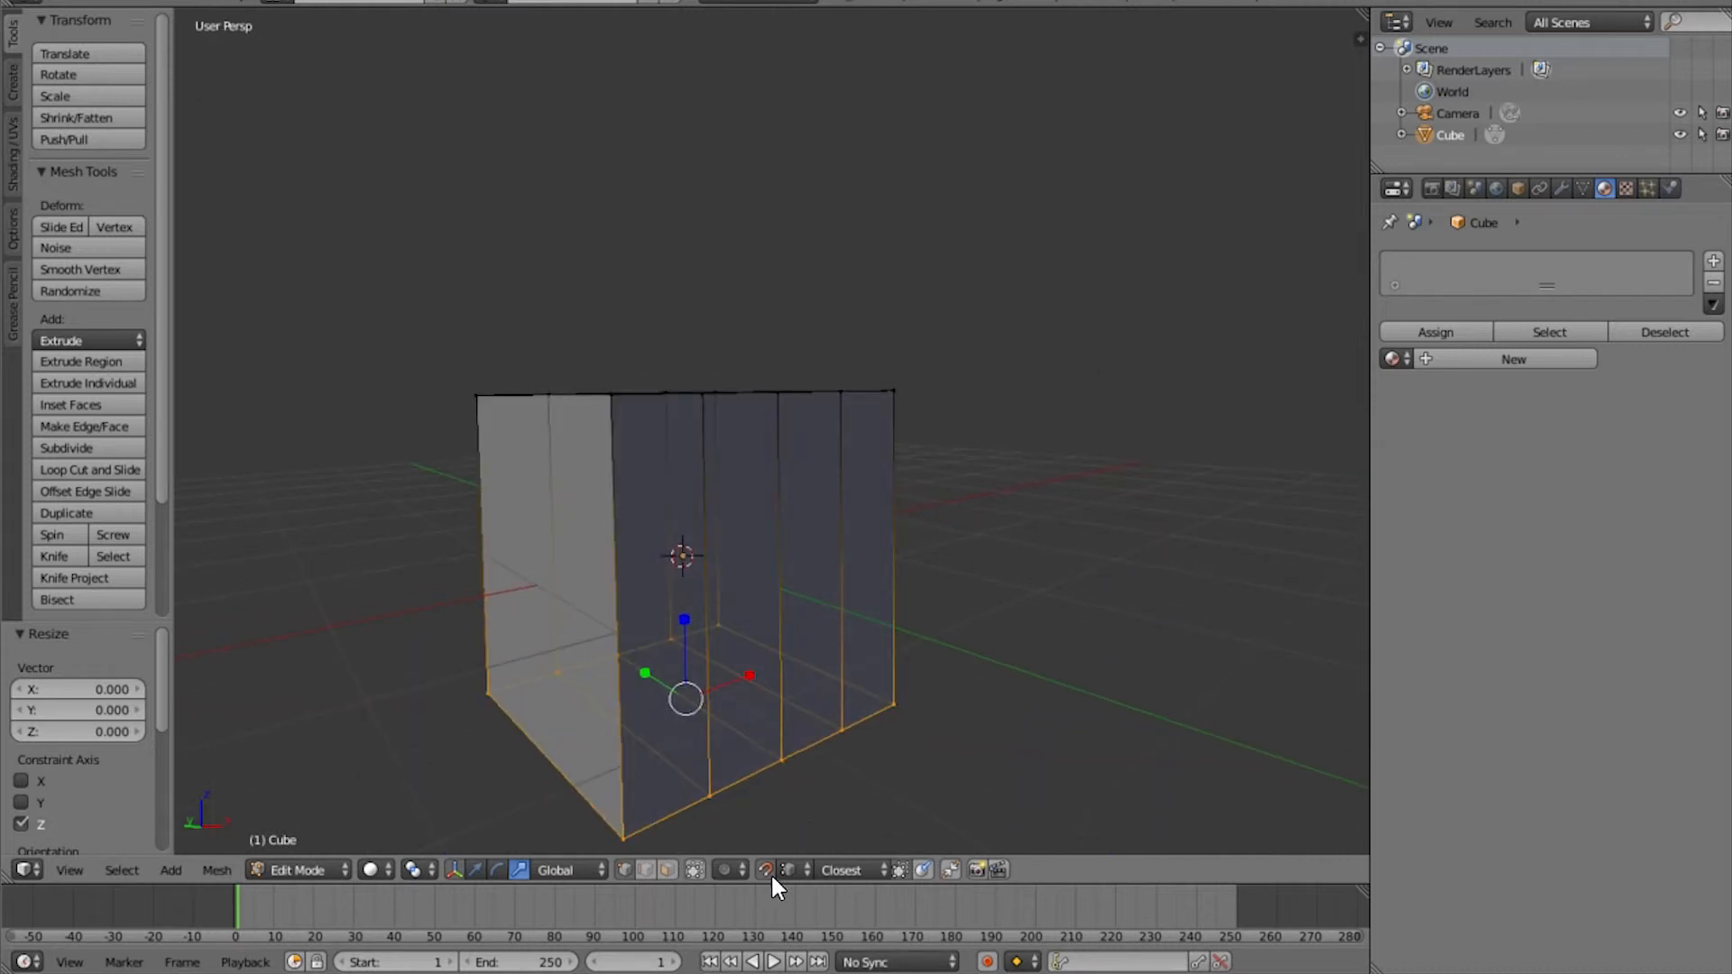
Add a plane at the centre of the cube within the same mesh
scroll(839, 708, "down", 1)
middle_click_drag(797, 639, 849, 492, "shift")
middle_click_drag(849, 521, 761, 881)
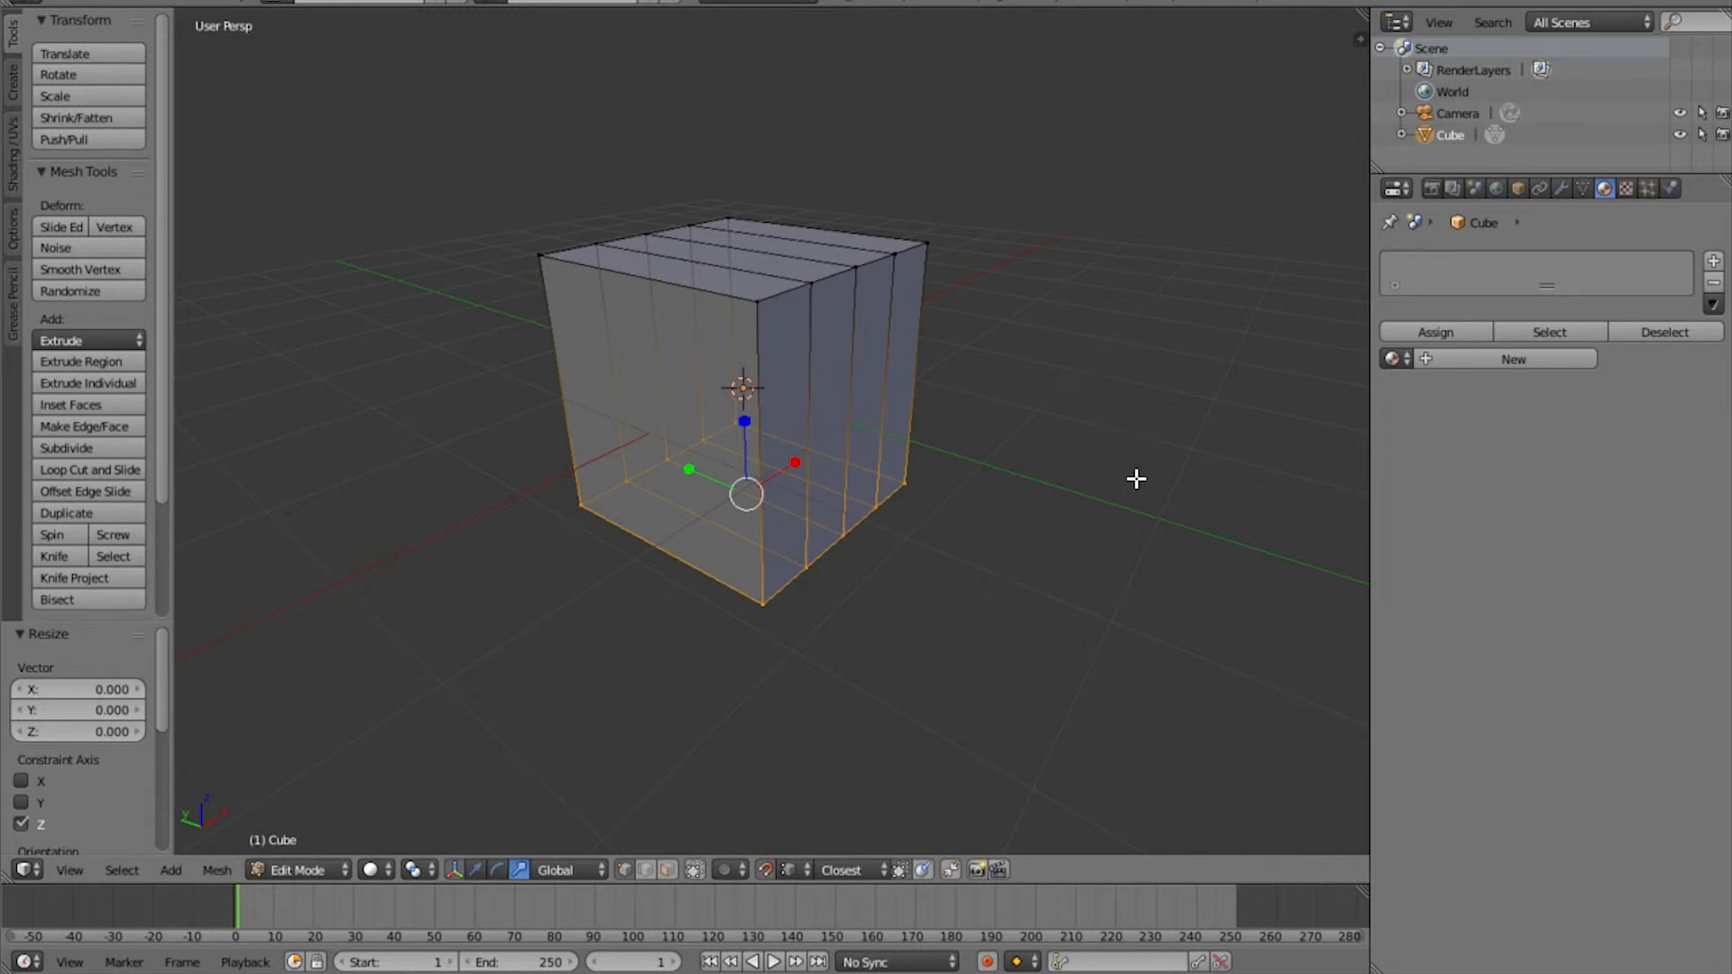
left_click(13, 80)
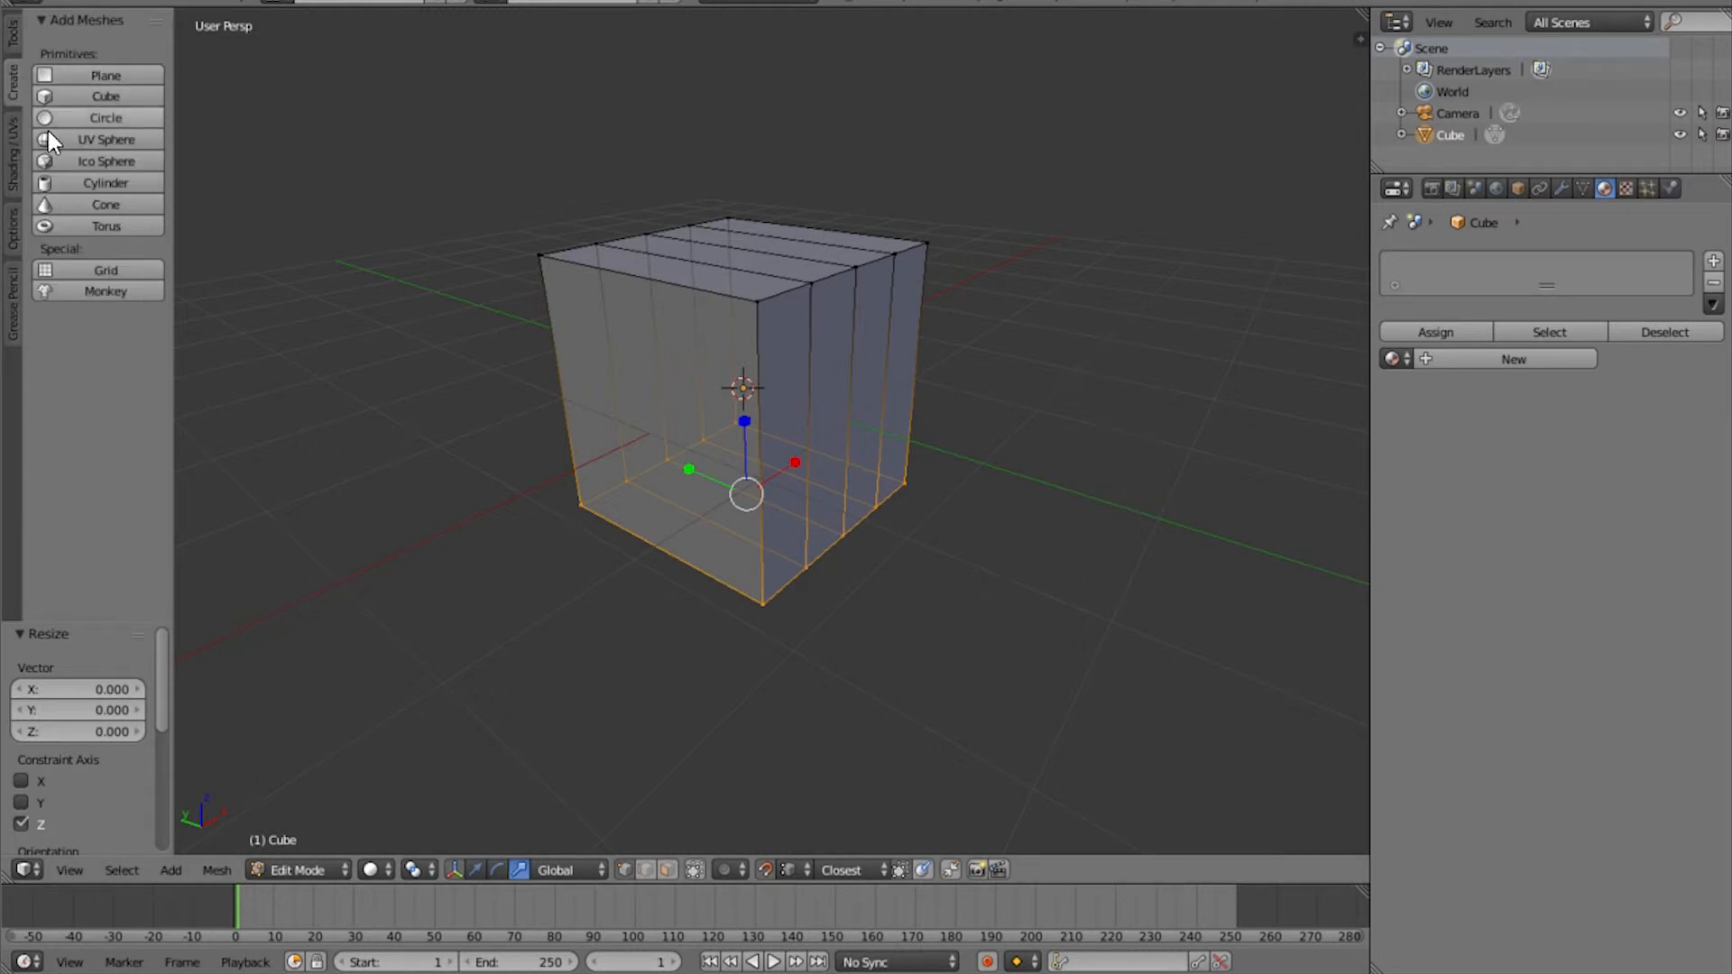
left_click(96, 78)
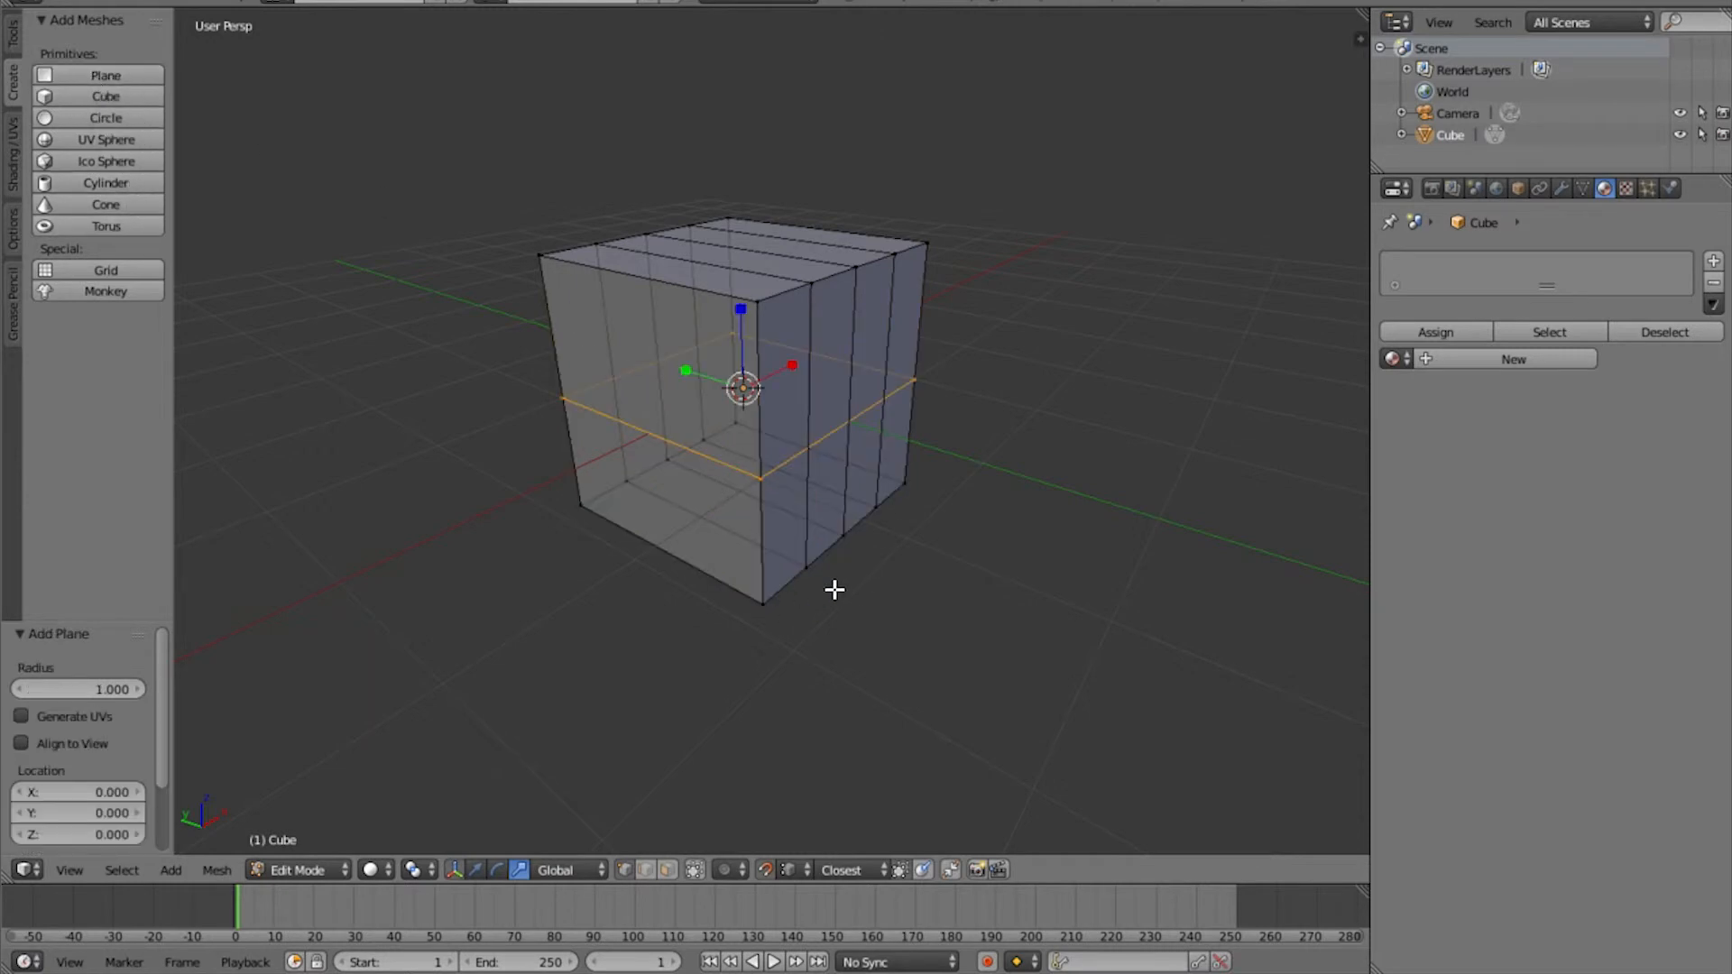
Box-select the bottom vertices, try snapping them 1 unit along Z to the plane's corner, then undo the move and the plane
middle_click_drag(834, 590, 727, 534)
left_click_drag(462, 599, 1037, 446)
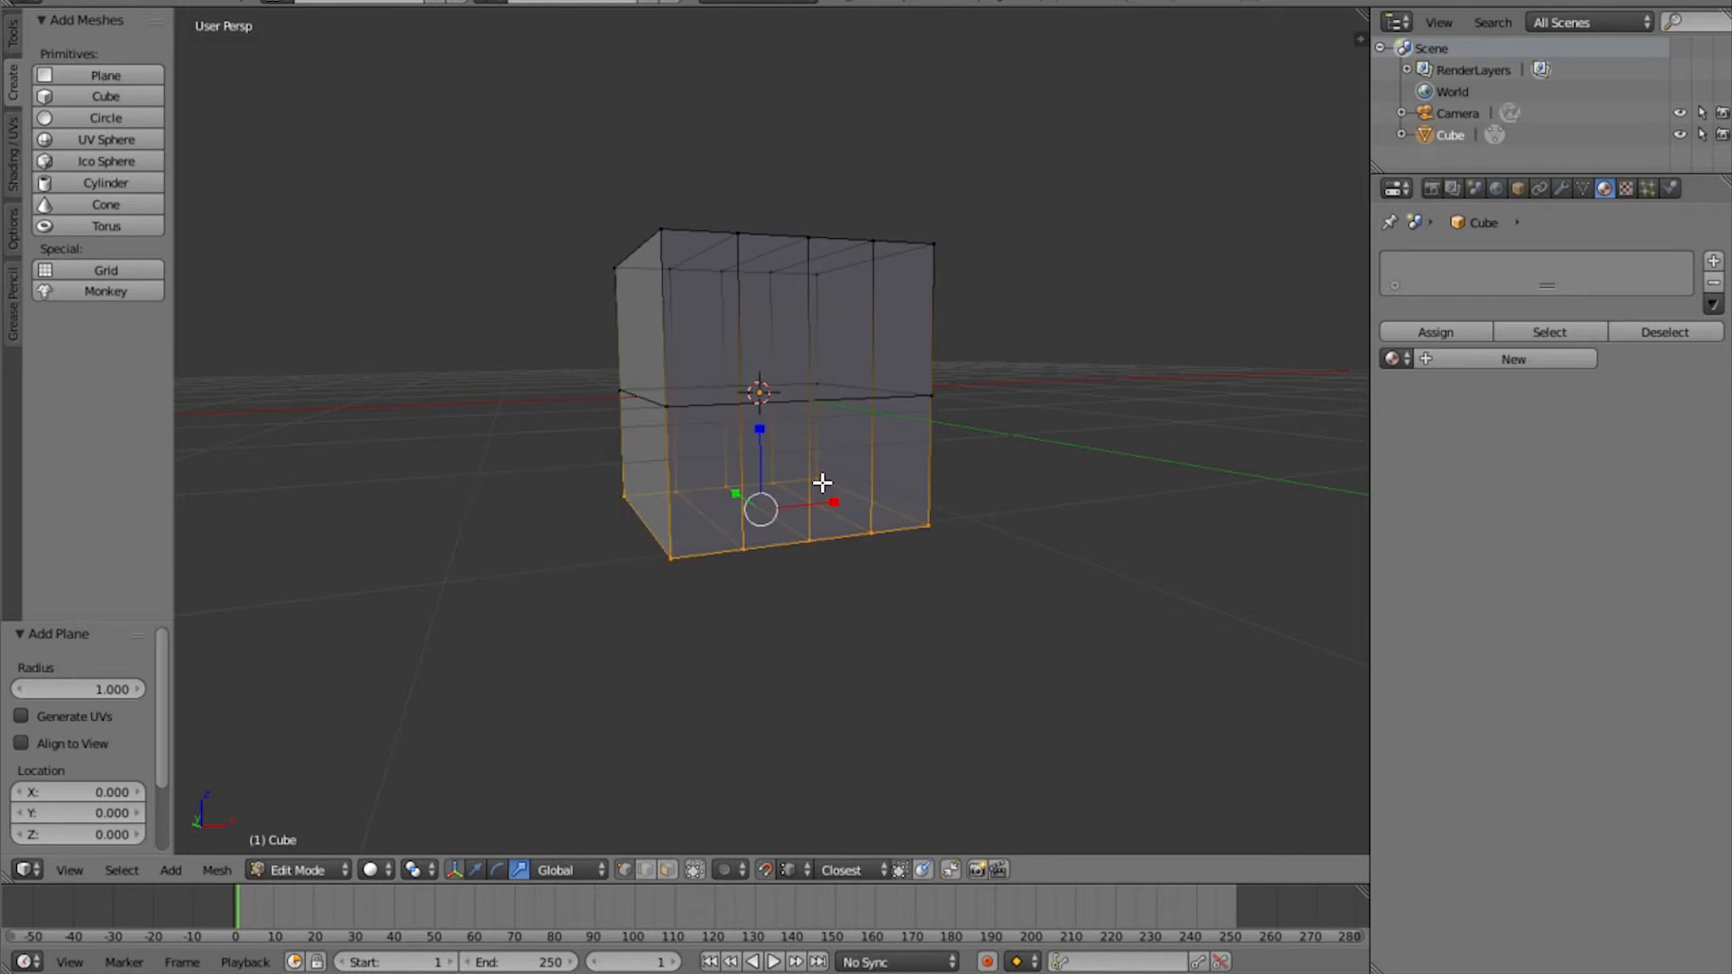
key("g")
key("z")
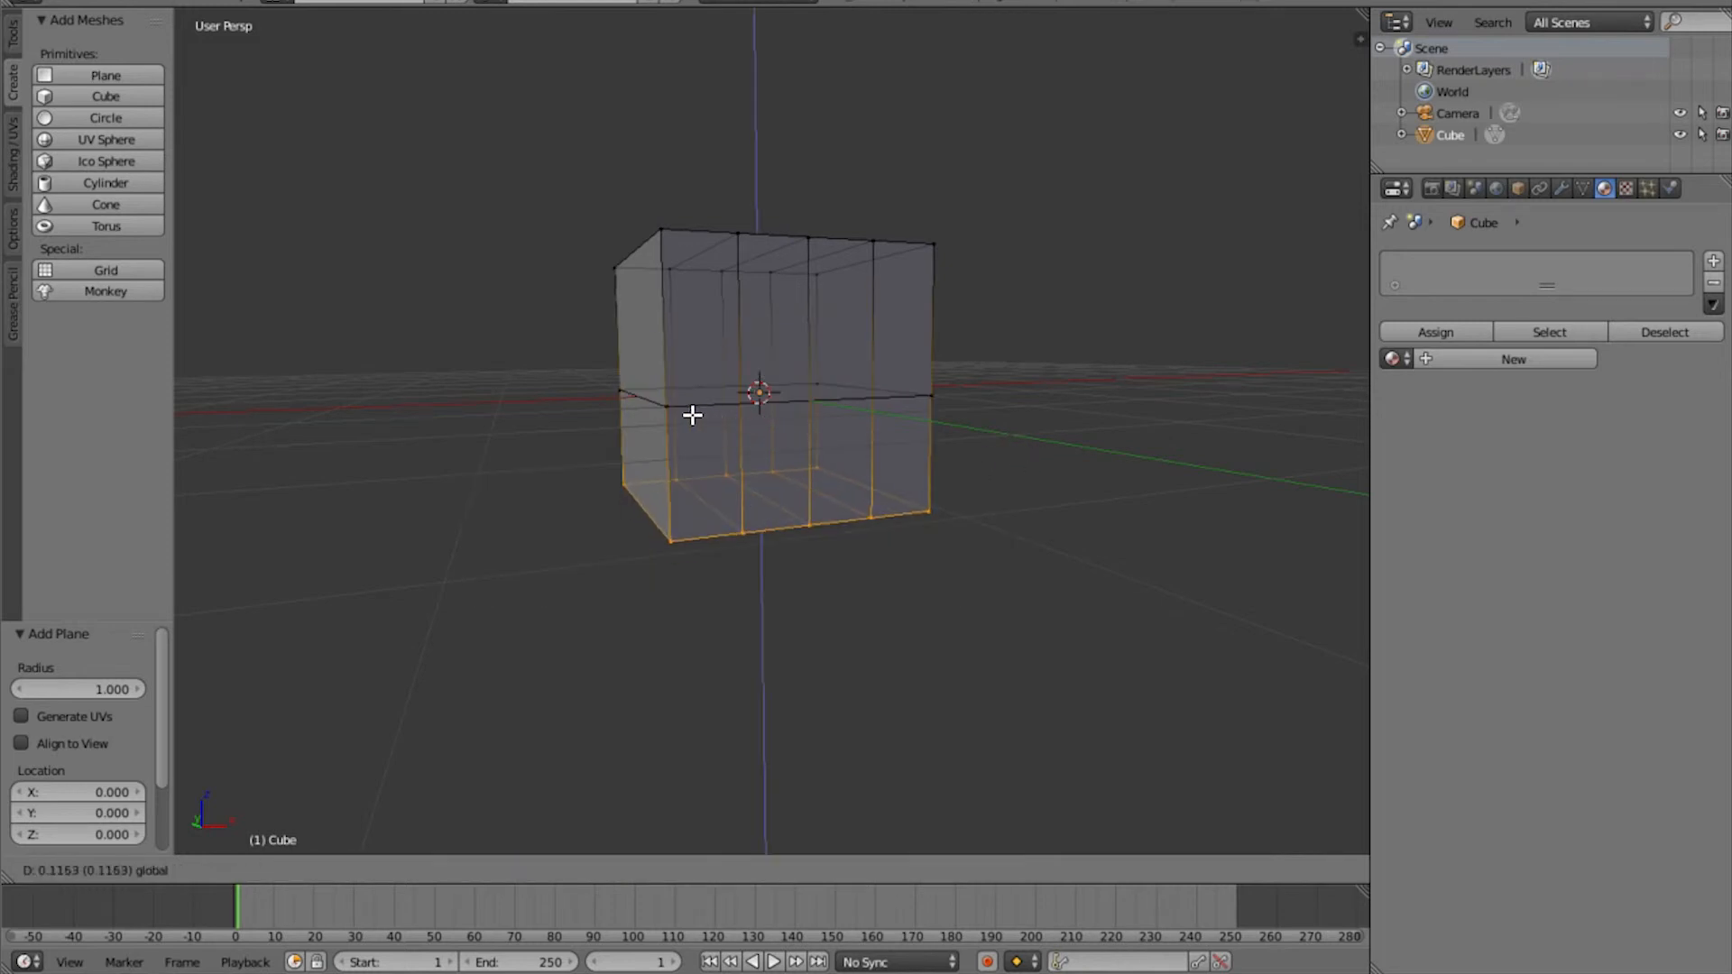
key("1")
key("minus")
key("minus")
key("minus")
key("minus")
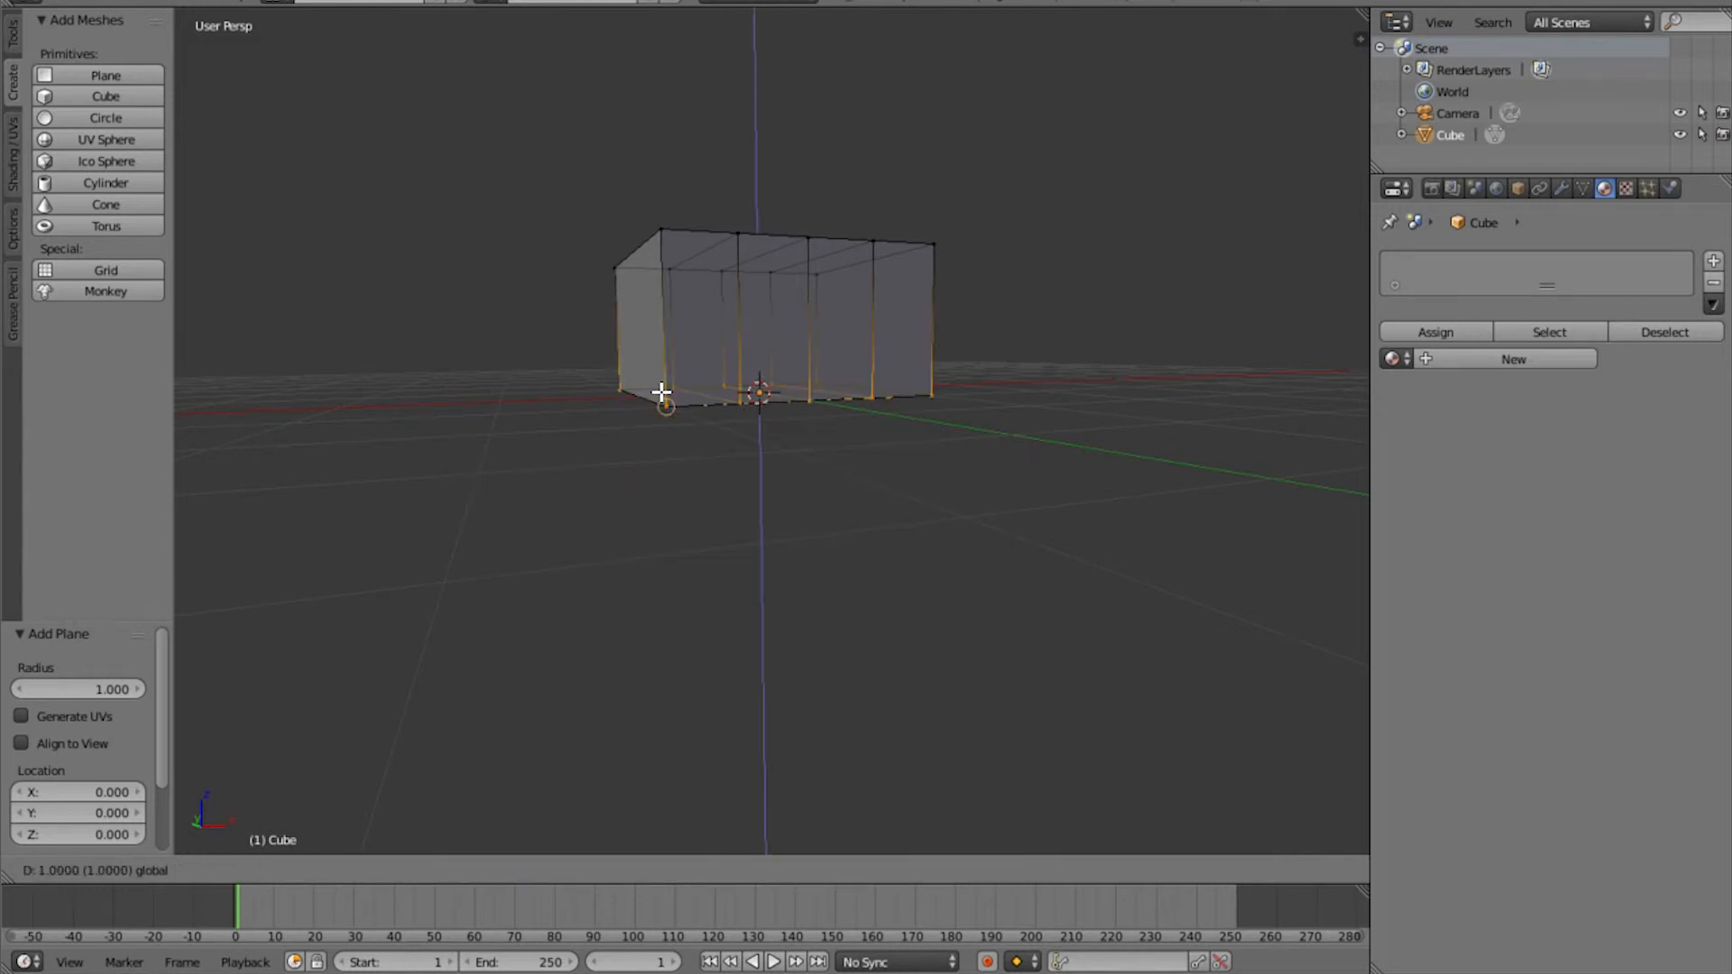
key("minus")
key("minus")
key("Return")
key("ctrl+z")
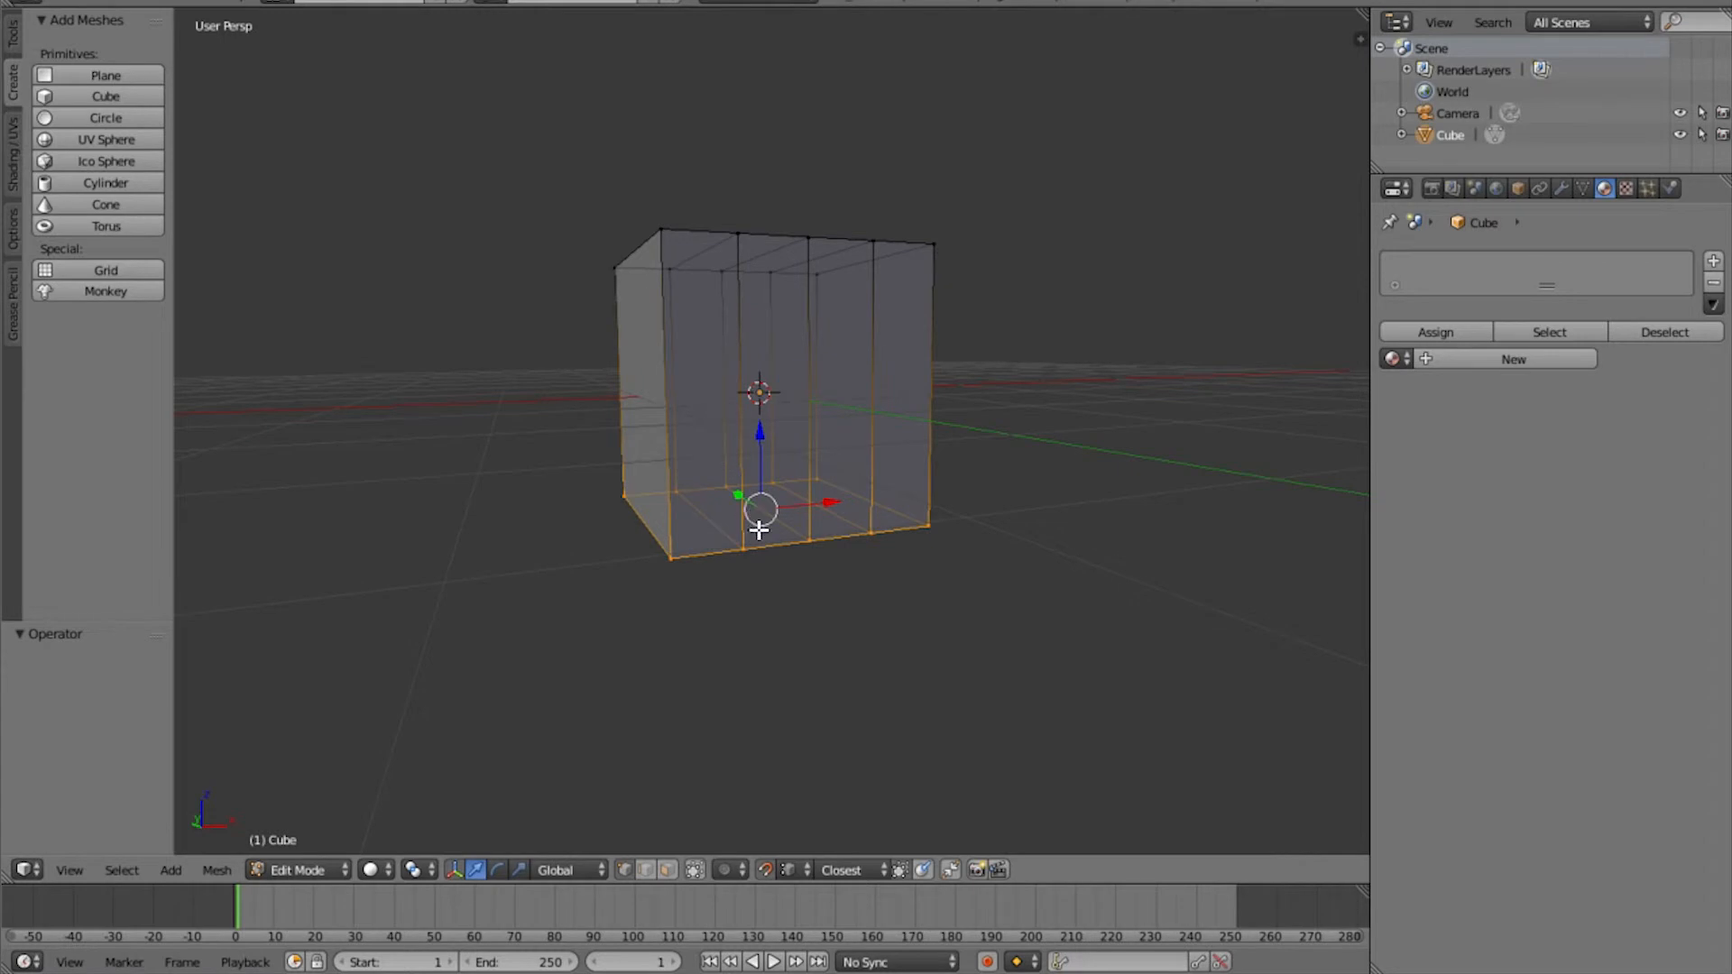
middle_click_drag(759, 531, 789, 573)
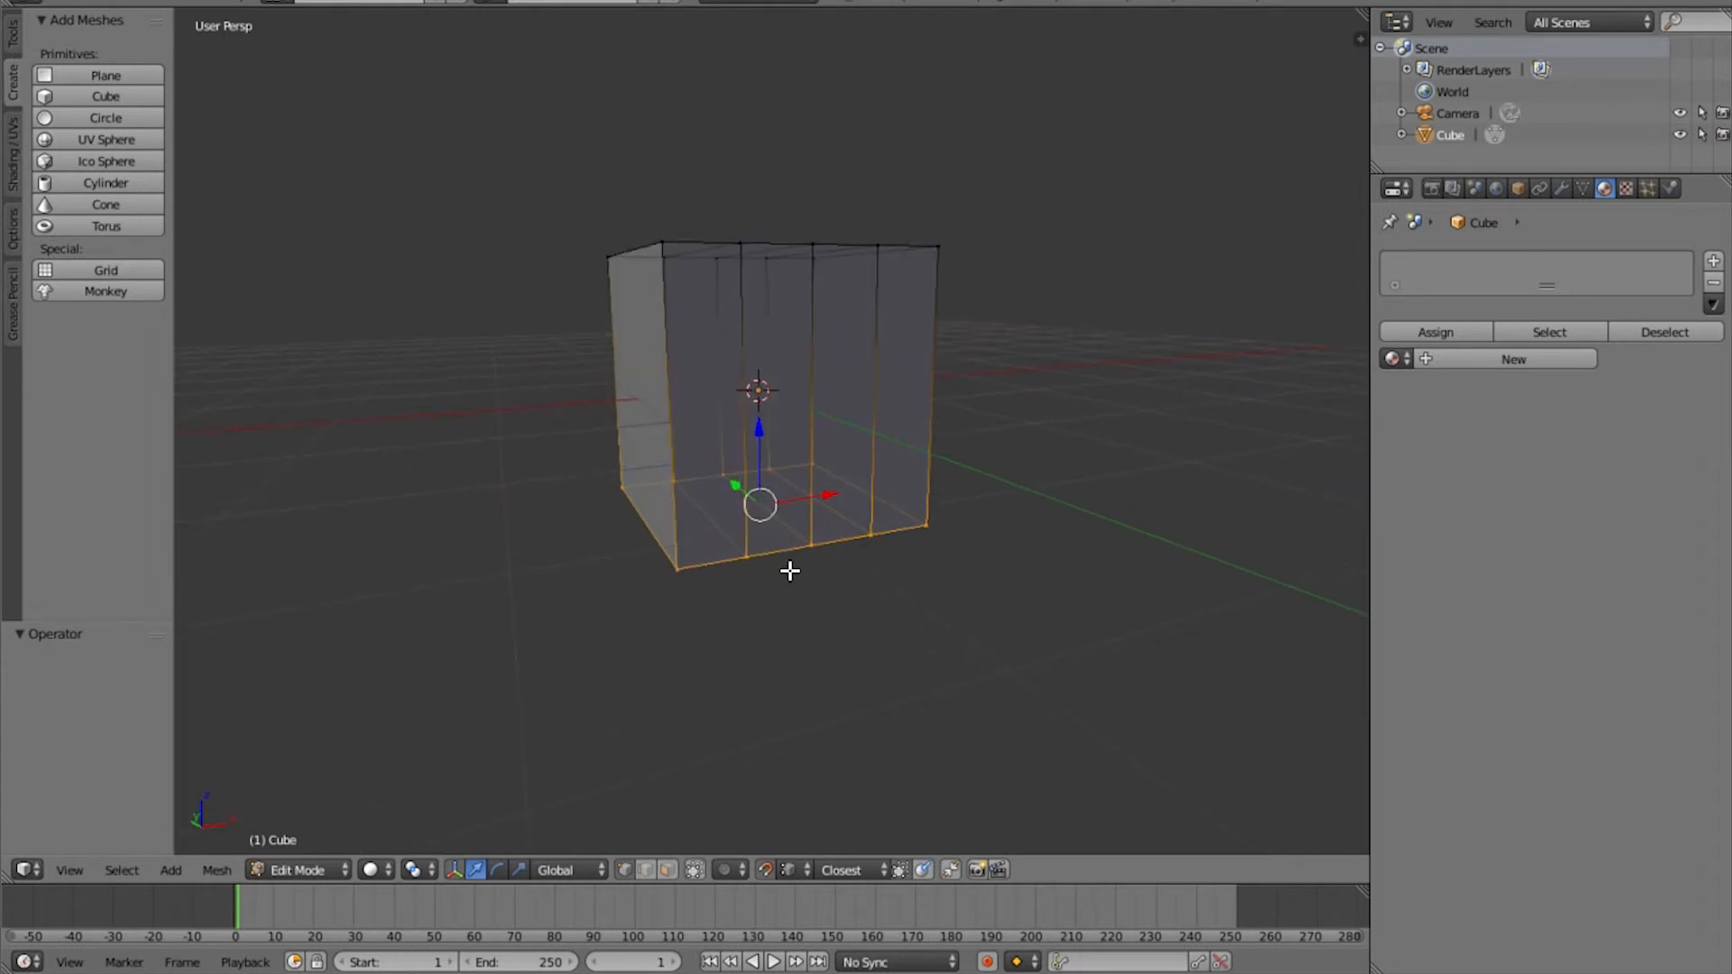
Set the snap element to Increment for the transforms
left_click(792, 871)
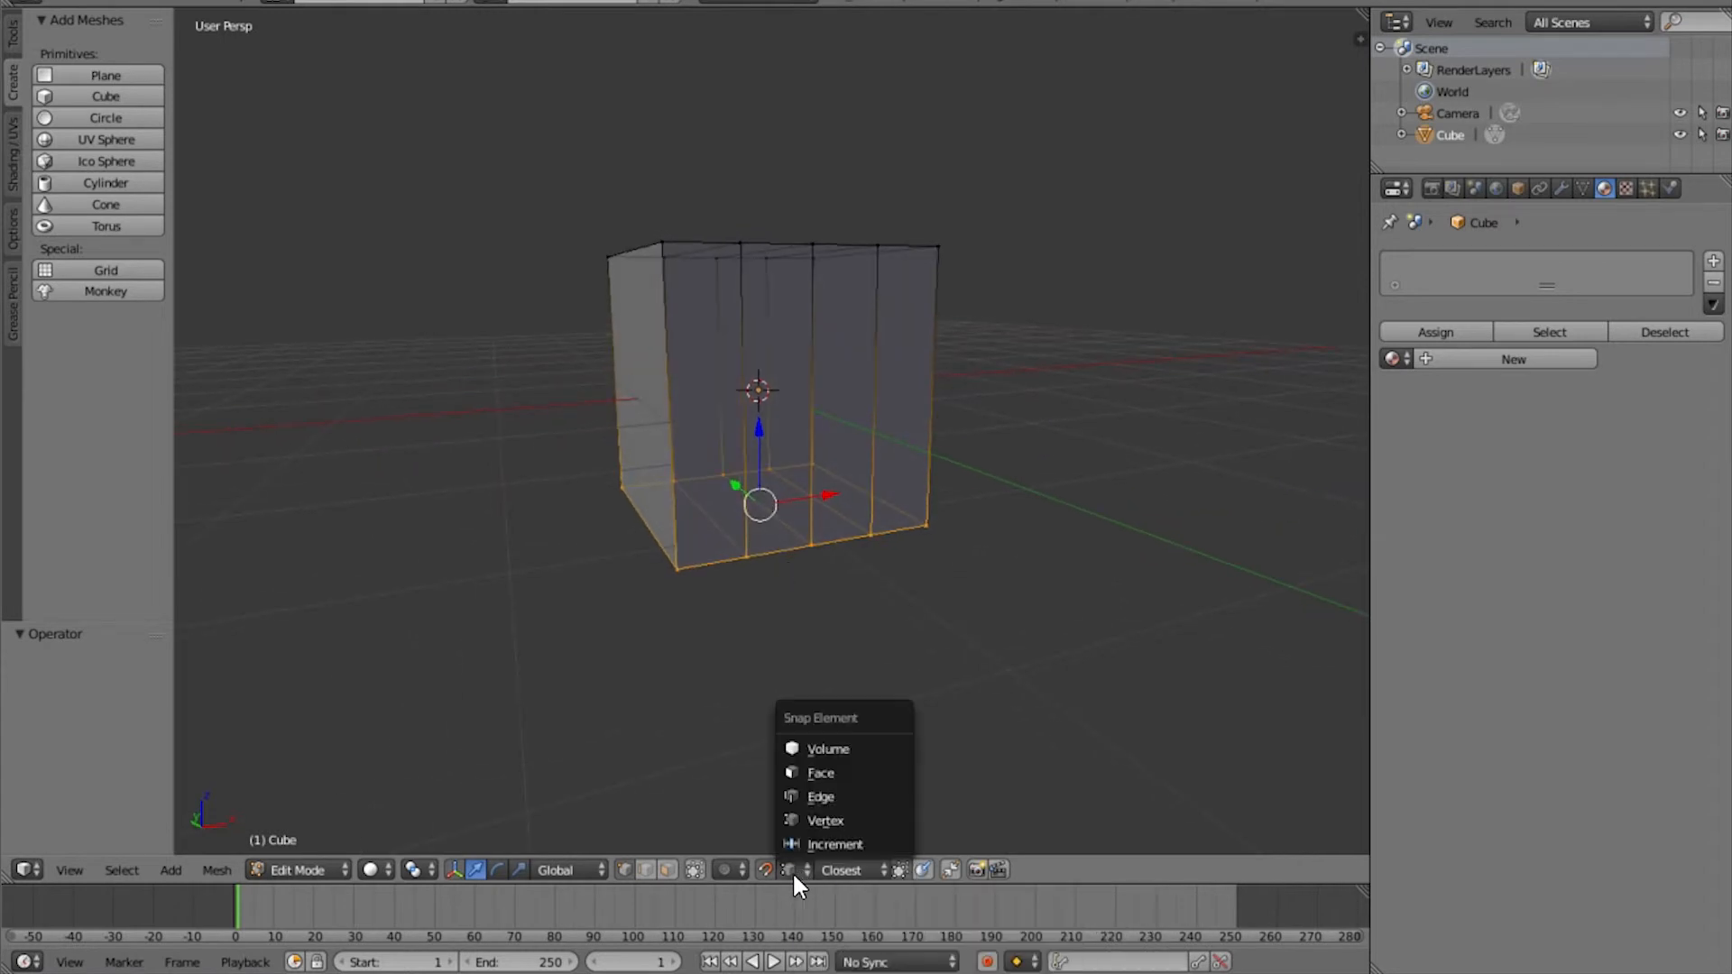
left_click(842, 845)
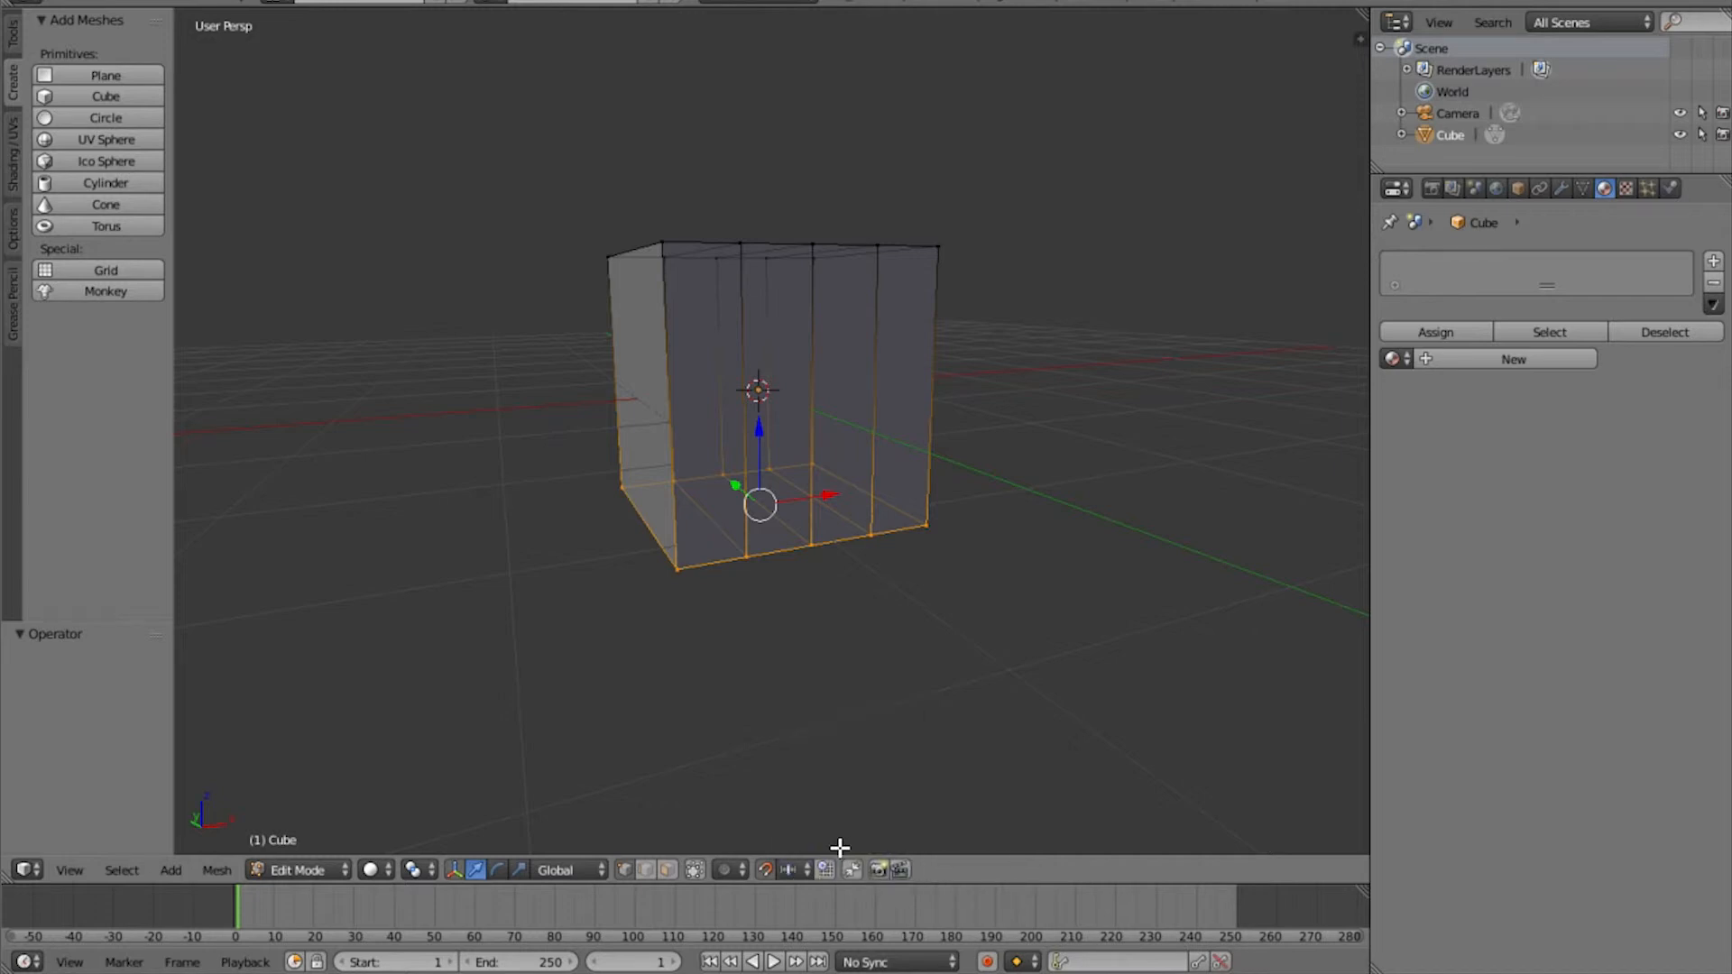
left_click(824, 867)
left_click(786, 866)
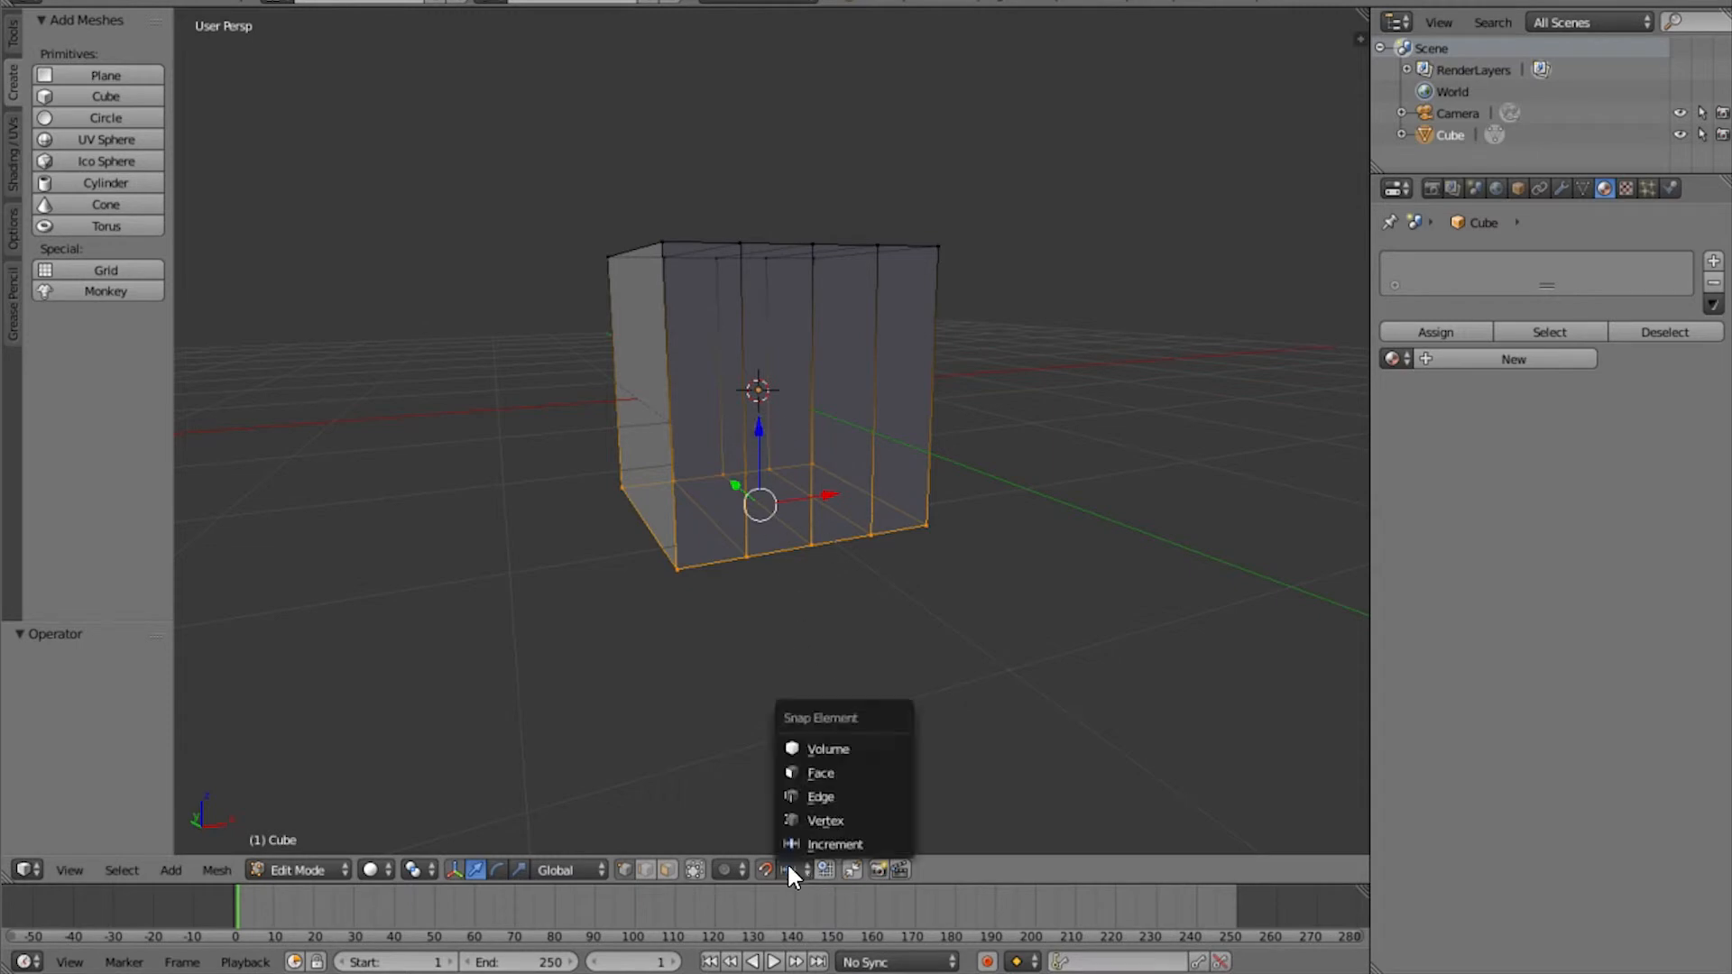
left_click(812, 842)
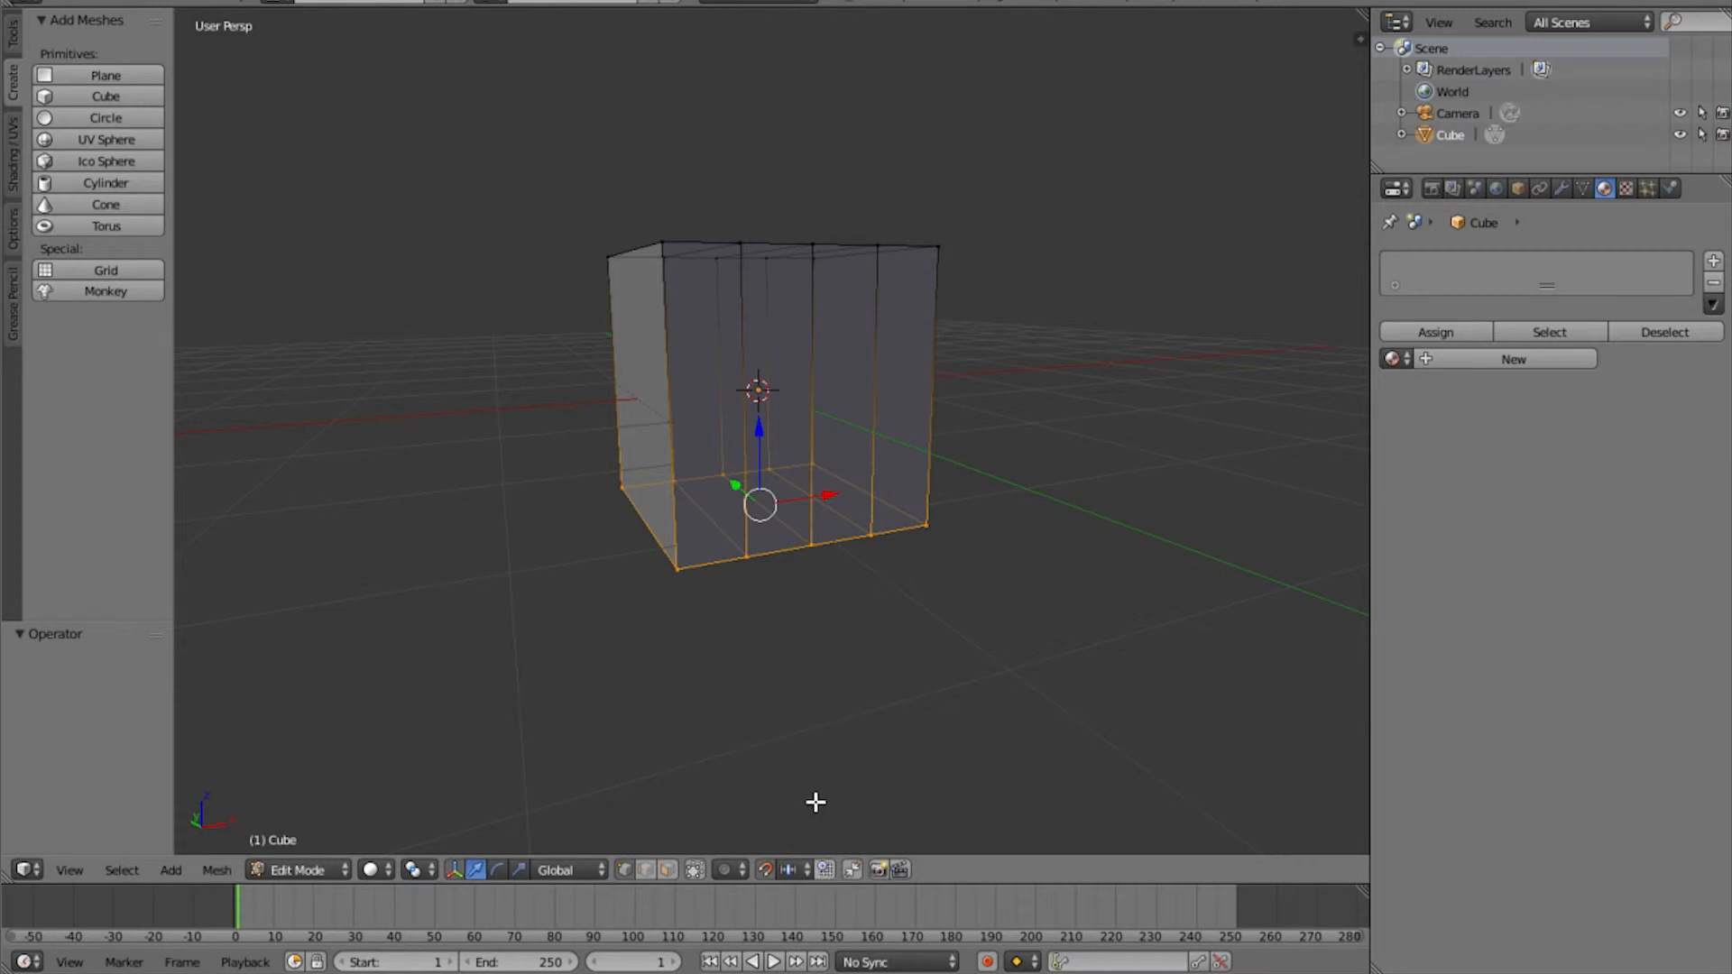
Try moving the selected bottom vertices up 1 unit along Z with increment snapping, then undo the move
left_click_drag(759, 433, 474, 394)
left_click_drag(586, 401, 740, 315)
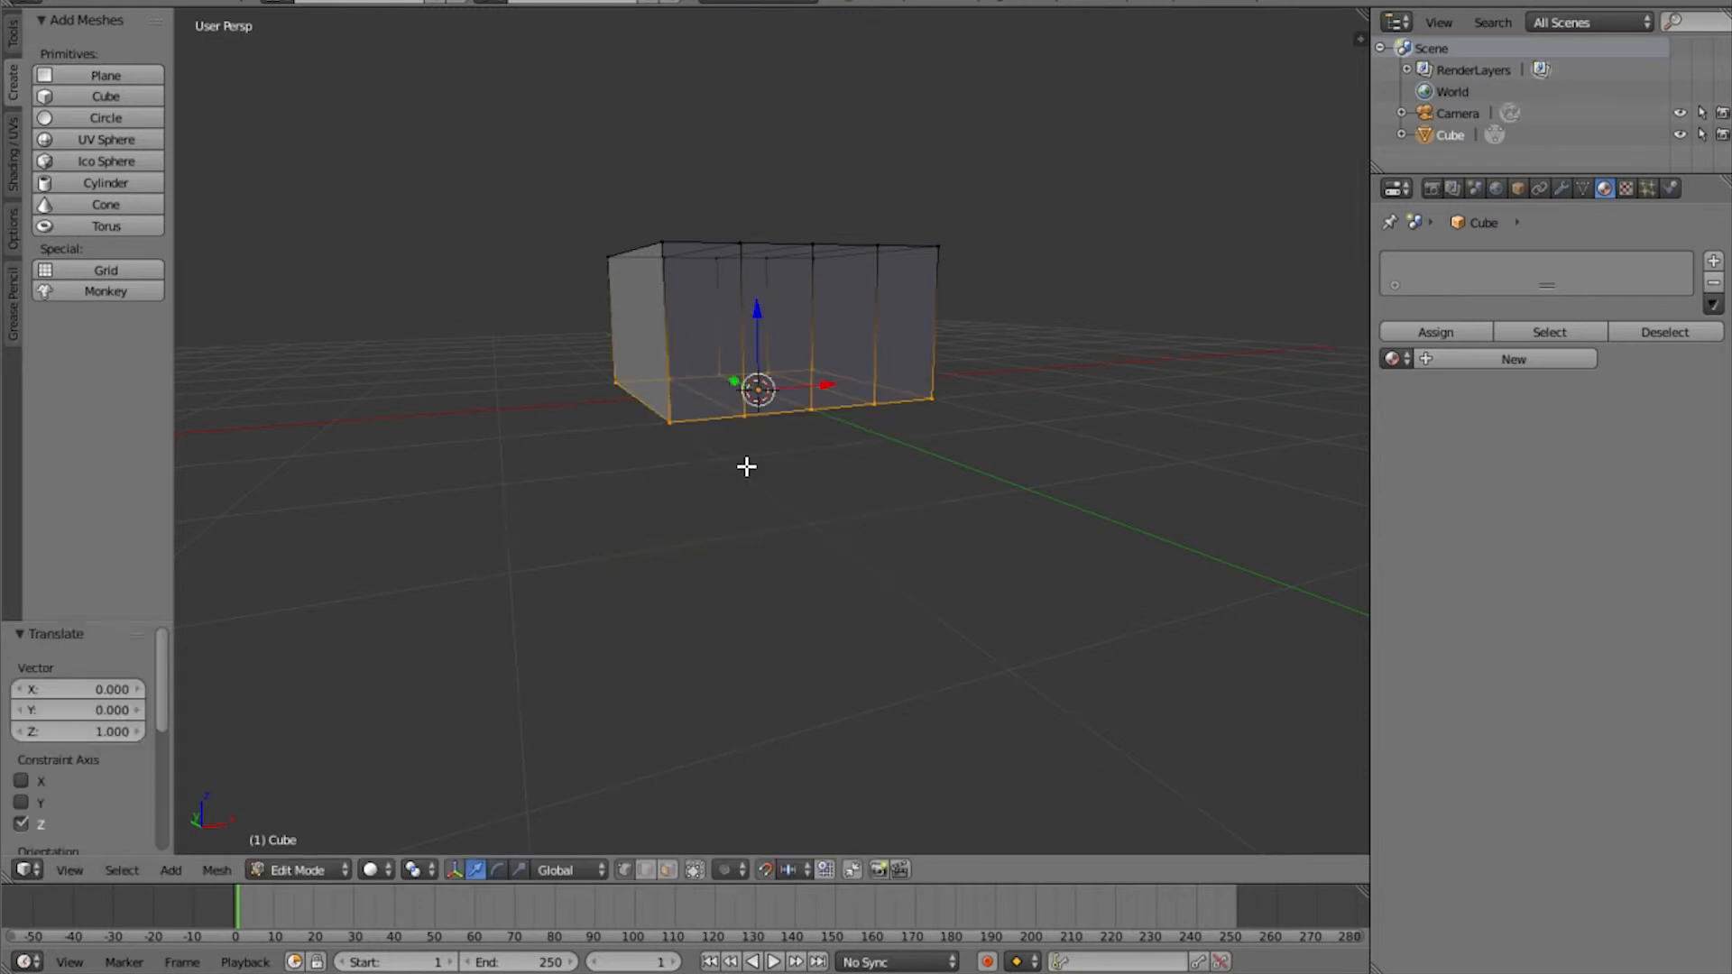
key("ctrl+z")
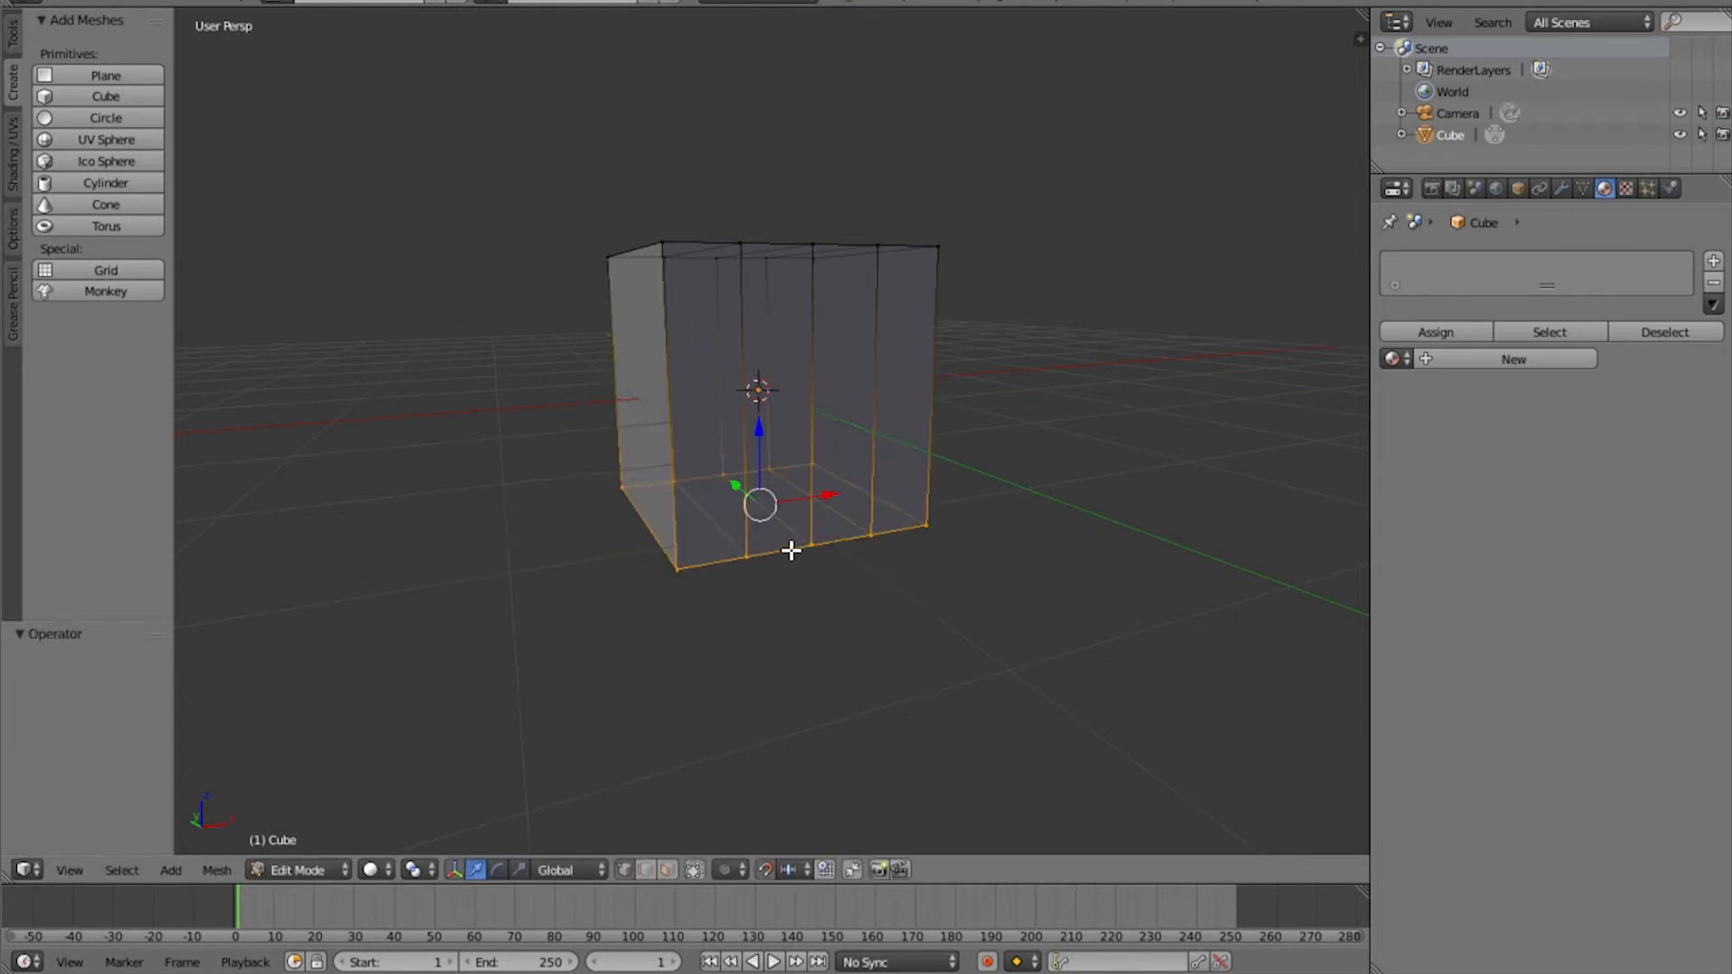
Move the cube's bottom vertices up exactly 1 unit along Z in the quad view, then return to the single perspective view
key("ctrl+alt+q")
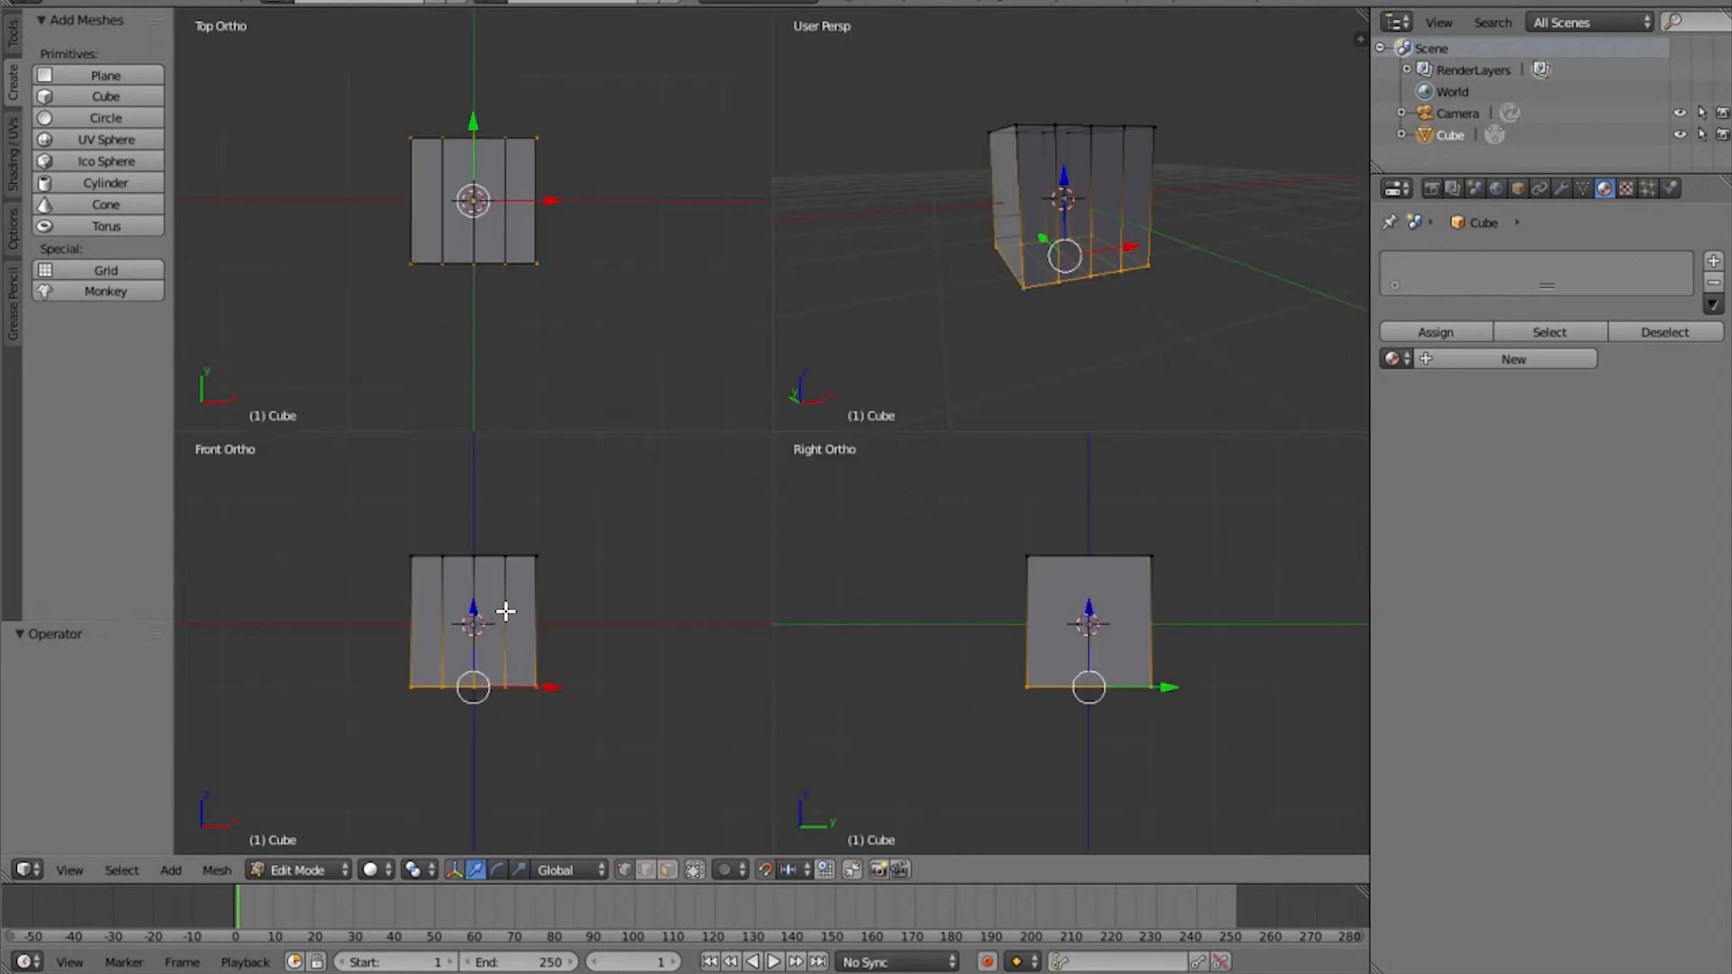
key("g")
key("z")
key("1")
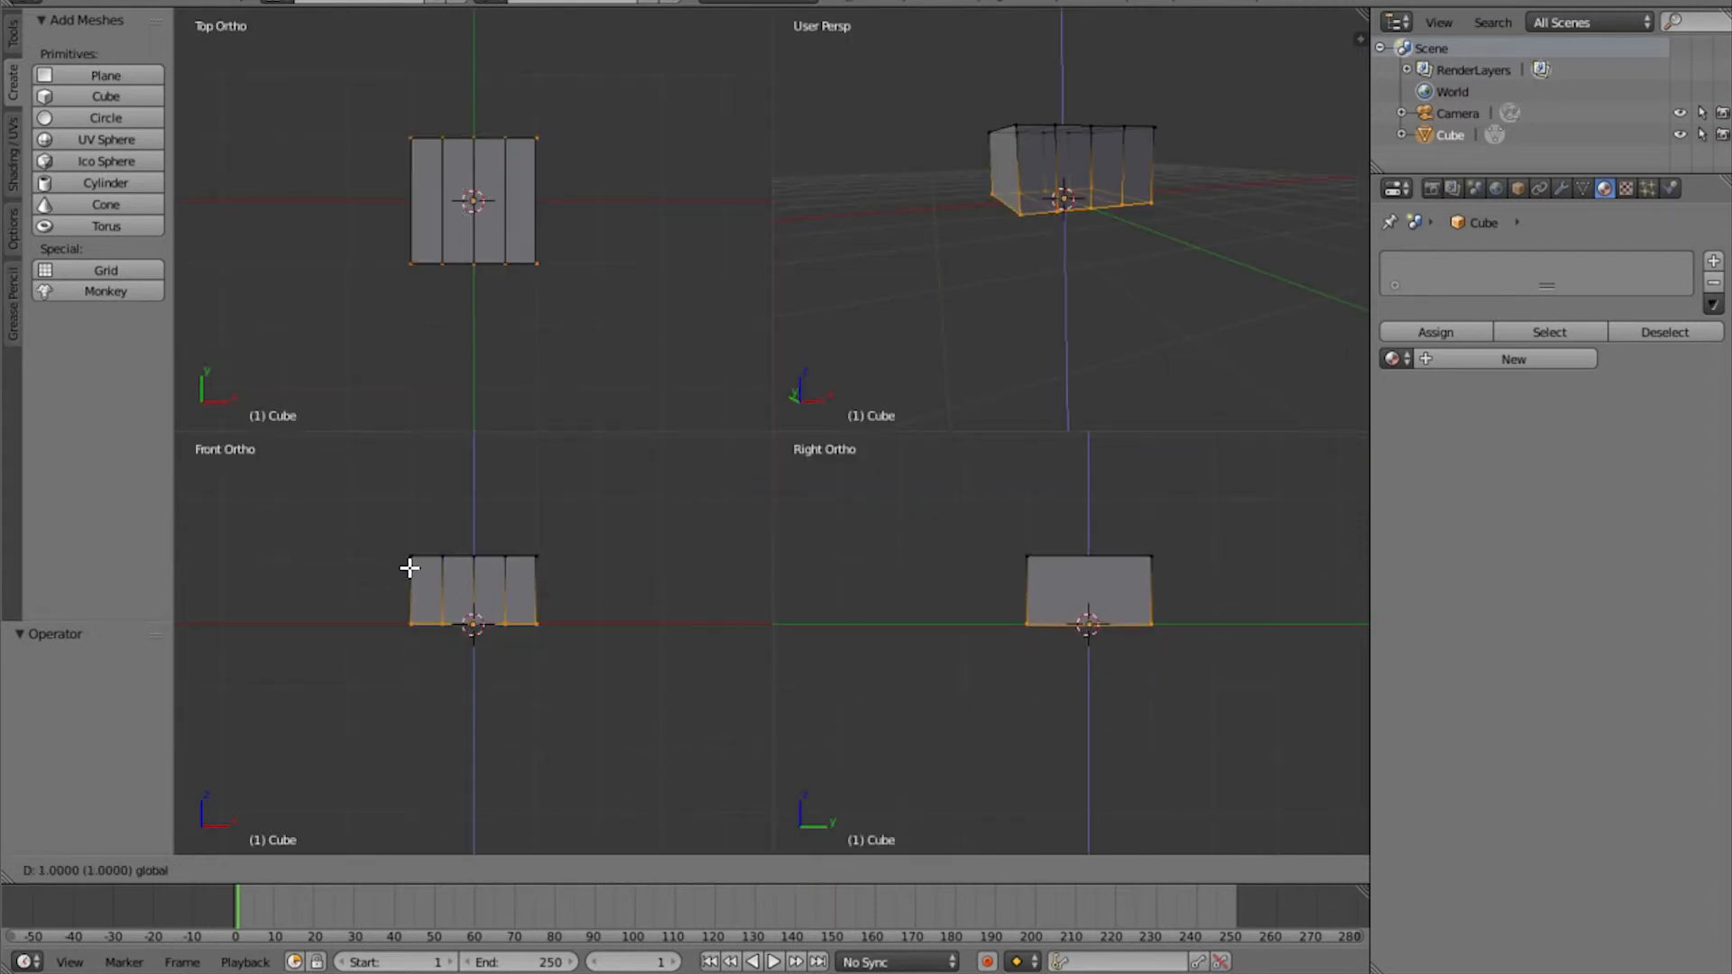
key("Return")
key("ctrl+alt+q")
Switch to face selection and move the cube's end face on the negative X side outward by -2 units along X
middle_click_drag(1035, 220, 909, 348)
key("ctrl+Tab")
left_click(648, 399)
right_click(646, 371)
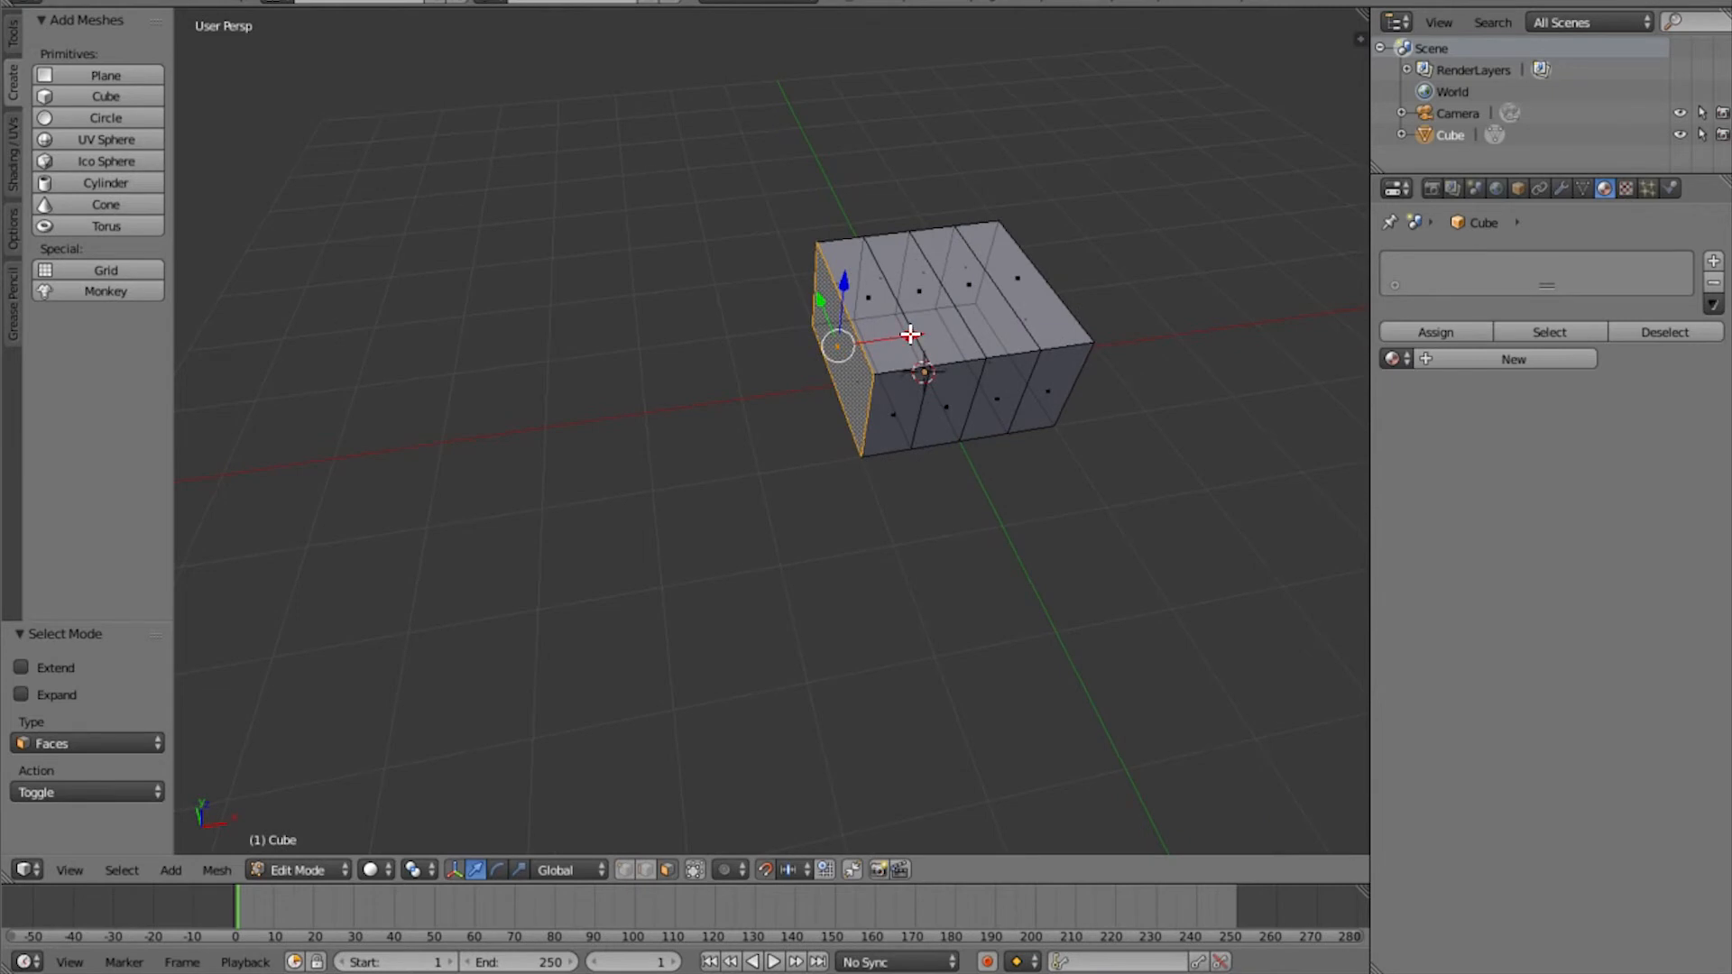
key("e")
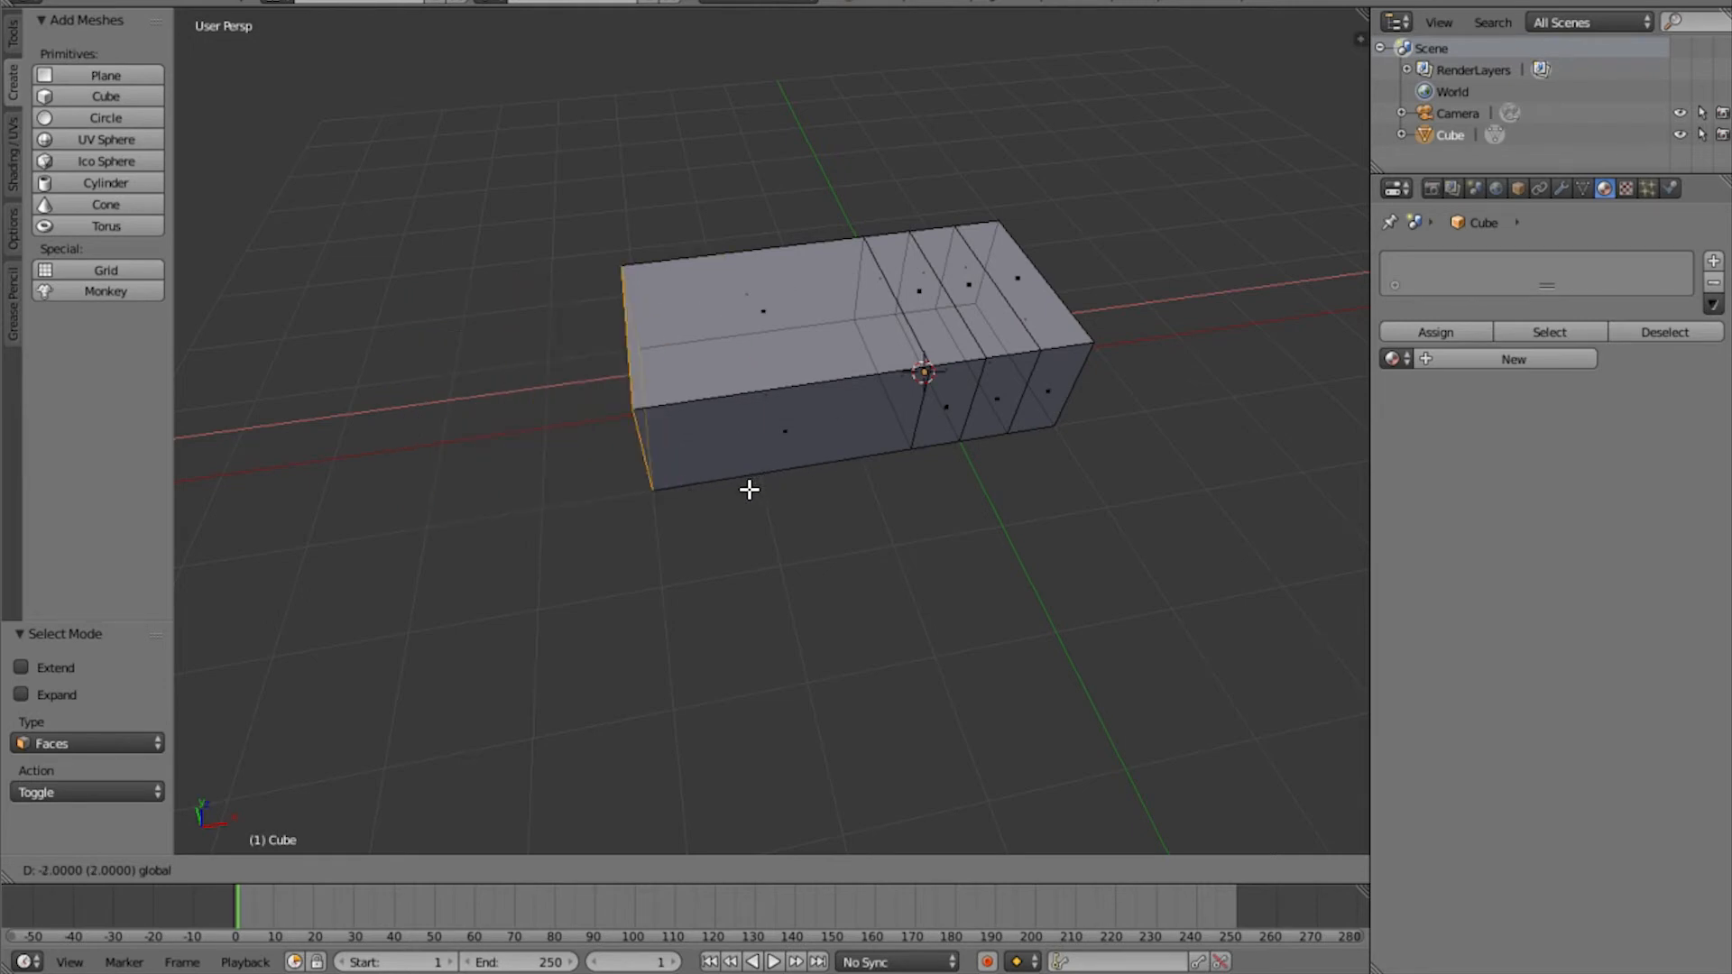
left_click(747, 488)
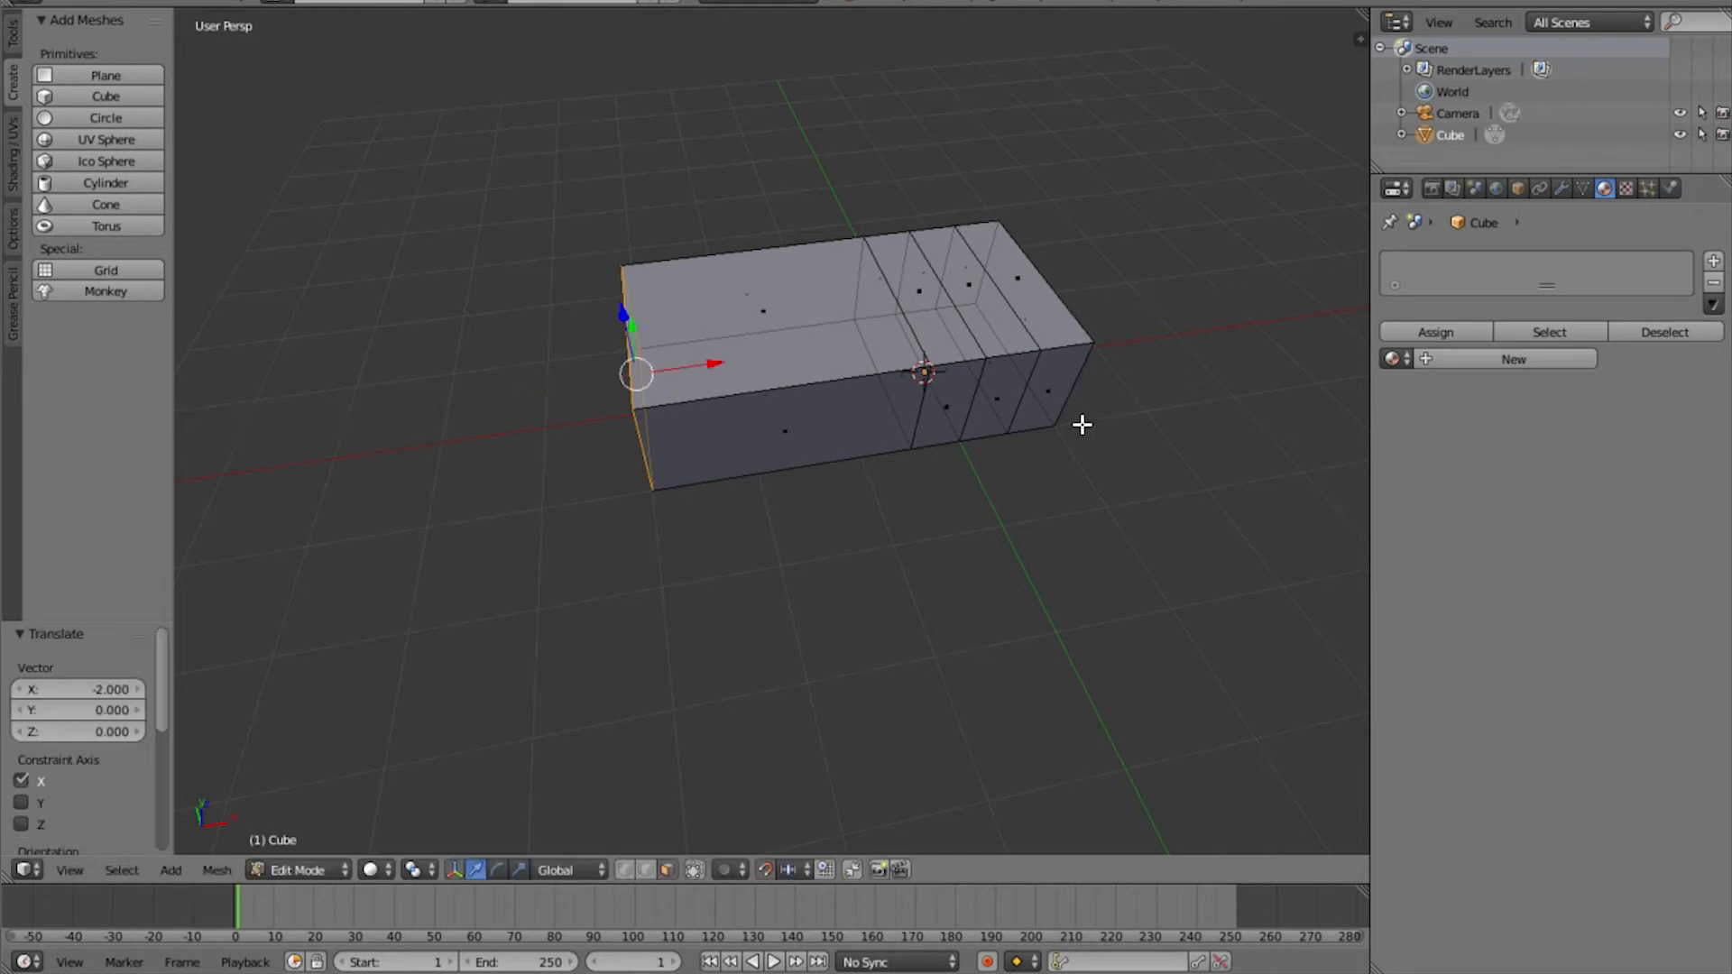
Move the opposite end face outward along X to lengthen the block on that side
middle_click_drag(1079, 408, 893, 402)
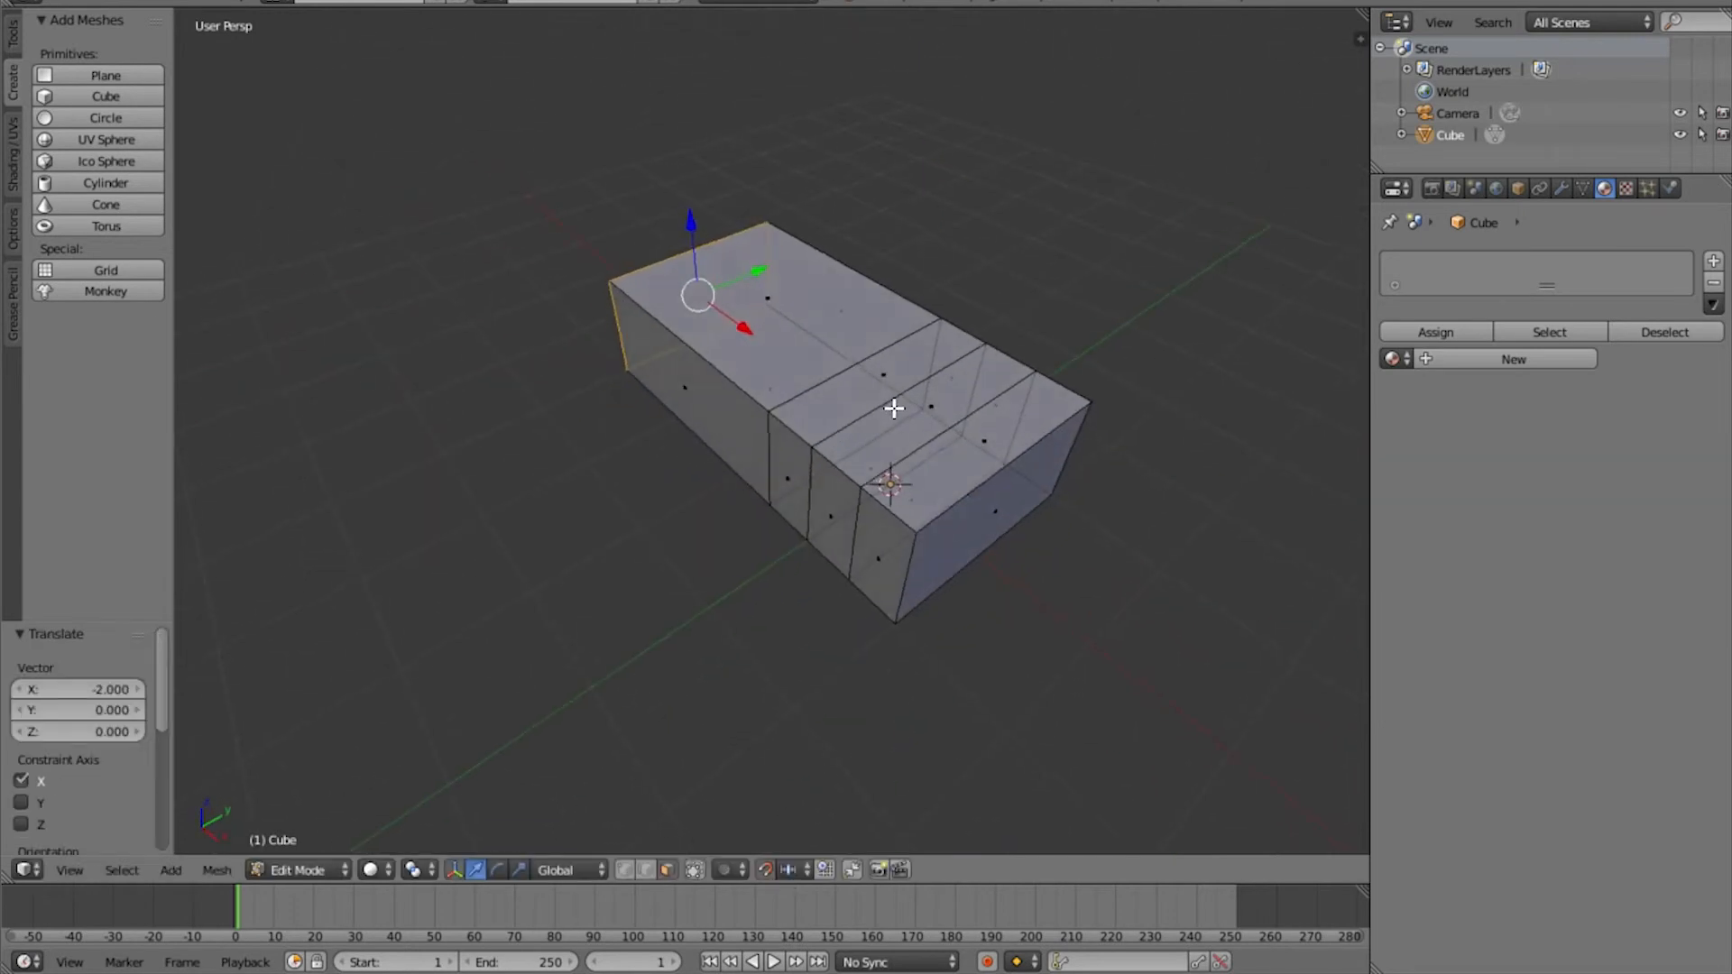
right_click(993, 499)
key("e")
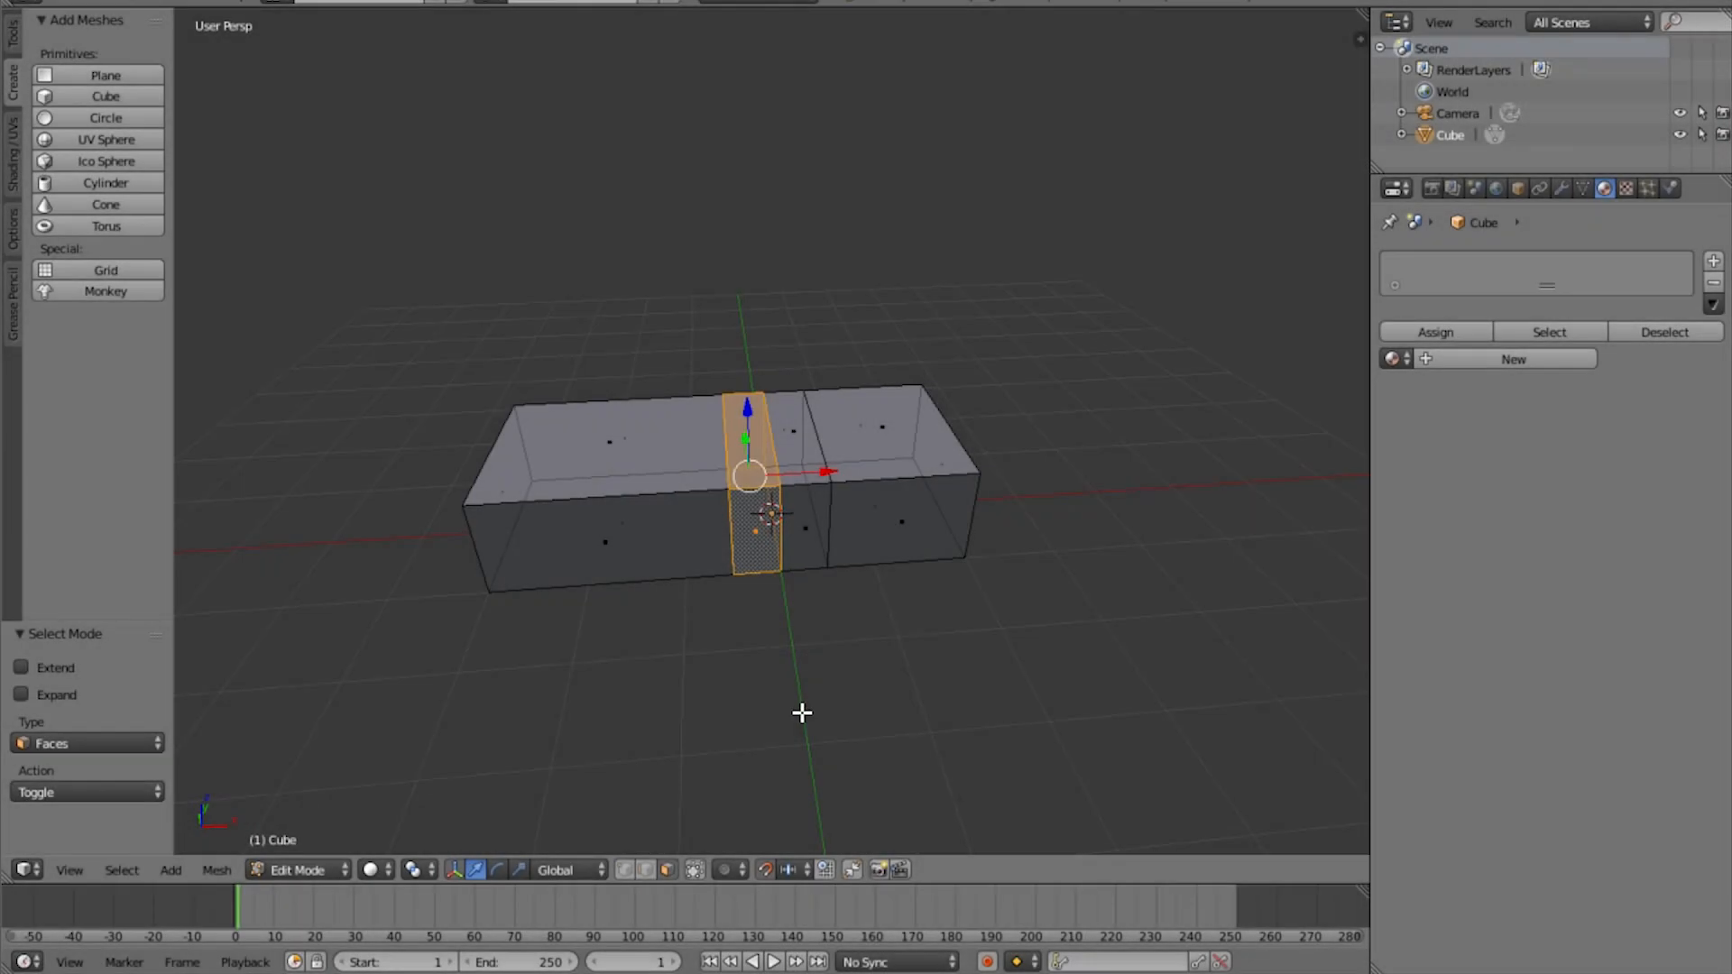
Delete the faces of the narrow segment beside the longest section, splitting the block into two parts
key("x")
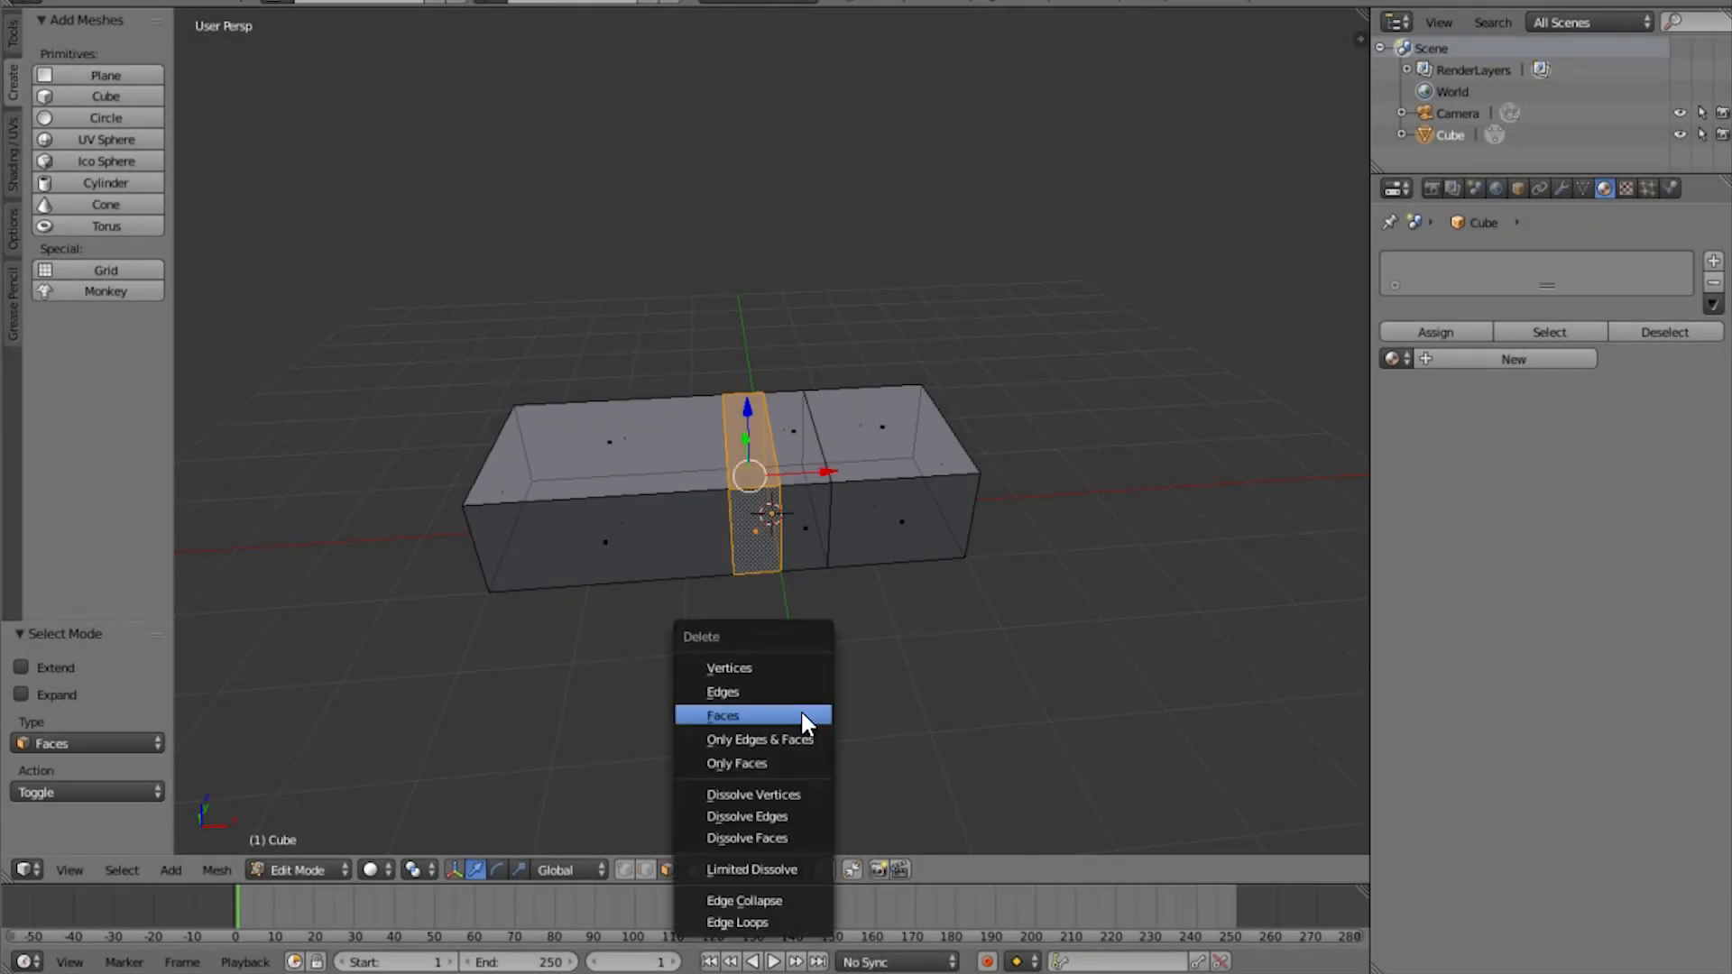
left_click(800, 712)
middle_click_drag(921, 538, 857, 465)
scroll(890, 572, "up", 2)
middle_click_drag(750, 406, 874, 545)
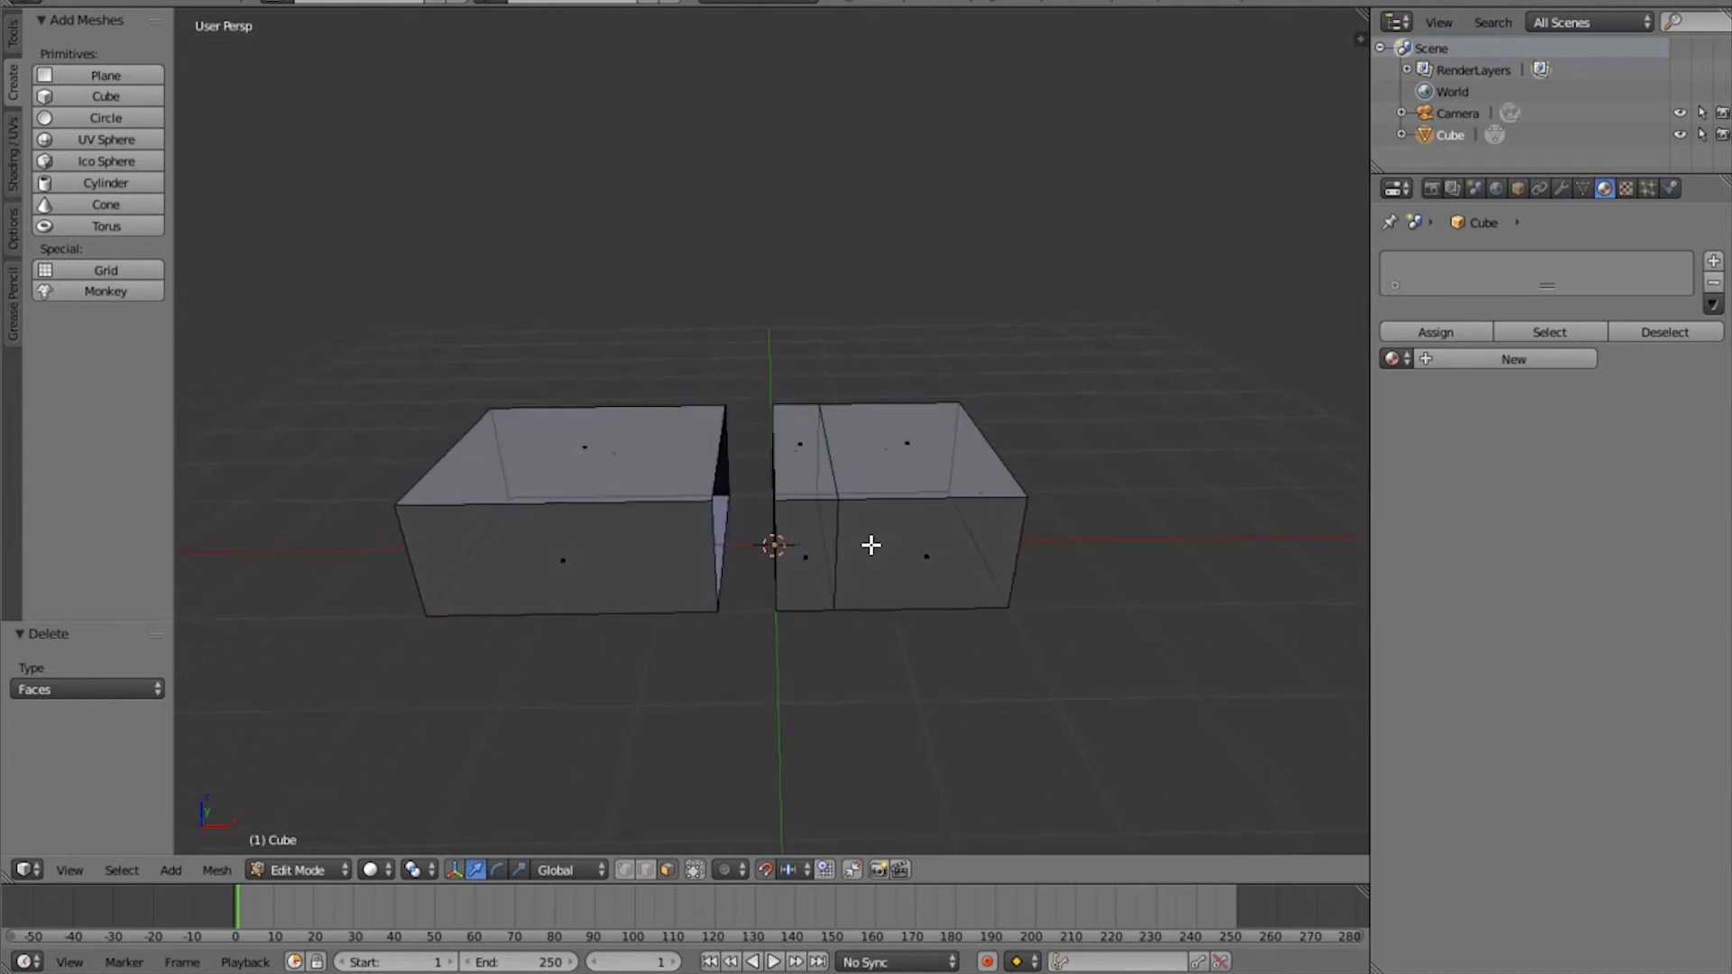
middle_click_drag(803, 500, 824, 525)
Switch to vertex selection, pick the two facing upper front vertices across the gap and try merging them
key("ctrl+Tab")
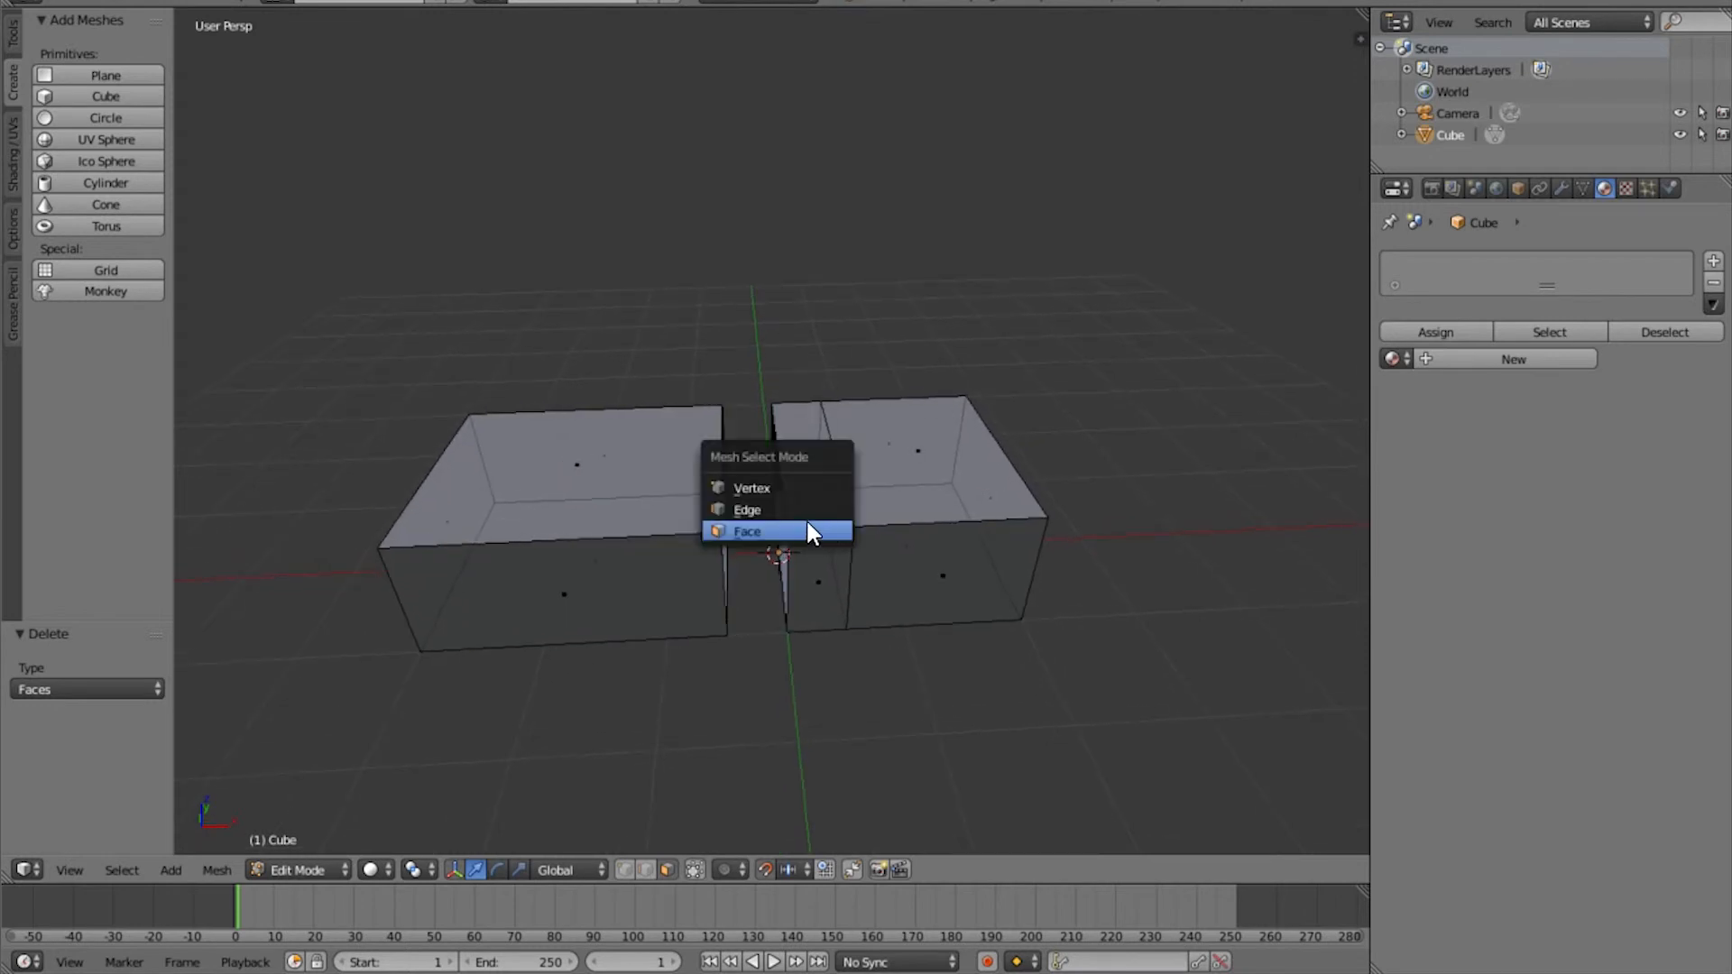
left_click(757, 488)
right_click(721, 530)
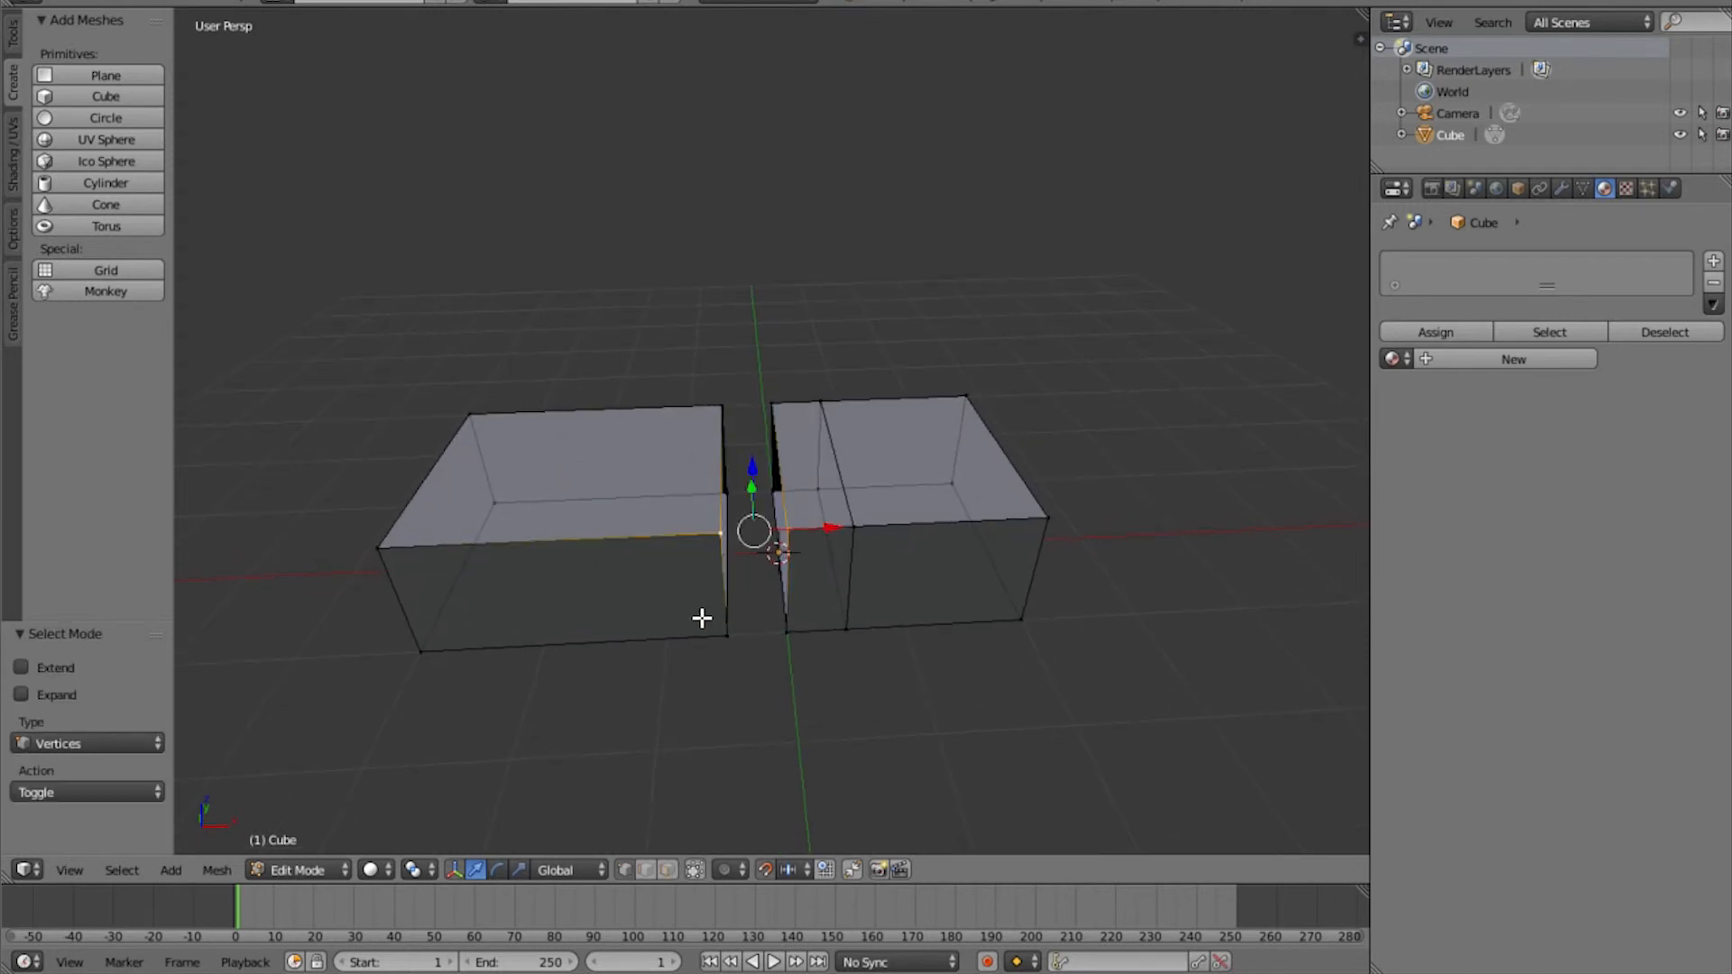
left_click(15, 34)
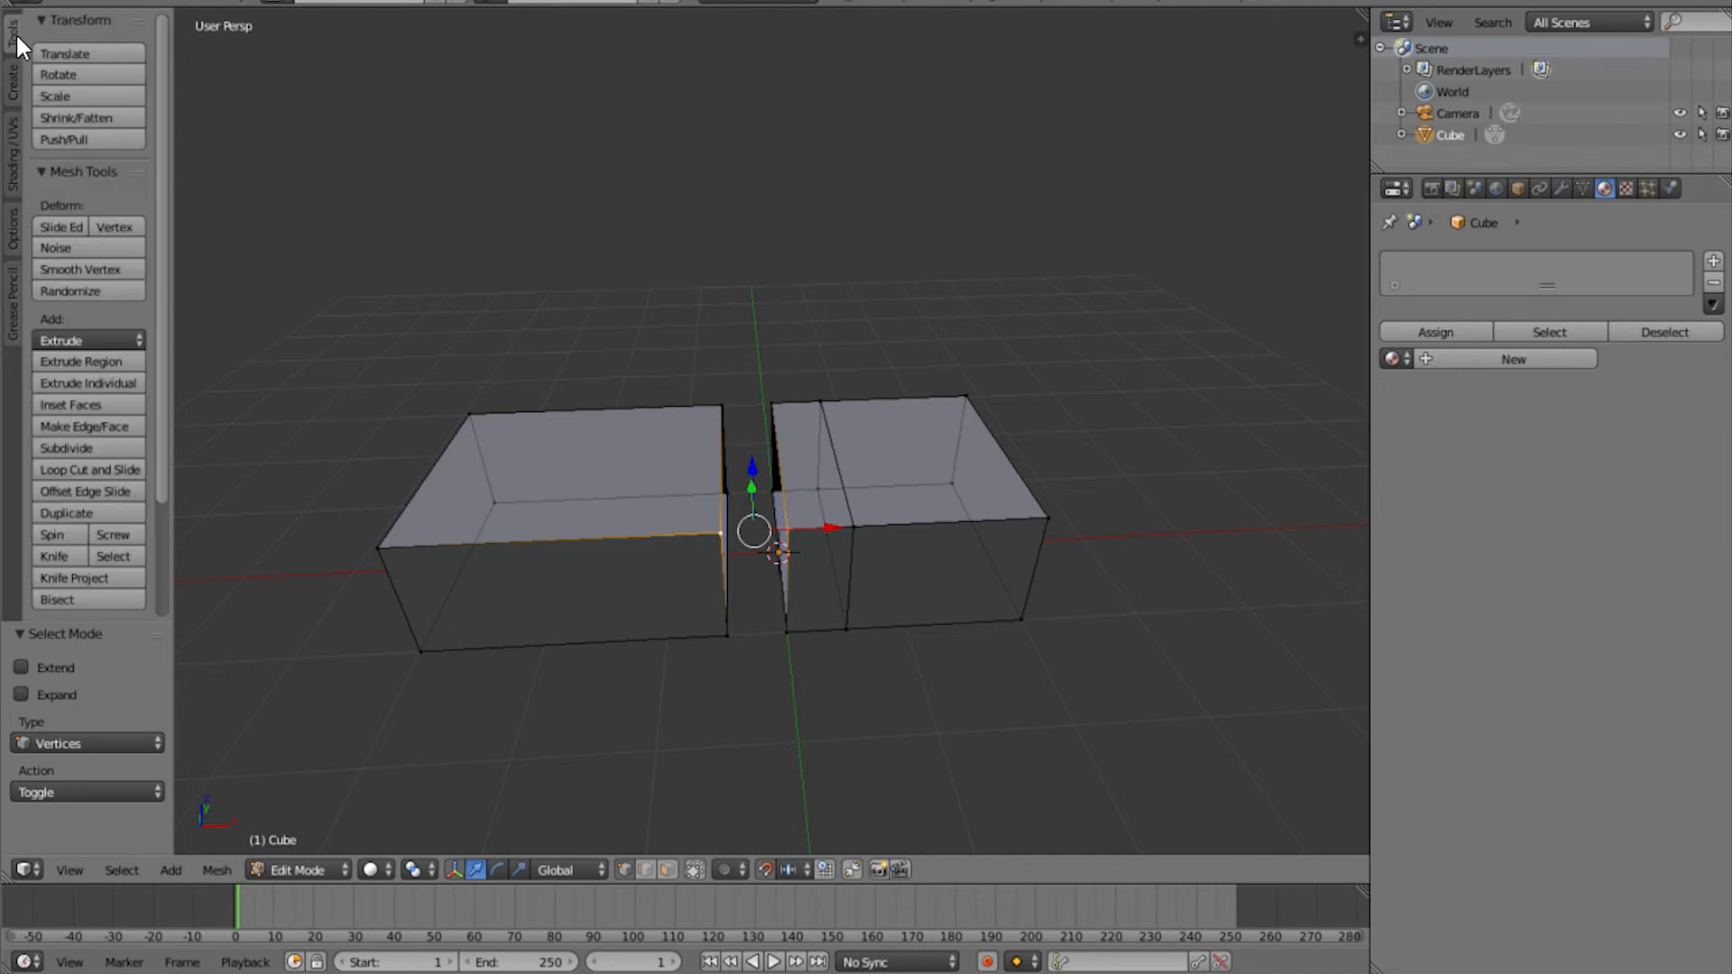
scroll(36, 487, "down", 5)
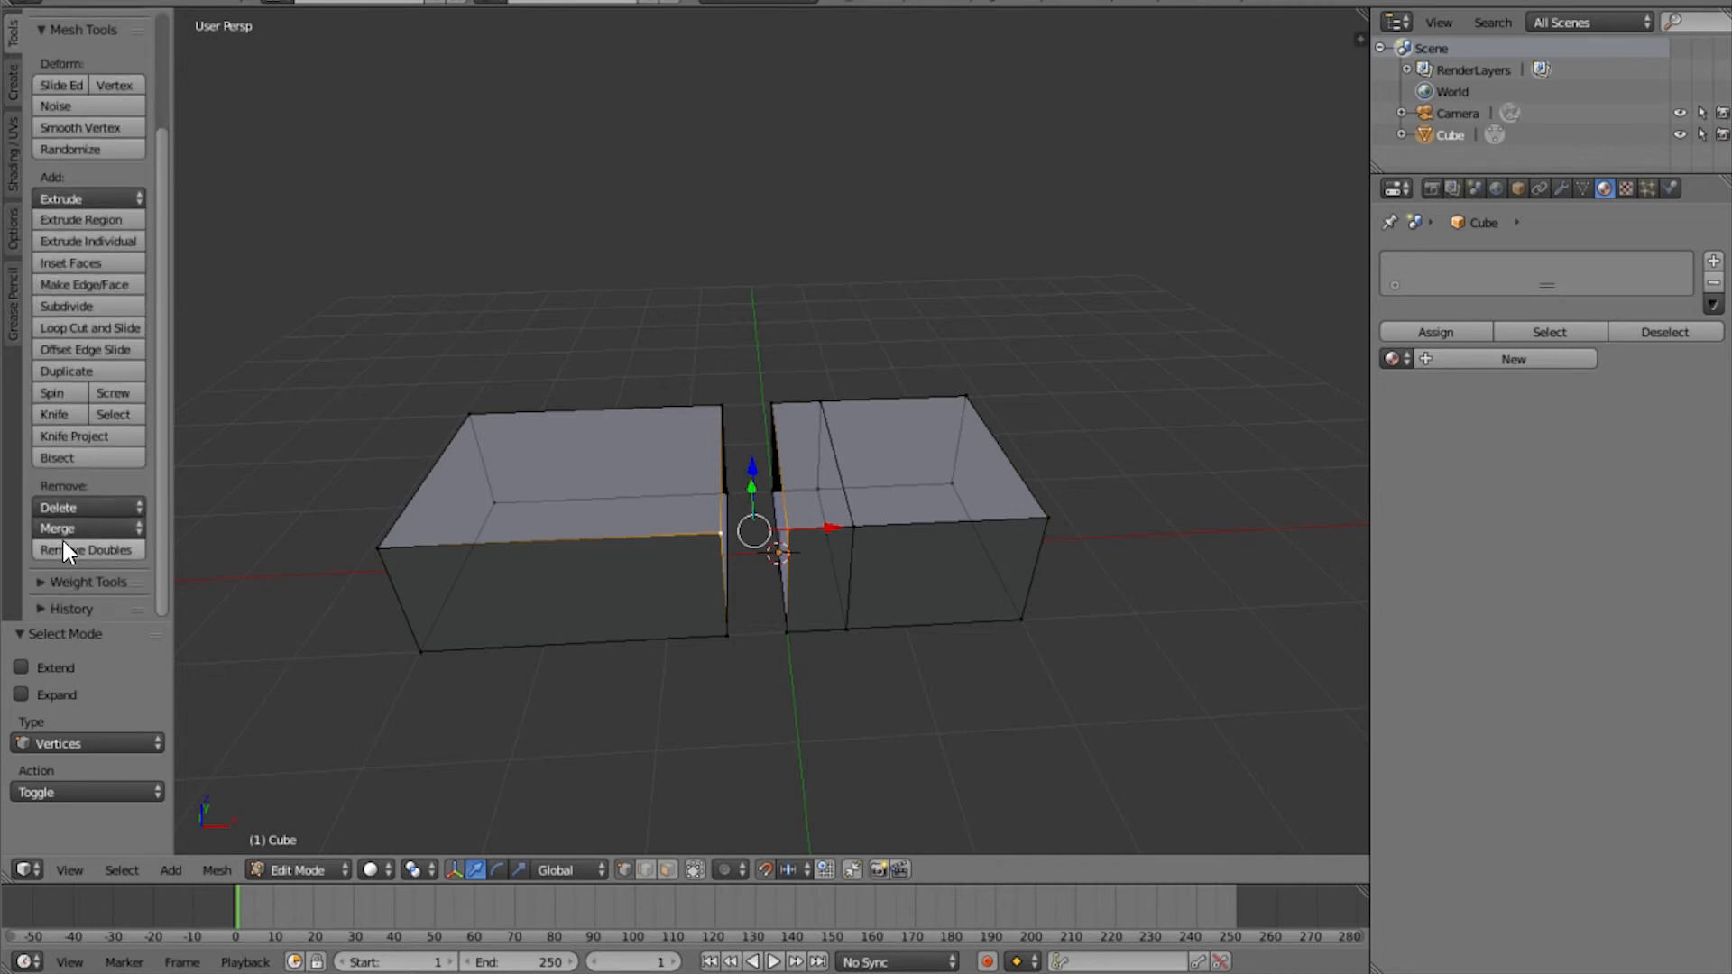
left_click(70, 528)
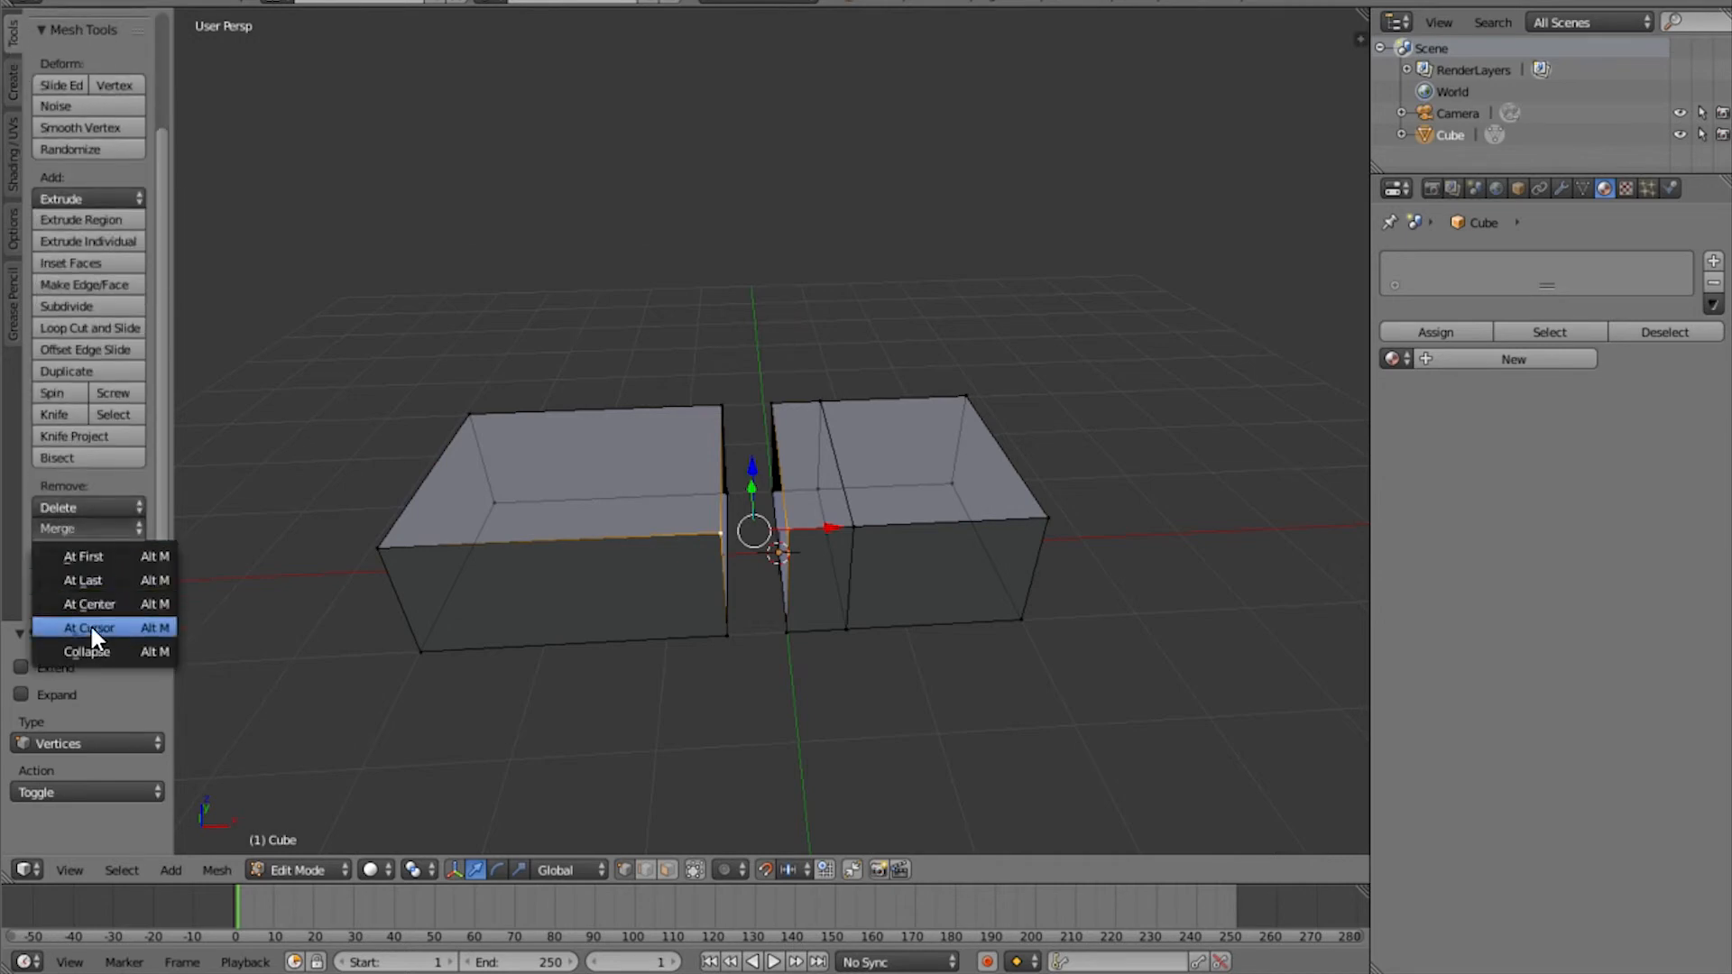
left_click(100, 556)
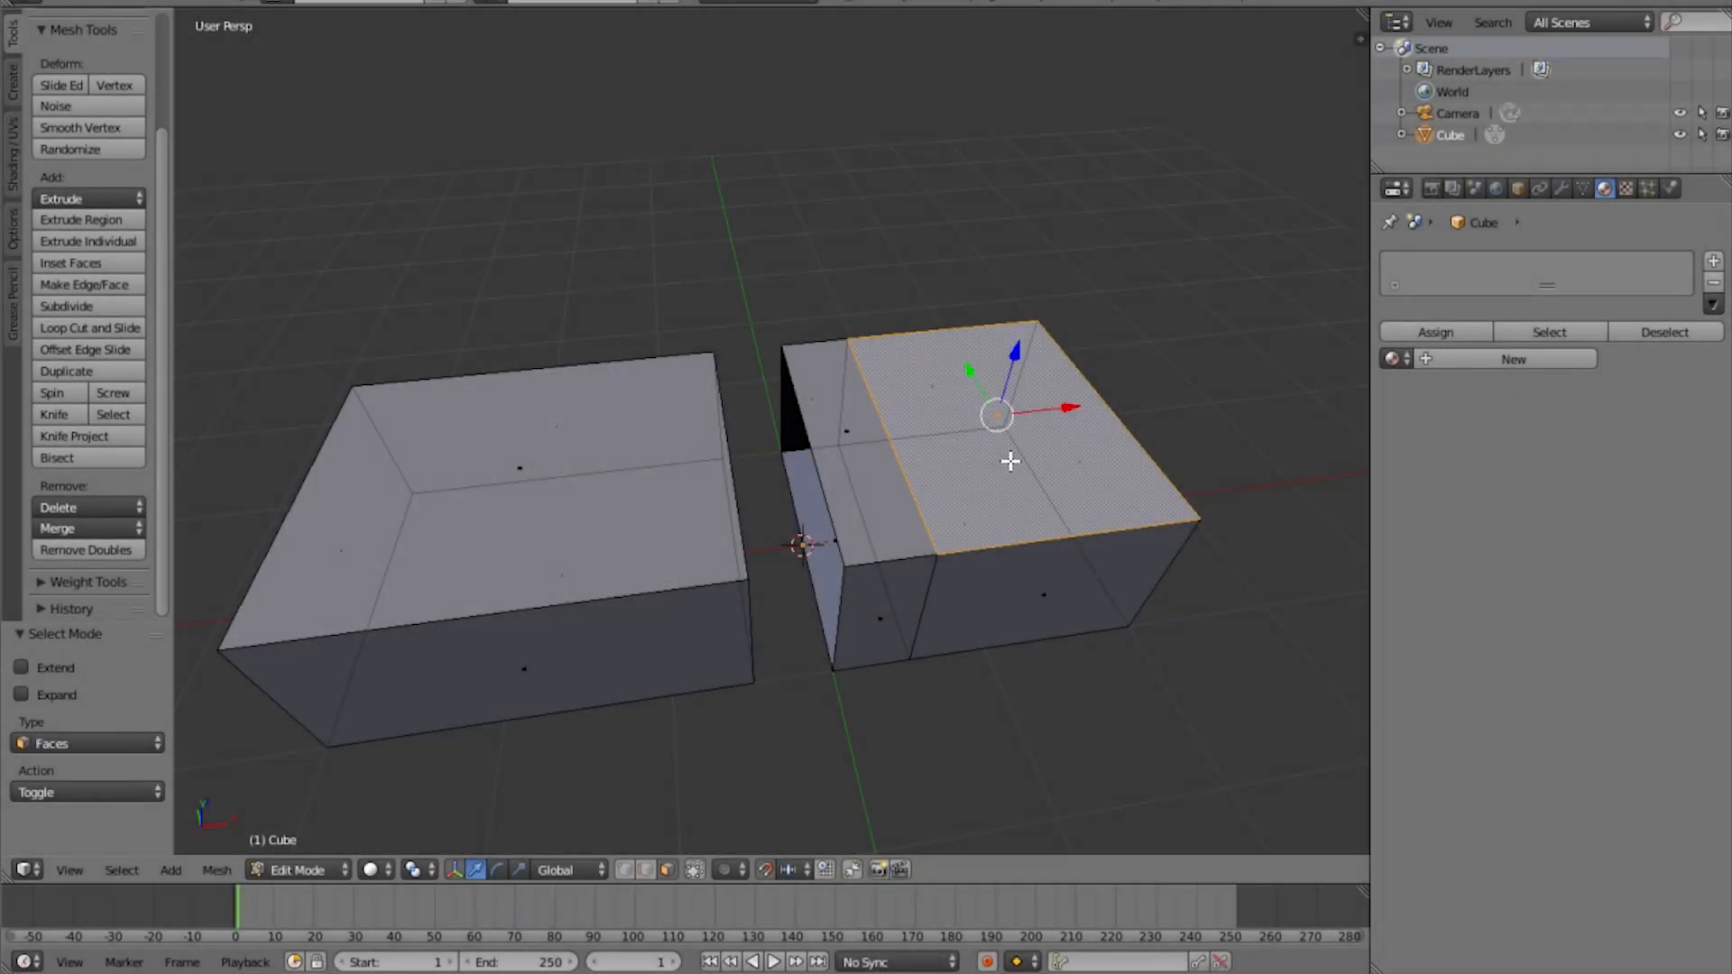
Delete the top face of the right block's wide section and select the edge loop around the opening
key("x")
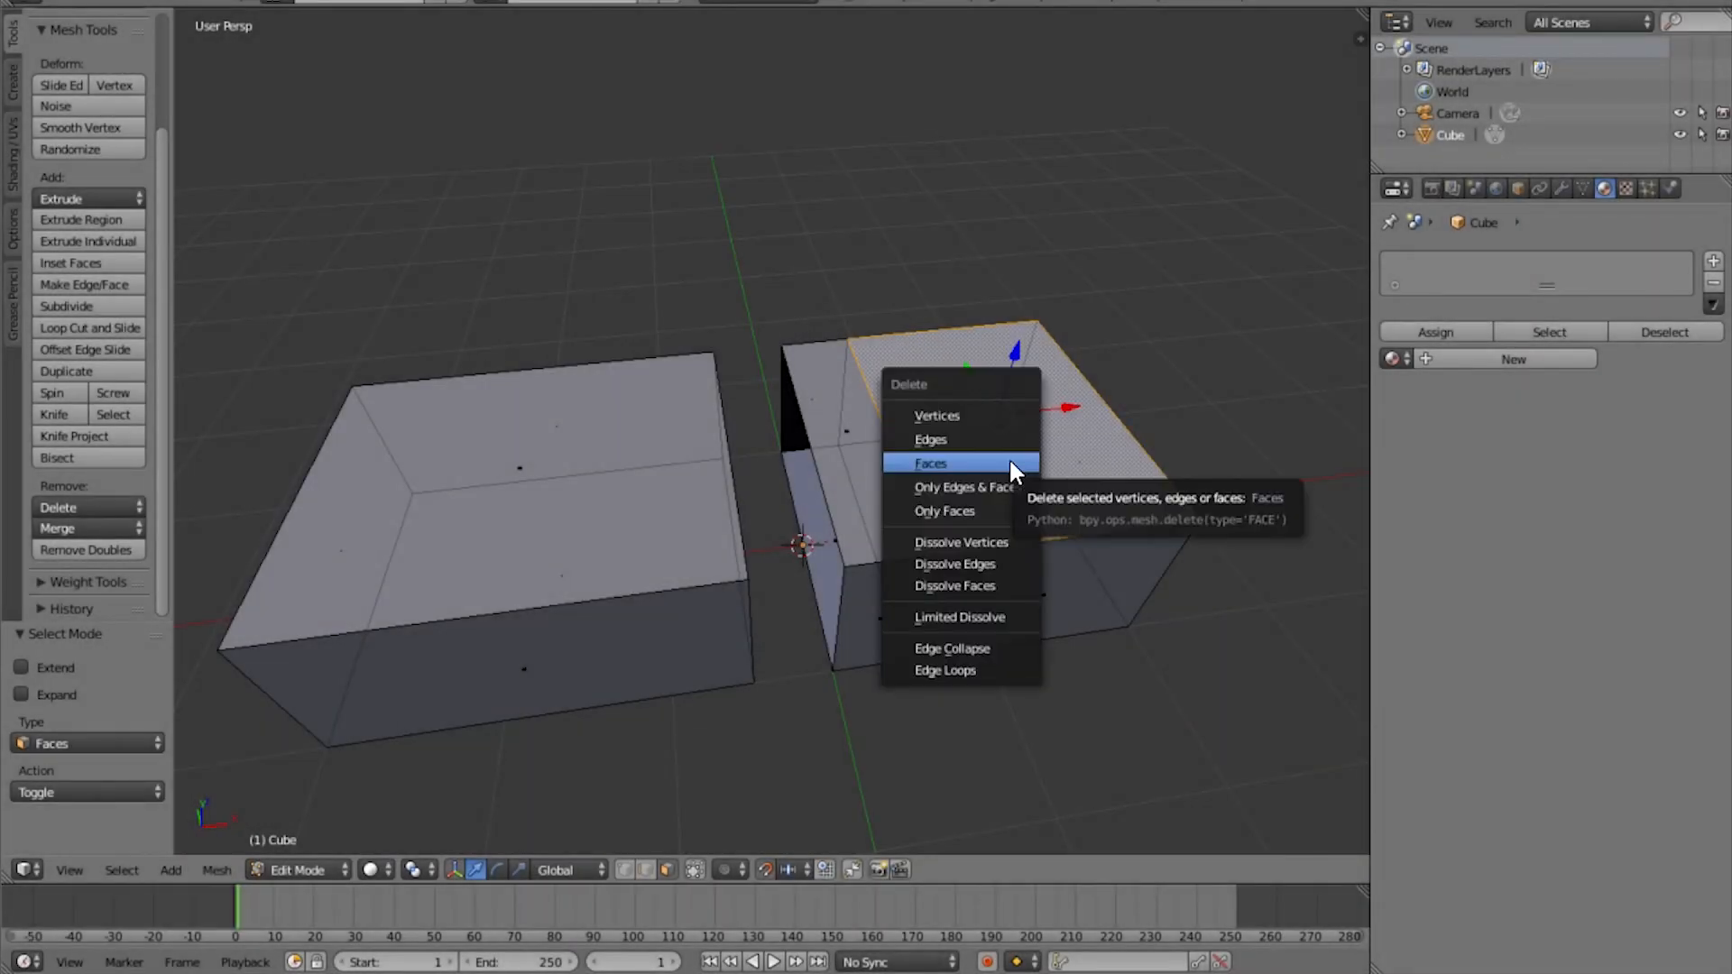
left_click(1011, 463)
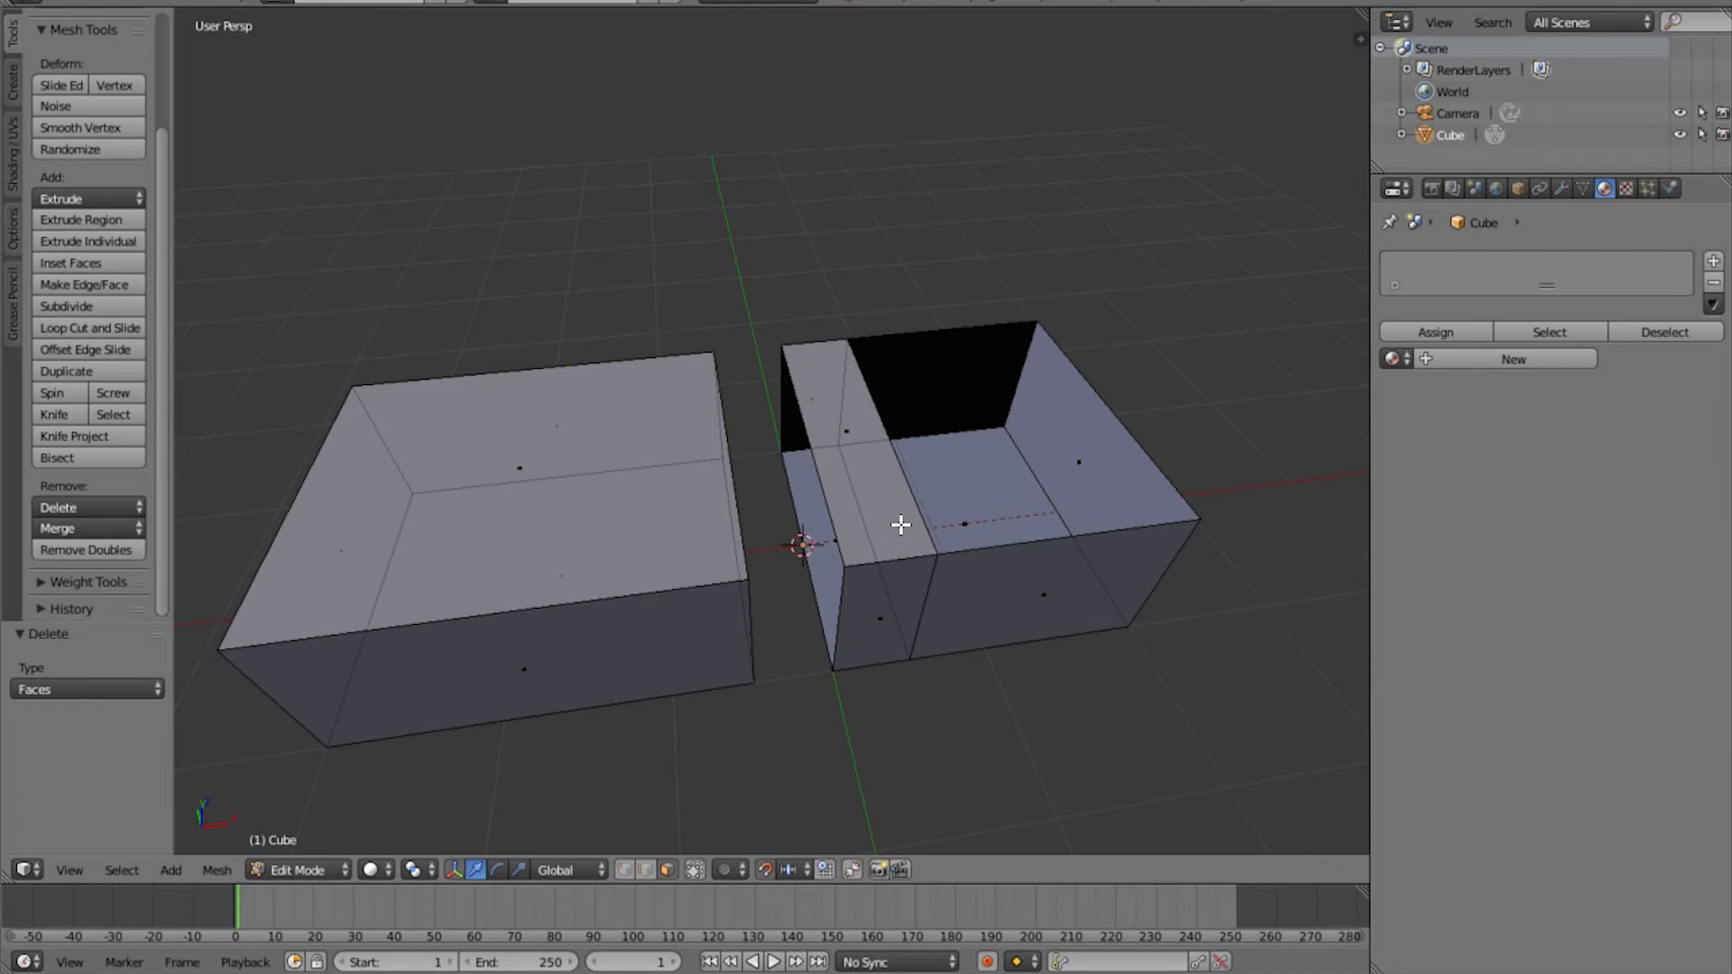
key("ctrl+Tab")
left_click(900, 467)
left_click(901, 470, "alt")
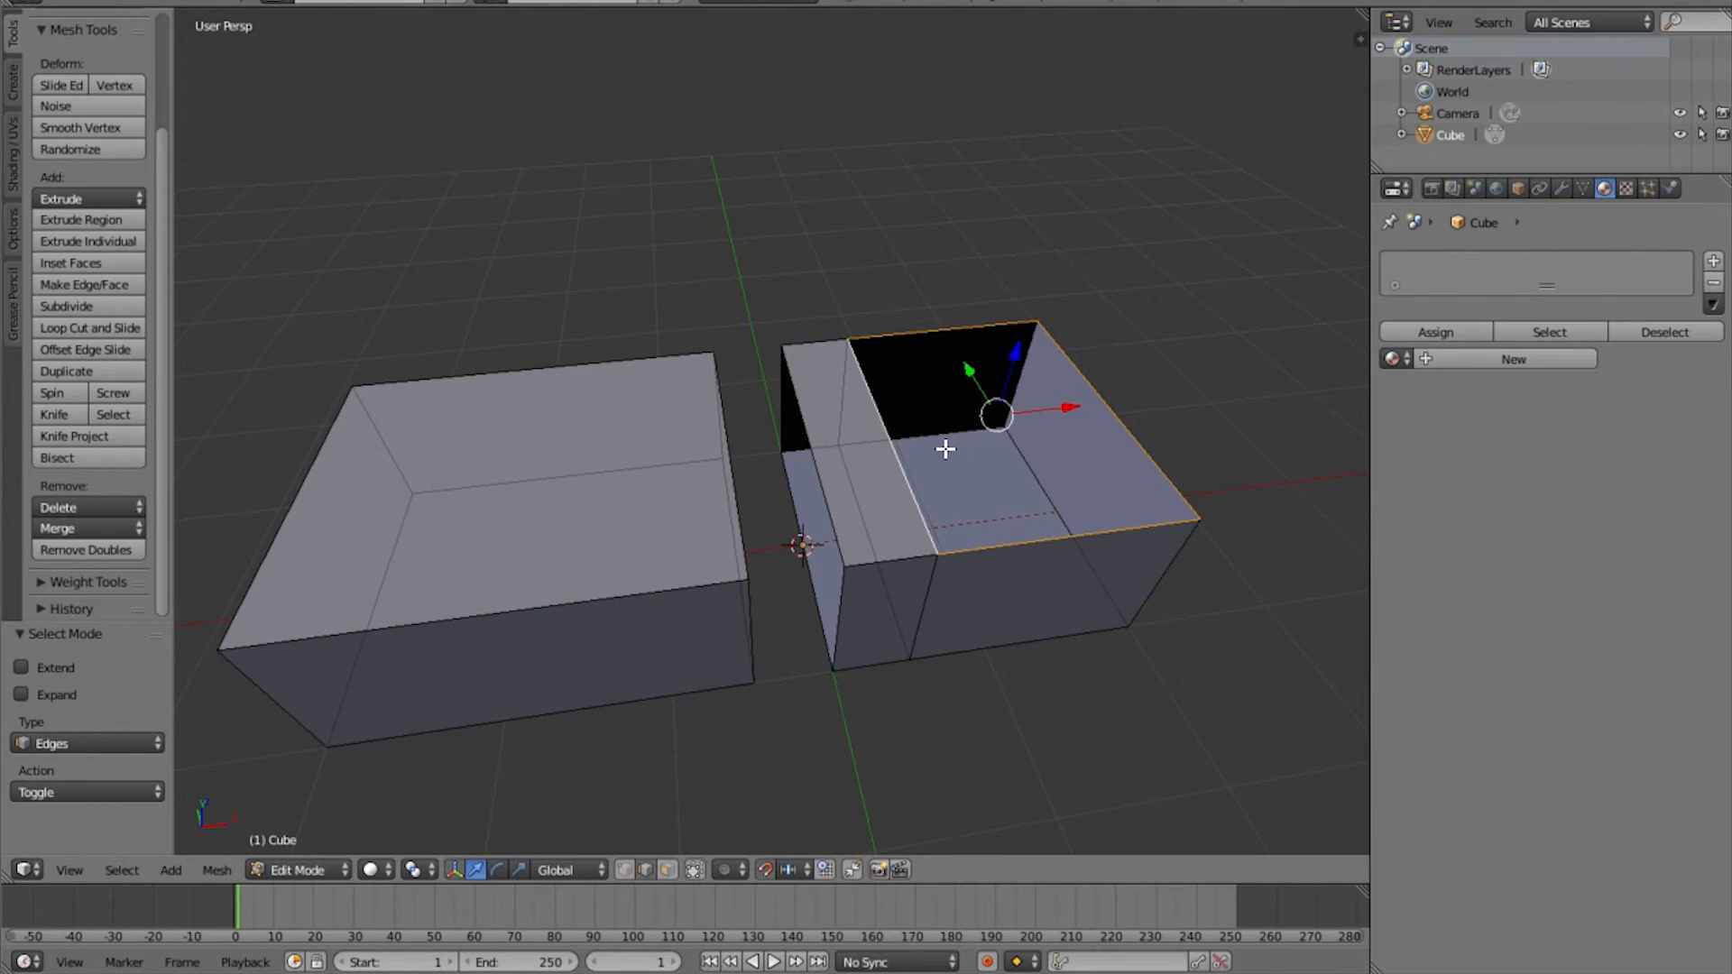
Select the open edge loops on both sides of the gap and connect them with Bridge Edge Loops
left_click(813, 451, "alt")
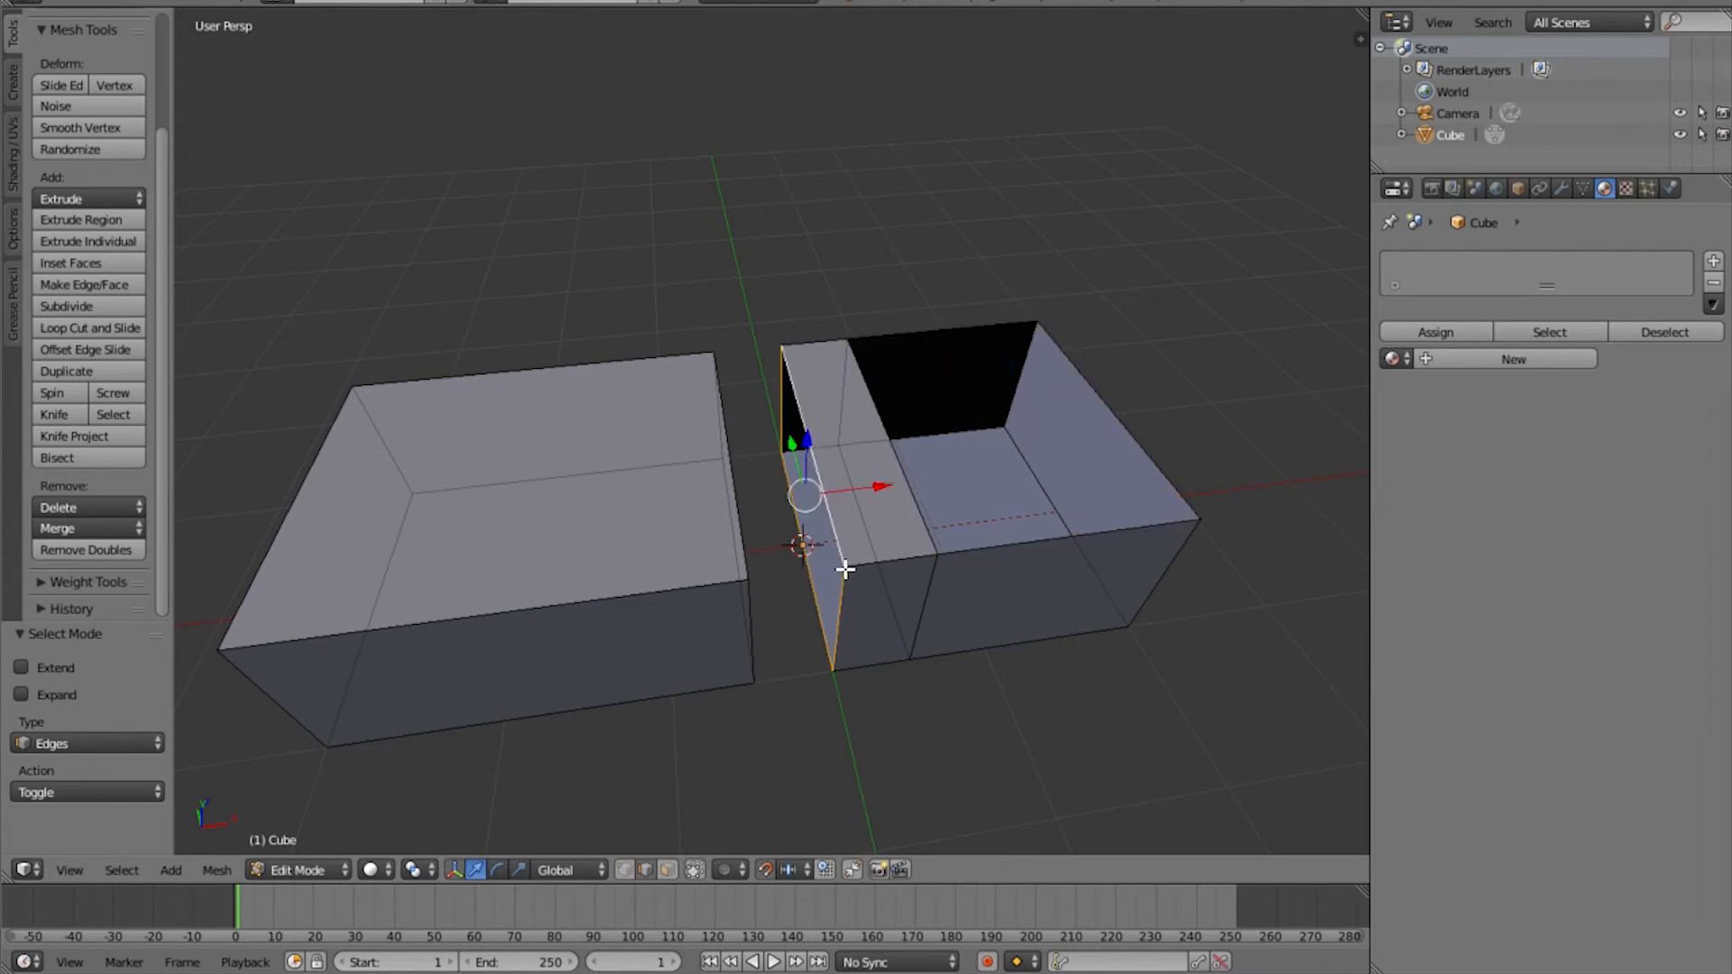
middle_click_drag(879, 629, 688, 506)
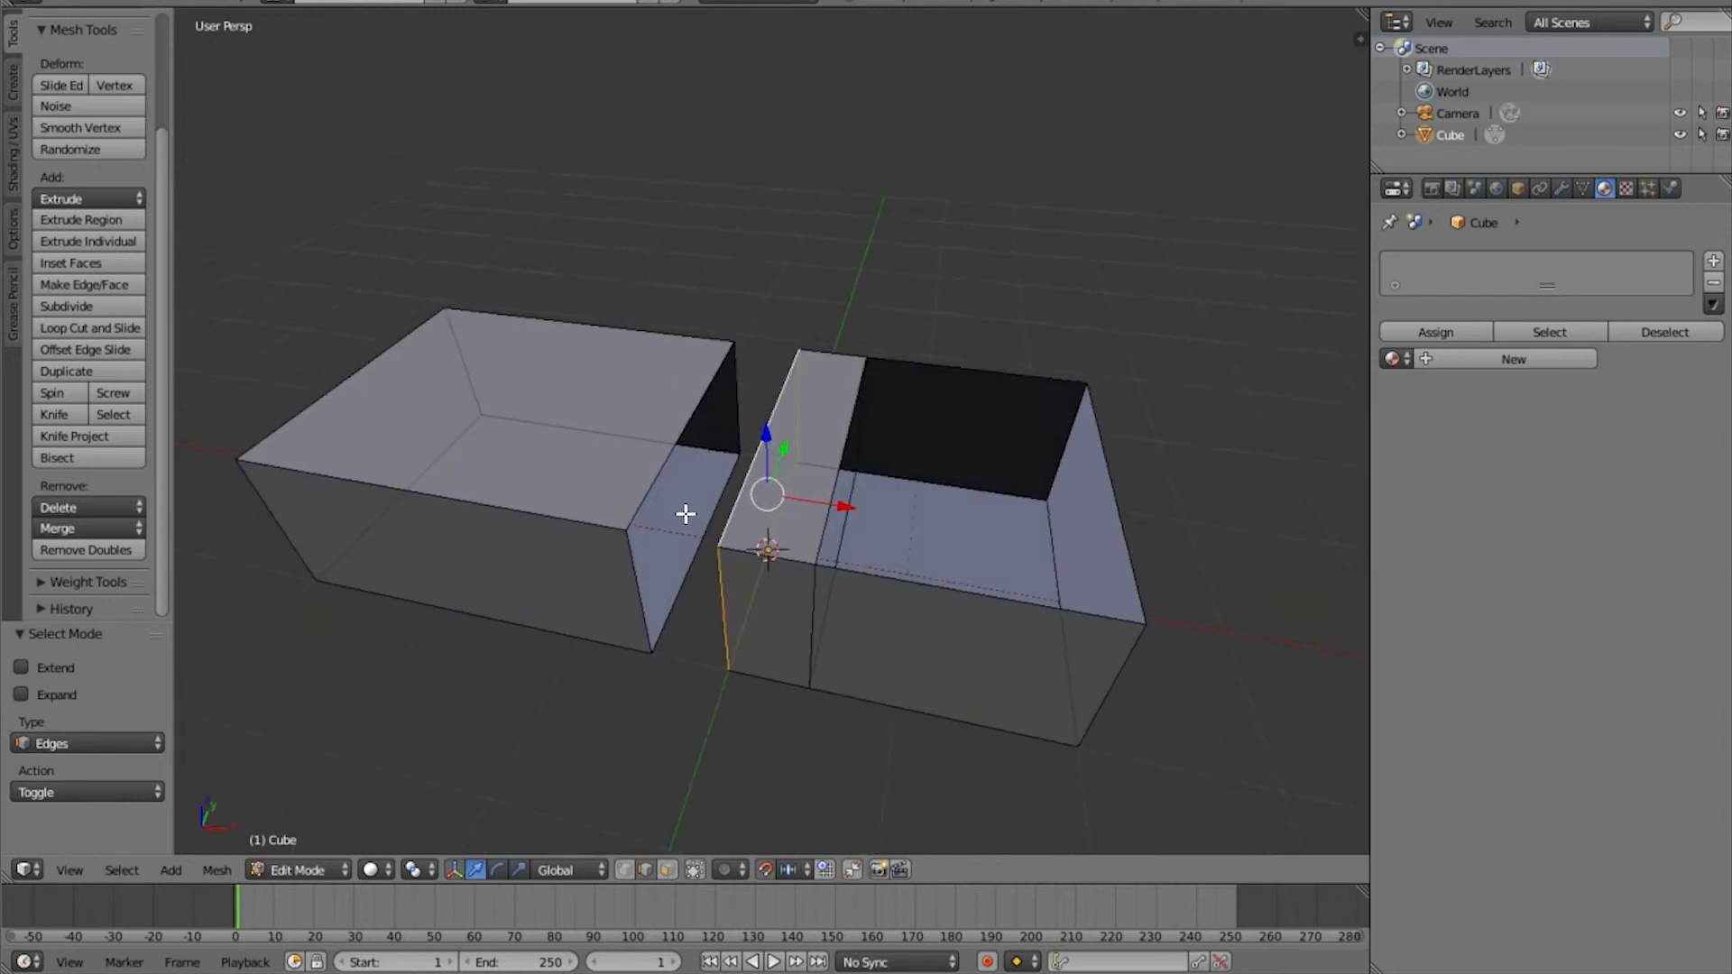
left_click(648, 489, "alt+shift")
middle_click_drag(712, 568, 772, 456)
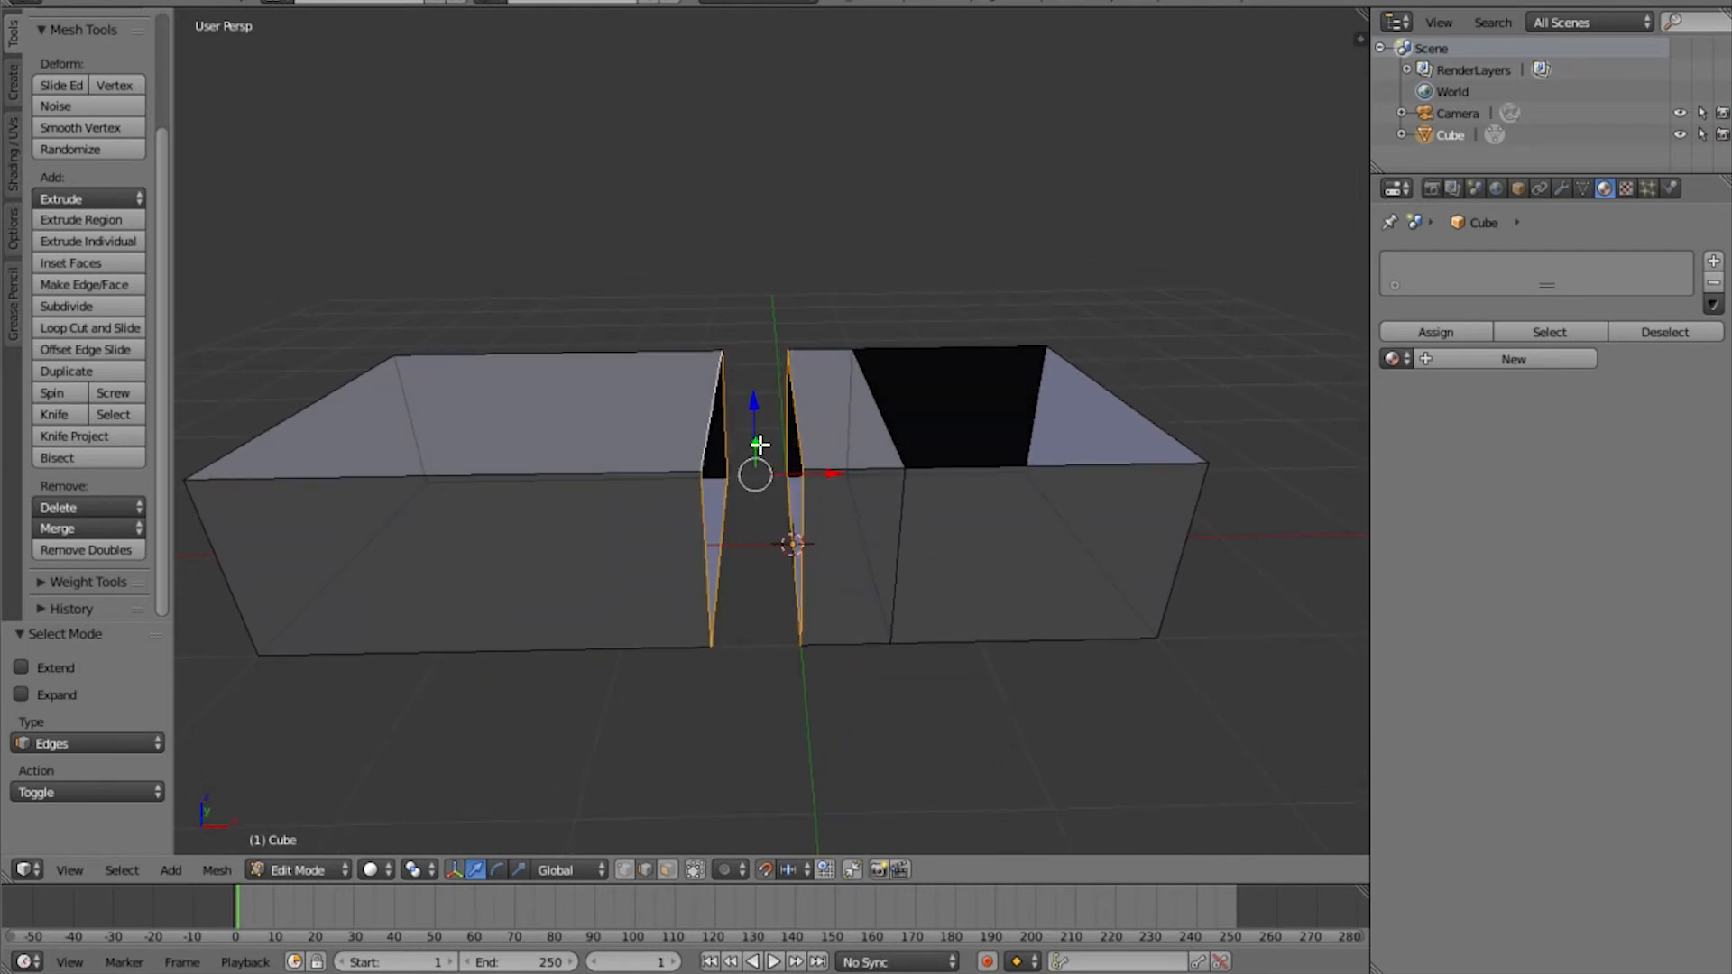
left_click(215, 871)
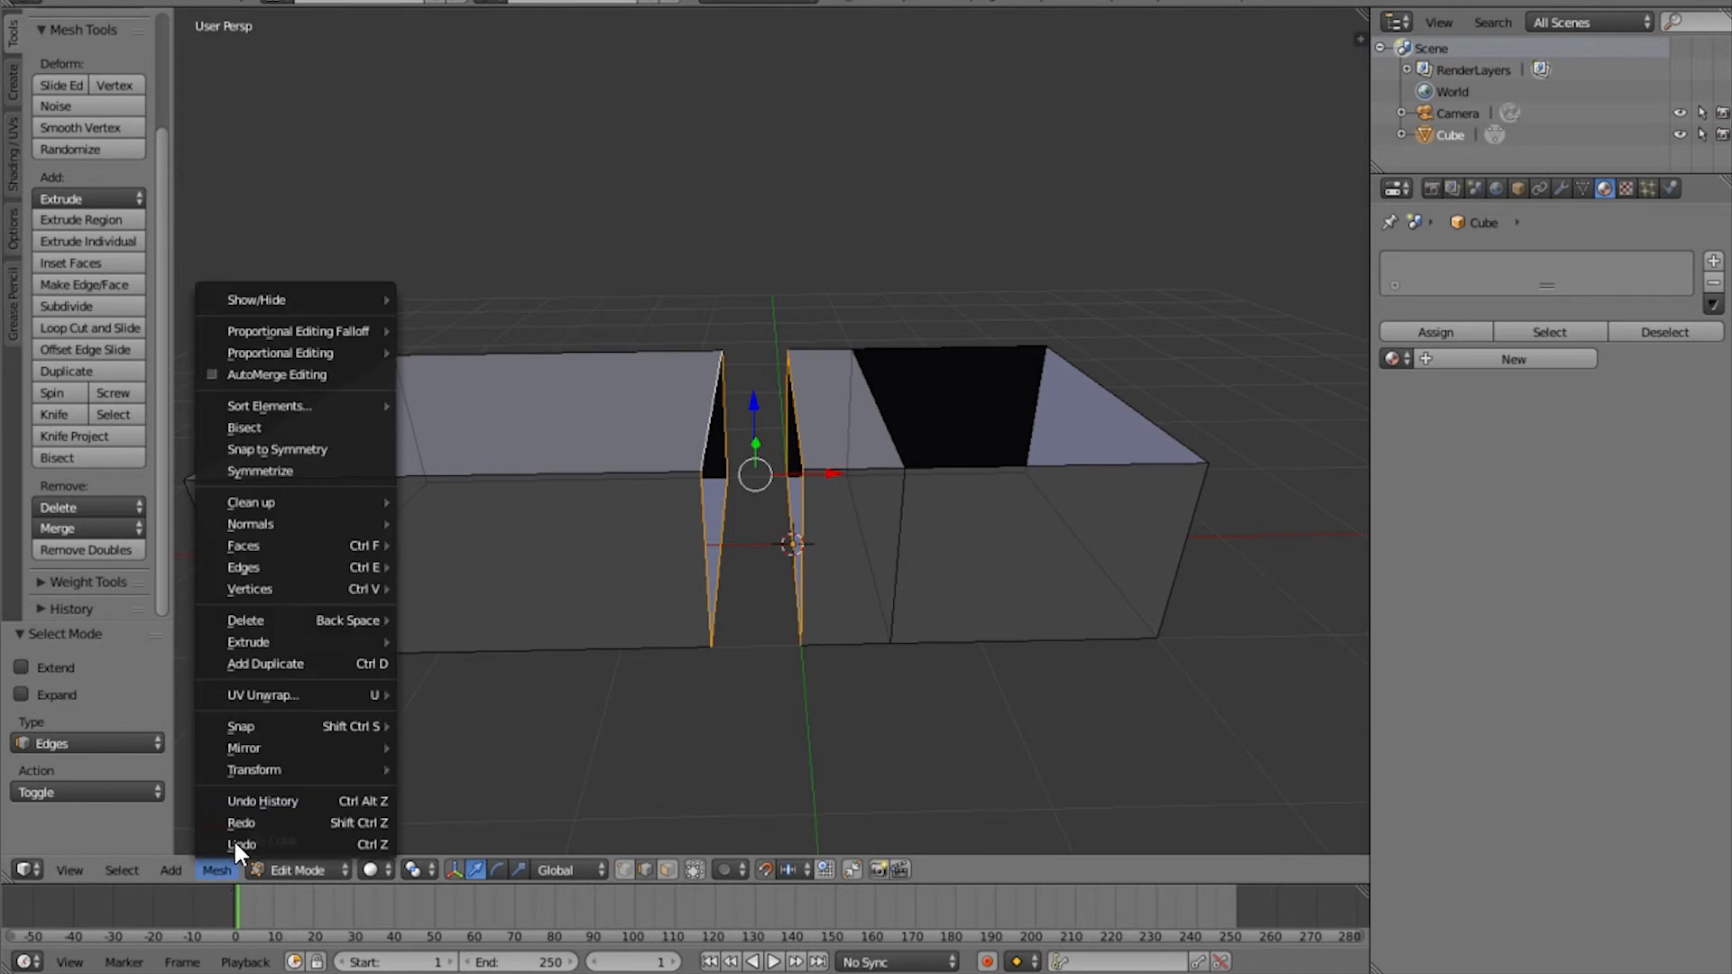
mouse_move(297, 580)
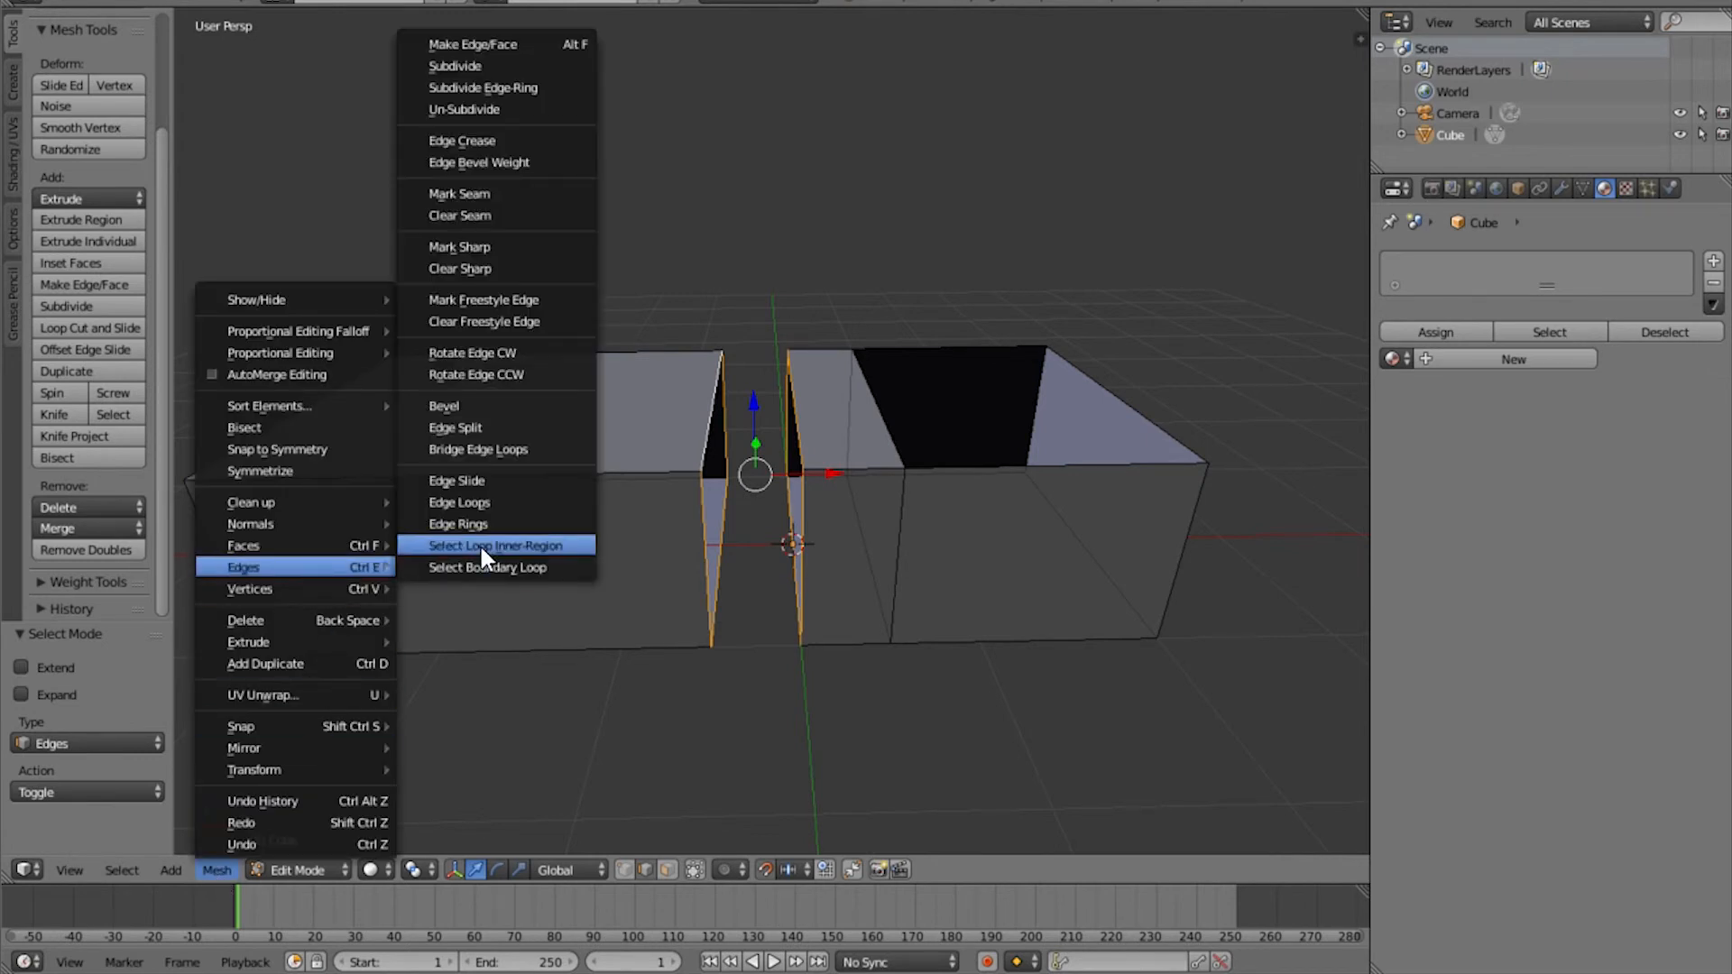
left_click(499, 456)
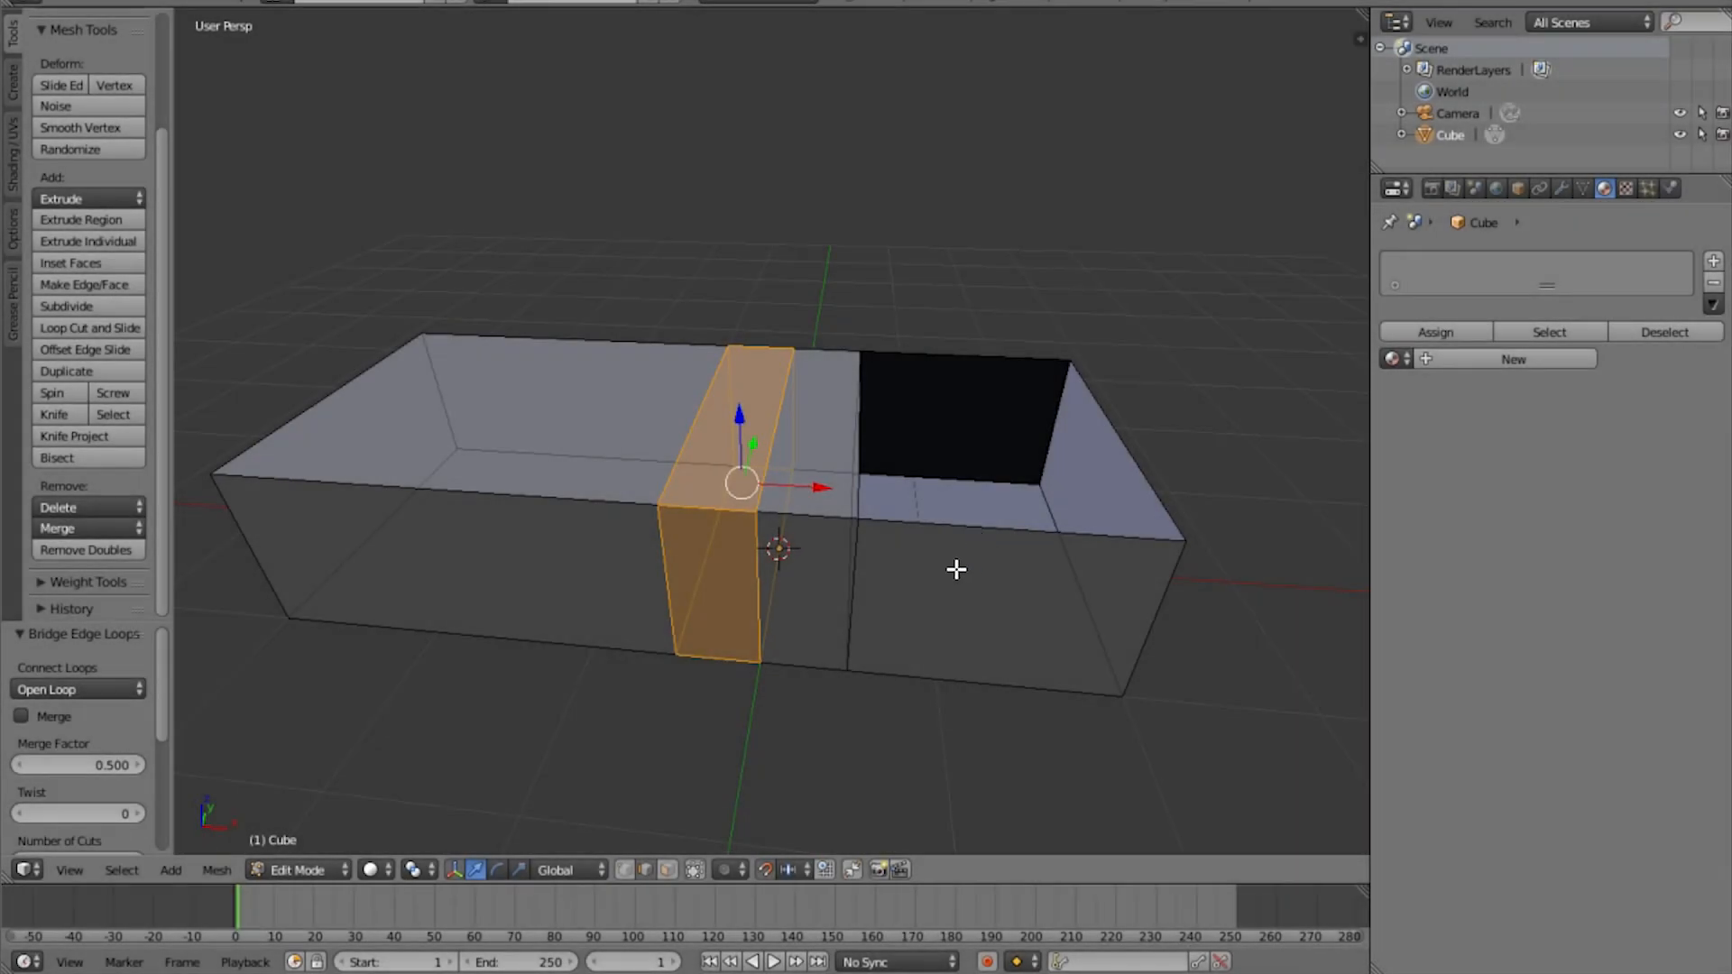
Select the edge loop around the open top of the end section and close it with Fill
mouse_move(956, 569)
middle_mouse_down()
mouse_move(963, 596)
mouse_move(897, 538)
mouse_move(993, 520)
mouse_move(964, 562)
middle_mouse_up()
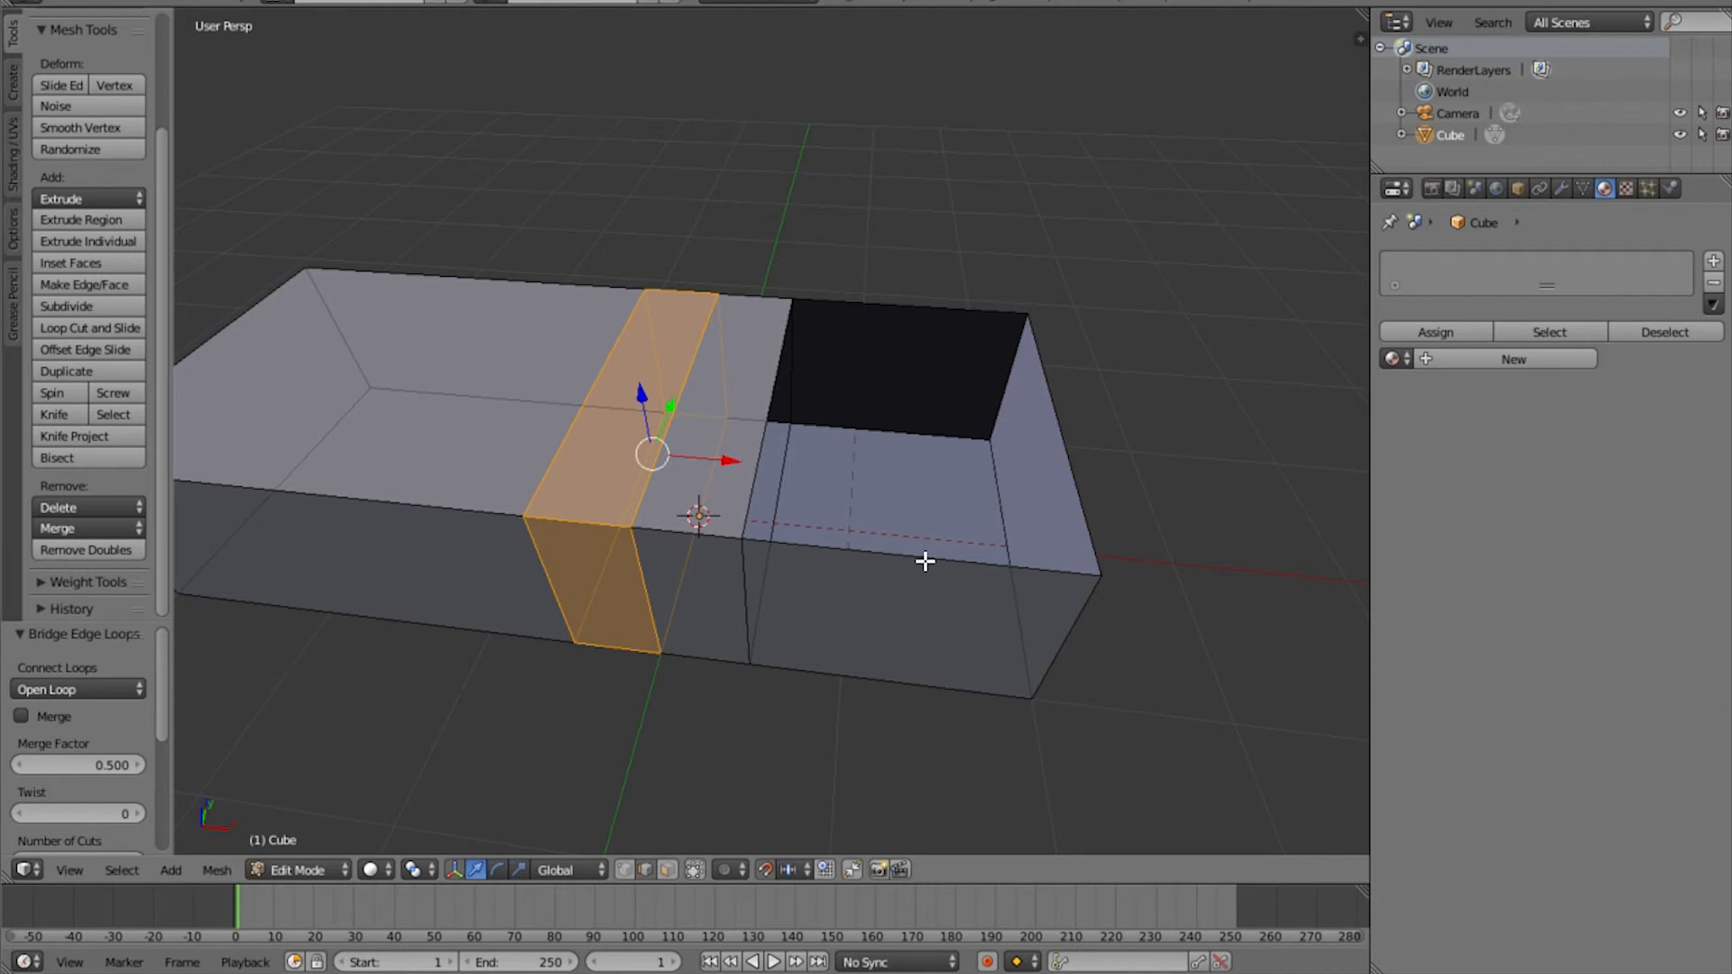
right_click(925, 561, "alt")
left_click(215, 870)
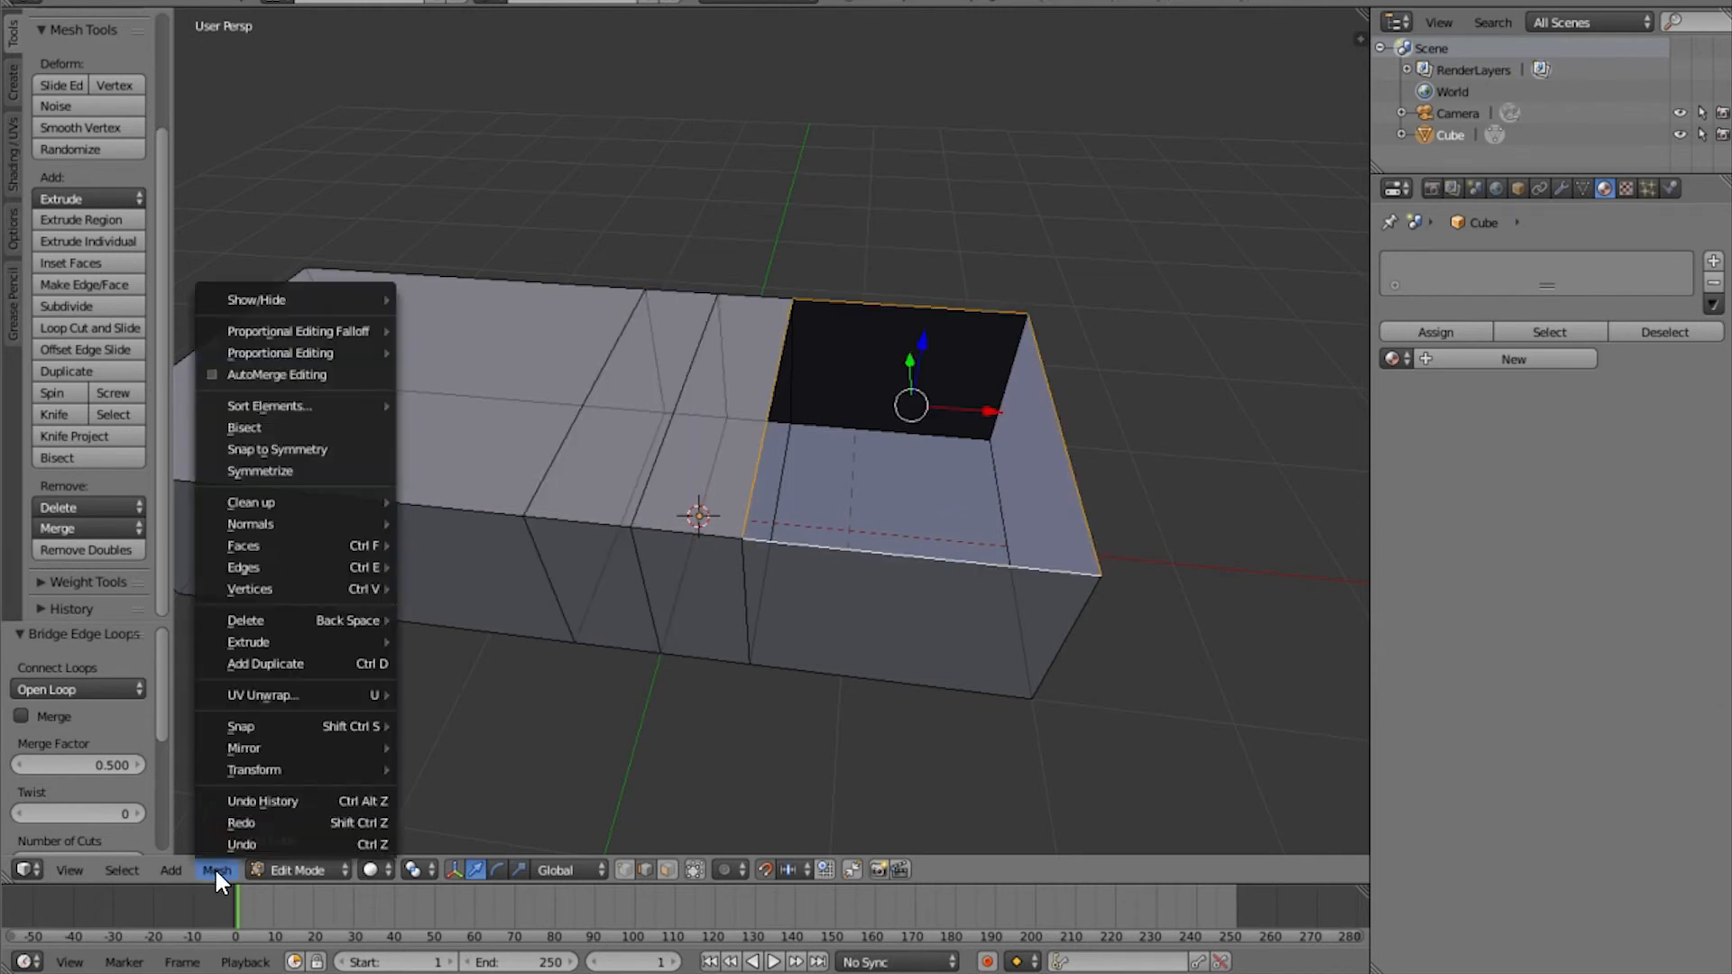
mouse_move(305, 570)
mouse_move(325, 542)
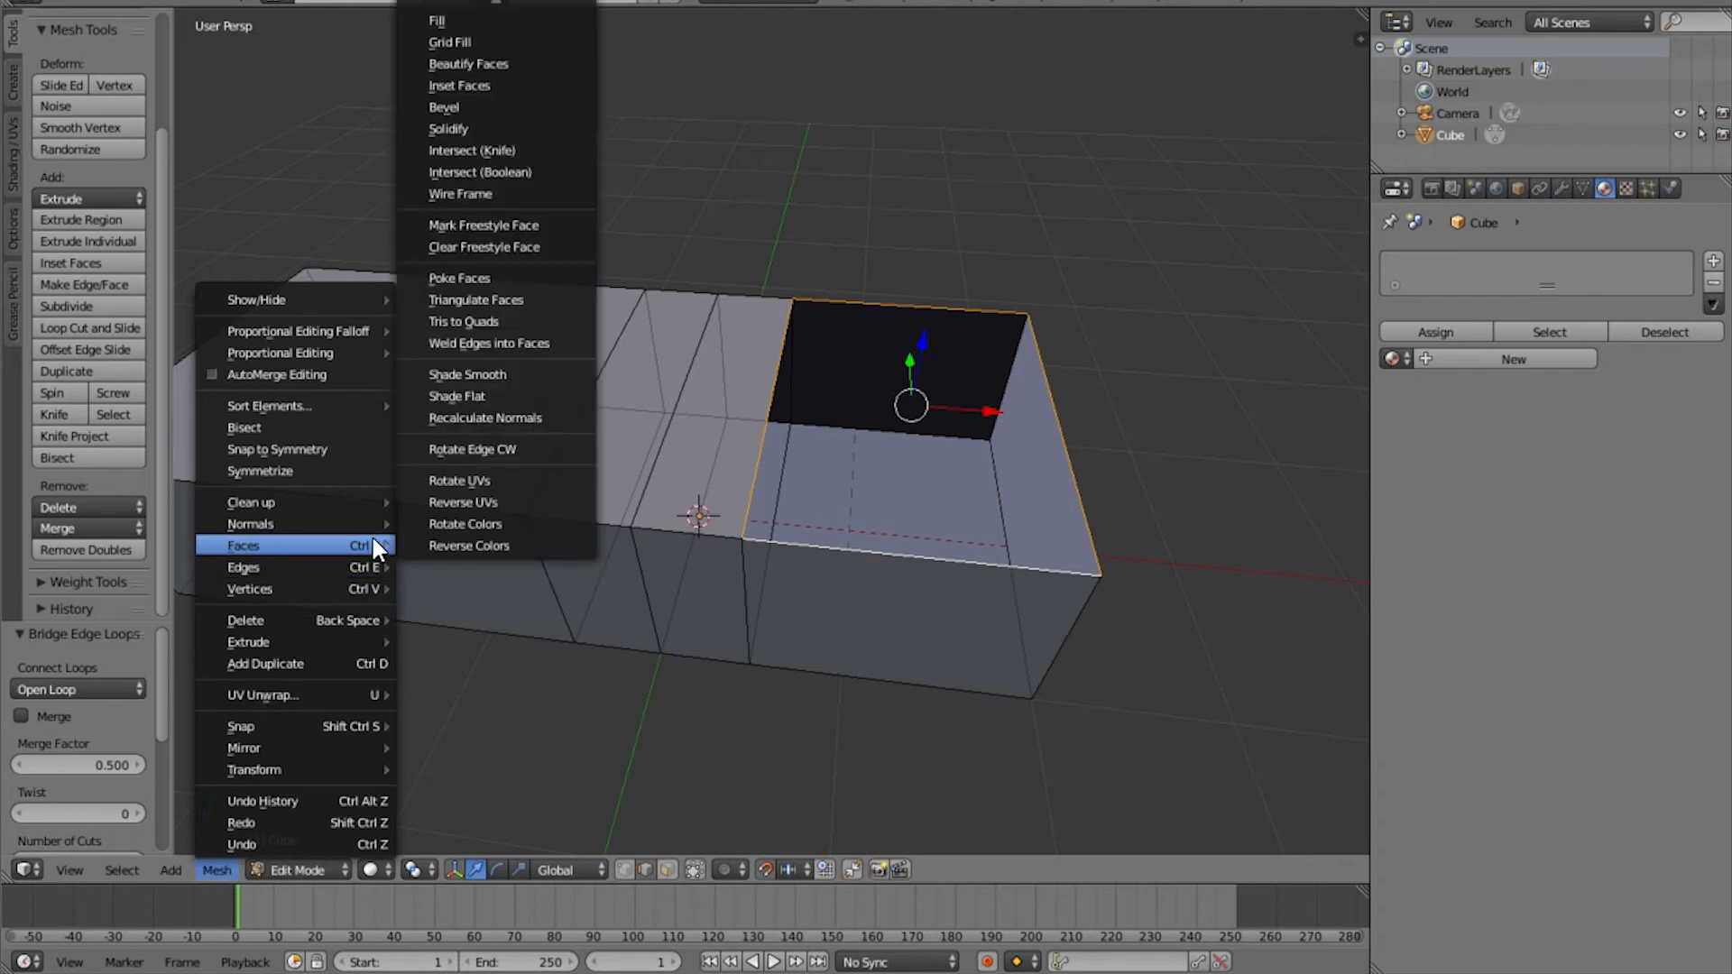
left_click(462, 18)
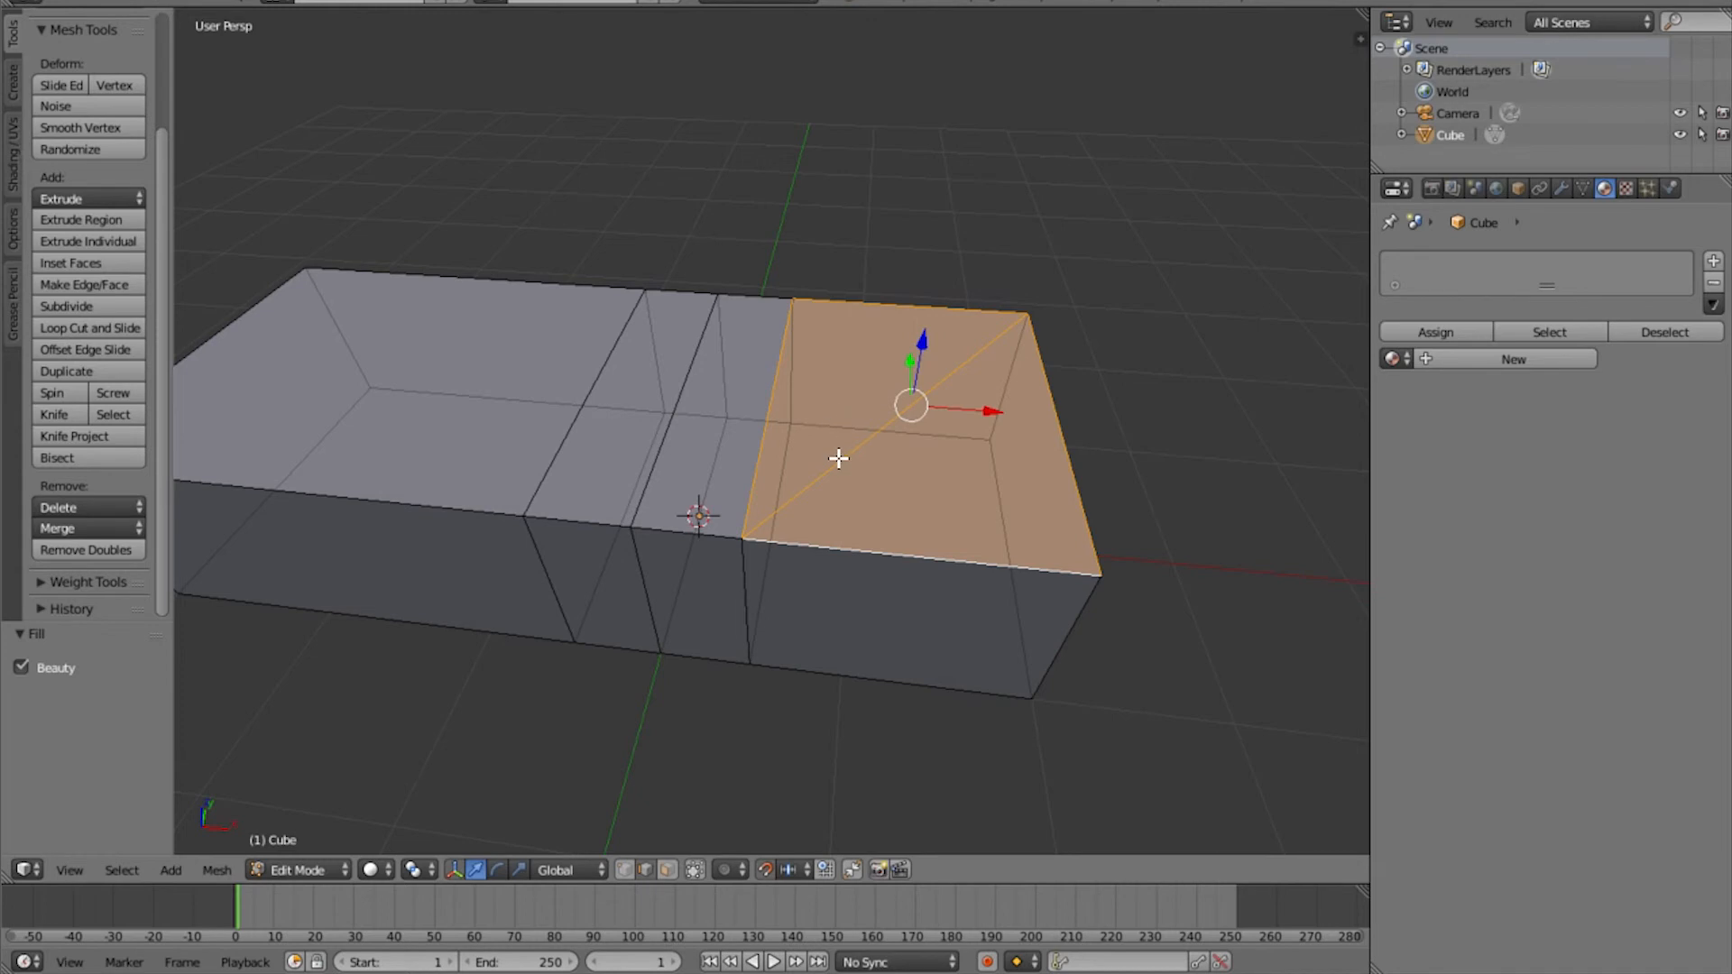
Select the diagonal edge across the filled top face to examine the fill's triangulation
left_click(20, 667)
scroll(1010, 482, "up", 4)
right_click(907, 472)
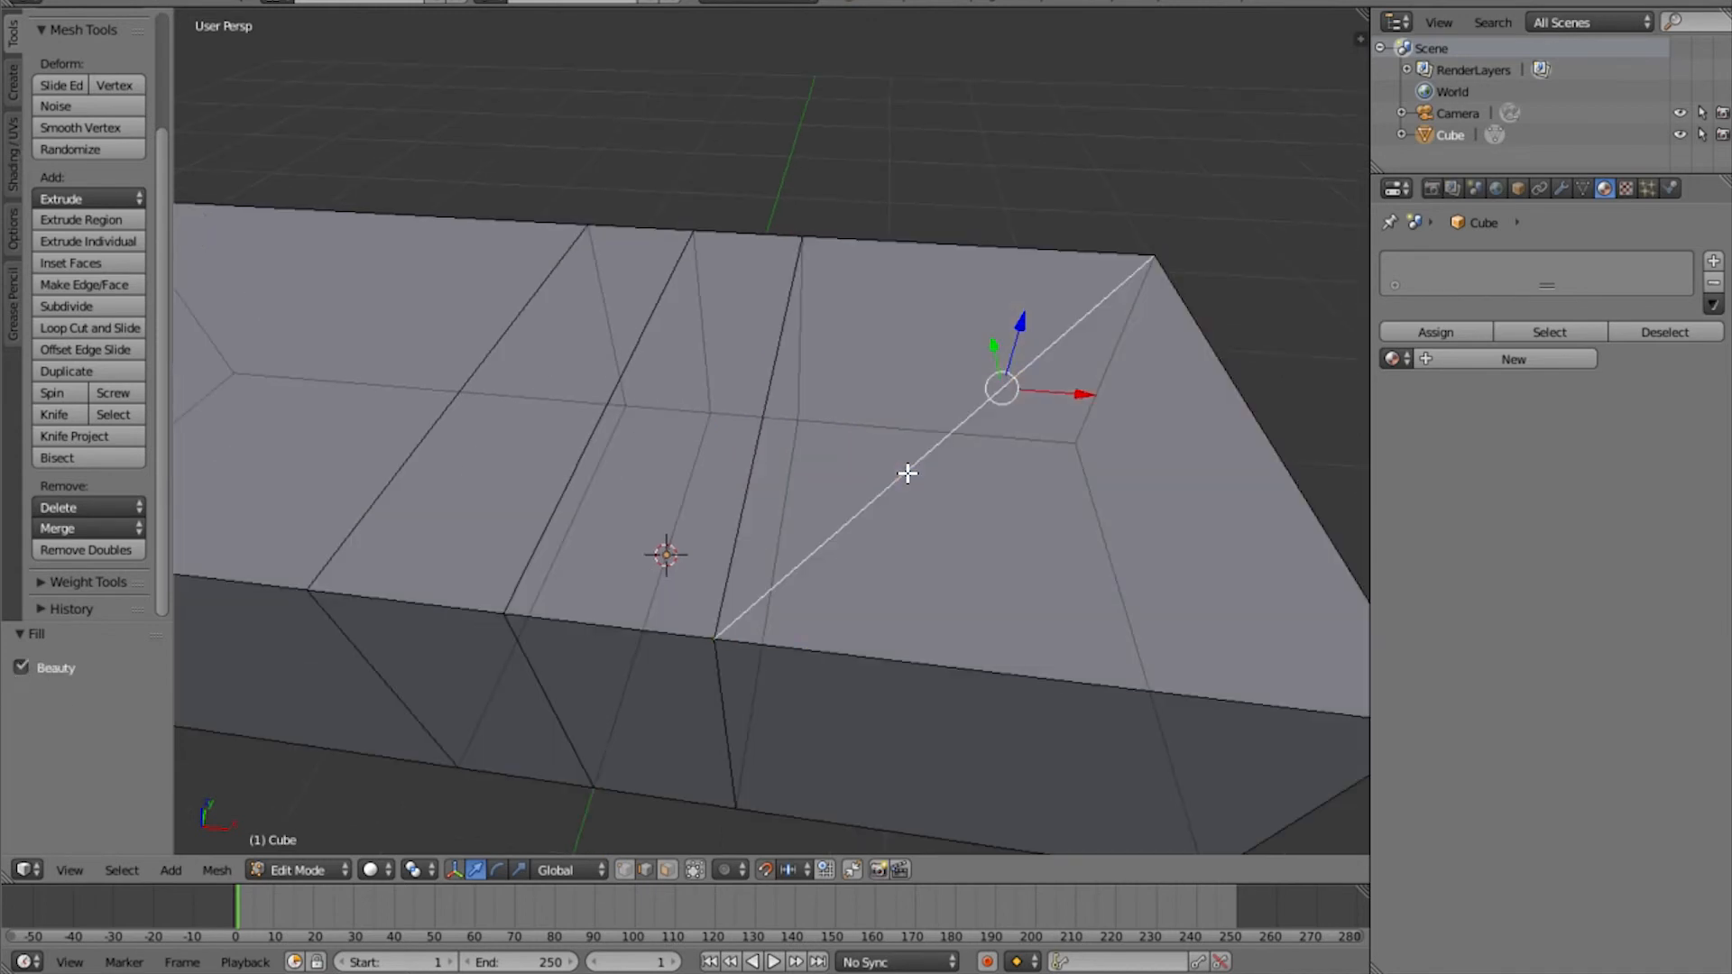
Remove the diagonal edge across the end section's filled top face with Dissolve Edges
scroll(906, 472, "down", 2)
key("x")
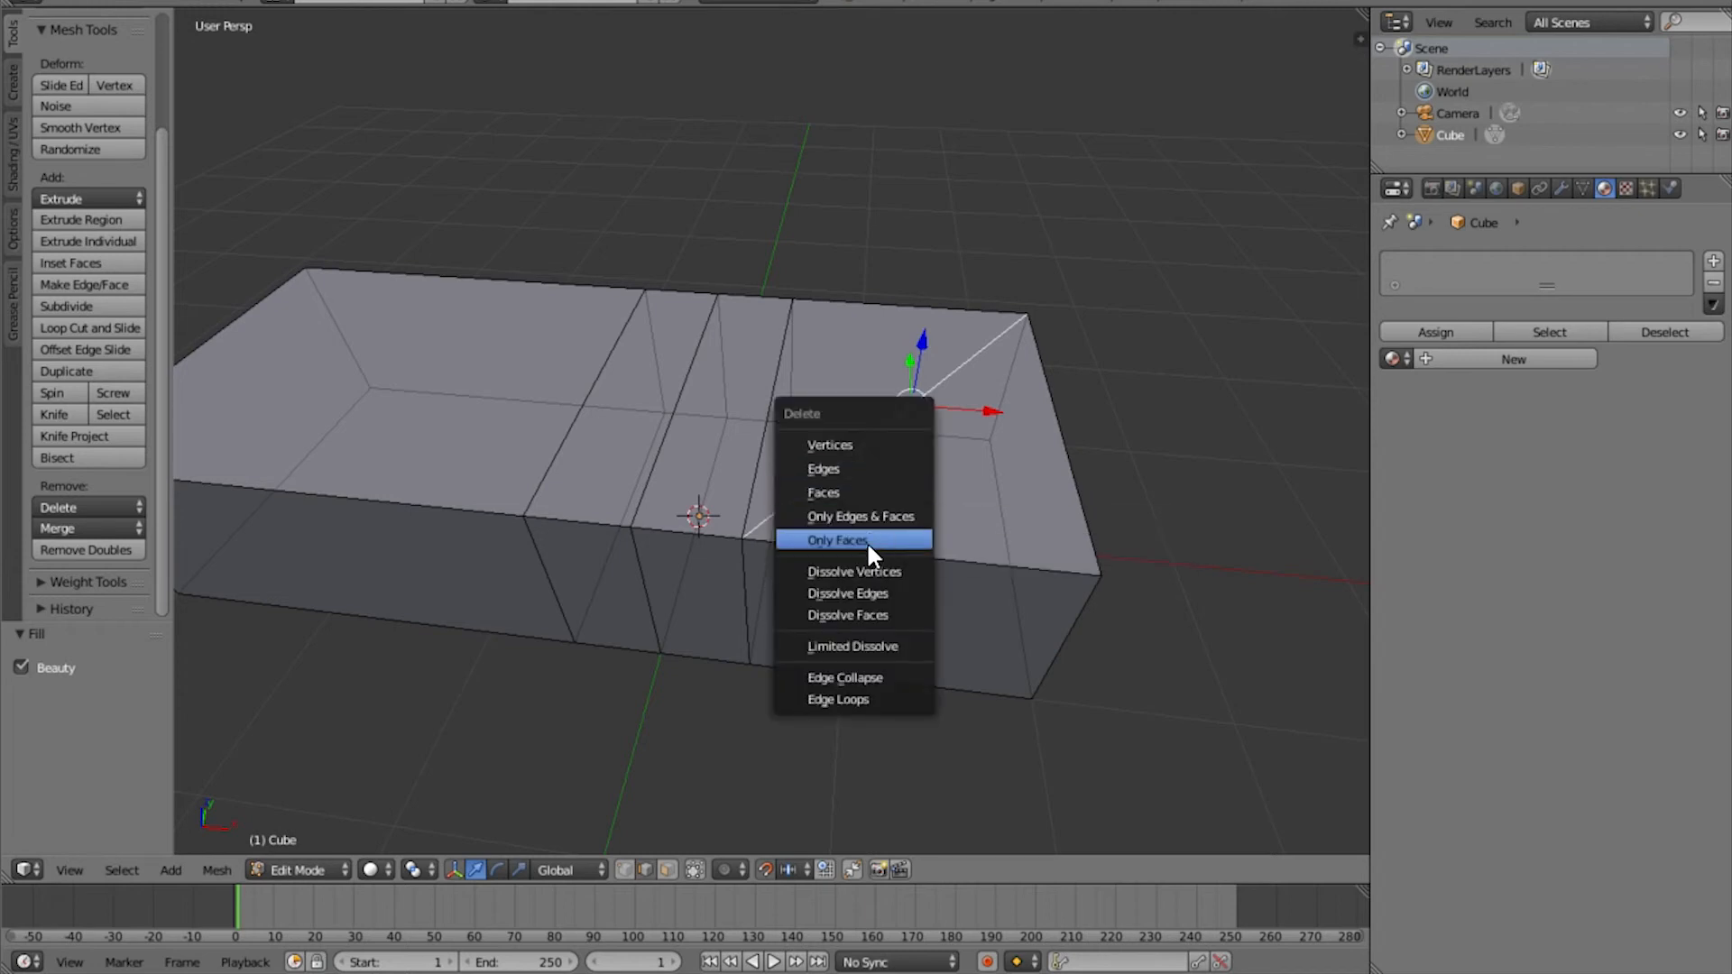
left_click(864, 592)
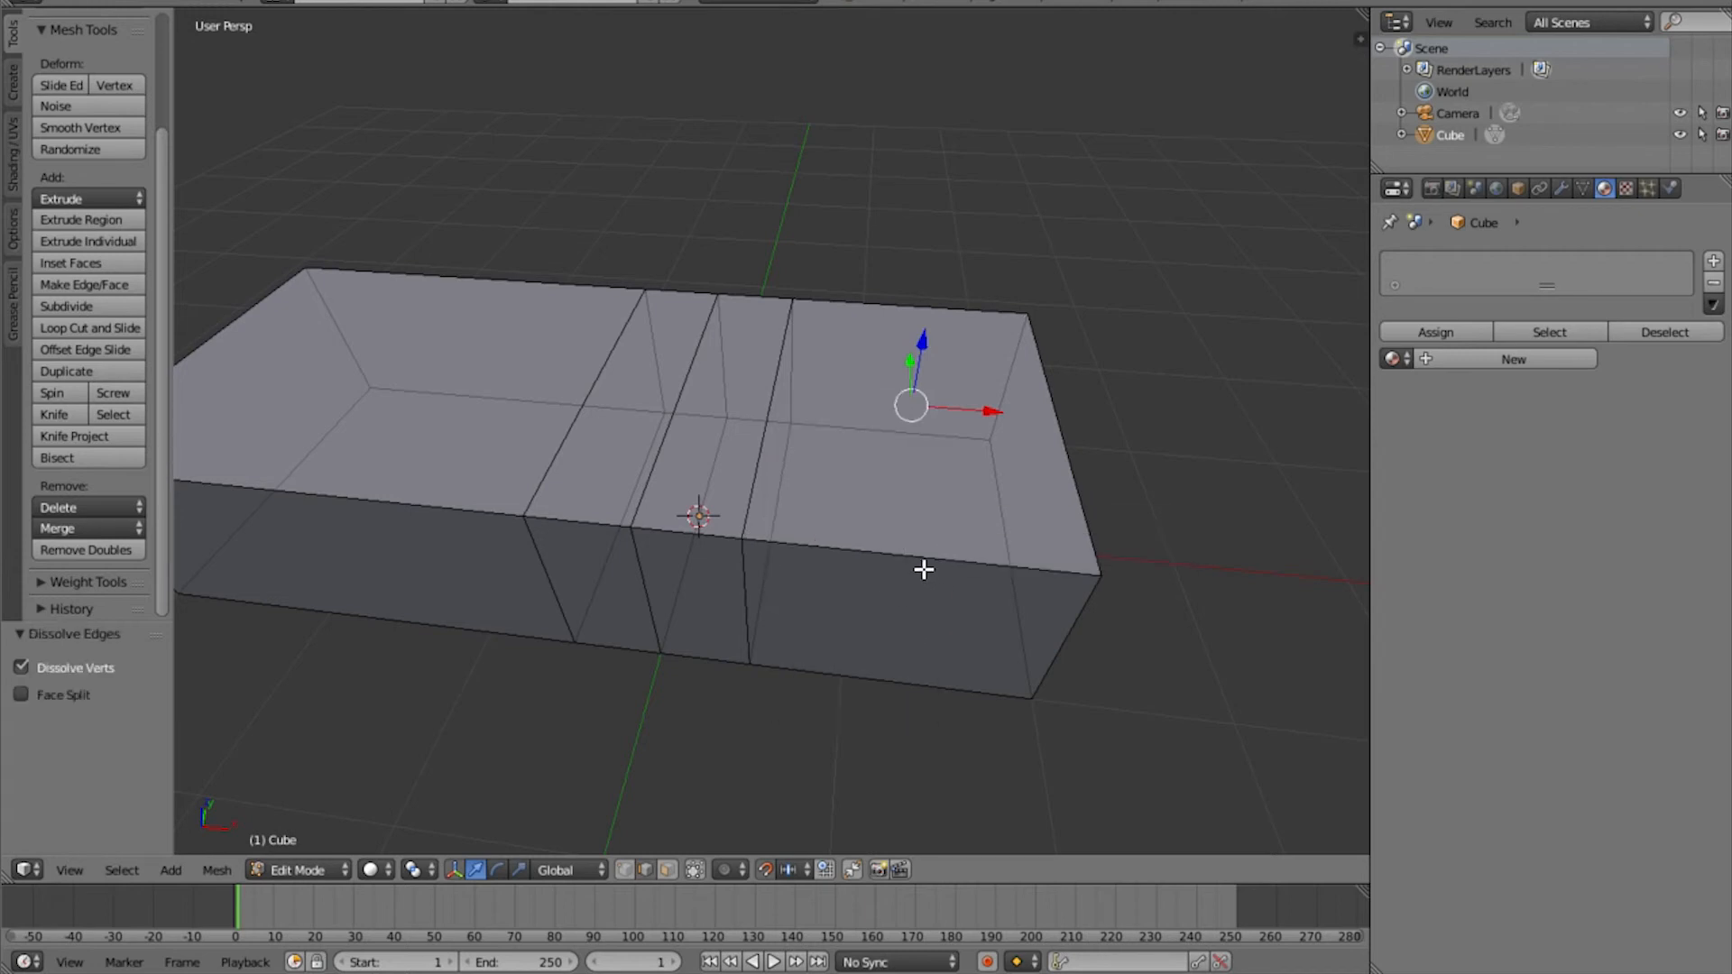
middle_click_drag(923, 569, 956, 541)
middle_click_drag(954, 419, 857, 475)
Switch to face selection and select the large section's top face, followed by the top face of a narrow strip
key("ctrl+Tab")
left_click(847, 479)
right_click(587, 467)
middle_click_drag(596, 485, 642, 503)
key("x")
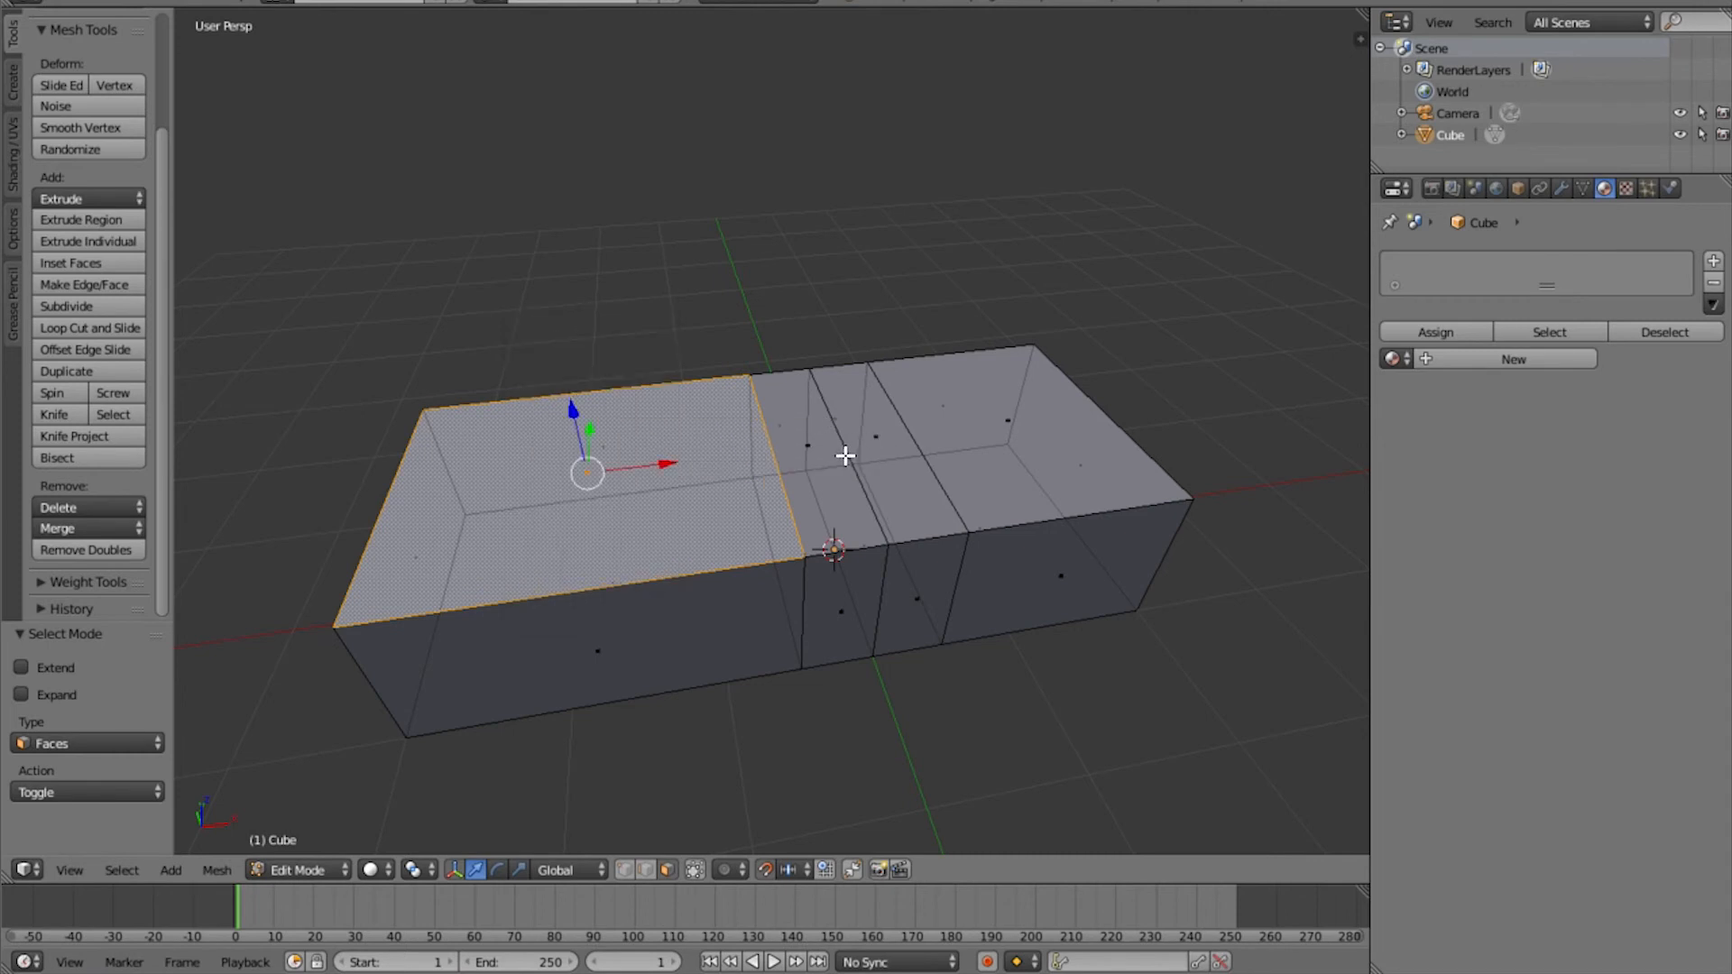
right_click(845, 462)
Switch to edge selection and select the edge loop between the block's large section and the adjacent narrow strip
key("ctrl+Tab")
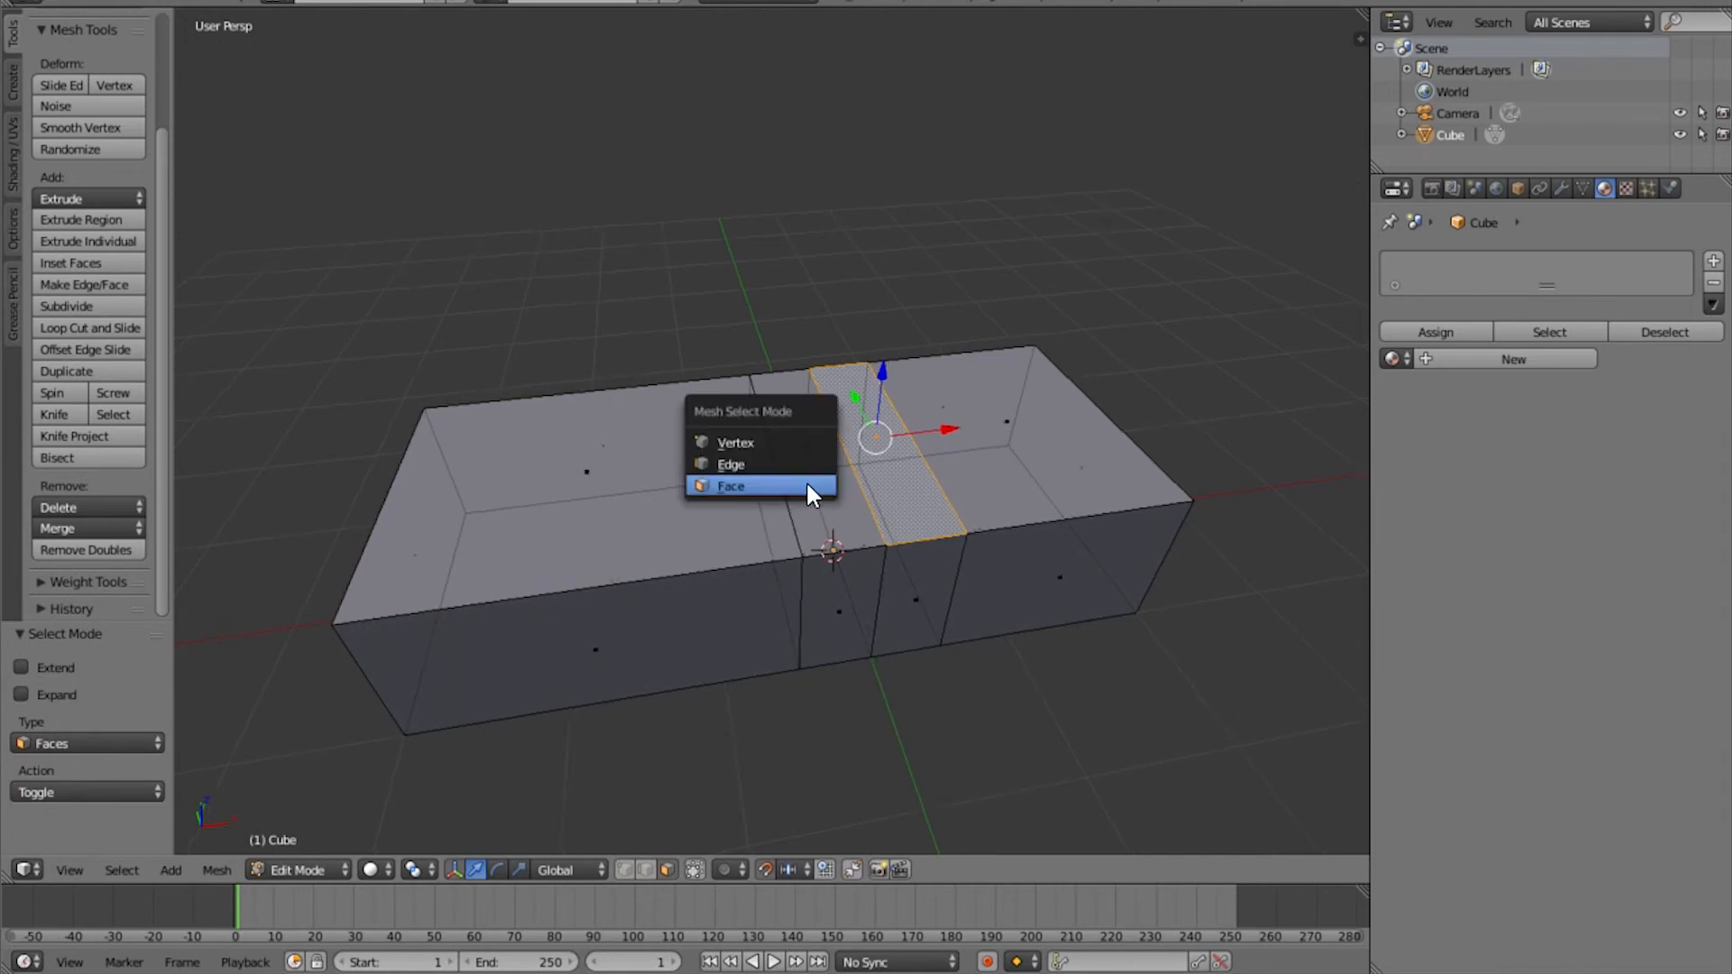
left_click(745, 462)
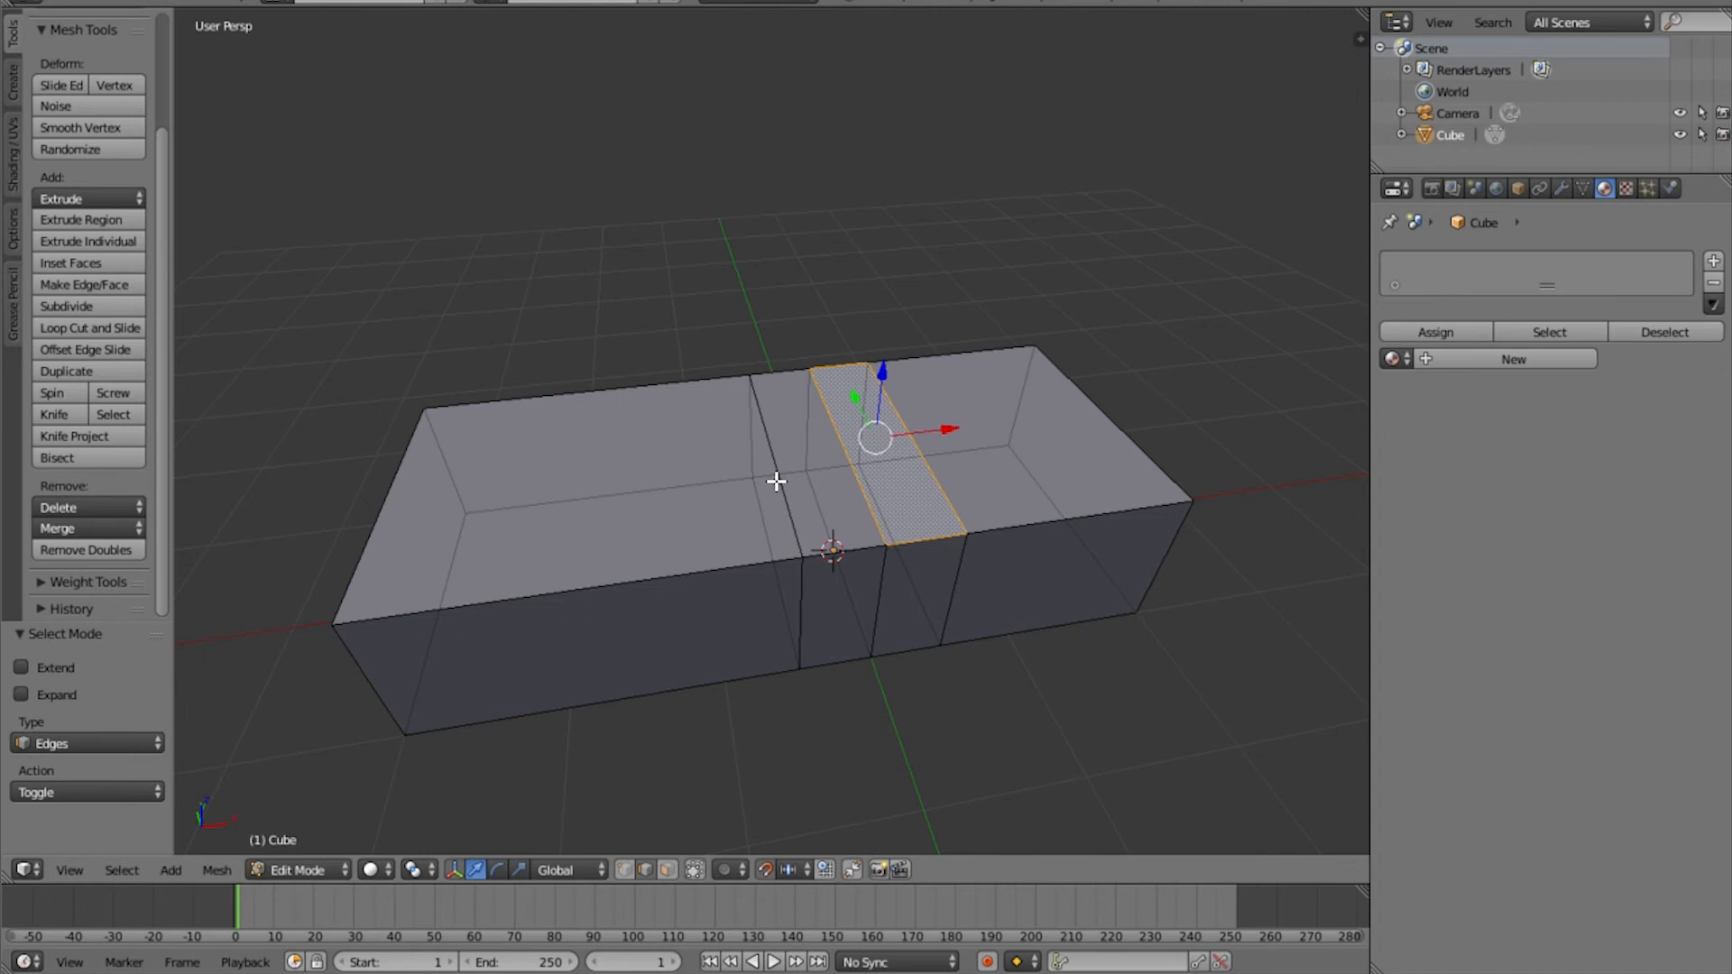
right_click(776, 482, "alt")
Try deleting the selected loop with the Edges option, and undo the deletion
key("x")
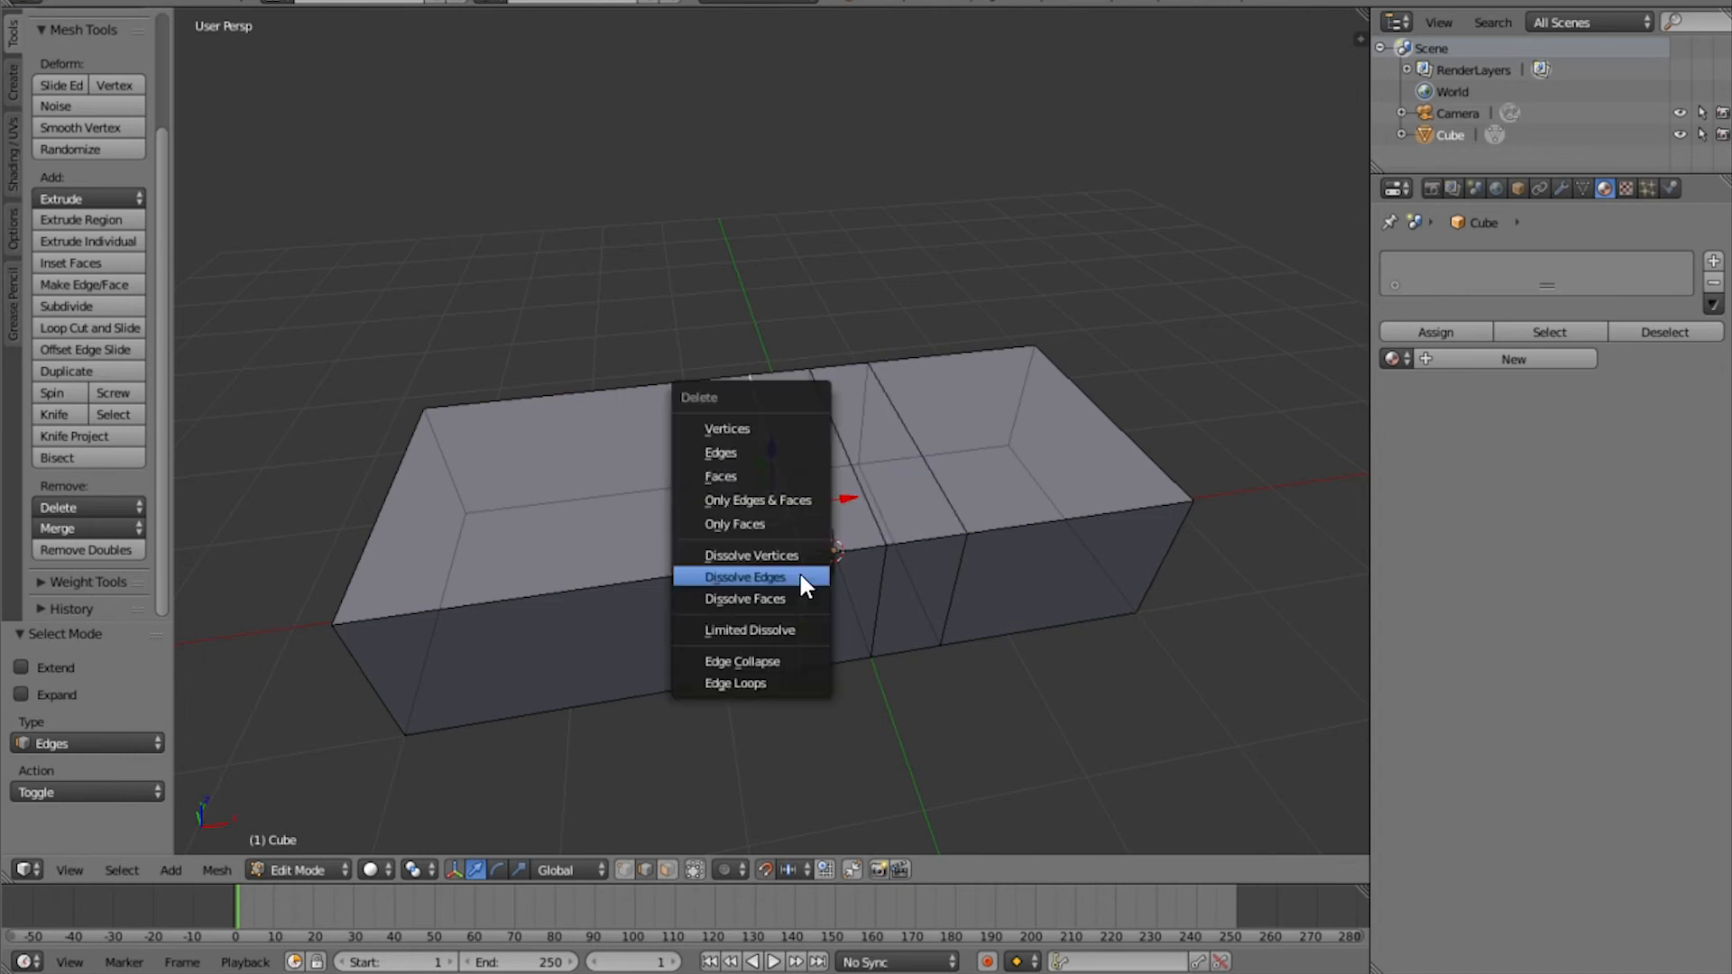
left_click(755, 452)
middle_click_drag(756, 453, 726, 493)
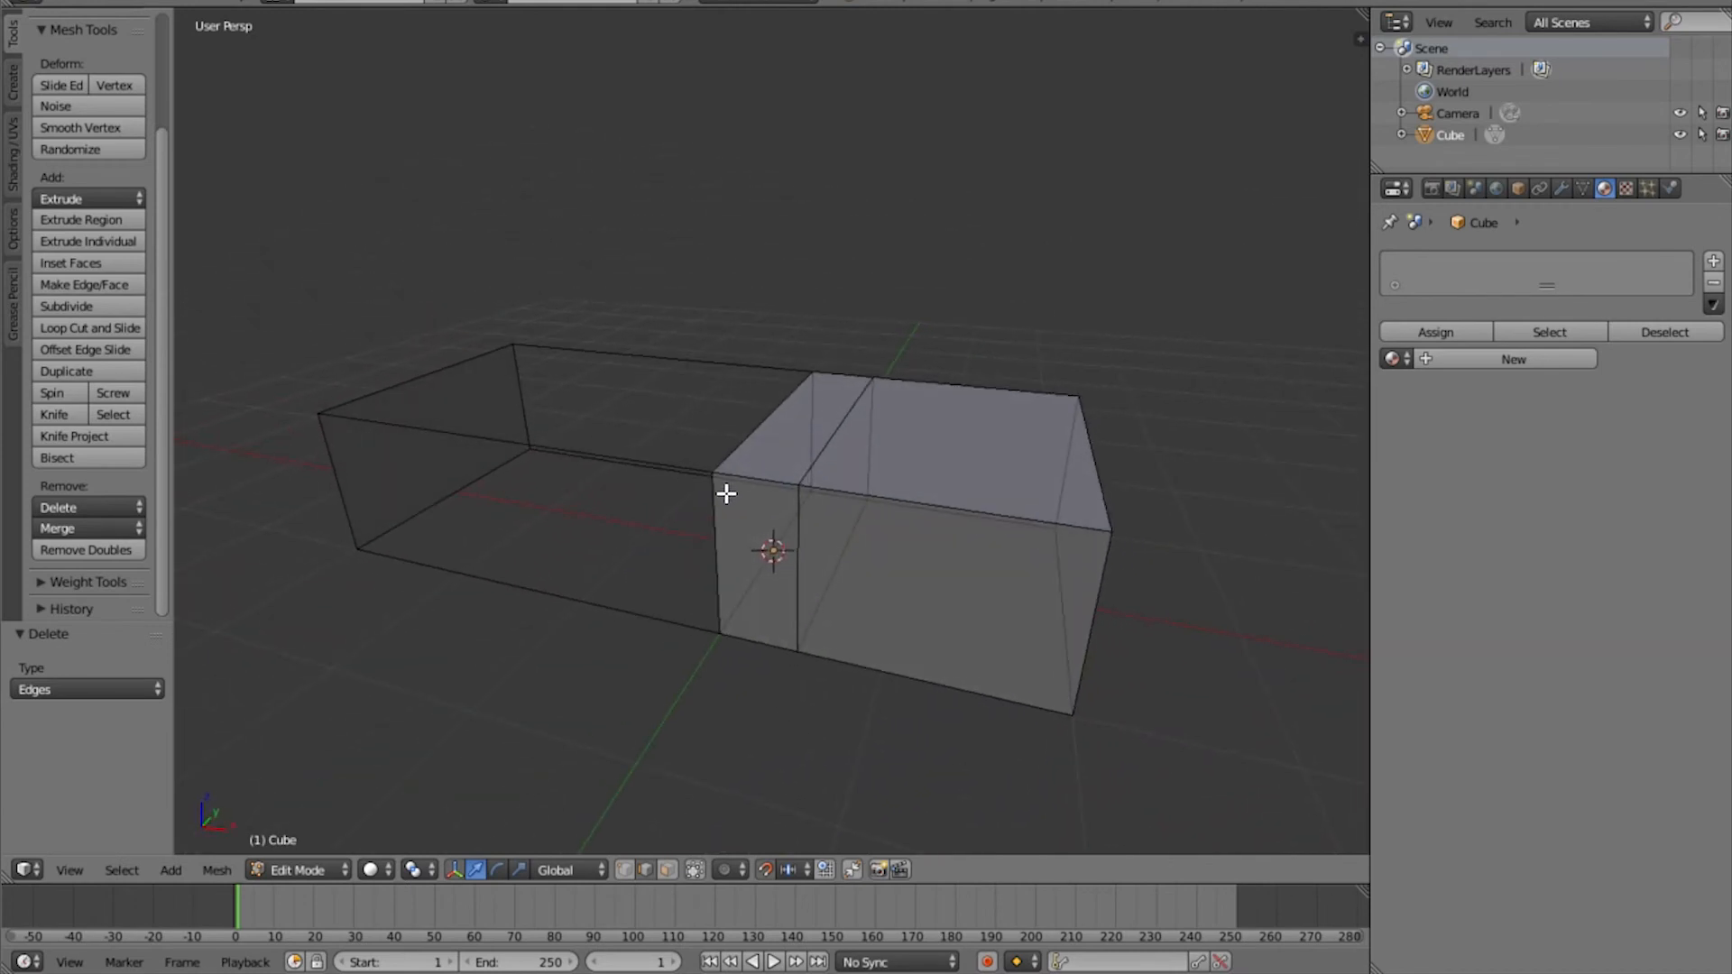
key("ctrl+z")
Dissolve the selected edge loop and the two remaining edge loops across the block with Dissolve Edges
middle_click_drag(727, 565, 791, 603)
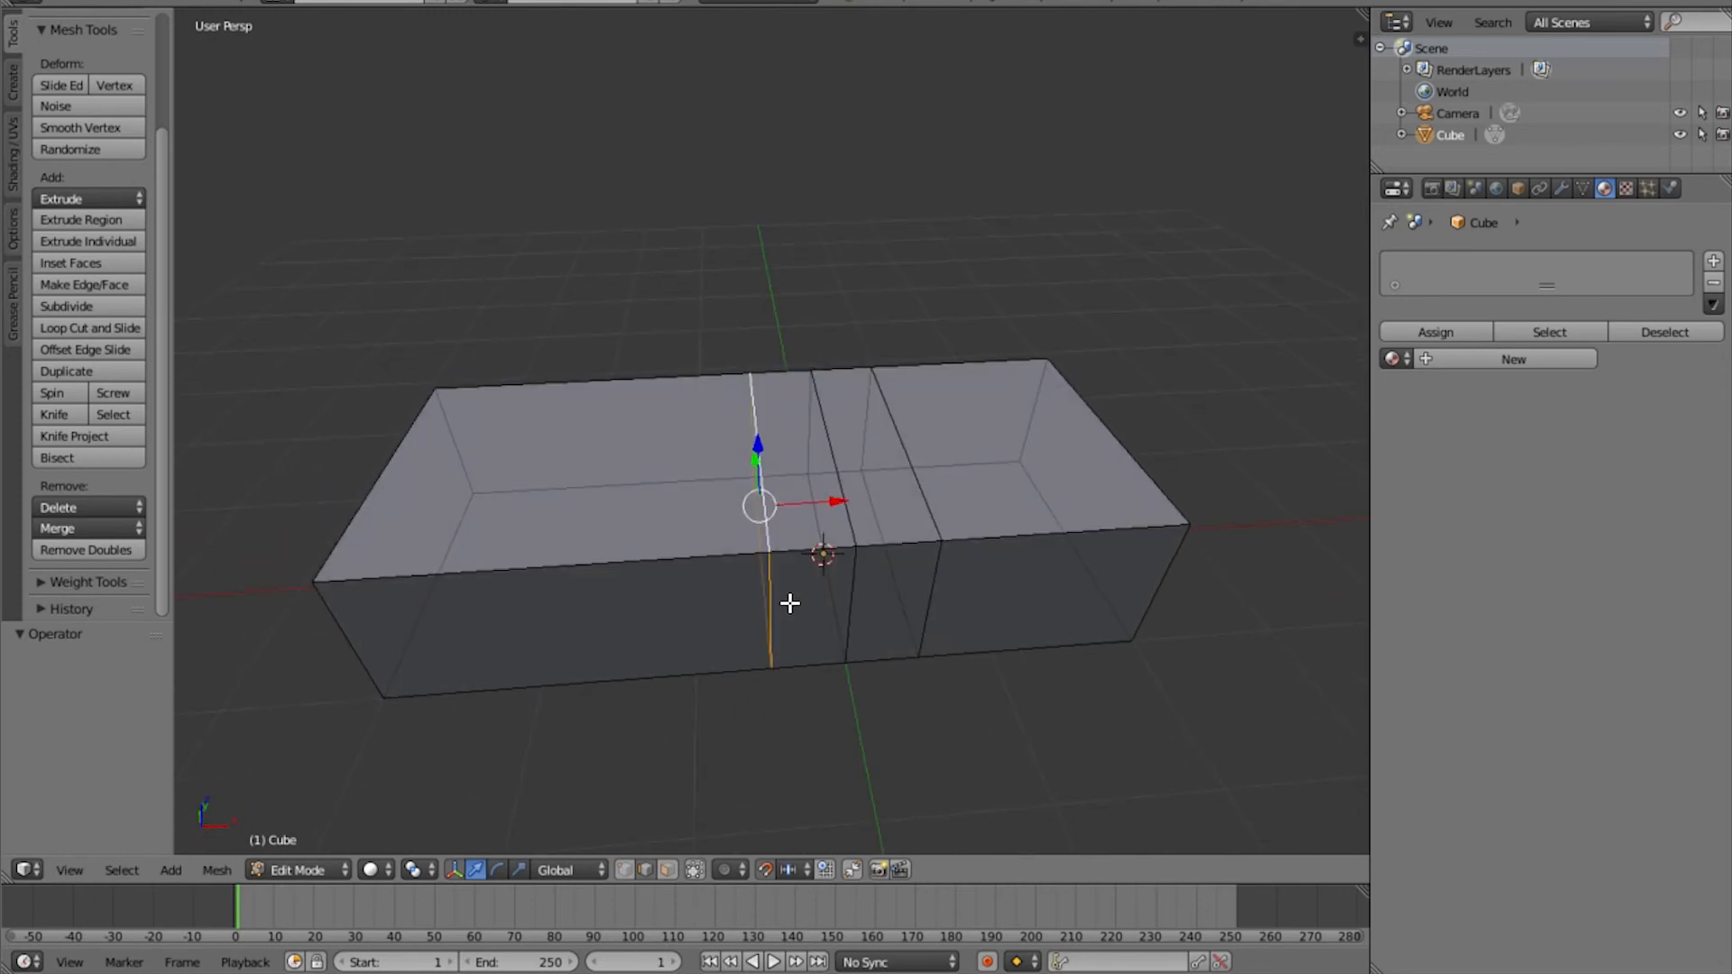
key("x")
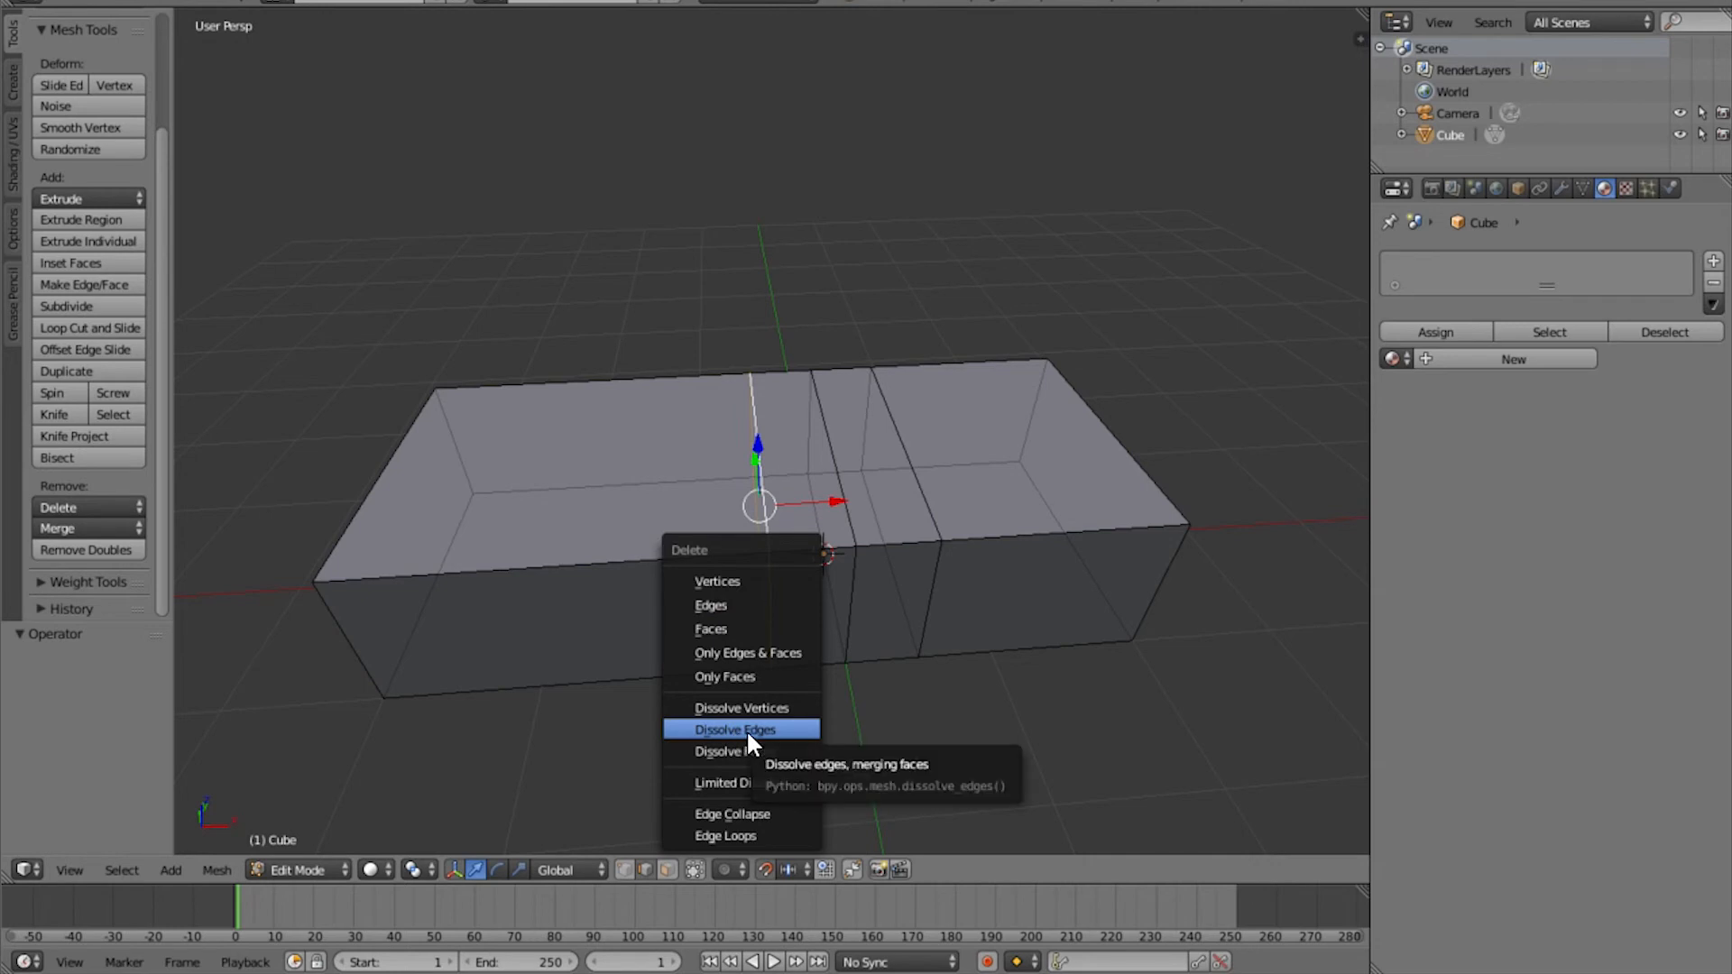
left_click(745, 729)
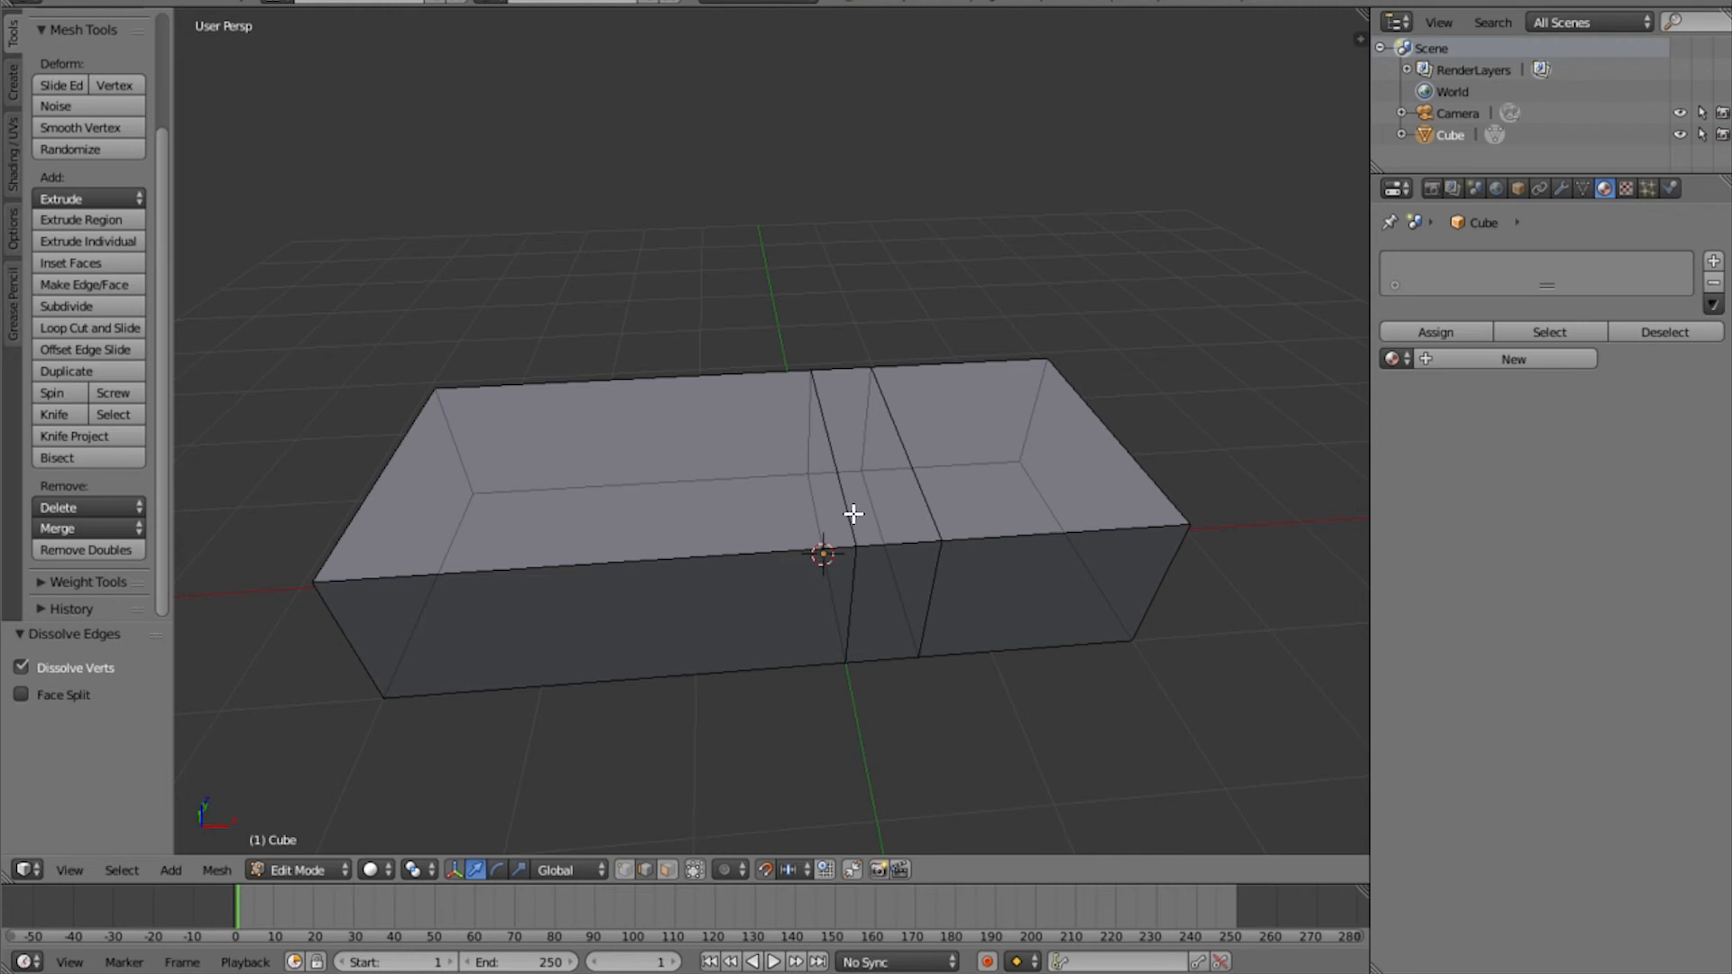
right_click(849, 510, "alt")
right_click(933, 511, "alt+shift")
key("x")
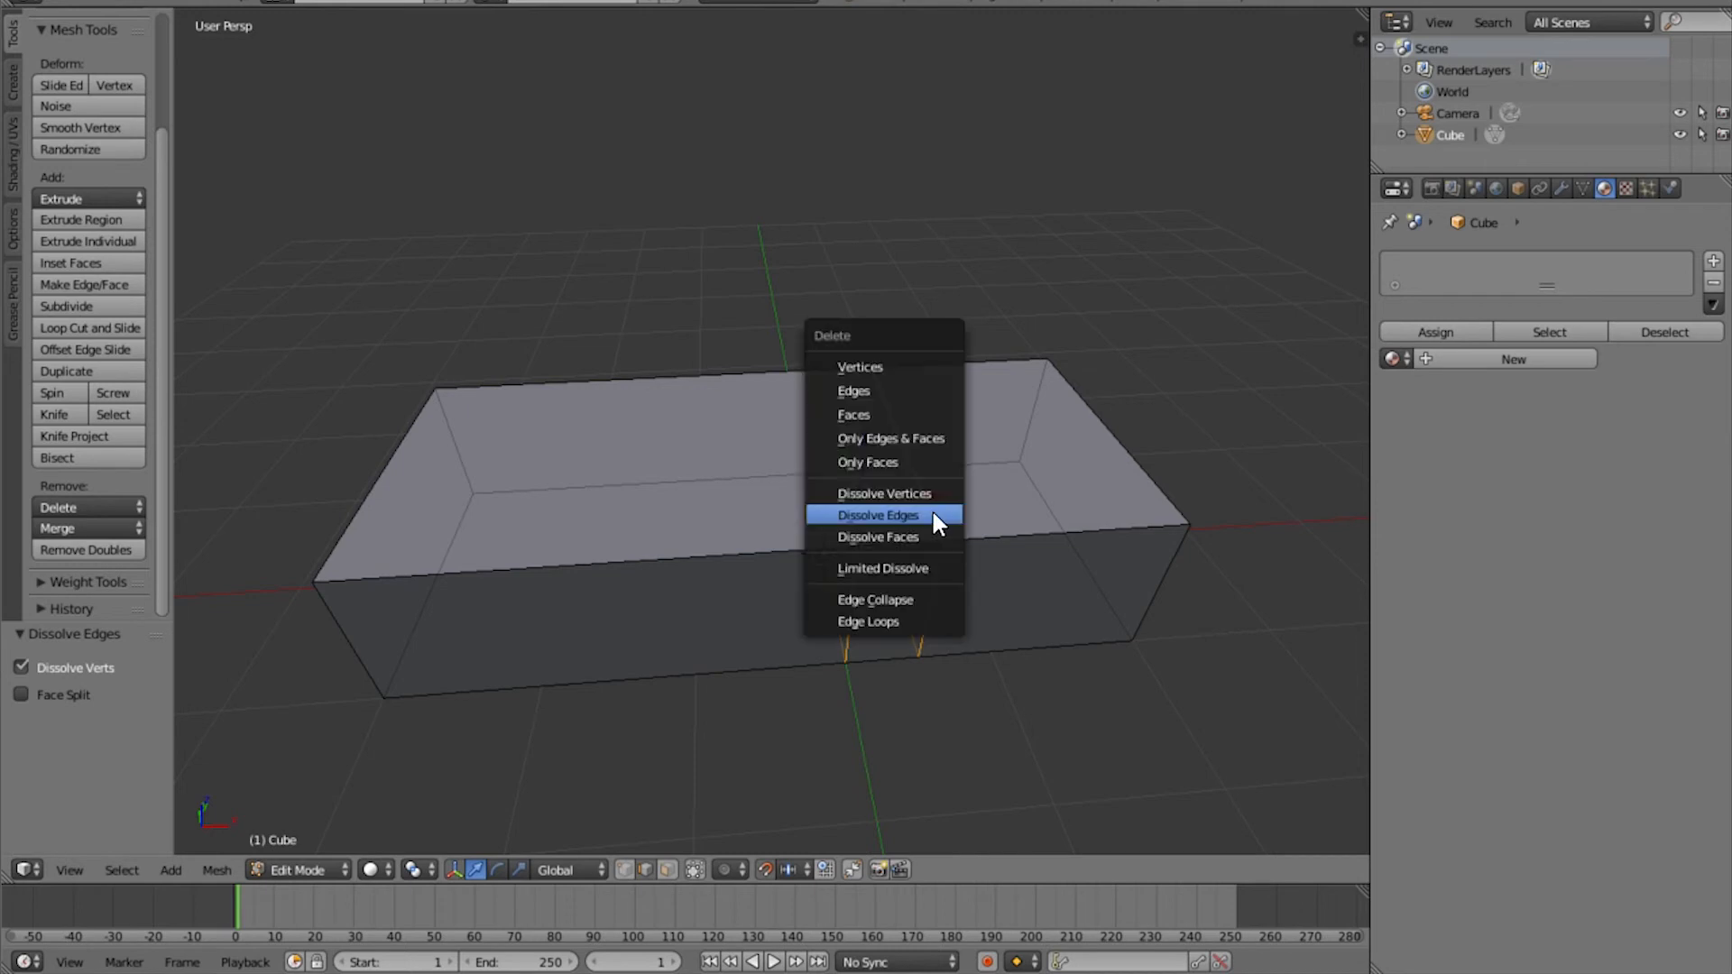
left_click(933, 512)
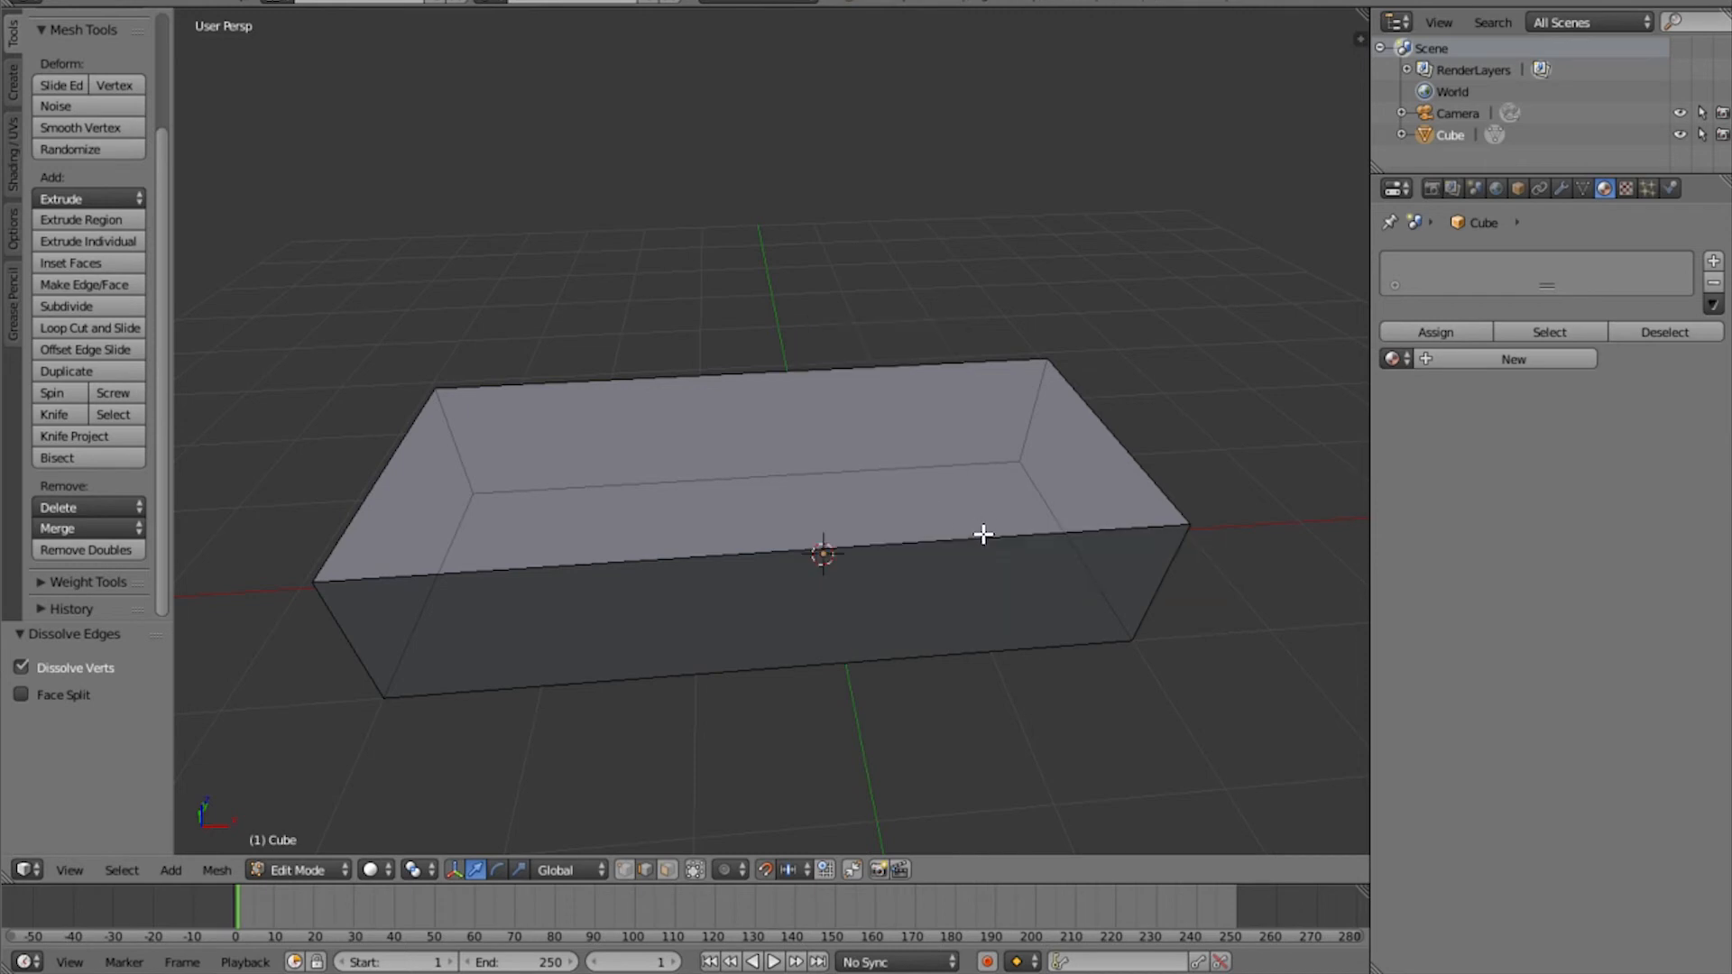
Return to Object Mode and delete the block from the scene
scroll(754, 569, "down", 4)
middle_click_drag(754, 568, 907, 520)
scroll(926, 563, "up", 3)
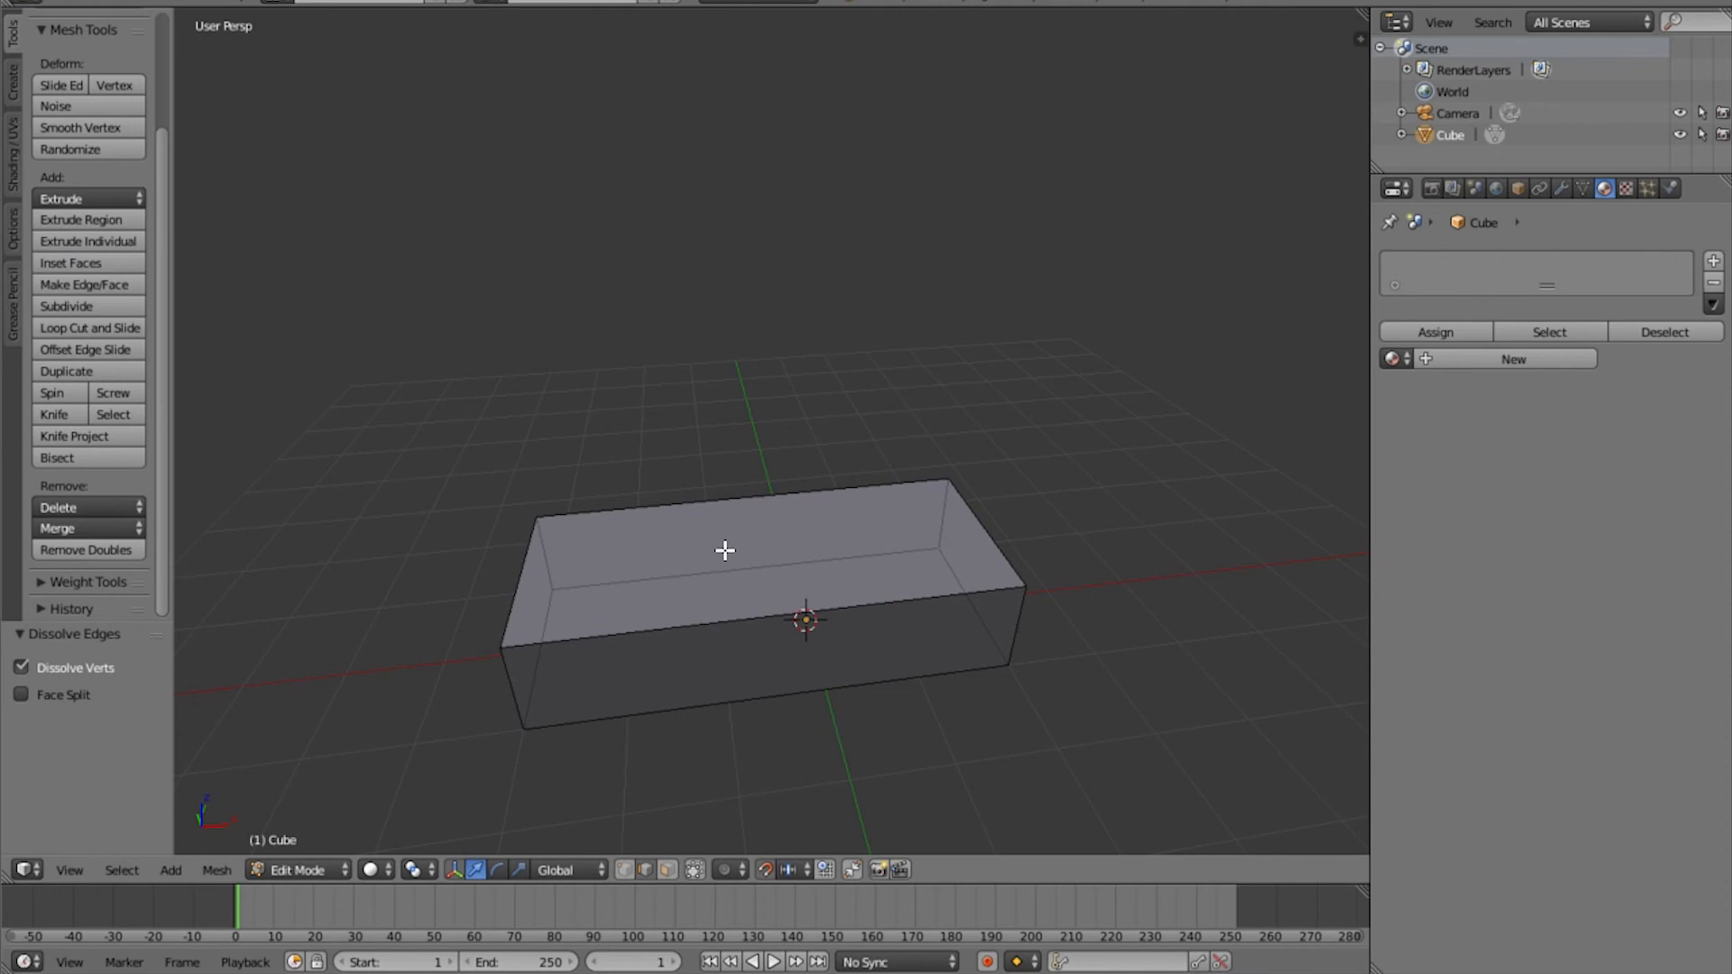
key("Tab")
key("x")
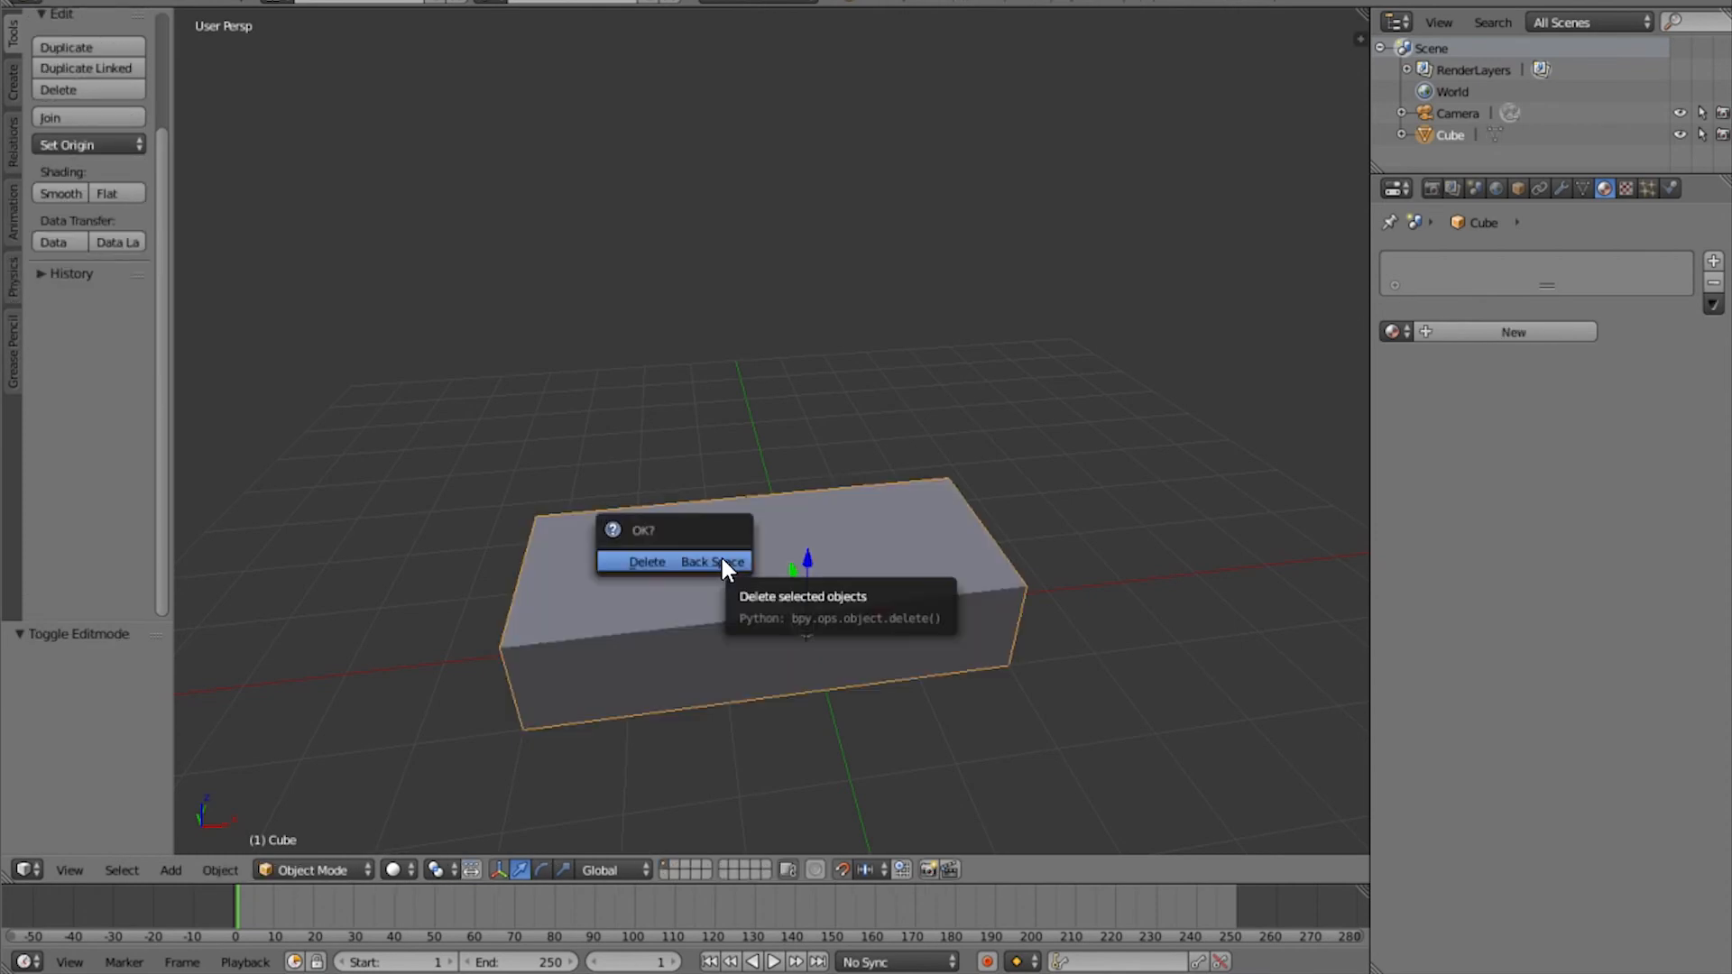
left_click(721, 559)
middle_click_drag(814, 568, 742, 543)
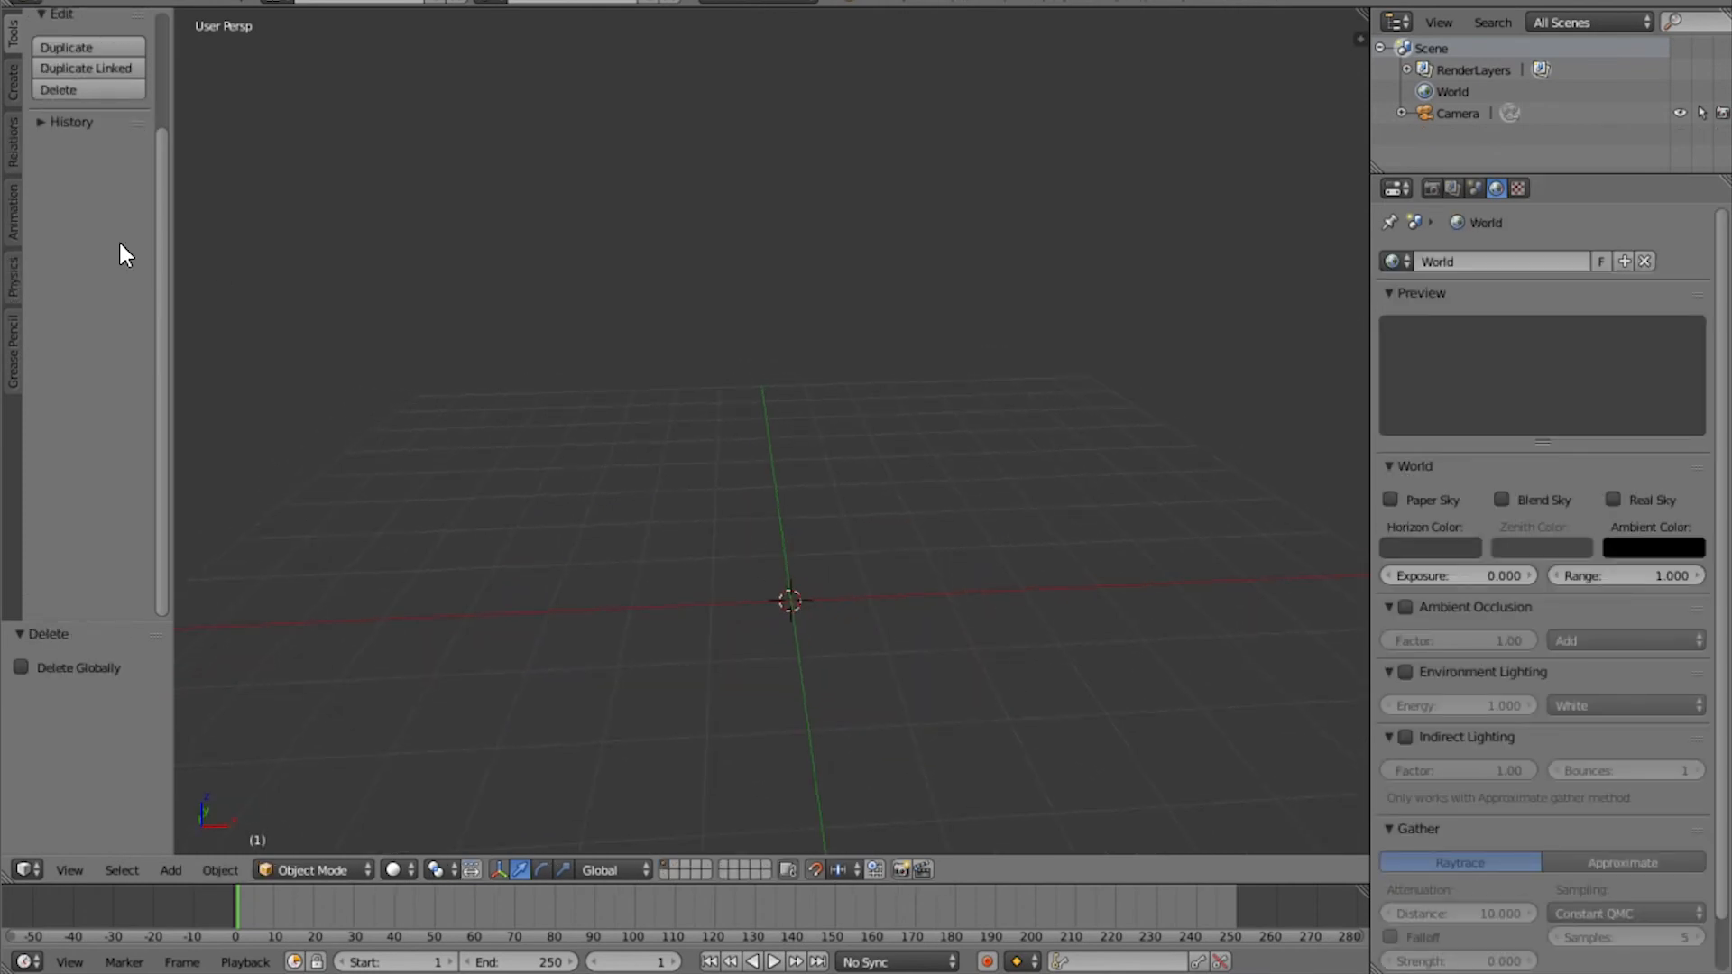
Add a UV sphere with 8 segments and 8 rings
left_click(14, 91)
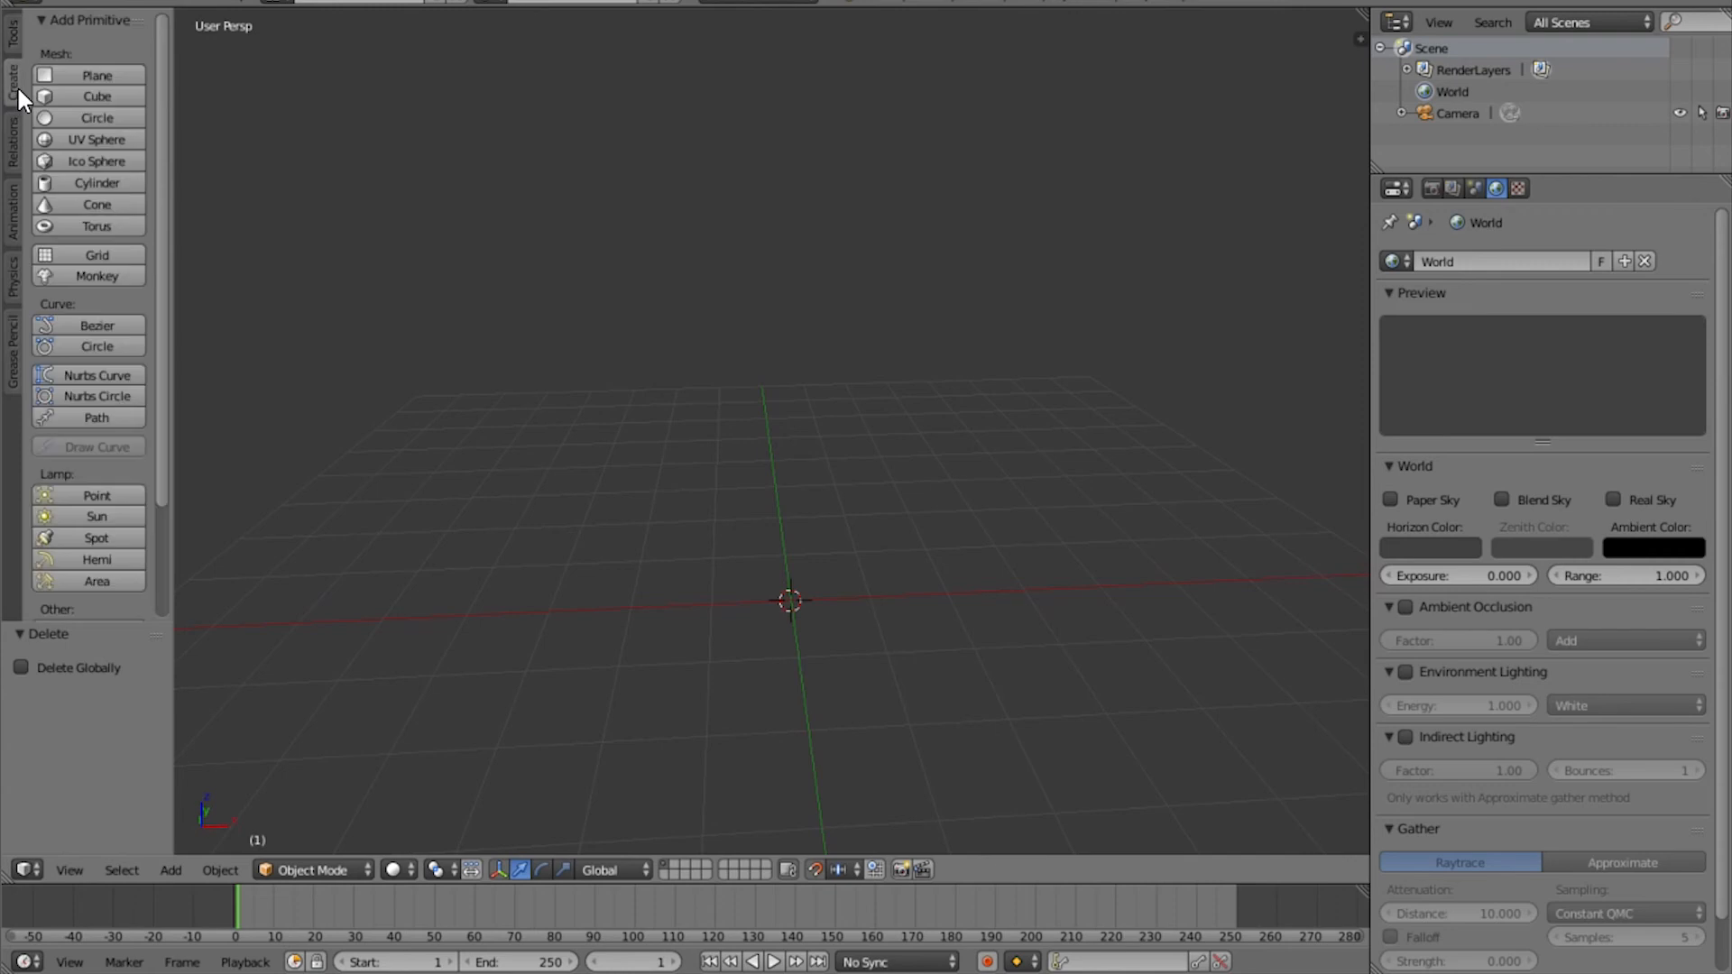
left_click(68, 138)
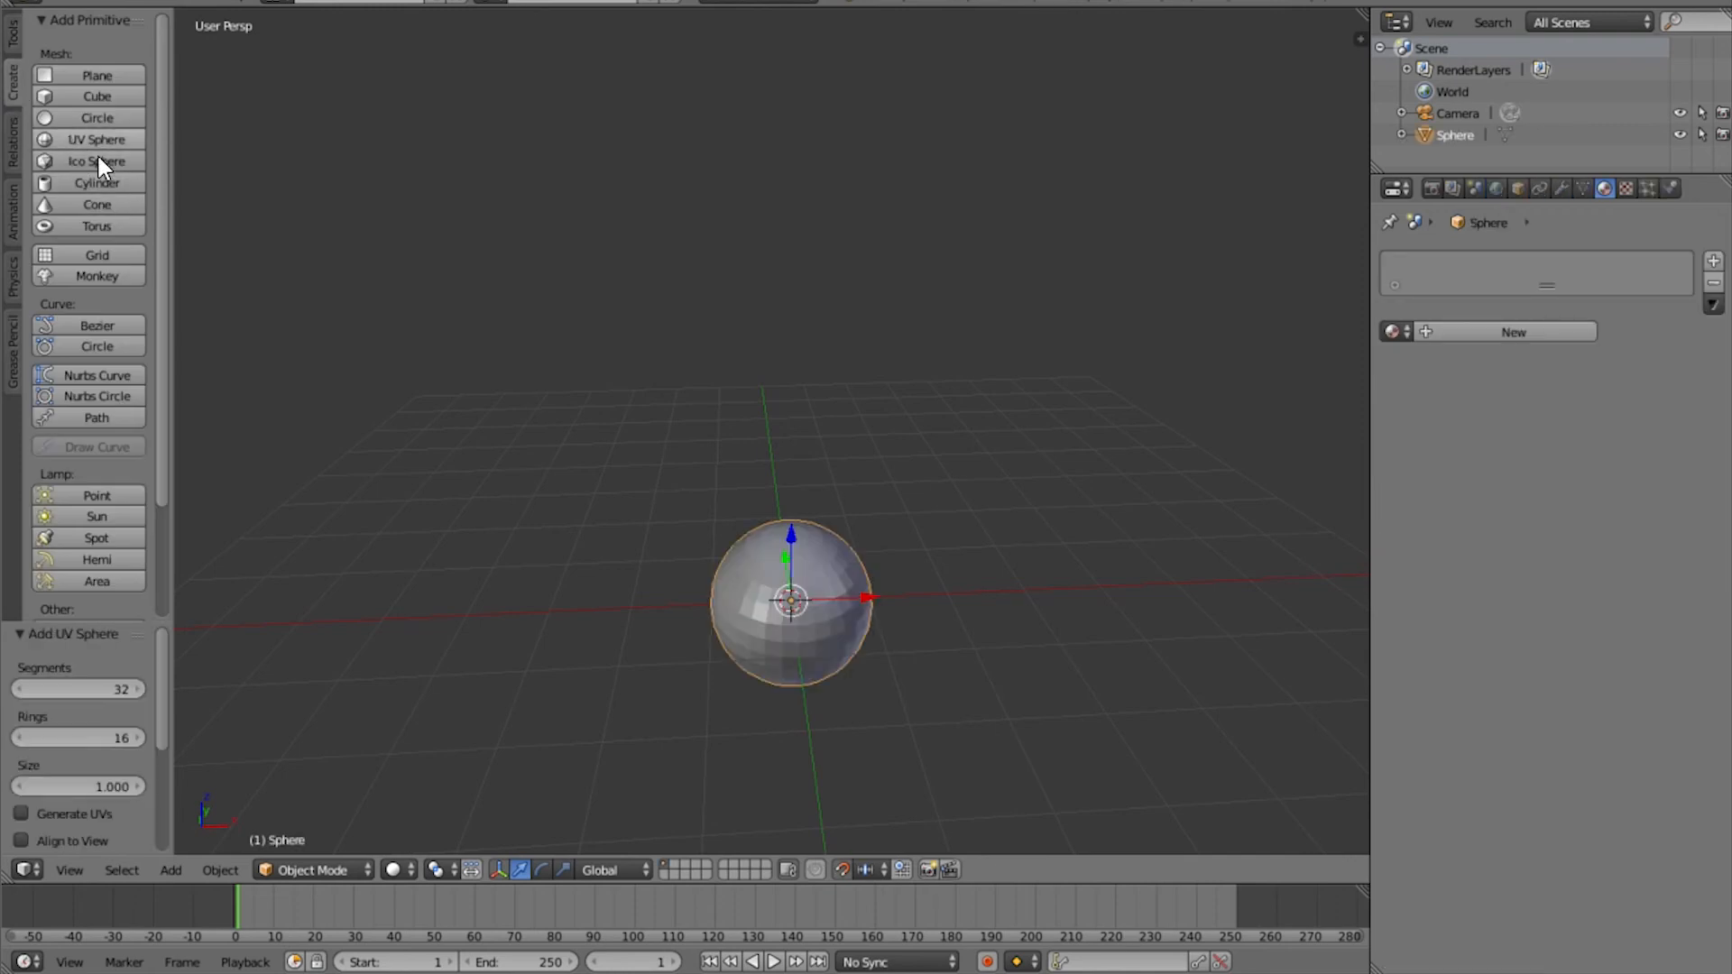
left_click(115, 688)
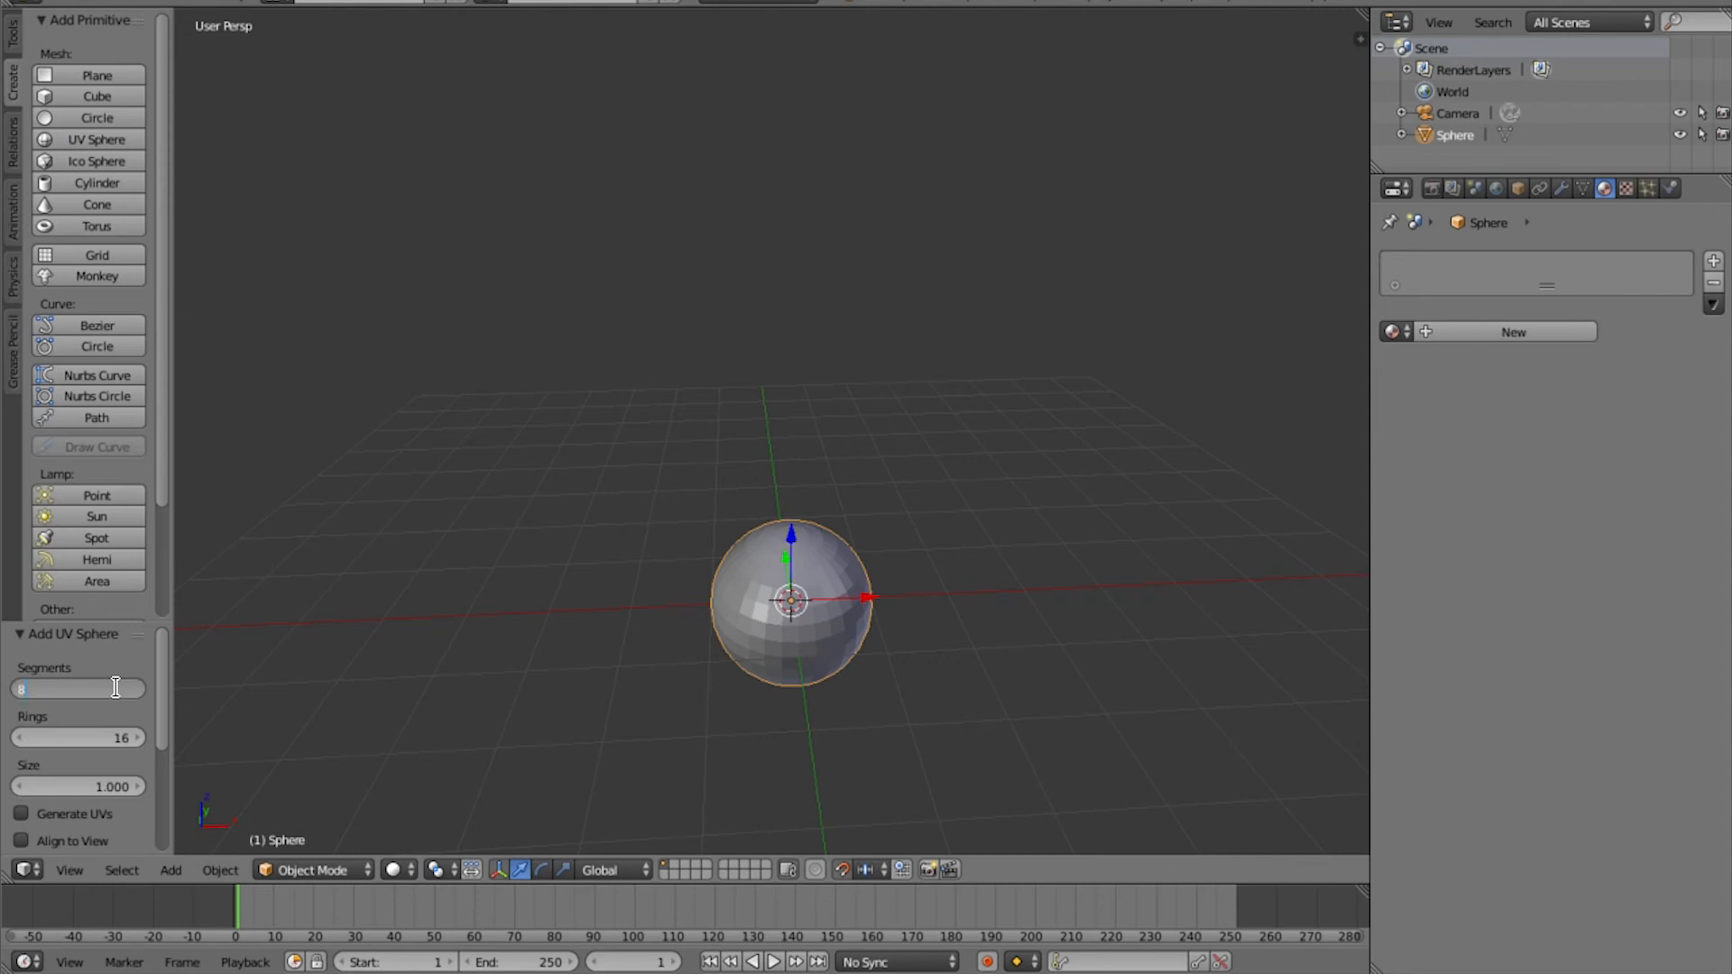
key("Return")
left_click(108, 727)
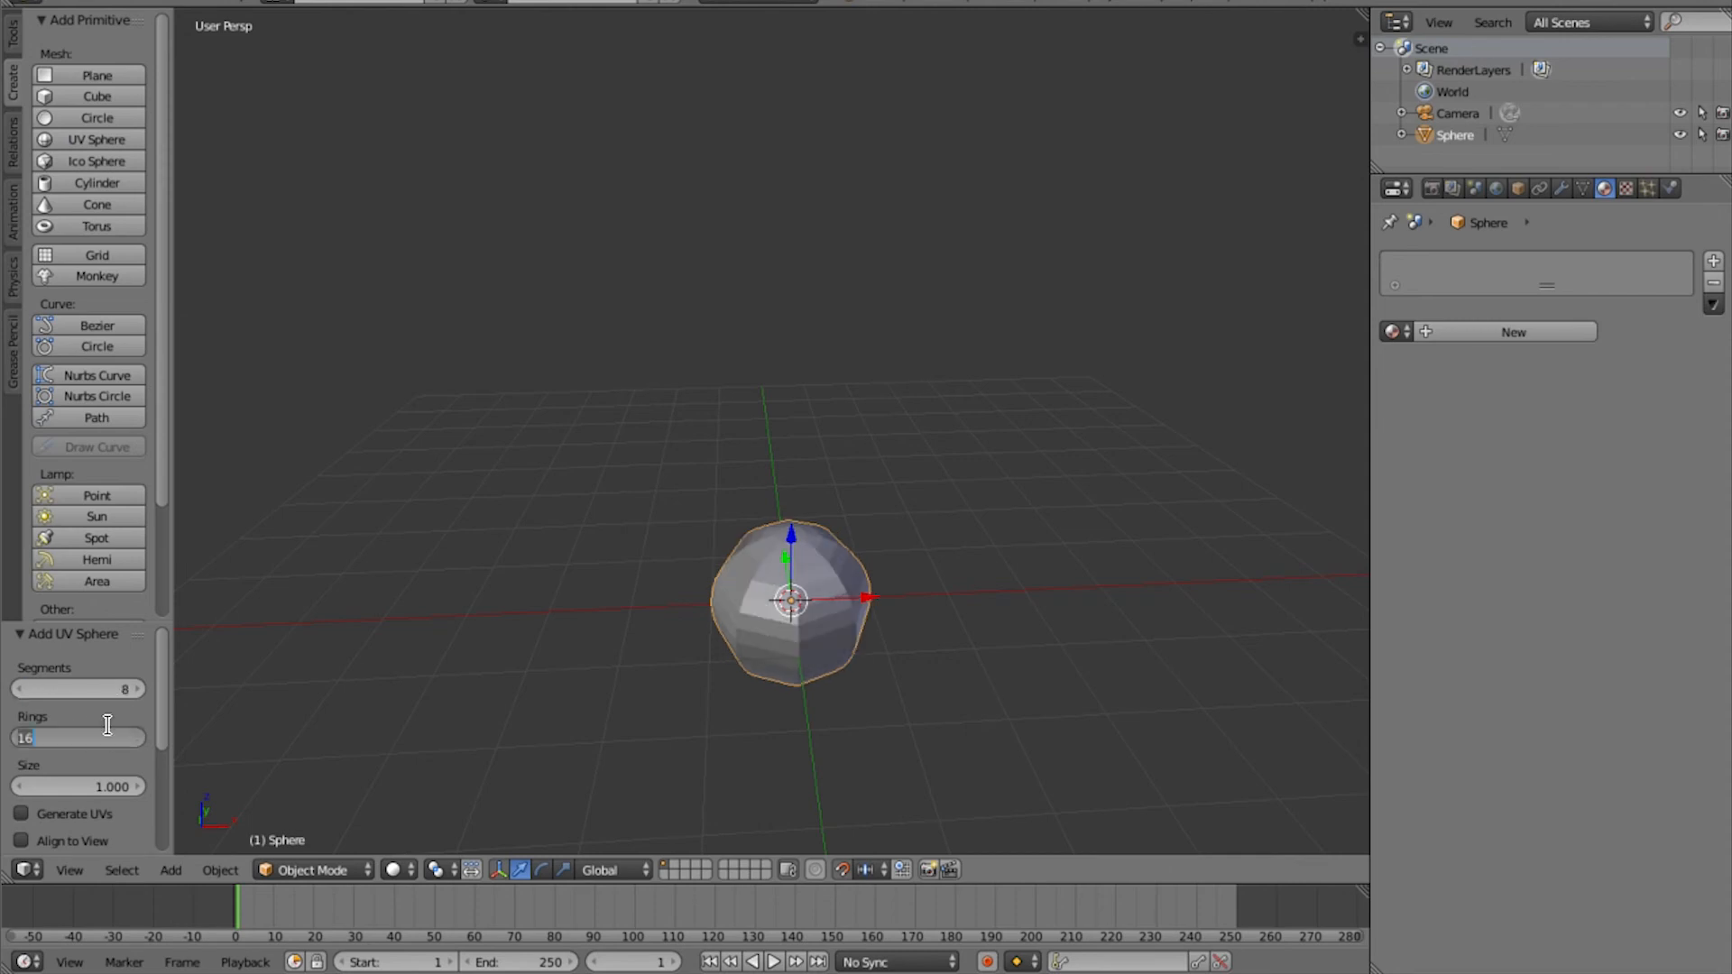
type("8")
key("Return")
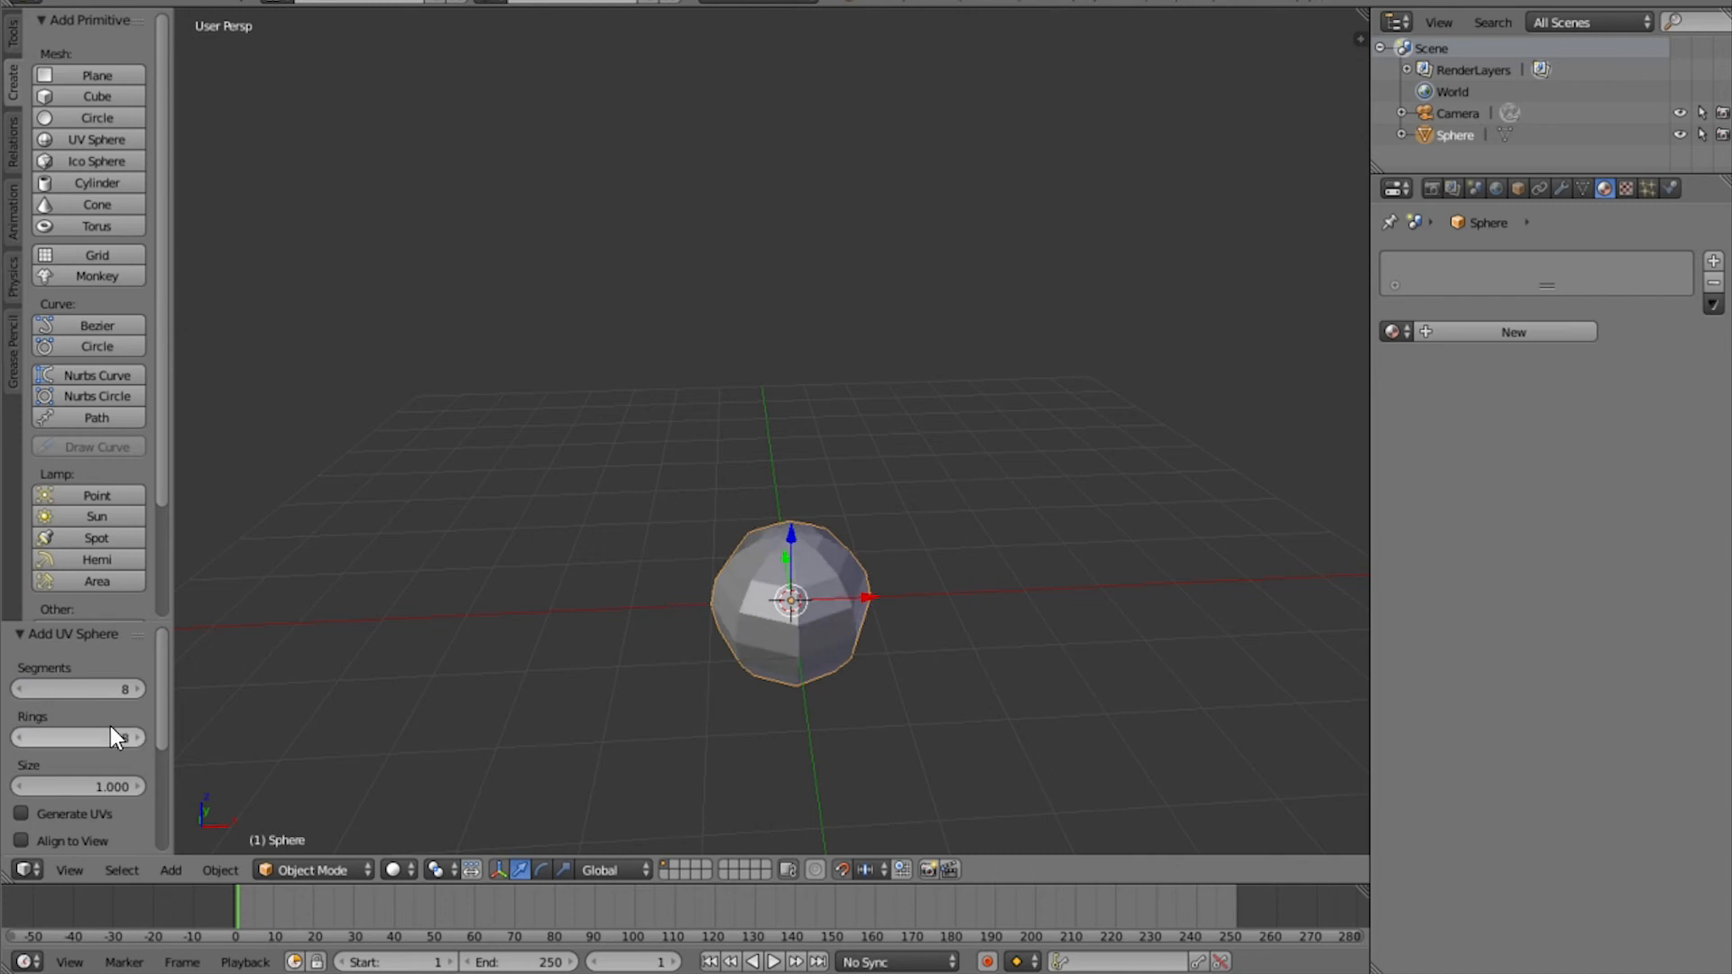
Duplicate the sphere and move the copy 3 units along the X axis
middle_click_drag(668, 708, 619, 571, "shift")
key("shift+d")
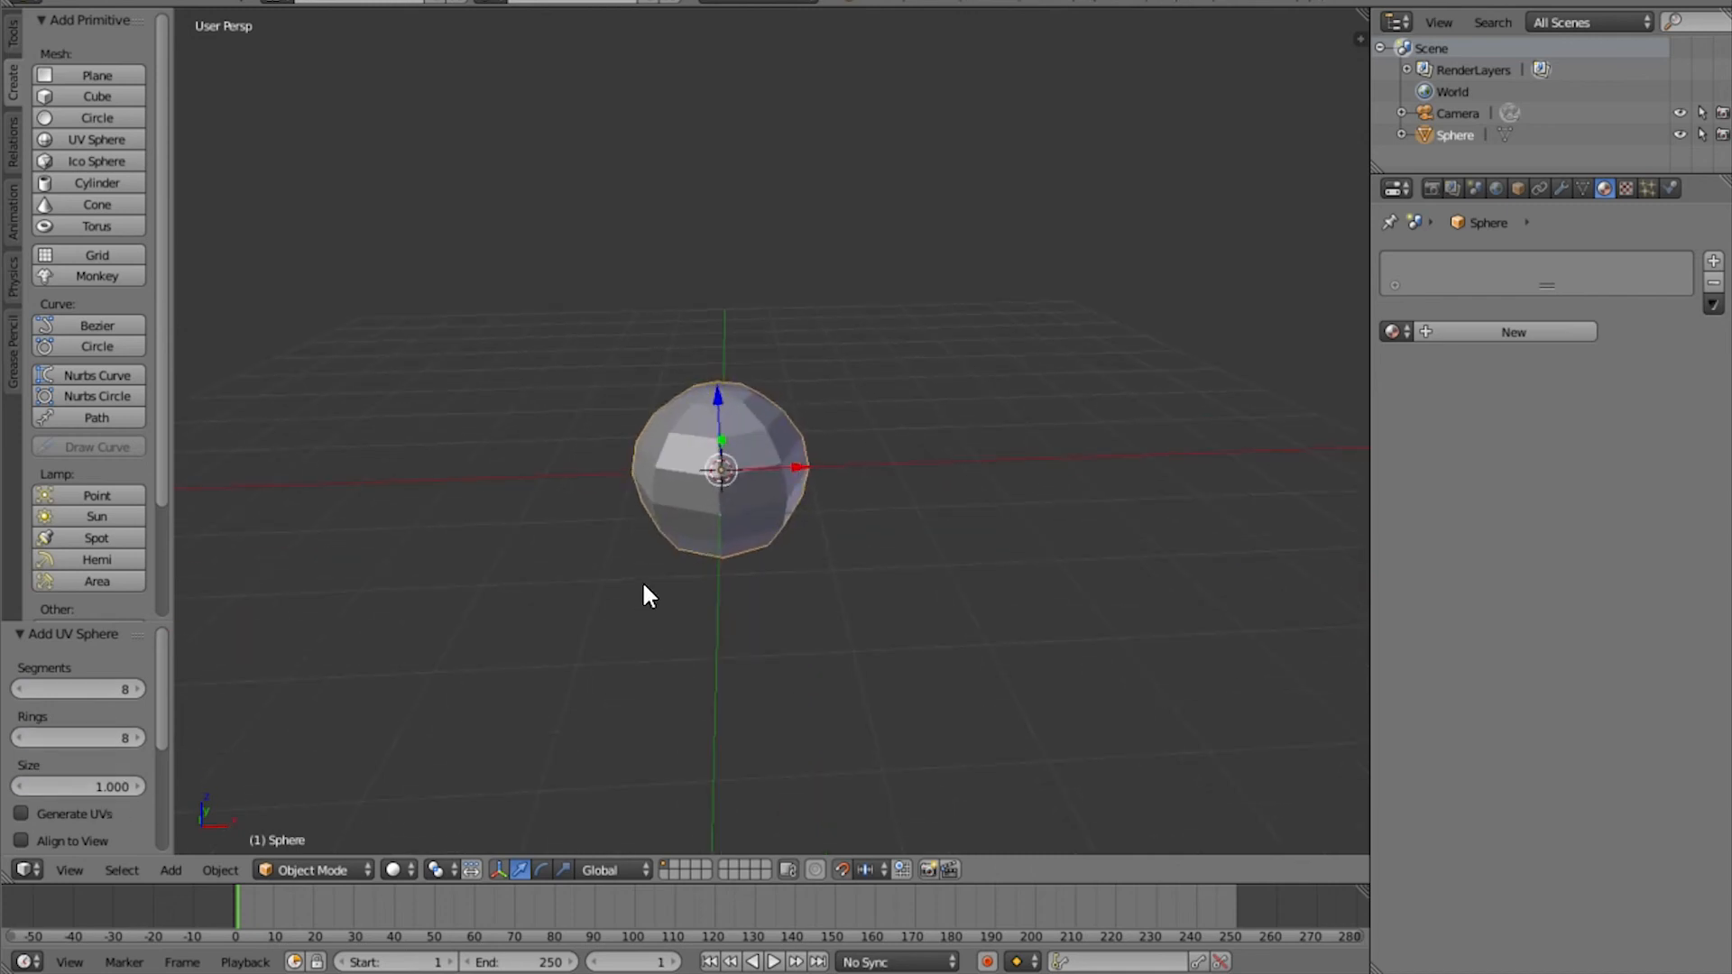
key("x")
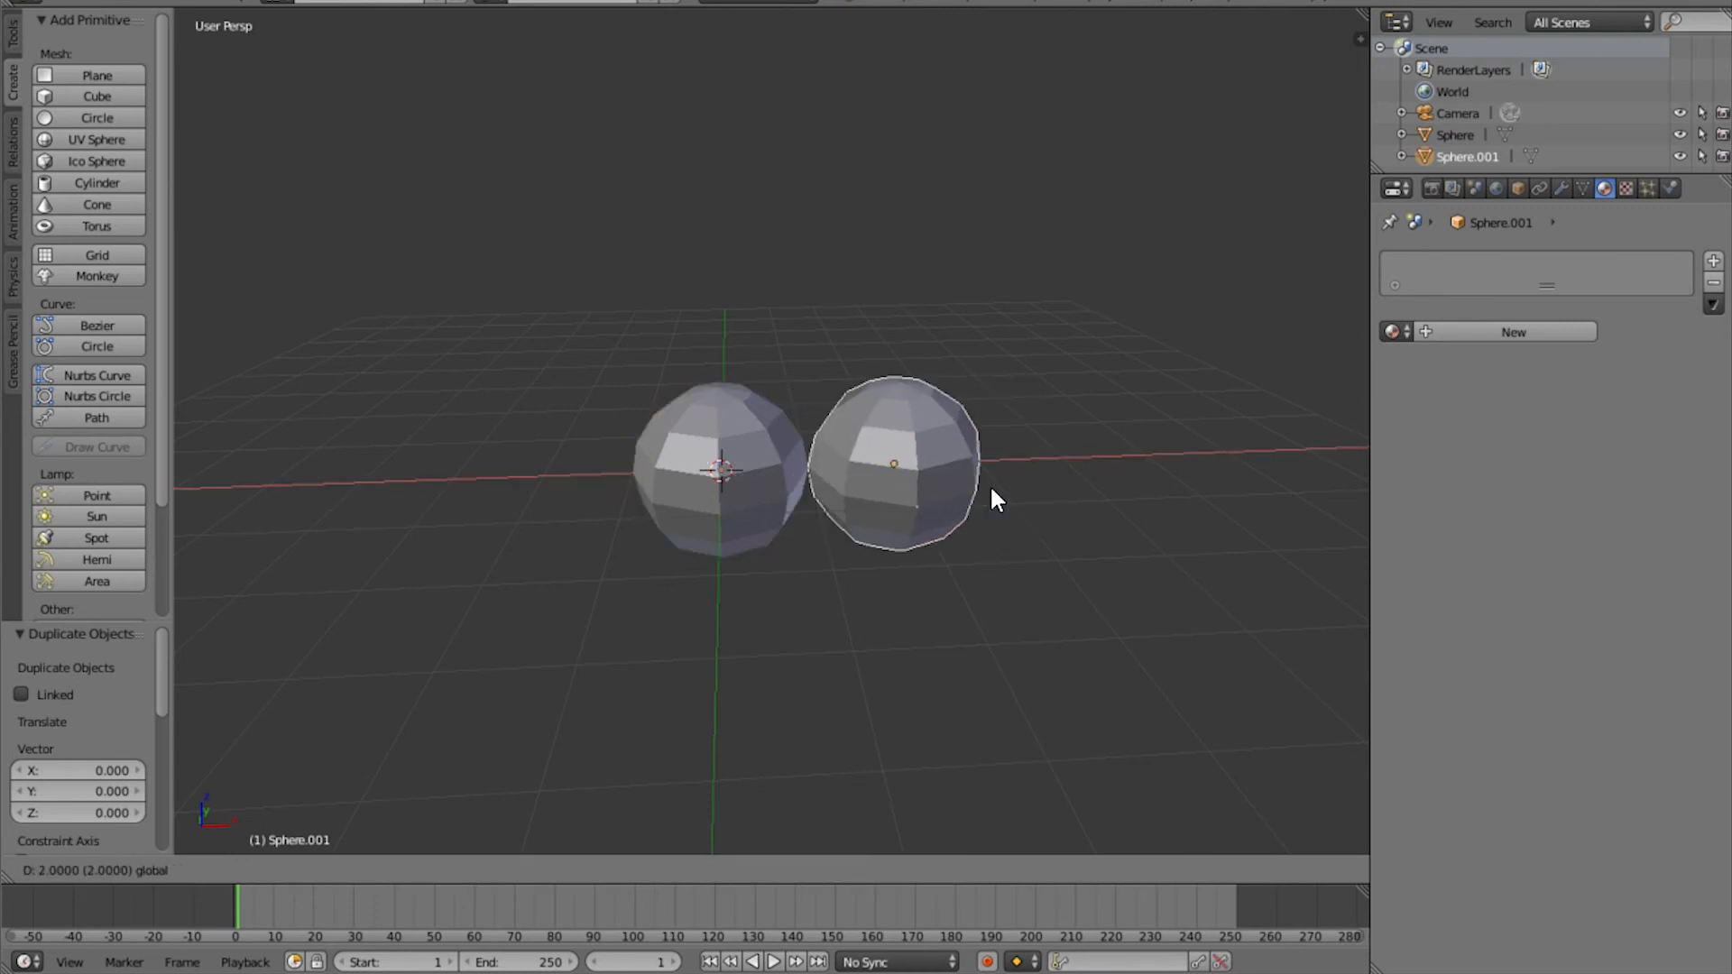
left_click(1016, 489)
middle_click_drag(940, 542, 854, 587)
scroll(979, 603, "up", 3)
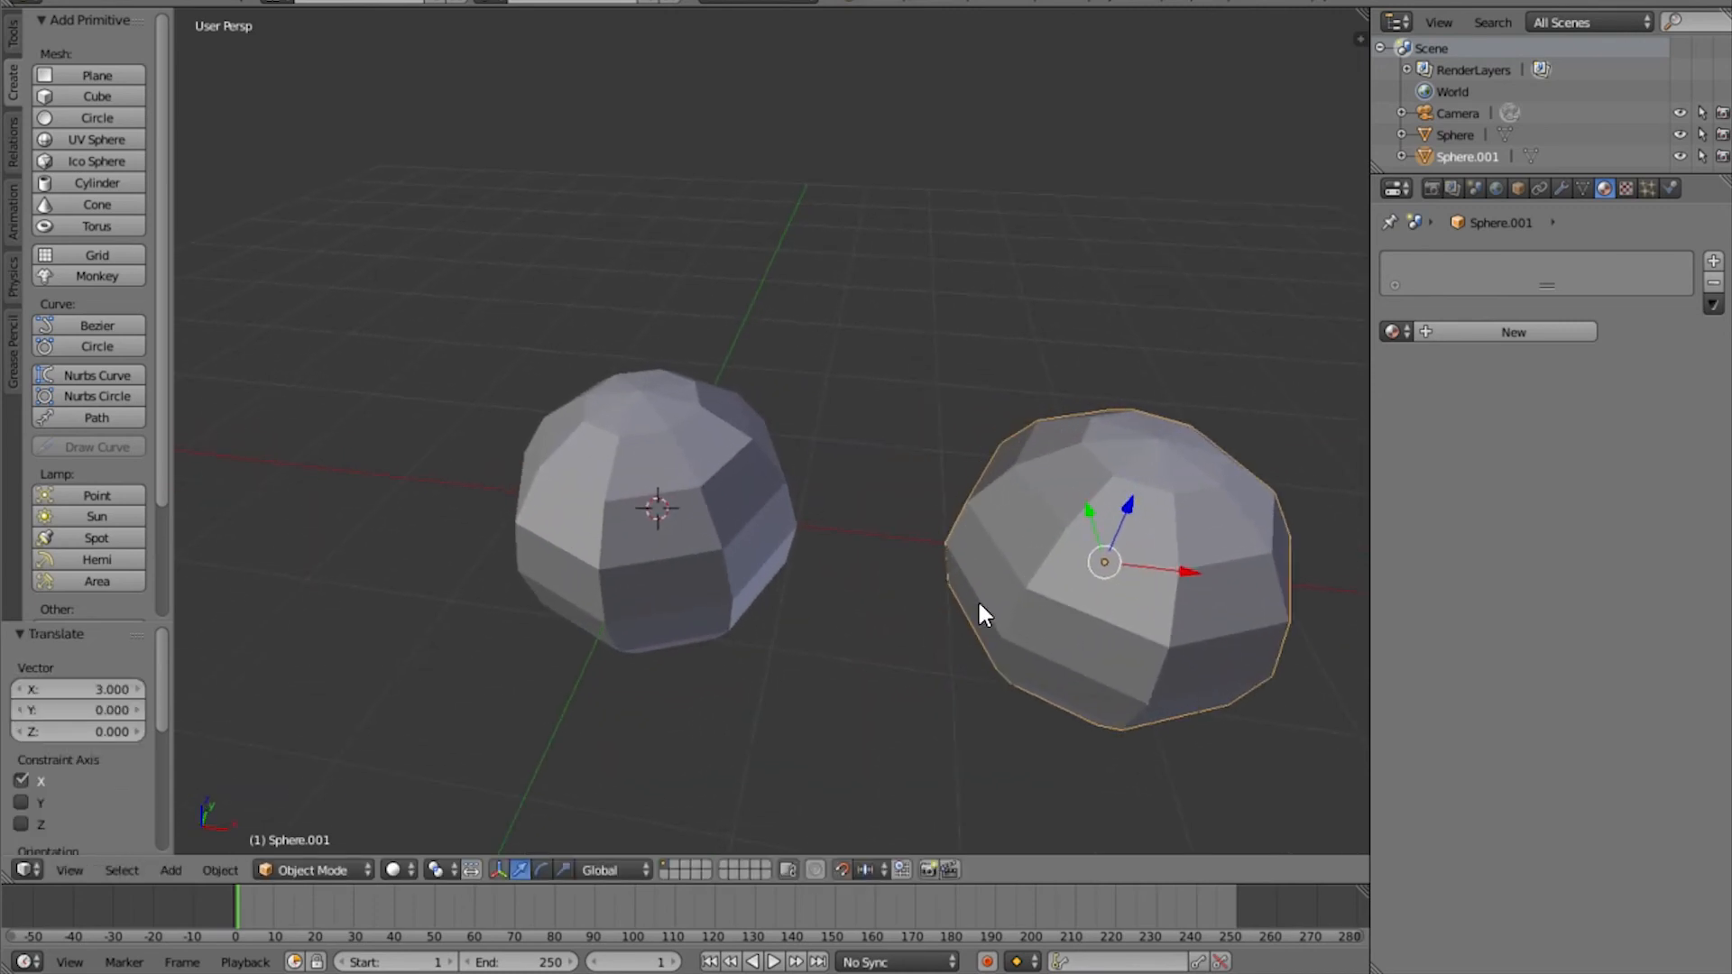
Select both spheres and join them into one object
right_click(749, 527, "shift")
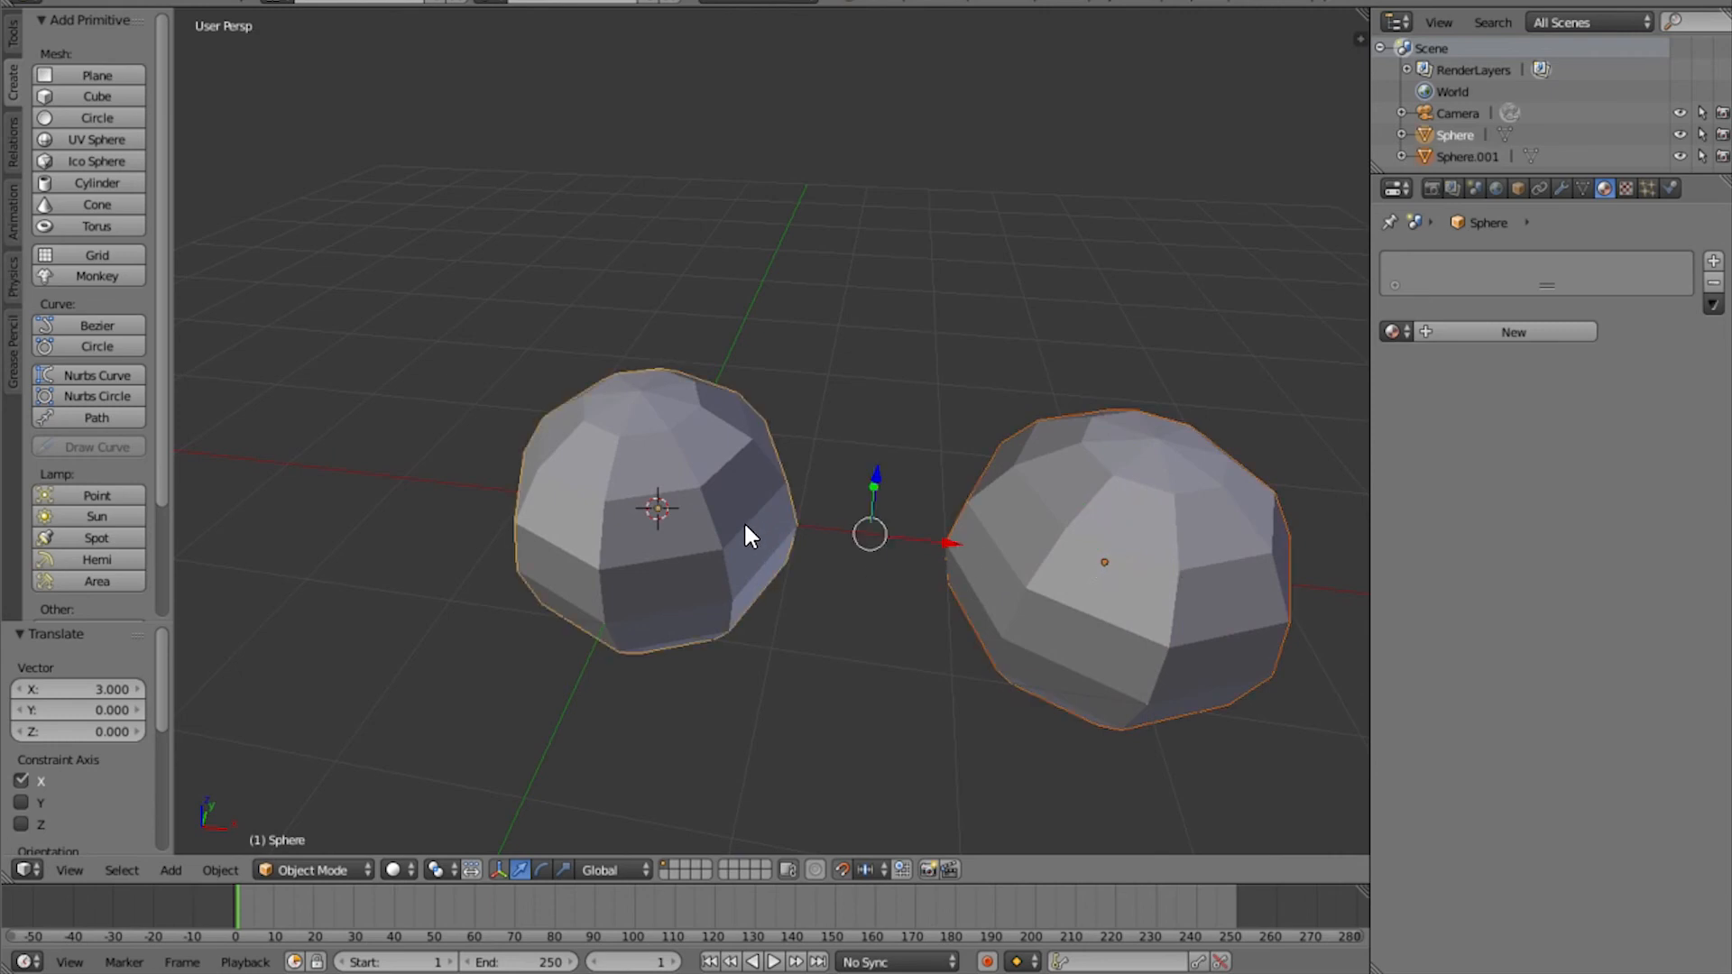
left_click(12, 36)
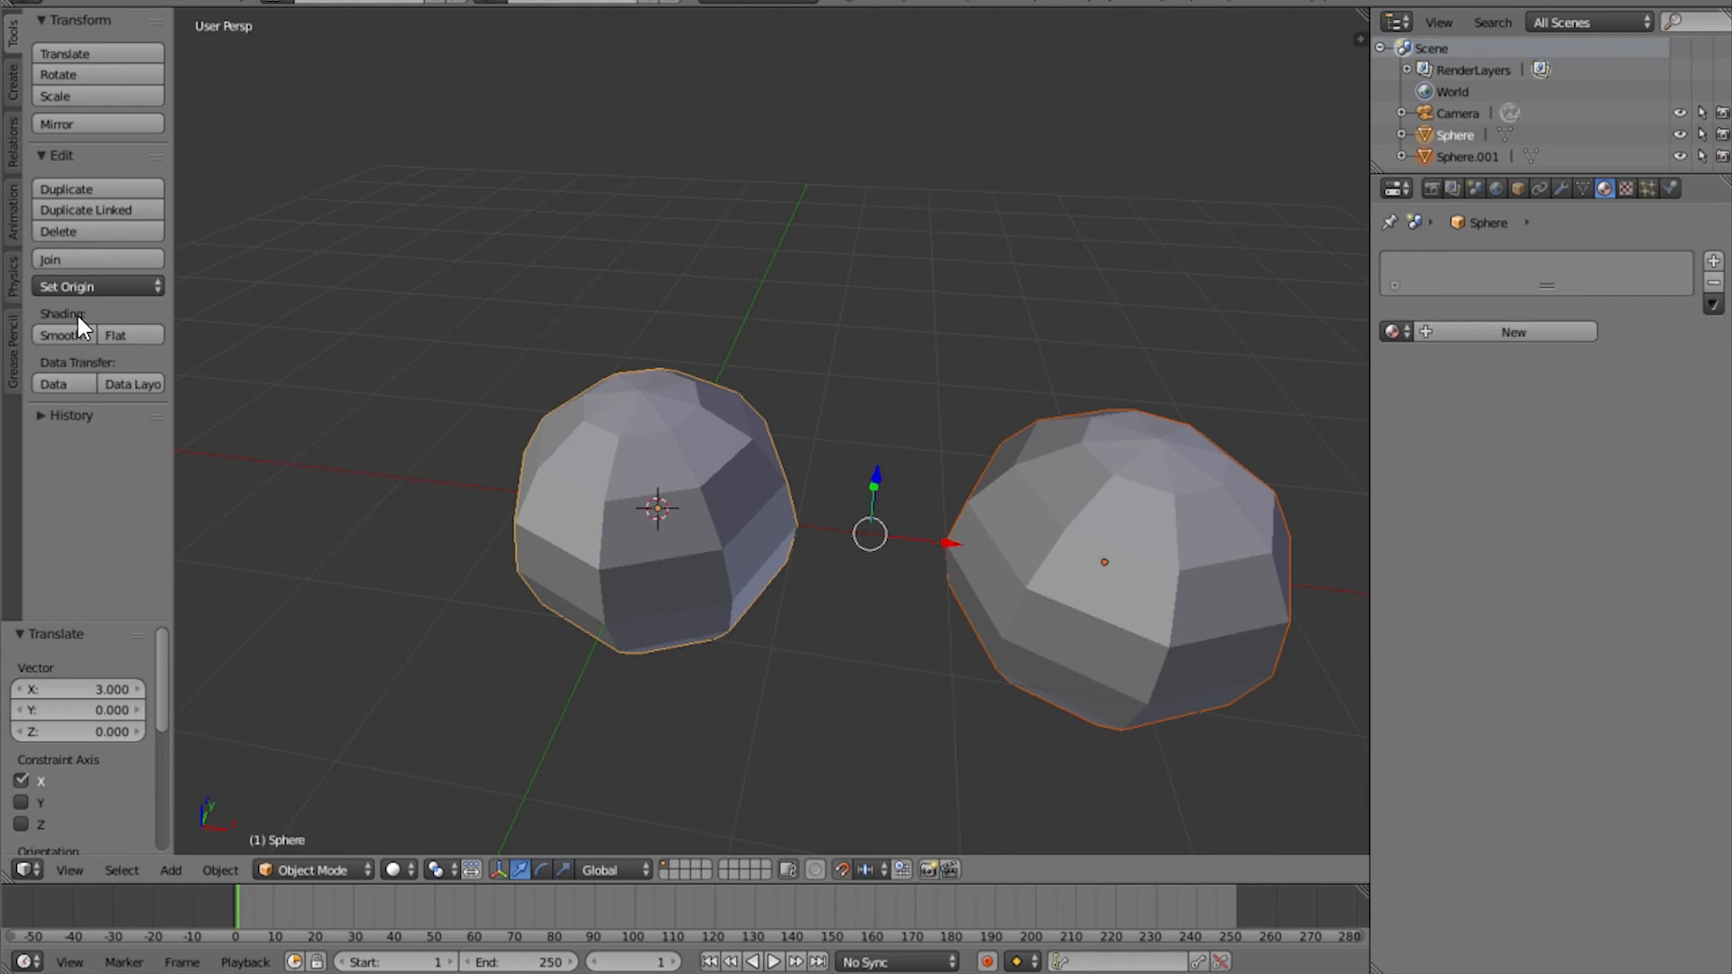
left_click(78, 261)
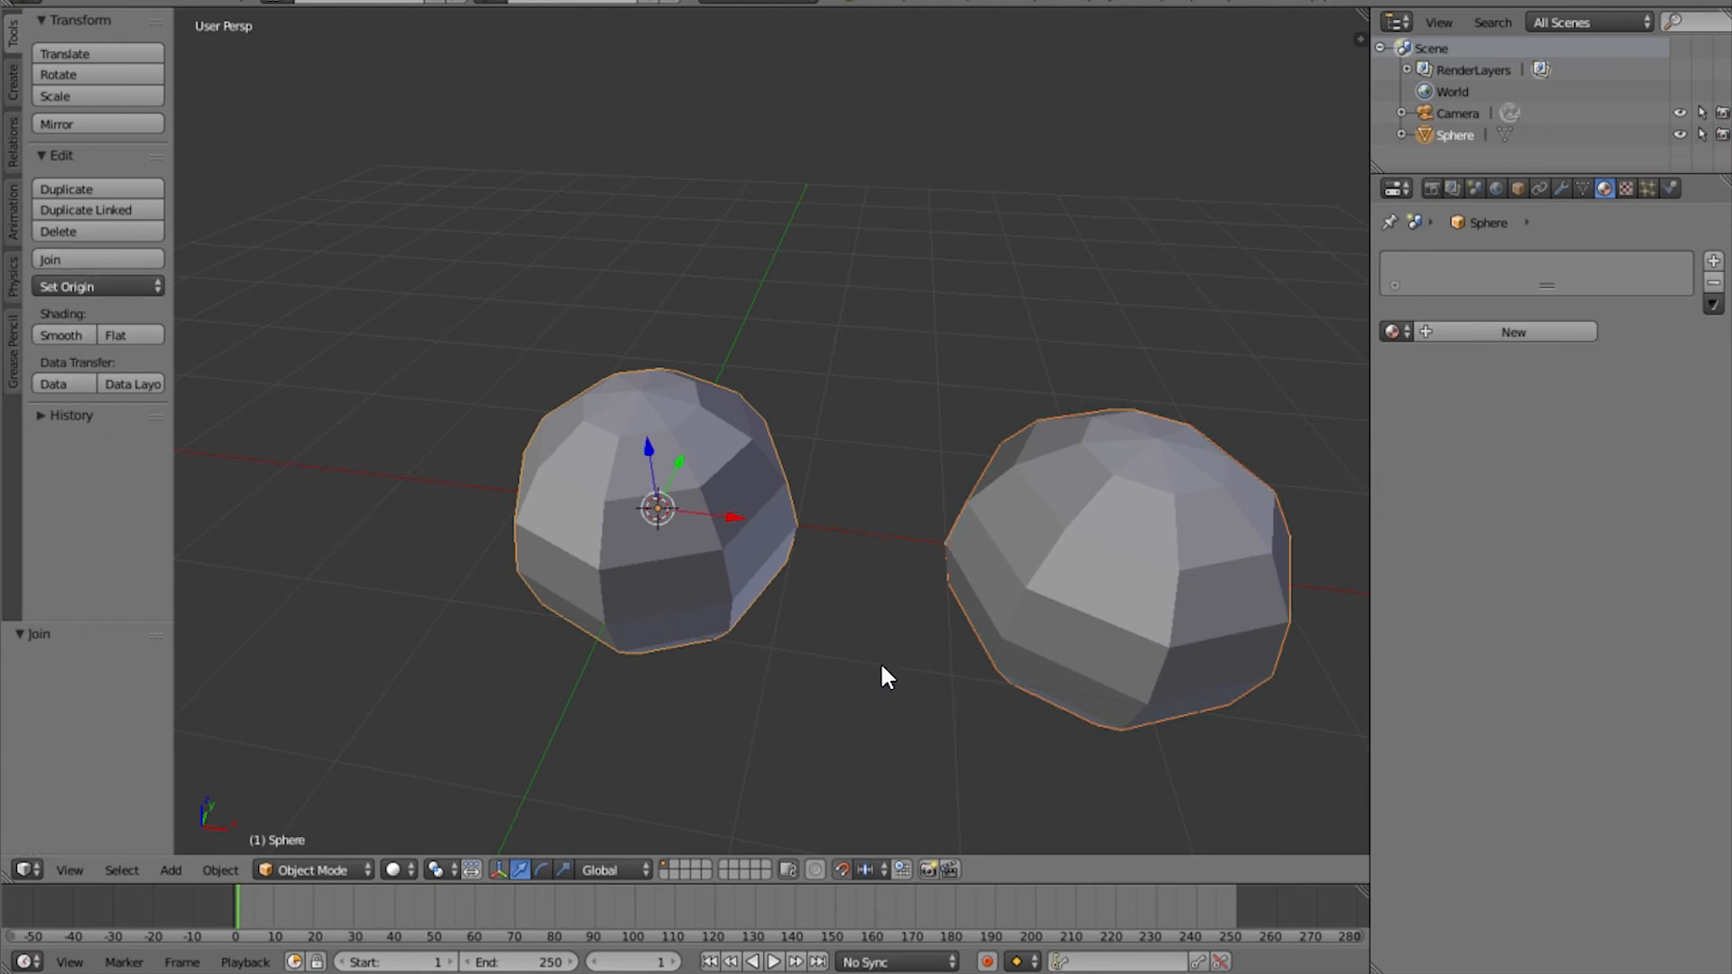
In Edit Mode with face selection, select one facing face on each sphere and delete both faces
key("Tab")
key("ctrl+Tab")
left_click(1011, 593)
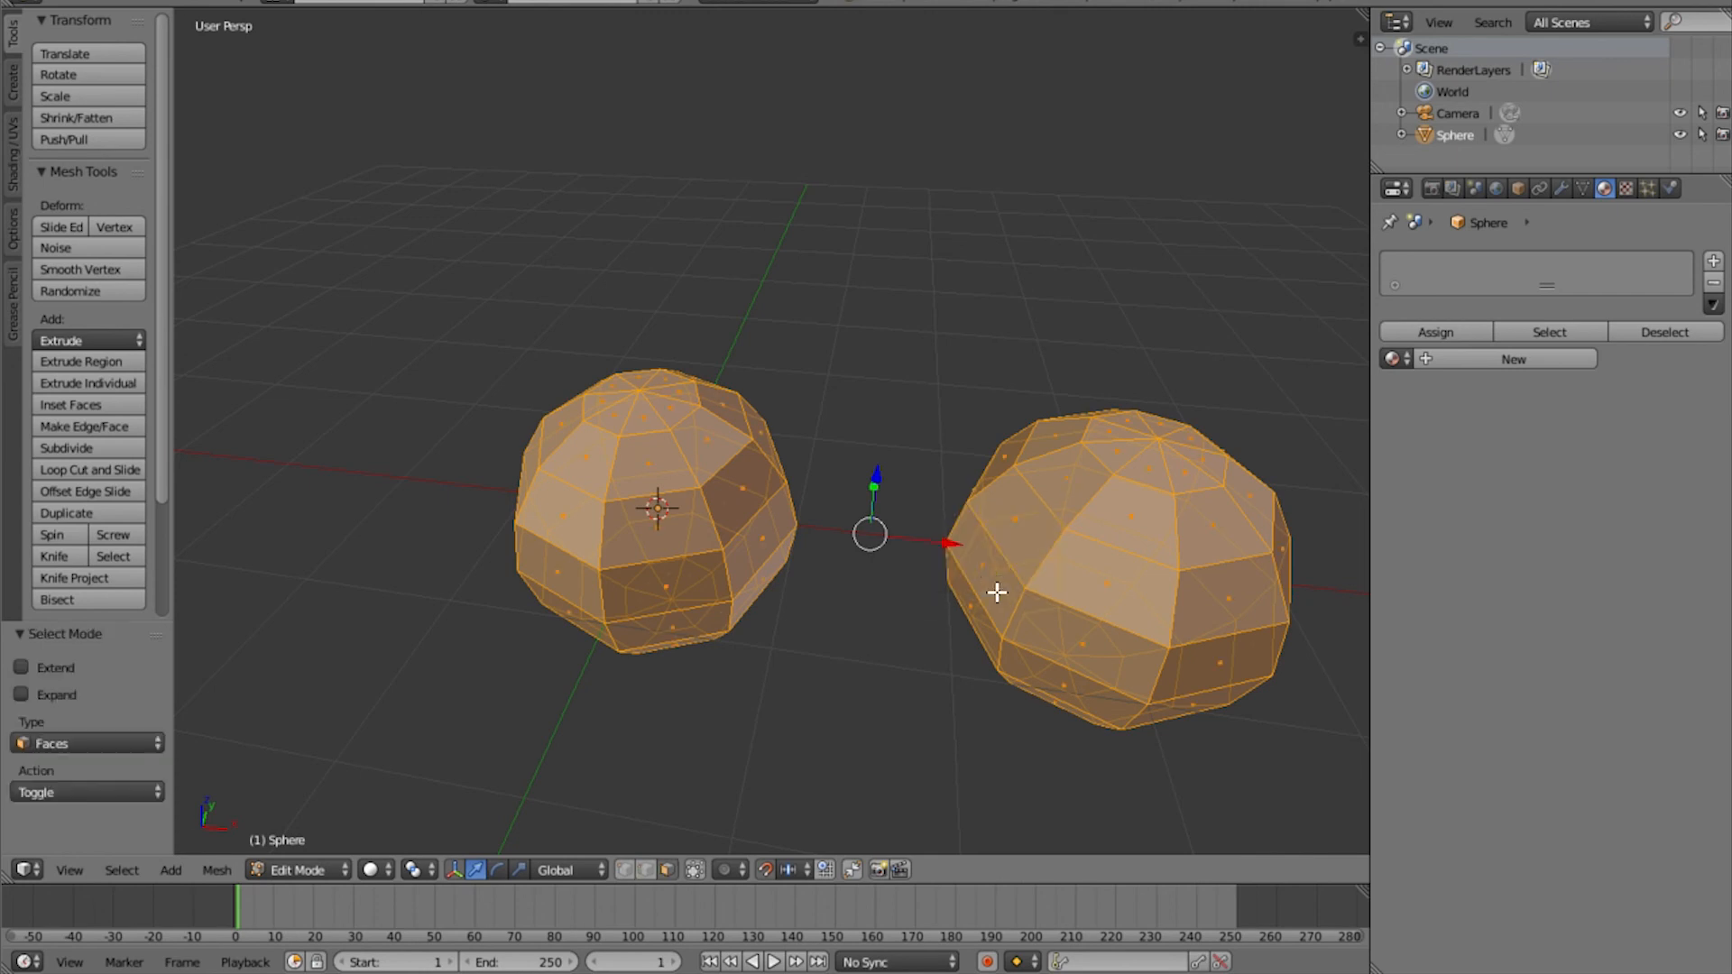
right_click(981, 567)
right_click(741, 544, "shift")
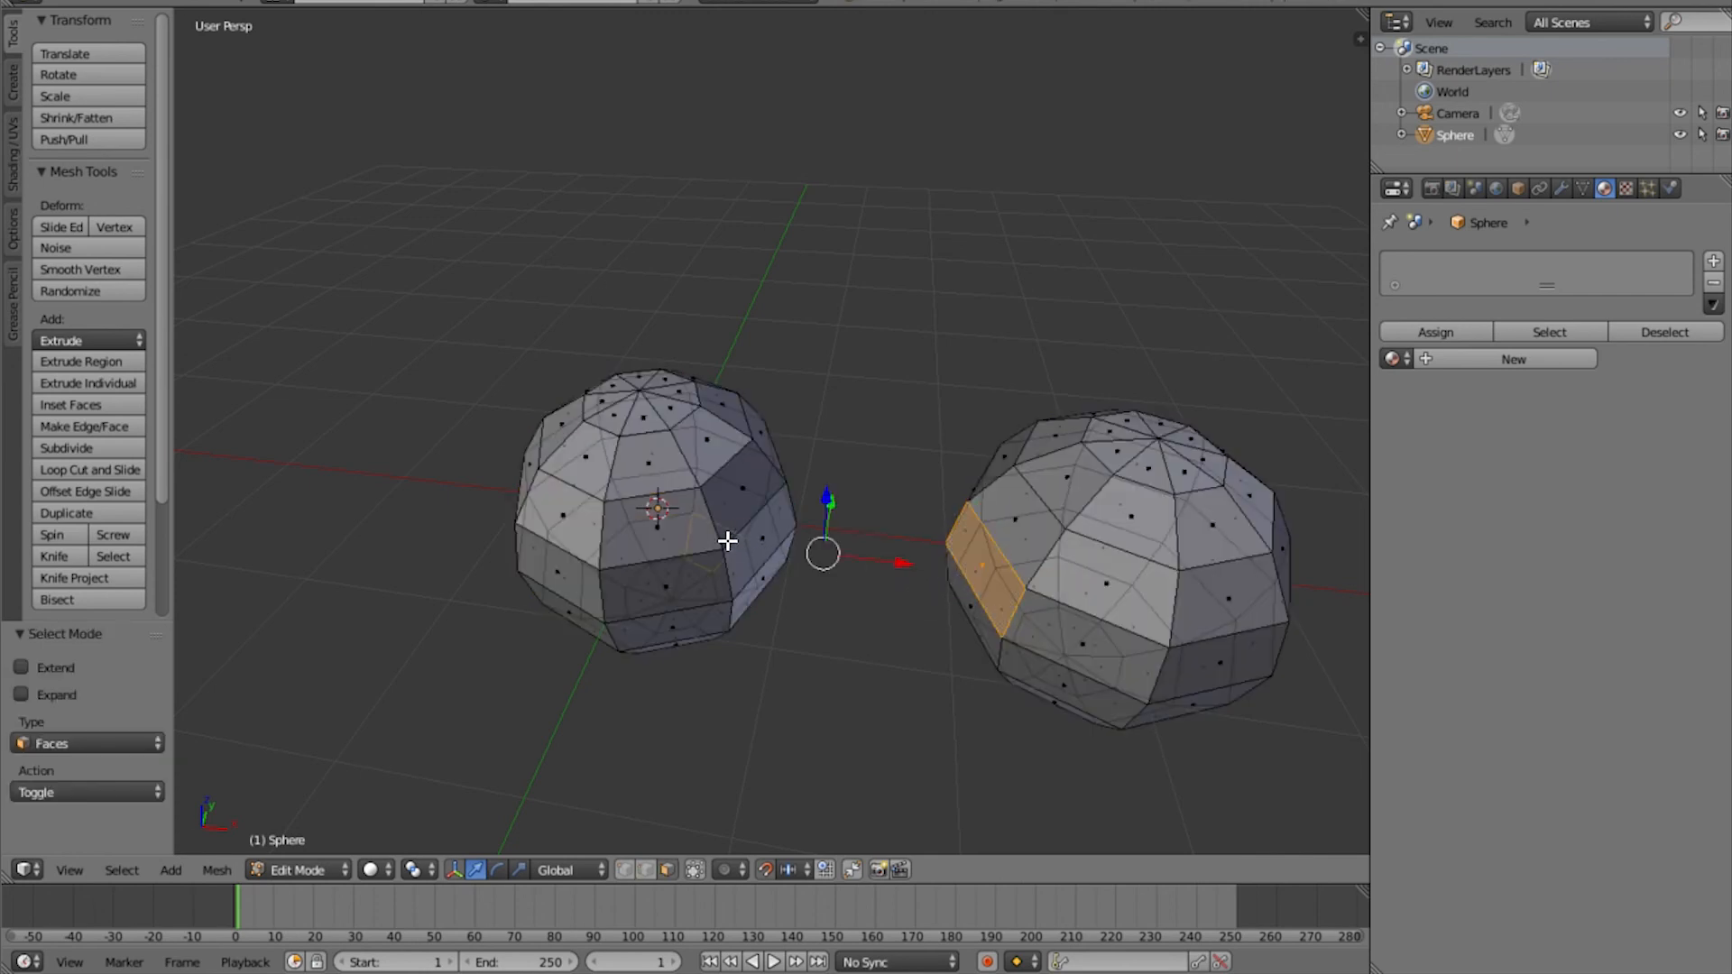
key("ctrl+z")
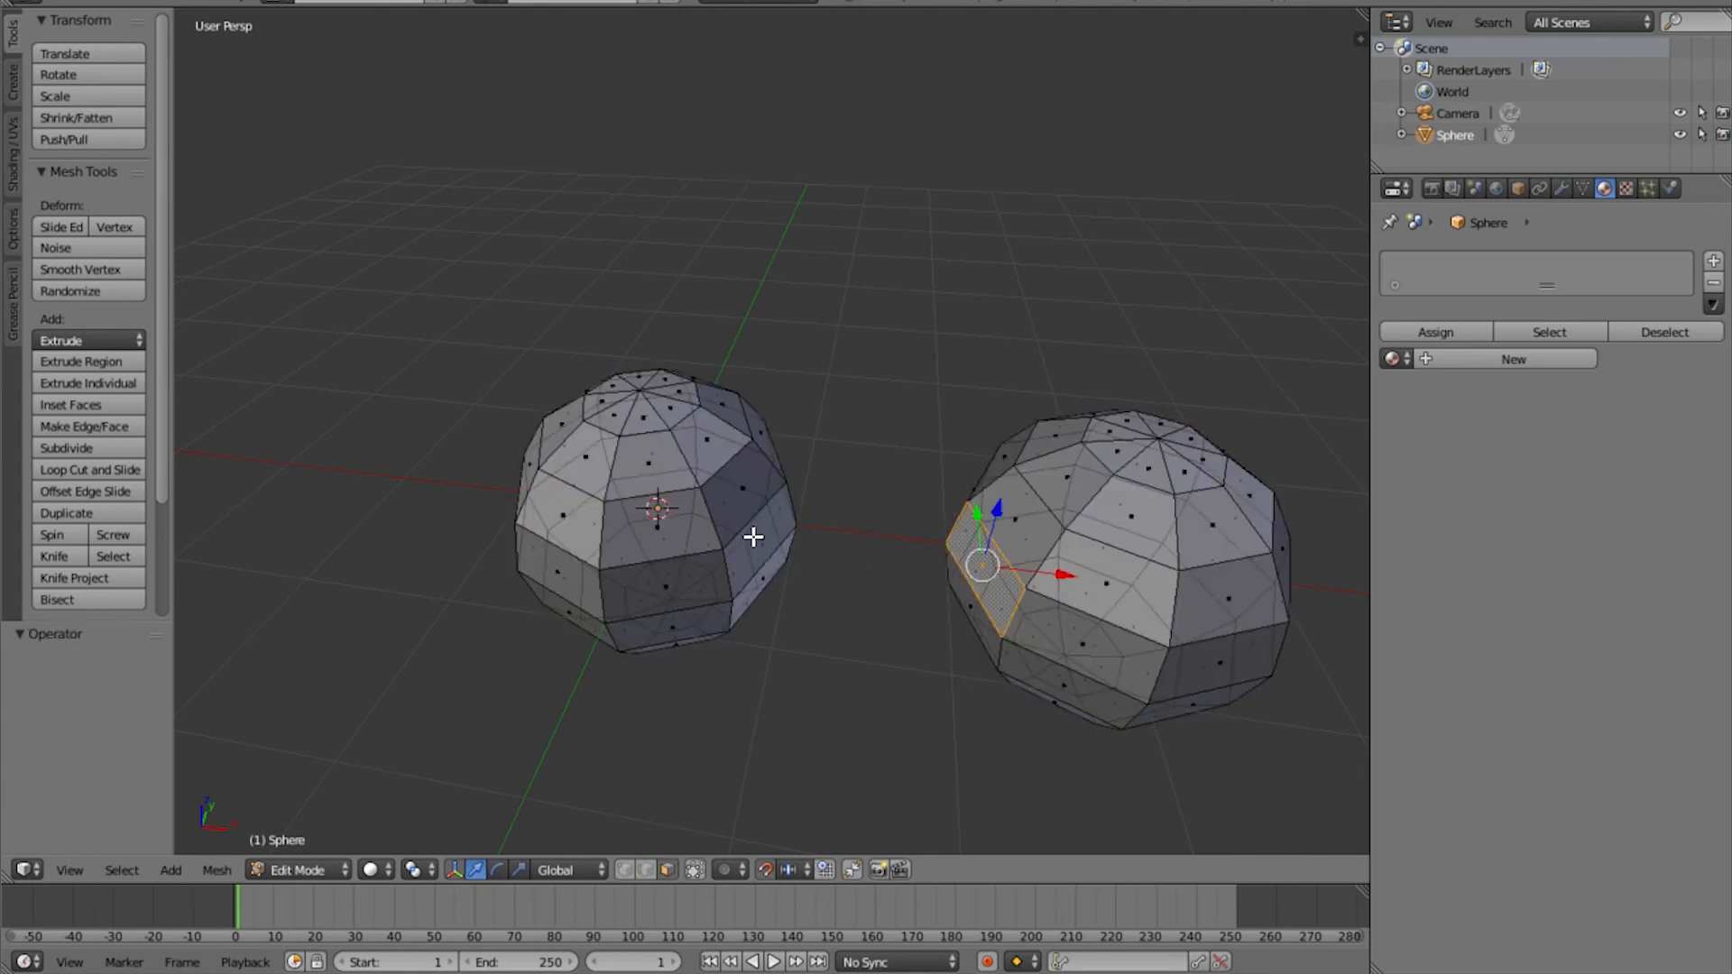
right_click(757, 539, "shift")
key("x")
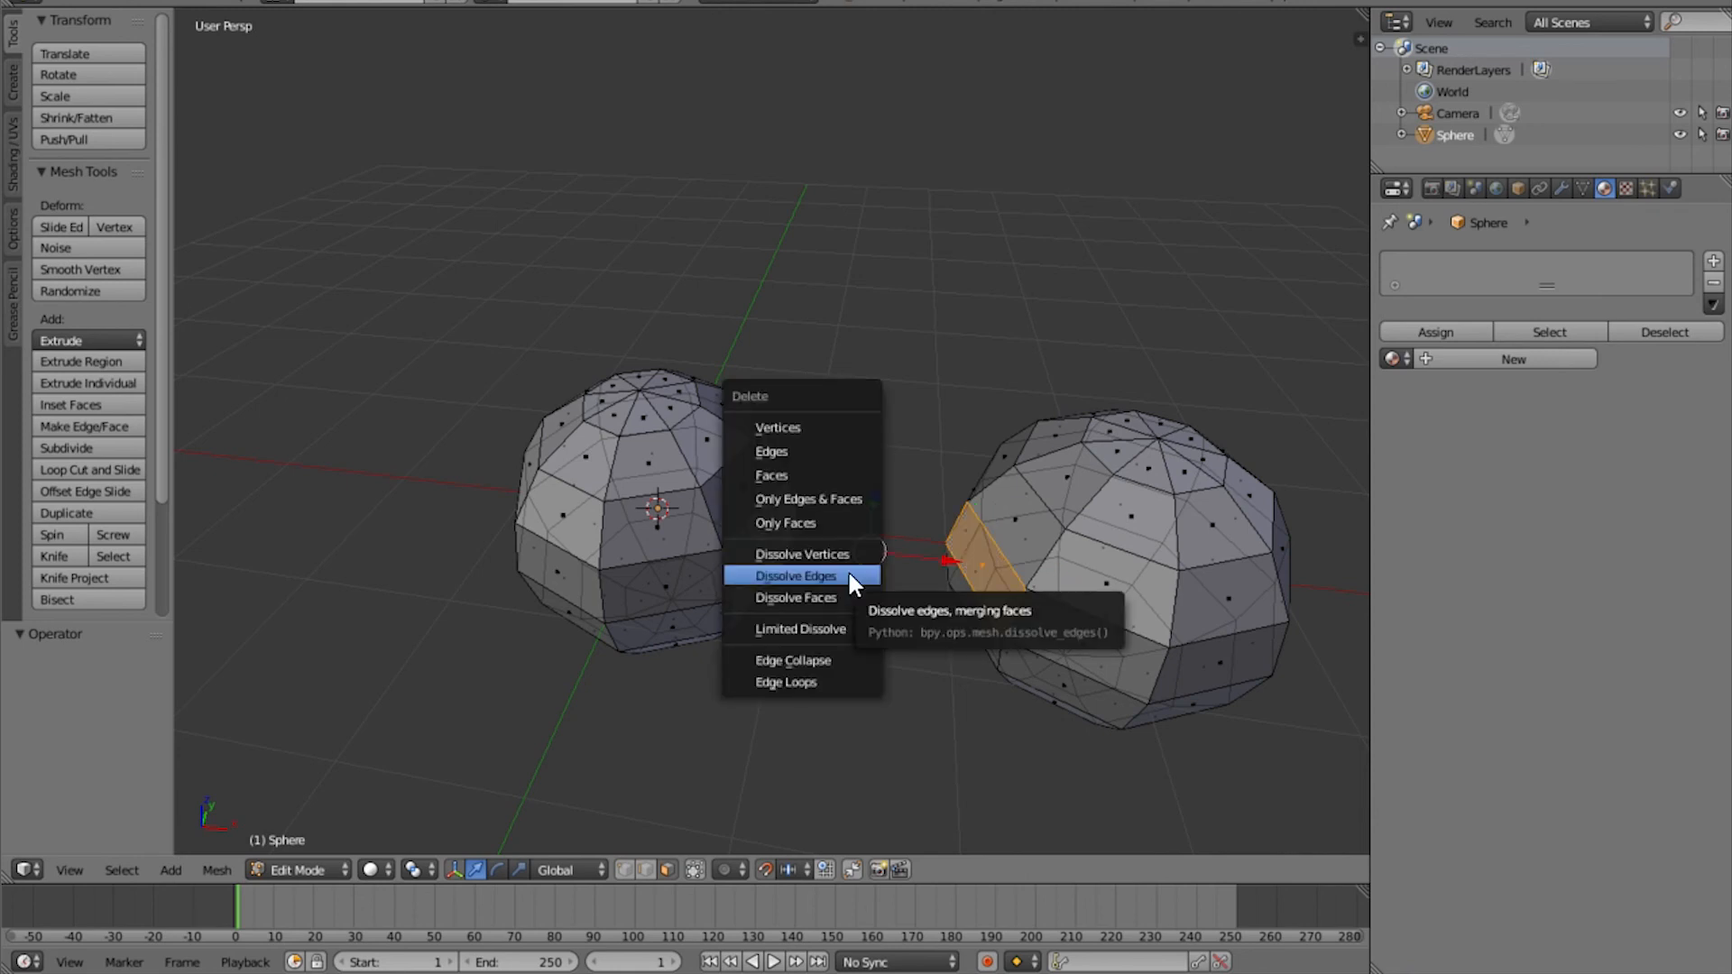
left_click(781, 469)
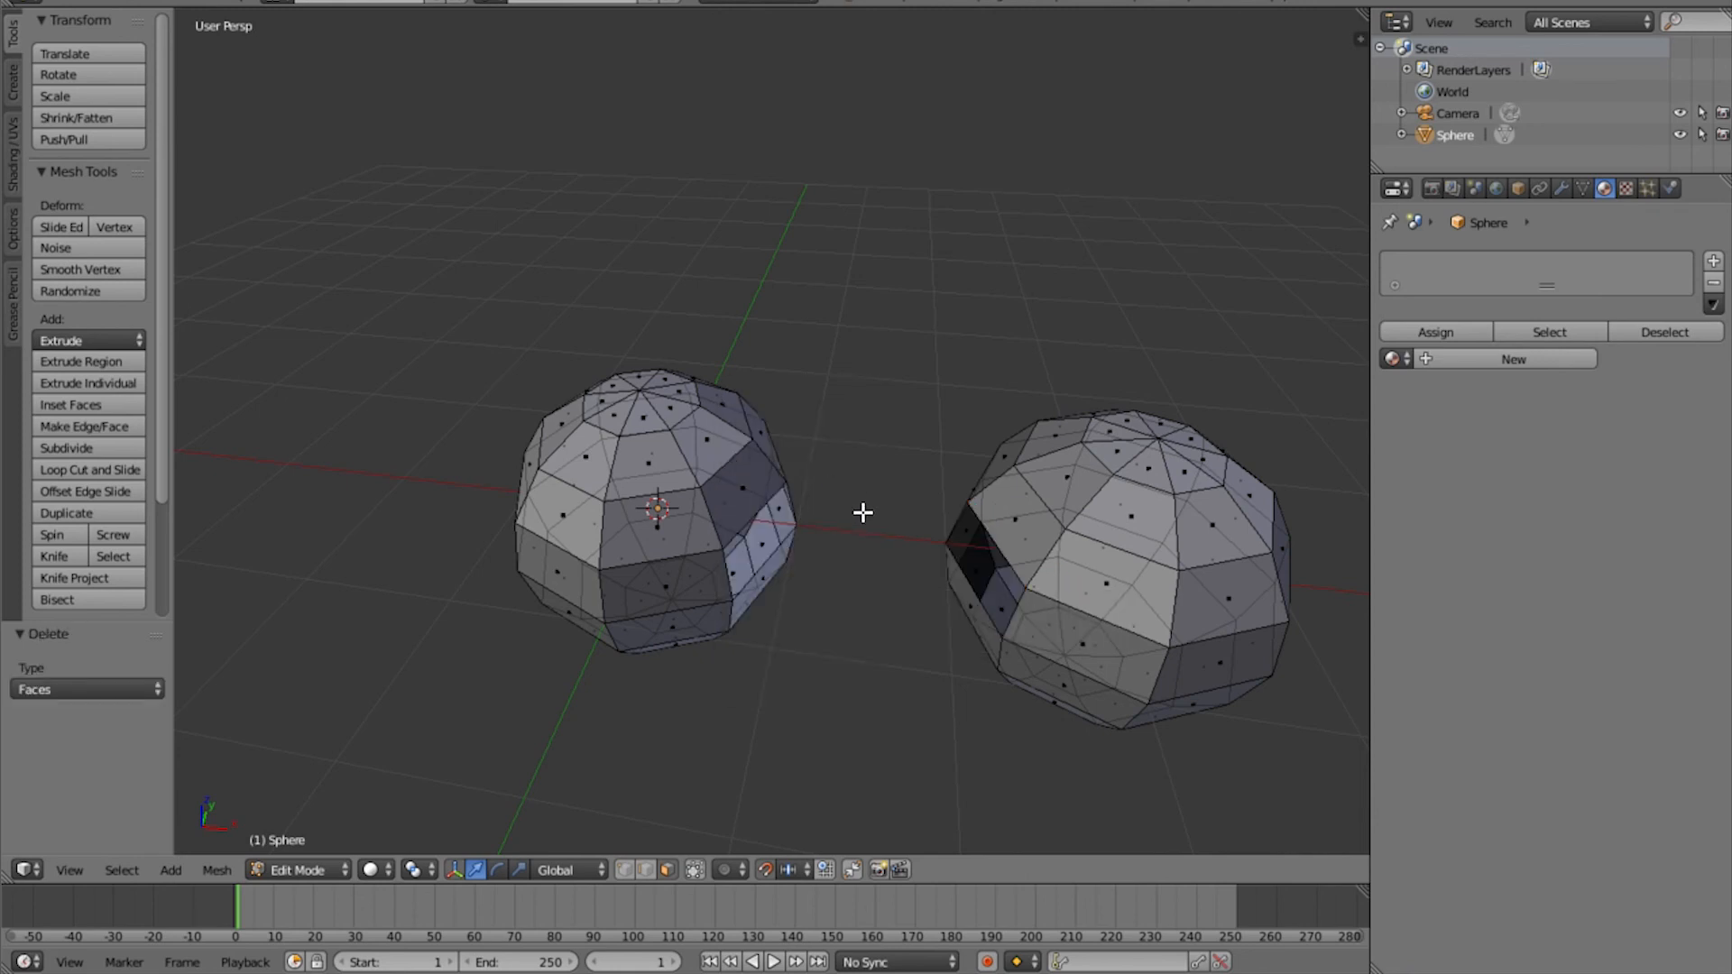
In edge selection mode, select the boundary edge loops of the facing holes on both spheres
scroll(902, 527, "up", 3)
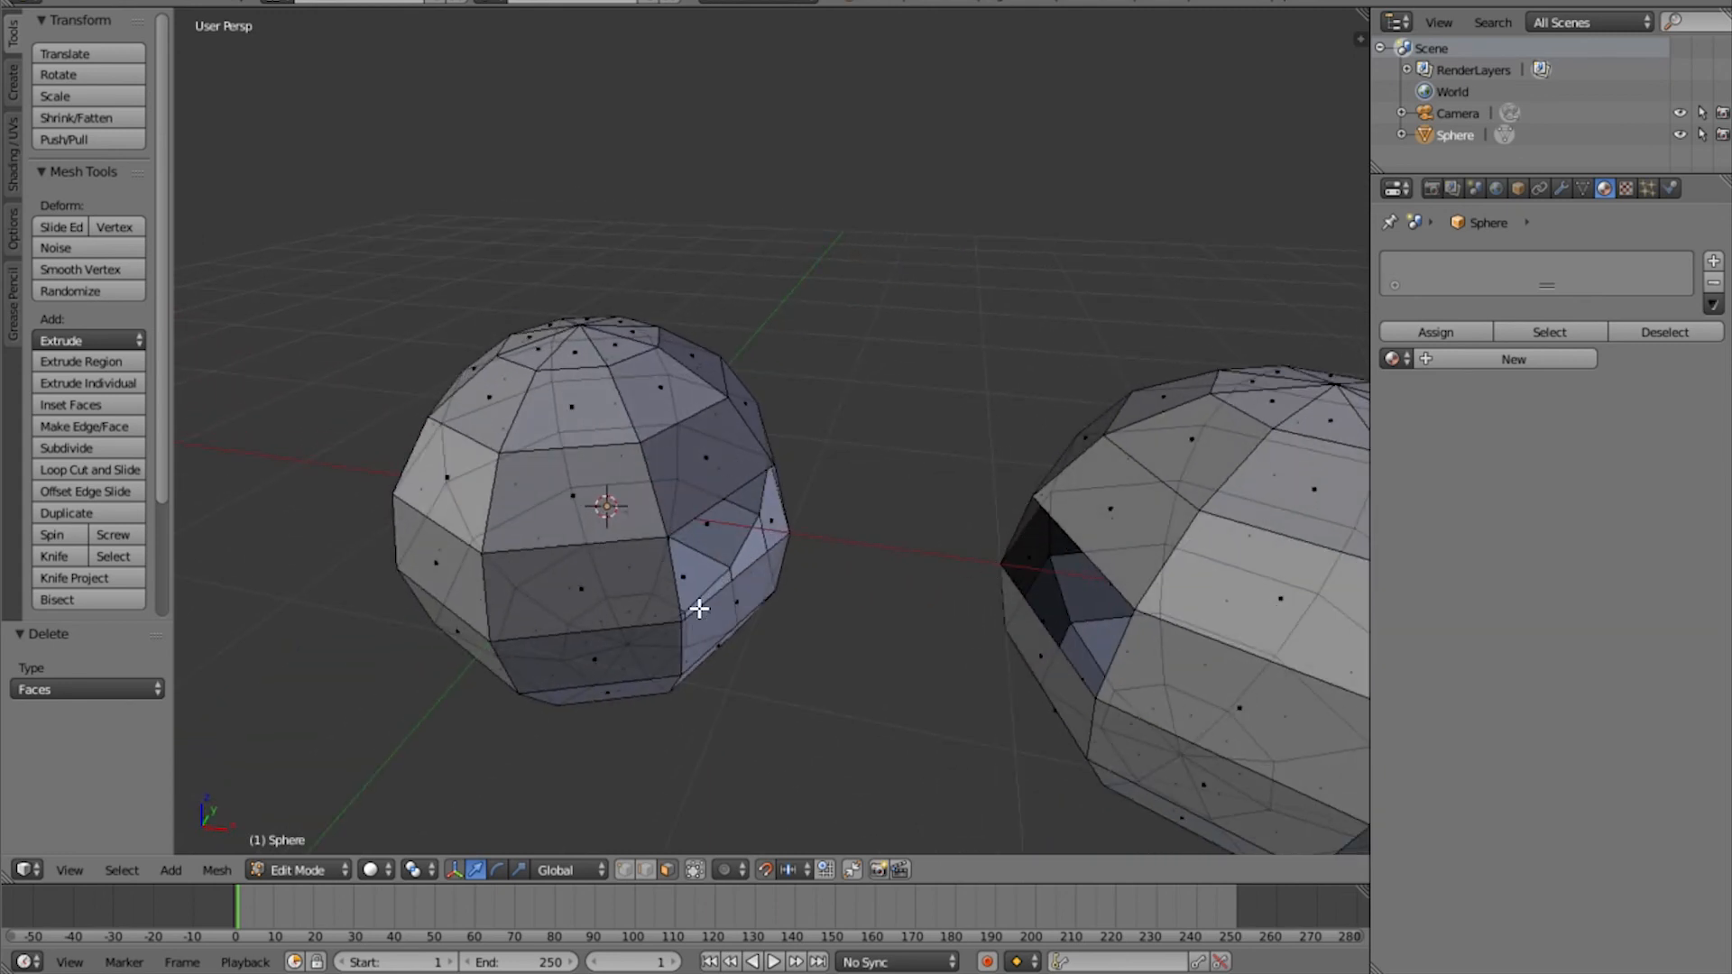
middle_click_drag(992, 628, 1028, 592)
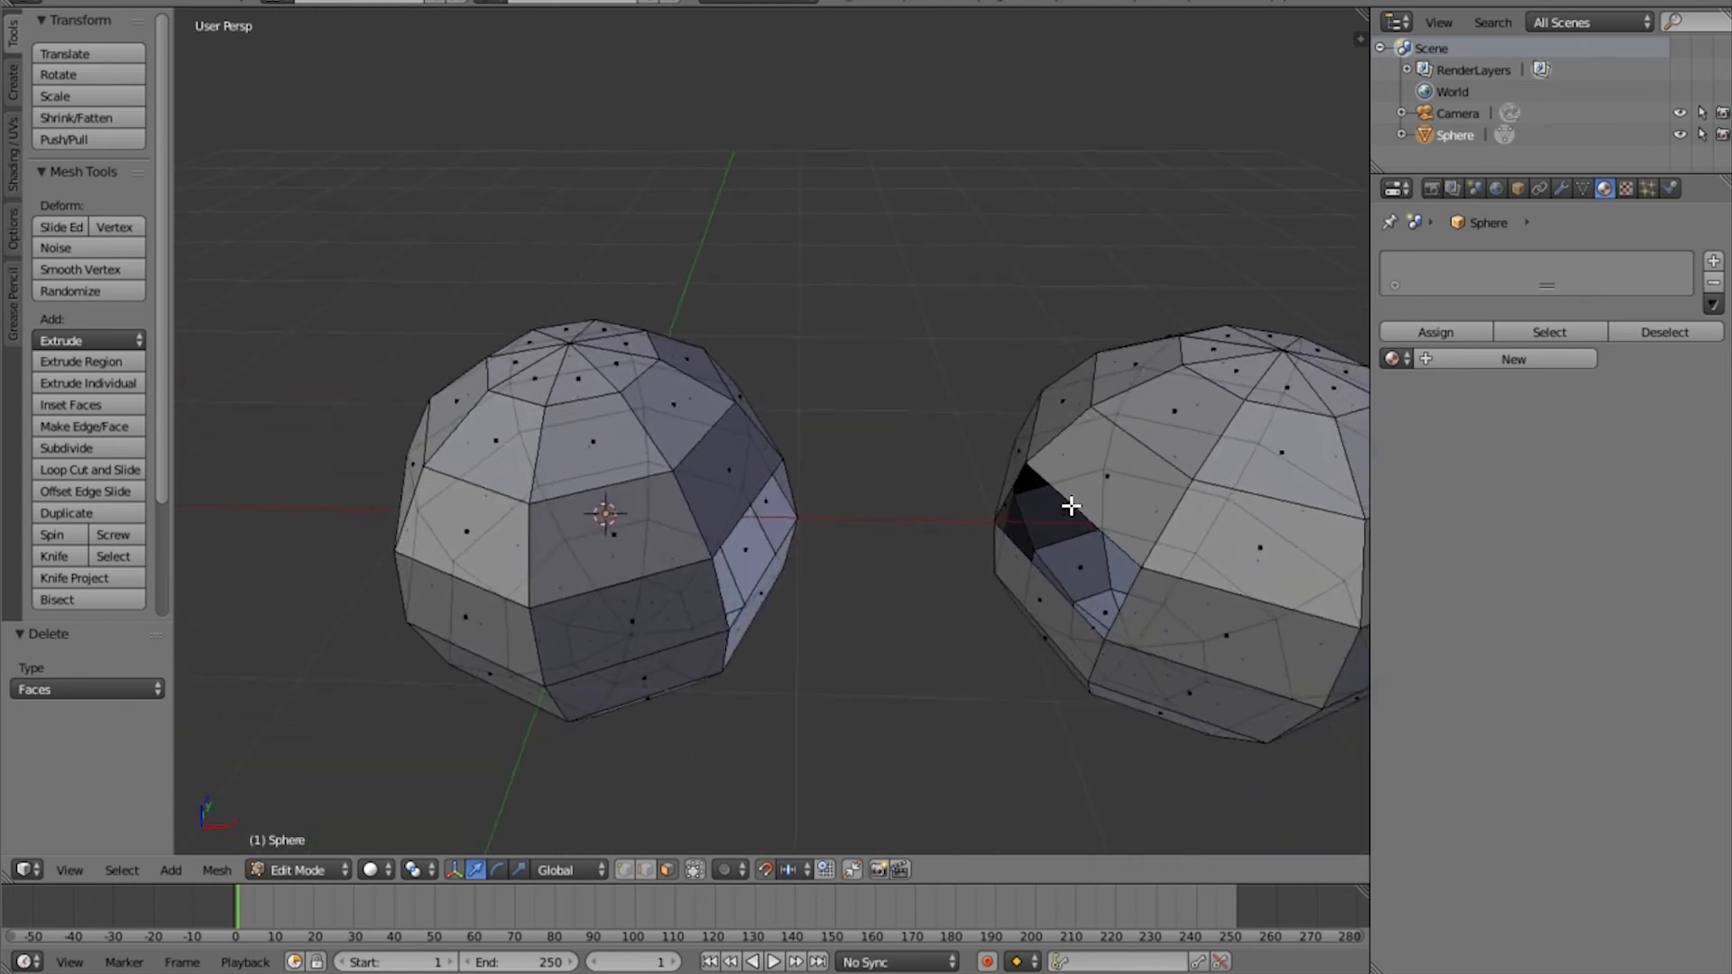
middle_click_drag(811, 580, 797, 508)
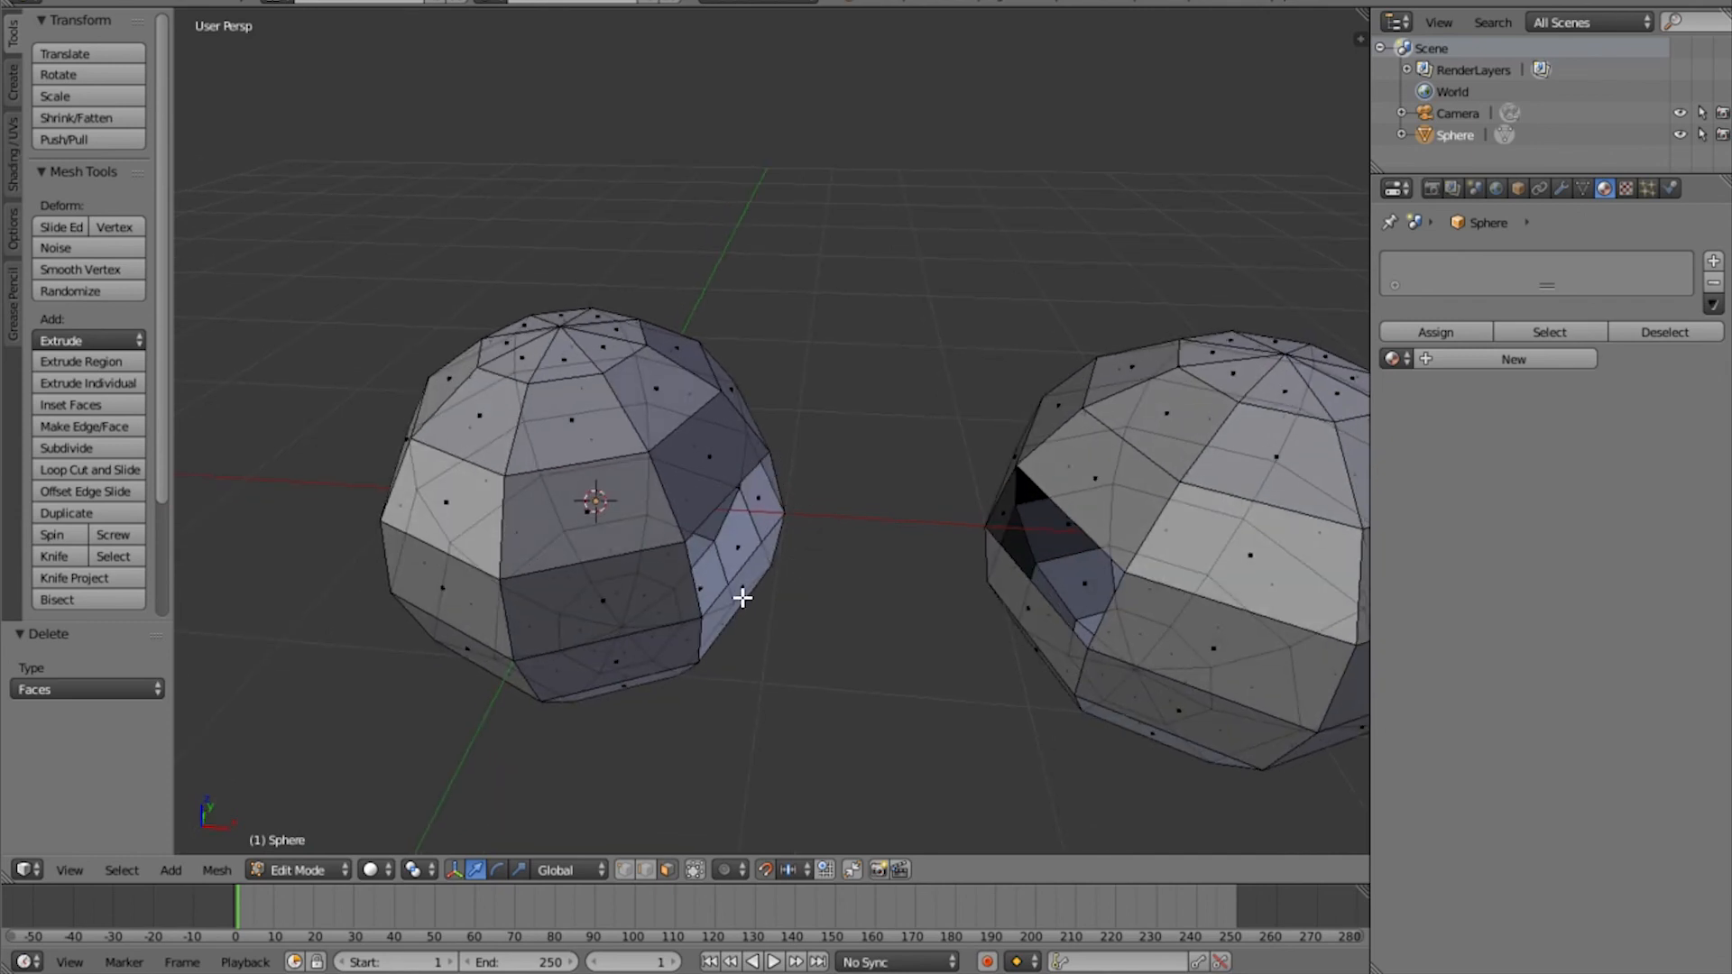
middle_click_drag(955, 626, 875, 494)
scroll(951, 611, "up", 3)
middle_click_drag(797, 538, 947, 556)
key("ctrl+Tab")
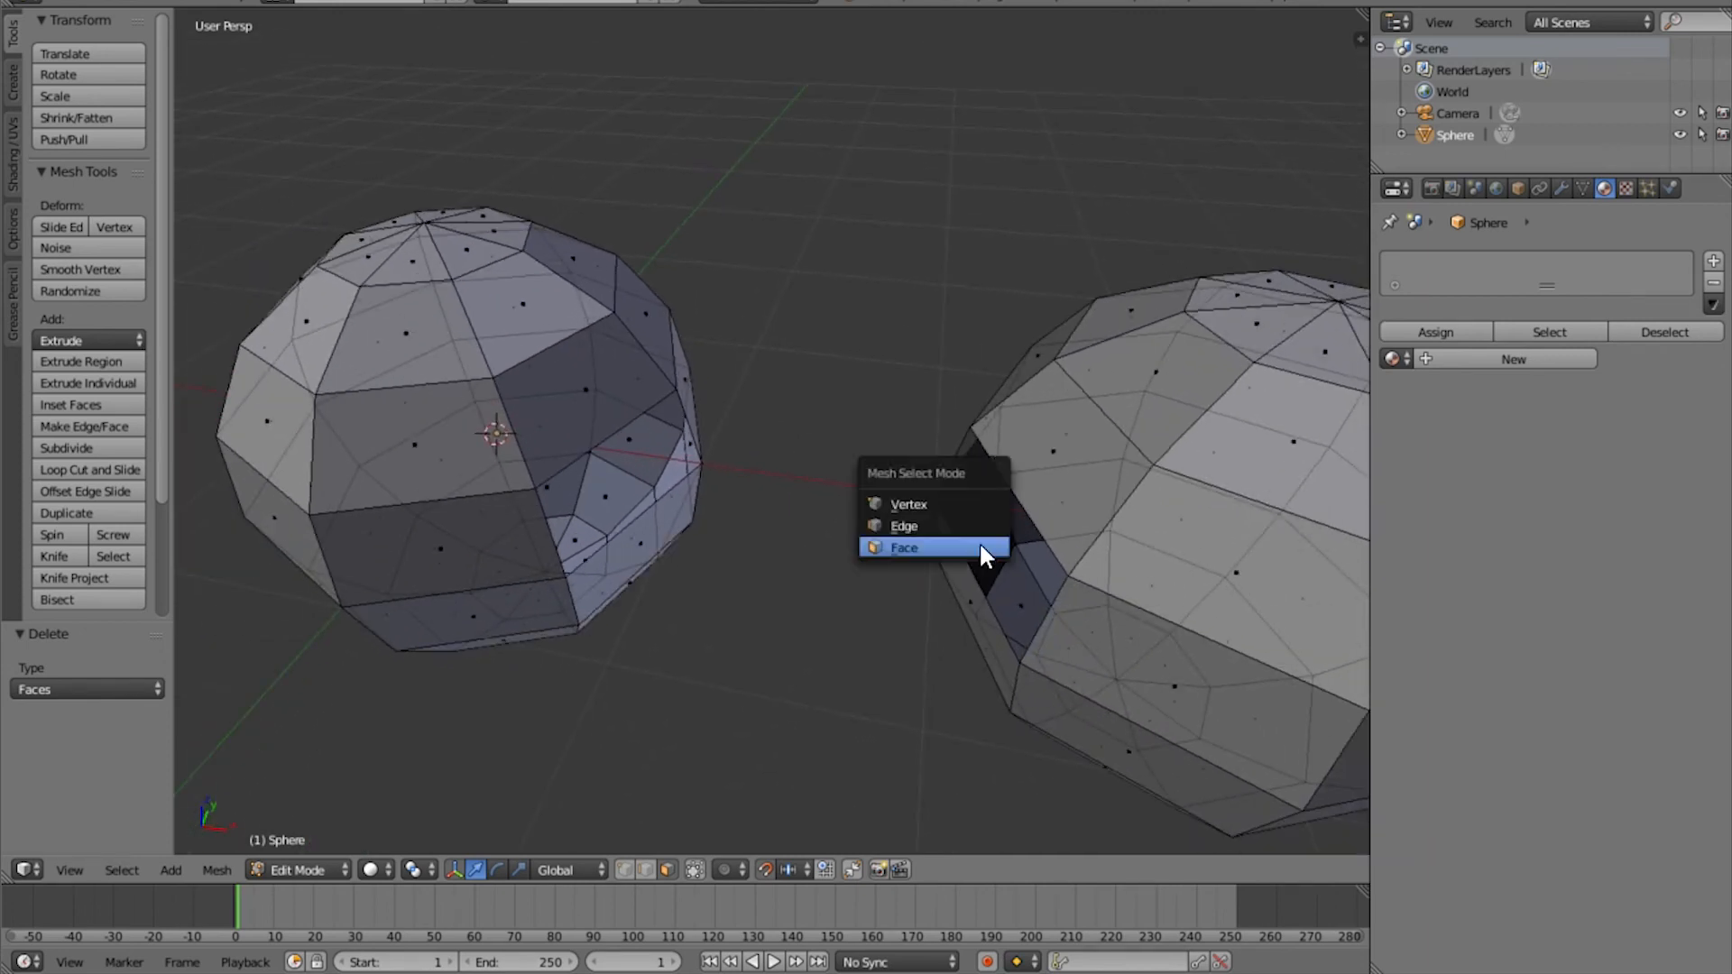
left_click(941, 528)
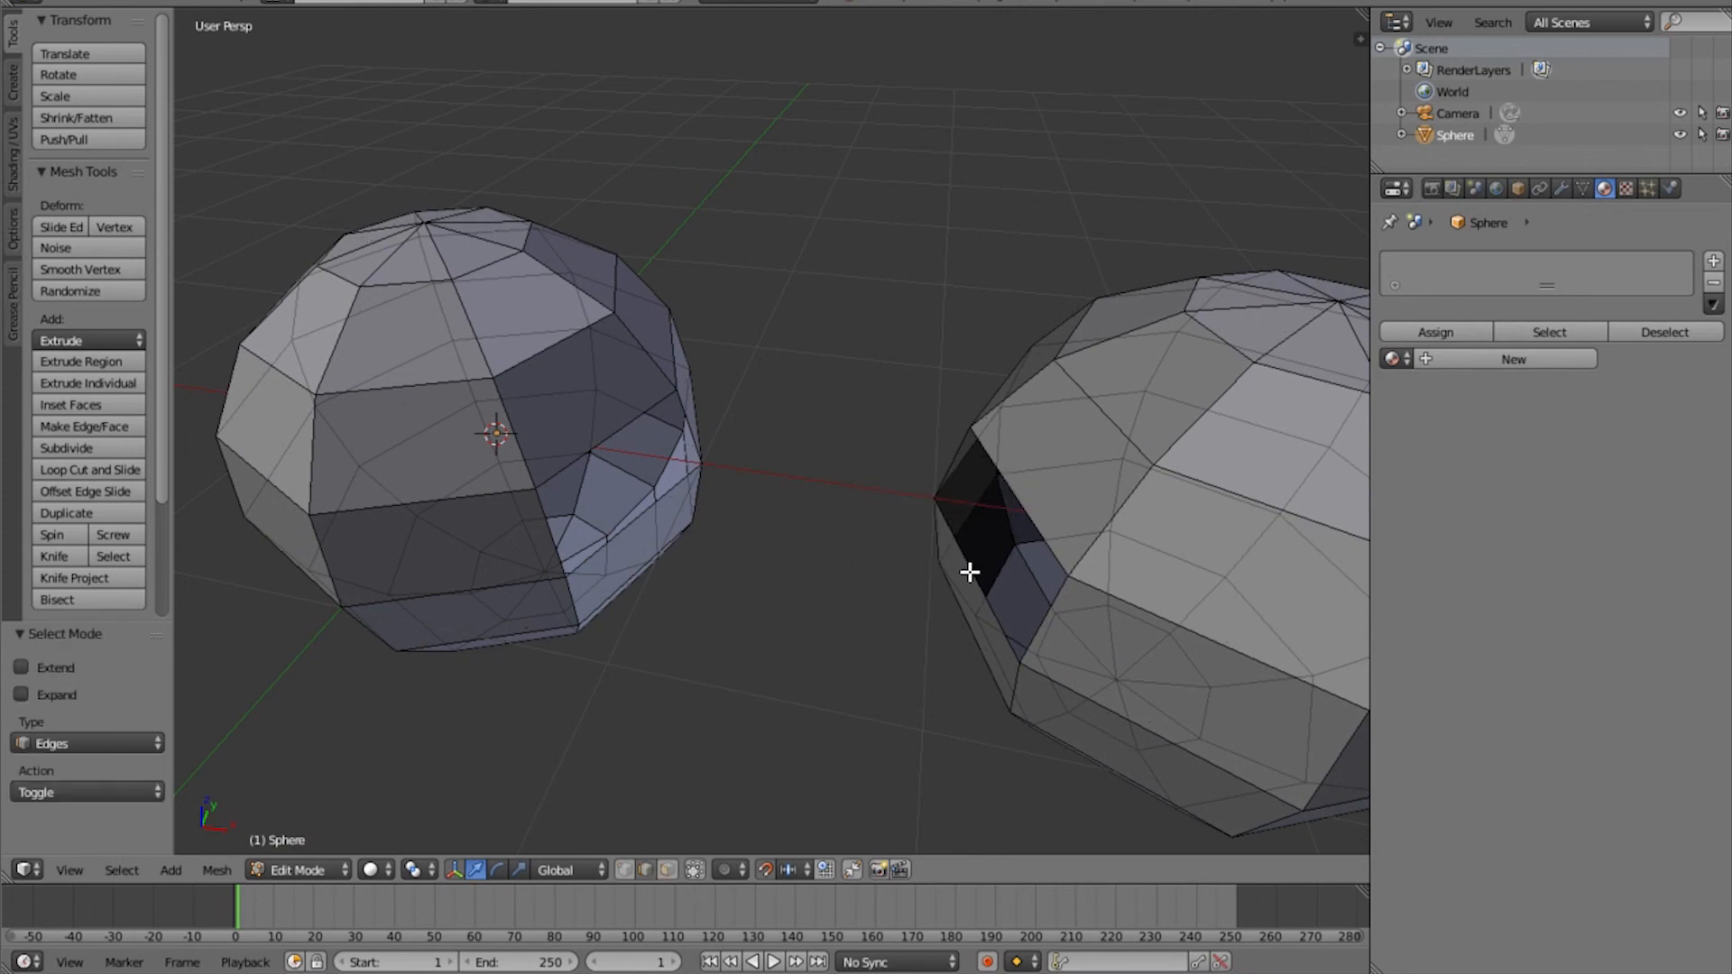
right_click(970, 571, "alt")
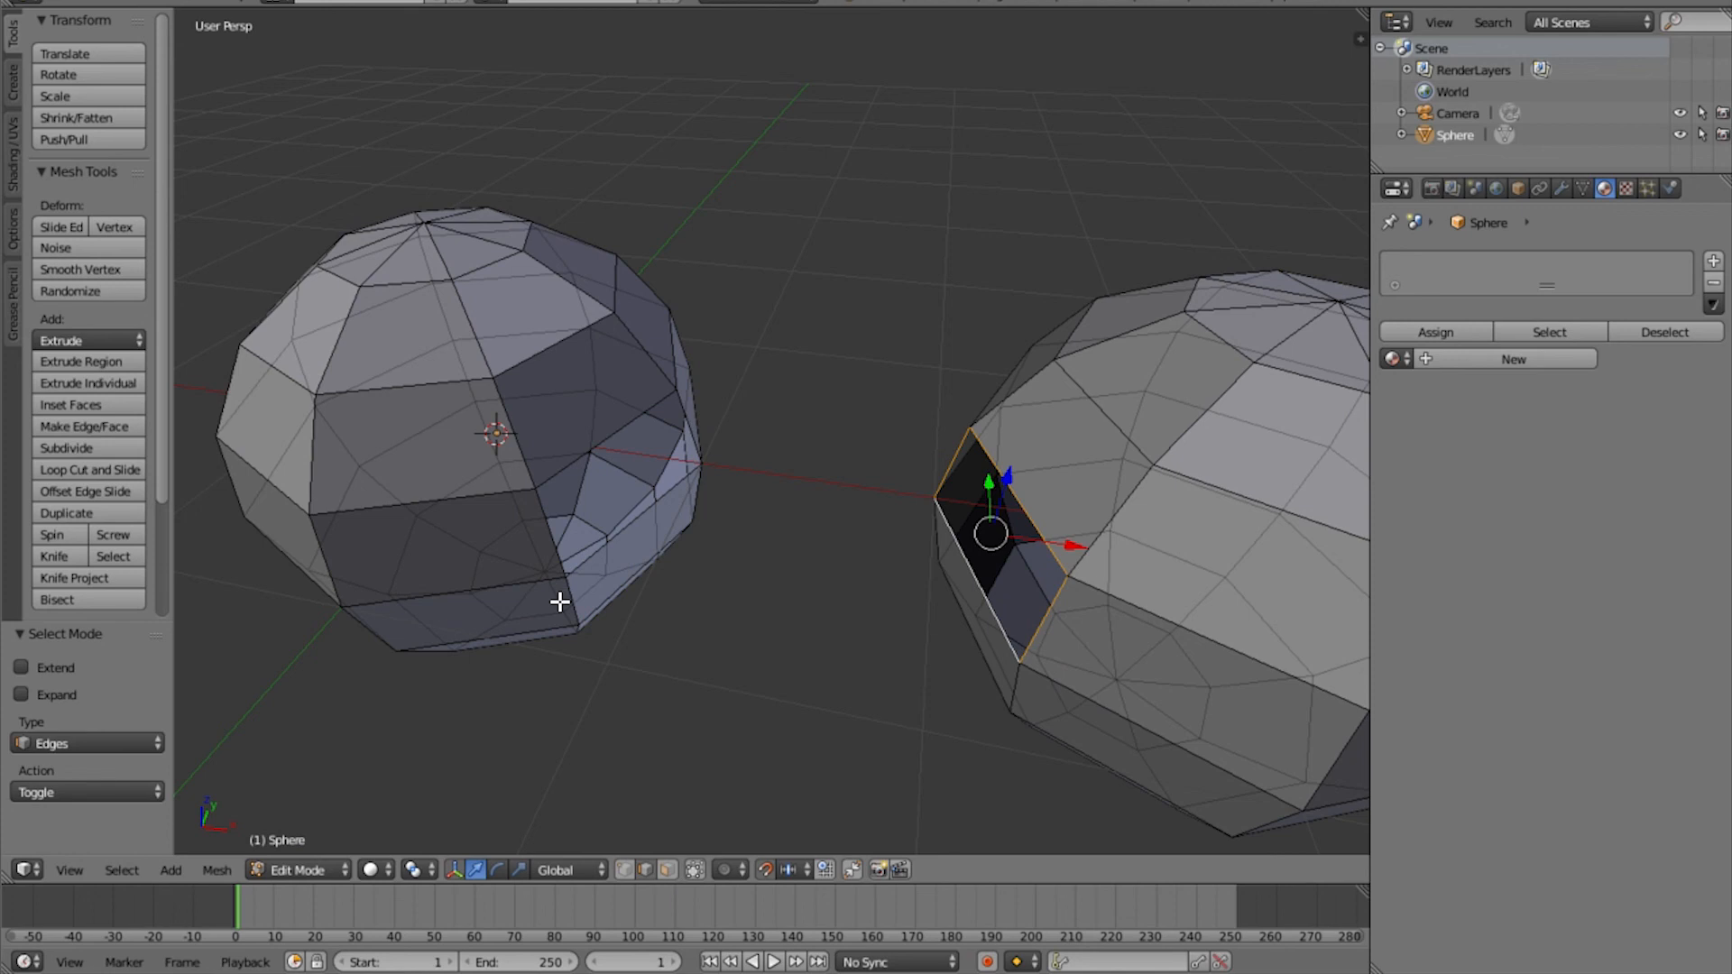
right_click(578, 569, "alt+shift")
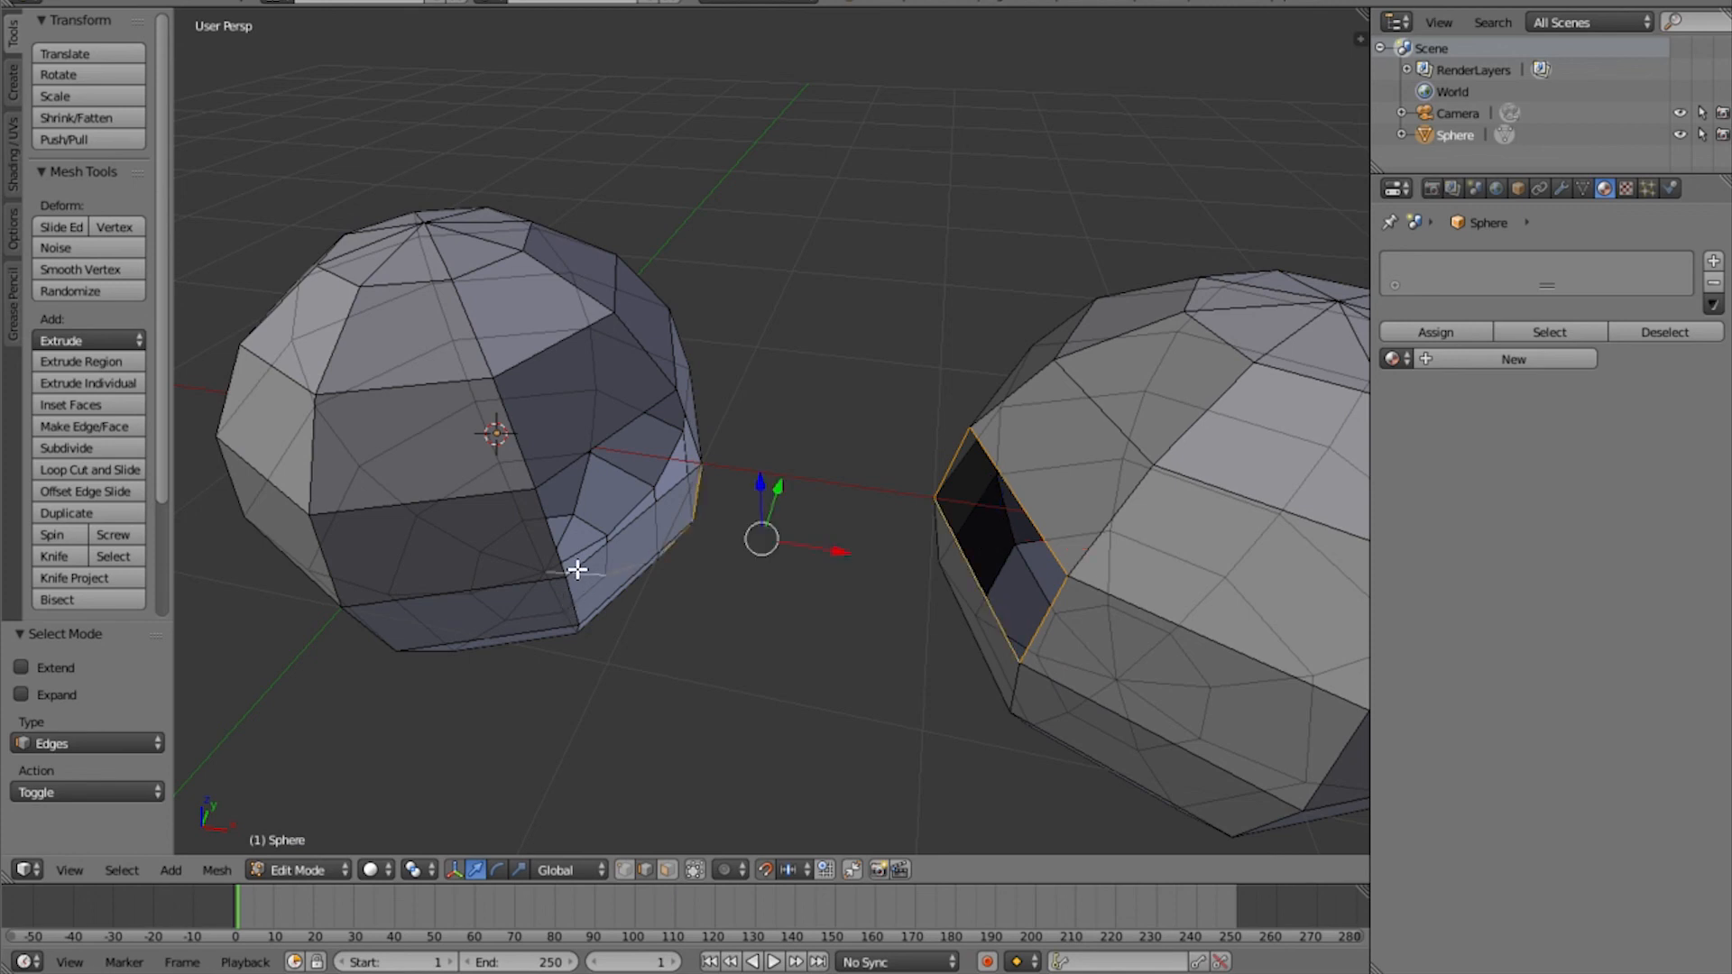
key("ctrl+z")
right_click(563, 469, "alt+shift")
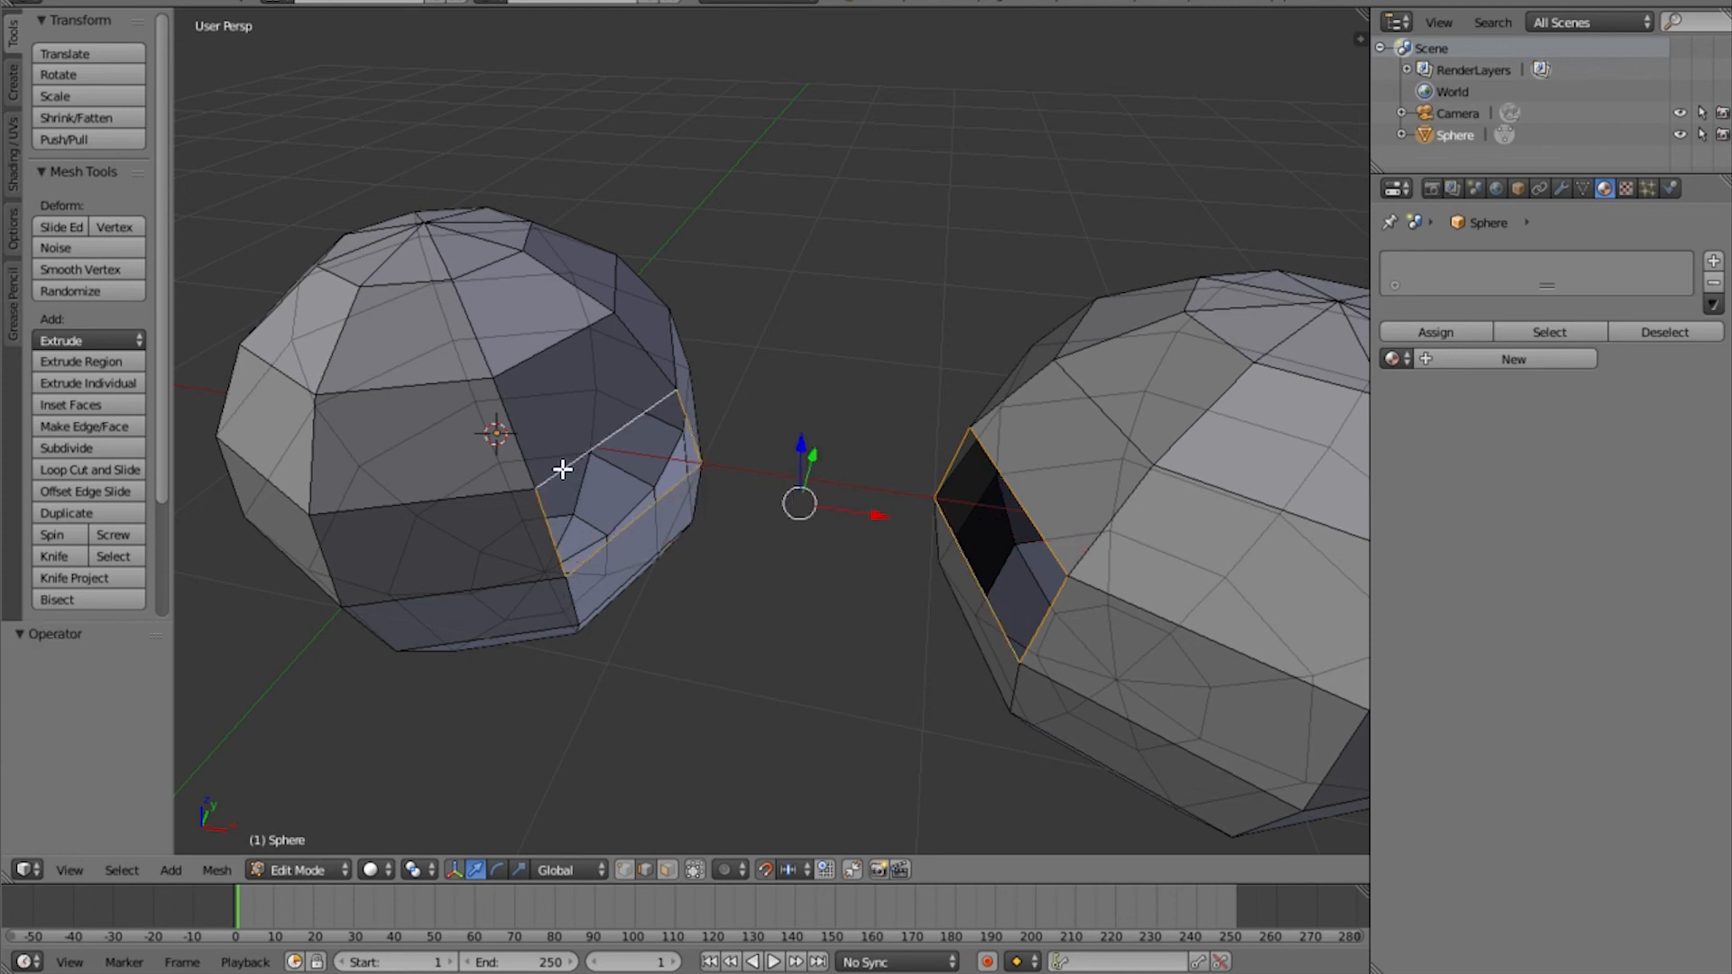
Connect the two selected hole boundaries with Bridge Edge Loops
left_click(219, 871)
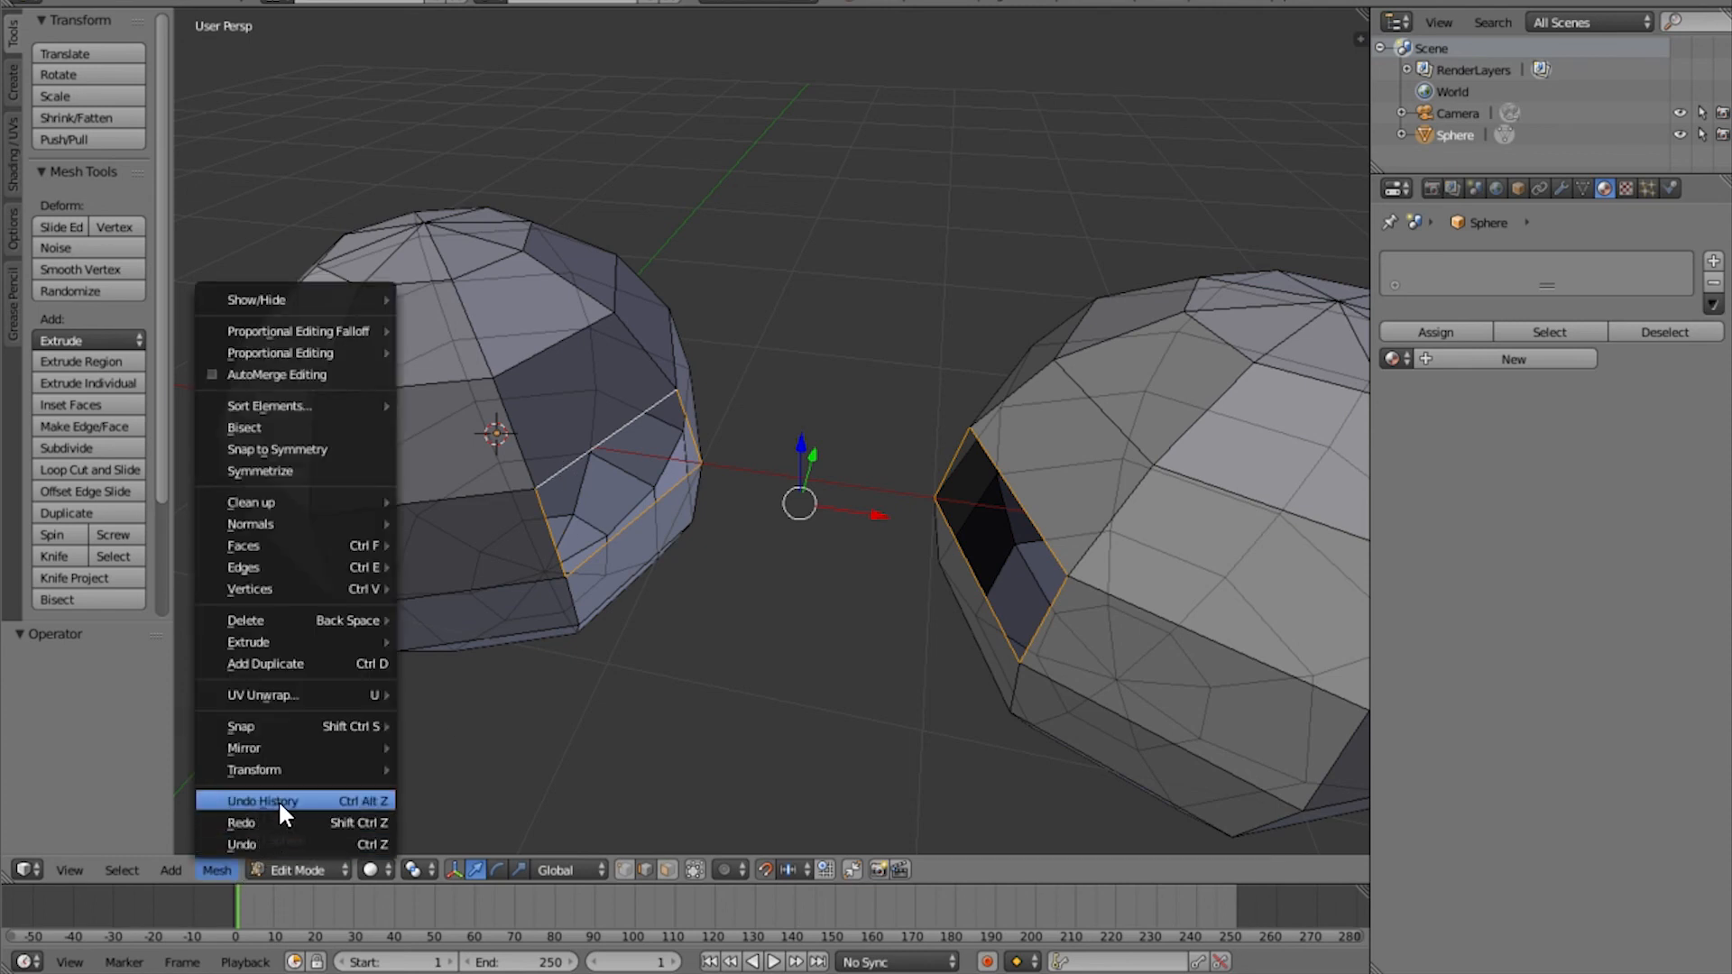
mouse_move(319, 567)
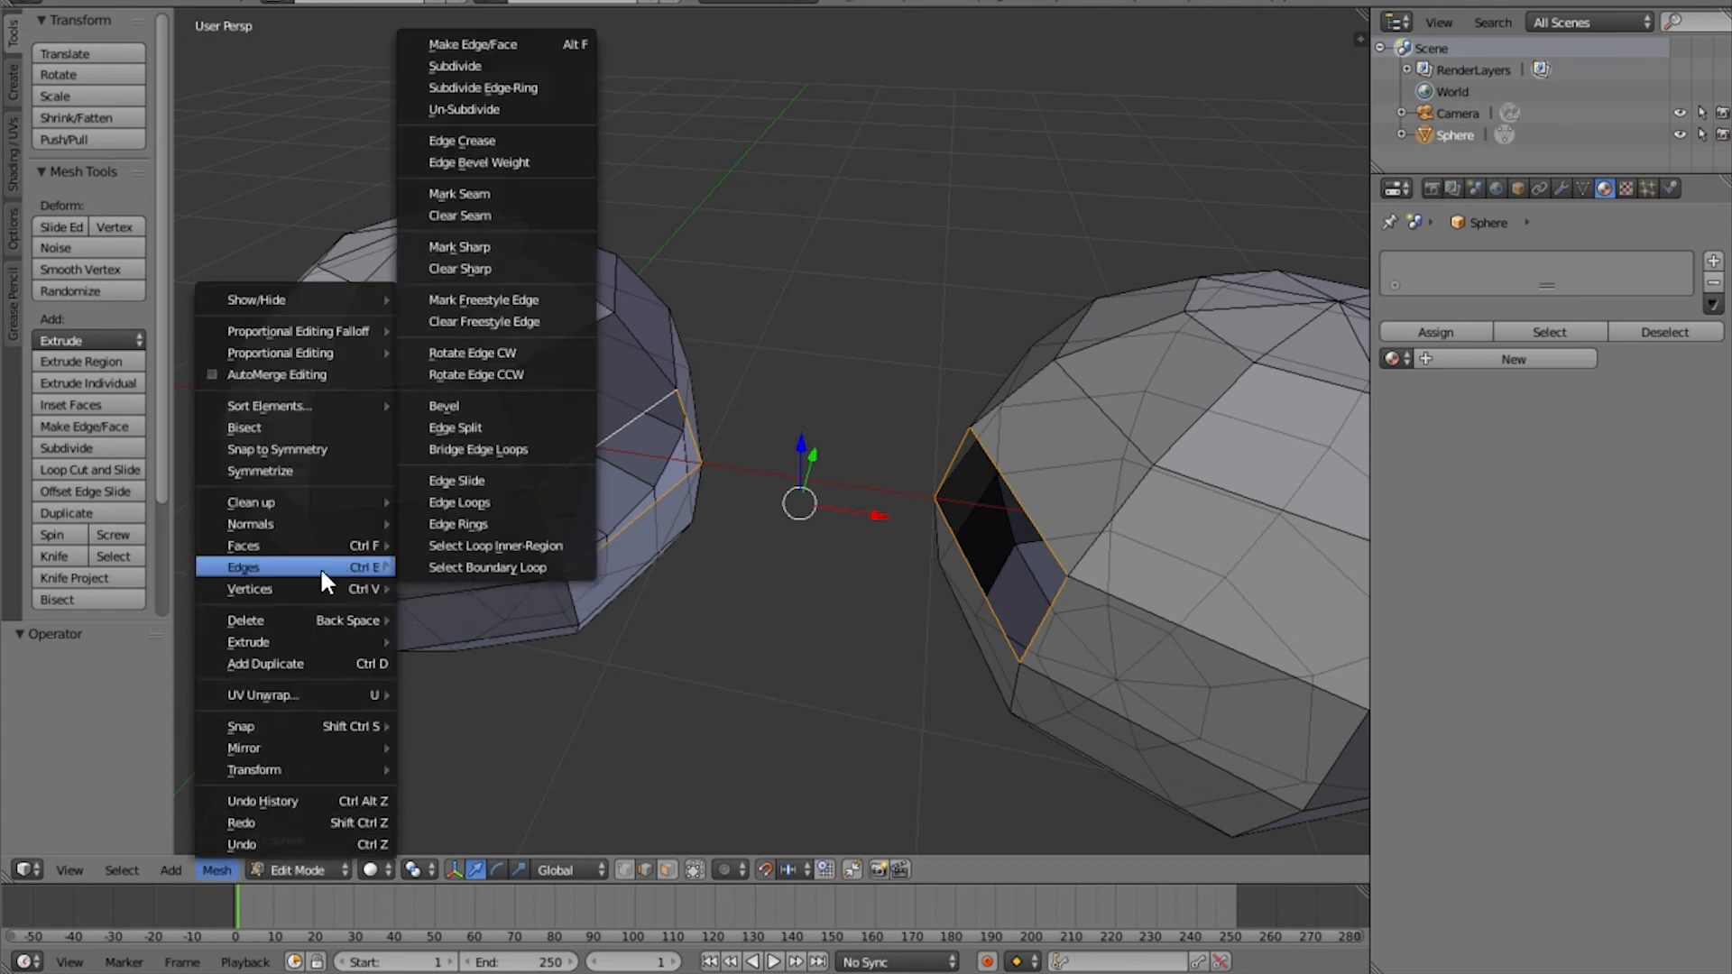
left_click(488, 448)
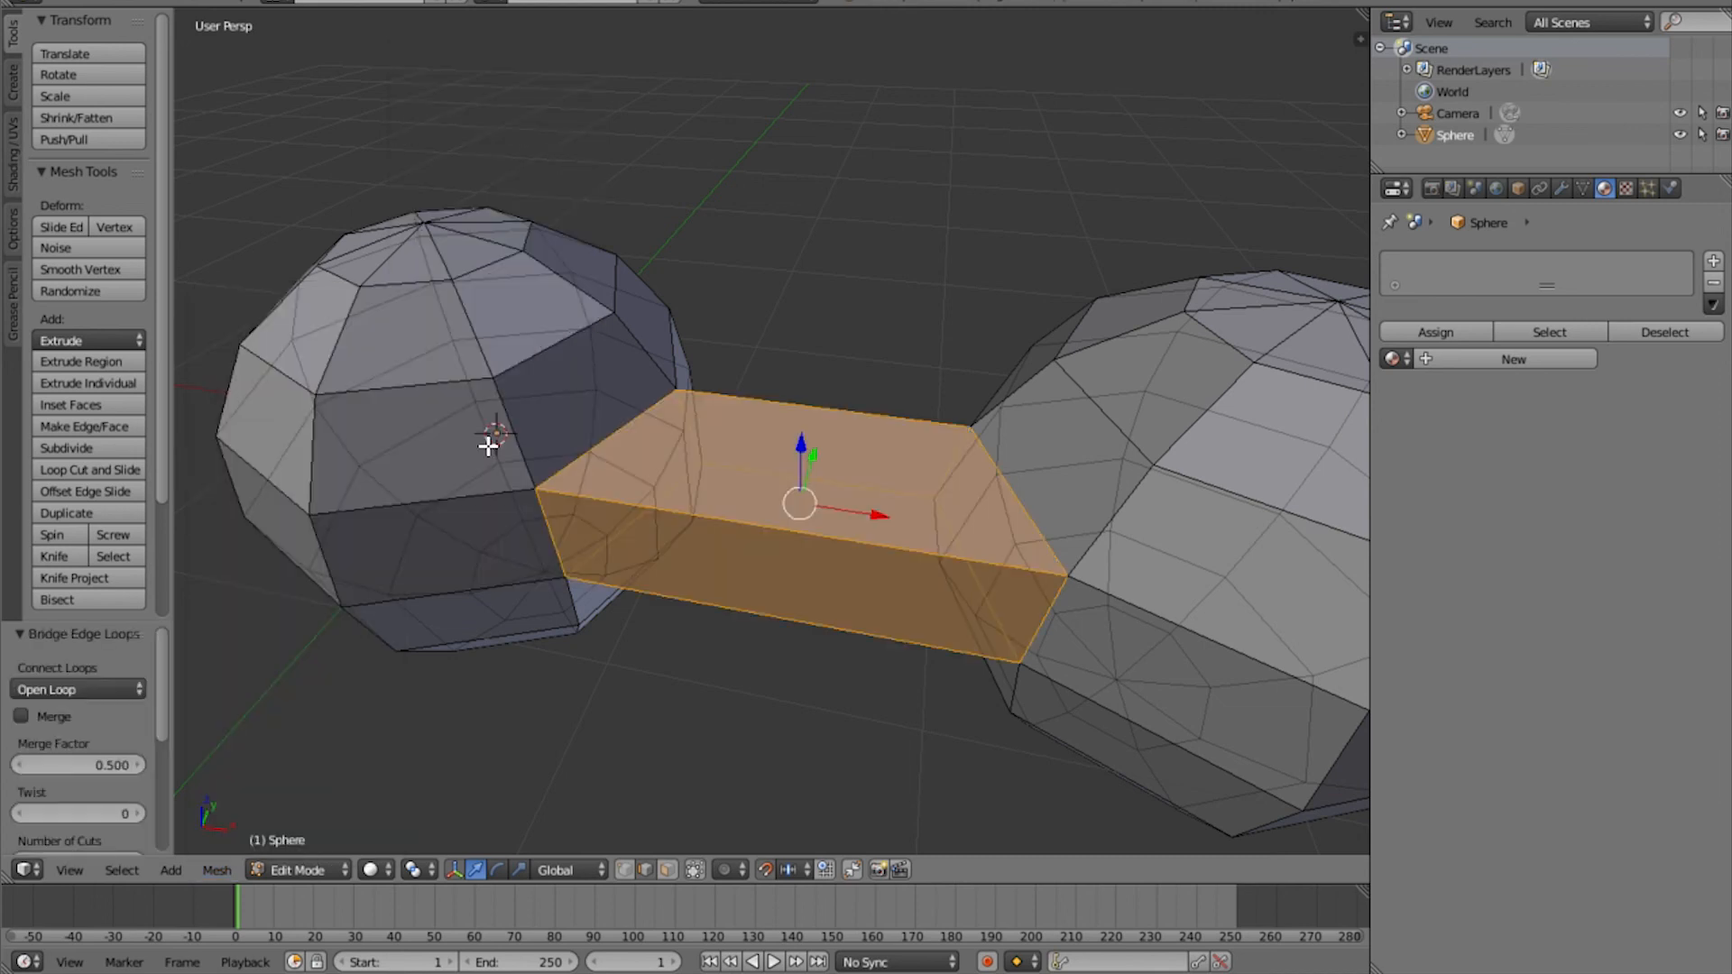
scroll(757, 599, "down", 3)
middle_click_drag(758, 599, 871, 518)
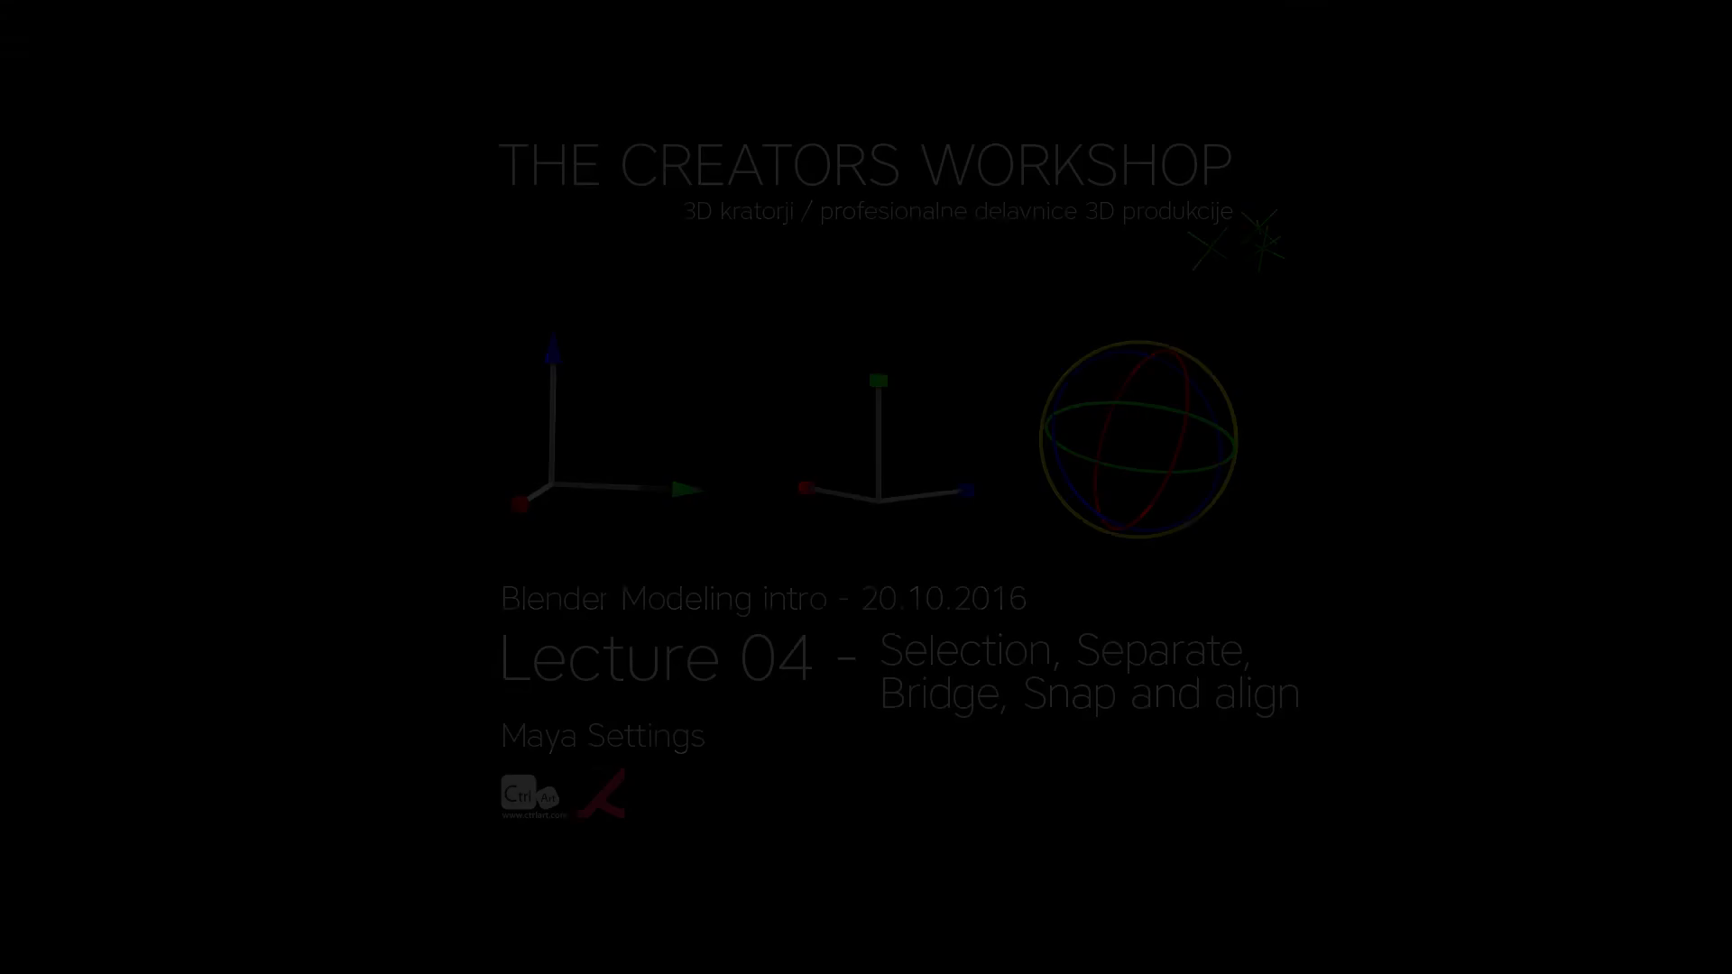